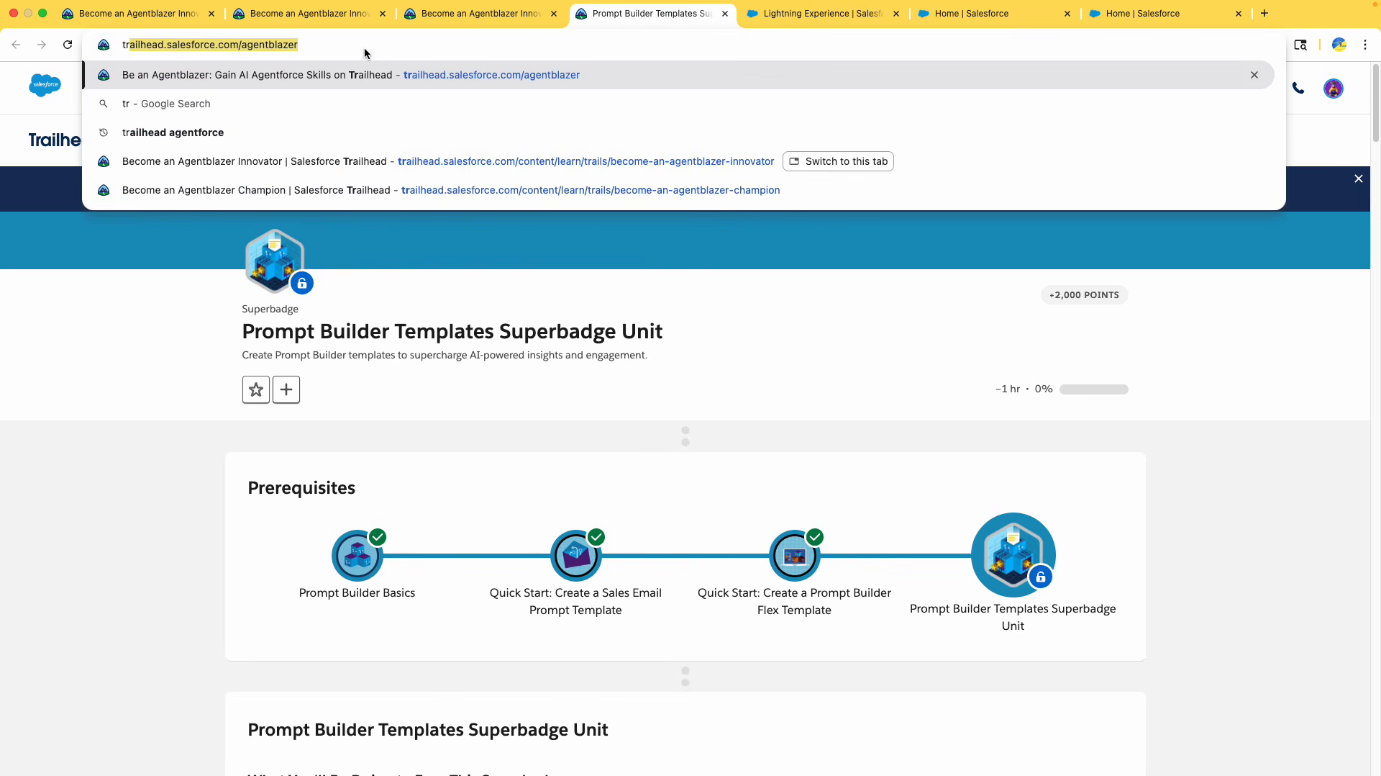
Go to trailhead.salesforce.com/agentblazer and continue the Level 2 Innovator trail
key("Return")
scroll(427, 315, "down", 7)
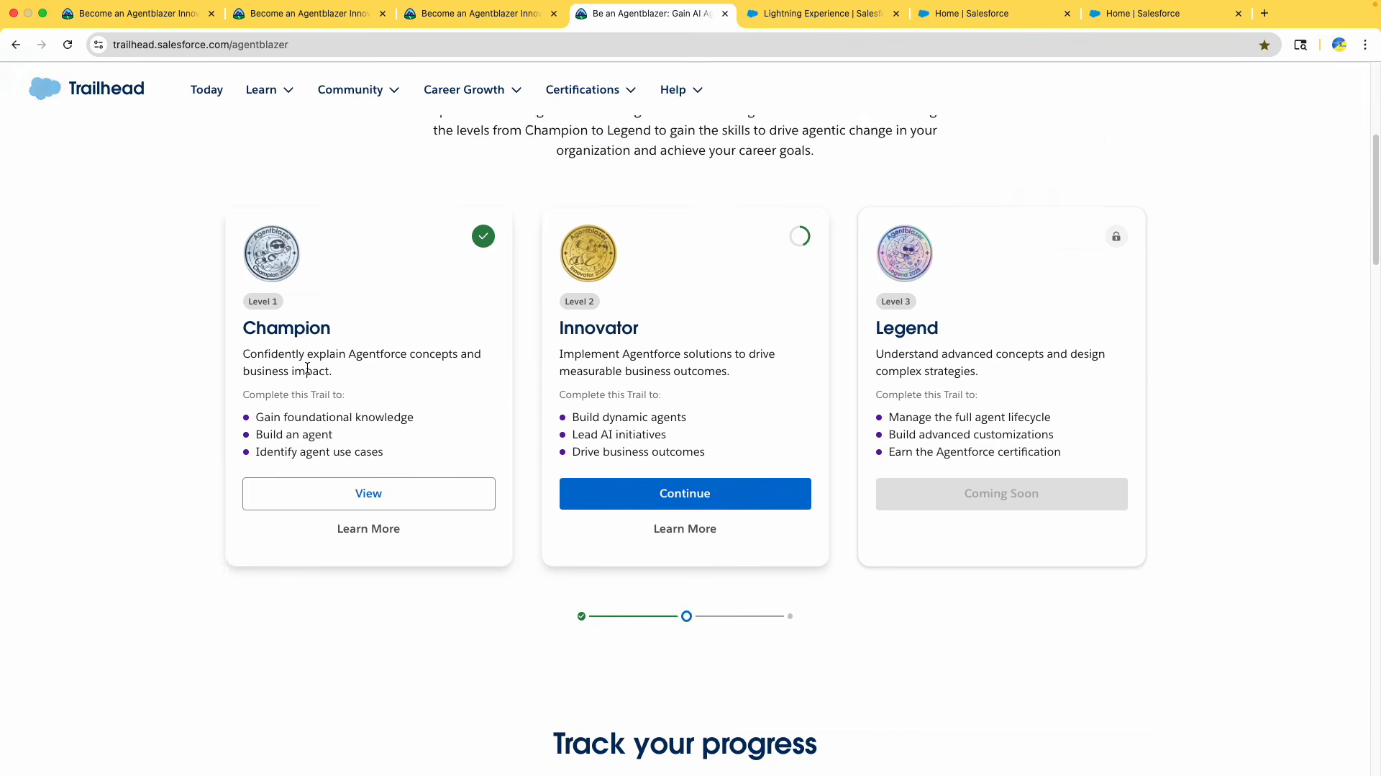
double_click(281, 215)
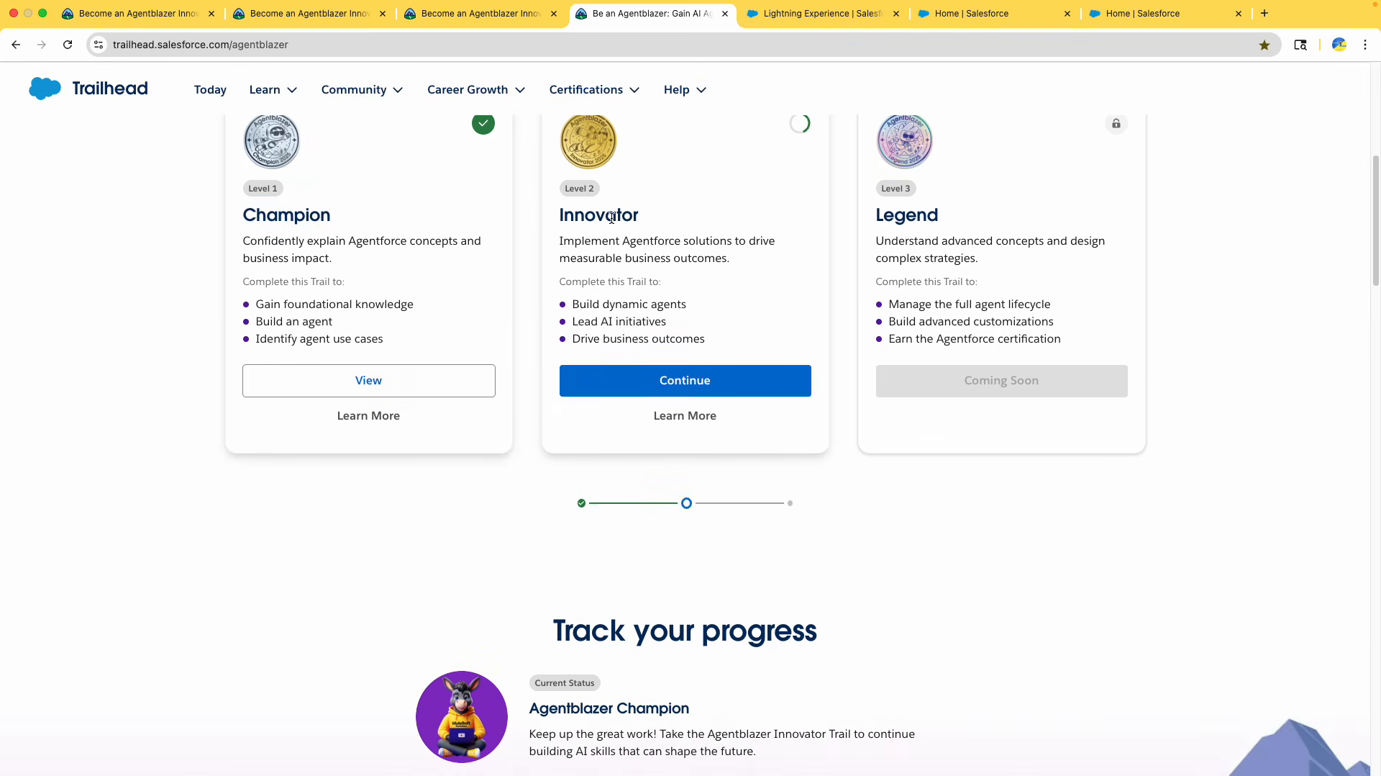
double_click(604, 216)
left_click(659, 385)
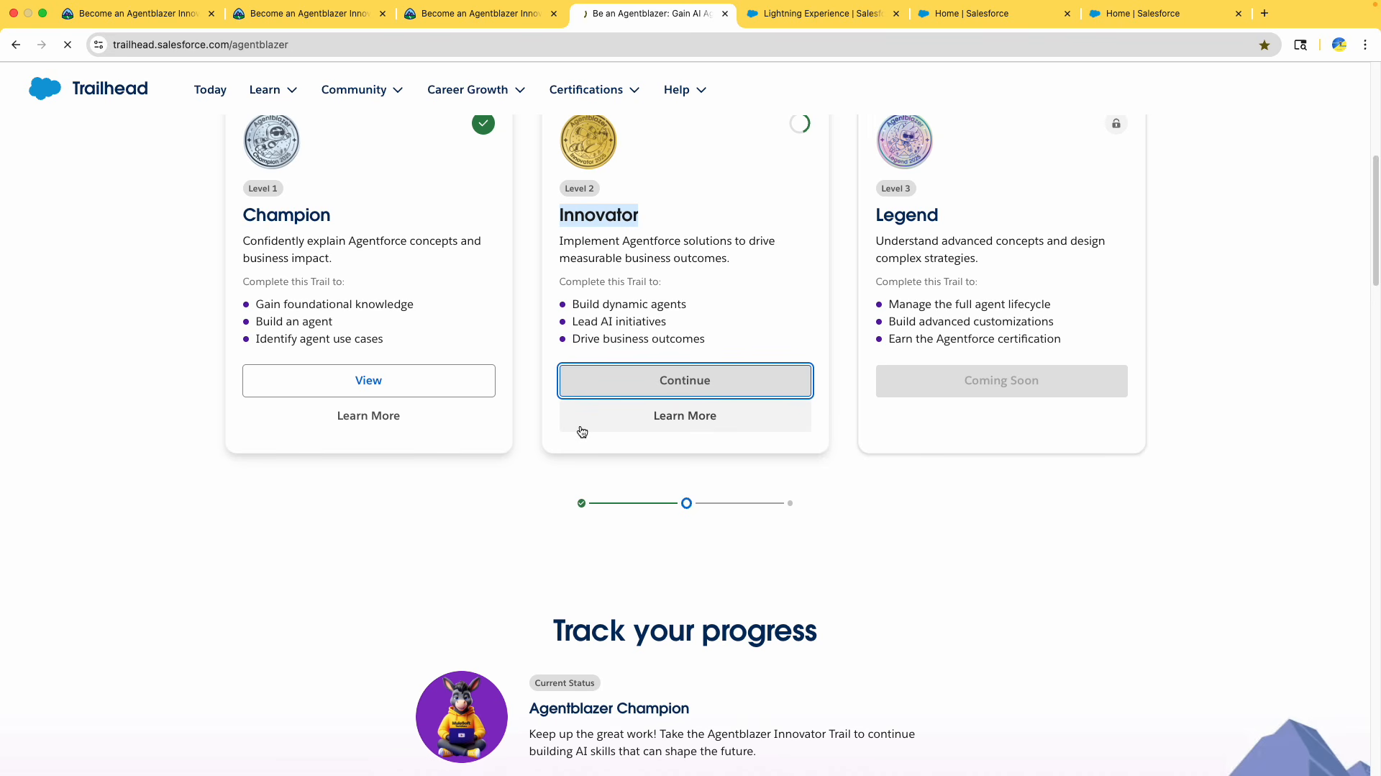
Find the Prompt Builder Templates Superbadge Unit in the Agentblazer Innovator trail and open it
scroll(558, 427, "down", 4)
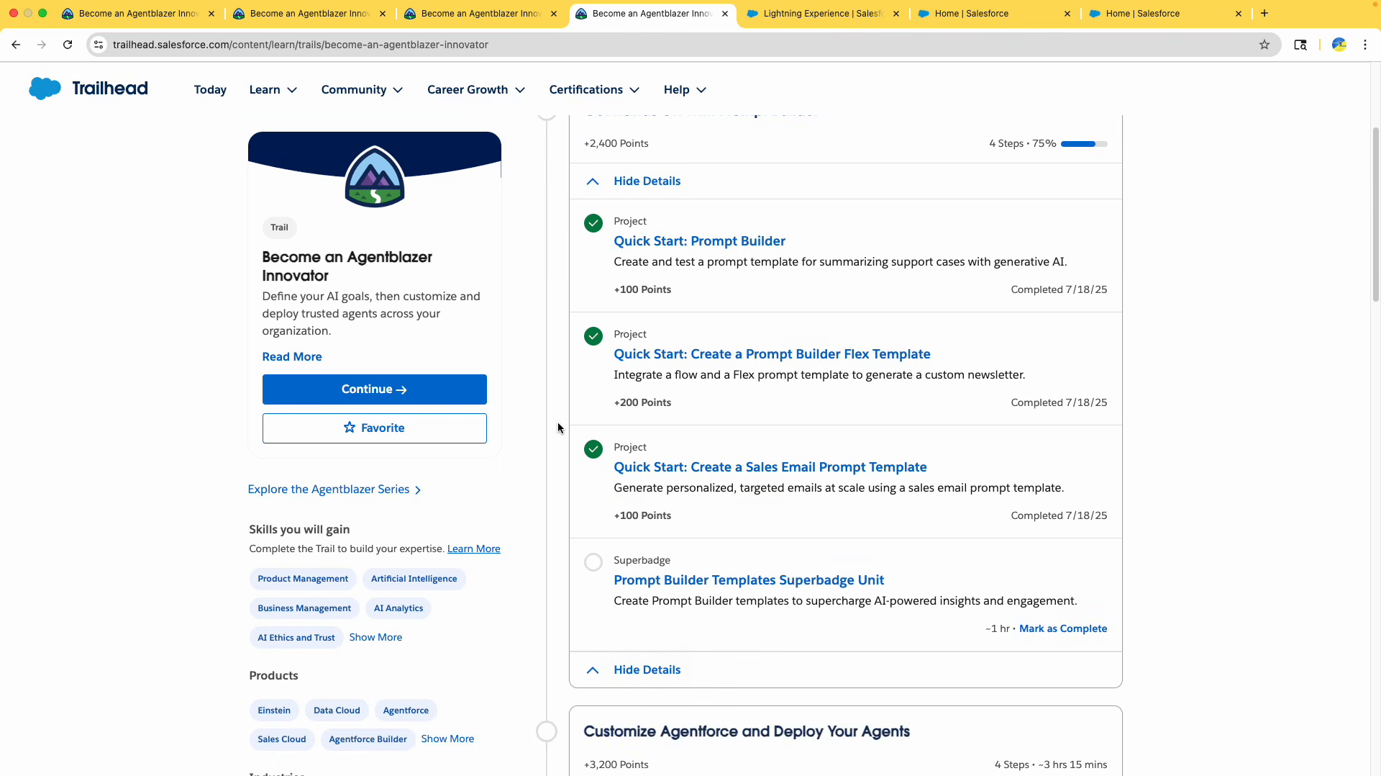
scroll(558, 427, "down", 2)
scroll(558, 427, "up", 1)
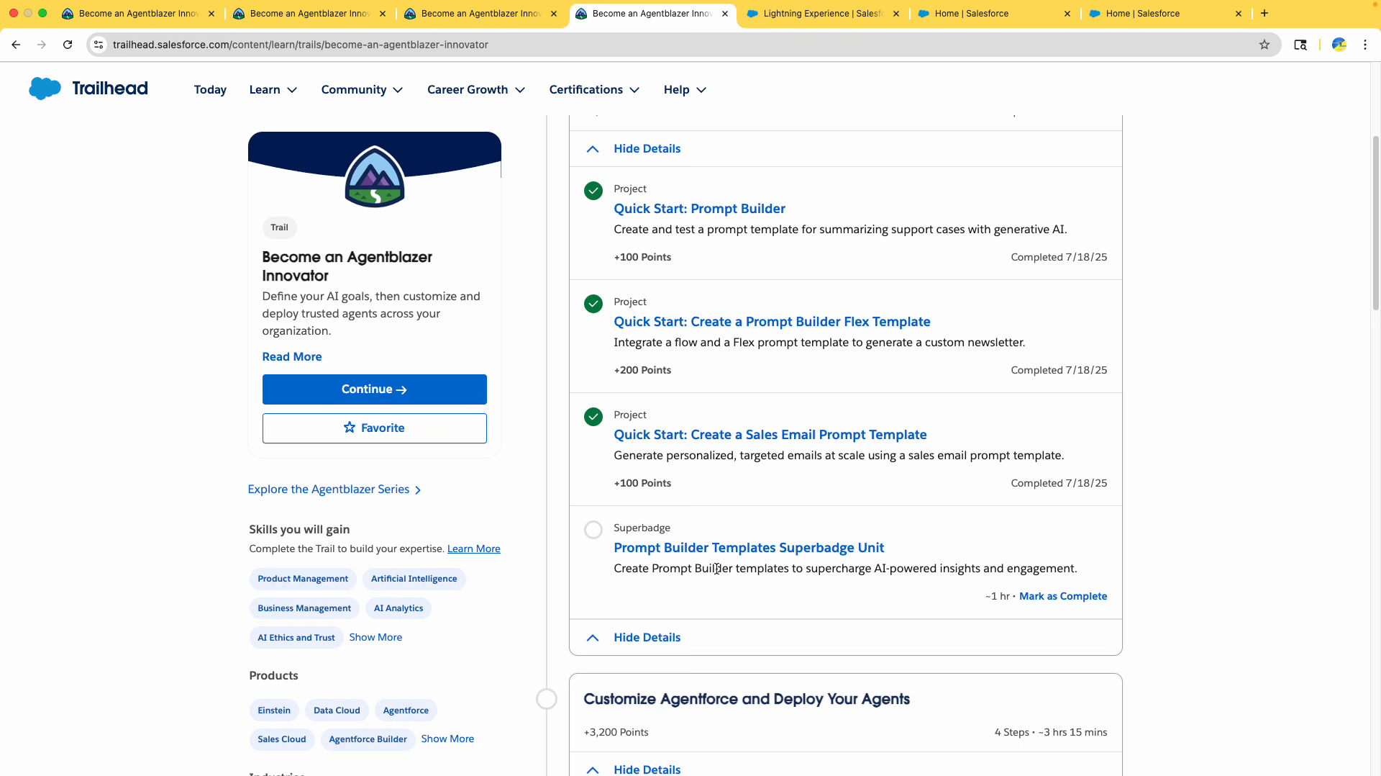
left_click_drag(619, 527, 1046, 533)
left_click(1101, 600)
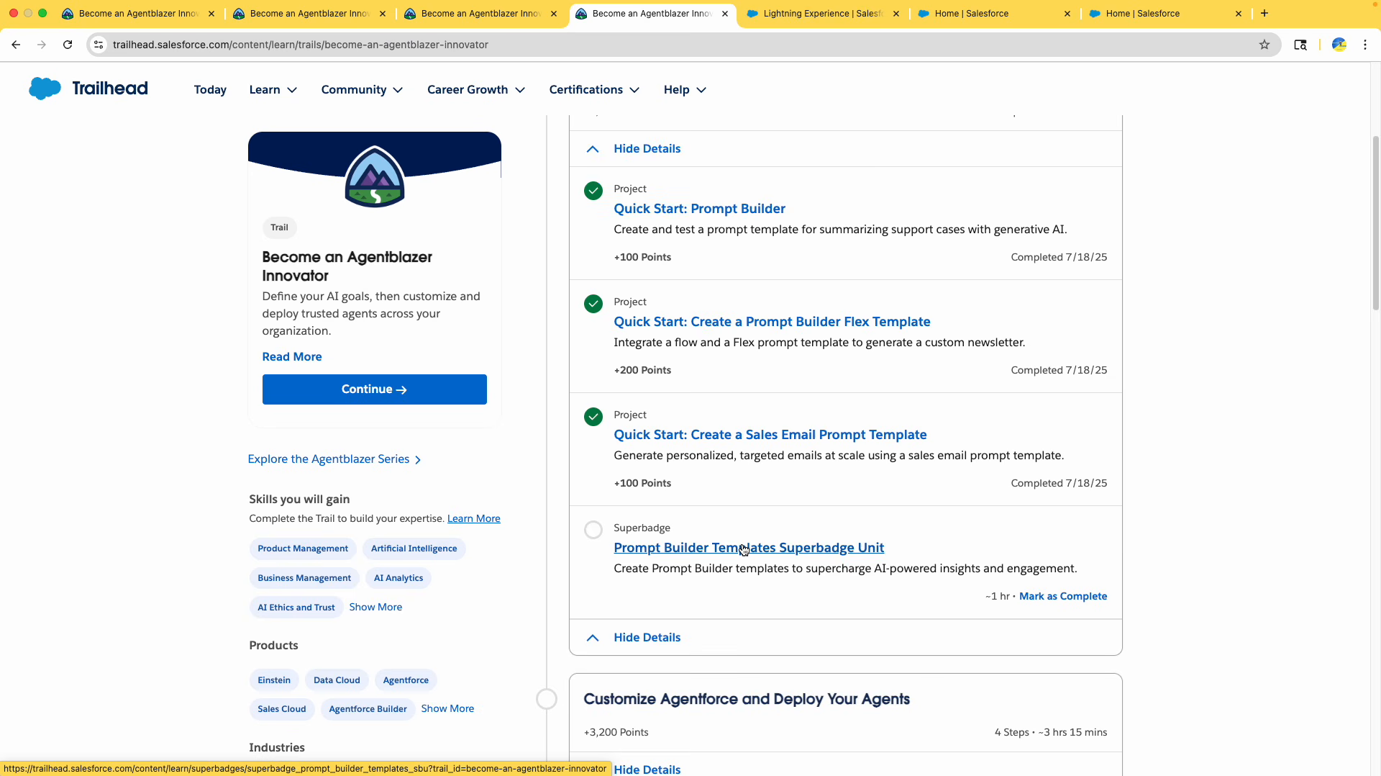
left_click(748, 545)
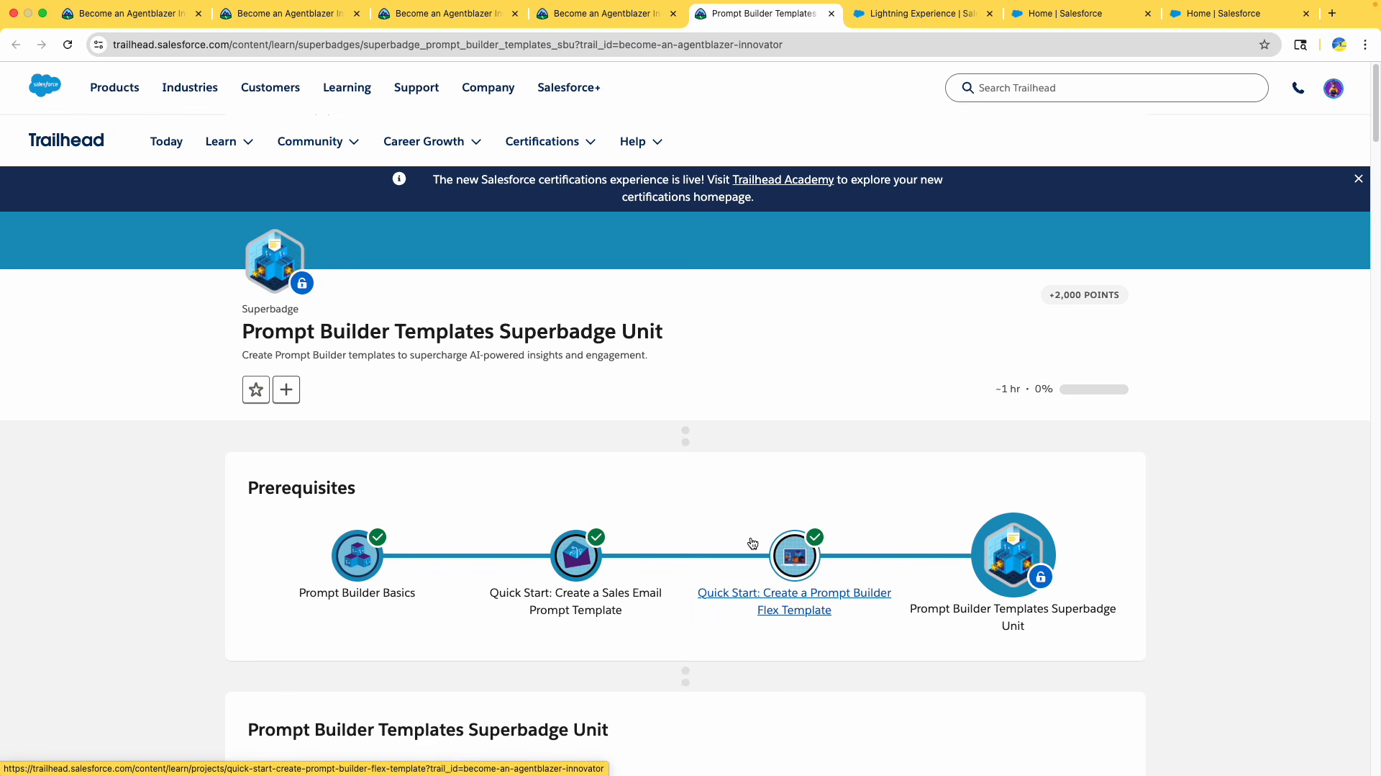
View the prerequisite project Quick Start: Create a Prompt Builder Flex Template in a separate tab, then close that tab
double_click(309, 494)
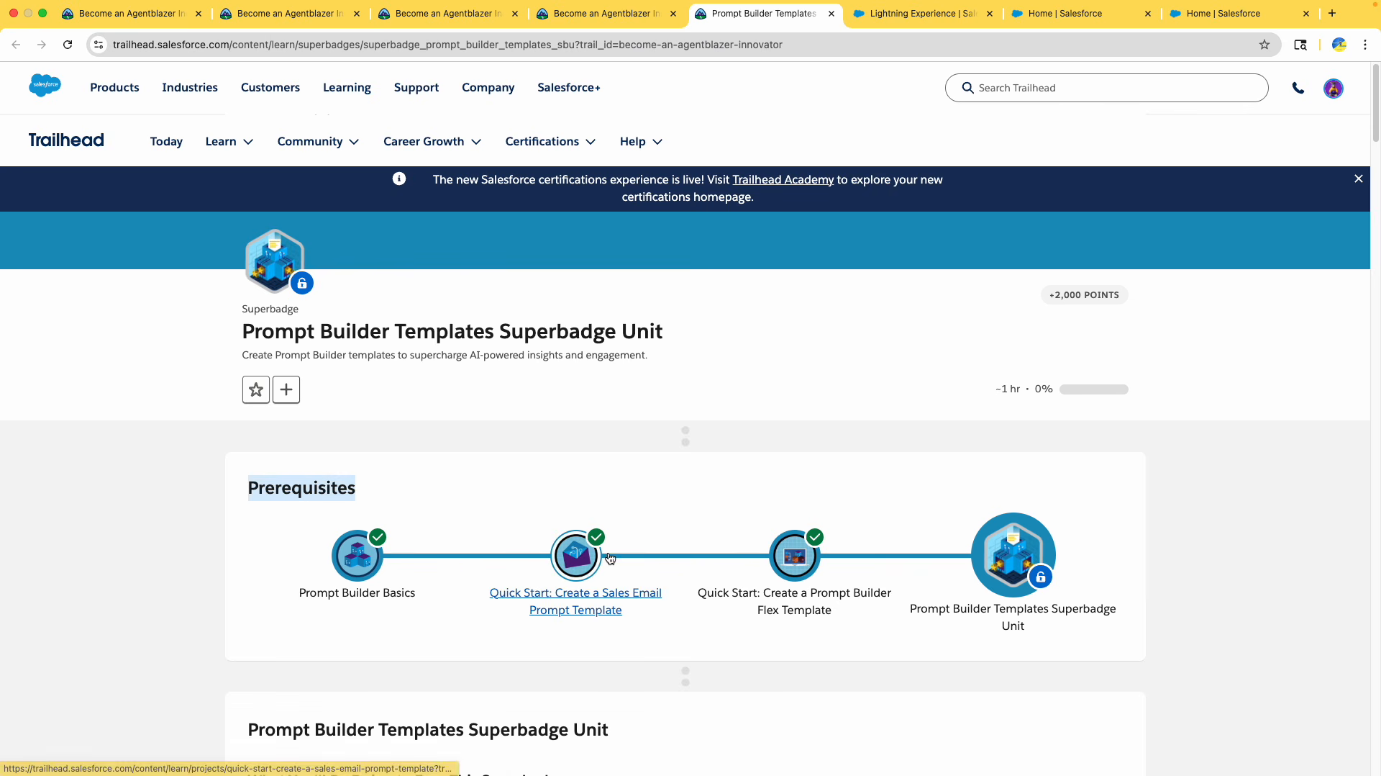
scroll(799, 548, "down", 3)
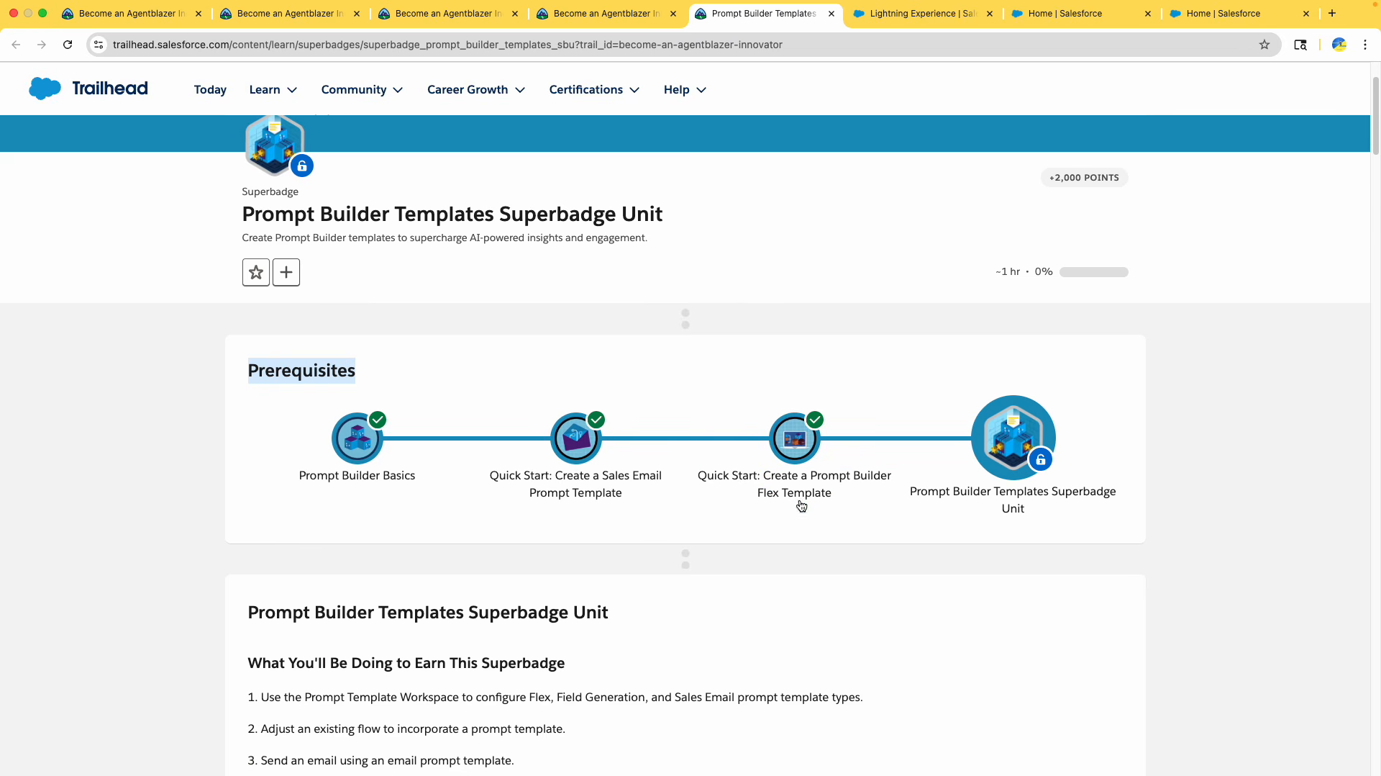
triple_click(796, 486)
right_click(796, 487)
left_click(827, 488)
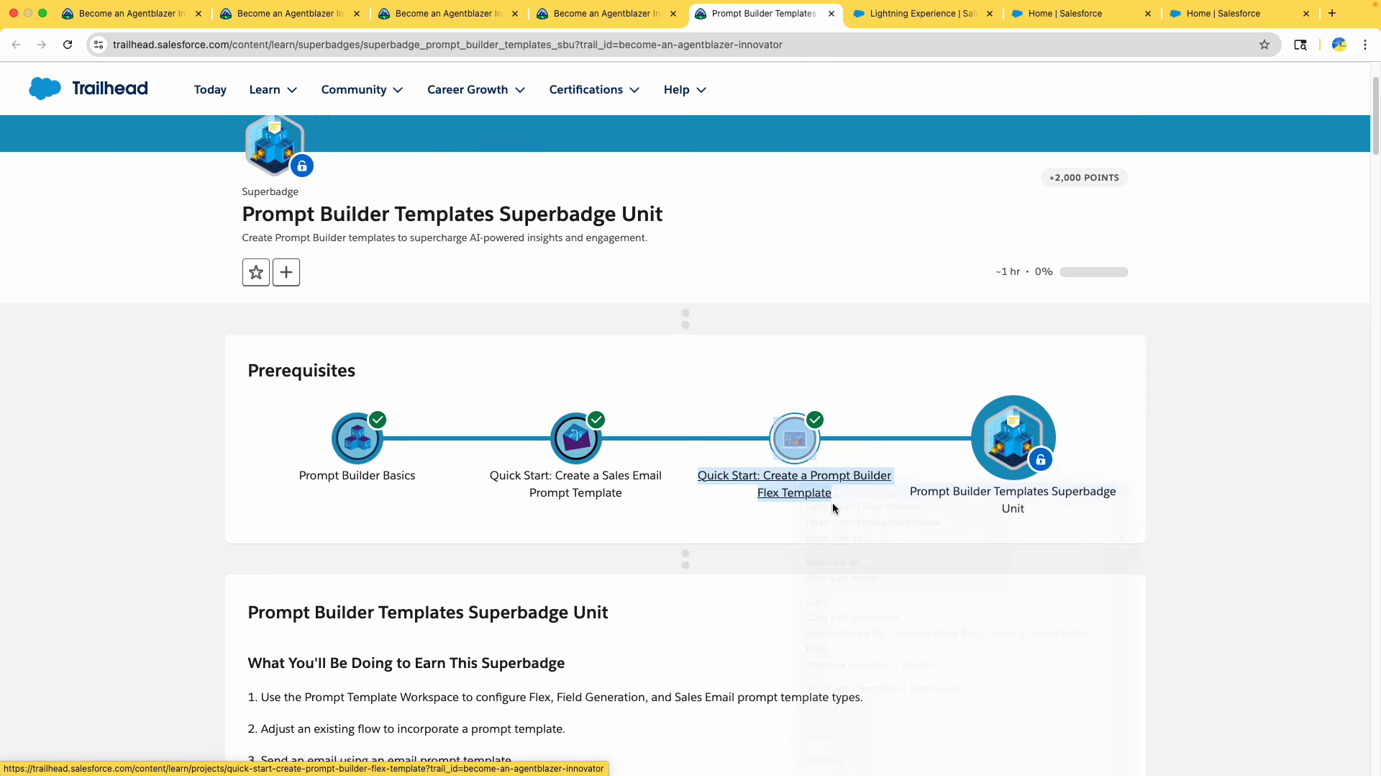
left_click(792, 22)
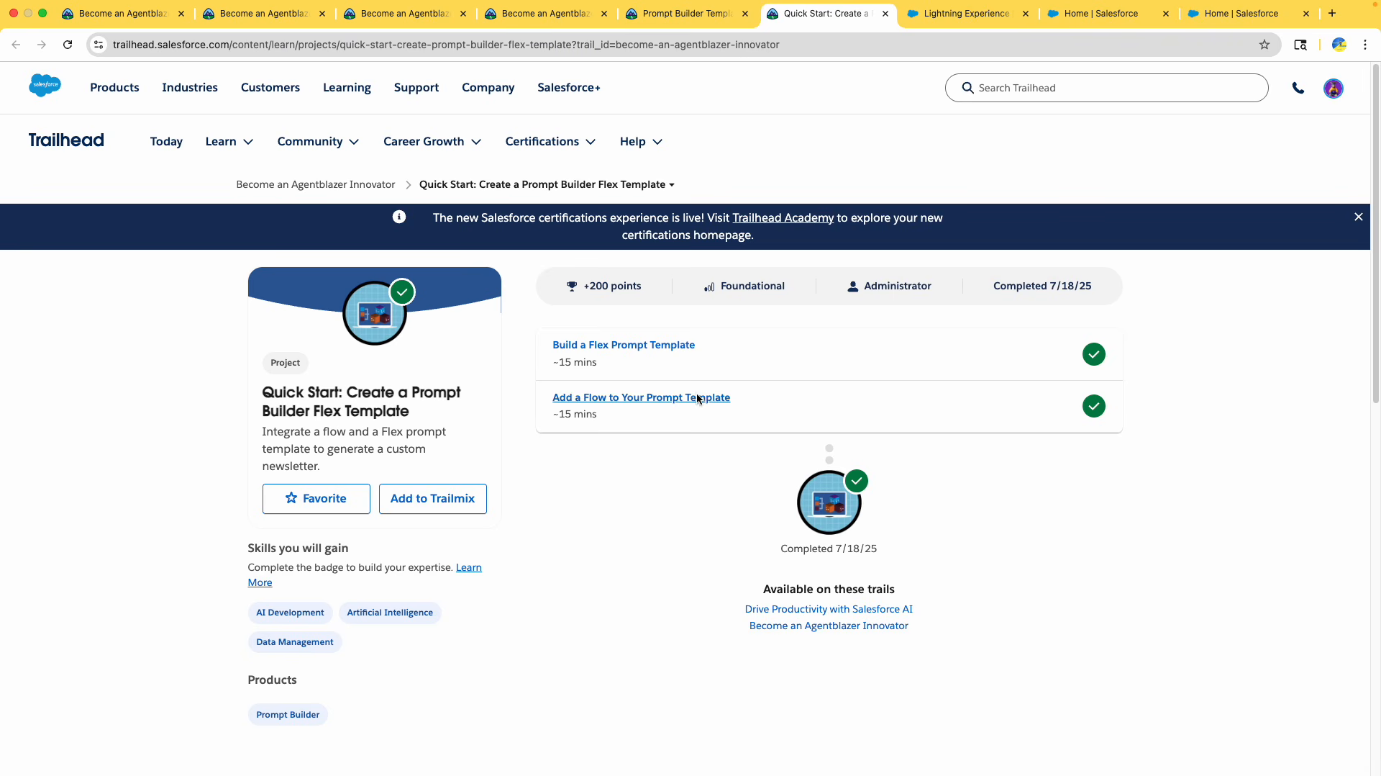
left_click(682, 16)
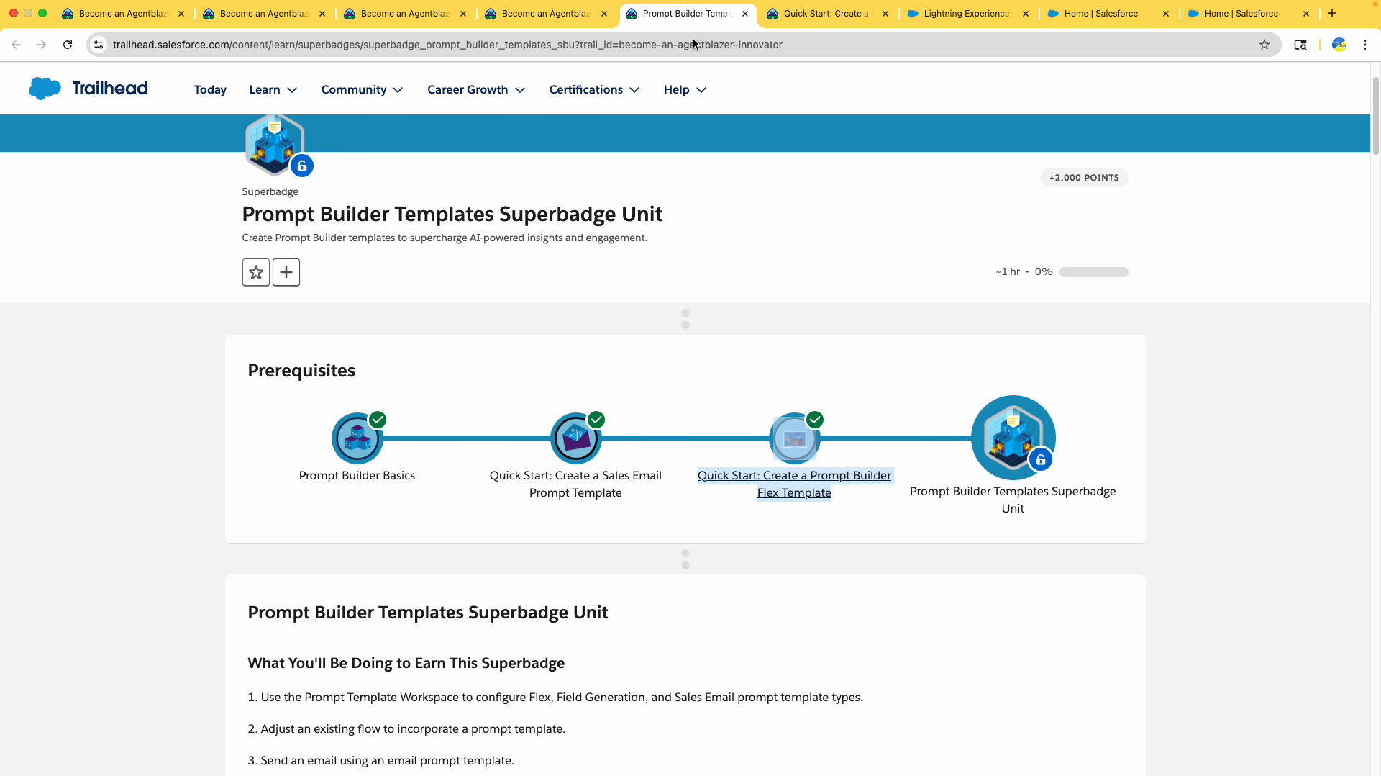
scroll(532, 551, "down", 3)
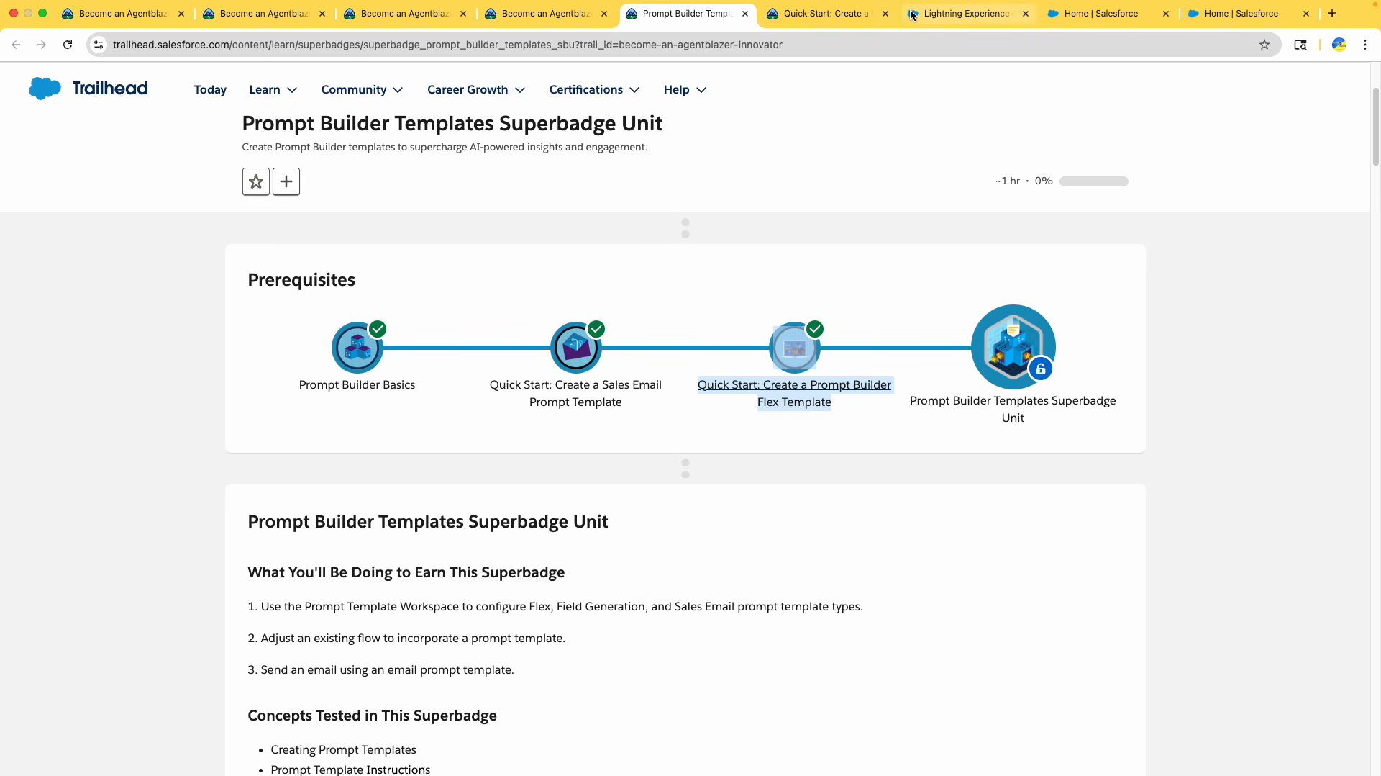
left_click(884, 14)
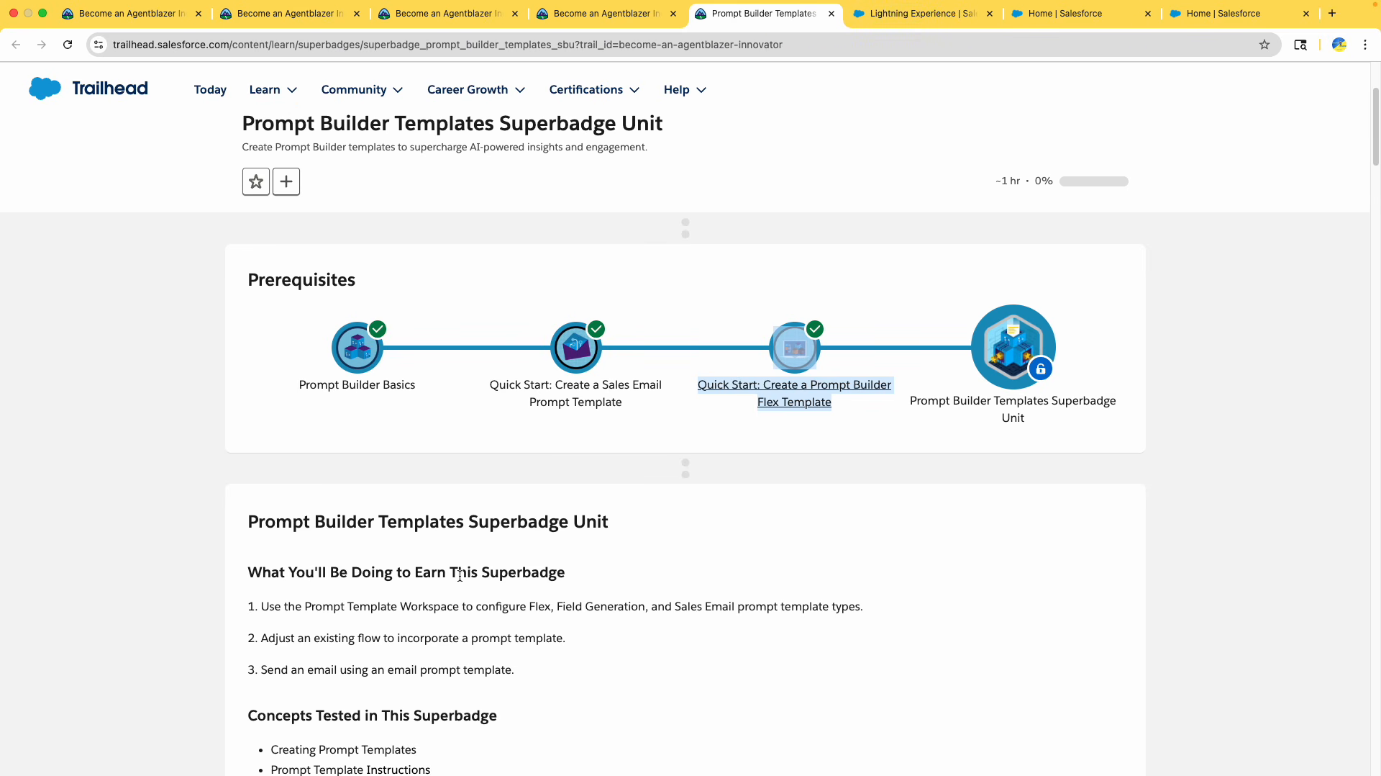
Look through the superbadge page from the prerequisites to the hands-on challenges, including Translate Text with a Prompt Template and Record-Triggered Flow
scroll(459, 572, "down", 1)
left_click_drag(928, 385, 1058, 401)
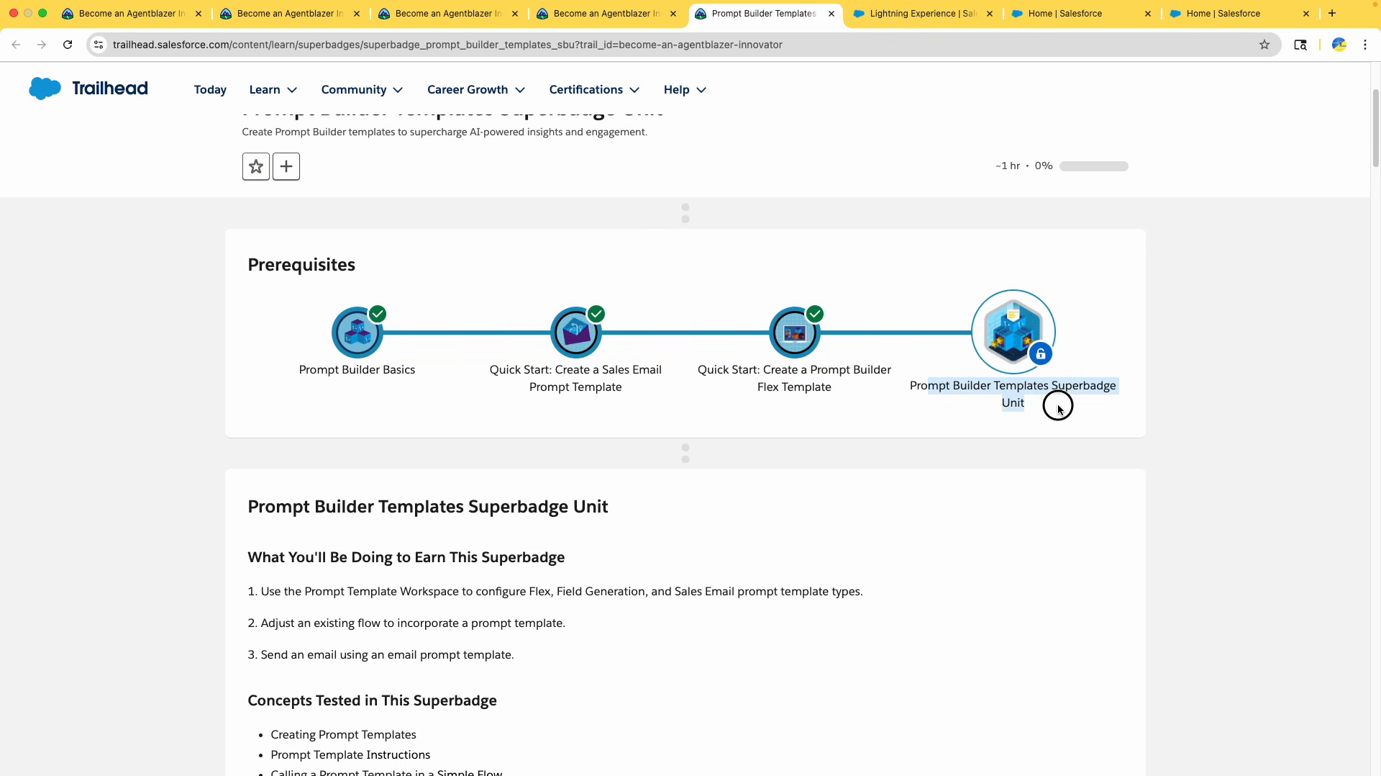
scroll(869, 521, "down", 5)
scroll(865, 524, "down", 20)
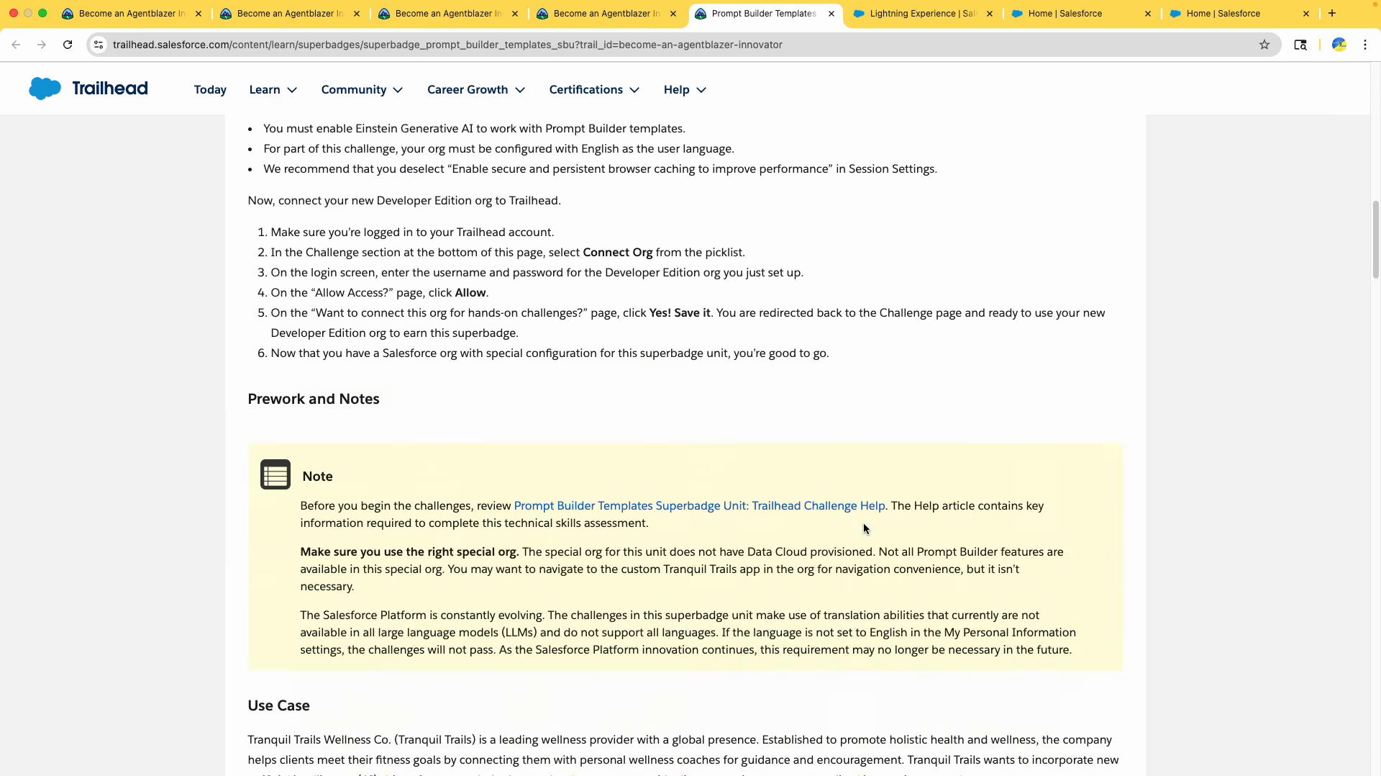
scroll(863, 528, "down", 15)
scroll(835, 511, "up", 10)
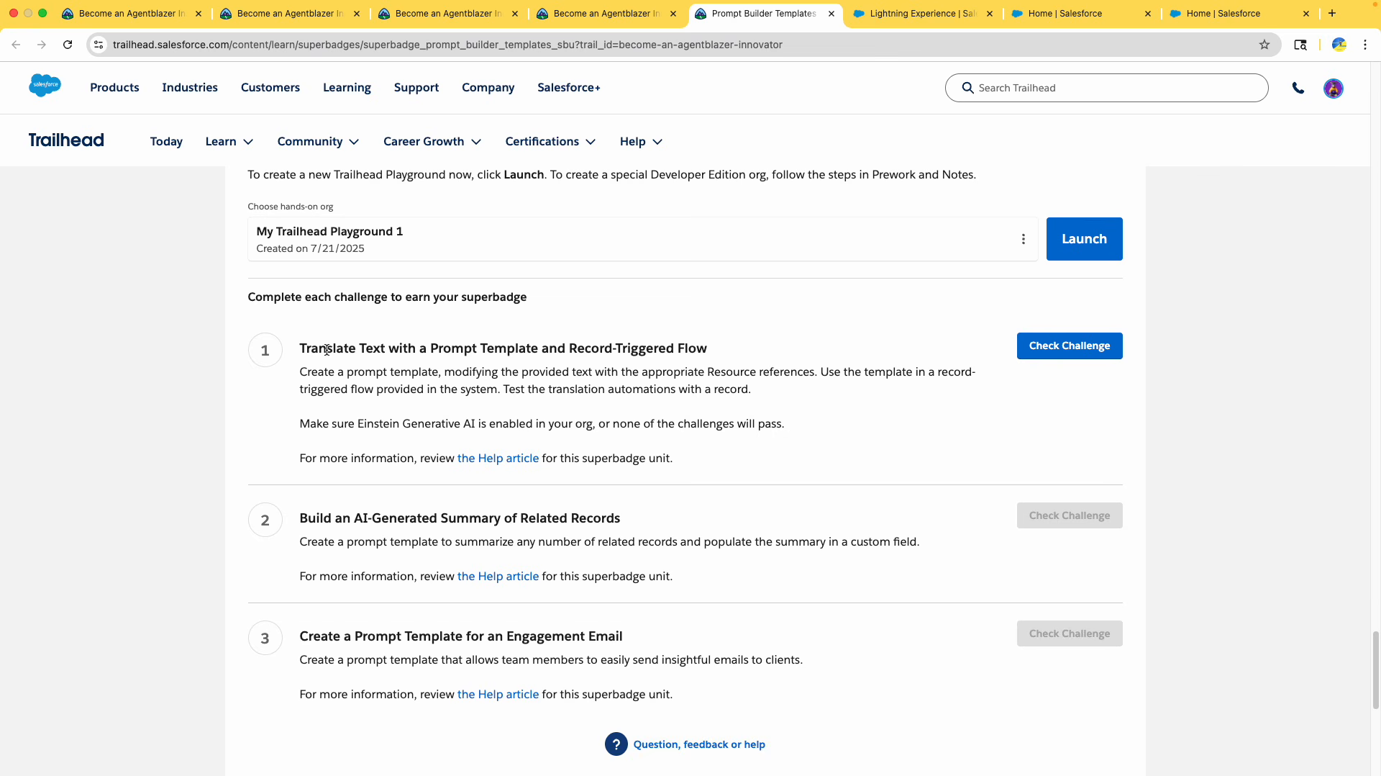
left_click_drag(297, 351, 719, 353)
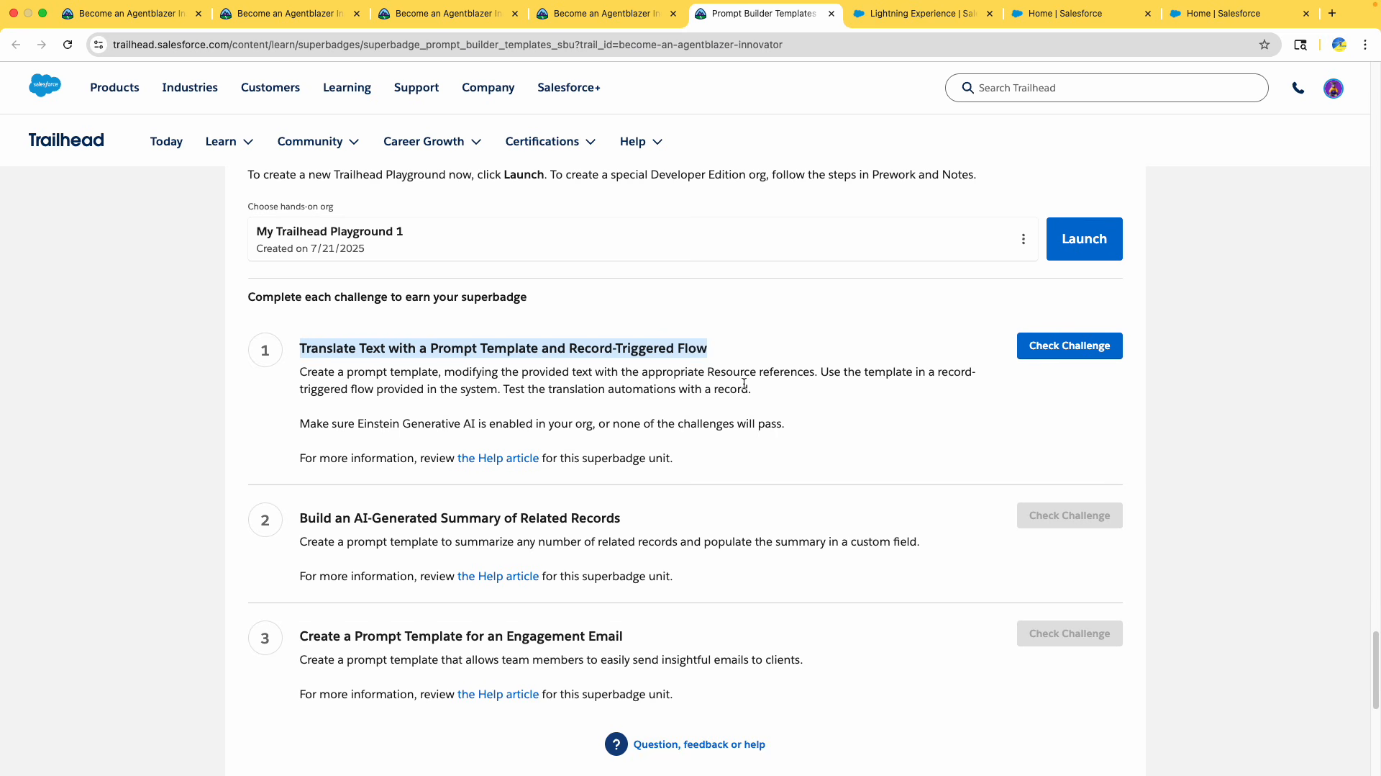
scroll(744, 383, "up", 20)
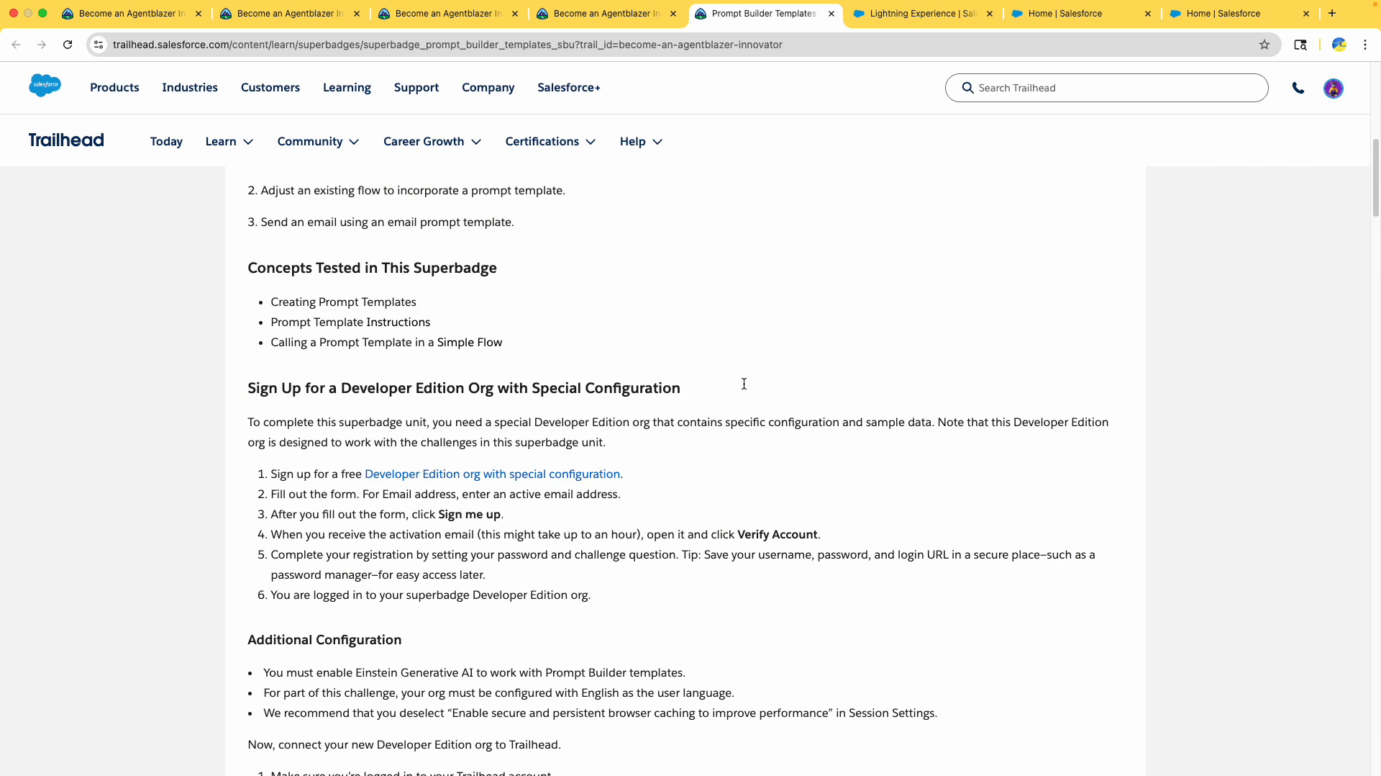
scroll(744, 385, "down", 9)
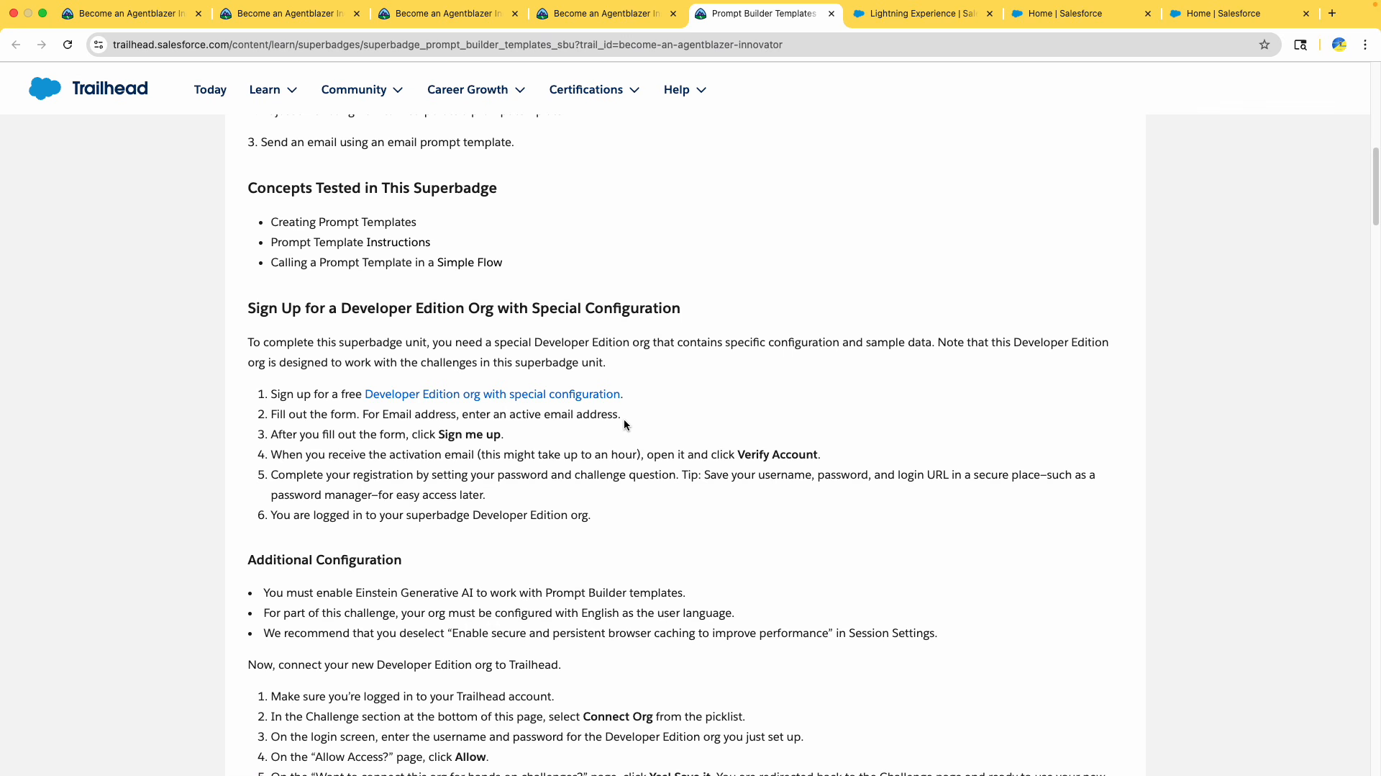
scroll(624, 417, "down", 20)
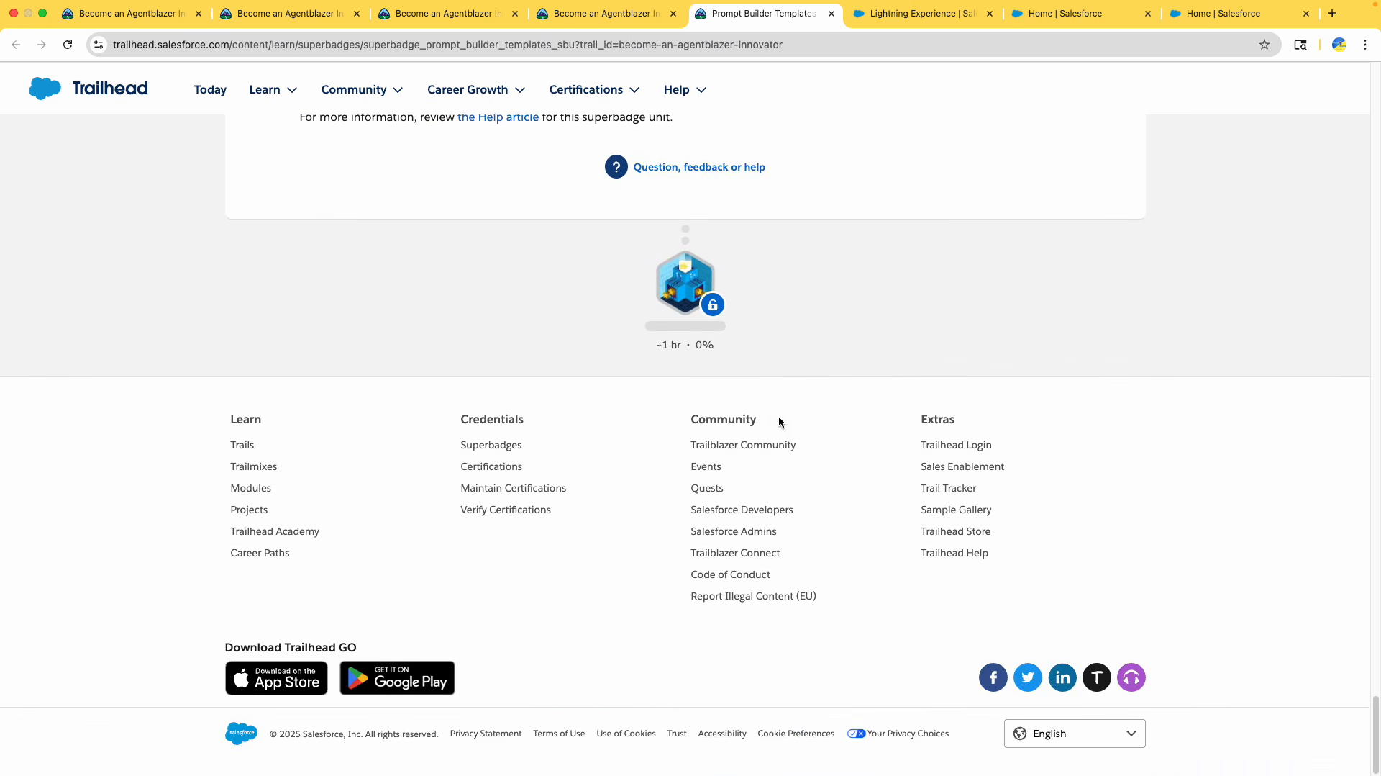
scroll(779, 416, "up", 10)
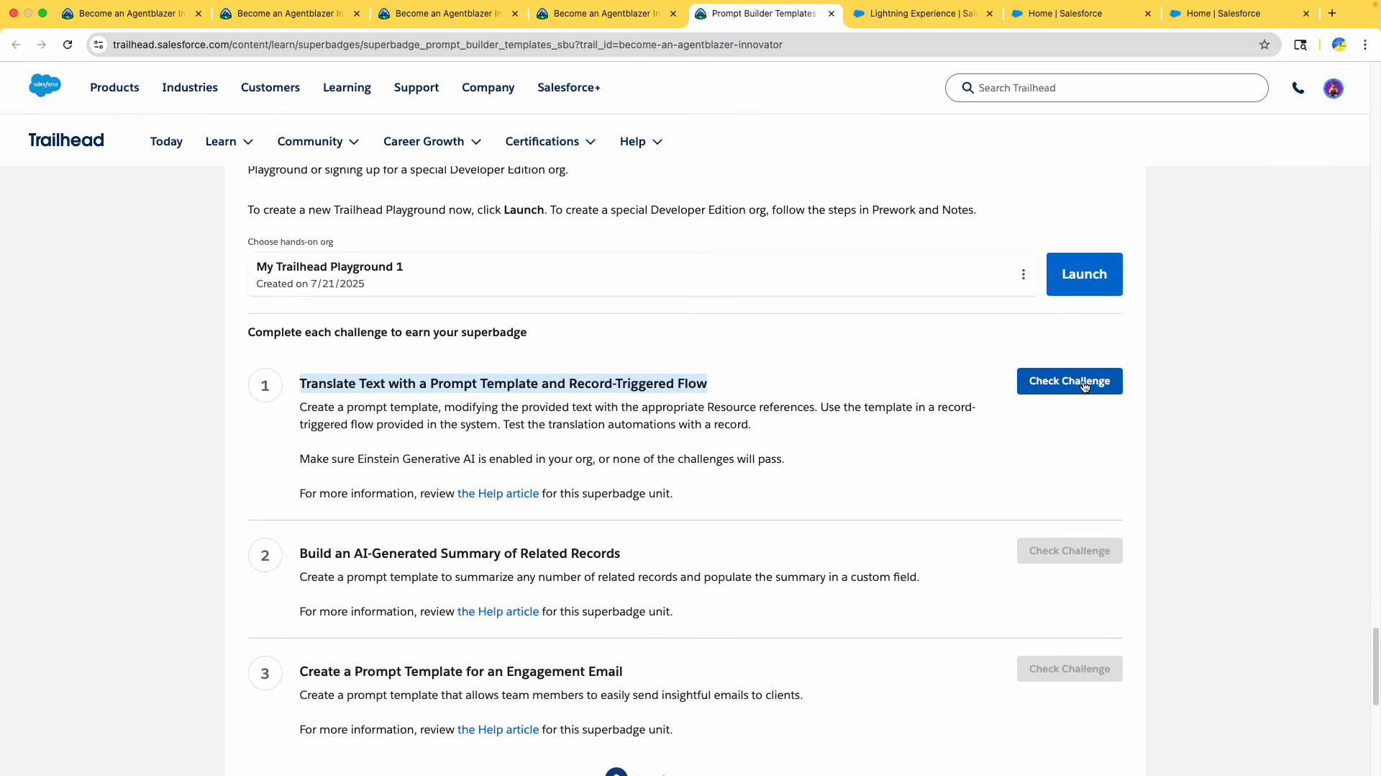
Open the sign-up form for the Developer Edition org with special configuration, look it over, and close it
scroll(1063, 386, "up", 20)
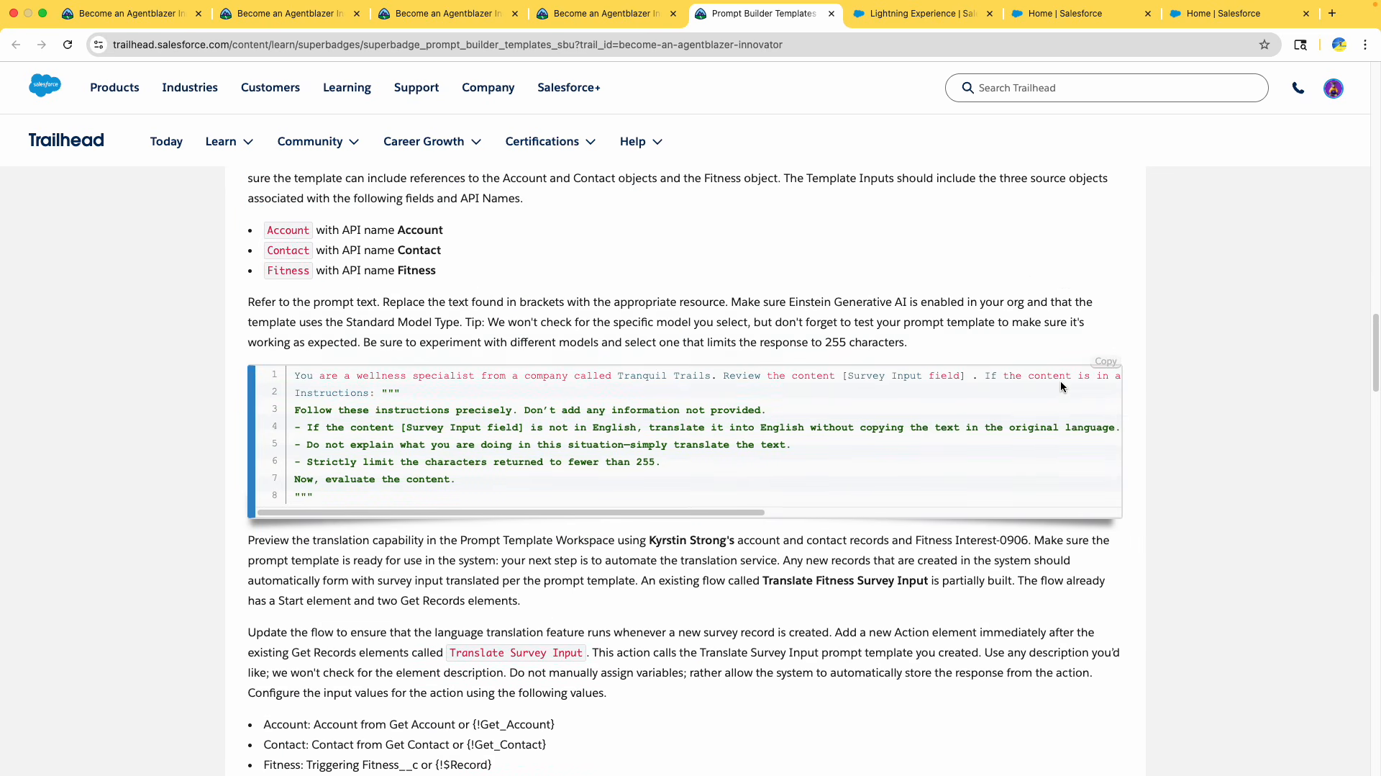
scroll(1060, 380, "up", 10)
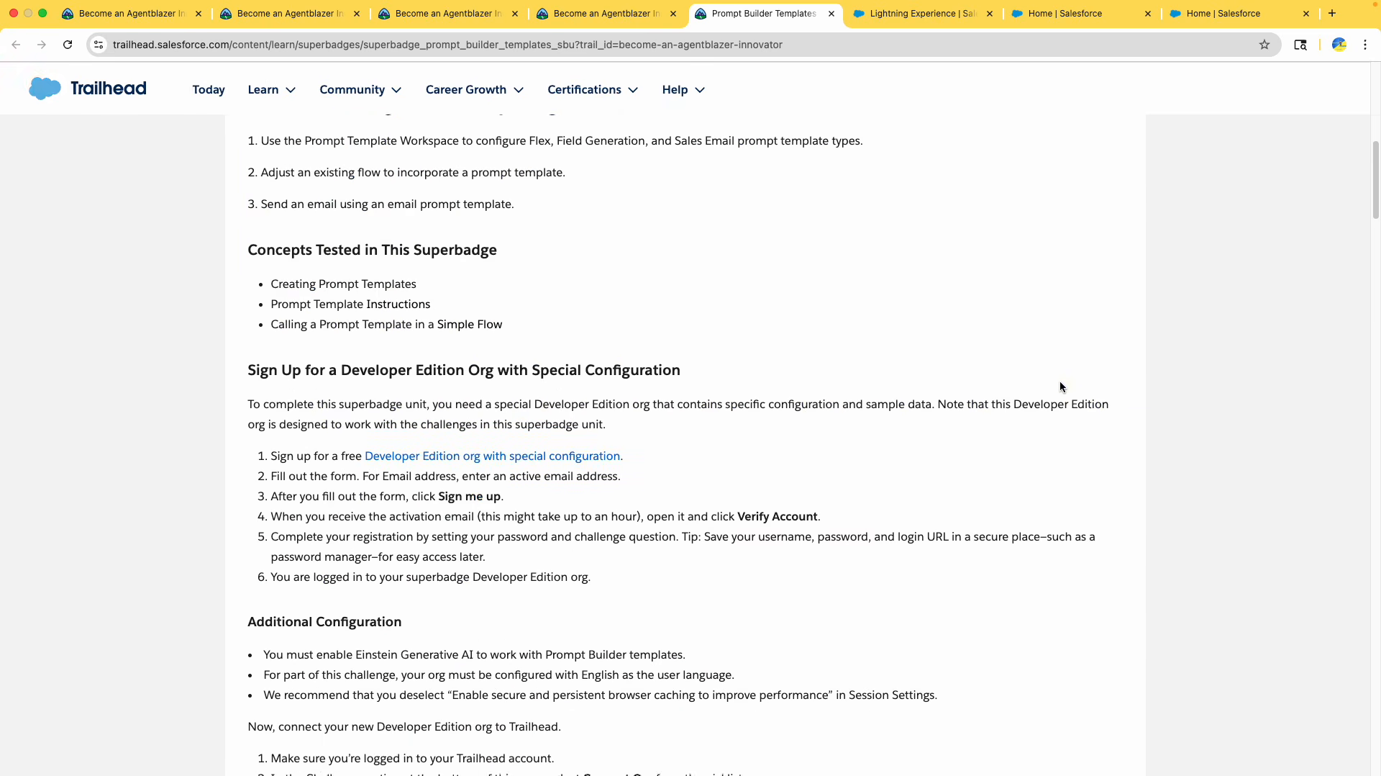
scroll(848, 392, "down", 2)
left_click(509, 373)
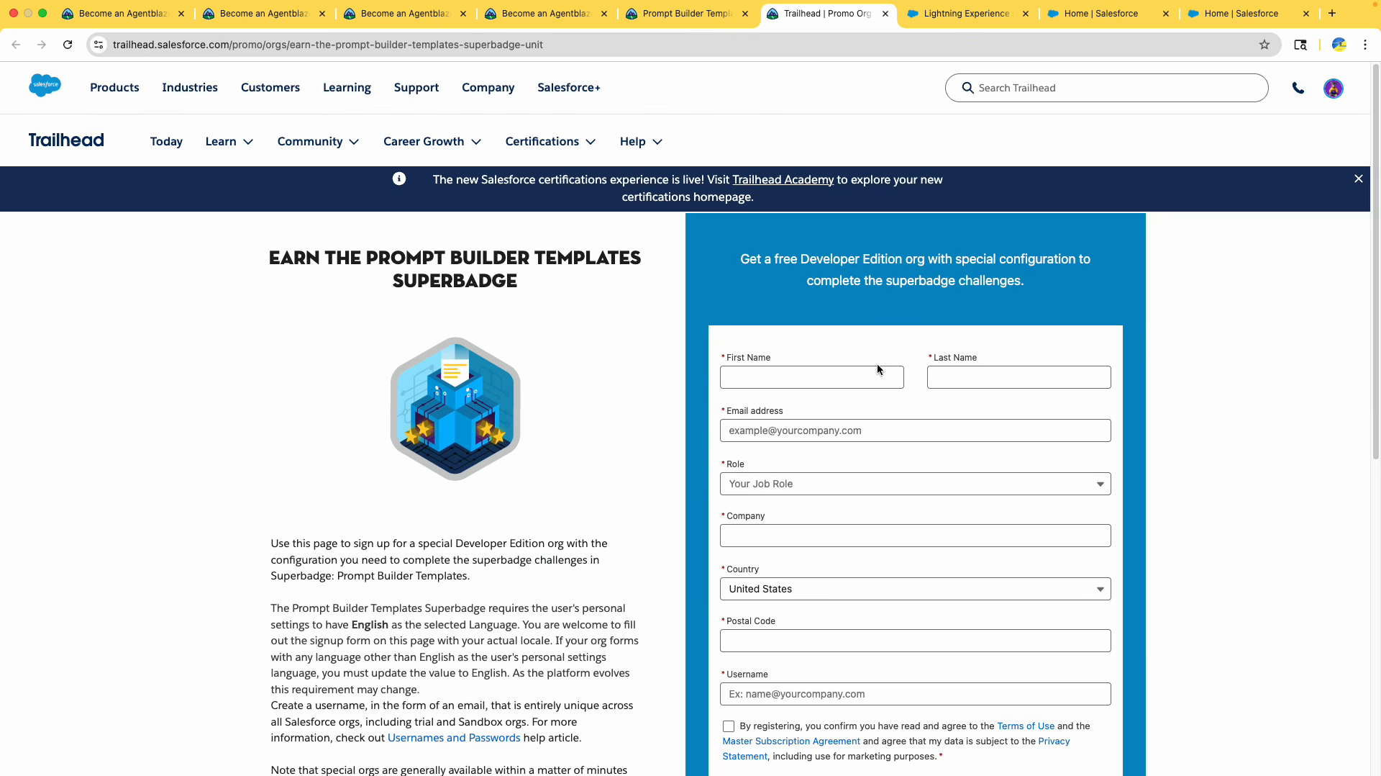
scroll(1182, 343, "down", 8)
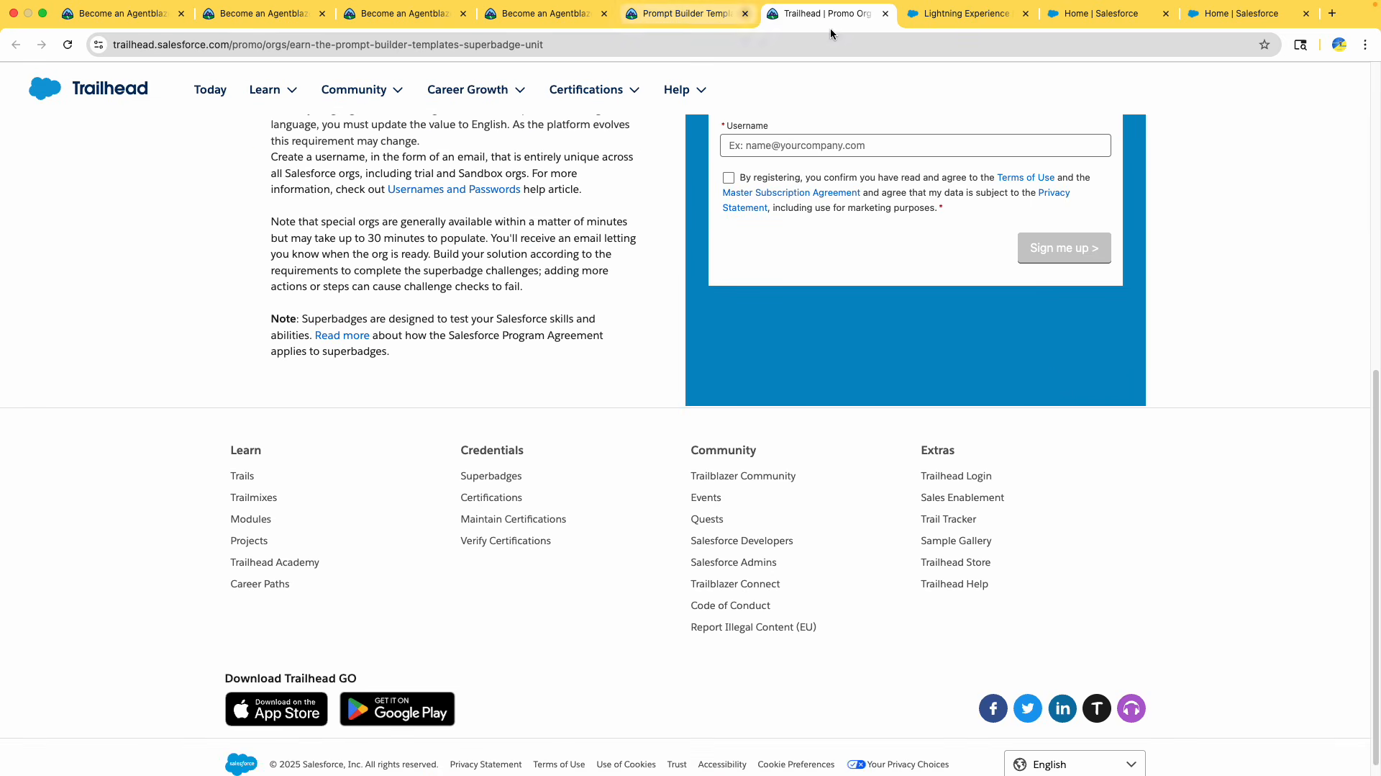
left_click(886, 13)
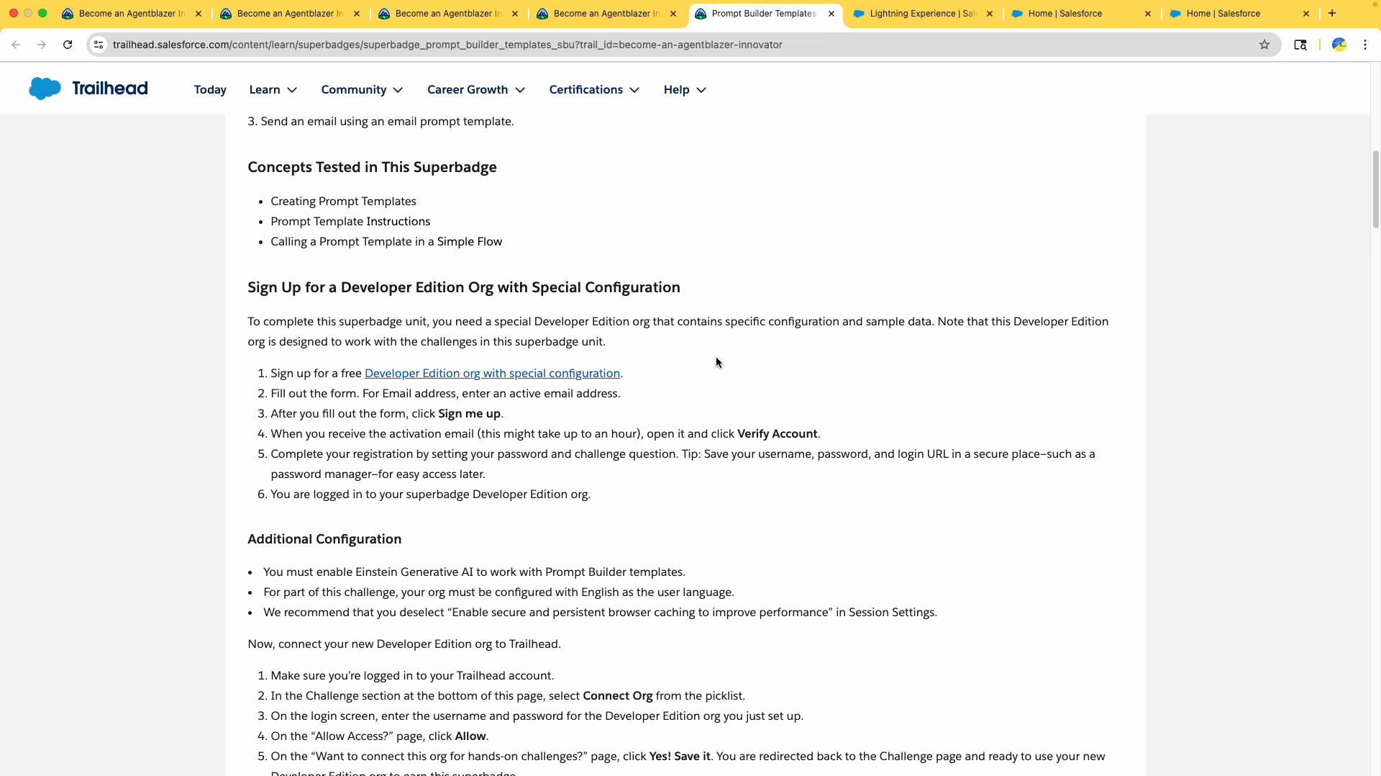
Read the Developer Edition org sign-up steps and the Additional Configuration requirements
left_click_drag(321, 390, 333, 396)
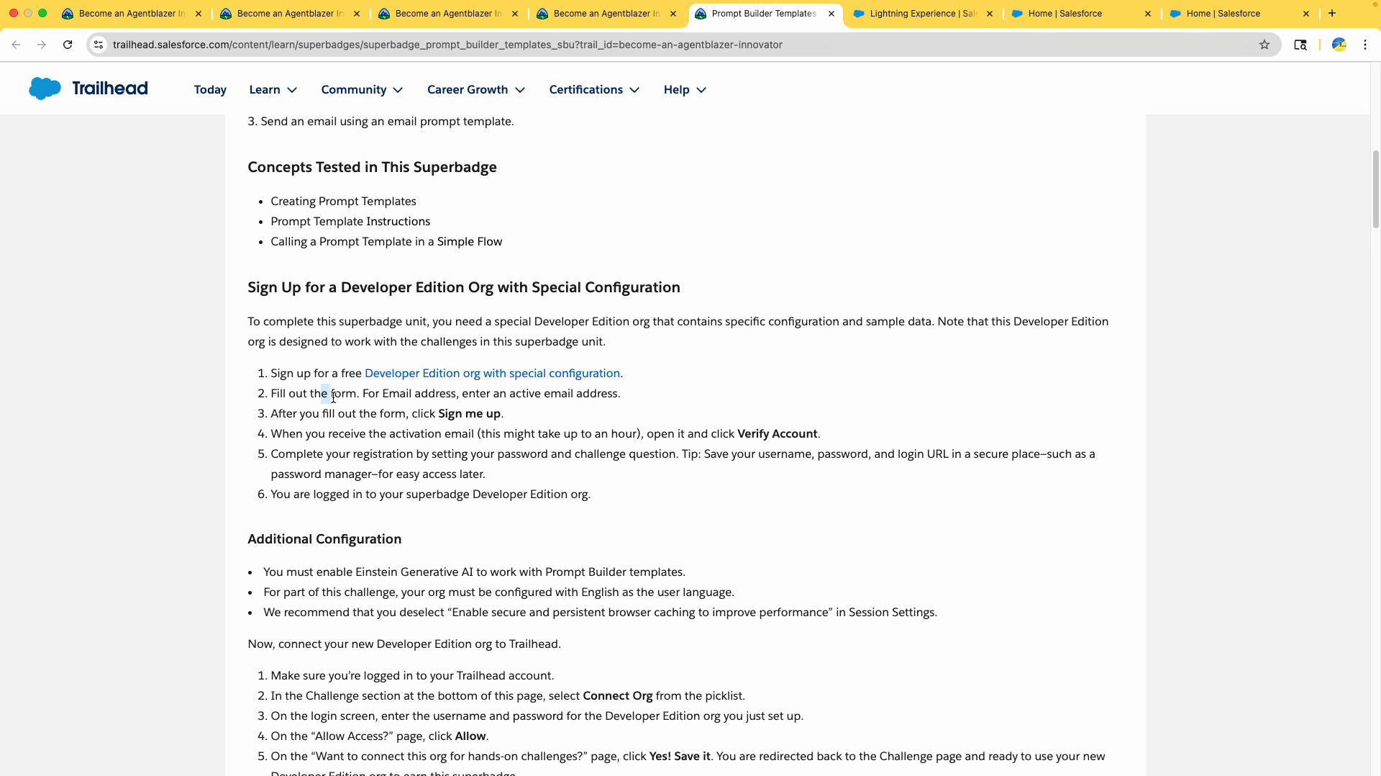
left_click_drag(752, 429, 824, 436)
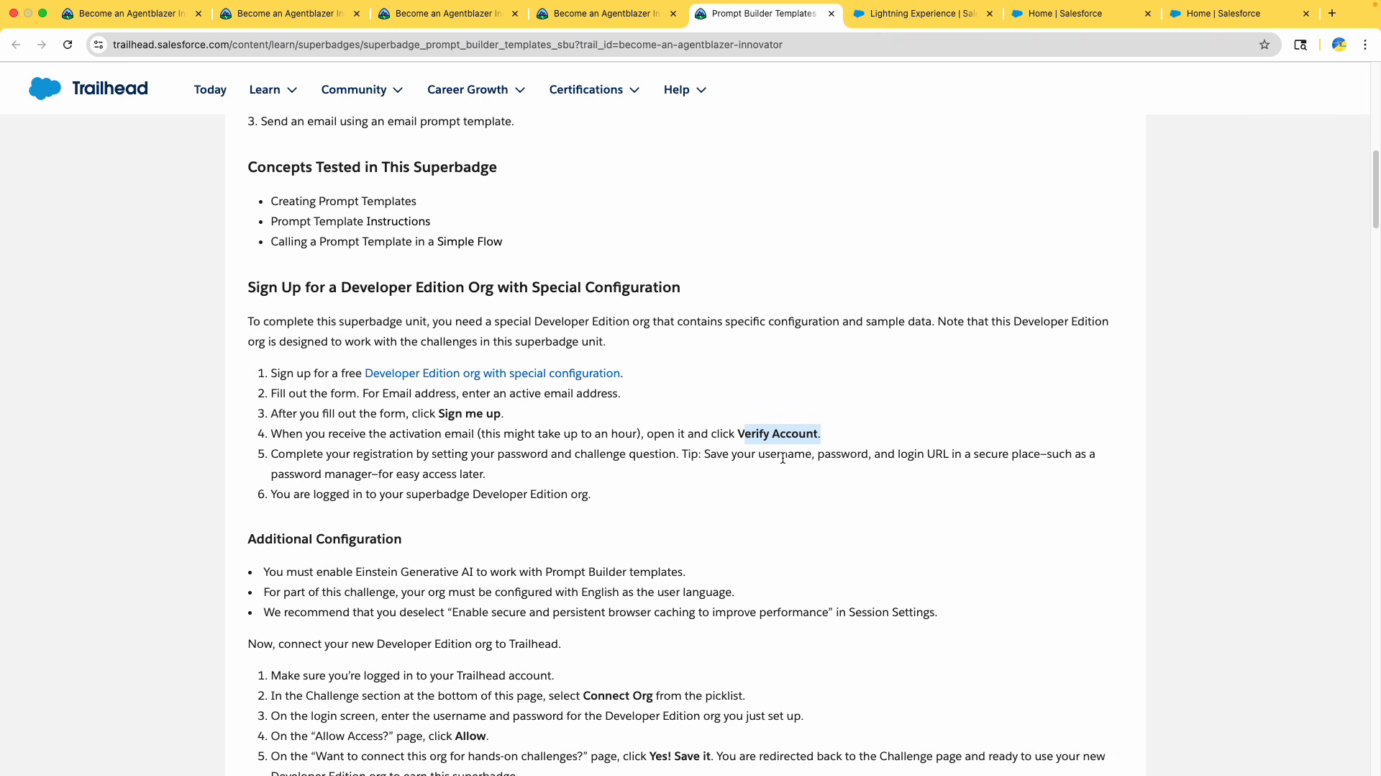
scroll(724, 470, "down", 2)
left_click_drag(733, 380, 799, 378)
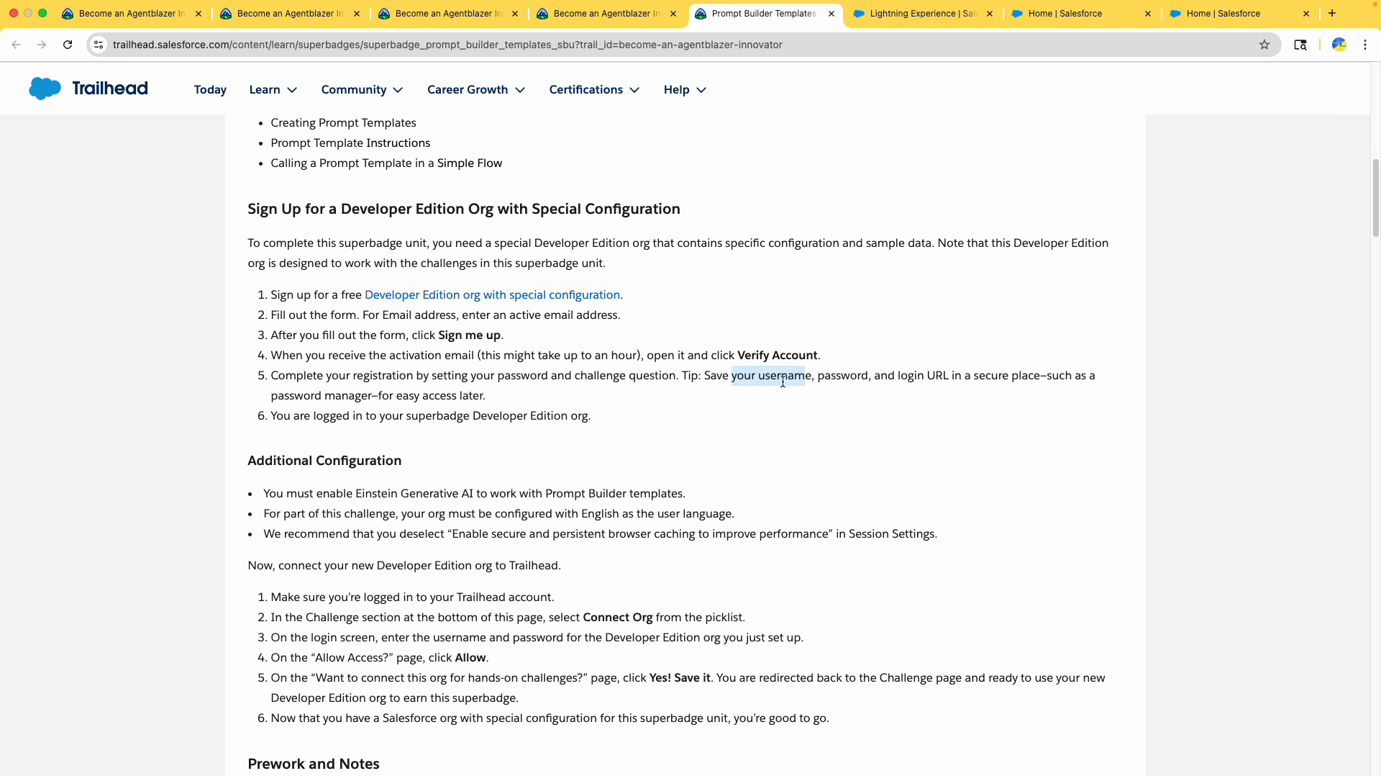
scroll(606, 389, "down", 5)
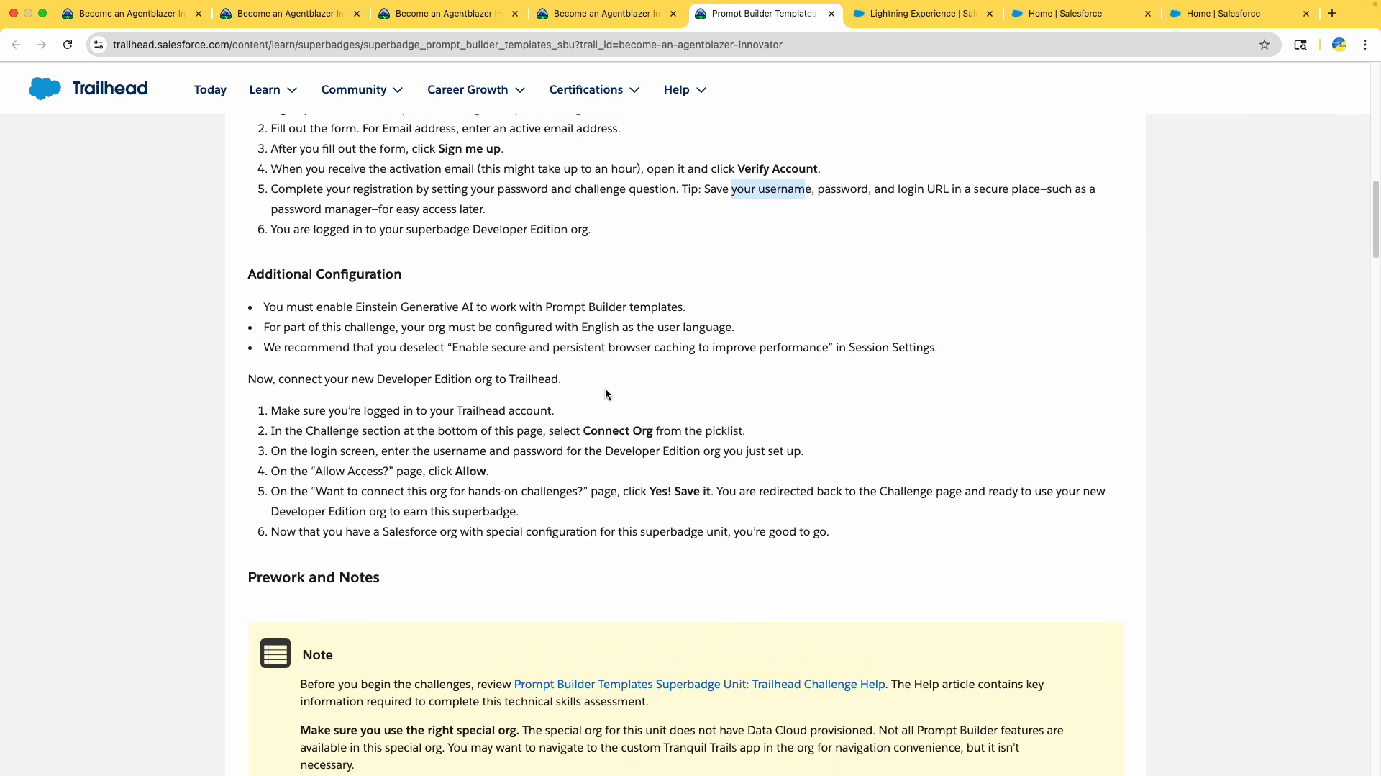
scroll(588, 386, "up", 1)
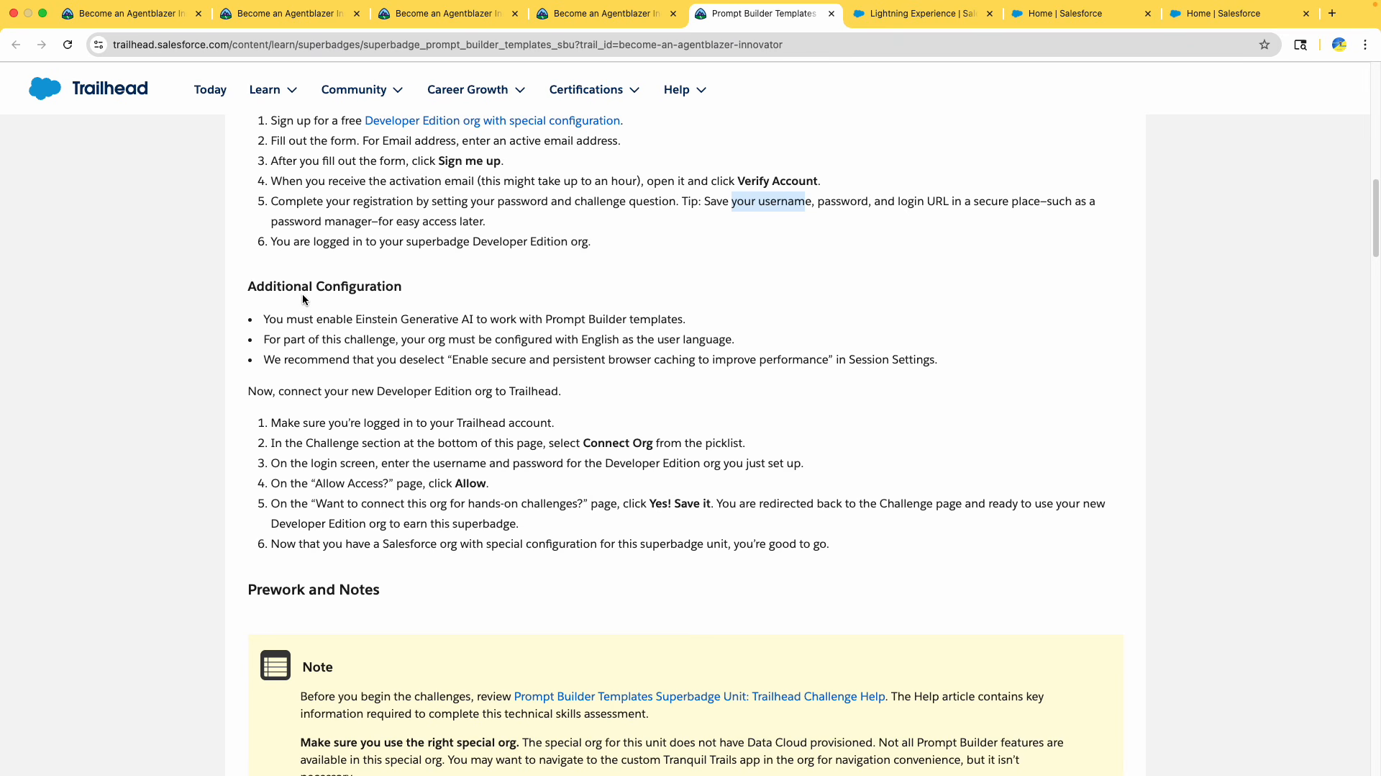
Review the superbadge's What You'll Be Doing tasks and its Concepts Tested list
scroll(301, 292, "up", 10)
scroll(301, 292, "down", 1)
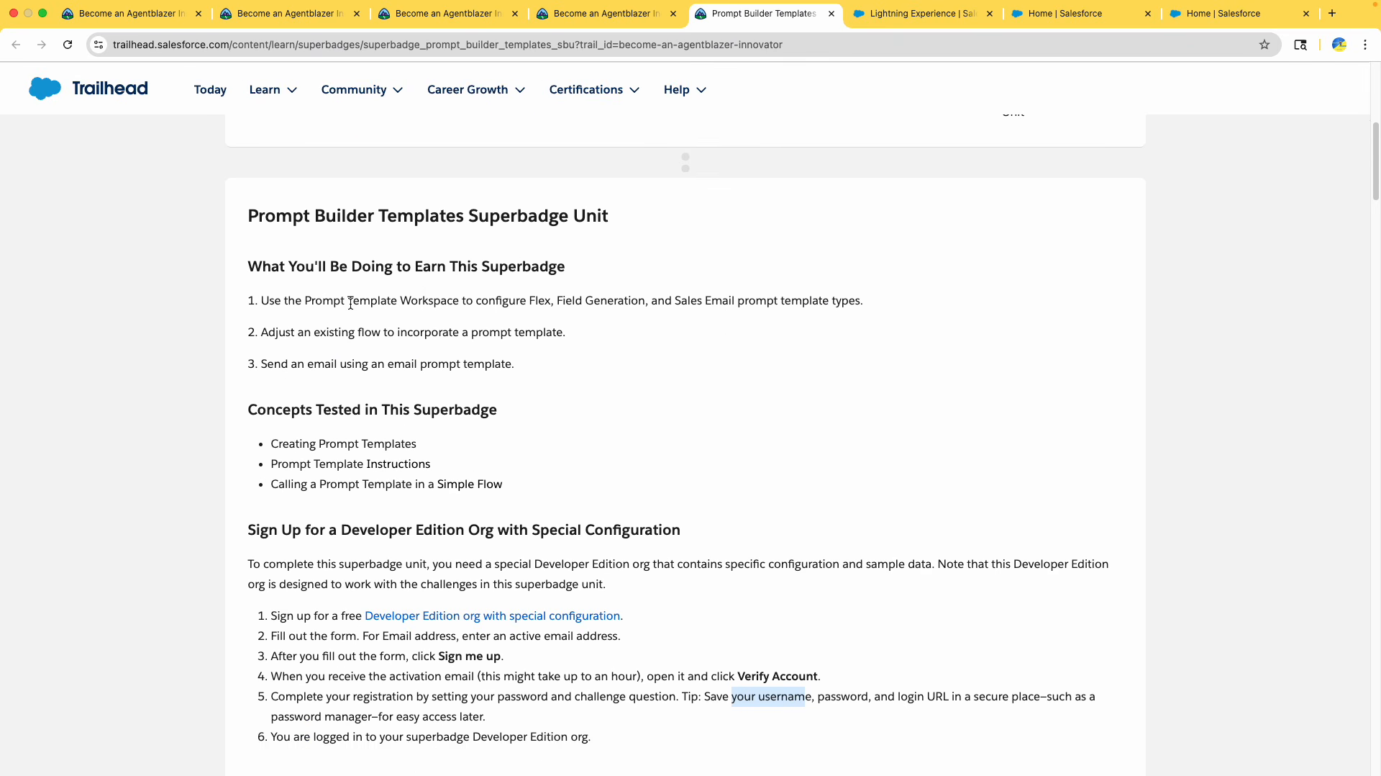
left_click_drag(303, 303, 444, 303)
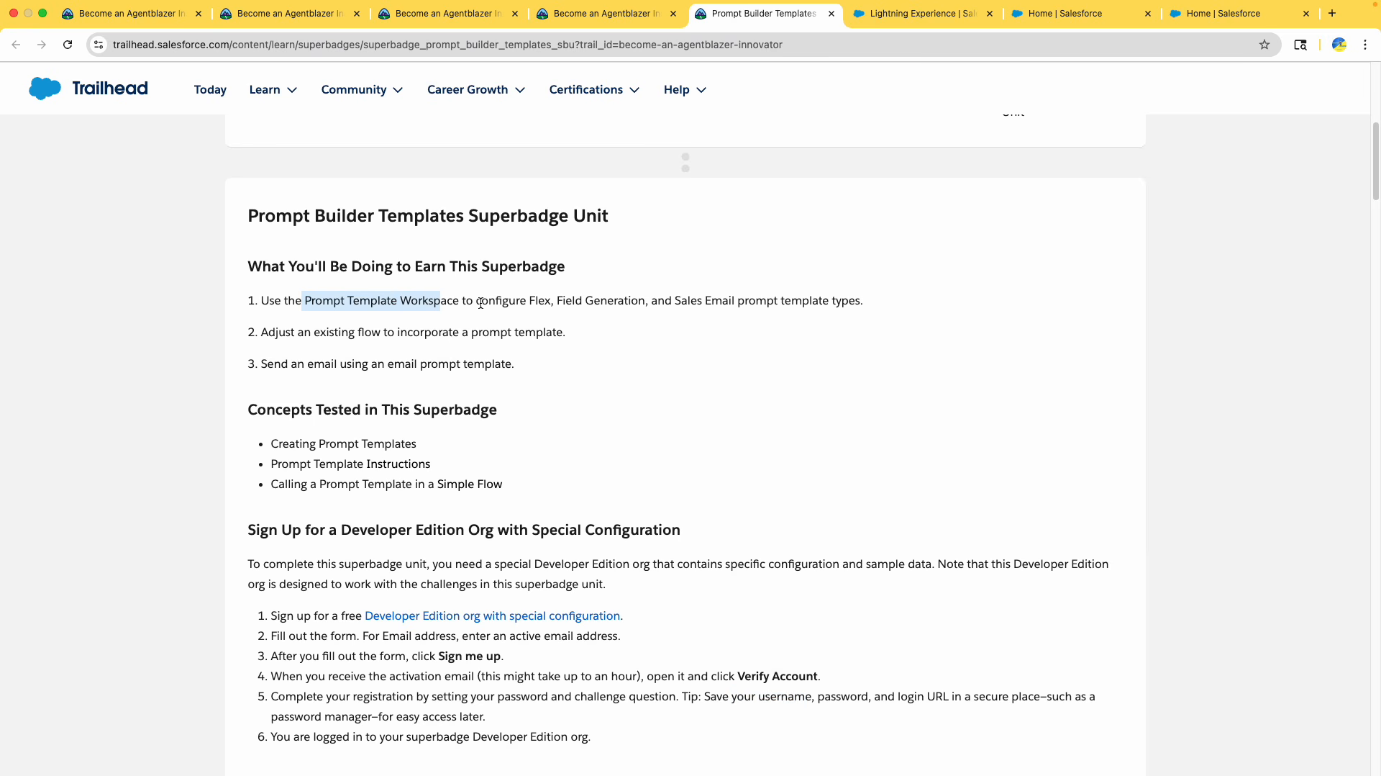
left_click(540, 301)
left_click_drag(575, 301, 911, 316)
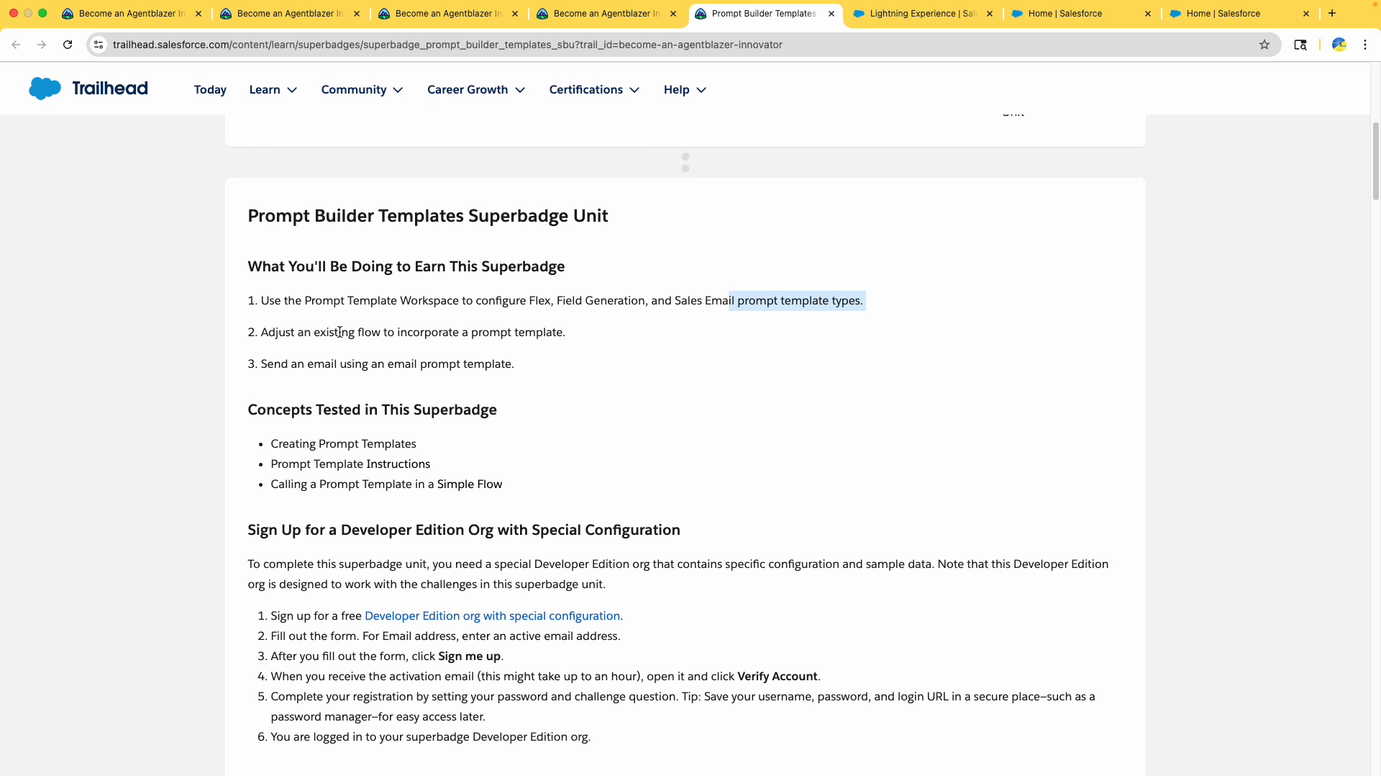
left_click_drag(336, 331, 447, 333)
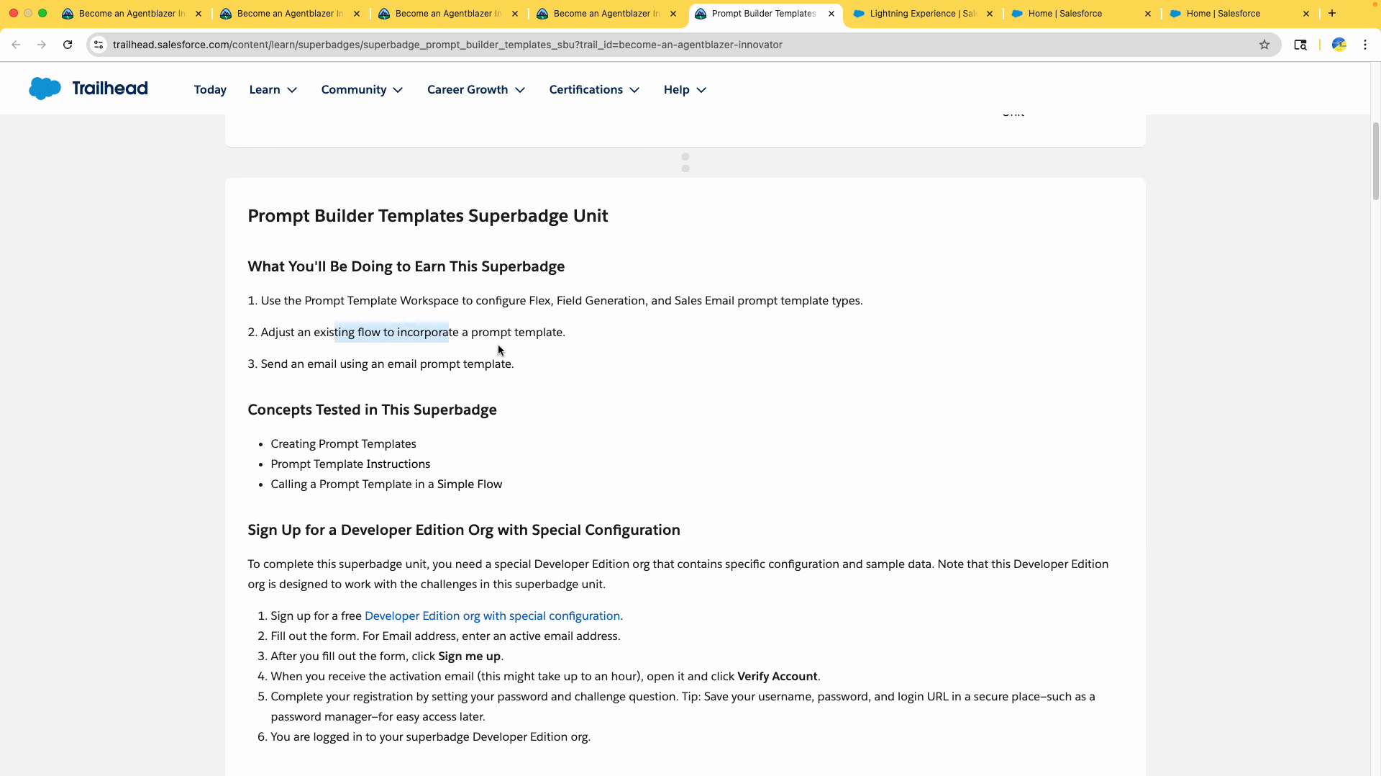
scroll(500, 349, "down", 2)
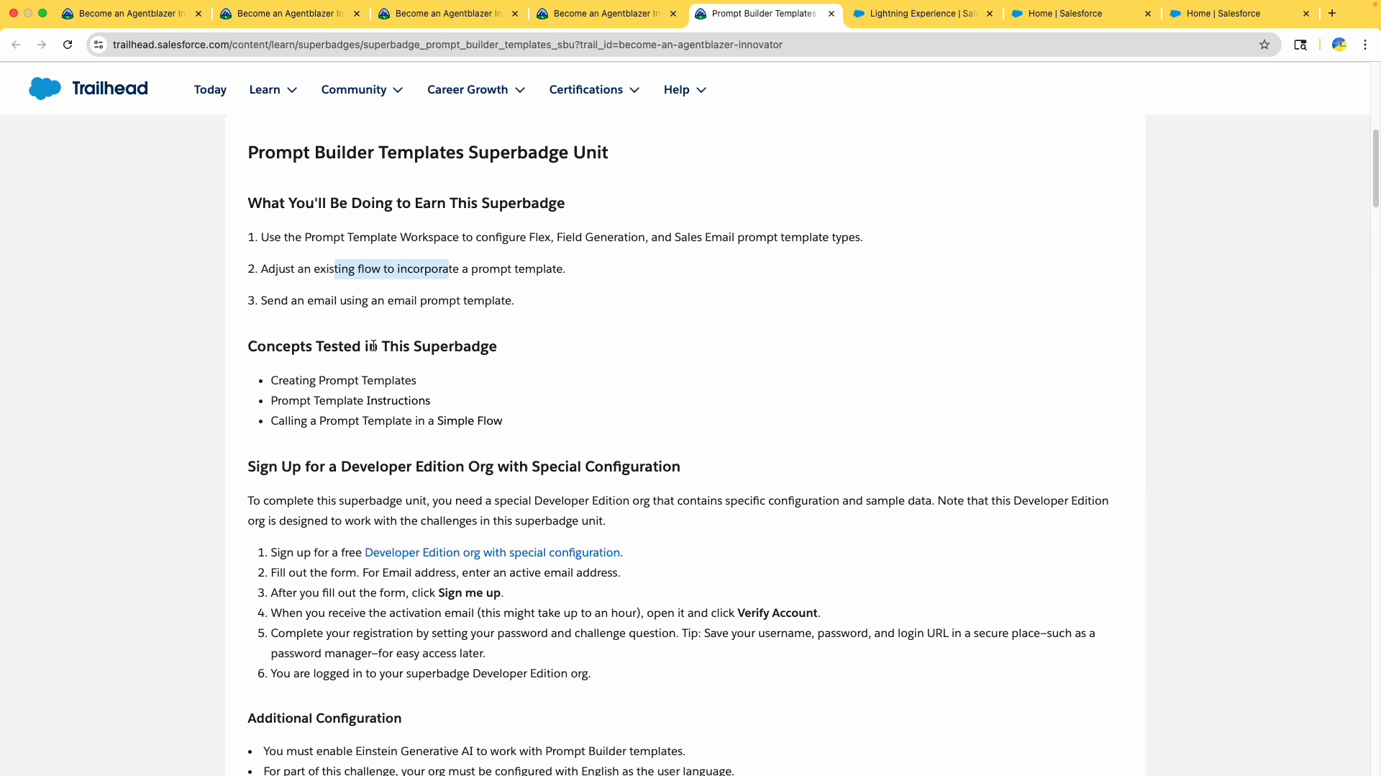
scroll(353, 308, "down", 2)
left_click_drag(268, 327, 502, 369)
scroll(503, 371, "down", 3)
scroll(505, 371, "down", 3)
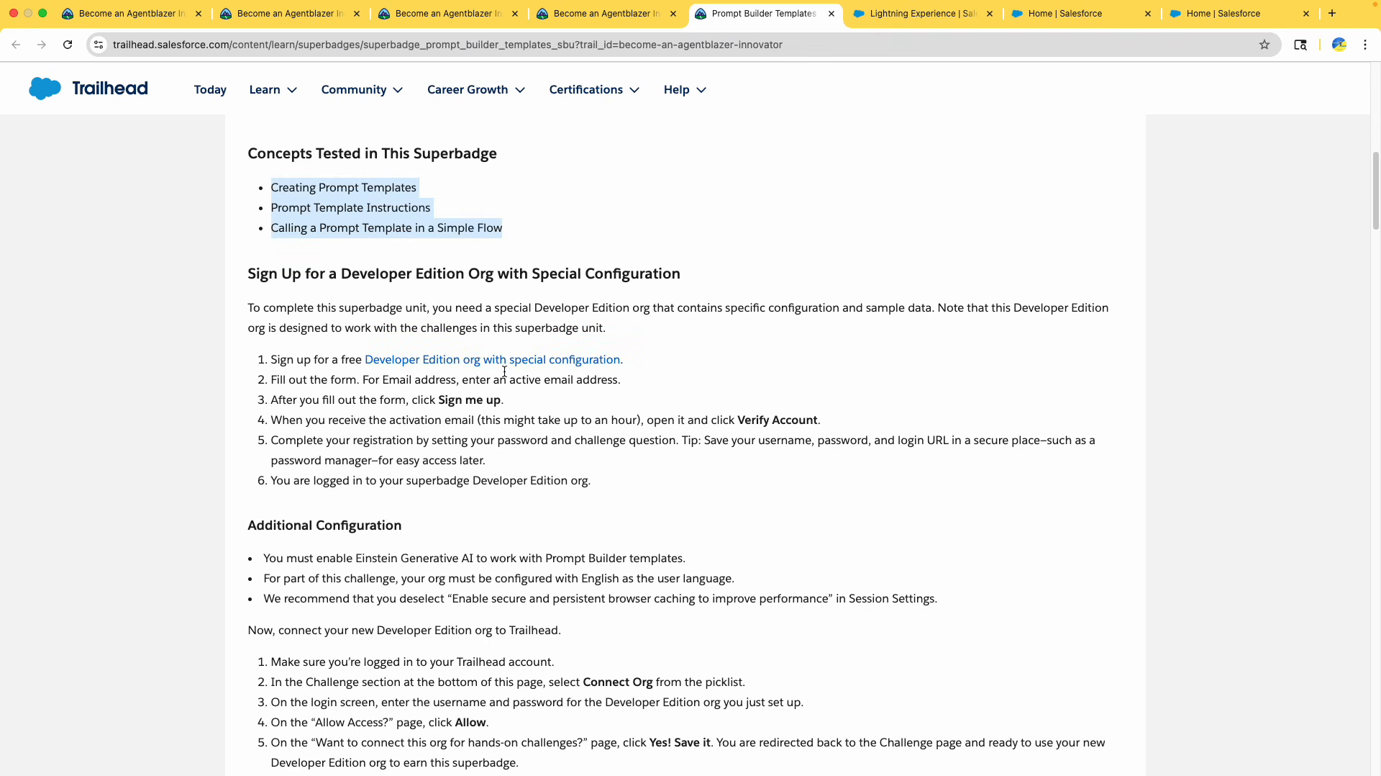
Re-read the account activation steps and the Einstein Generative AI requirement under Additional Configuration
left_click_drag(441, 330, 565, 343)
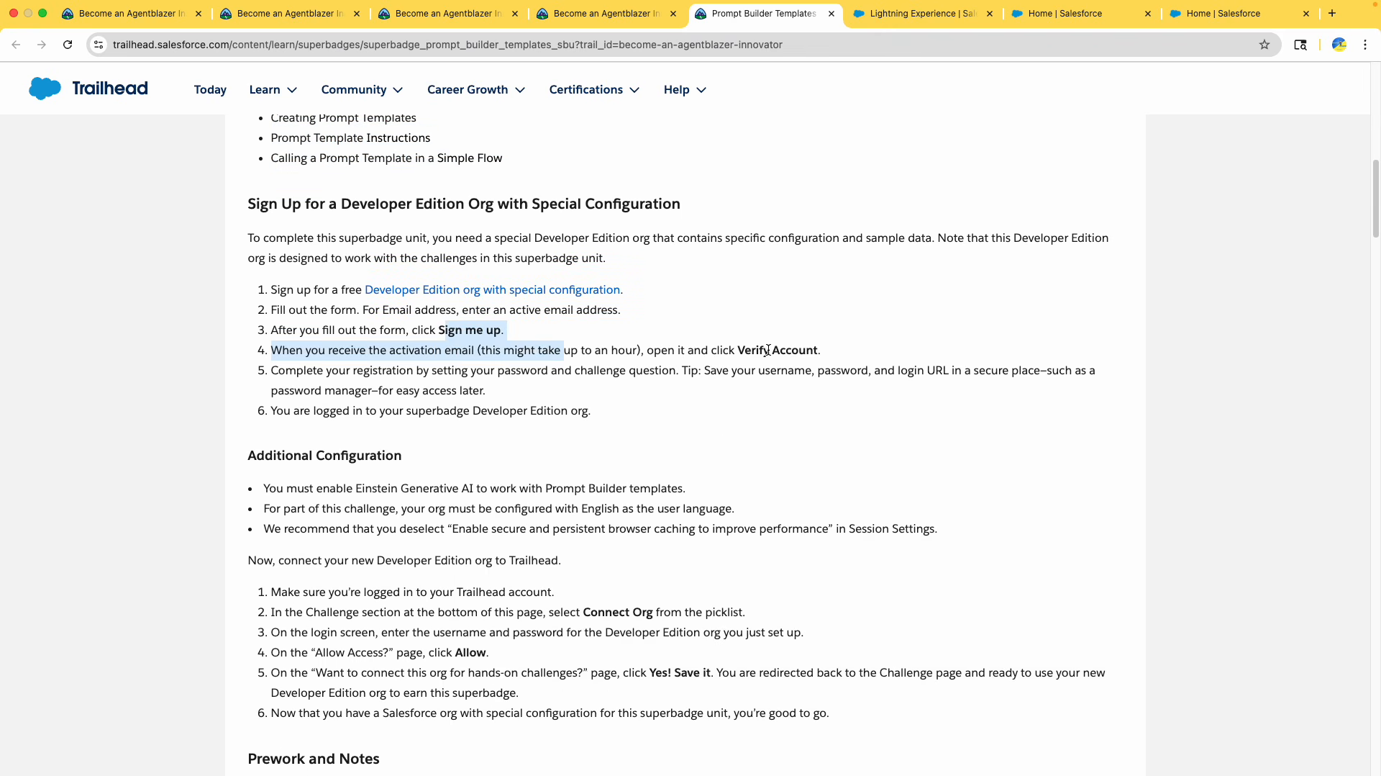
left_click_drag(752, 350, 821, 350)
scroll(814, 374, "down", 4)
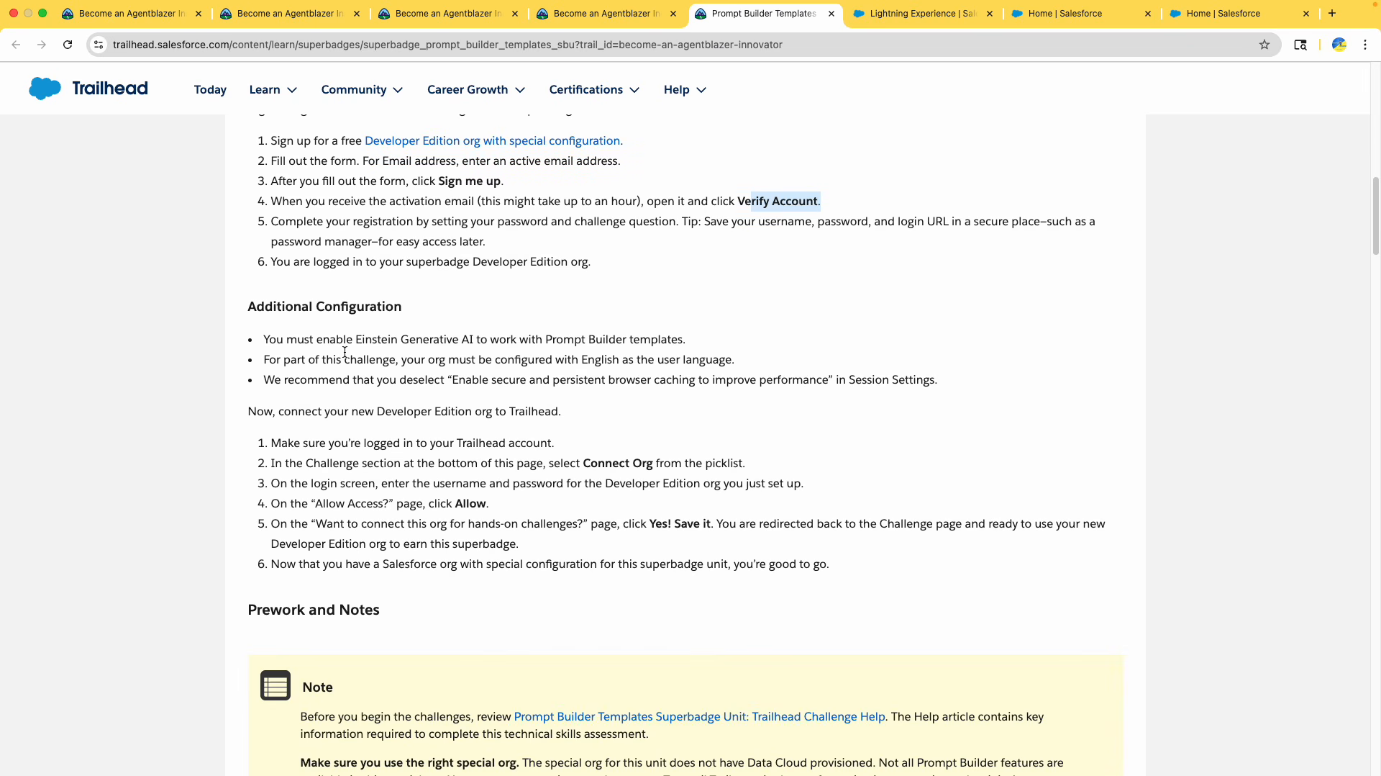
left_click_drag(287, 343, 447, 345)
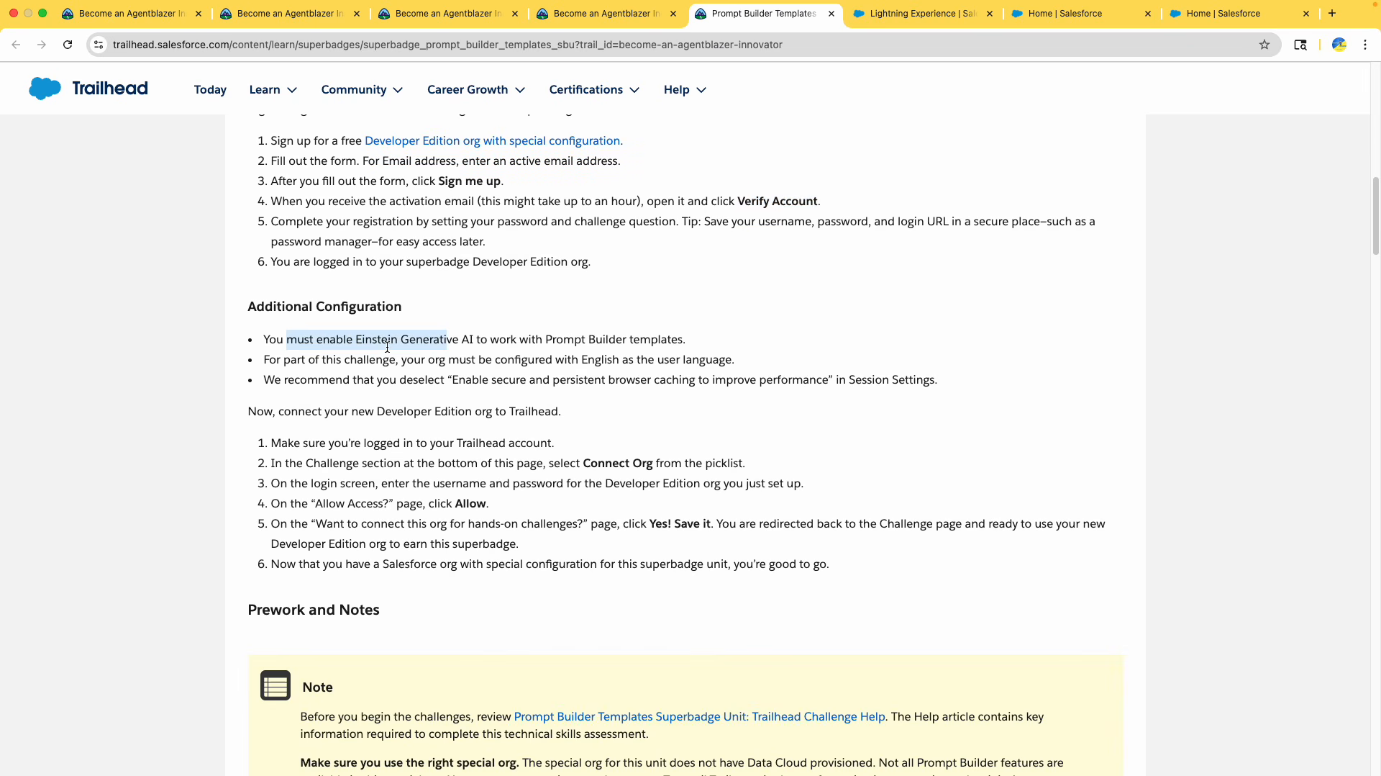
left_click(515, 344)
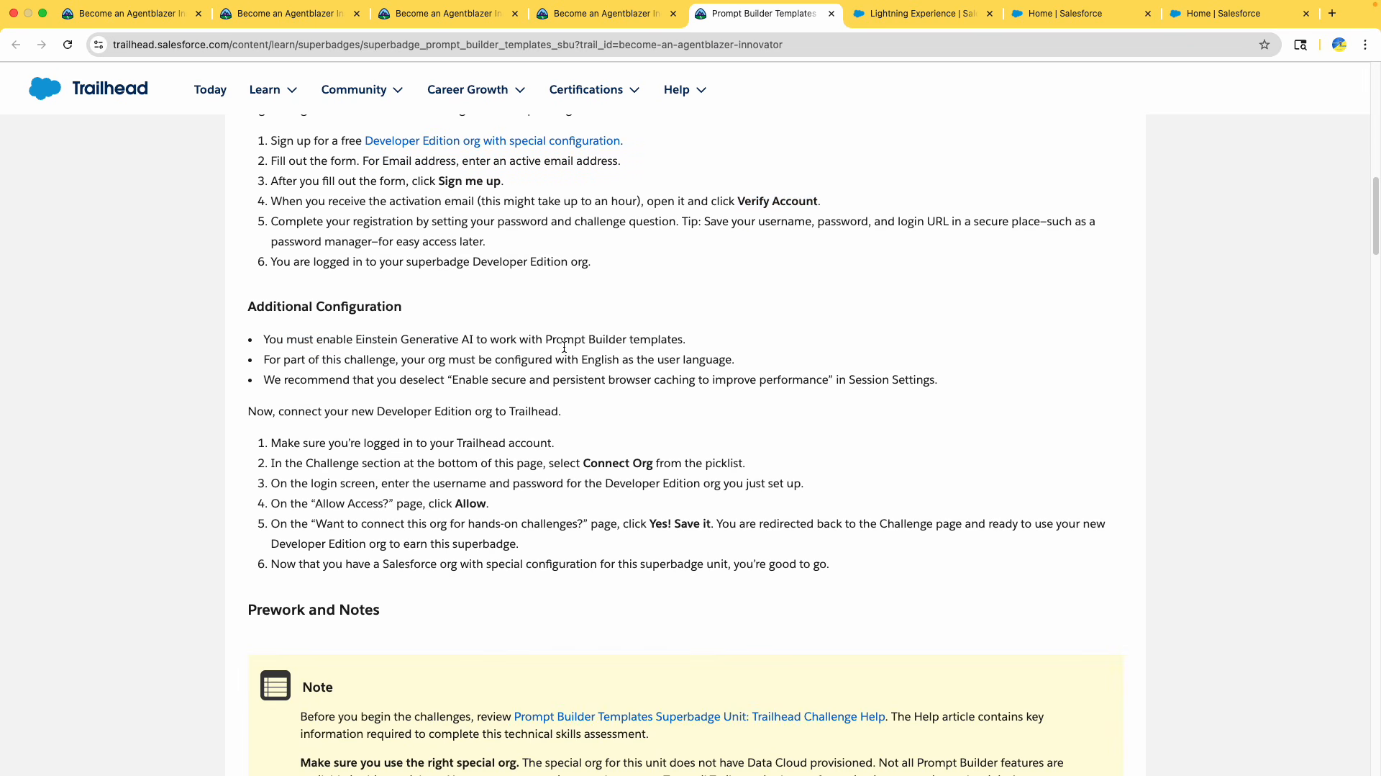
left_click_drag(563, 343, 715, 346)
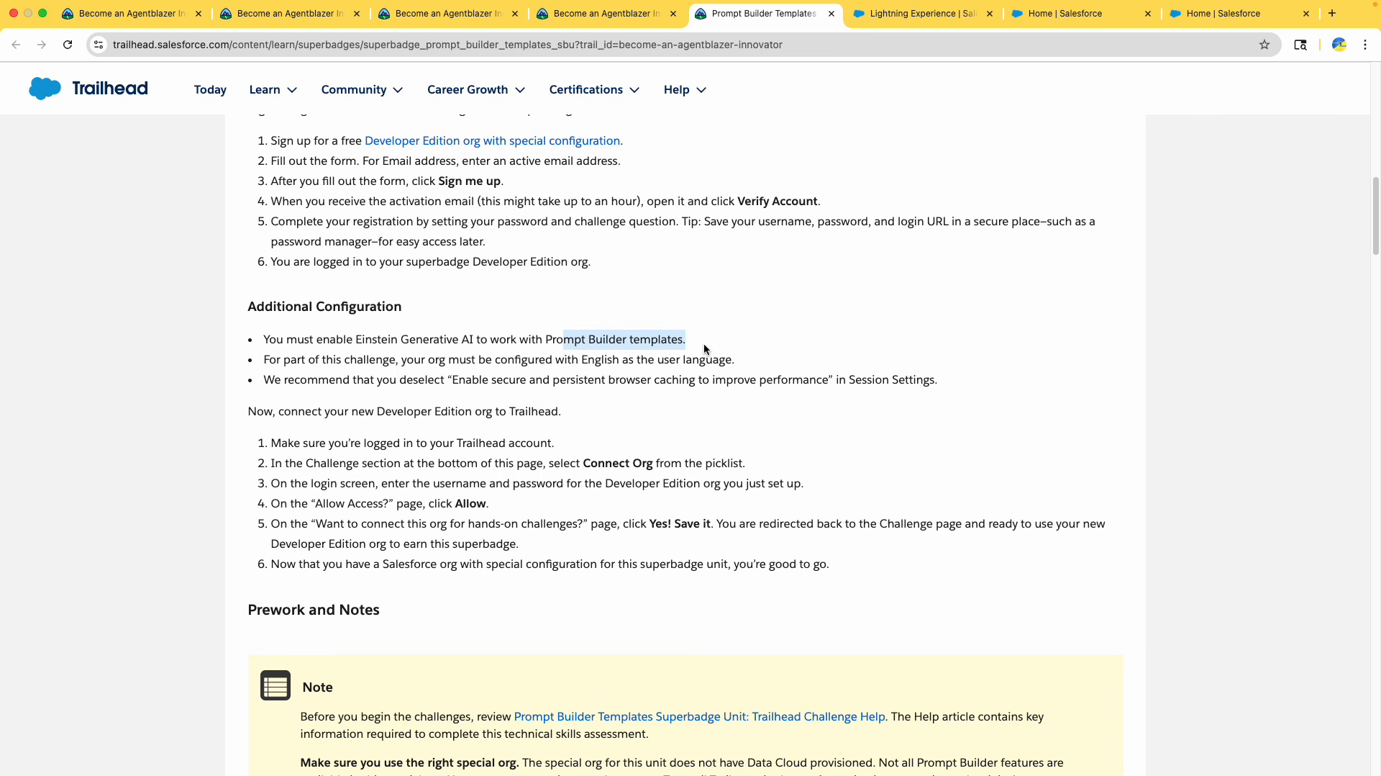
Check the playground's Setup page with the einstein search, close that tab, and return to the superbadge page
left_click(894, 22)
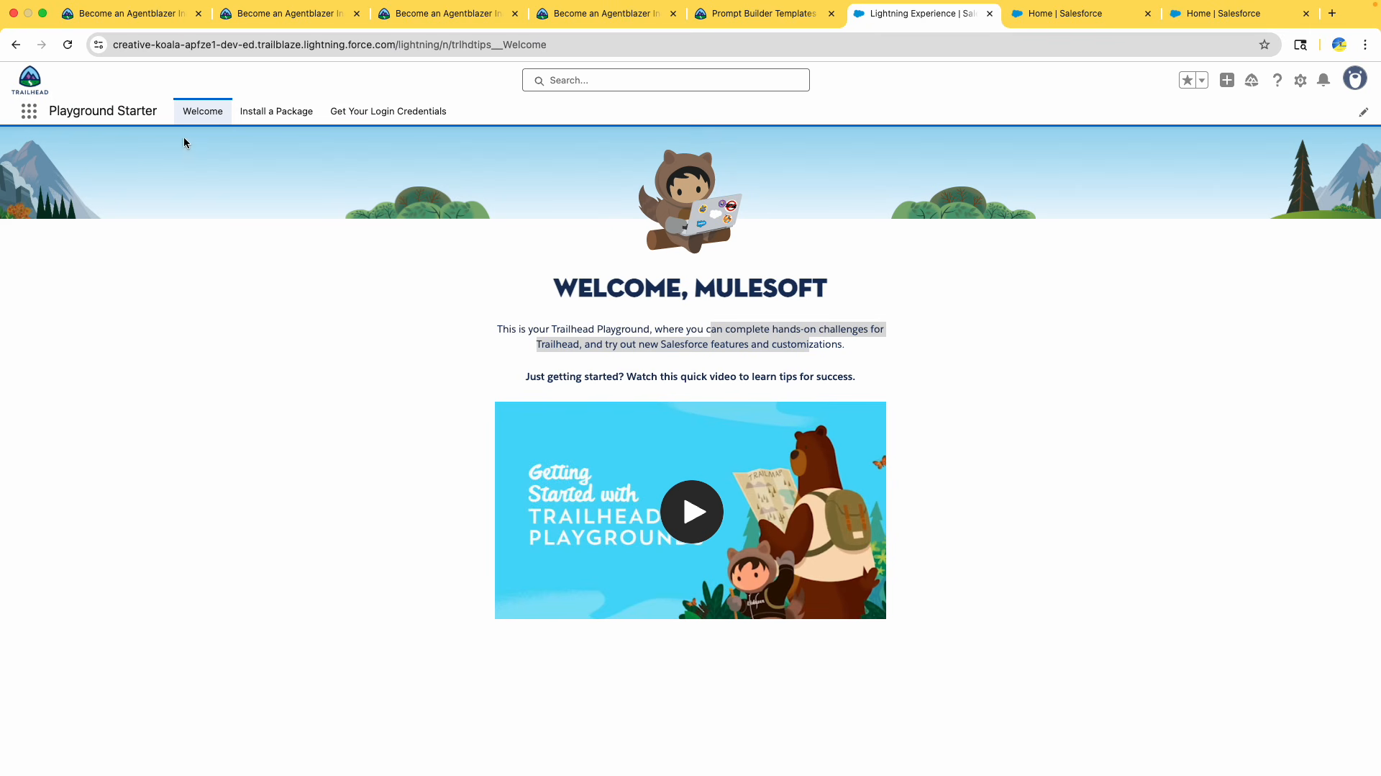
left_click_drag(1083, 18, 969, 27)
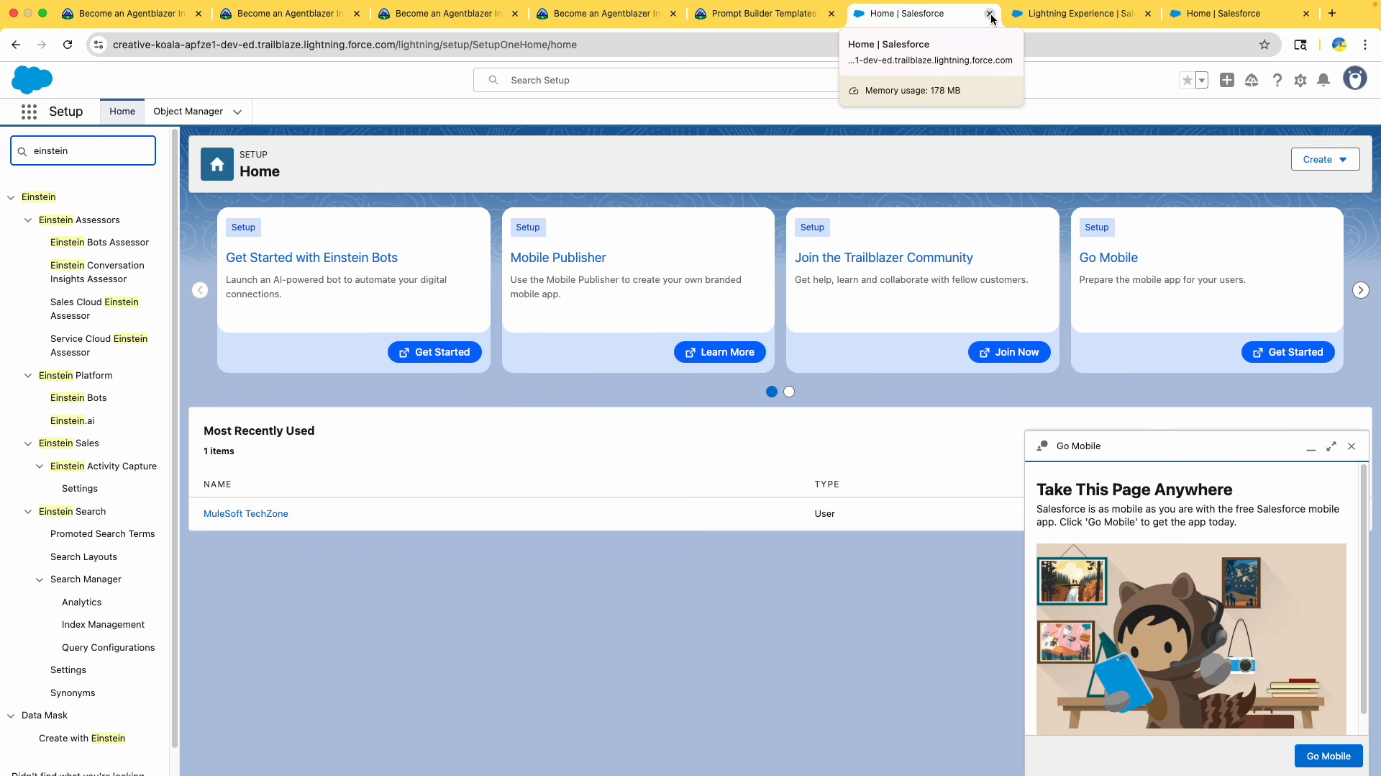
left_click(990, 13)
left_click(759, 16)
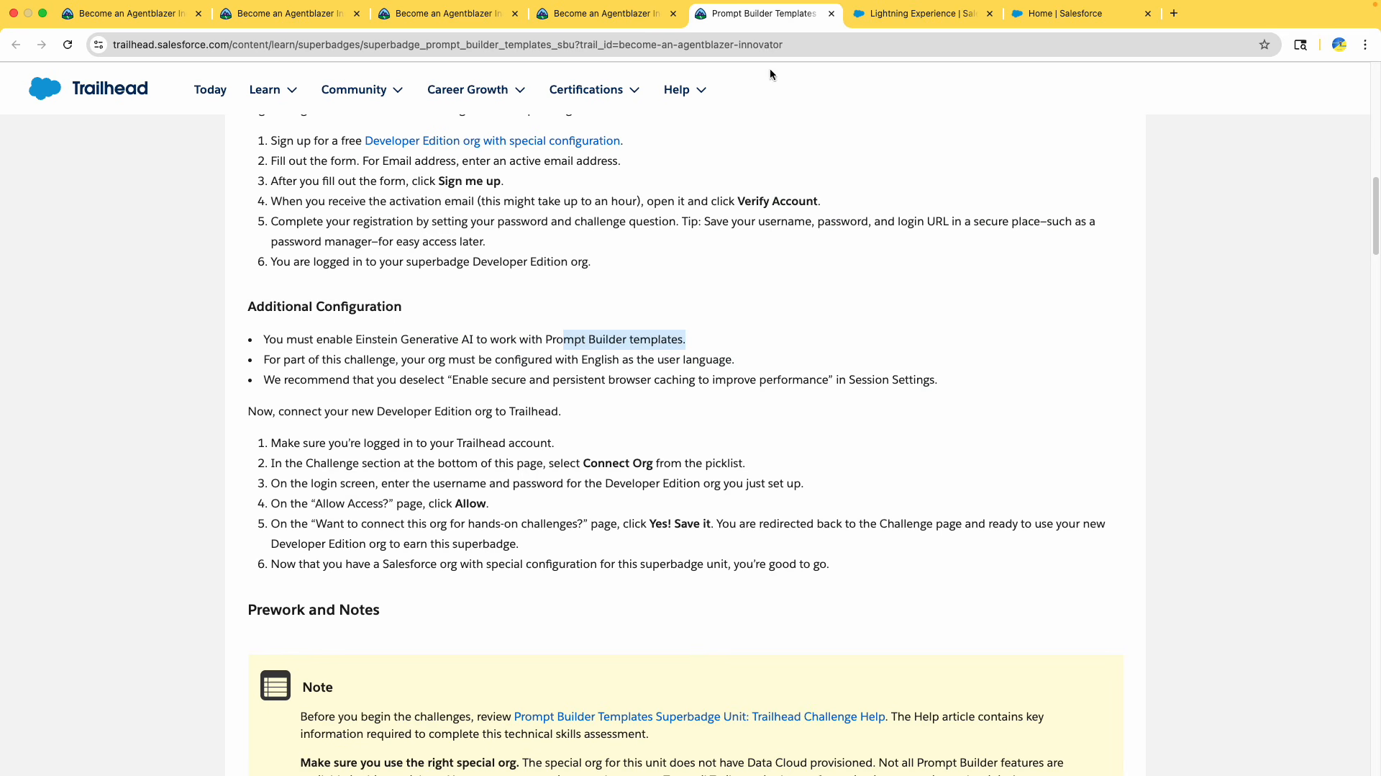
Copy the persistent browser caching option's name from Additional Configuration and open Session Settings in the playground's Setup
left_click(487, 364)
left_click_drag(453, 380, 827, 382)
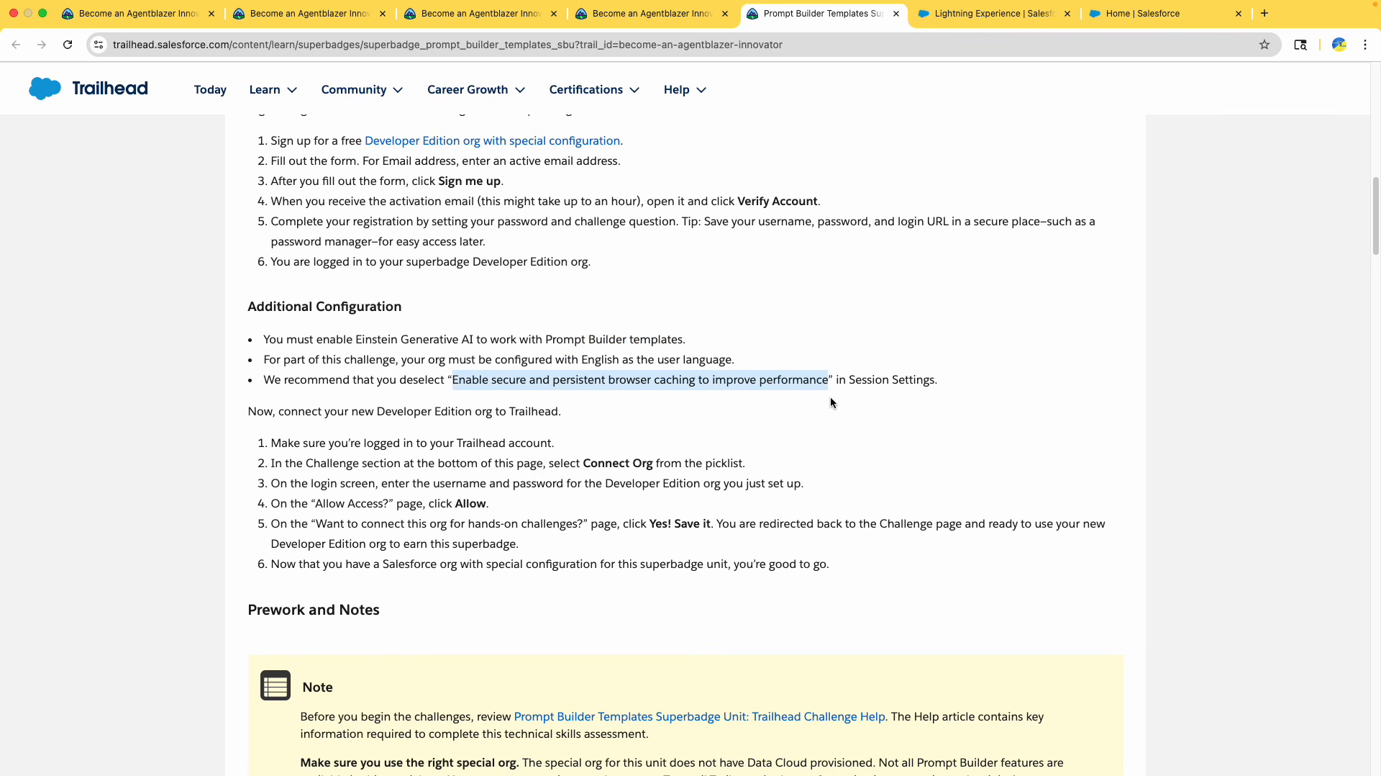
left_click(959, 16)
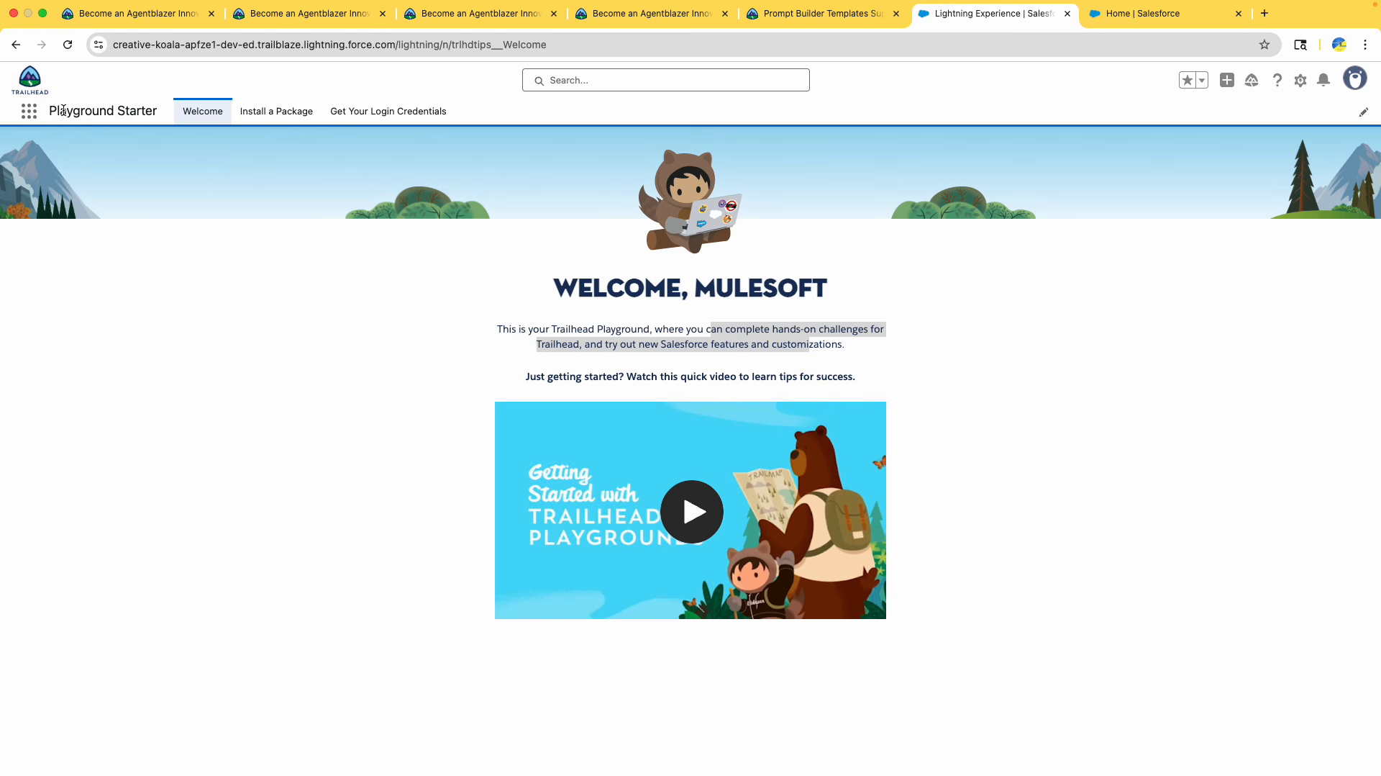
left_click(1299, 80)
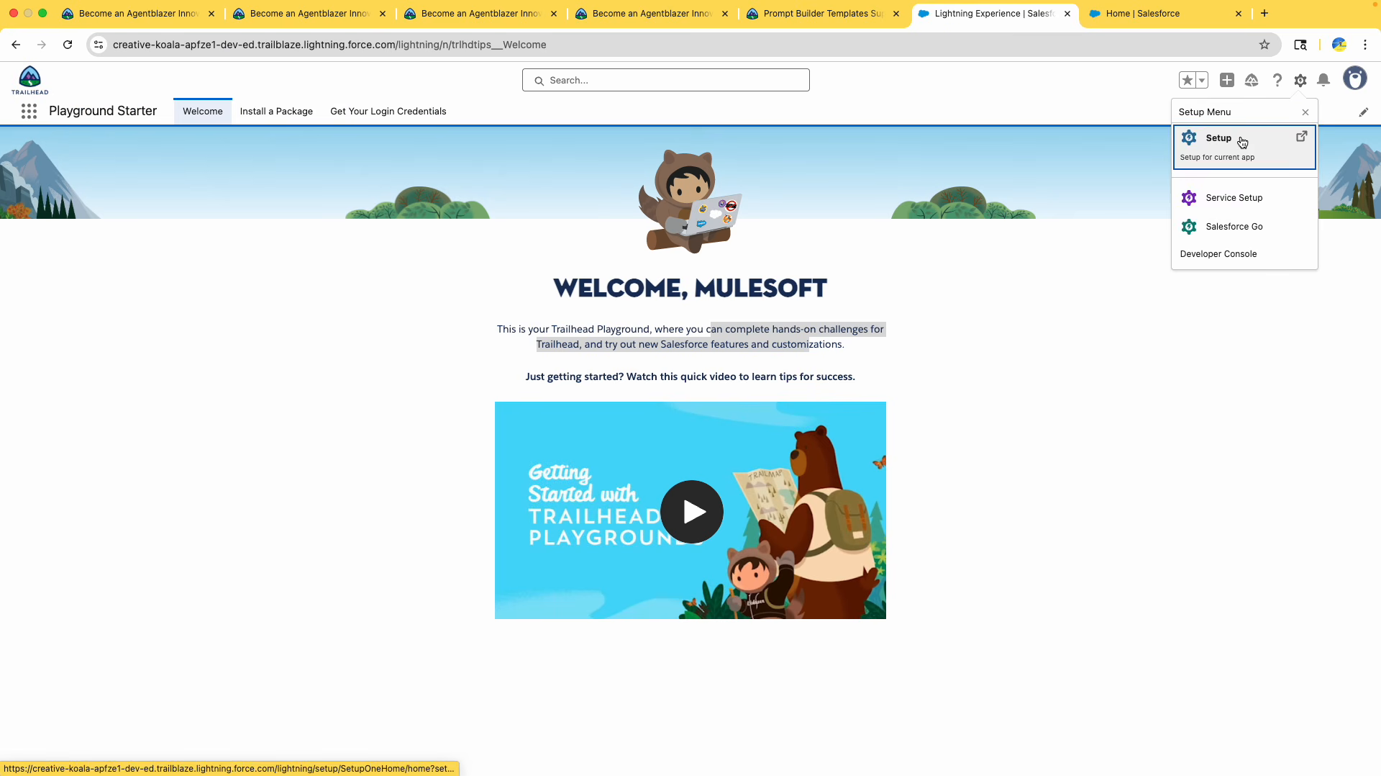
left_click(1324, 141)
left_click_drag(1067, 18, 903, 21)
left_click(77, 147)
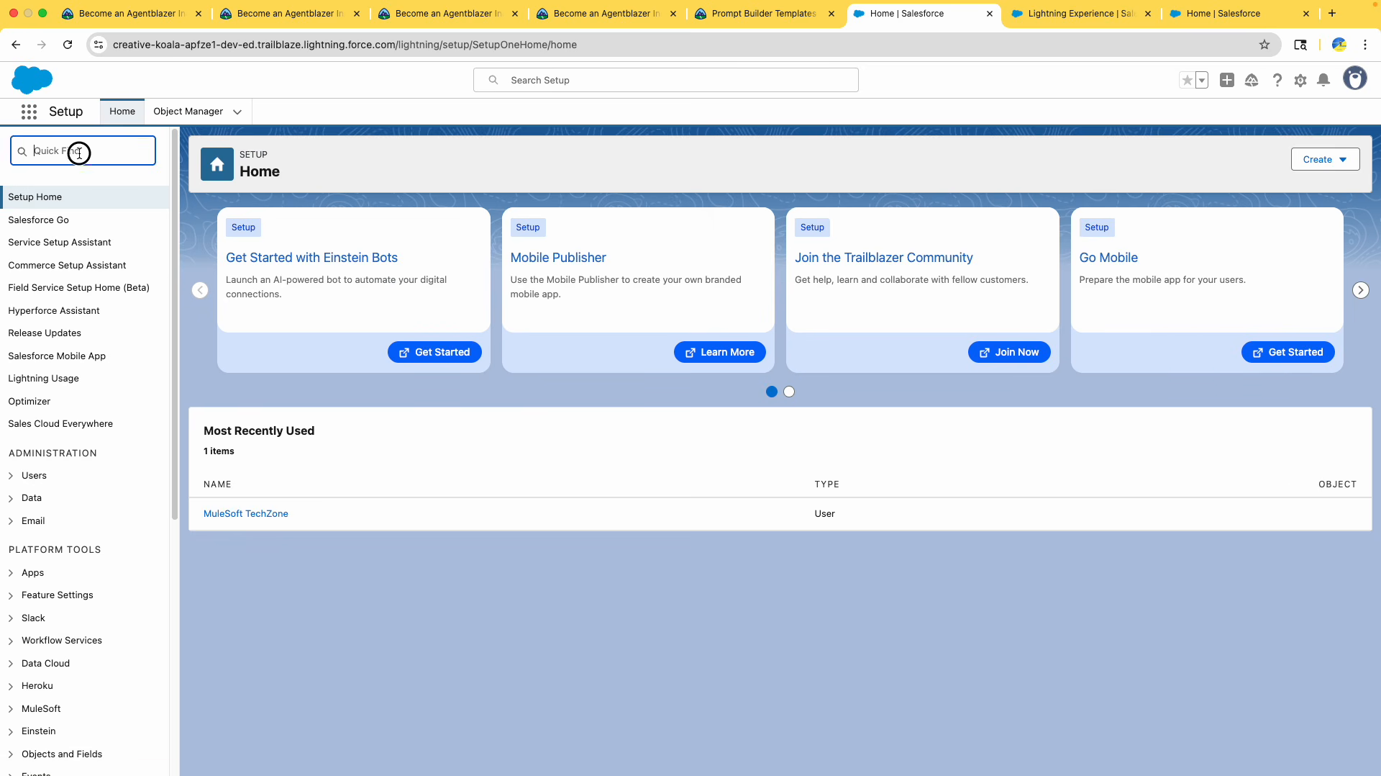
type("session")
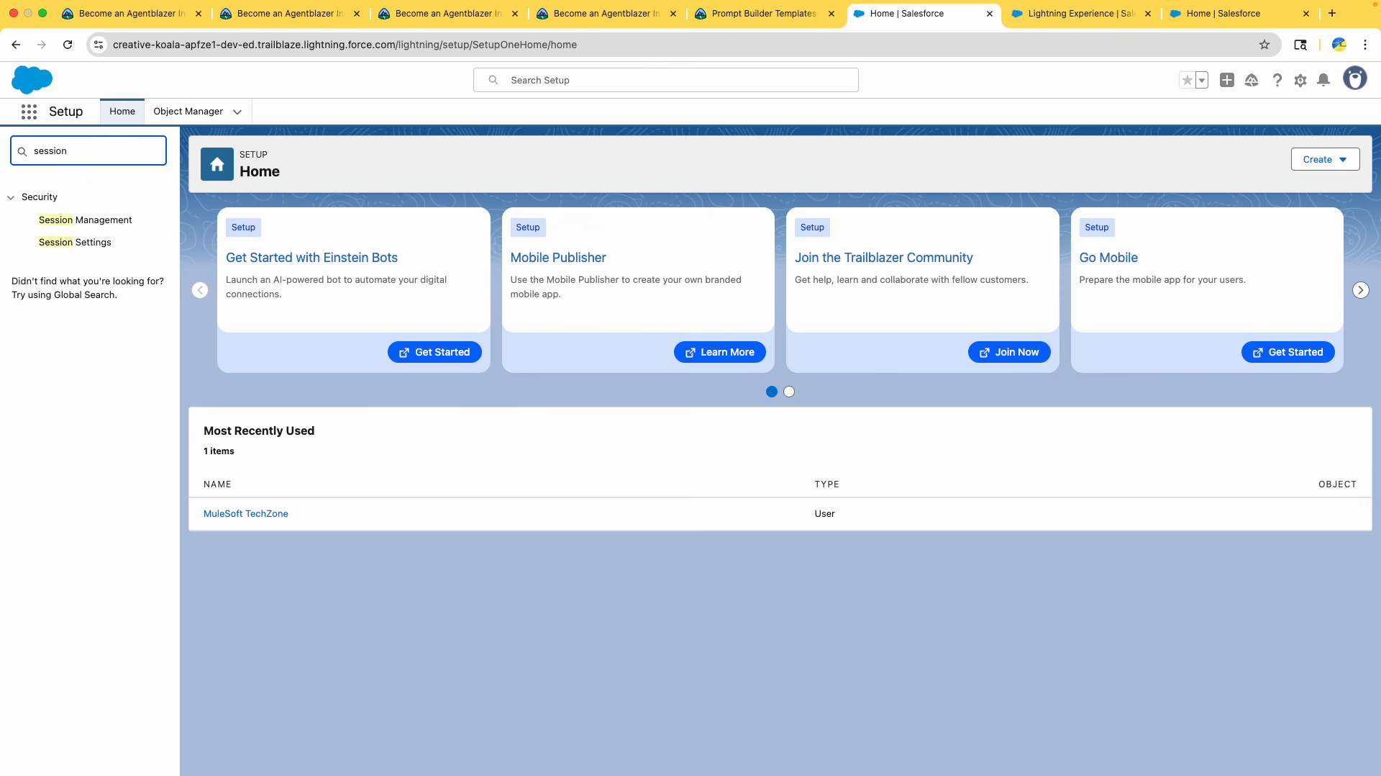
left_click(74, 242)
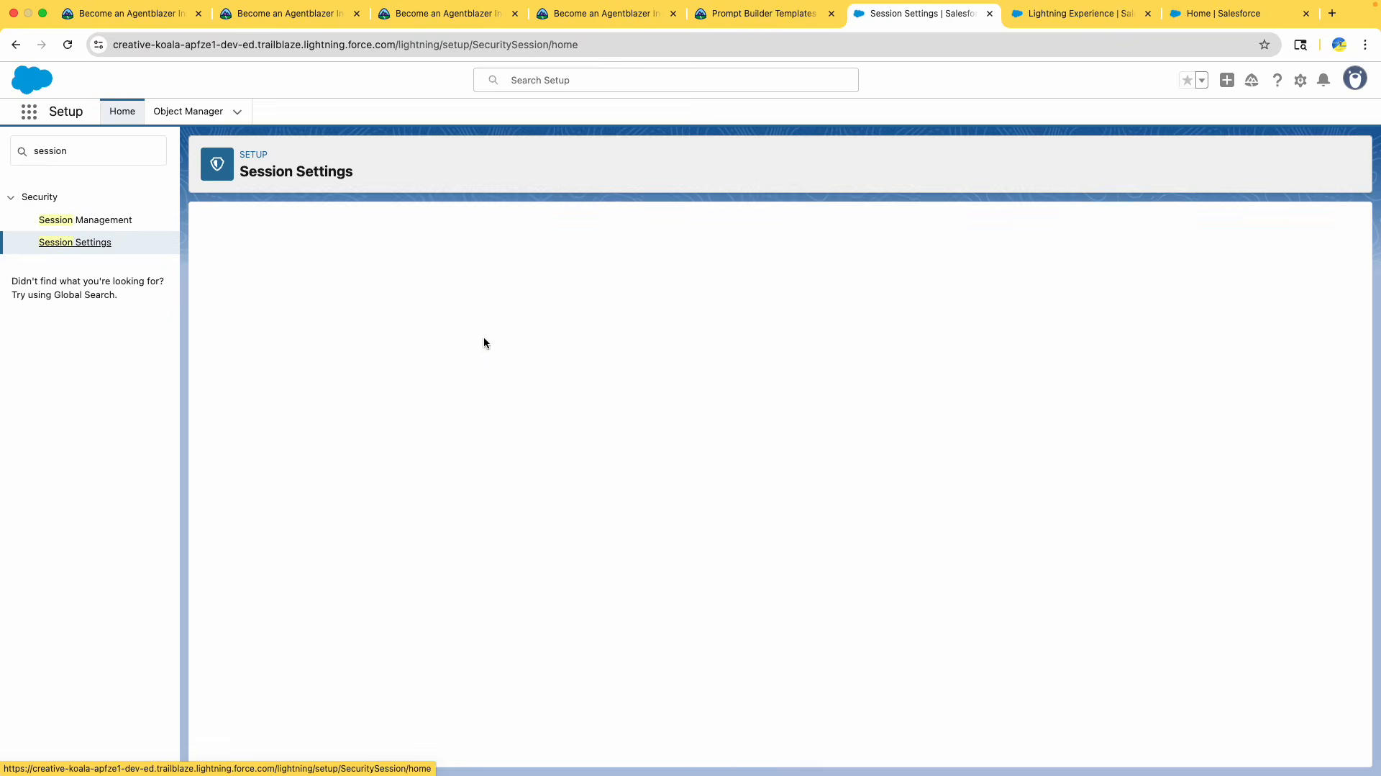
Find and deselect "Enable secure and persistent browser caching to improve performance" in Session Settings, and save the settings
key("super+f")
type("Enable secure and persistent browser caching to improve performance")
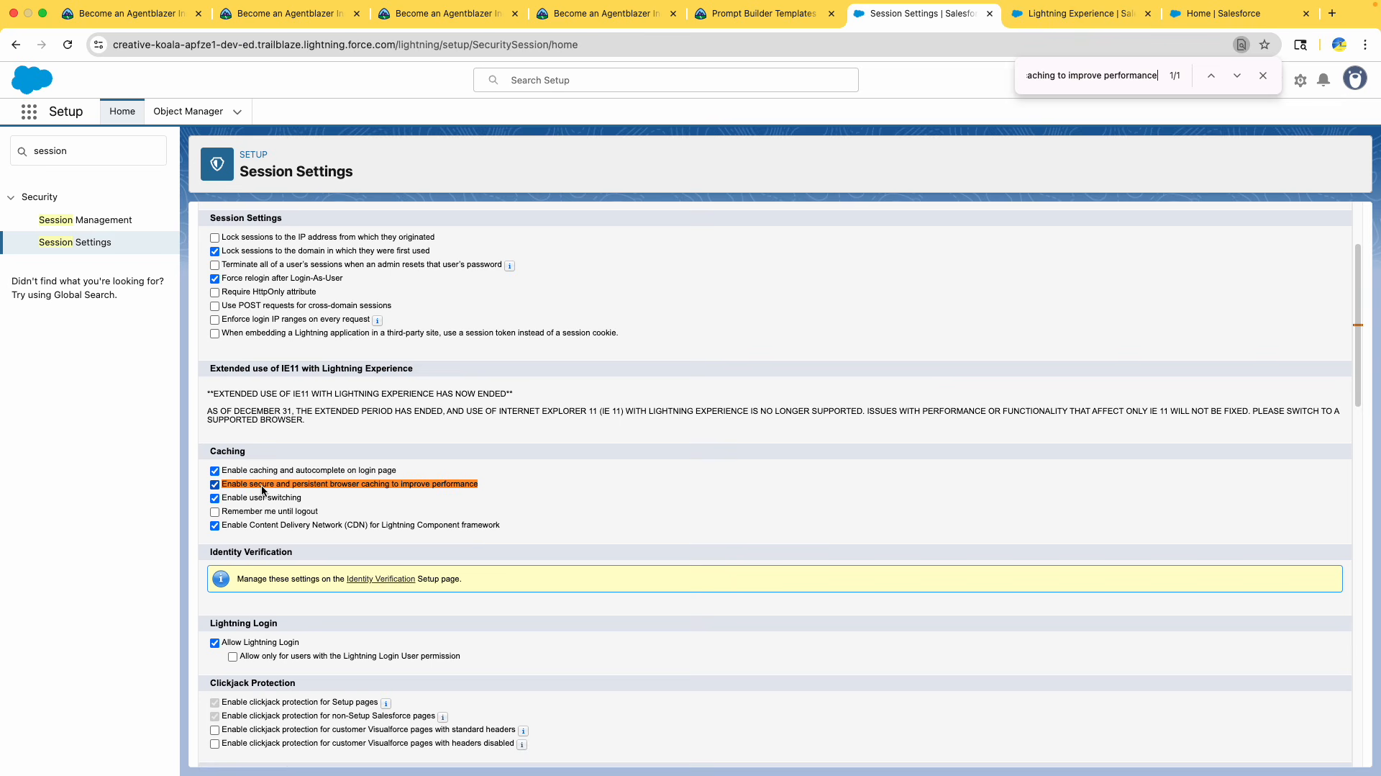
left_click(215, 484)
scroll(735, 508, "down", 10)
scroll(735, 508, "down", 10)
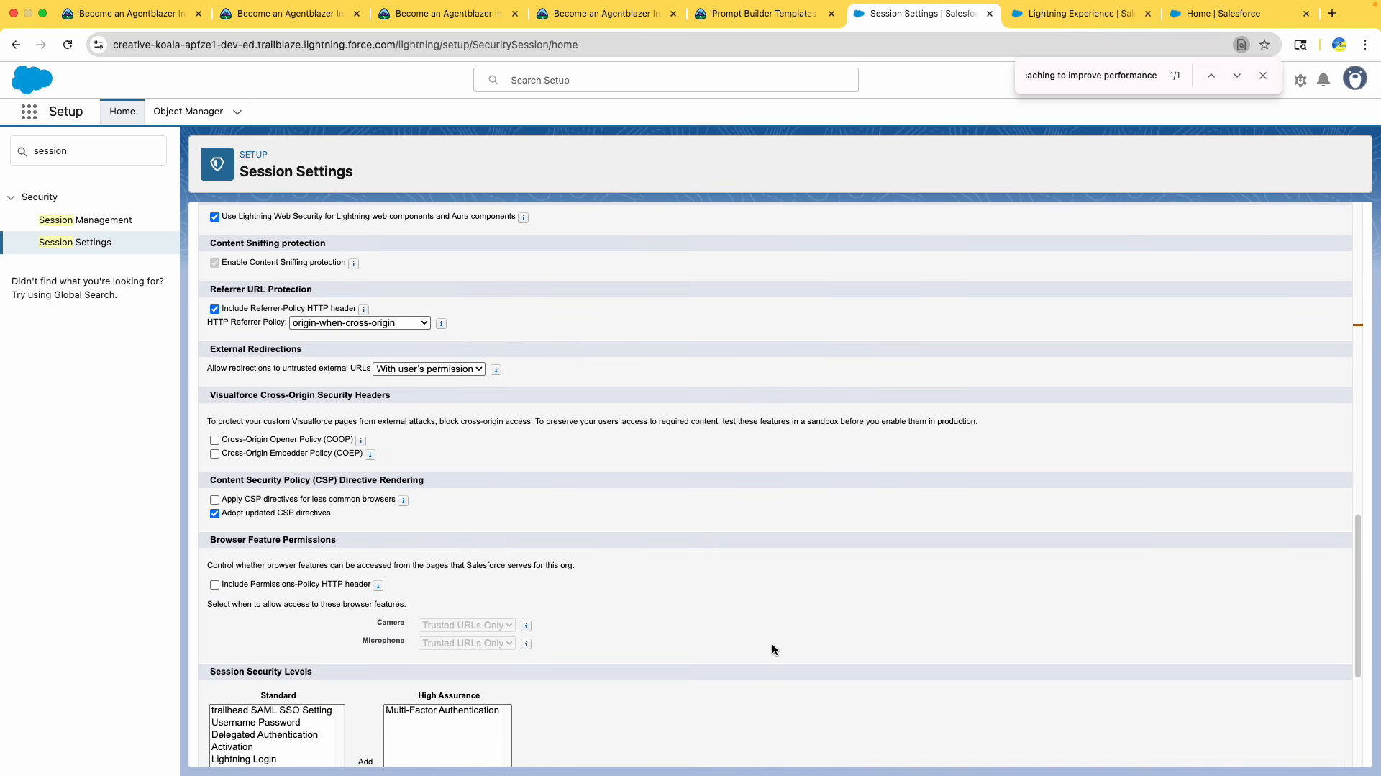
left_click(558, 747)
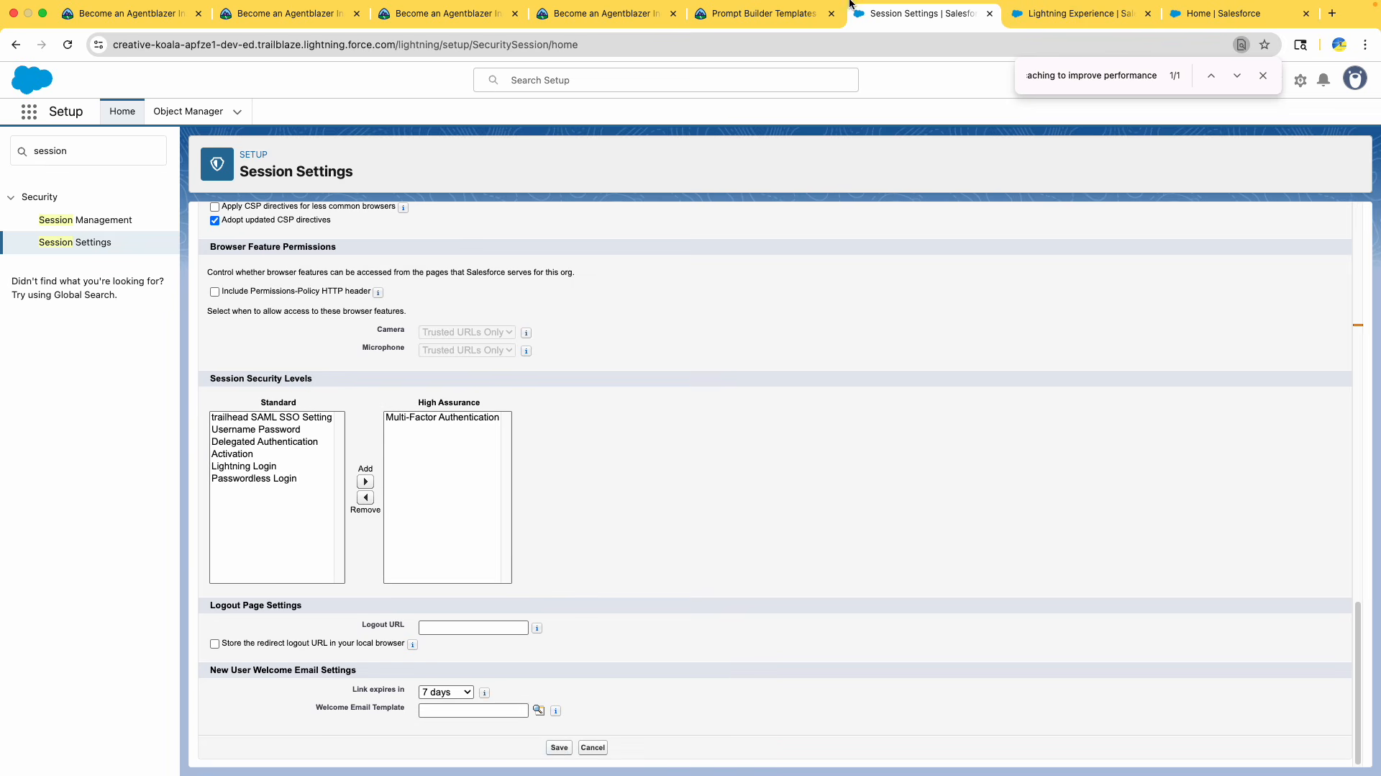
Copy "Einstein Generative AI" from the superbadge requirements and search the playground's Setup for it
key("ctrl+shift+Tab")
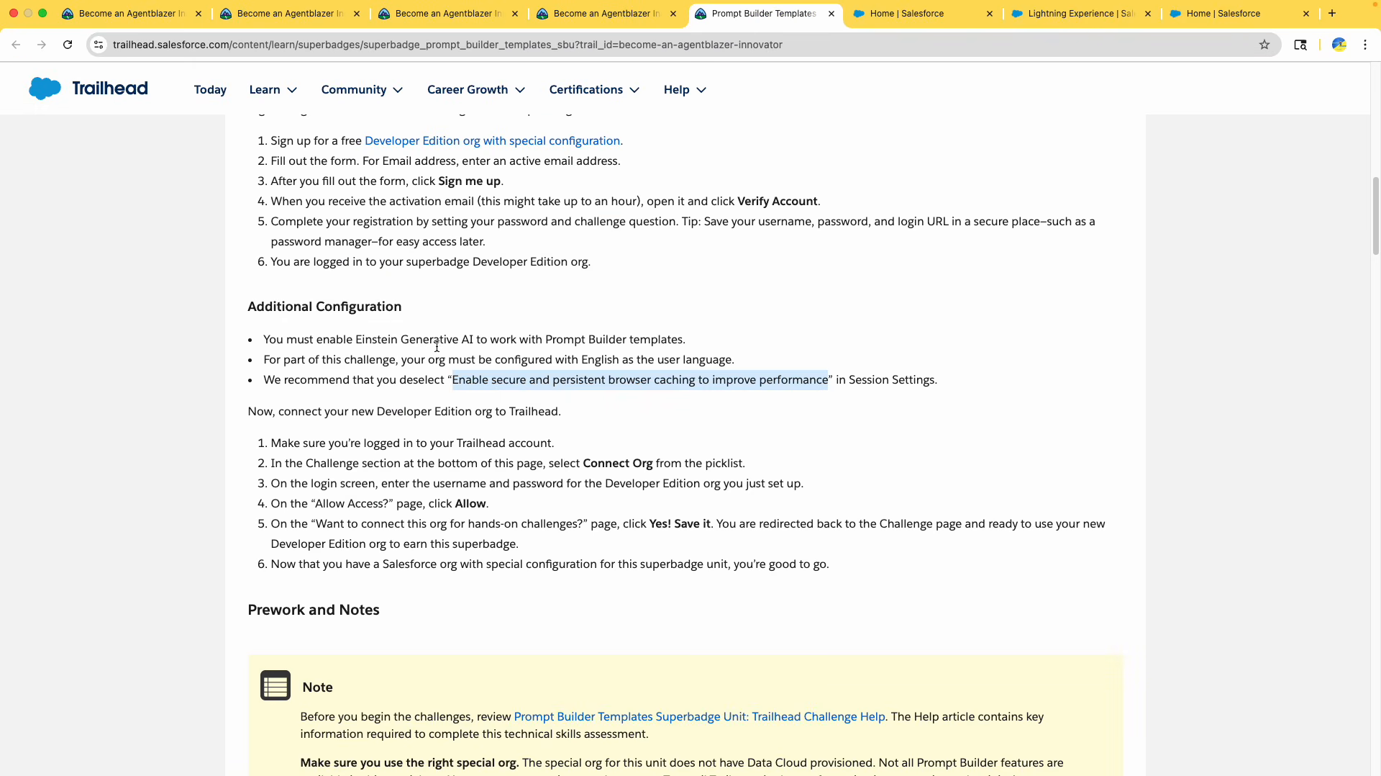
left_click_drag(354, 342, 475, 343)
key("ctrl+c")
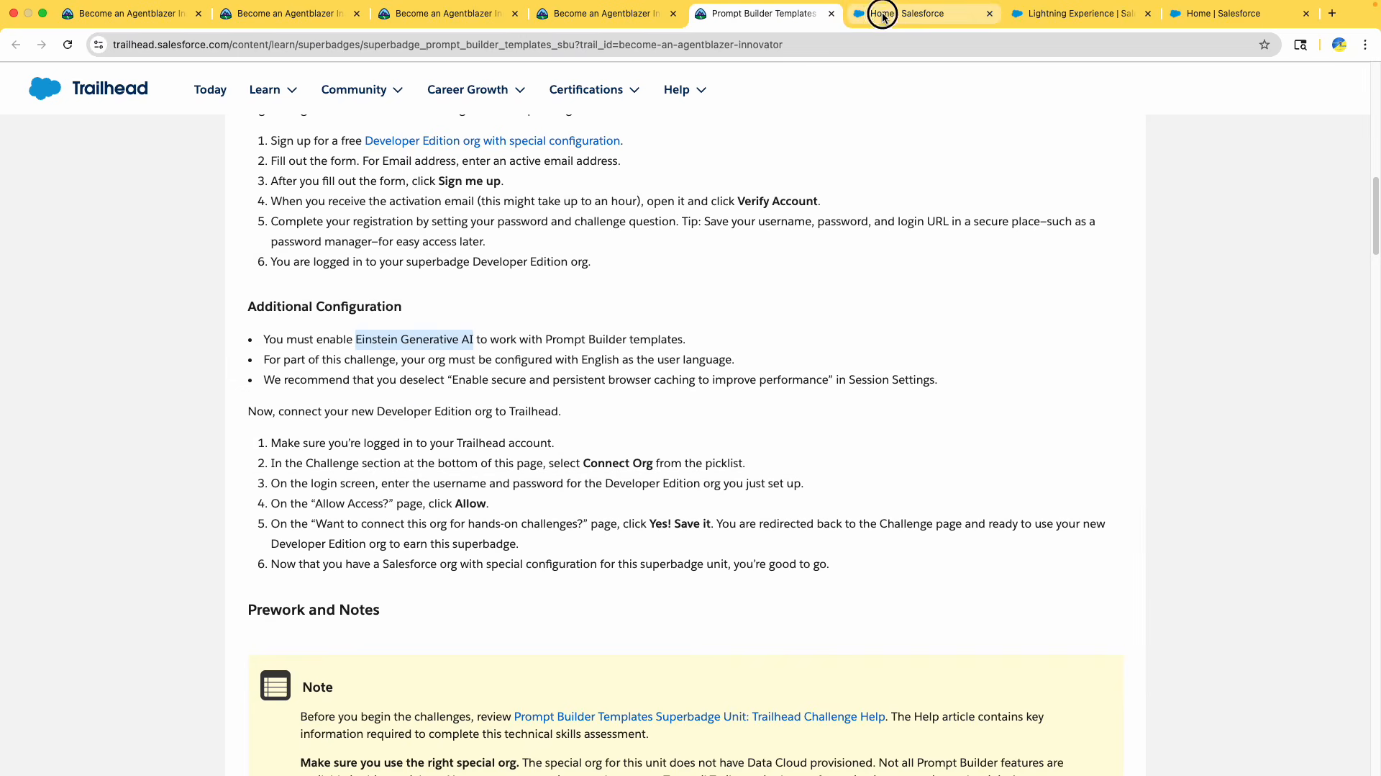
left_click(878, 12)
left_click(89, 147)
key("ctrl+a")
key("ctrl+v")
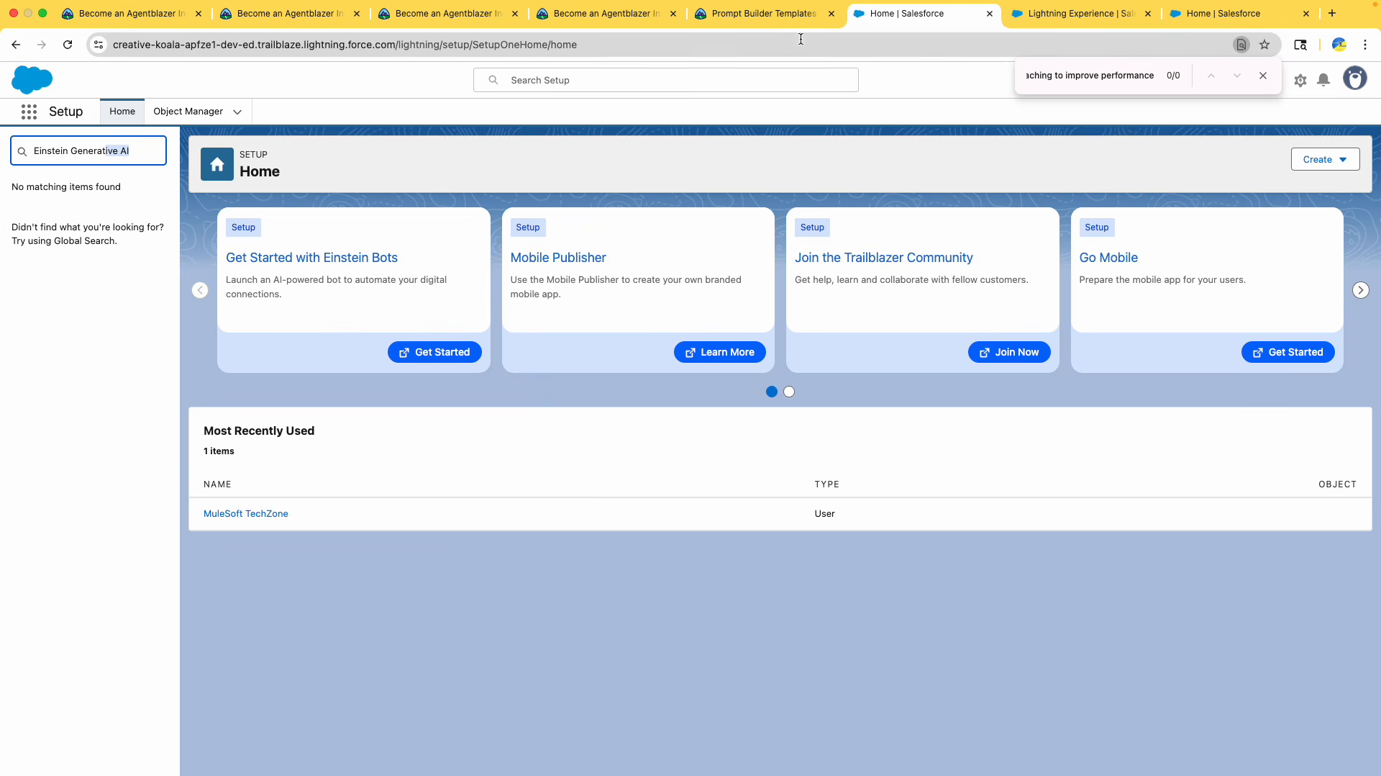
Return to the superbadge page's challenge section and choose Connect Org as the hands-on org option
left_click(788, 13)
left_click_drag(530, 379, 810, 381)
scroll(543, 468, "down", 20)
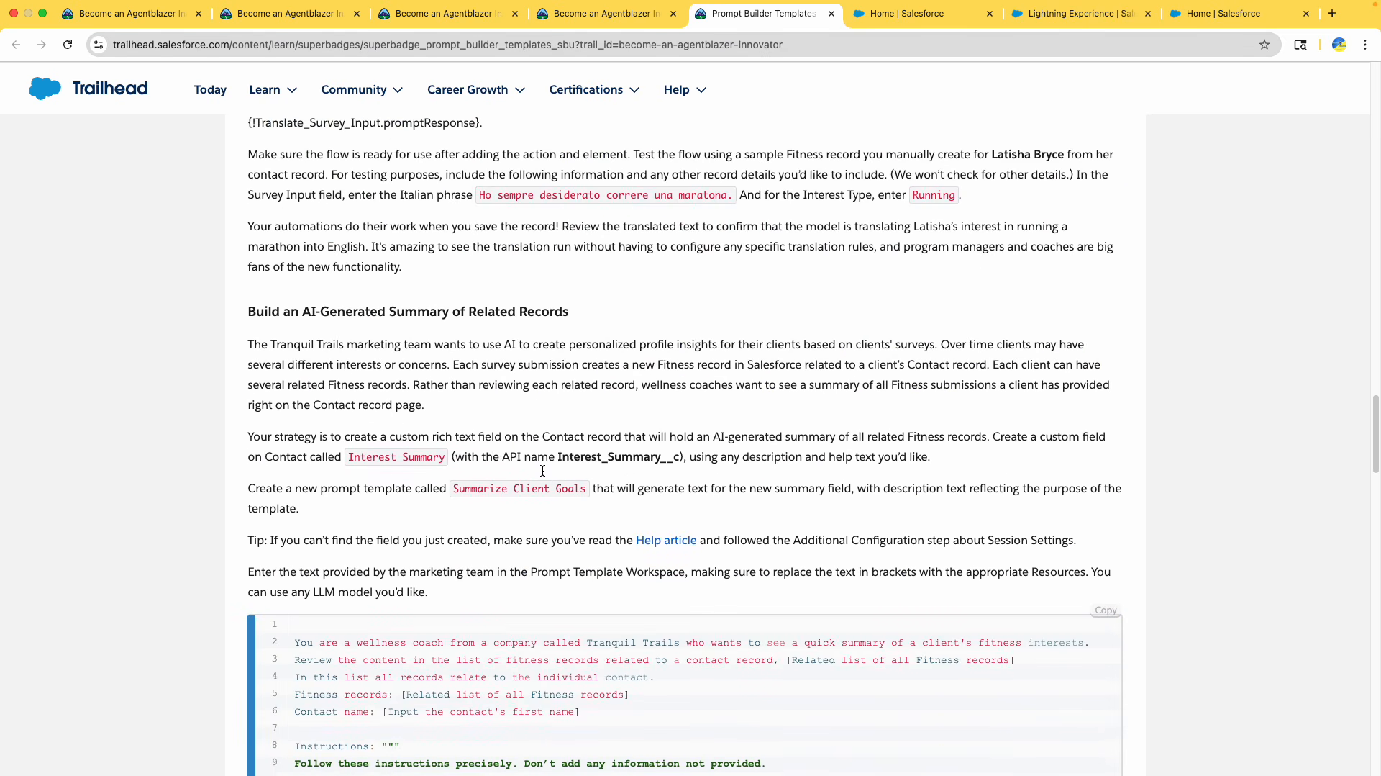
scroll(541, 469, "down", 15)
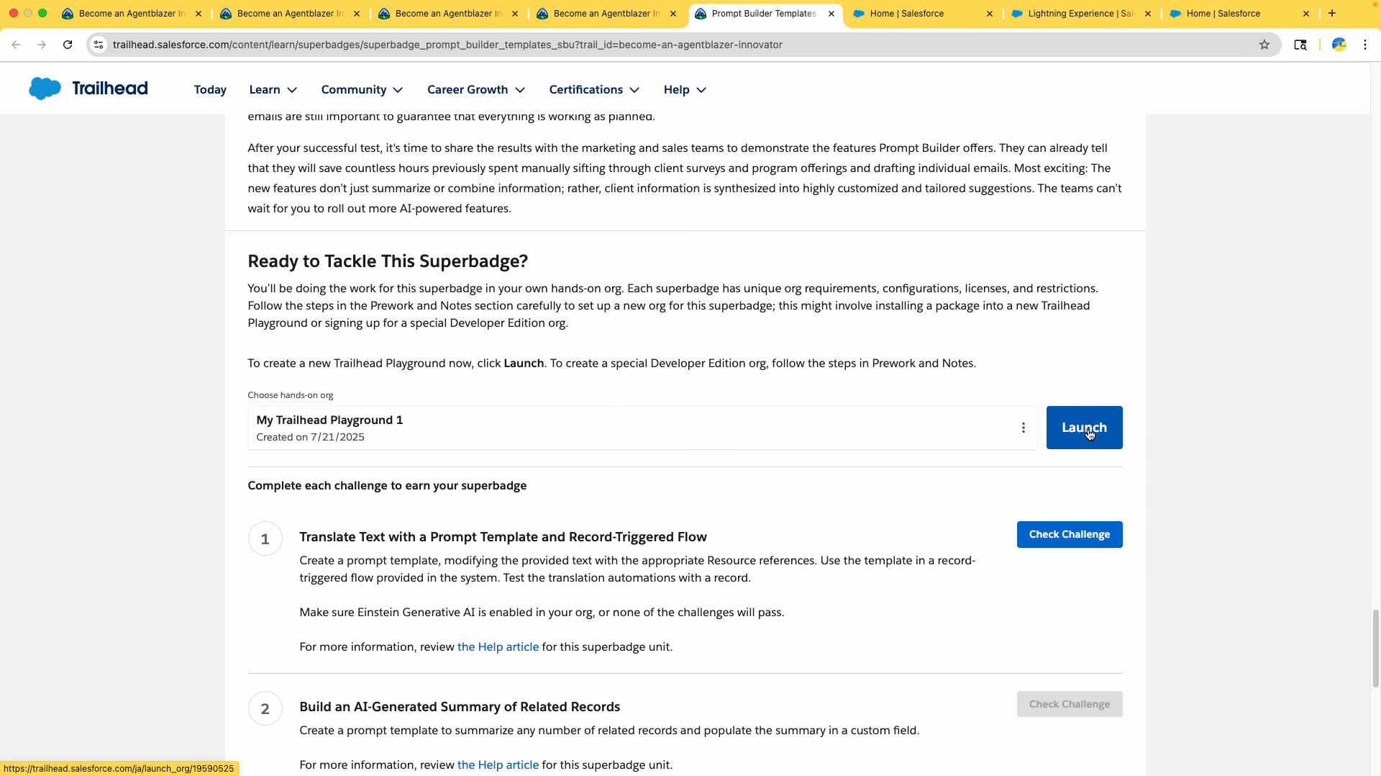
left_click(1023, 429)
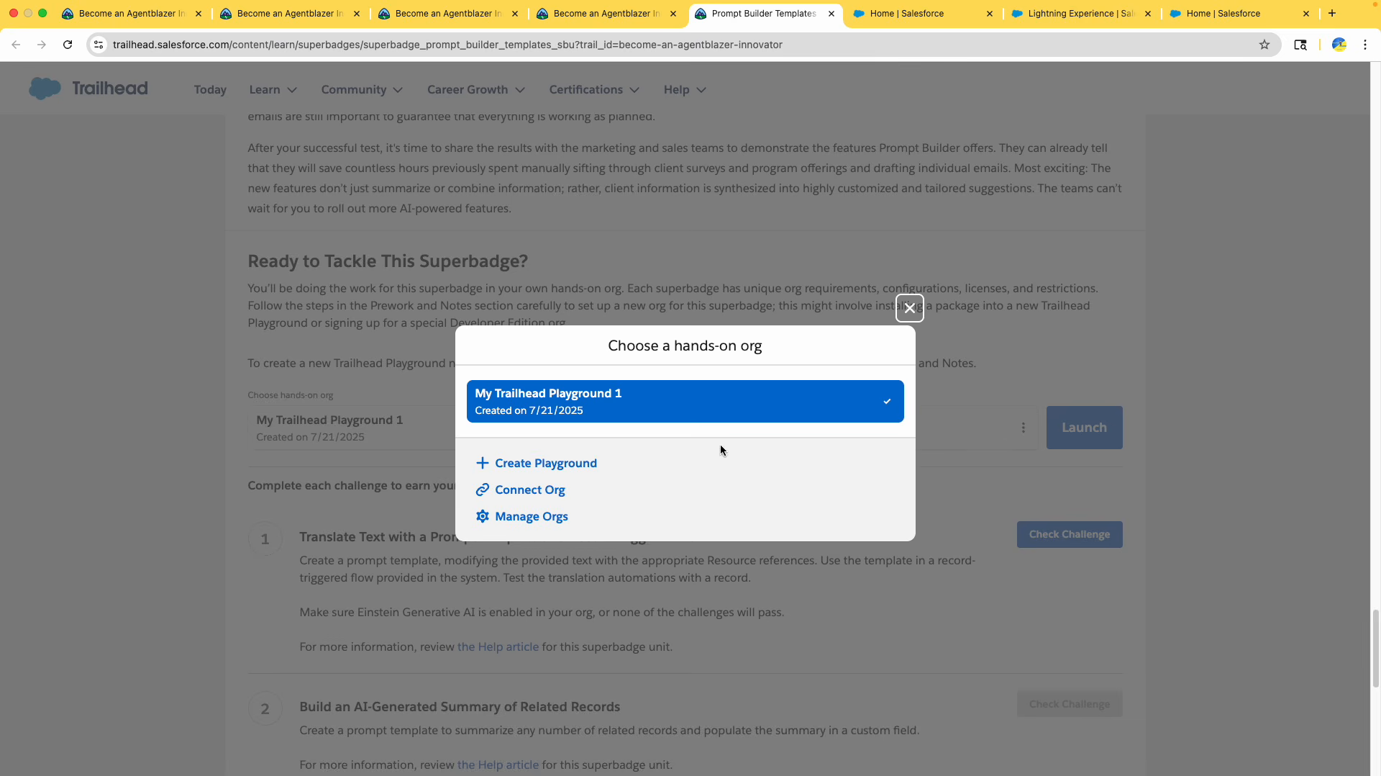
left_click(909, 308)
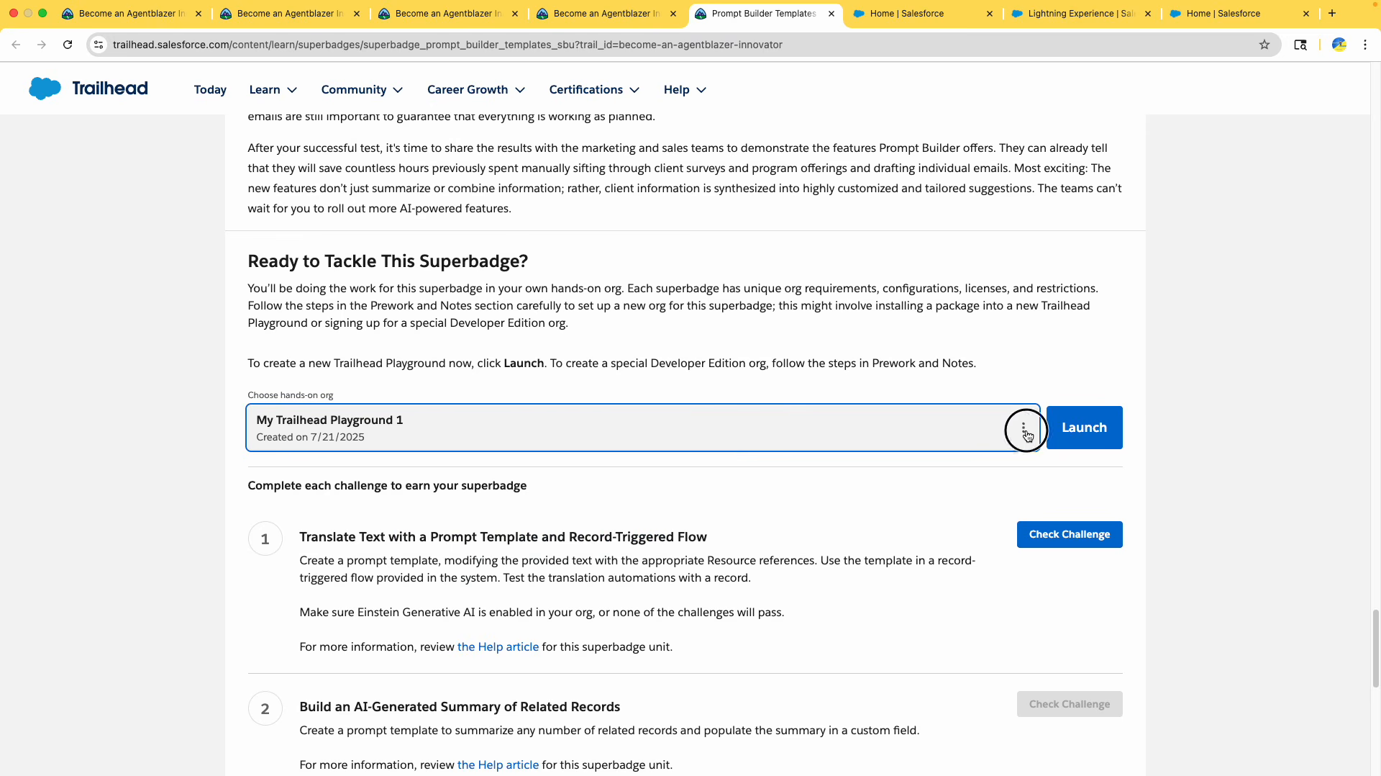
left_click(1023, 429)
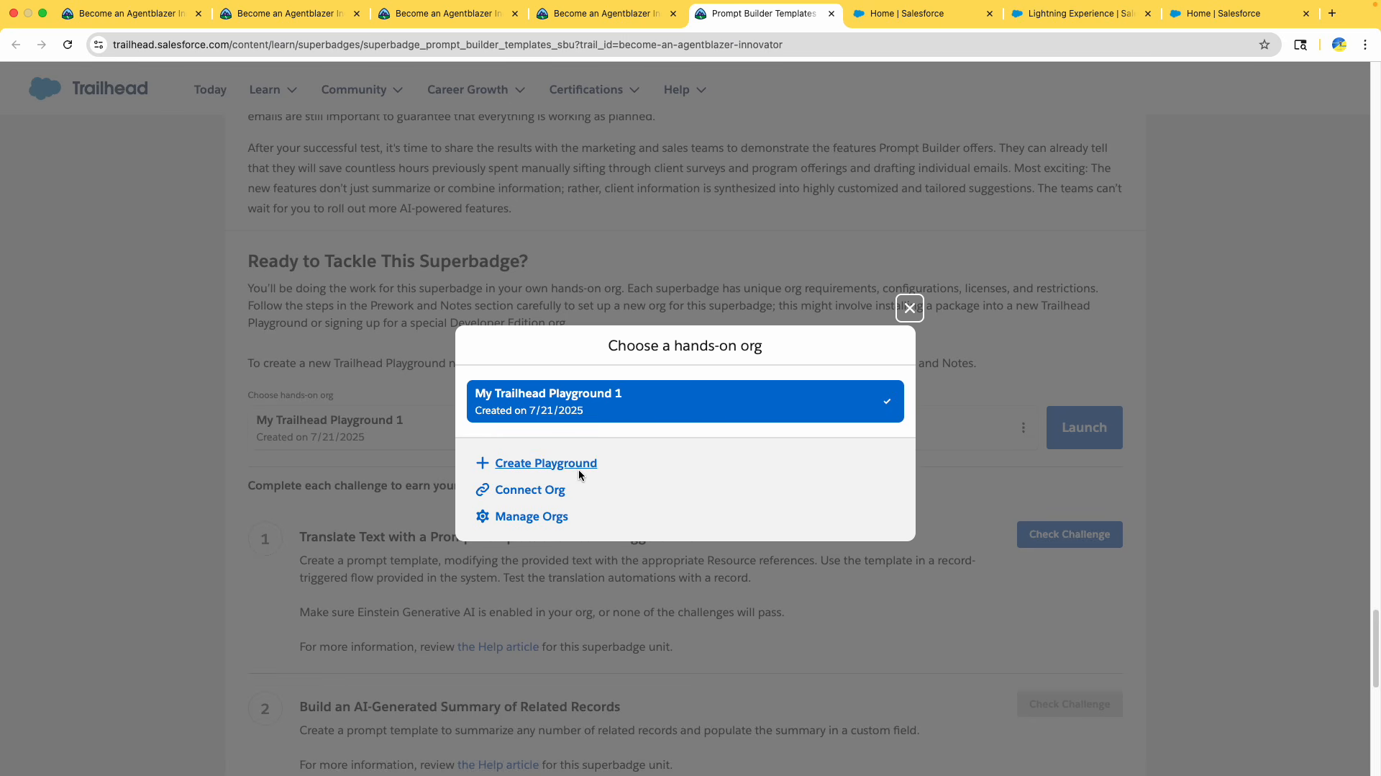
left_click(521, 489)
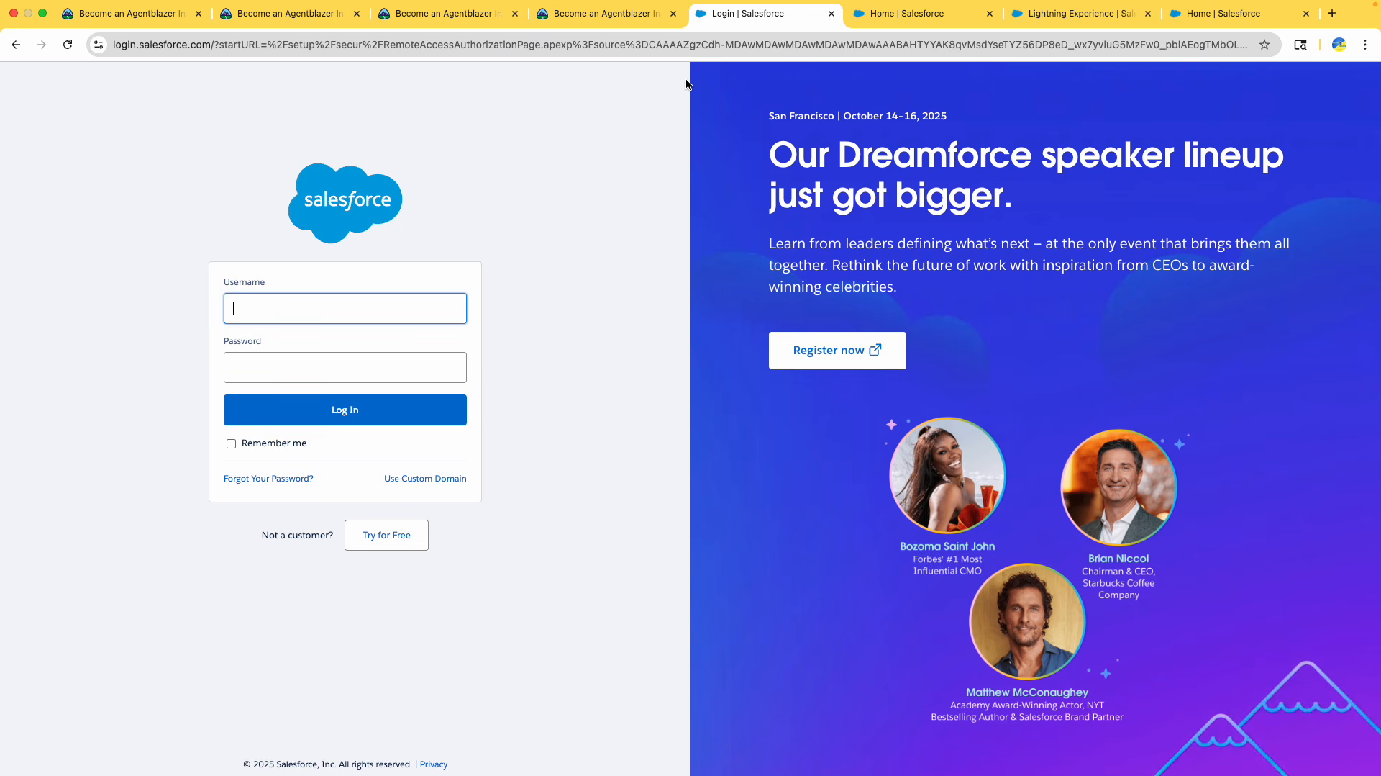
type("Einstein Generative AI")
key("super+a")
key("BackSpace")
Open Gmail in a new tab, open the "Welcome to Salesforce: Verify your account" email, and copy the org username
left_click(1333, 13)
type("gmail.com")
key("Return")
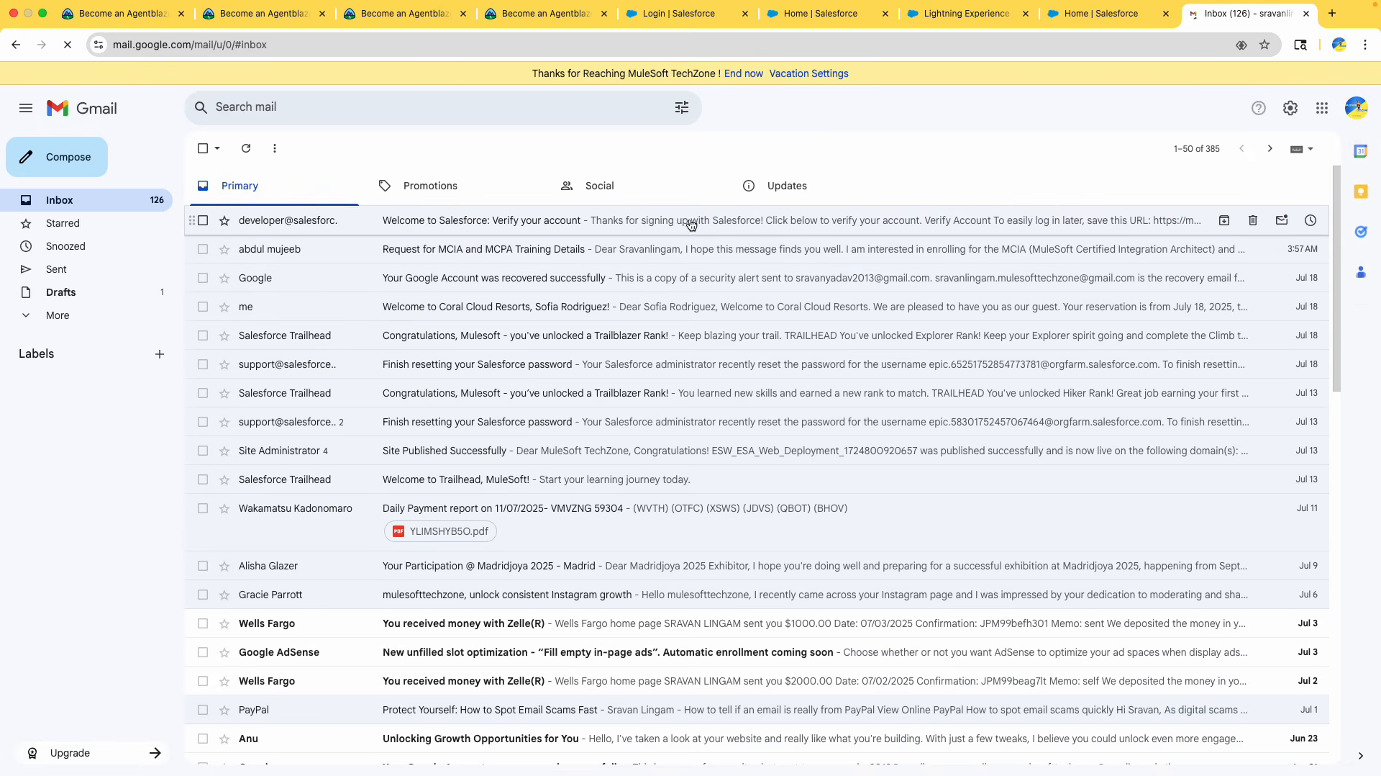
left_click(638, 224)
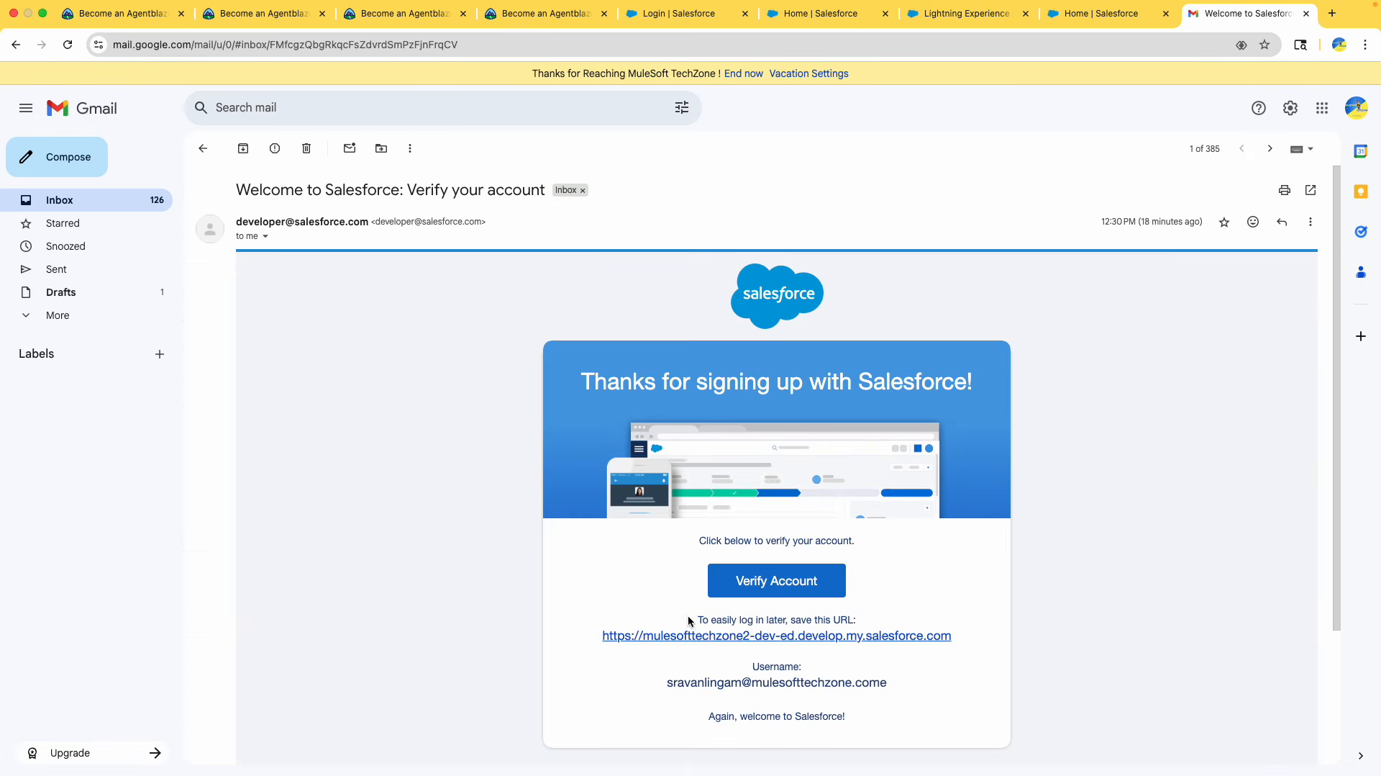
left_click_drag(661, 683, 908, 688)
key("super+c")
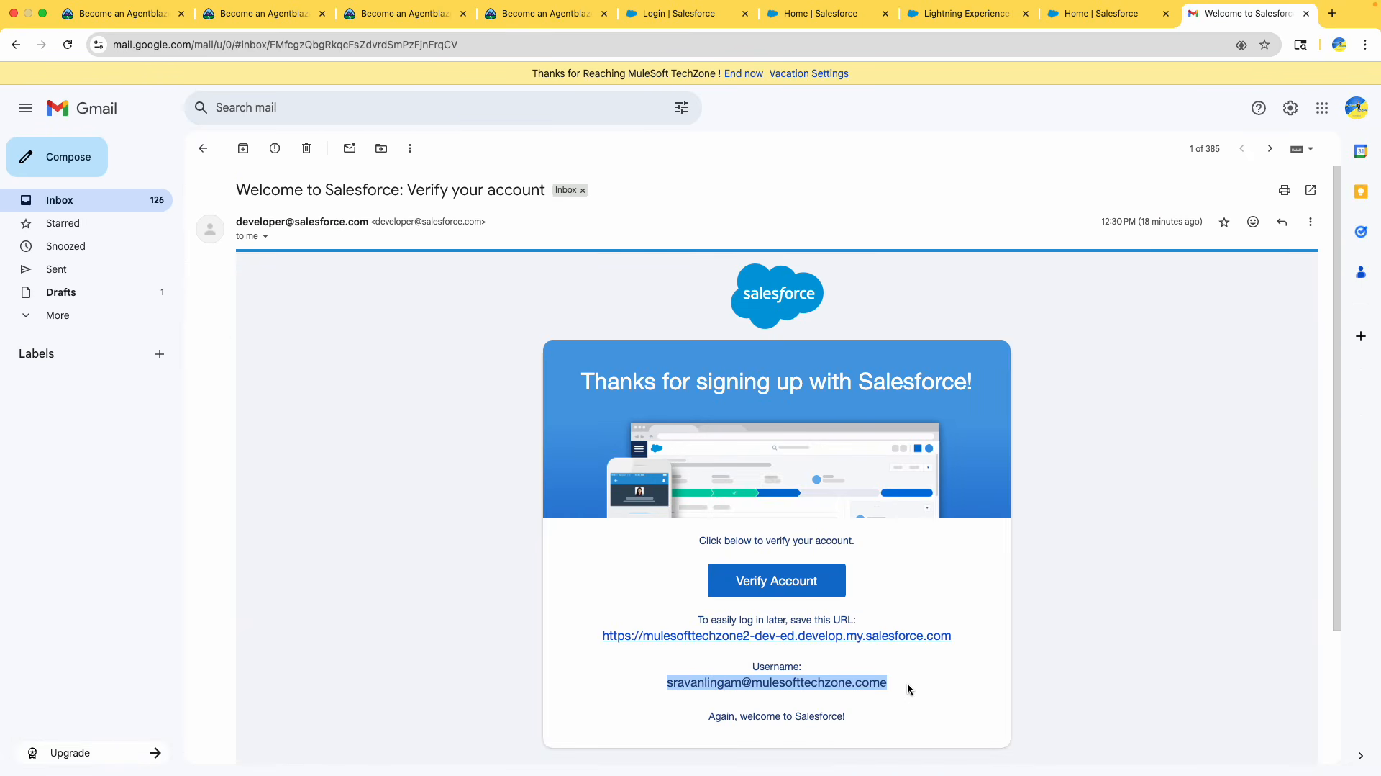
Log in to Salesforce with the copied org username and the account password, enable Remember me, and save the login in the browser
left_click(683, 13)
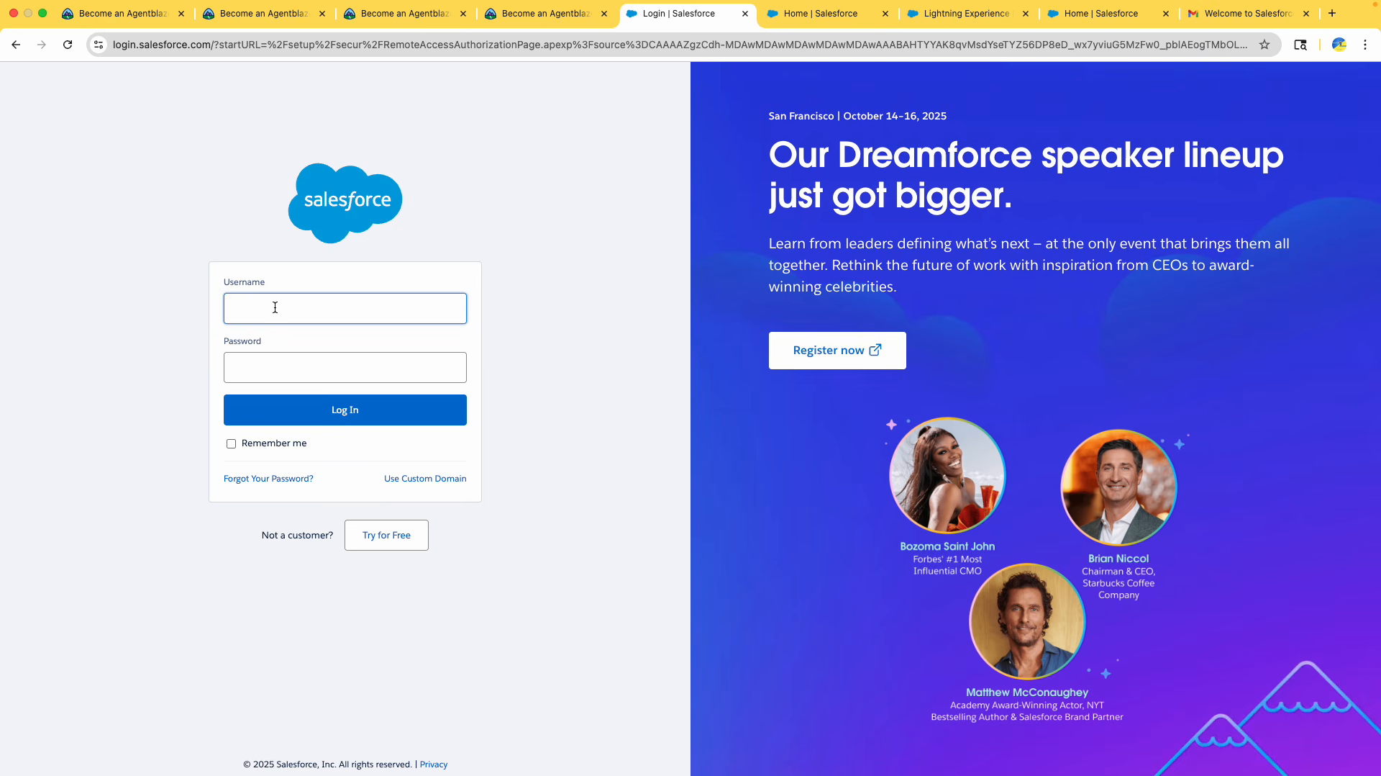
key("super+v")
left_click(254, 354)
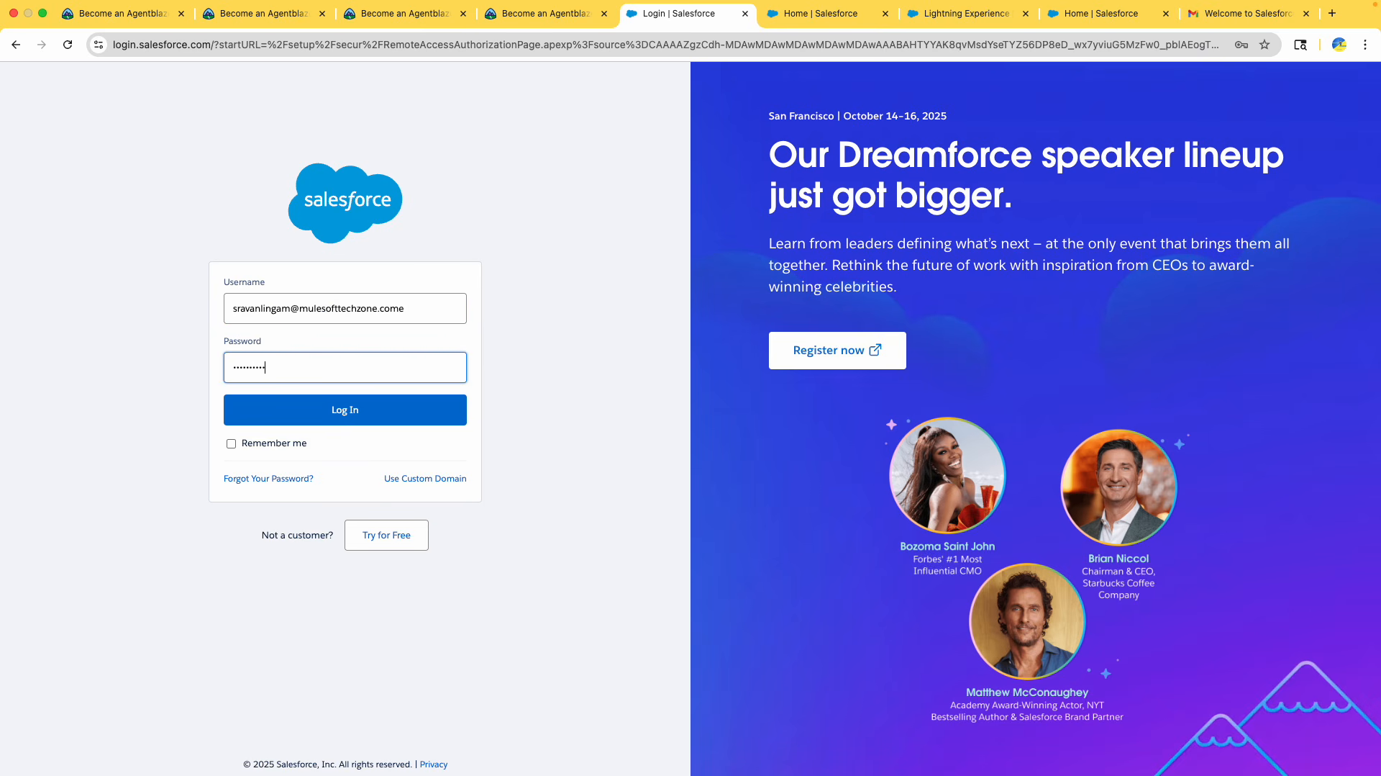
left_click(232, 442)
left_click(258, 421)
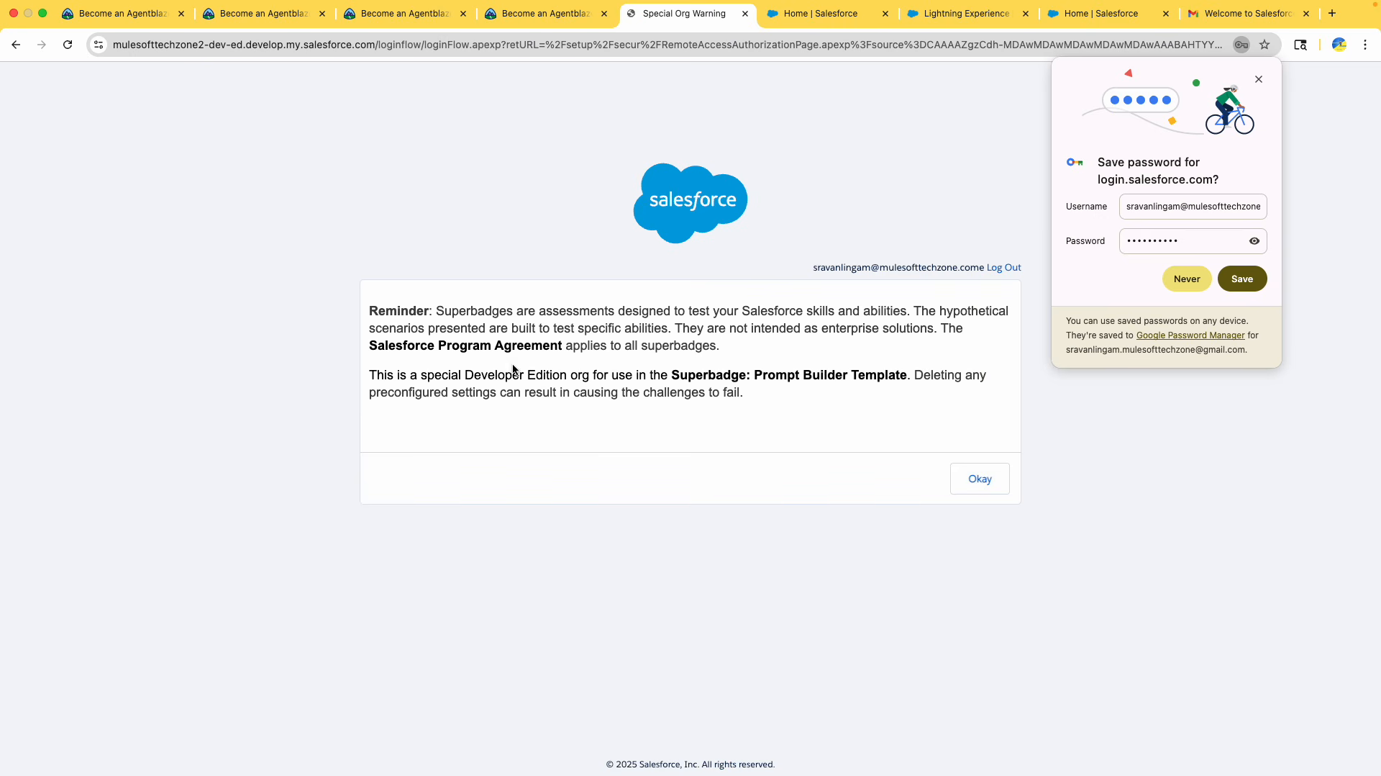
left_click(1243, 279)
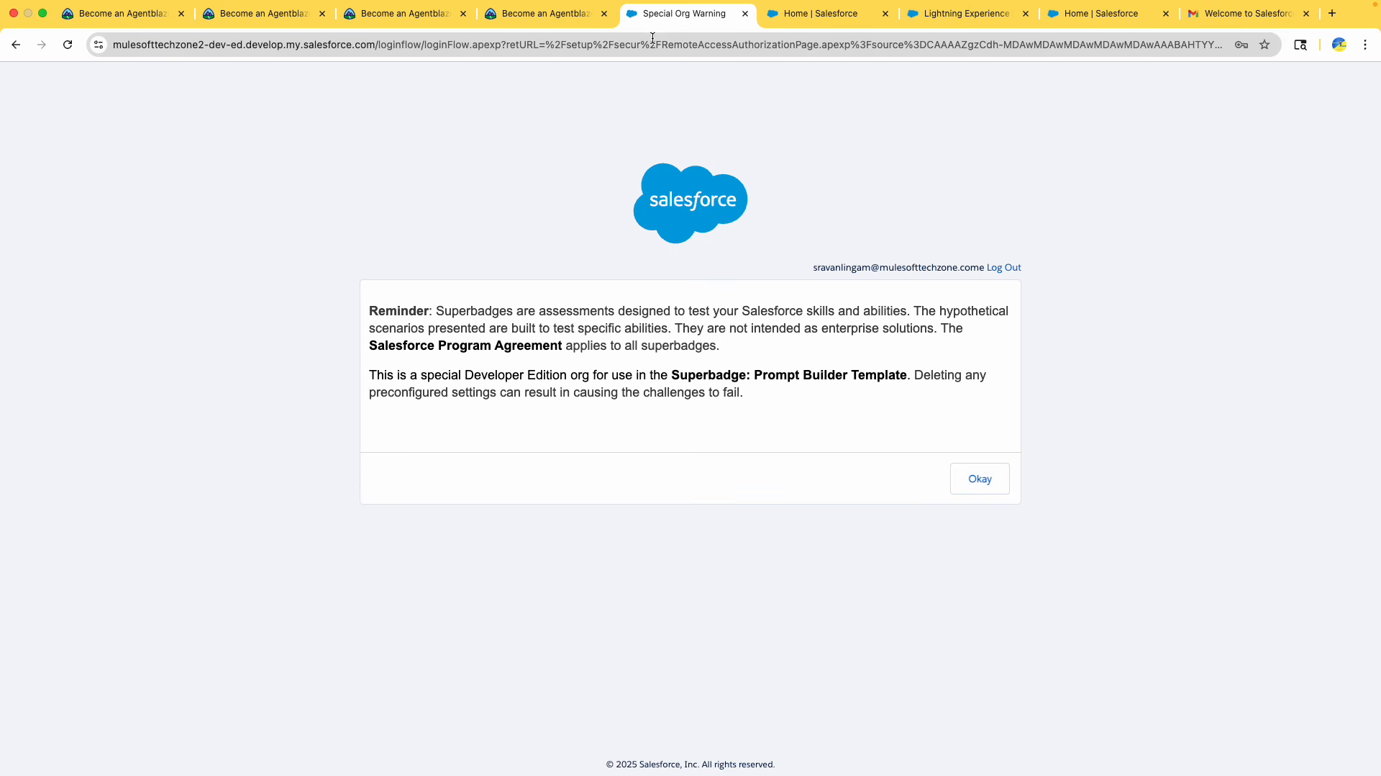
Acknowledge the special org reminder, allow the Trailhead Connected App access, and save the org for hands-on challenges
left_click(611, 17)
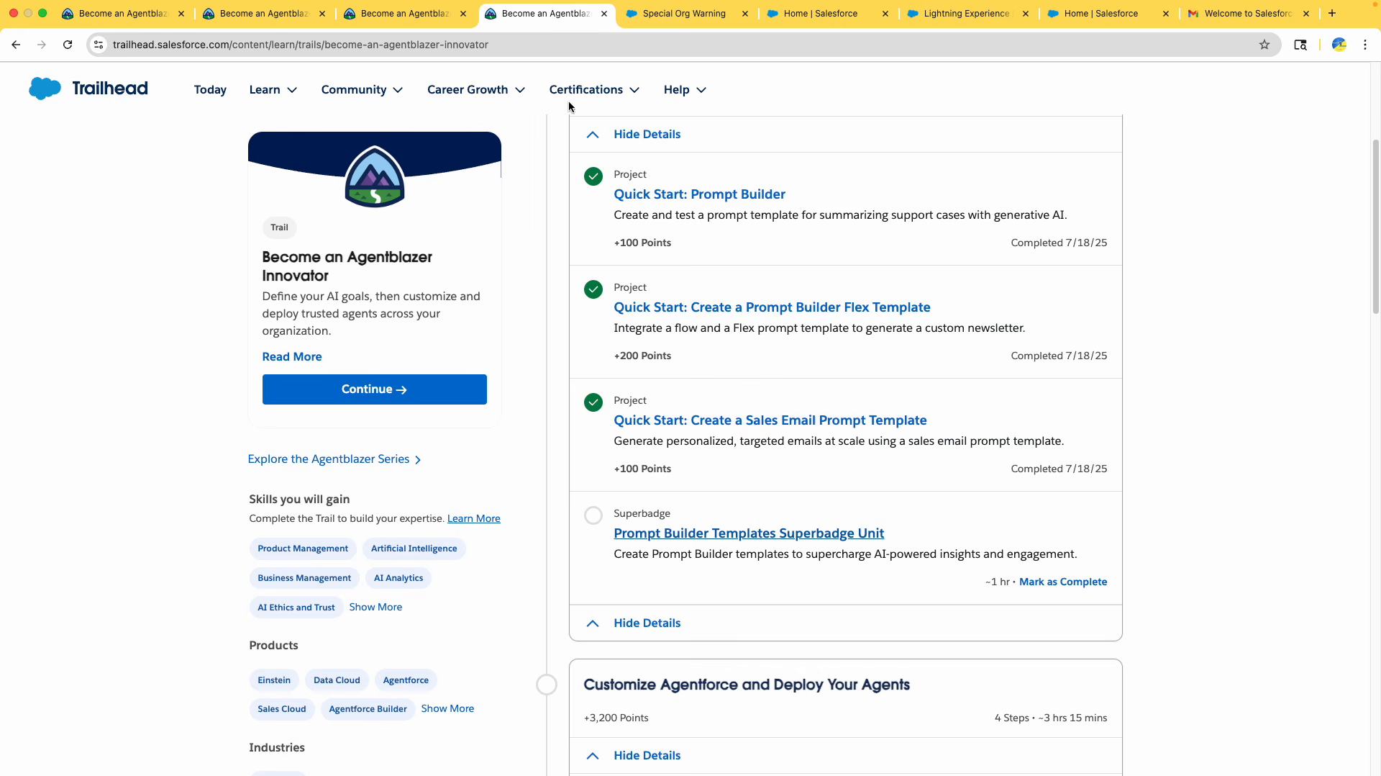
left_click(659, 17)
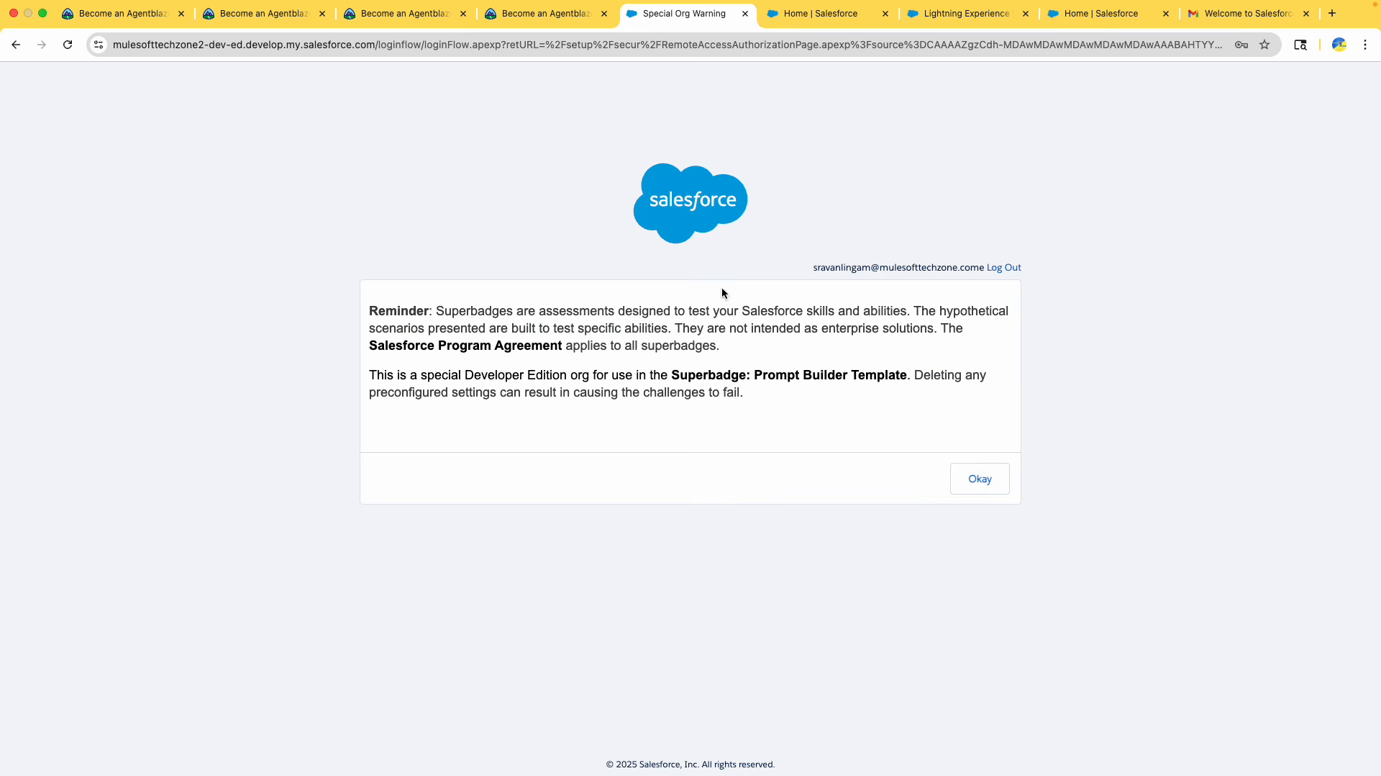
left_click(975, 481)
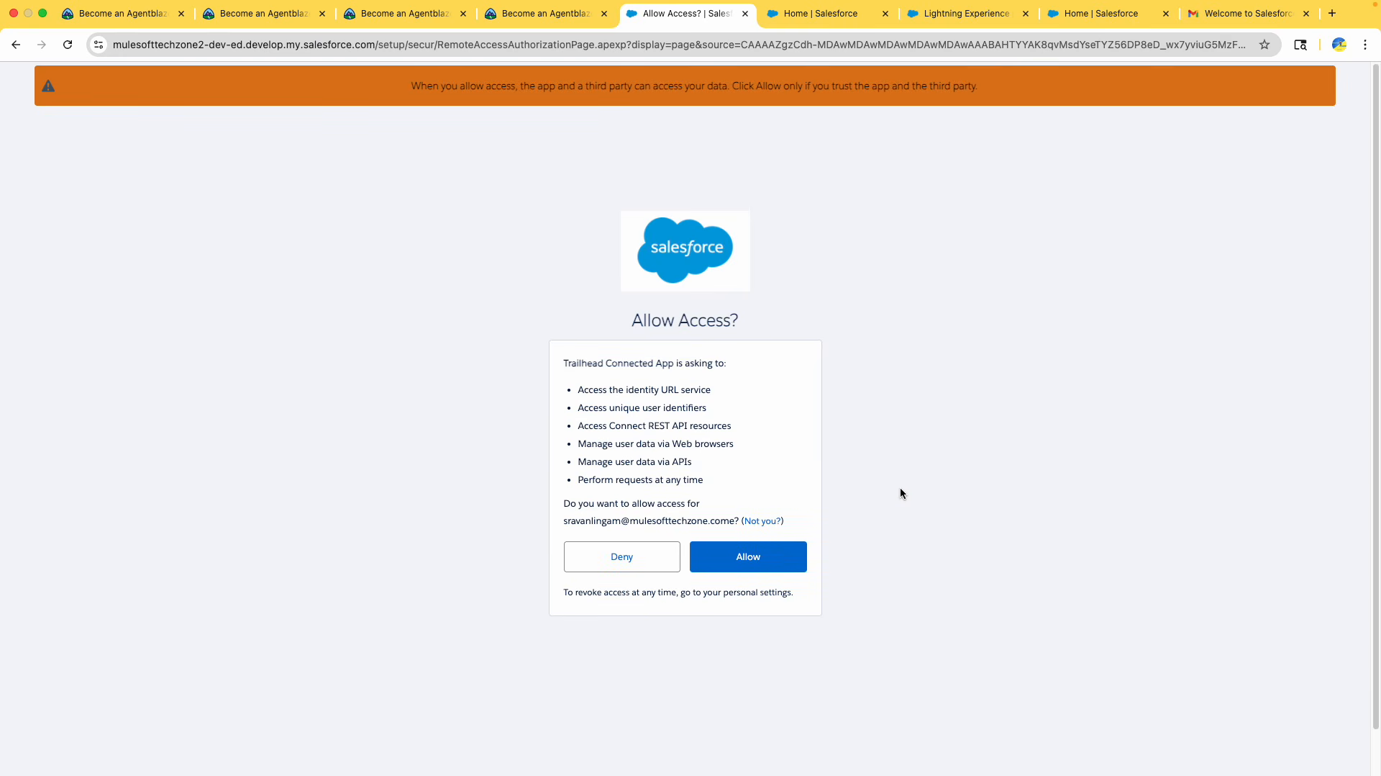
left_click(768, 562)
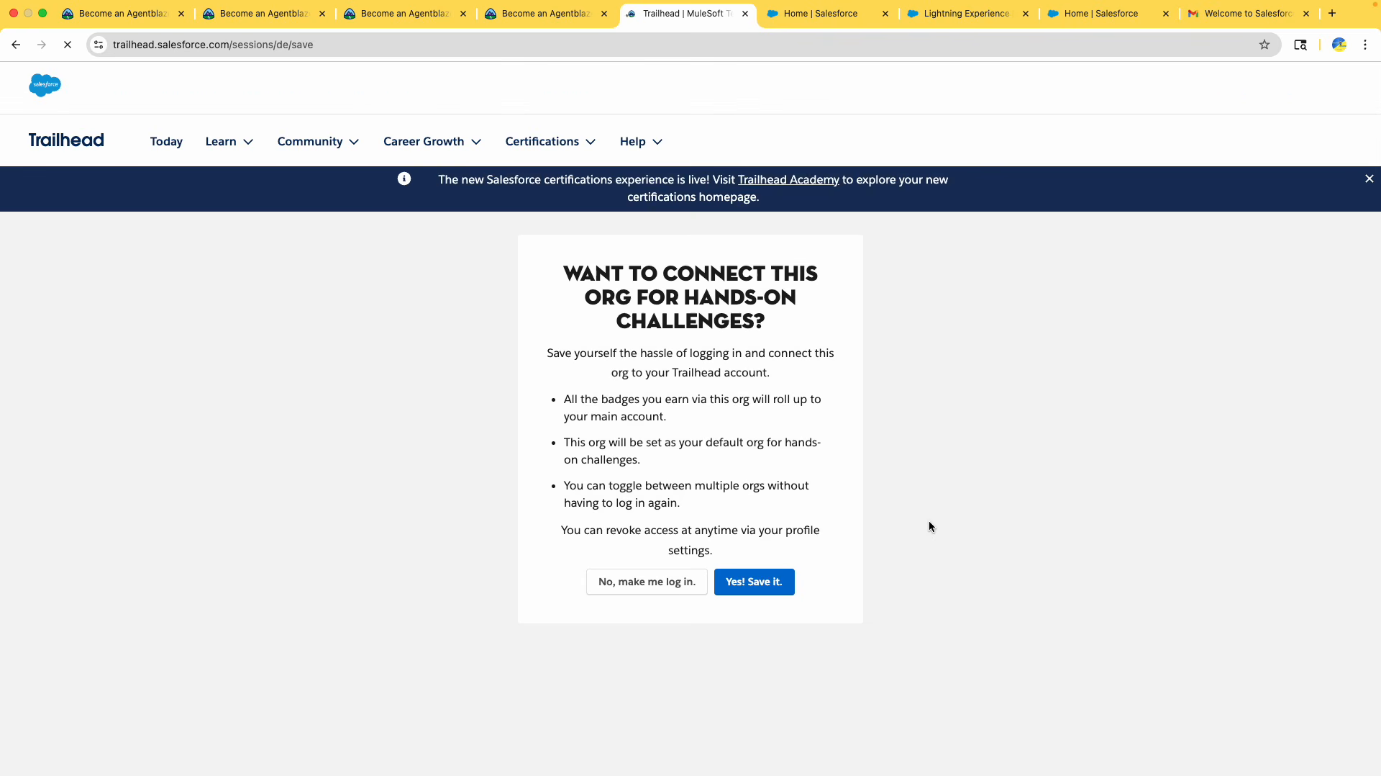
left_click(757, 590)
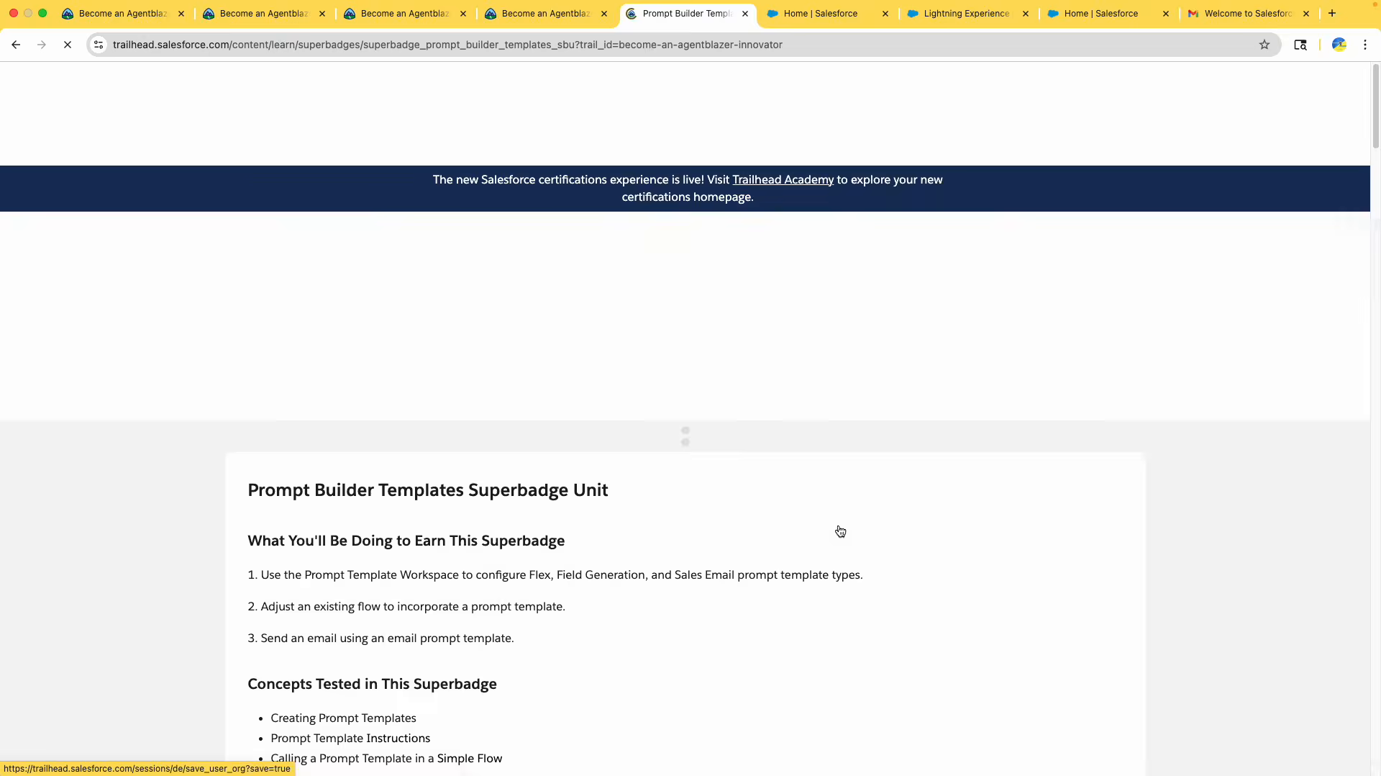
Review the superbadge page's Additional Configuration section and its instructions for connecting the Developer Edition org to Trailhead
scroll(632, 539, "down", 10)
scroll(616, 546, "down", 5)
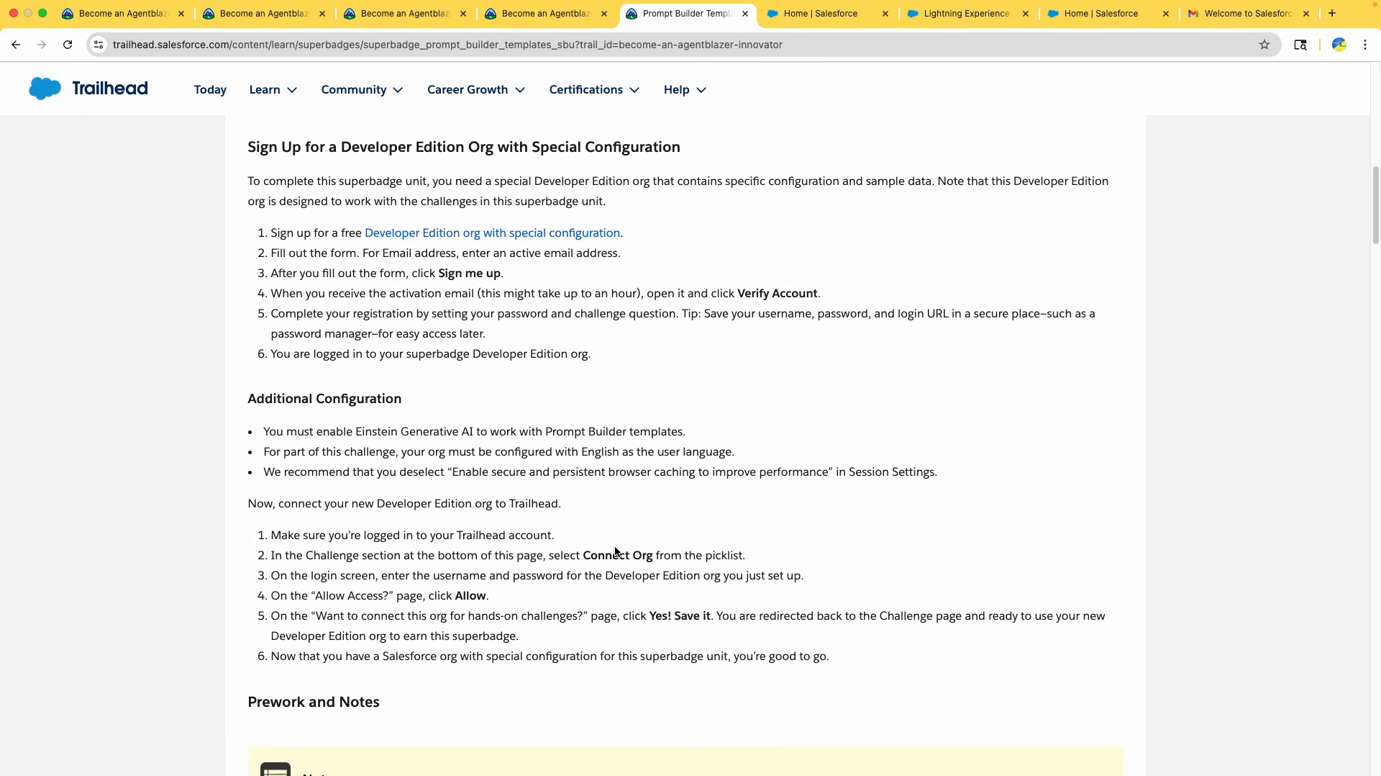
double_click(457, 435)
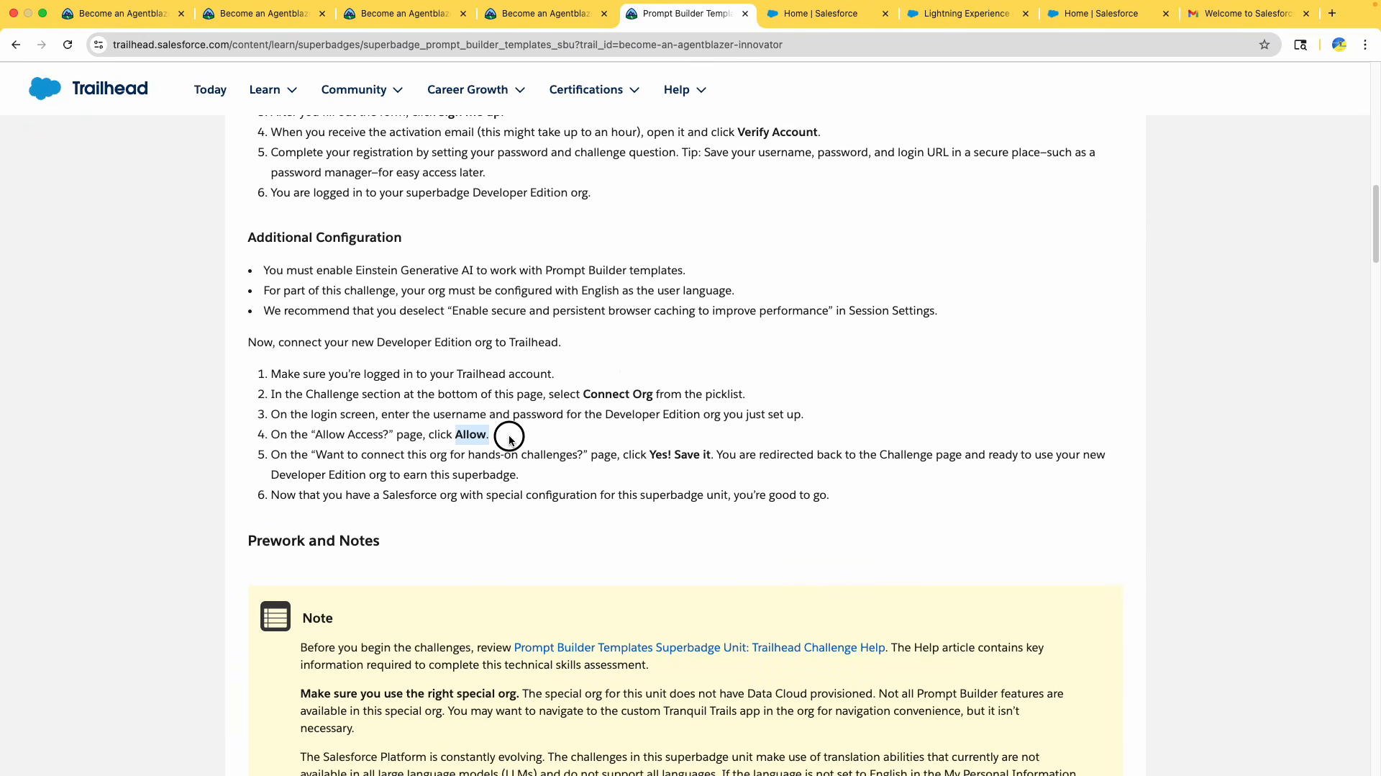
left_click_drag(464, 455, 739, 457)
scroll(702, 359, "down", 2)
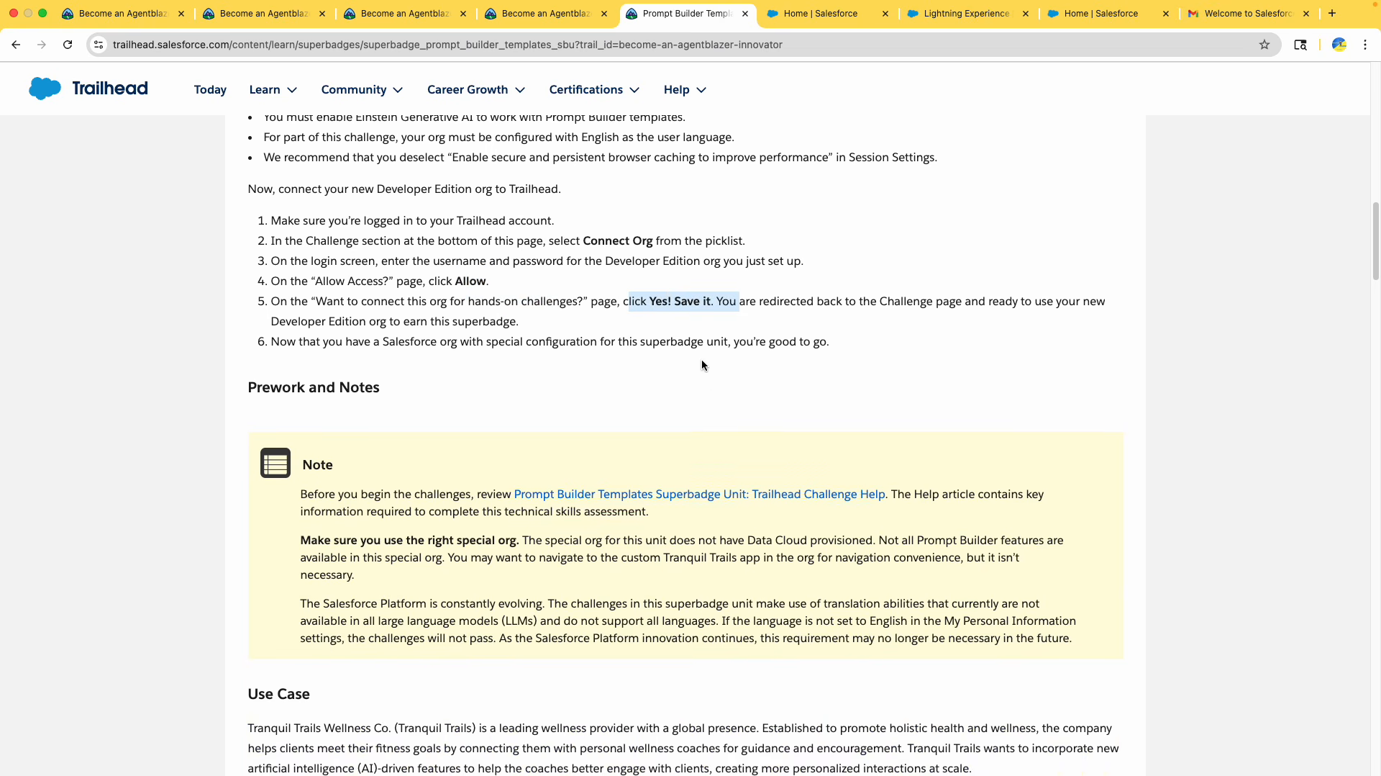
left_click_drag(340, 187, 522, 396)
Search the playground's Setup for "einstein g" in place of the previous search term
left_click(788, 20)
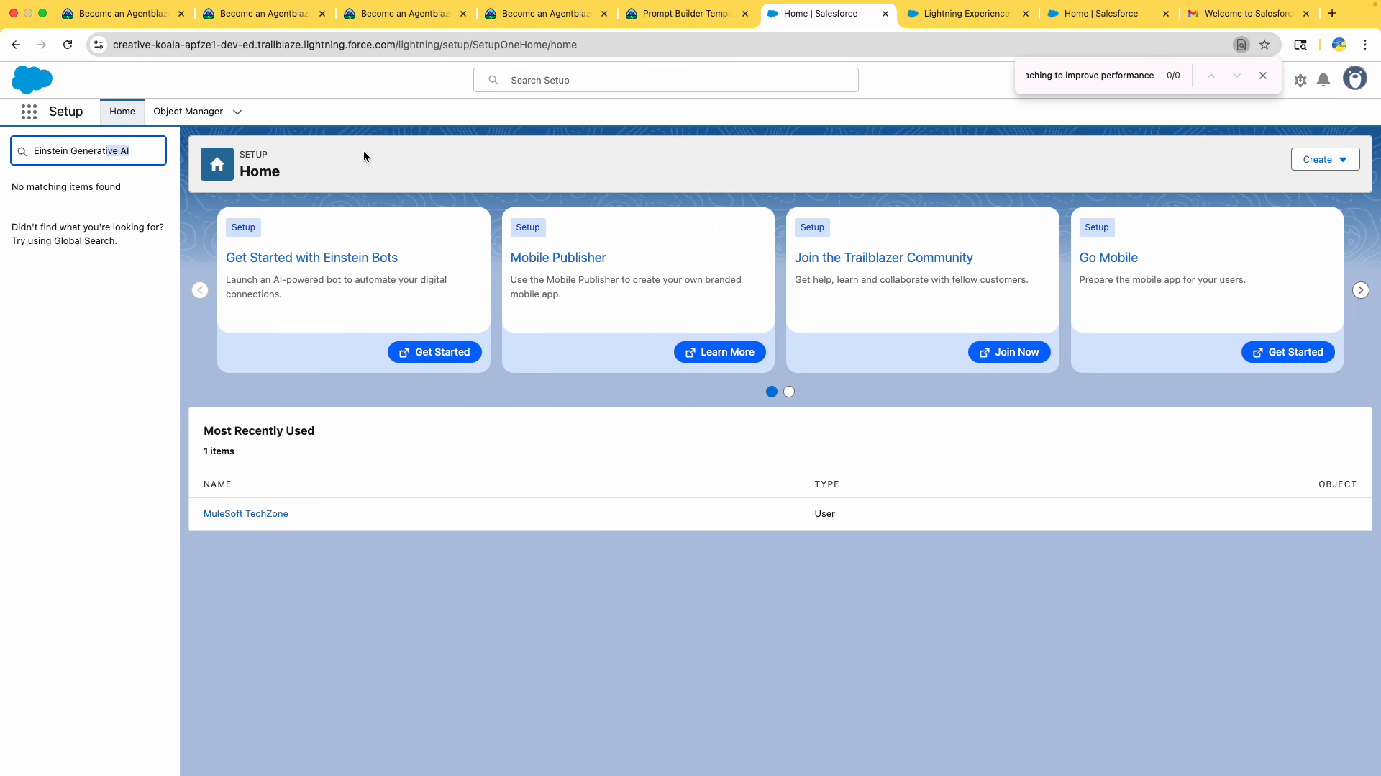
left_click(139, 147)
key("super+a")
type("eins")
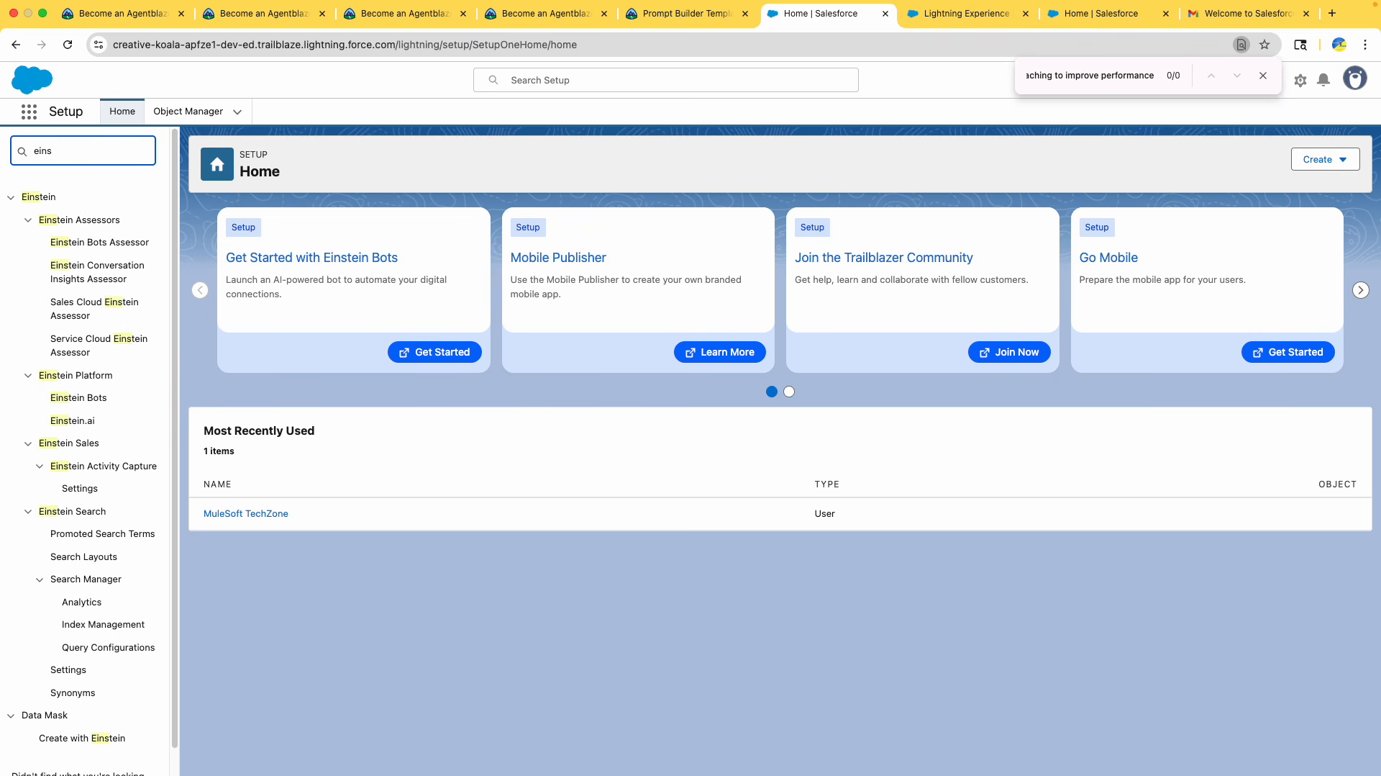
type("tein g")
Return to the superbadge page, check the first challenge against the connected org, and accept the terms and conditions
left_click(683, 13)
scroll(823, 541, "down", 3)
scroll(823, 541, "down", 20)
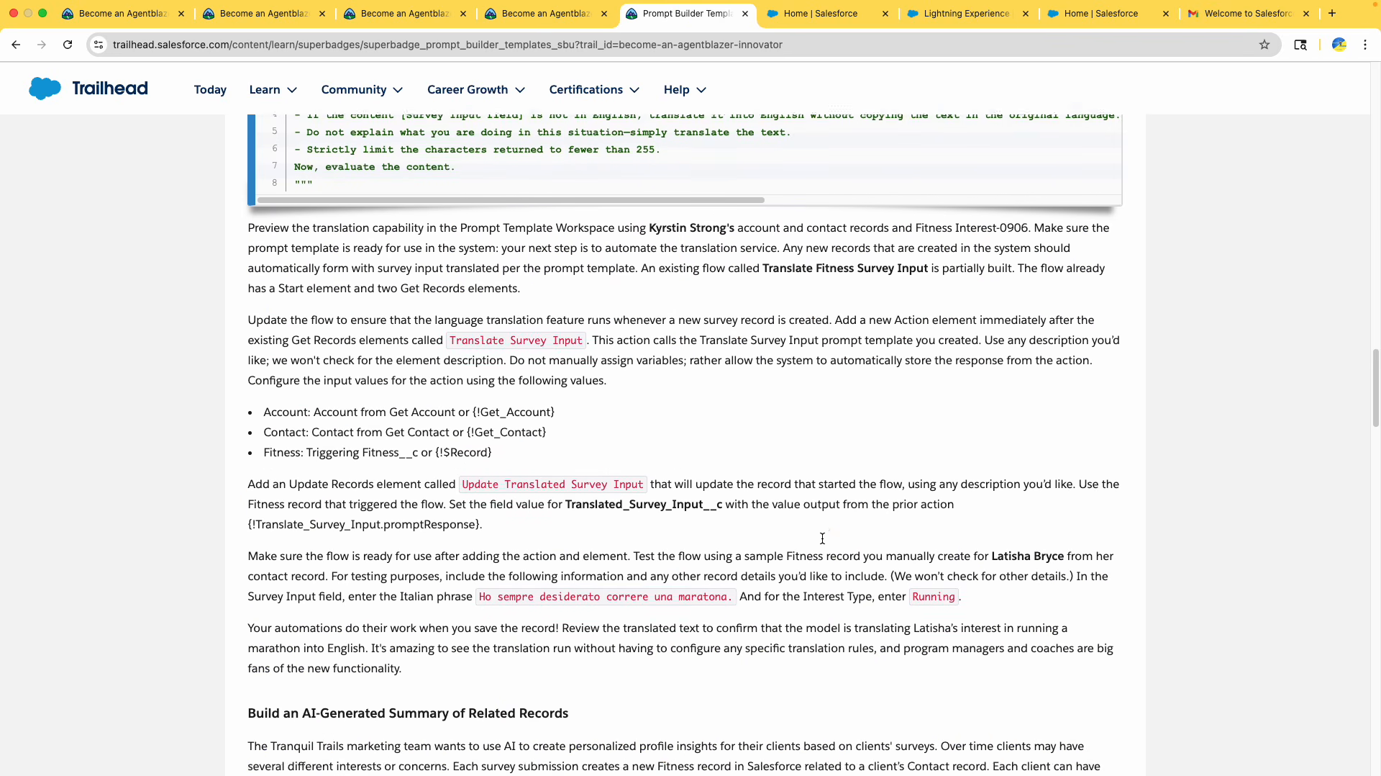
scroll(823, 540, "down", 20)
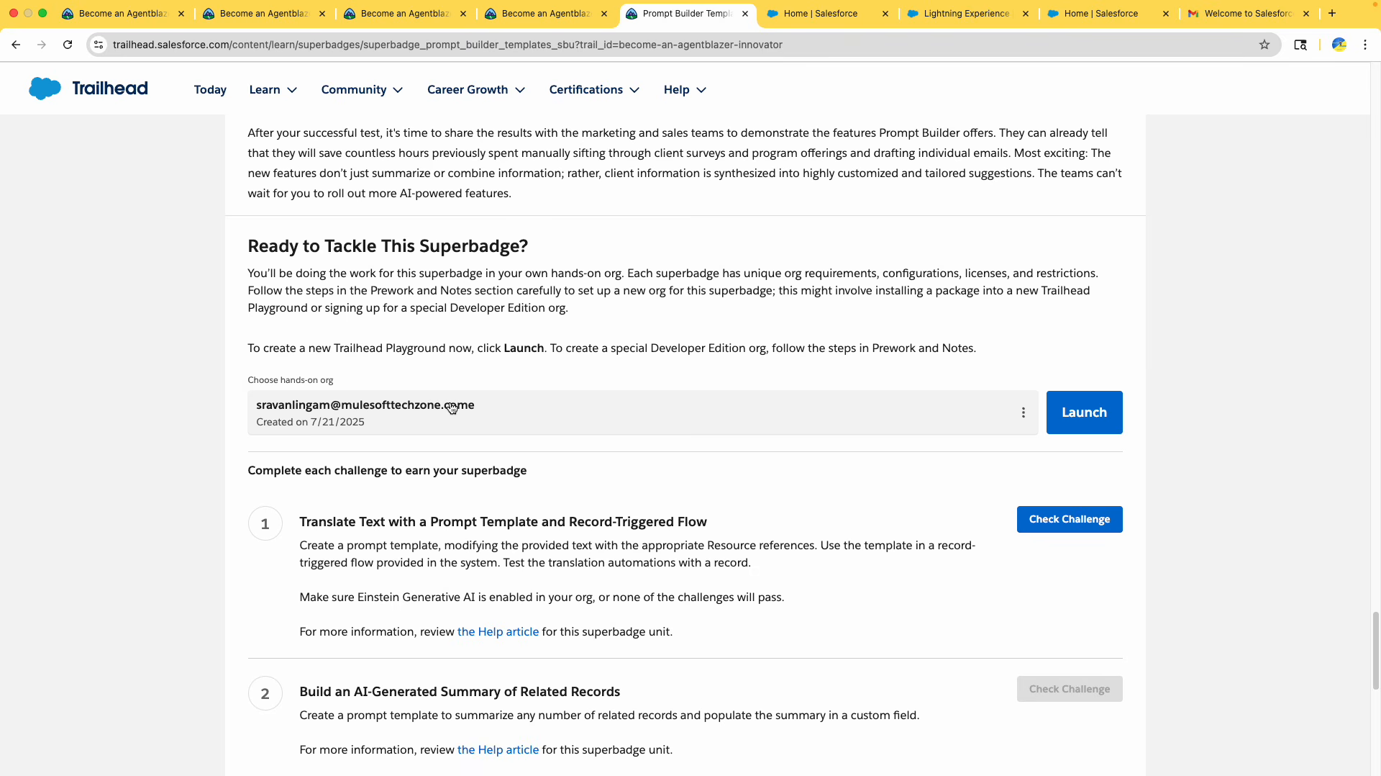
left_click(1068, 524)
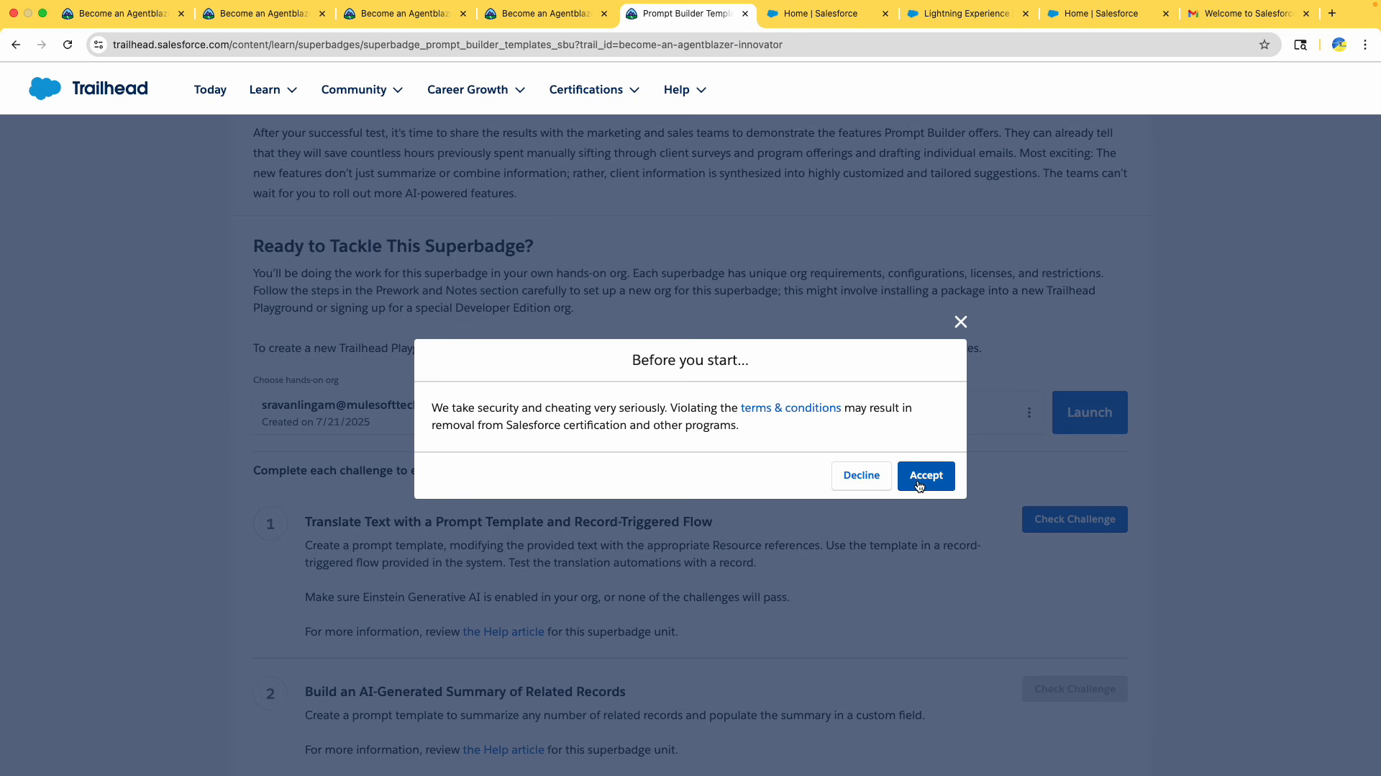
left_click(920, 484)
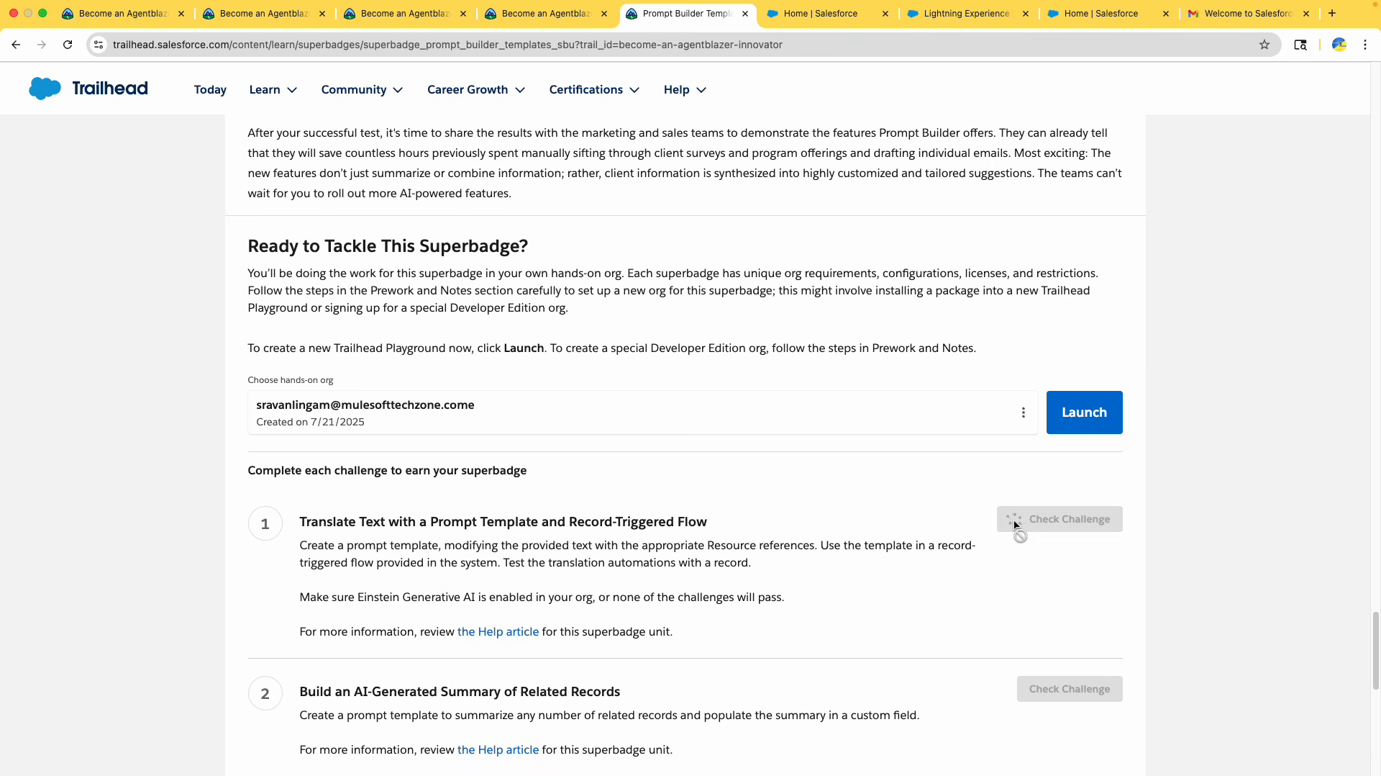
Launch the connected hands-on org and close all browser tabs after the newly opened one
left_click(1090, 411)
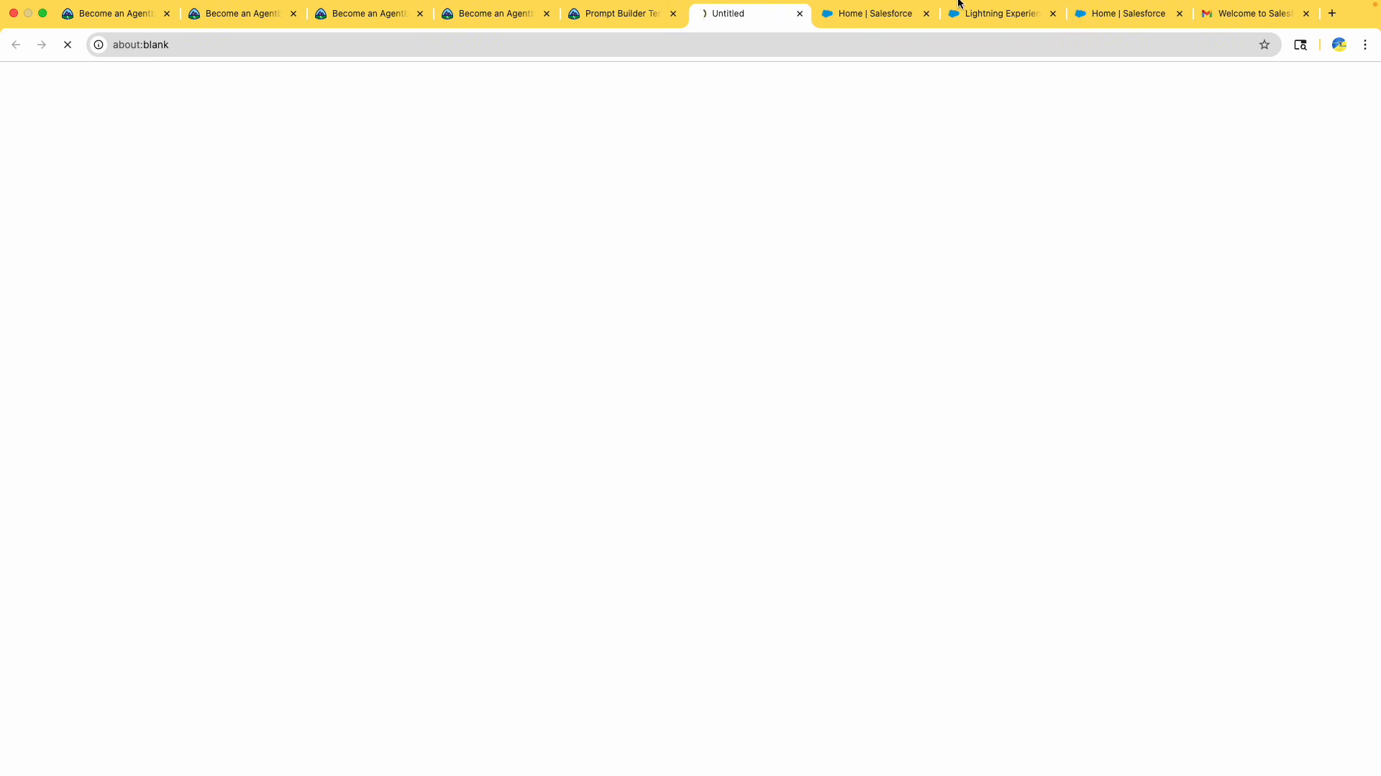
right_click(748, 15)
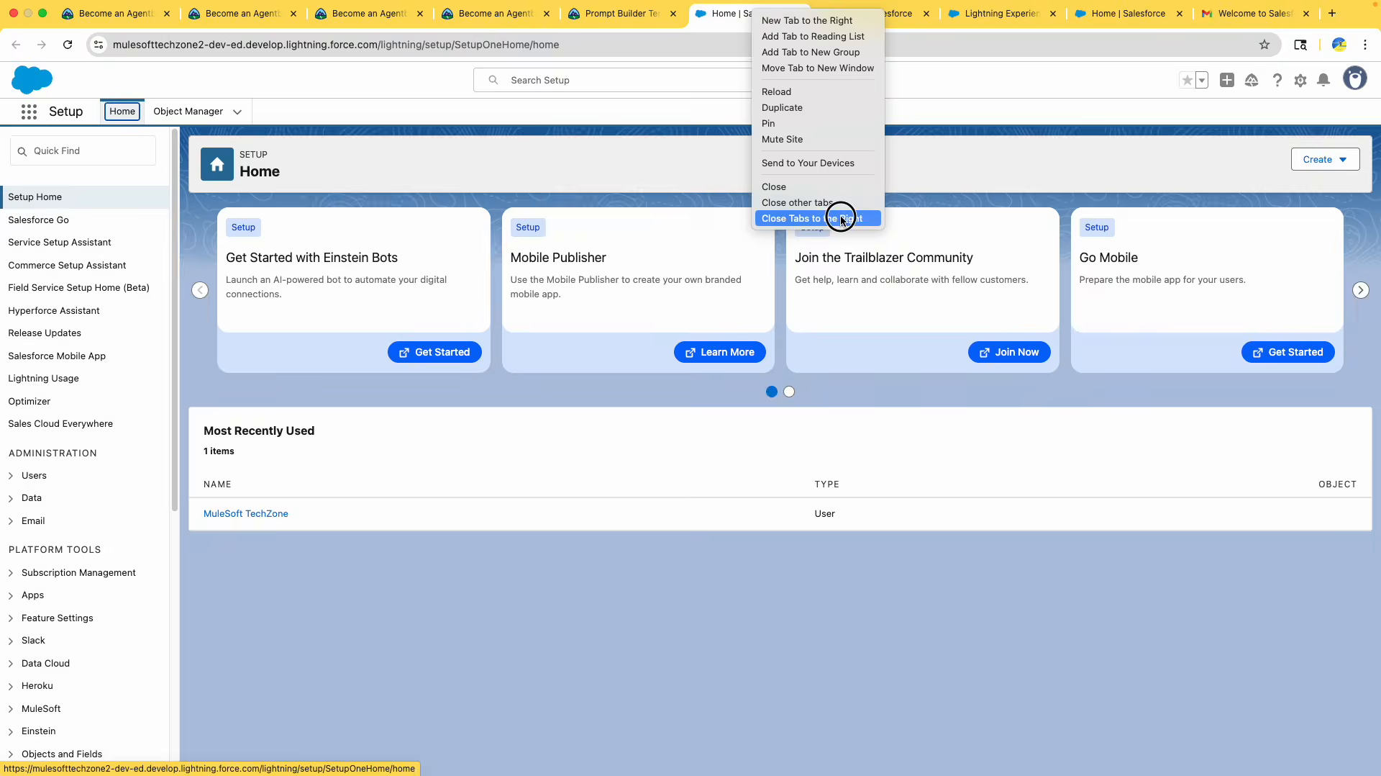
left_click(841, 218)
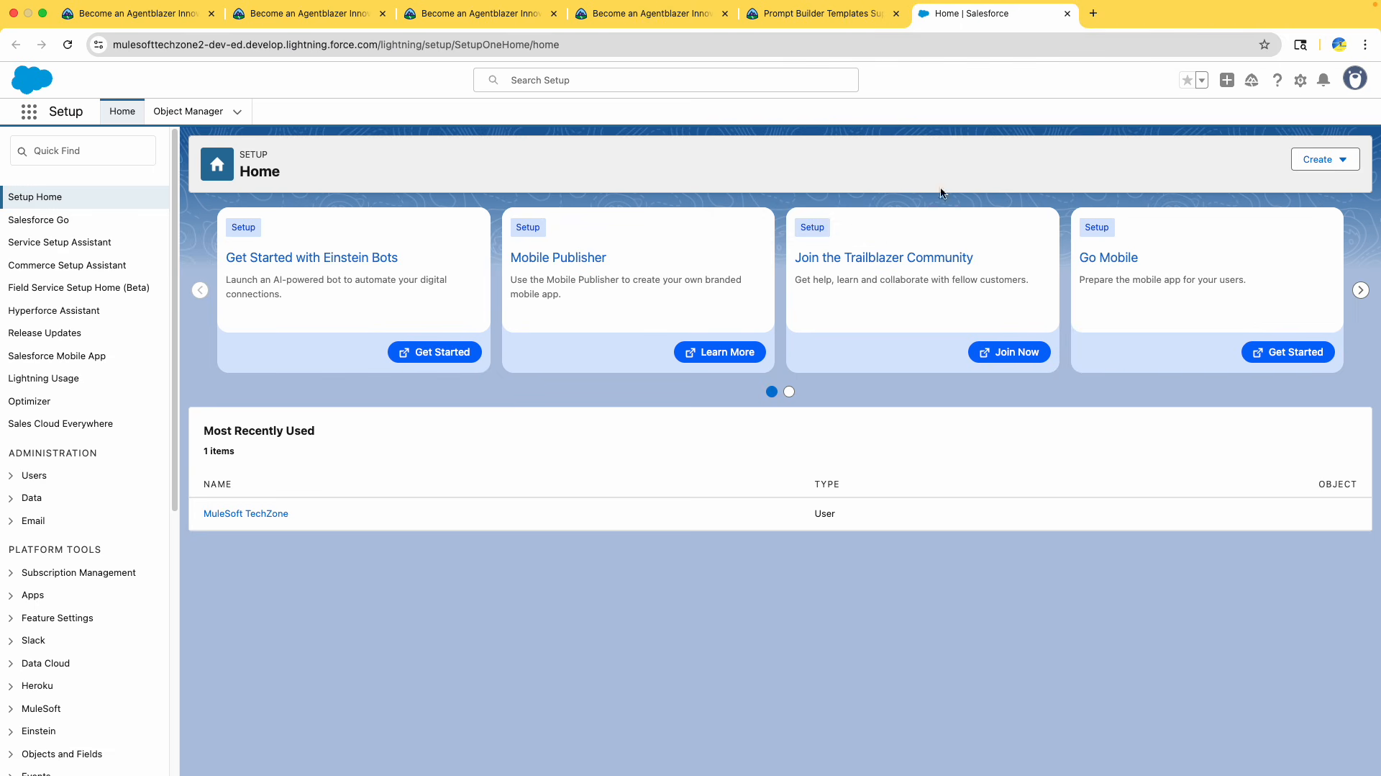
Examine the feedback from the first challenge check on the superbadge page and dismiss it
left_click(770, 12)
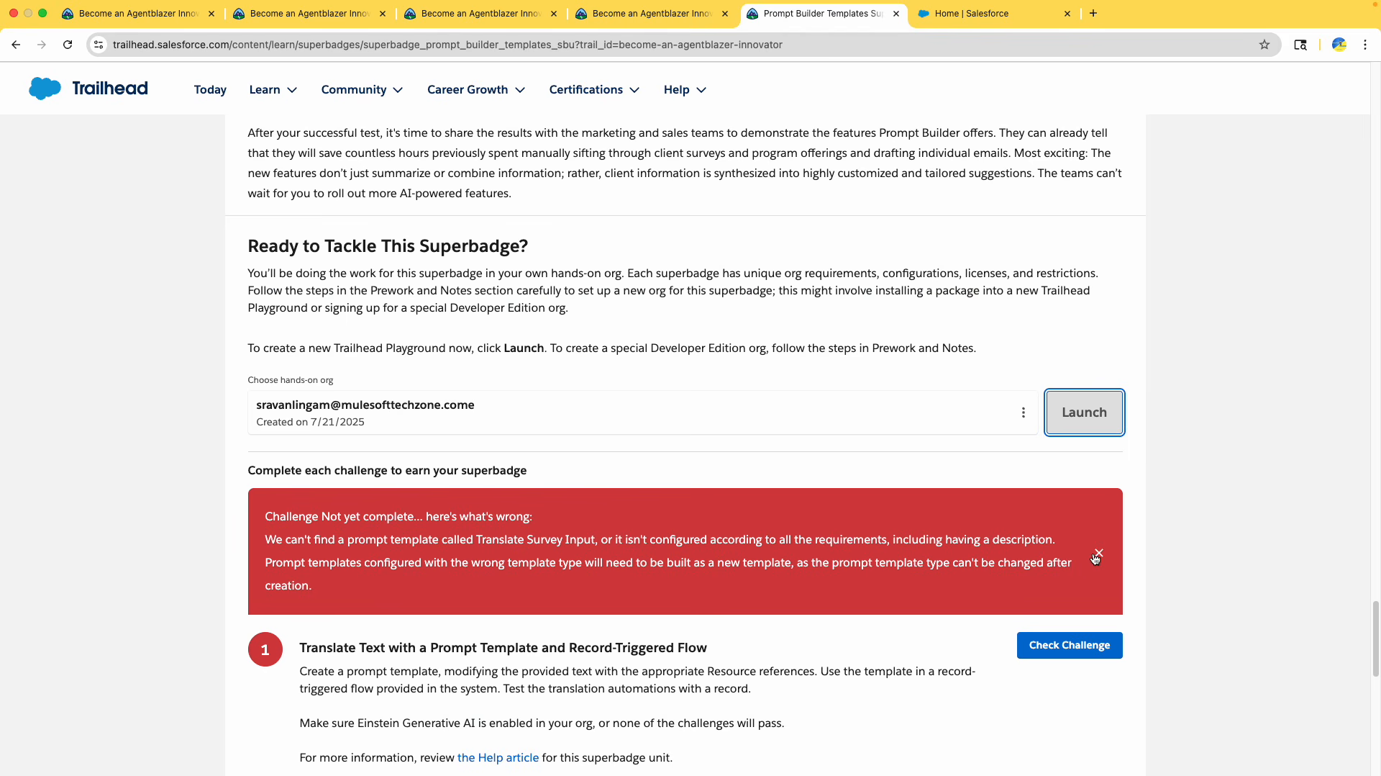
left_click_drag(364, 515, 427, 647)
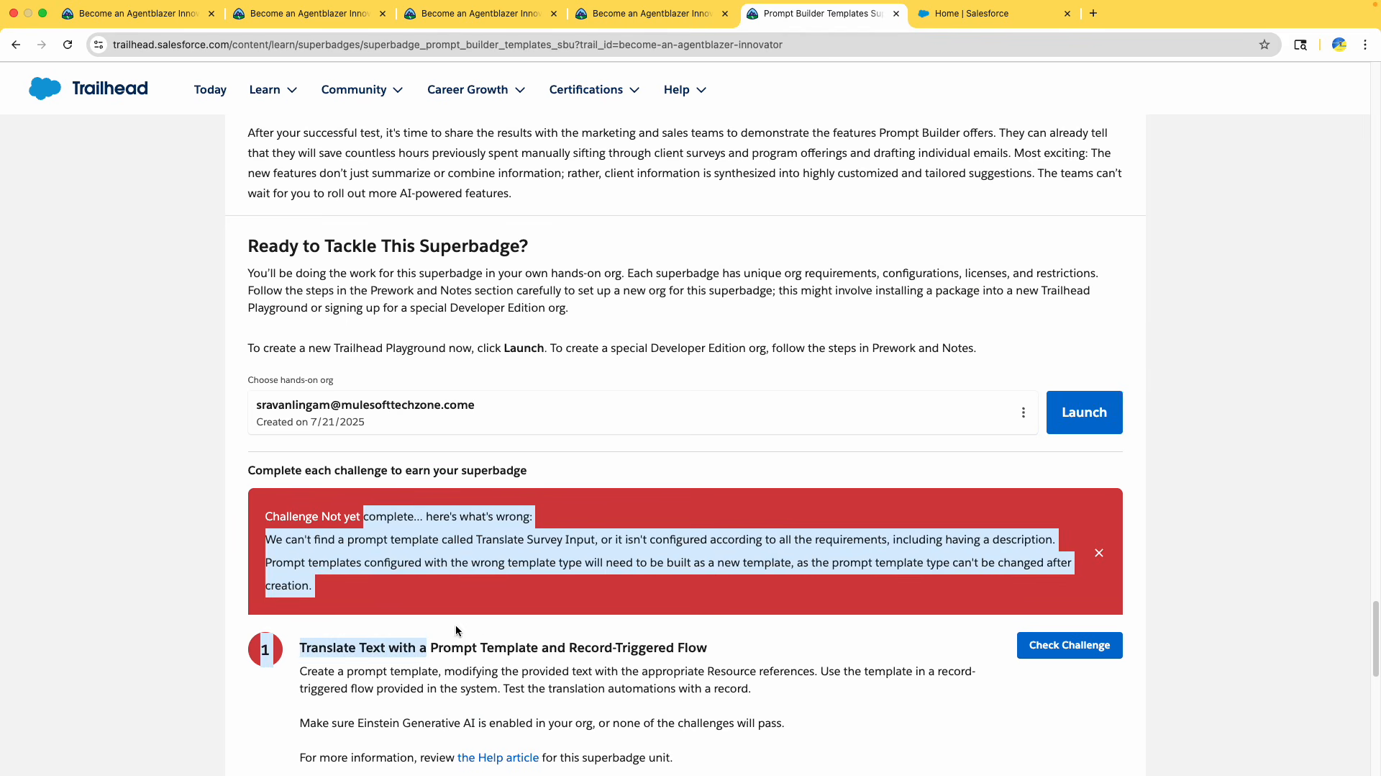
left_click(1102, 552)
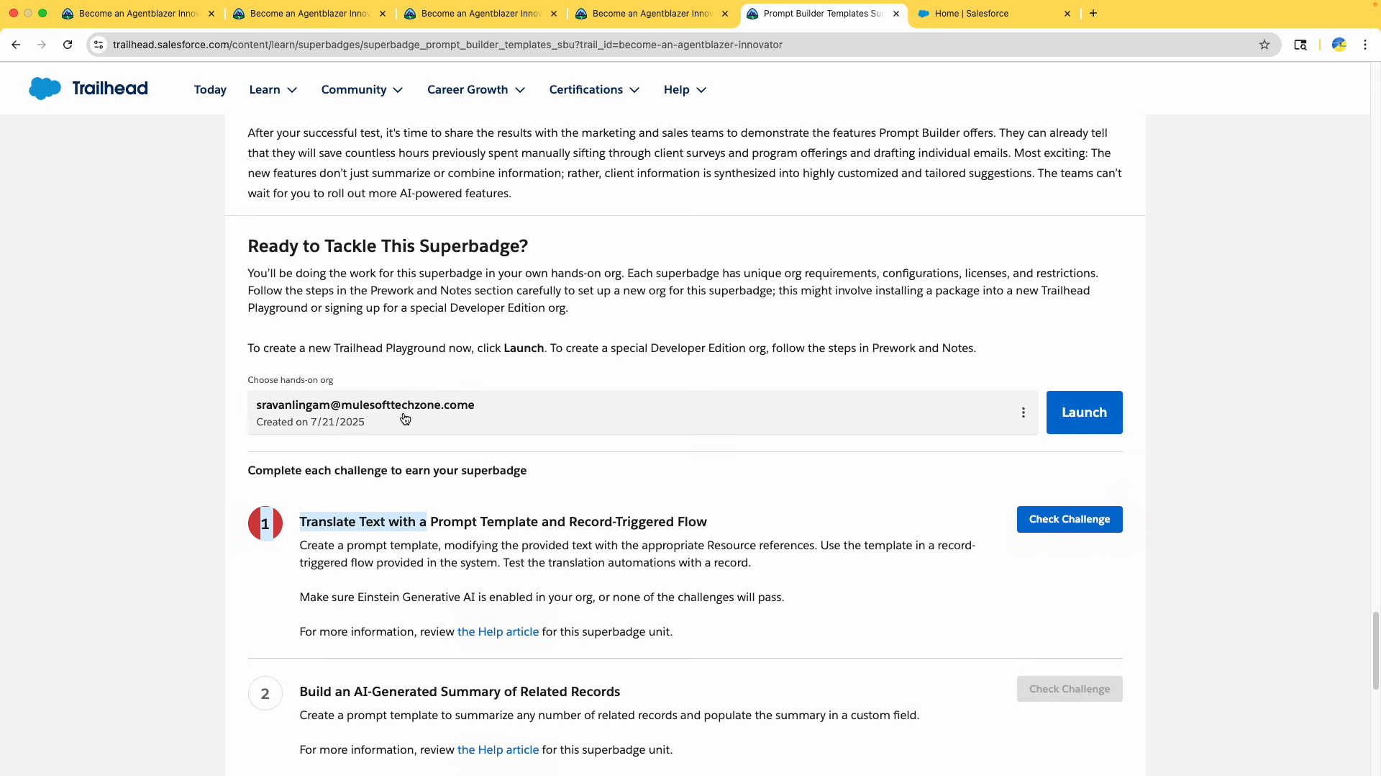
Find the superbadge's Use Case section and read about Tranquil Trails Wellness Co. and its AI-driven feature goals
scroll(397, 423, "up", 15)
scroll(397, 416, "up", 5)
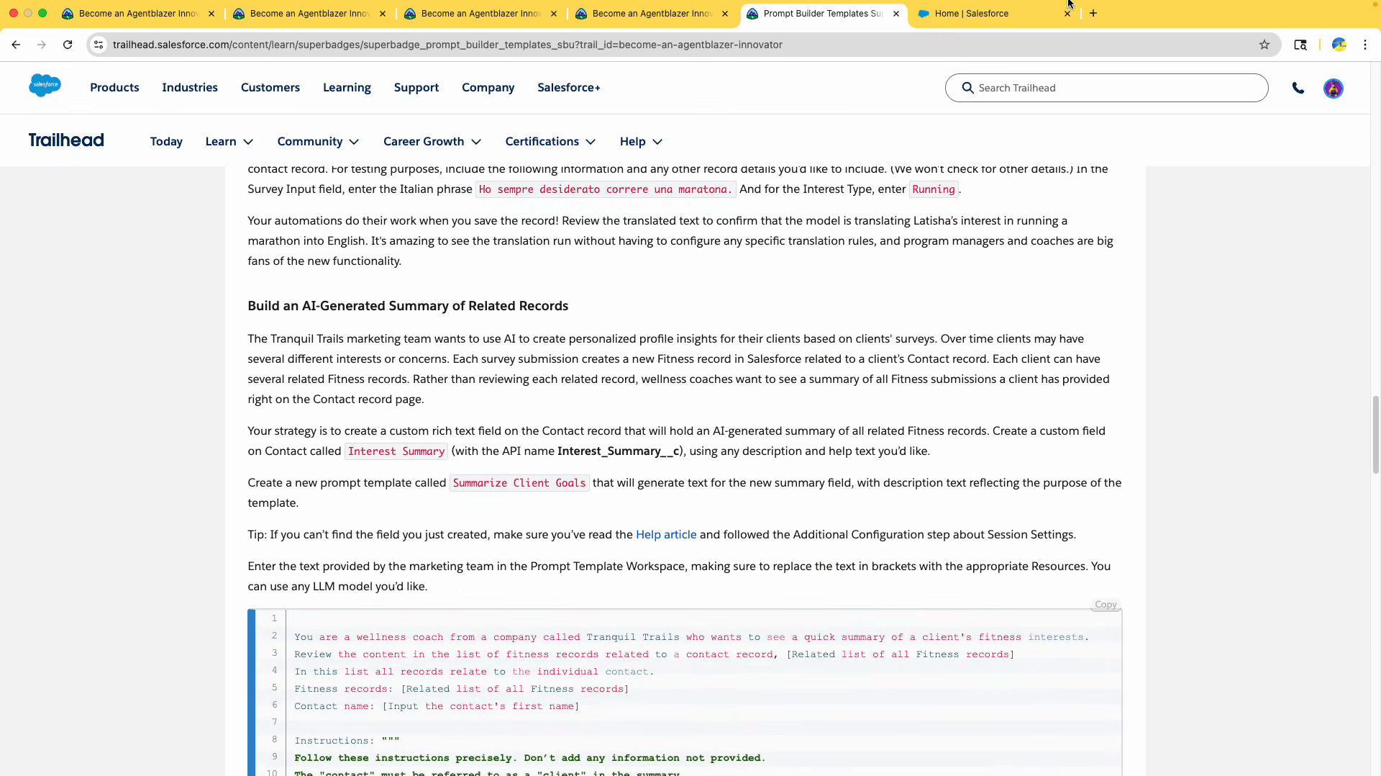
left_click(936, 20)
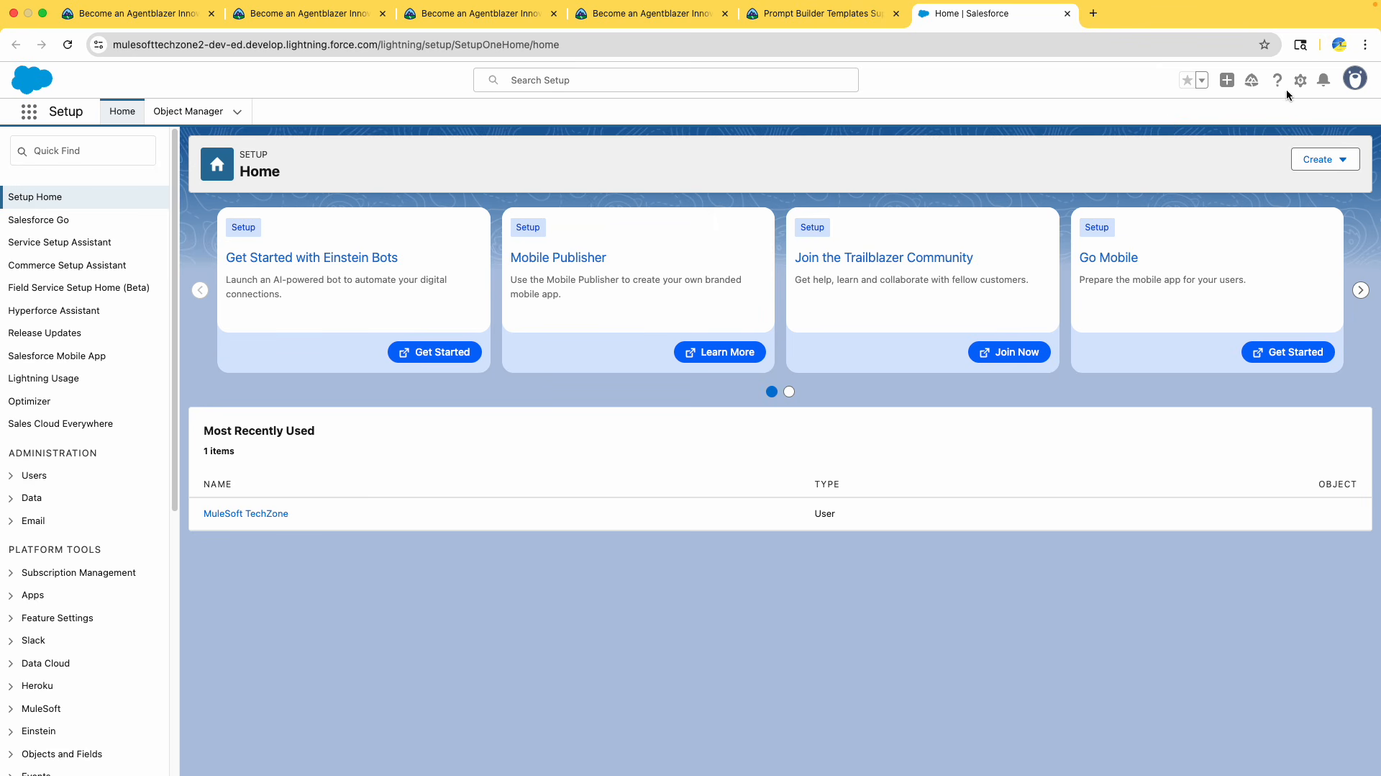
left_click(803, 20)
scroll(343, 360, "up", 10)
scroll(343, 367, "up", 6)
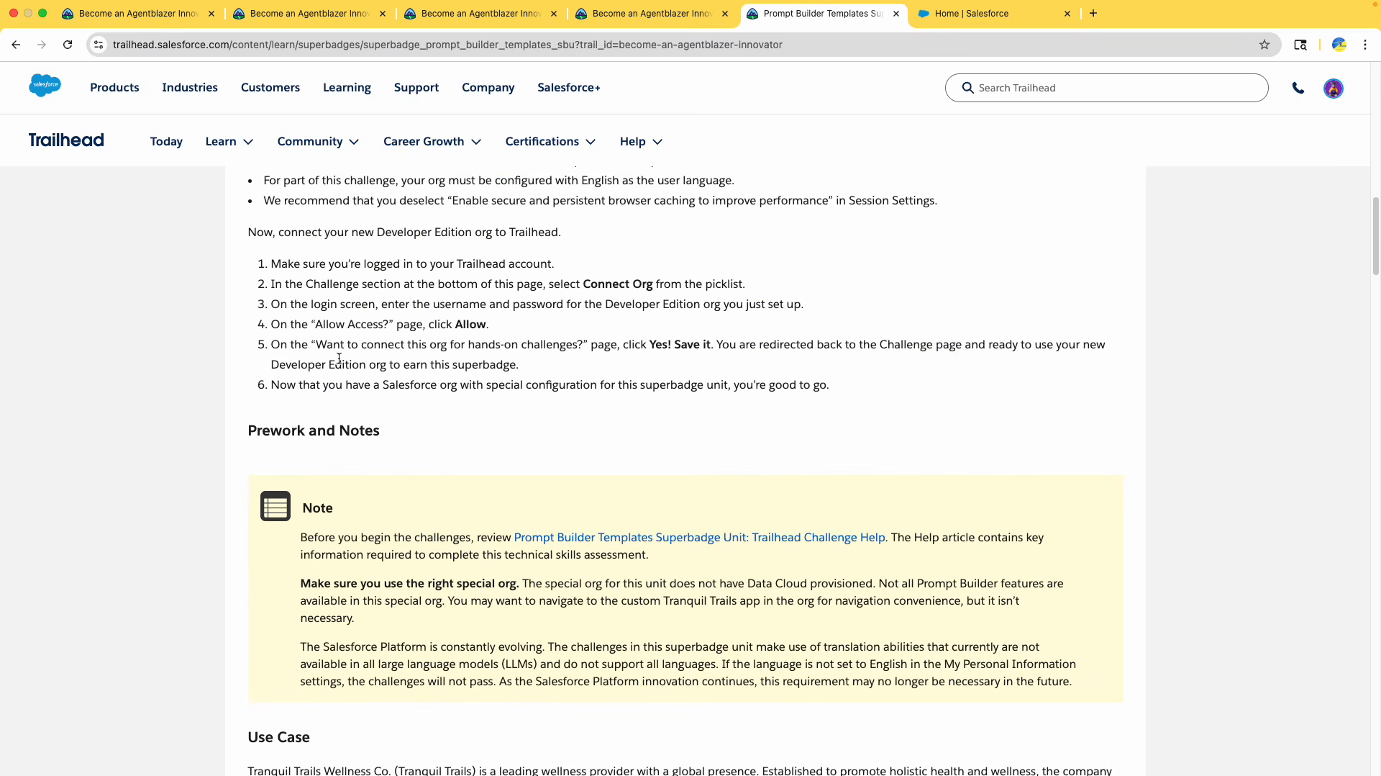
scroll(335, 403, "down", 6)
scroll(335, 424, "down", 3)
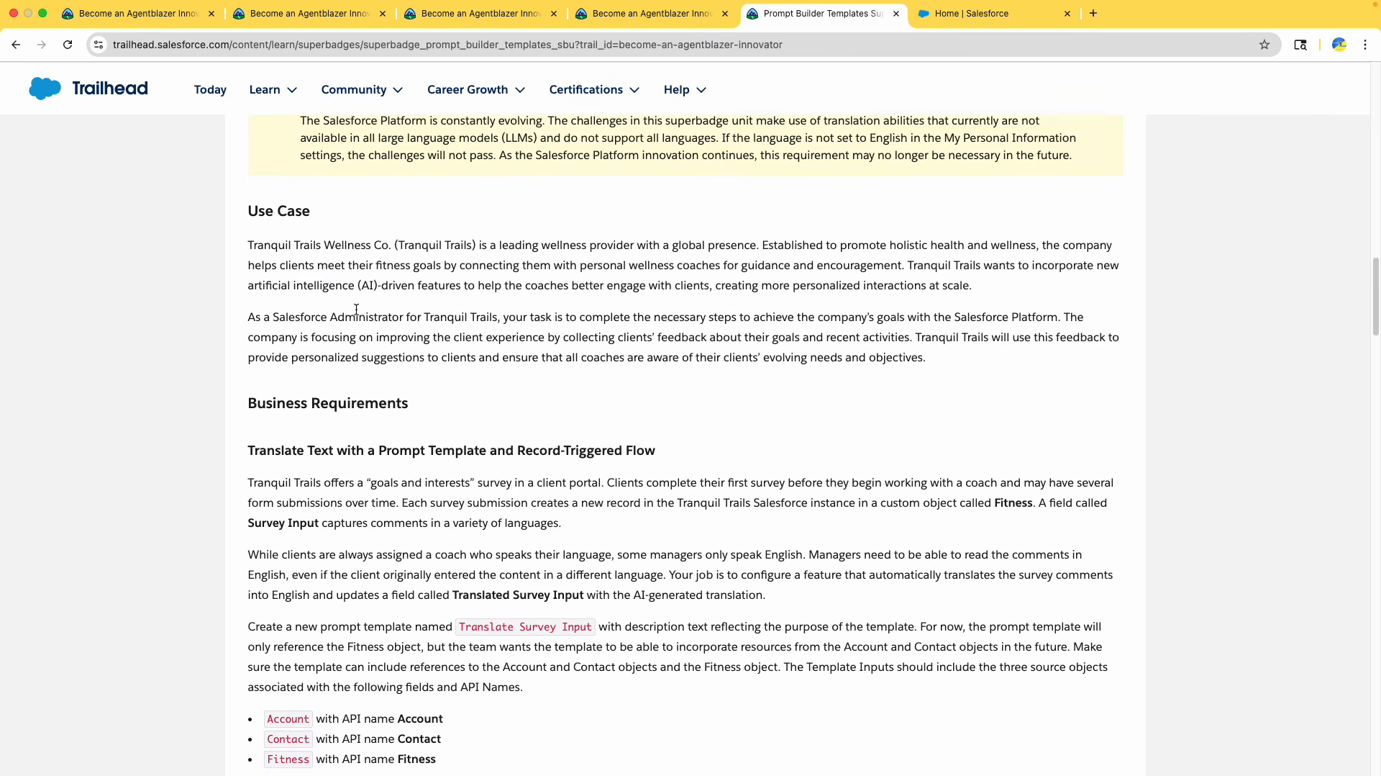
left_click_drag(248, 194, 332, 204)
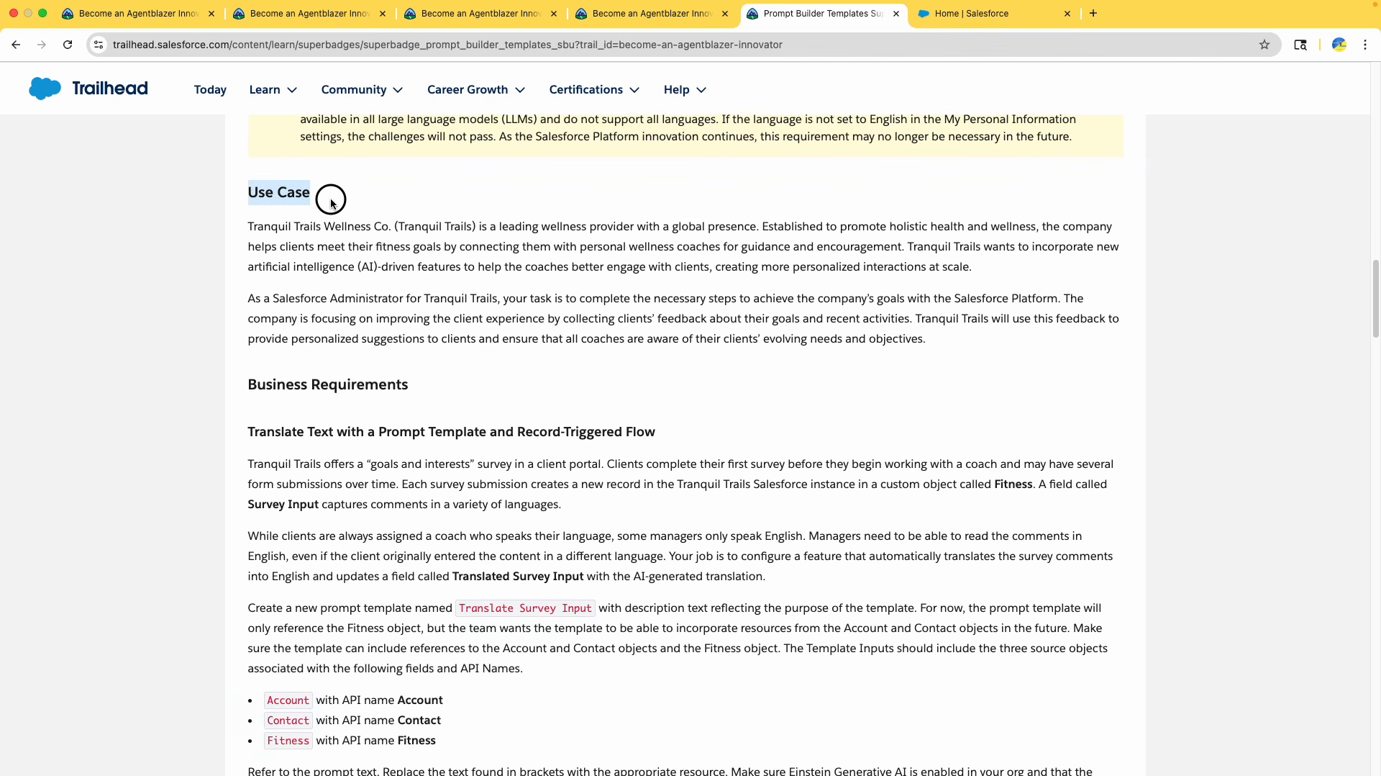
left_click_drag(249, 226, 379, 224)
scroll(380, 223, "up", 1)
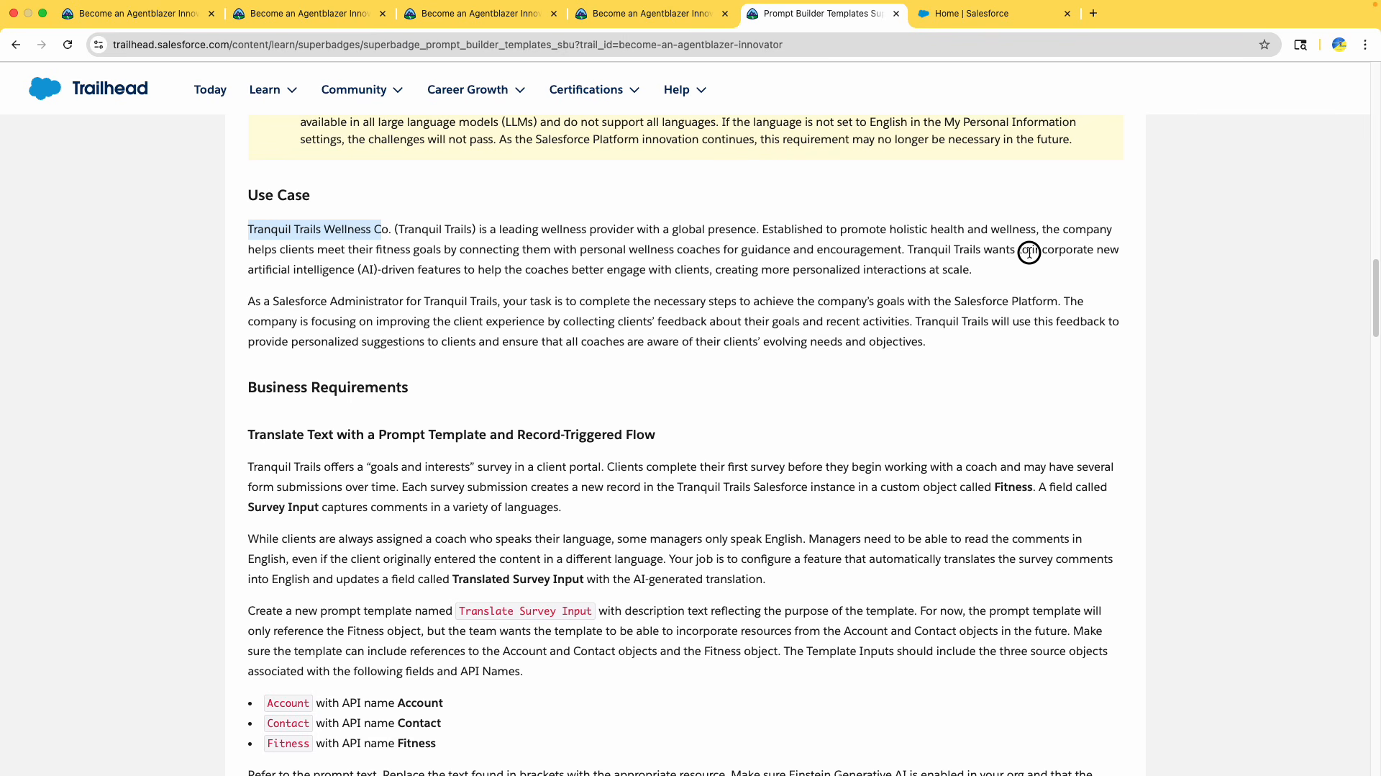
left_click_drag(1030, 250, 1119, 249)
left_click_drag(253, 270, 462, 271)
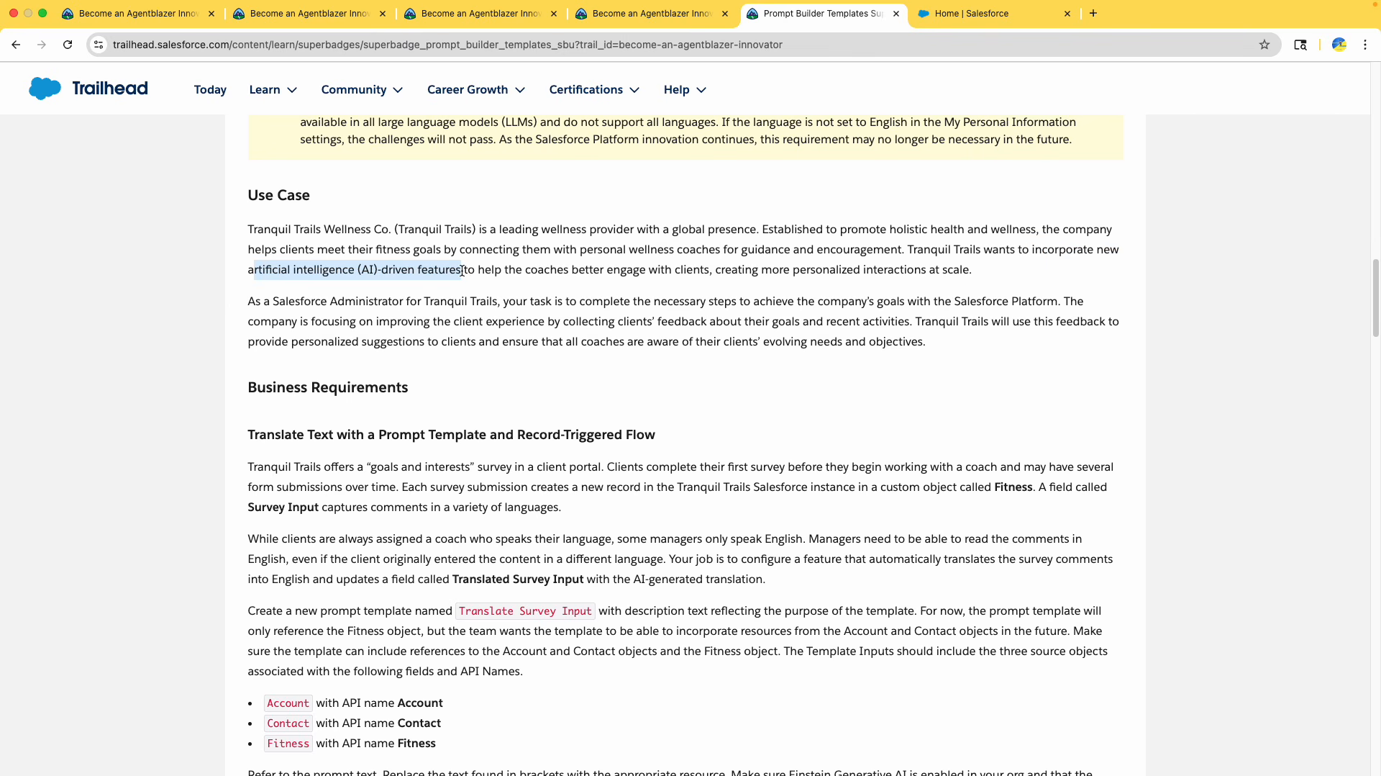
left_click(559, 267)
left_click_drag(650, 269, 695, 277)
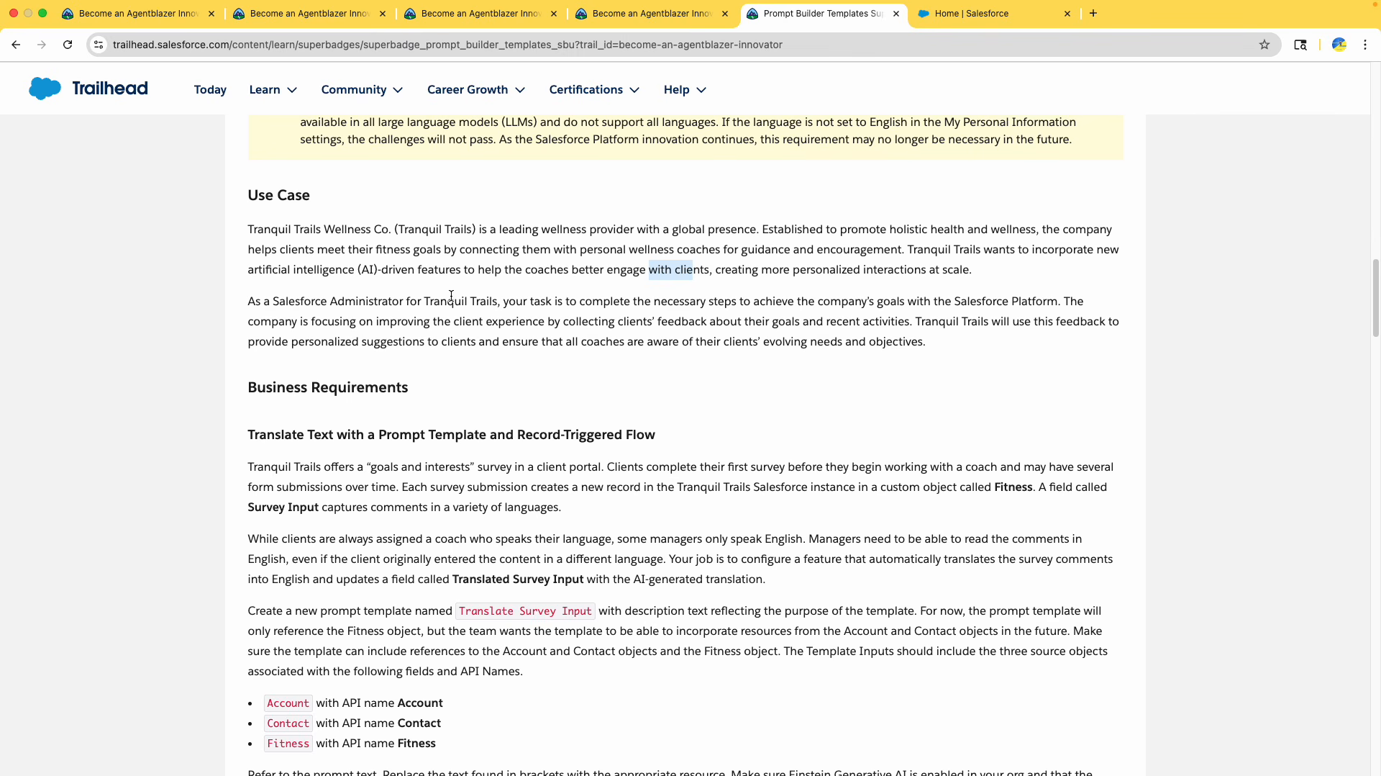
Read the first Business Requirements paragraph about the client survey, the Fitness custom object and its Survey Input field
scroll(442, 286, "down", 3)
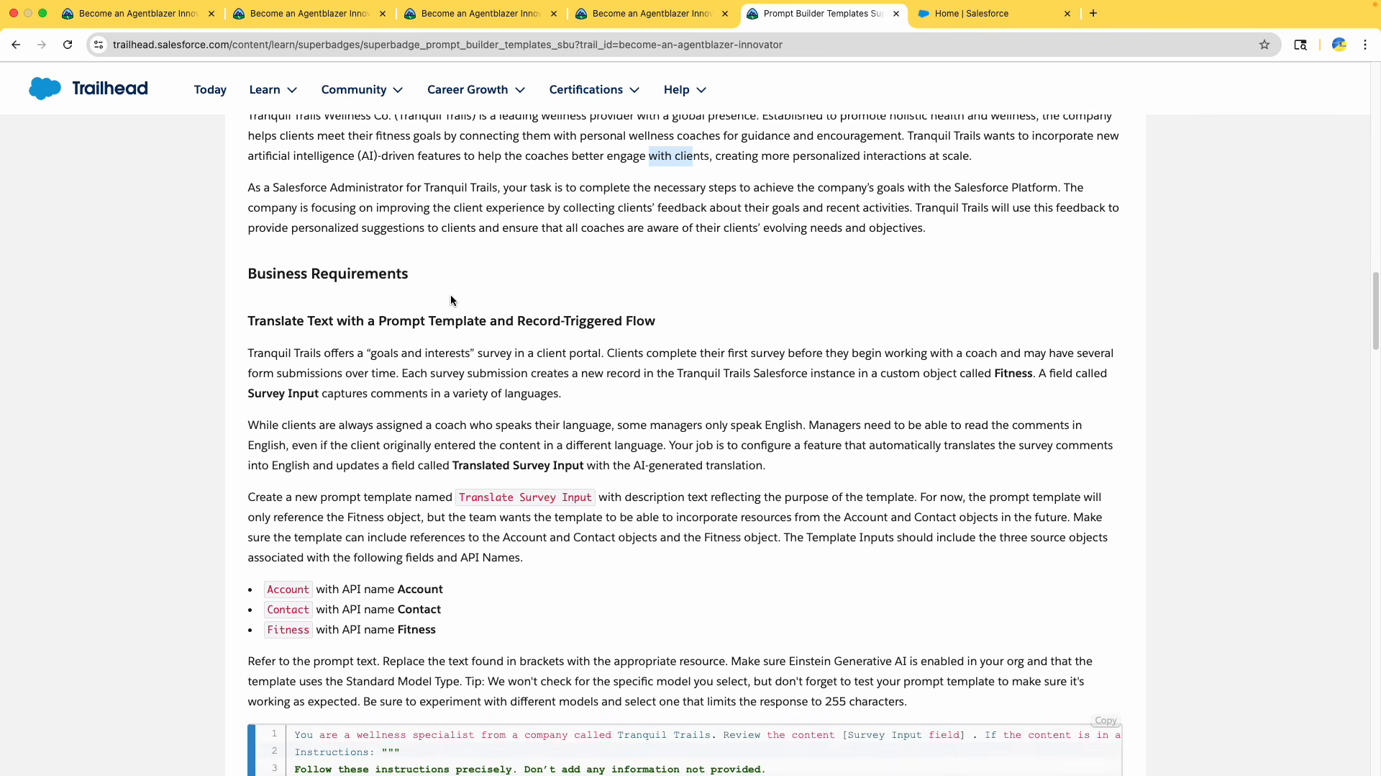
scroll(451, 297, "down", 1)
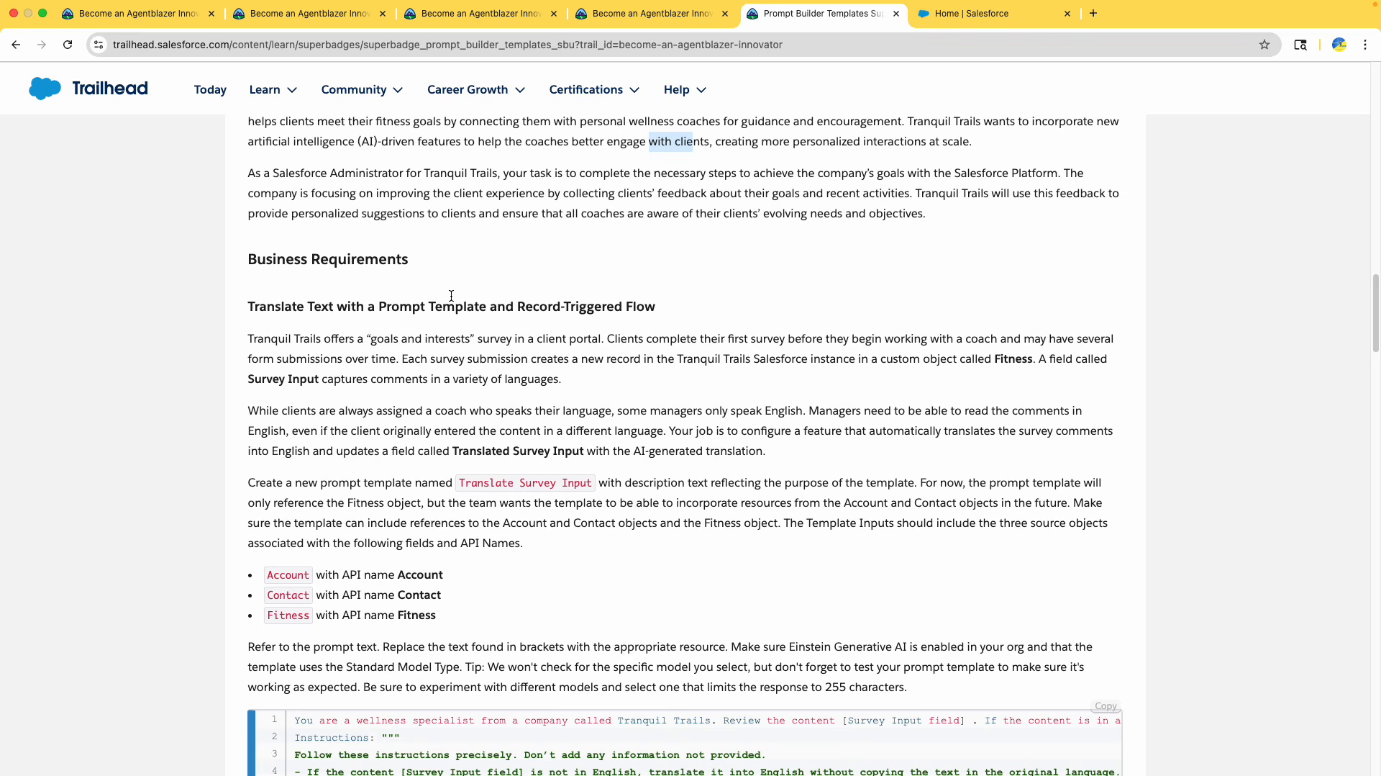
left_click(390, 347)
left_click_drag(370, 338, 519, 344)
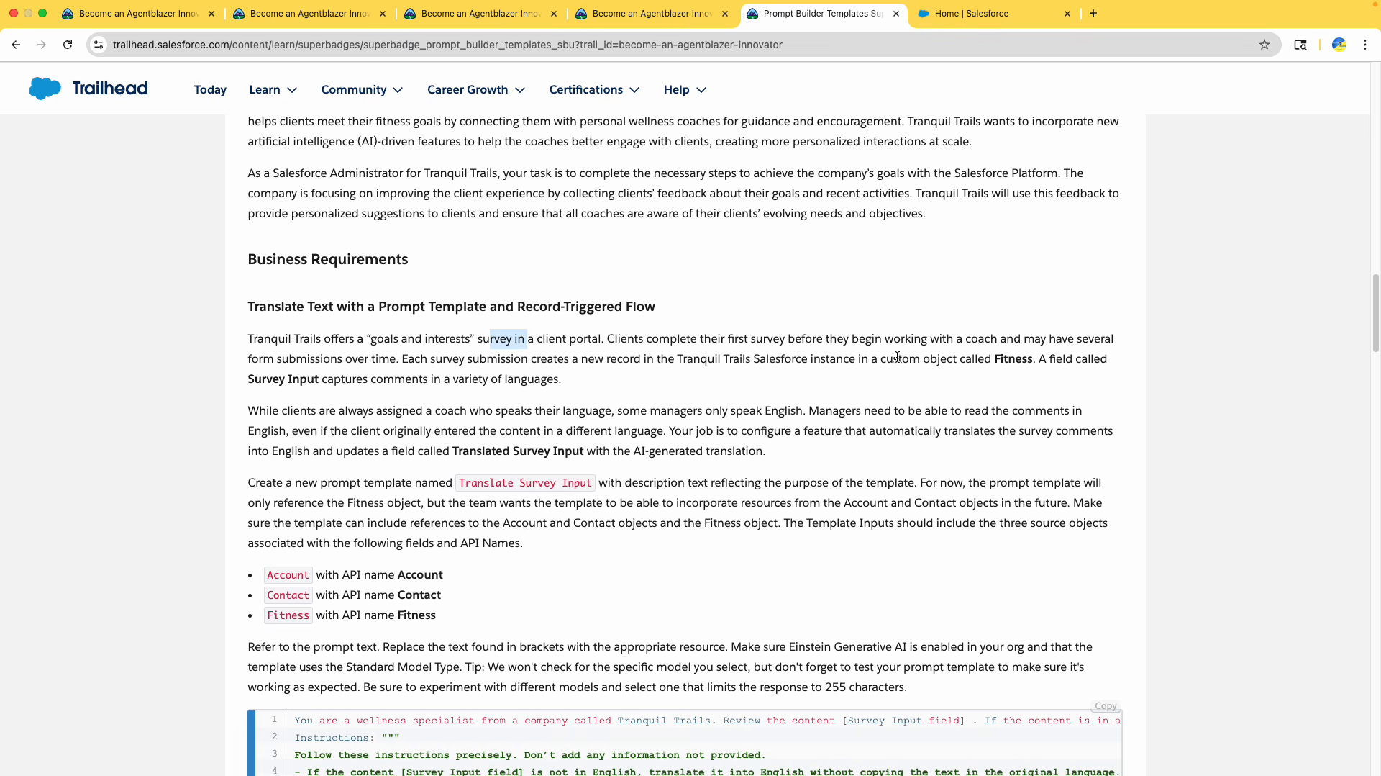
left_click_drag(878, 358, 1033, 369)
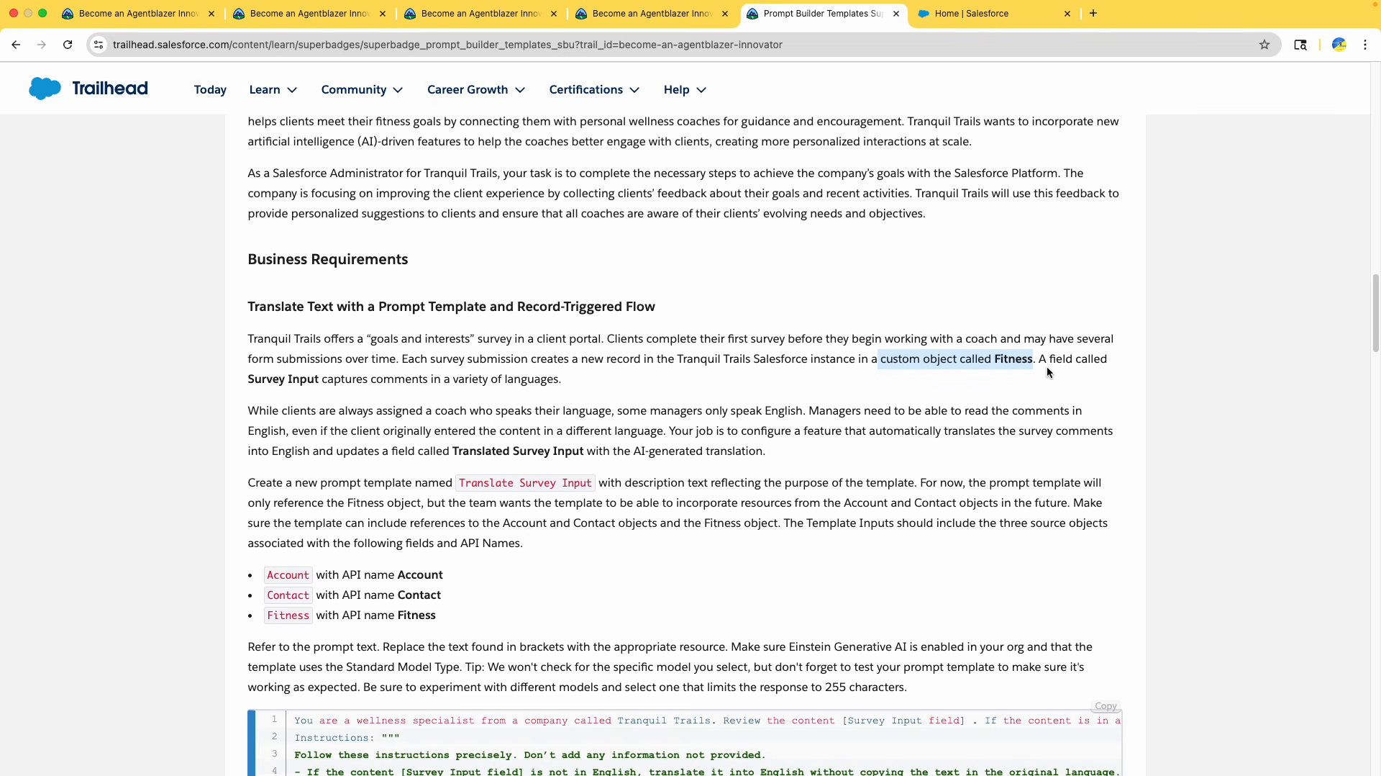
double_click(1013, 358)
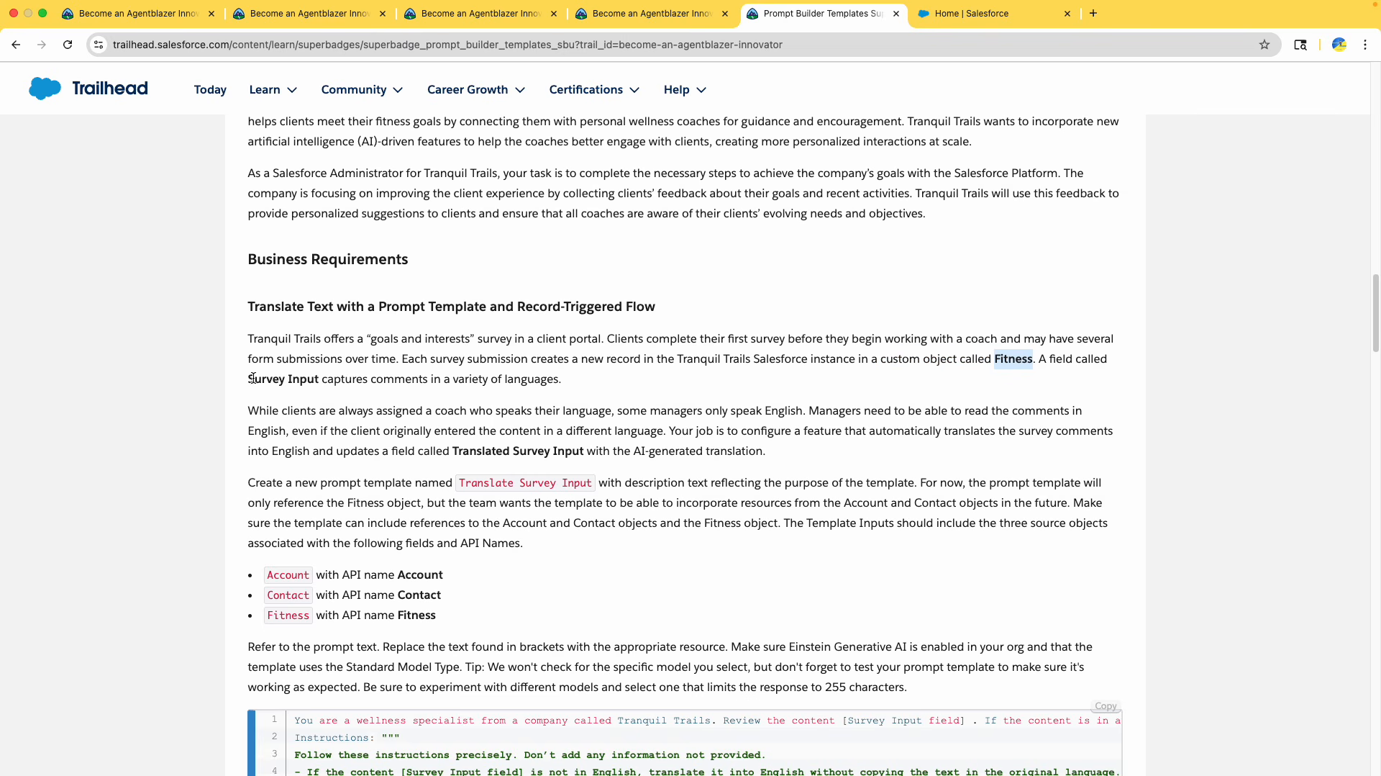
left_click_drag(251, 379, 321, 380)
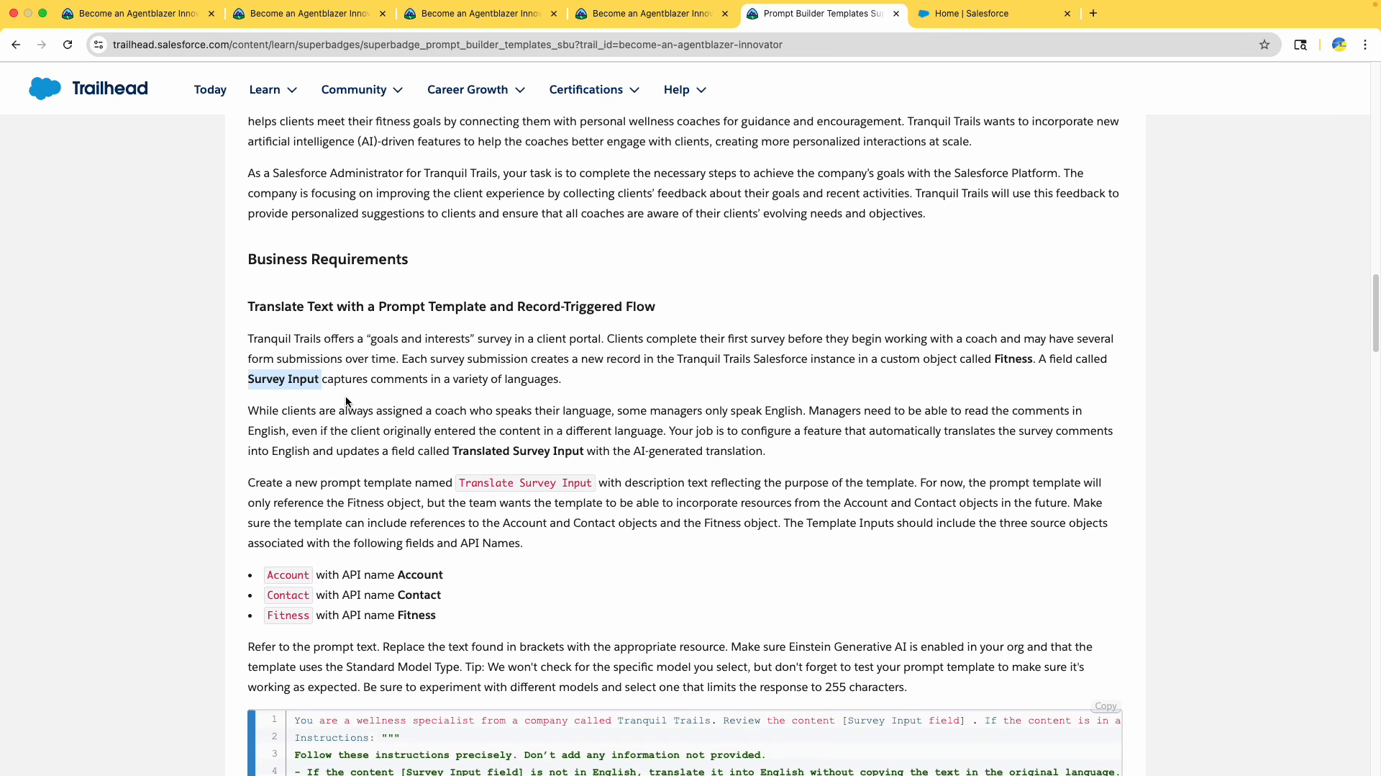
left_click(259, 378)
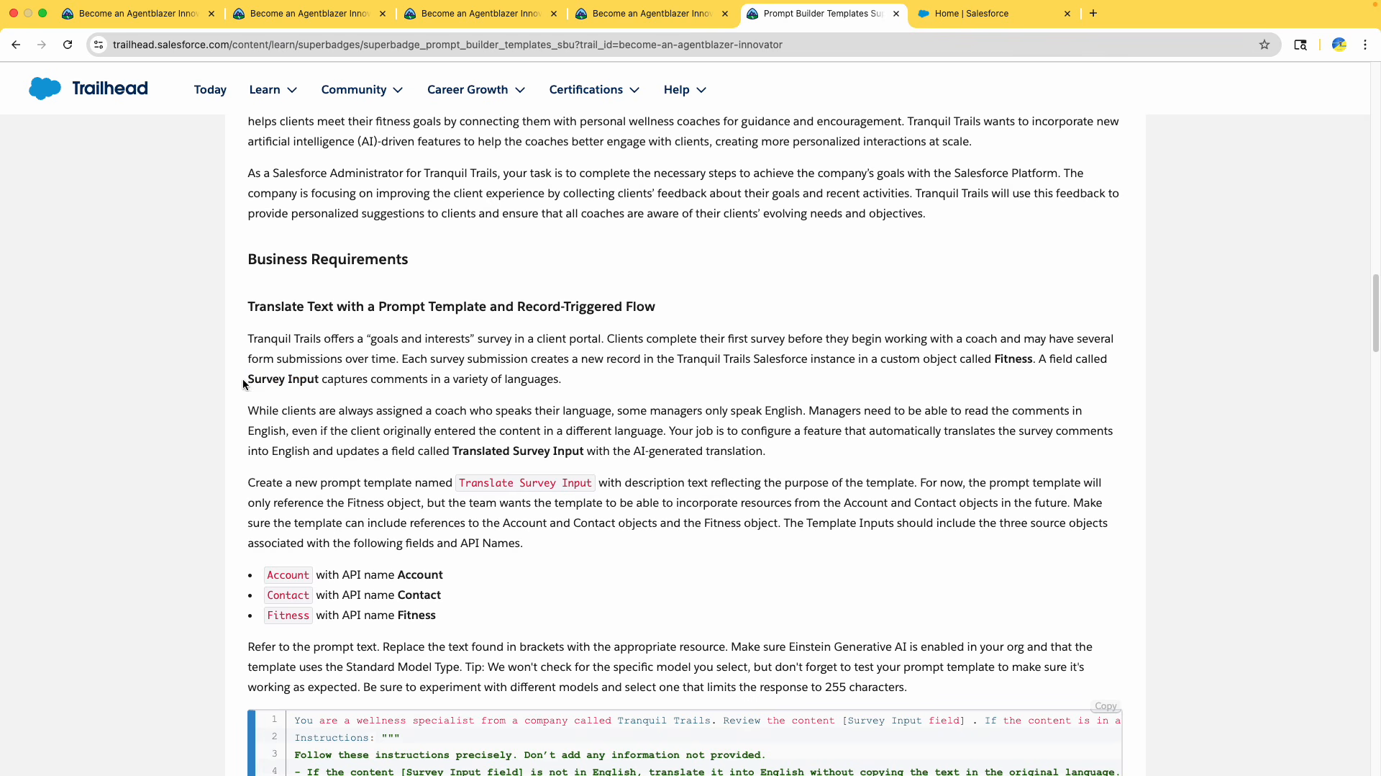
left_click_drag(247, 379, 322, 384)
scroll(354, 404, "down", 3)
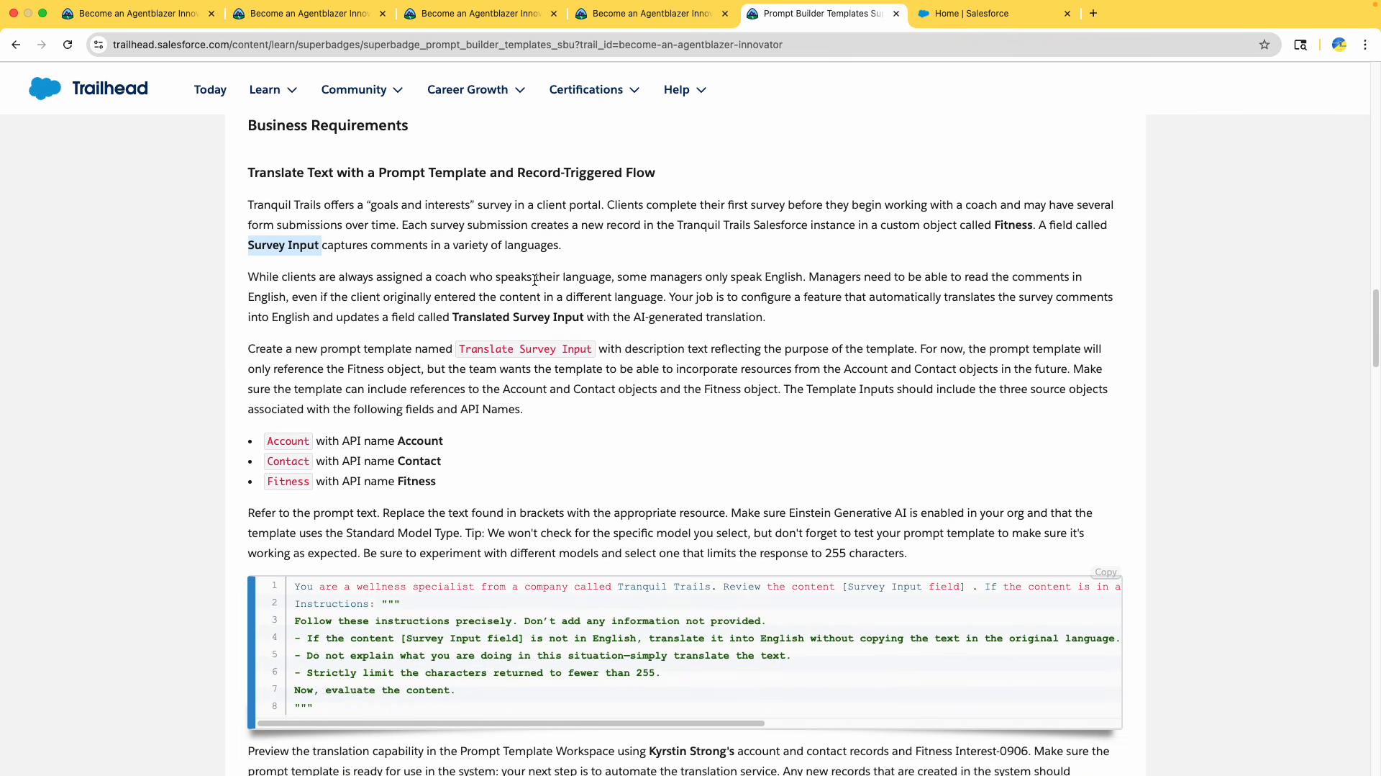
Read why managers need survey comments translated into English, and review the Translate Text with a Prompt Template and Record-Triggered Flow heading
left_click_drag(644, 277, 685, 279)
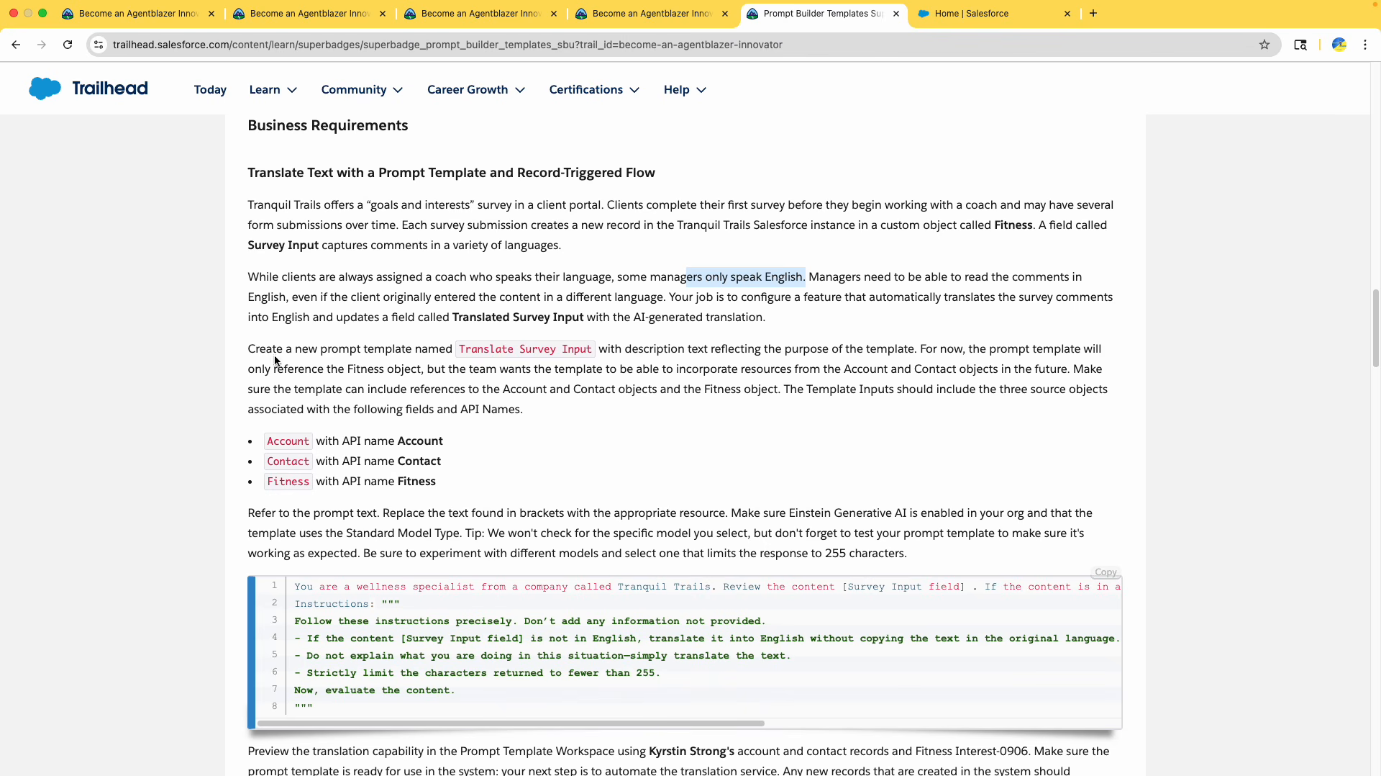
left_click_drag(860, 338, 275, 174)
left_click(452, 239)
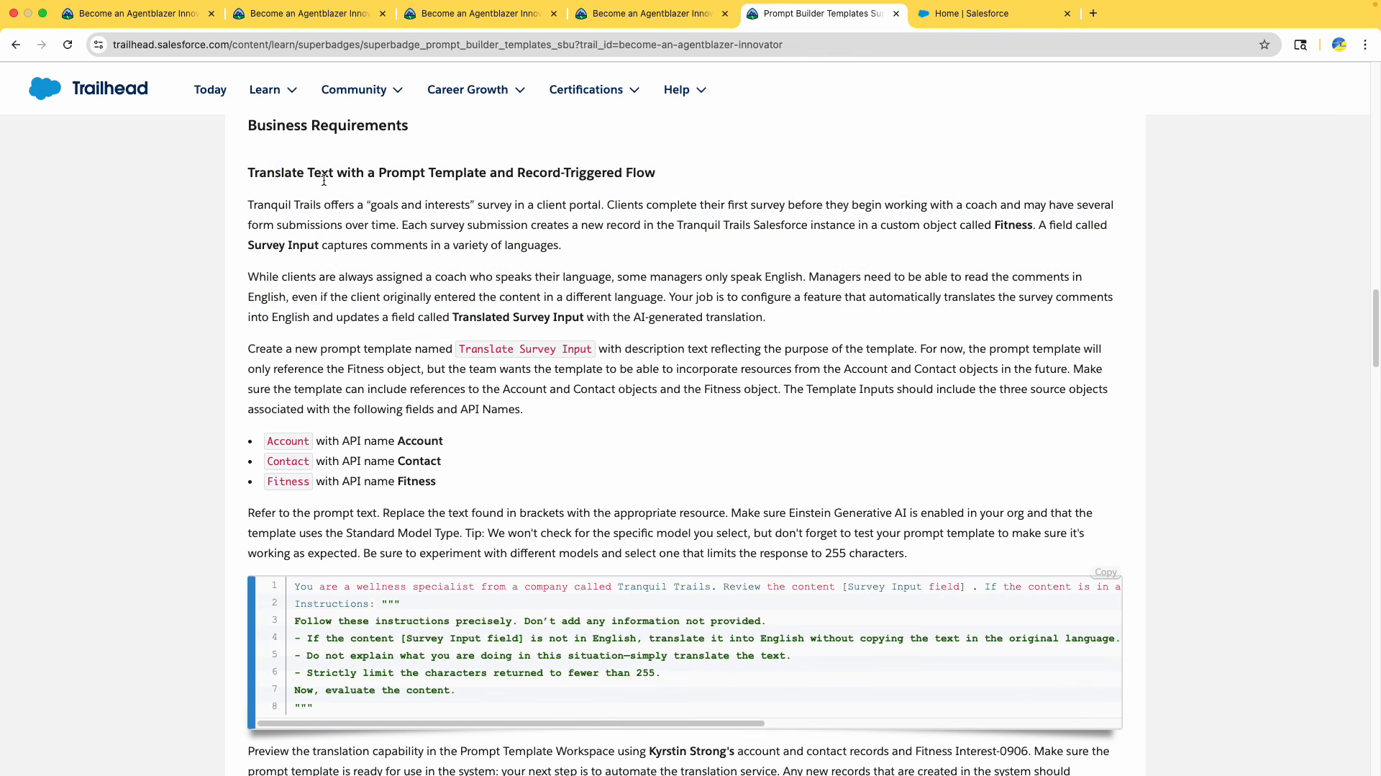
scroll(270, 173, "up", 1)
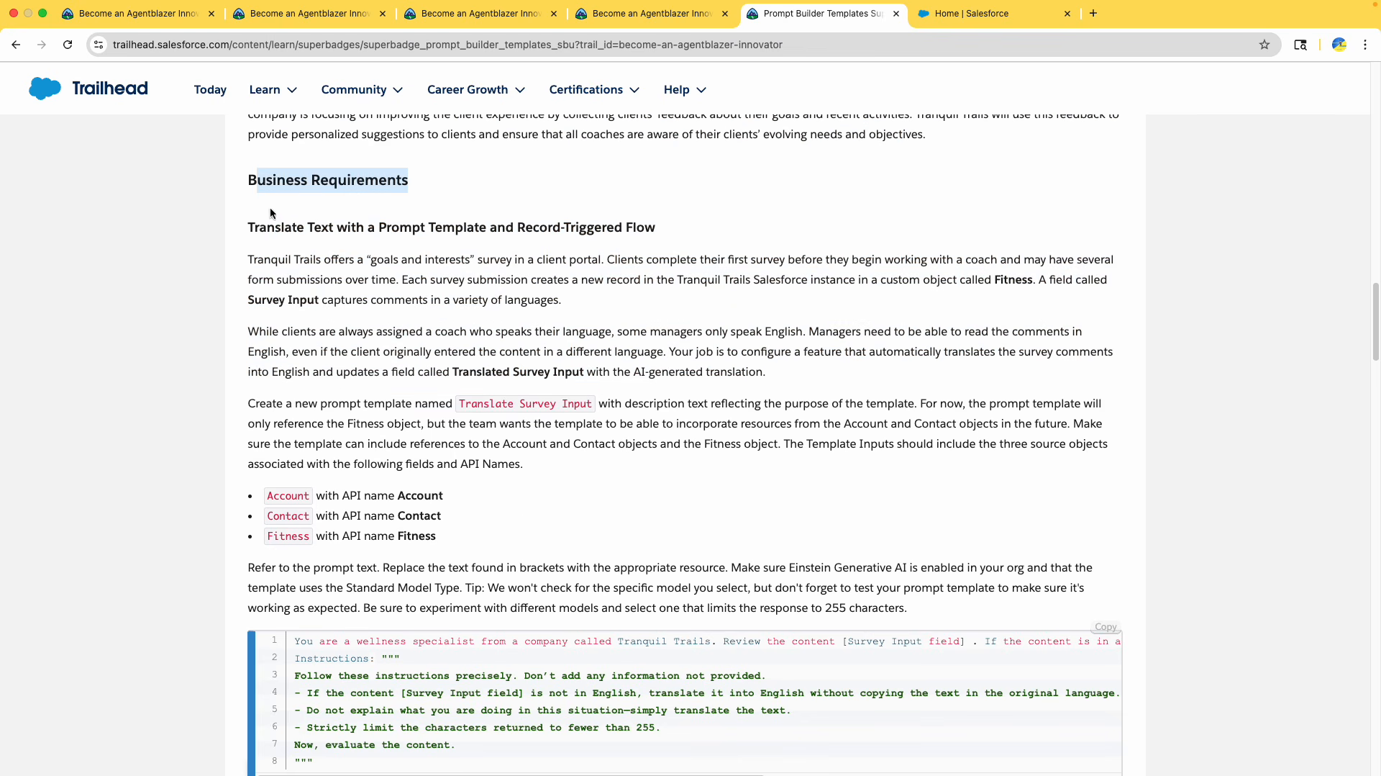
left_click_drag(238, 225, 702, 240)
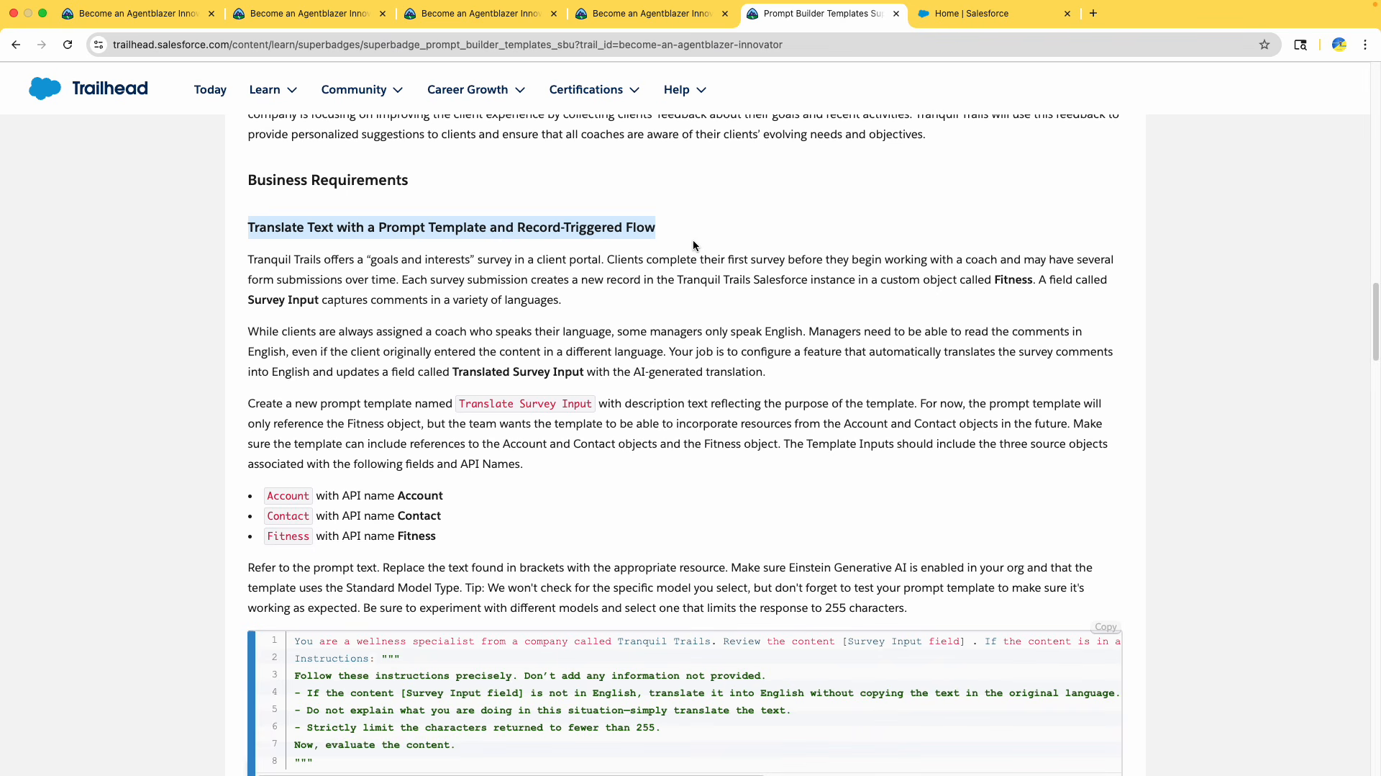
Review the superbadge's three challenges and select the title Translate Text with a Prompt Template and Record-Triggered Flow
scroll(693, 239, "down", 10)
scroll(693, 239, "down", 15)
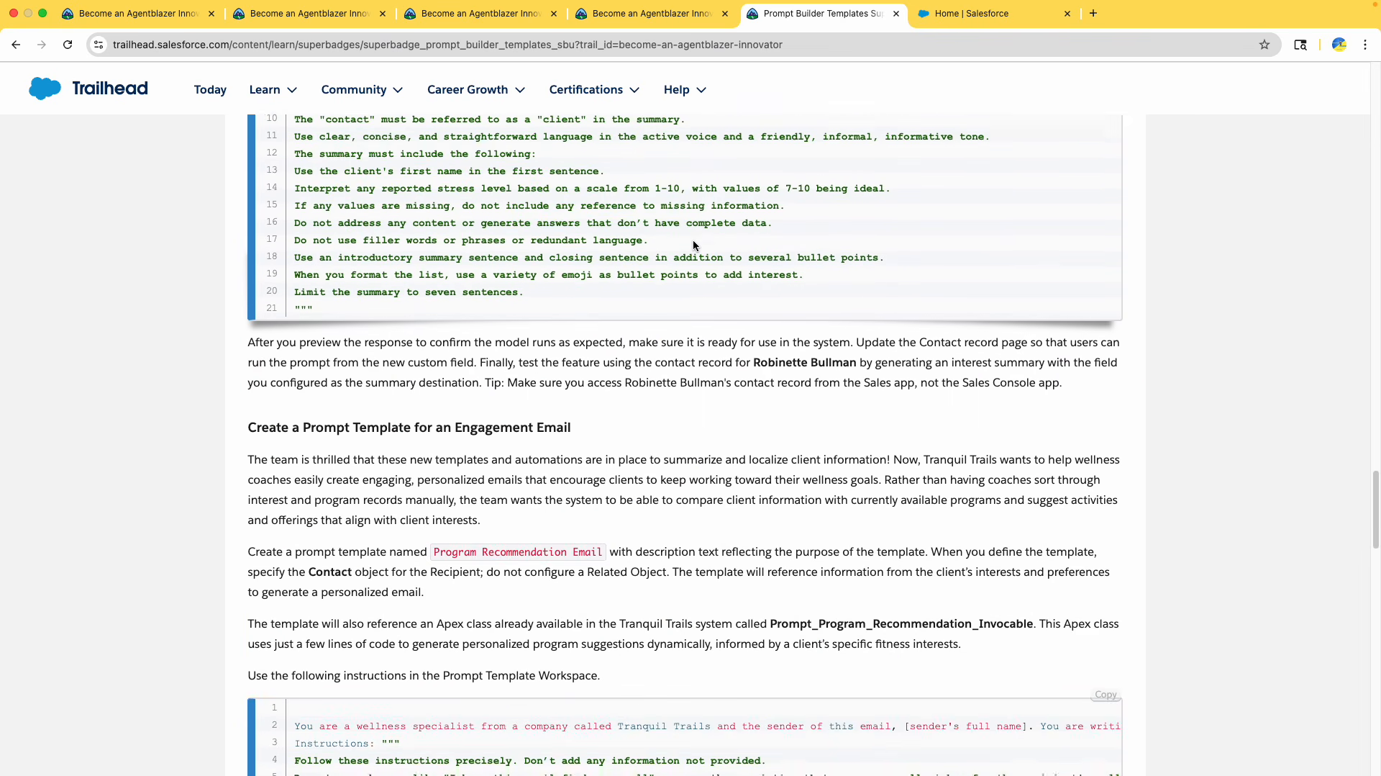
scroll(693, 242, "up", 1)
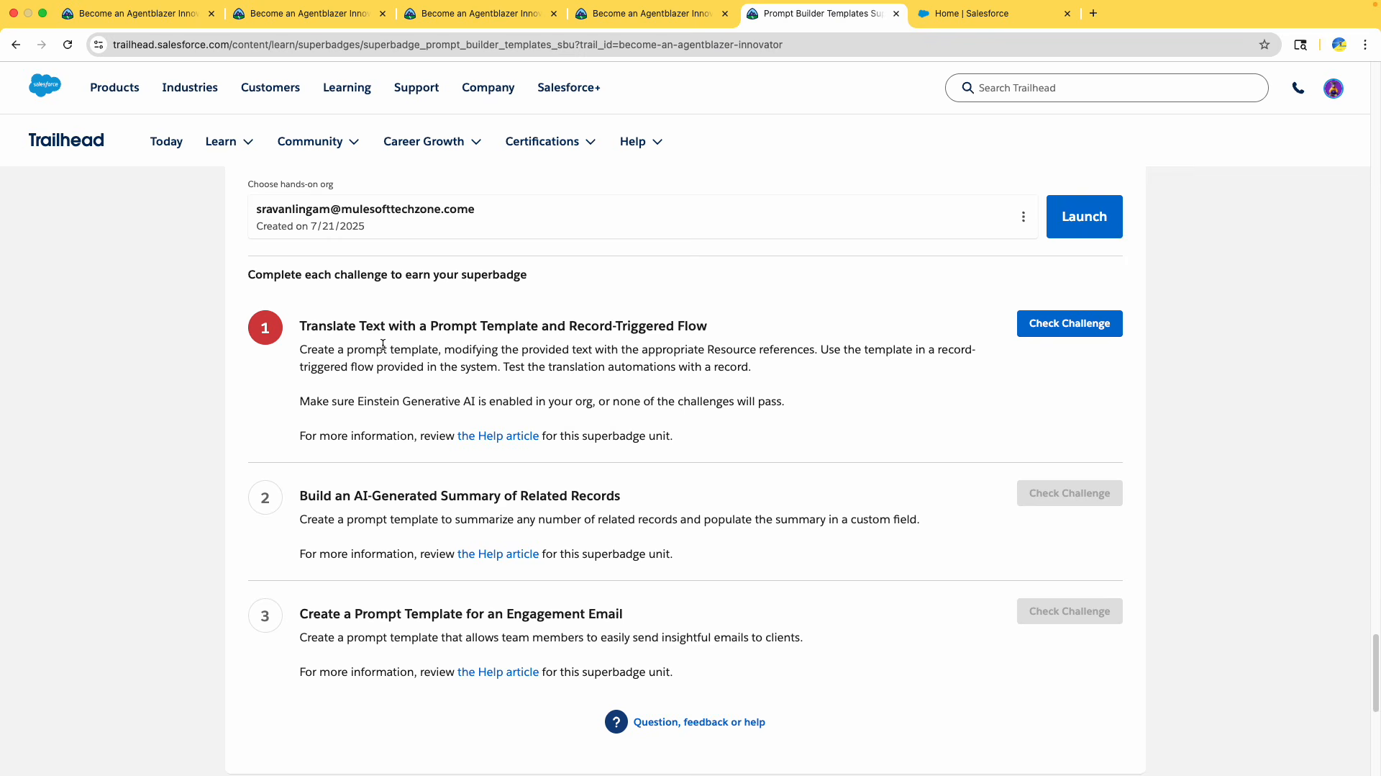
triple_click(335, 327)
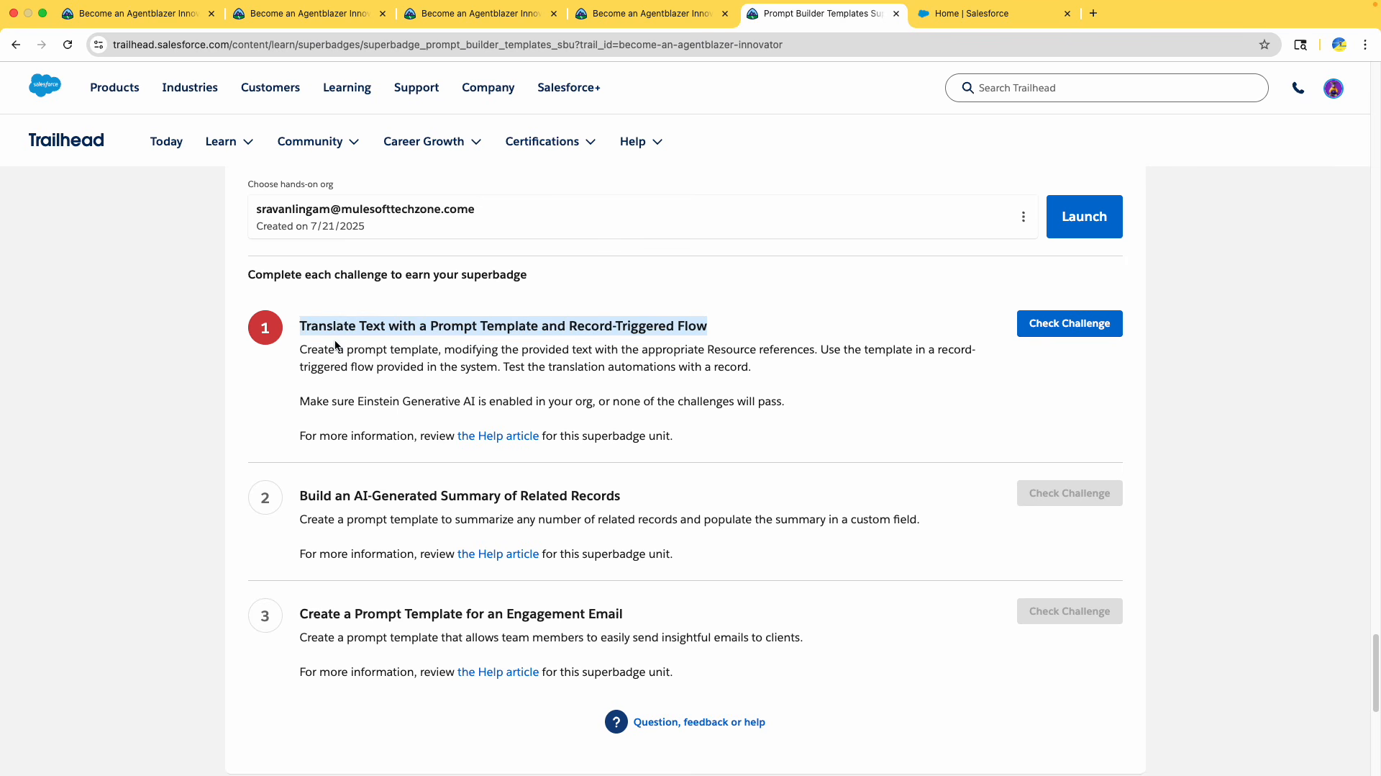
double_click(411, 497)
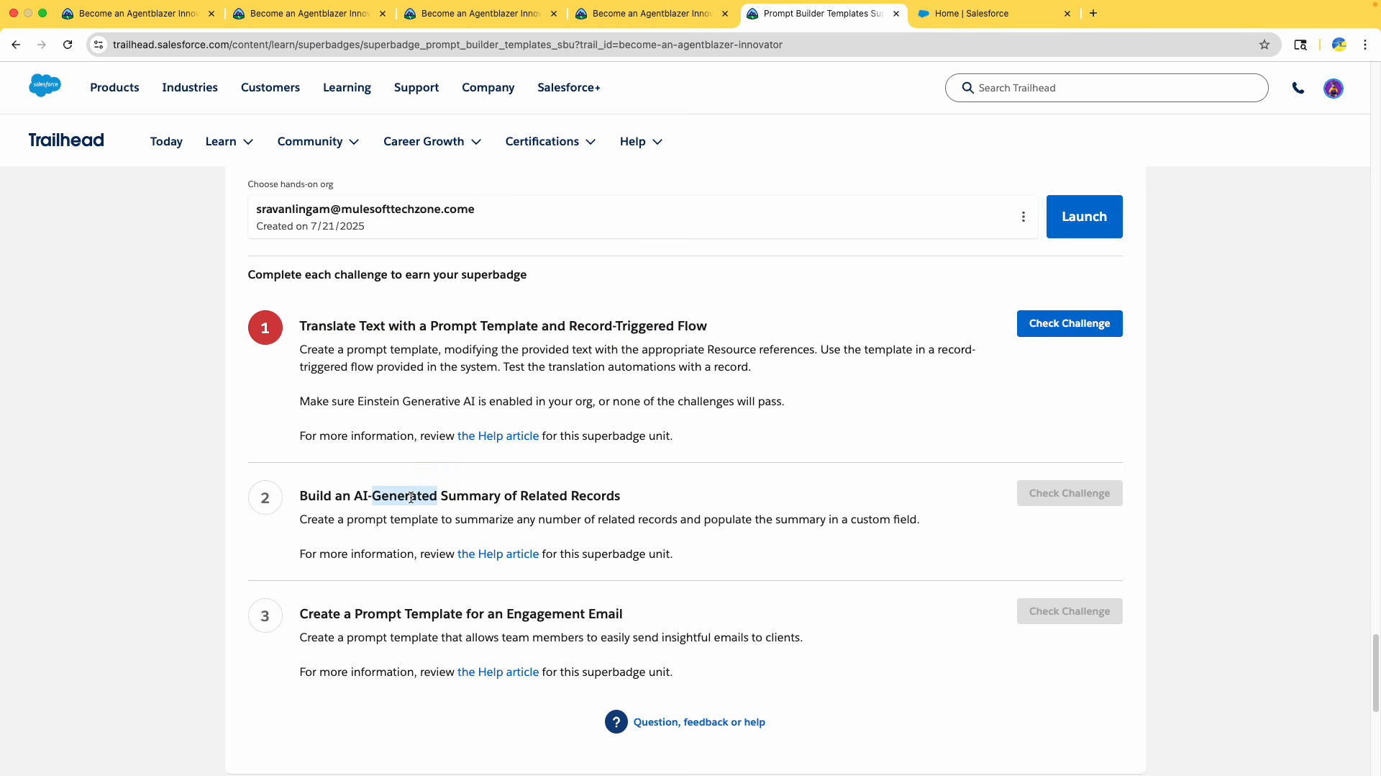
left_click(358, 496)
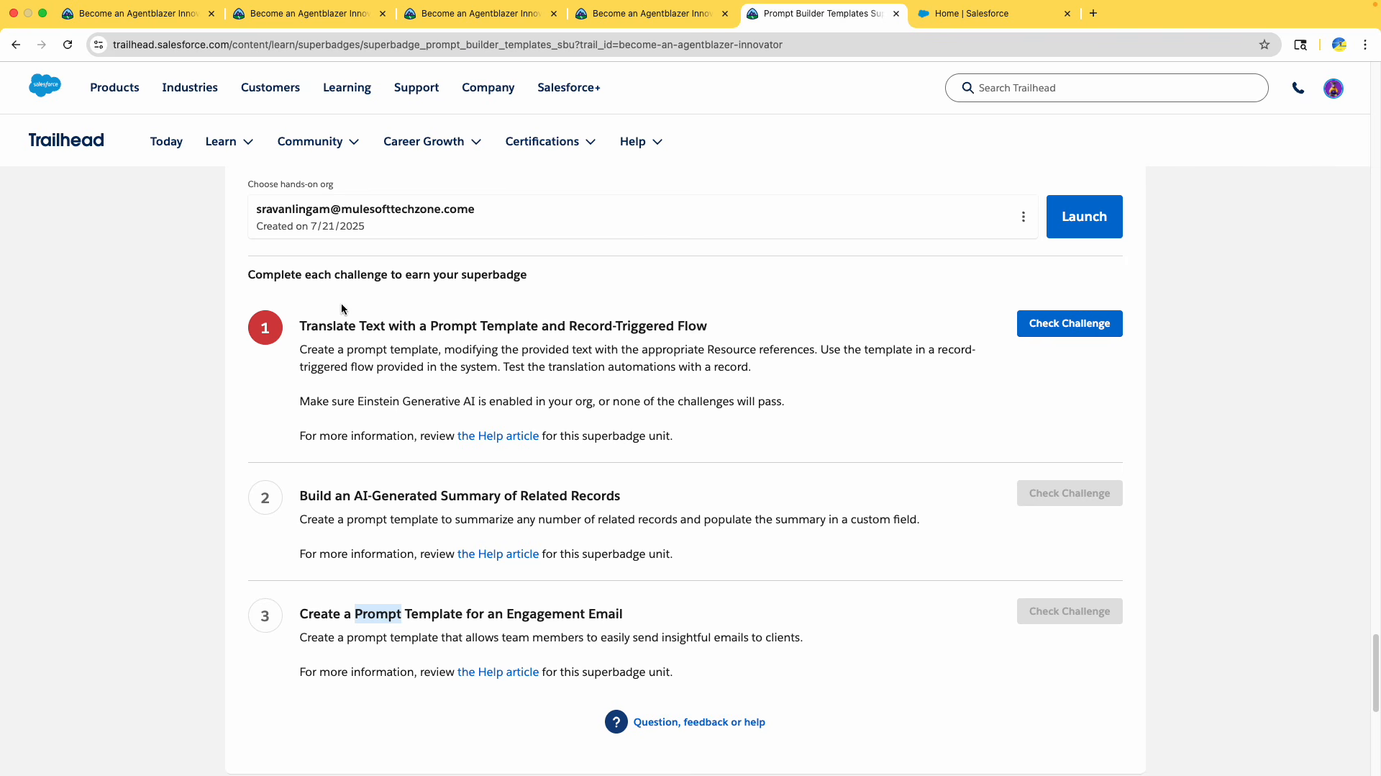
left_click_drag(302, 324, 717, 338)
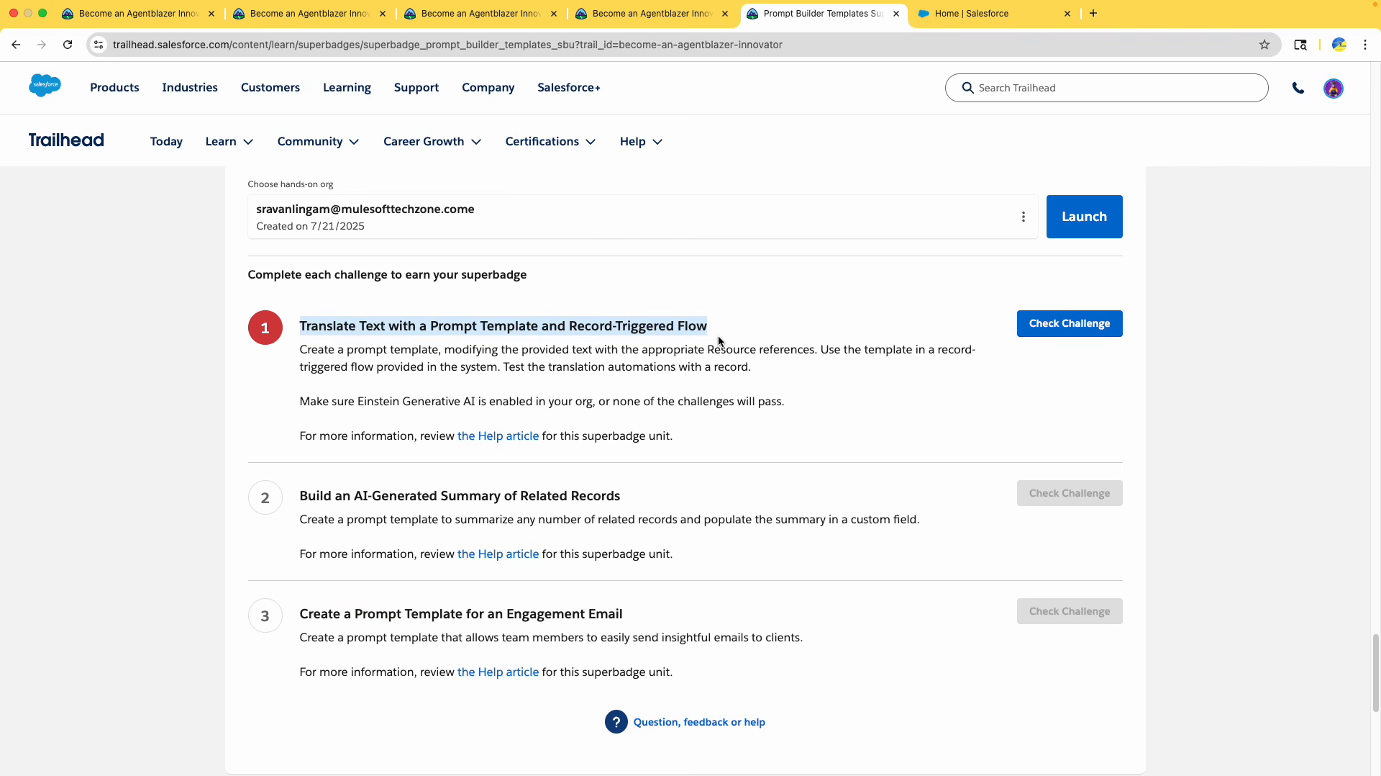
Find the first challenge's title in the page's requirements and select the prompt template name Translate Survey Input there
key("super+f")
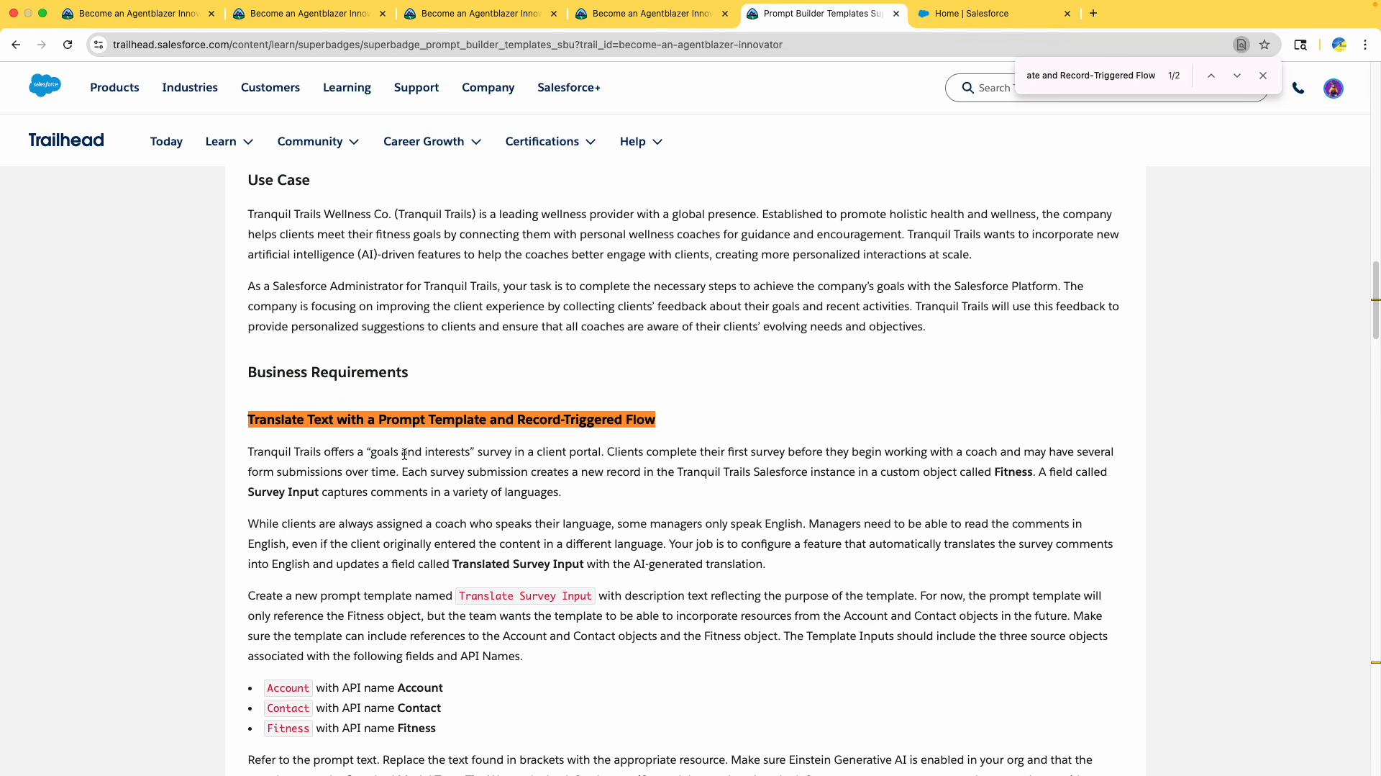
scroll(395, 466, "down", 5)
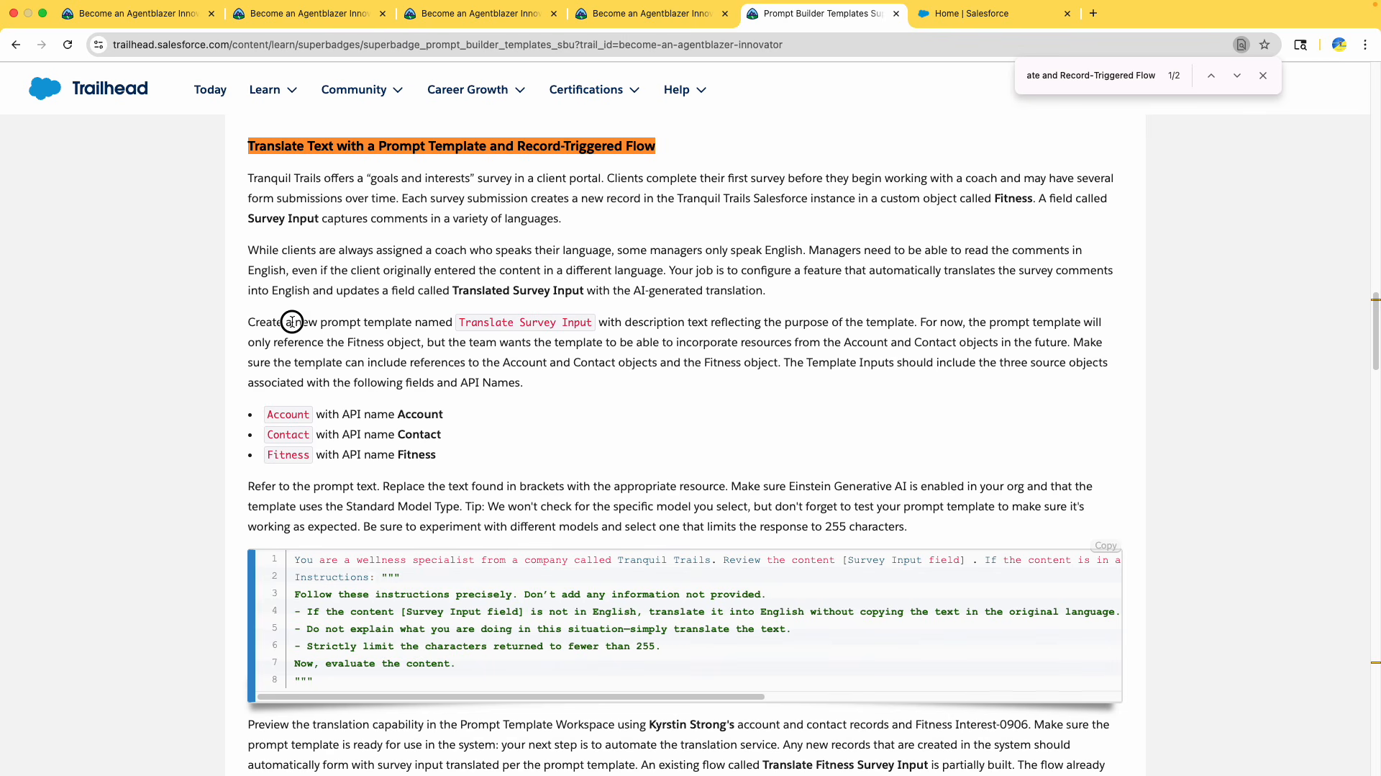
left_click_drag(290, 323, 469, 324)
double_click(480, 328)
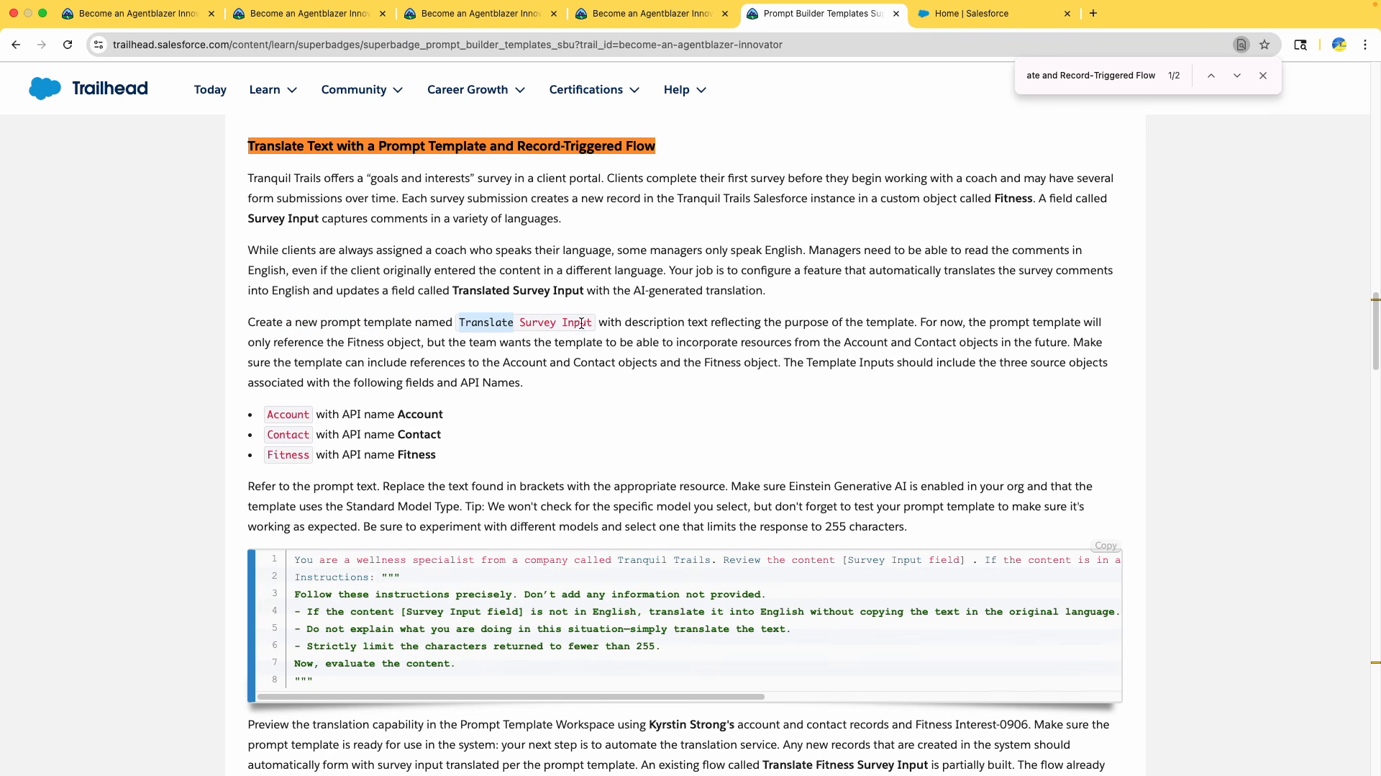
left_click_drag(596, 323, 457, 324)
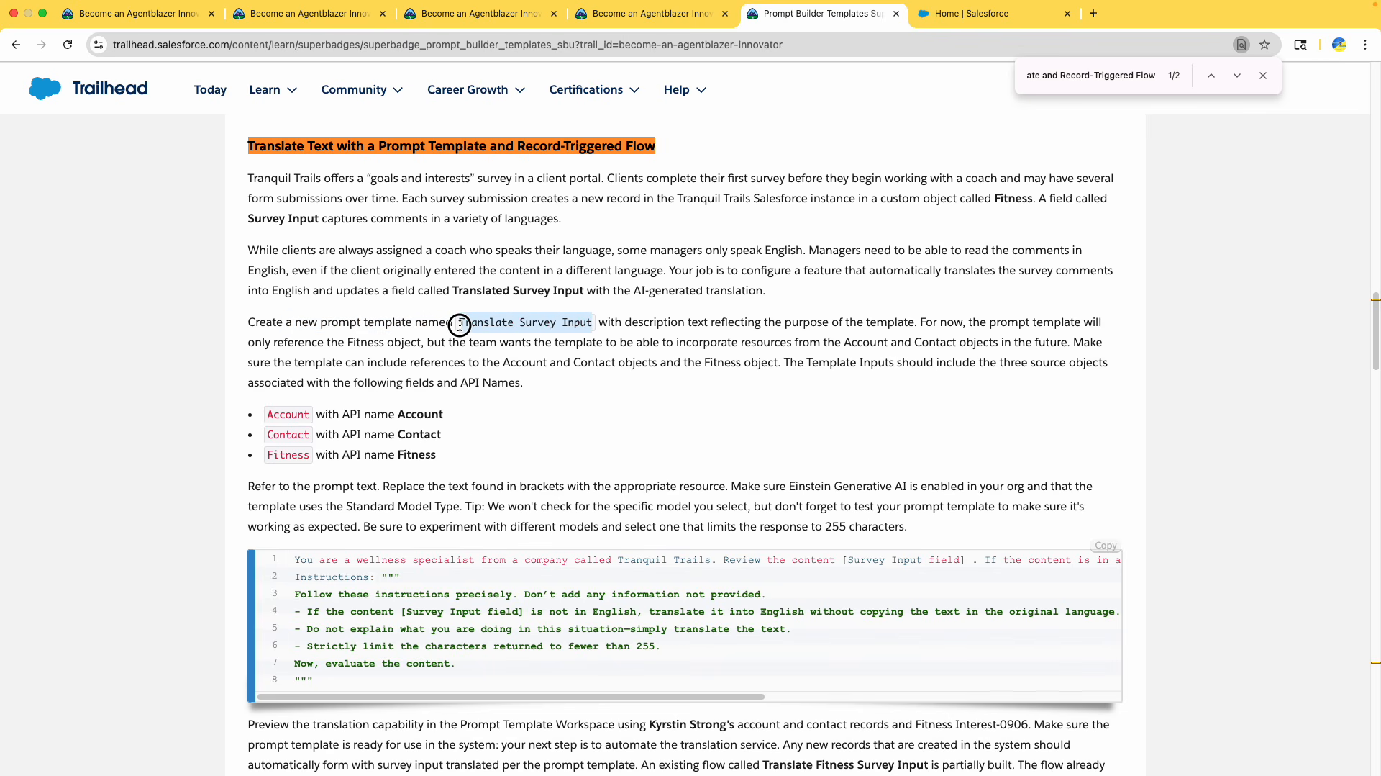
Switch to the org's Setup, search for the generative AI settings and open Einstein Setup to check its options
left_click(938, 15)
left_click(77, 150)
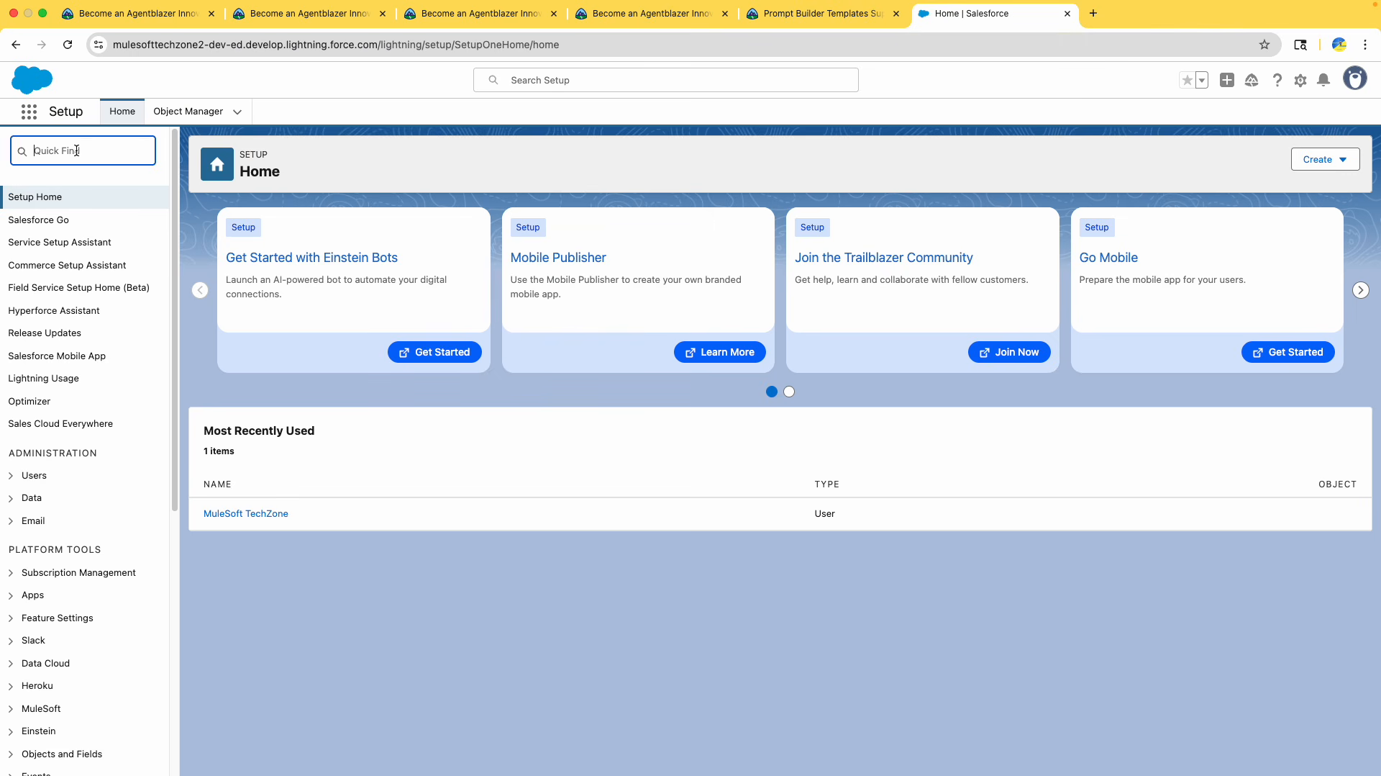
type("pro")
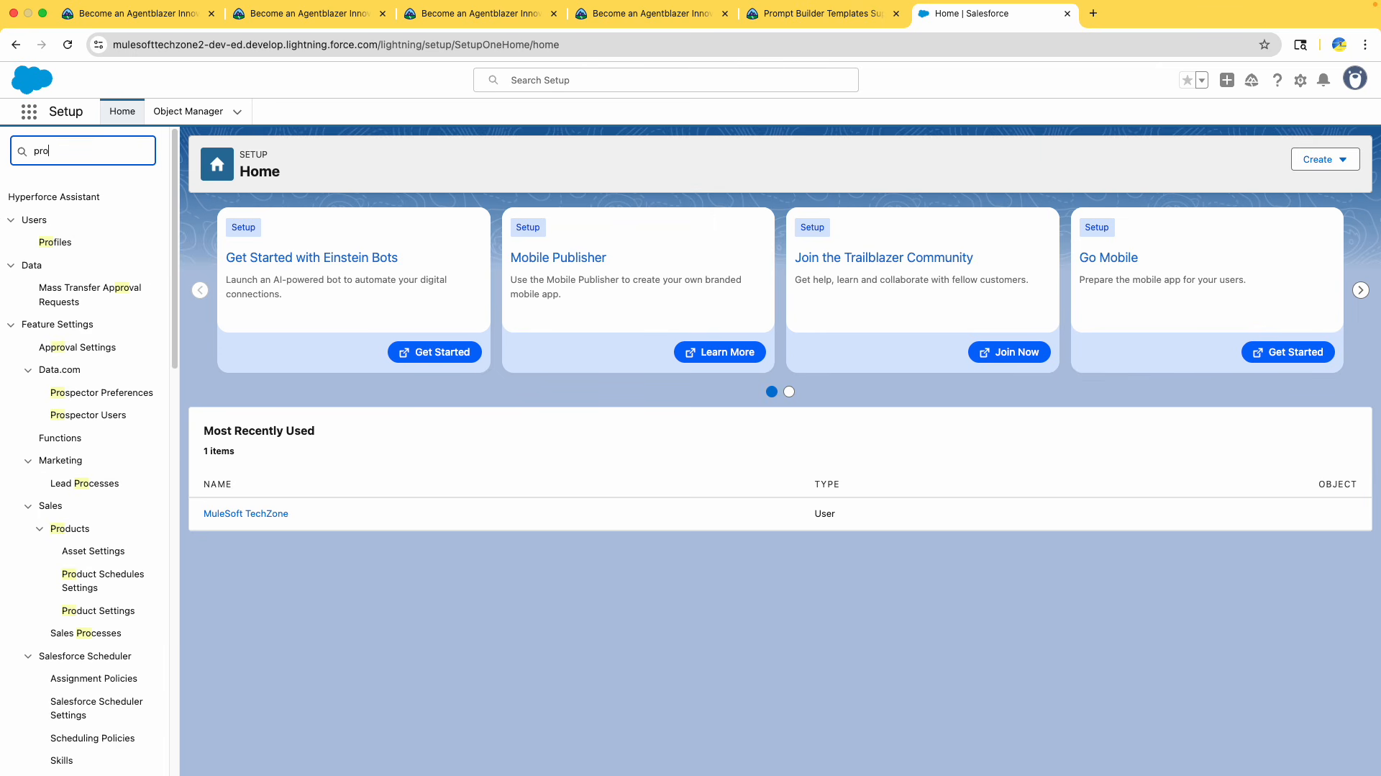
type("mp")
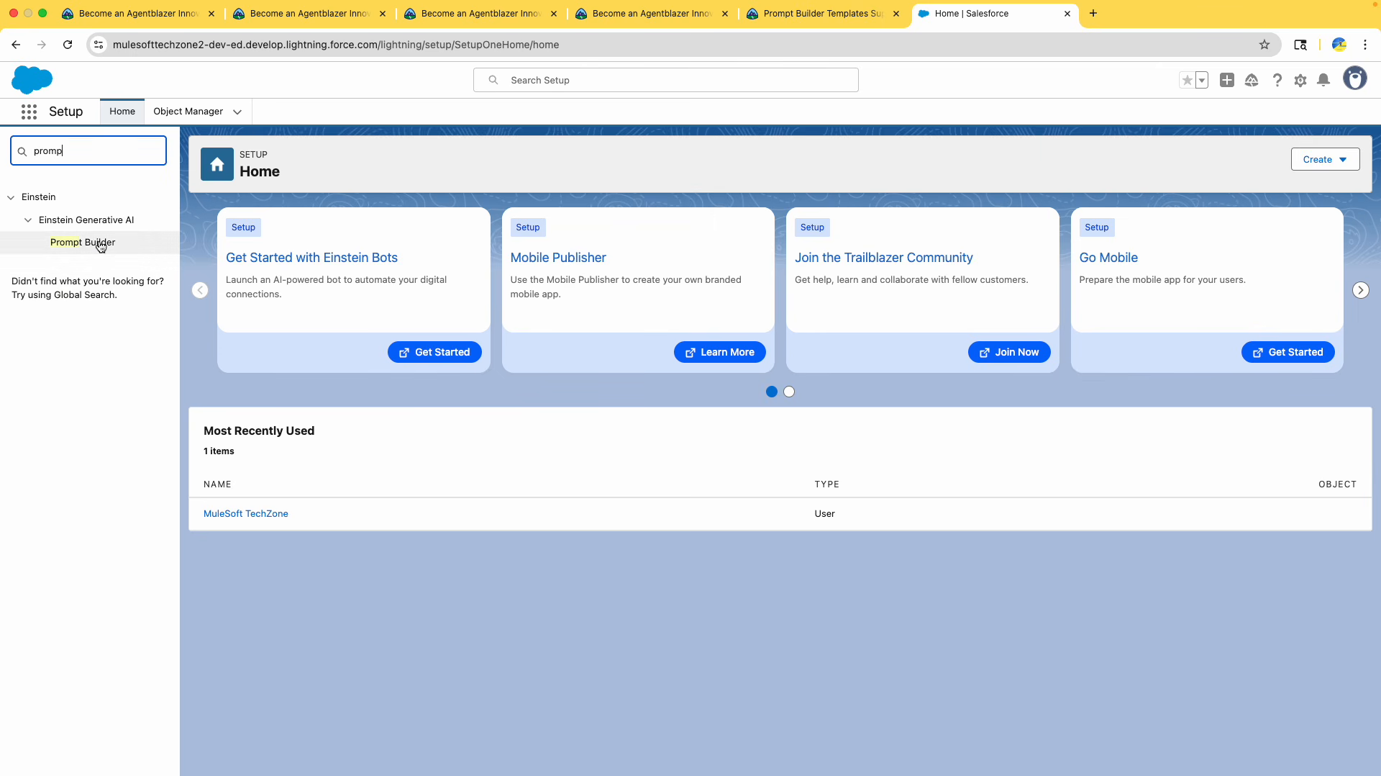
double_click(78, 151)
type("Genera")
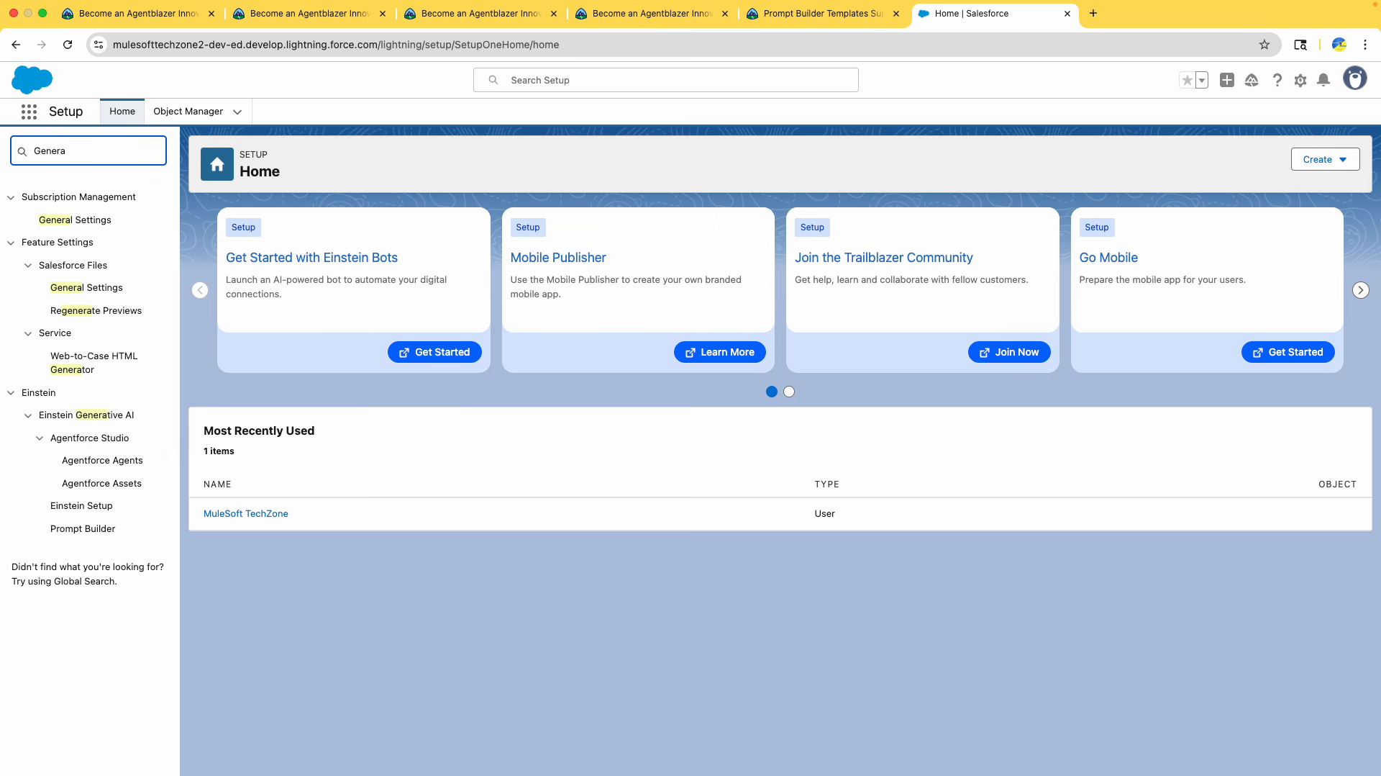
left_click(100, 507)
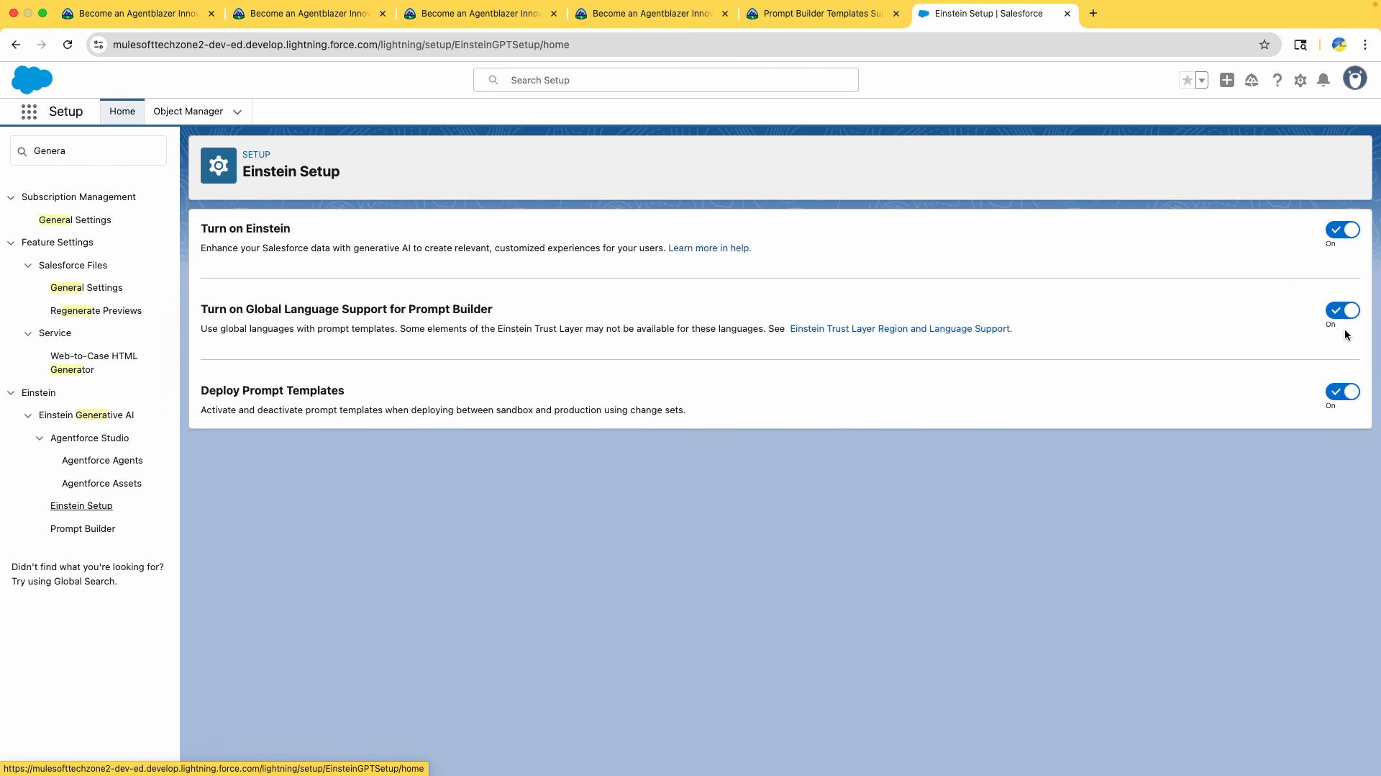
Reload the Einstein Setup page, then search Setup for "prompt" and open Prompt Builder
left_click(68, 45)
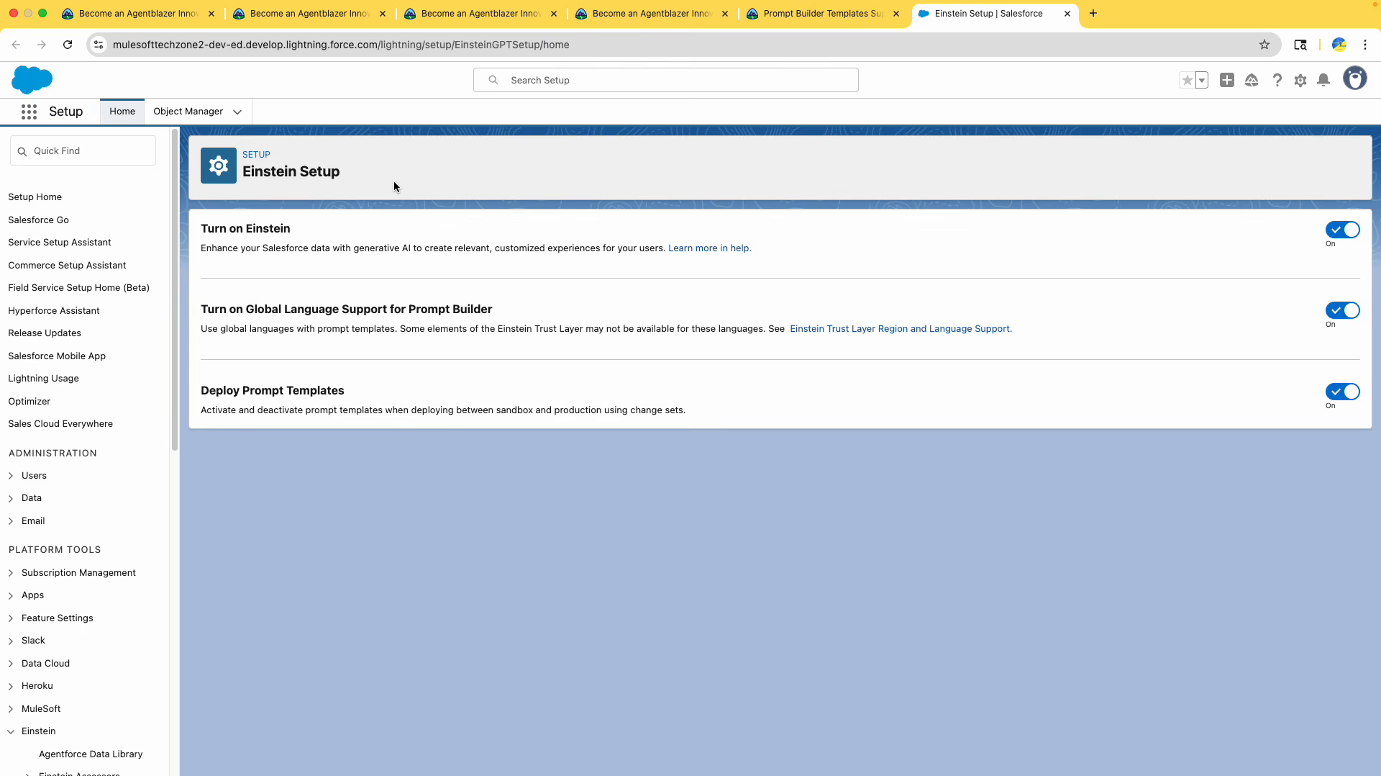
left_click(82, 154)
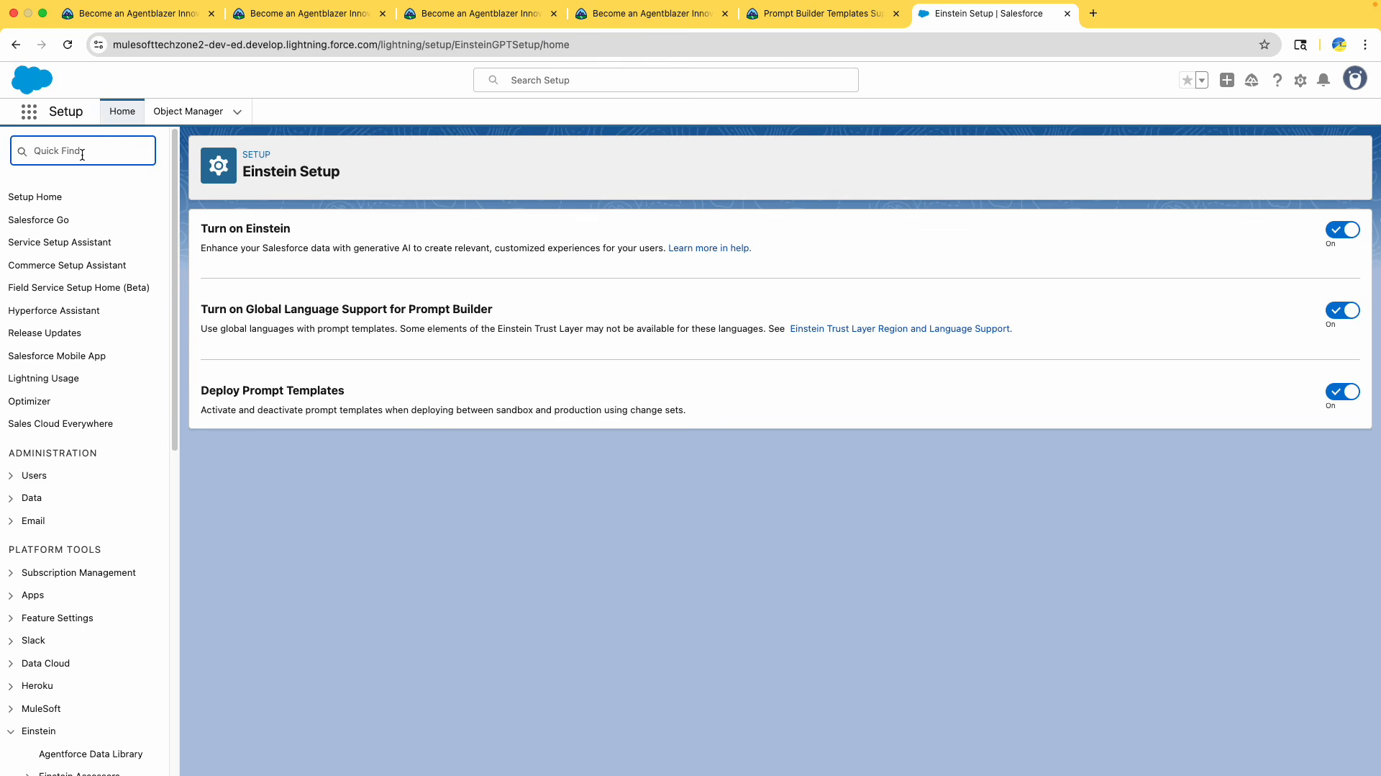
type("prompt")
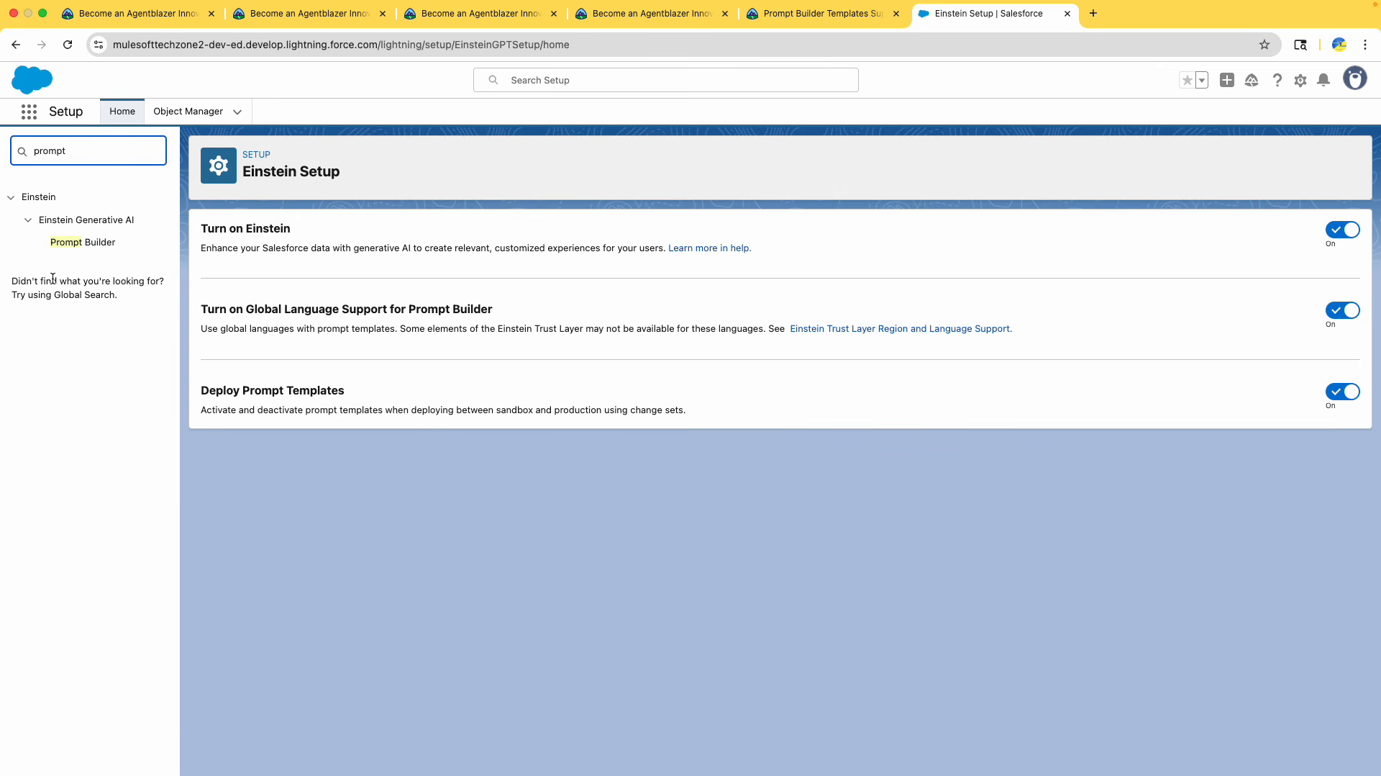
left_click(83, 241)
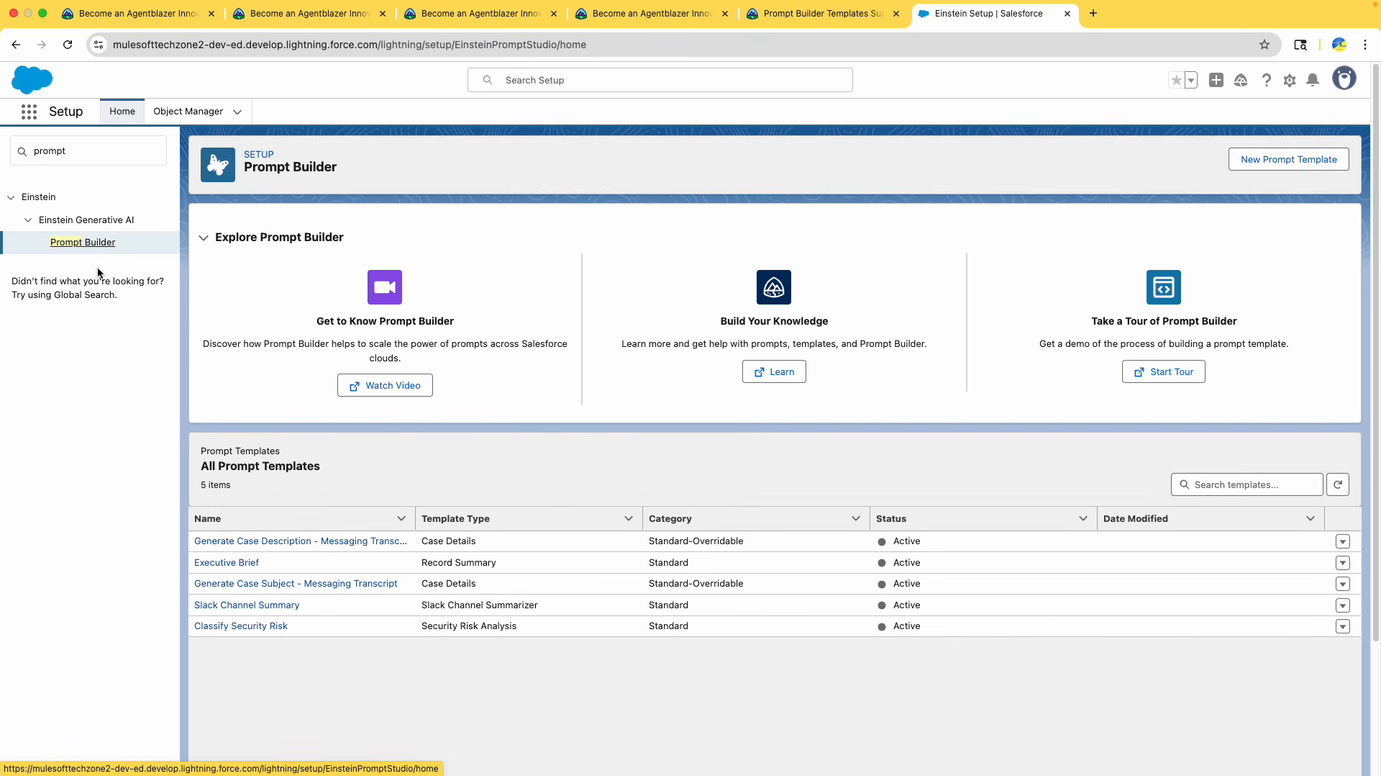
Start a new prompt template in Prompt Builder and set its template type to Flex
left_click(813, 13)
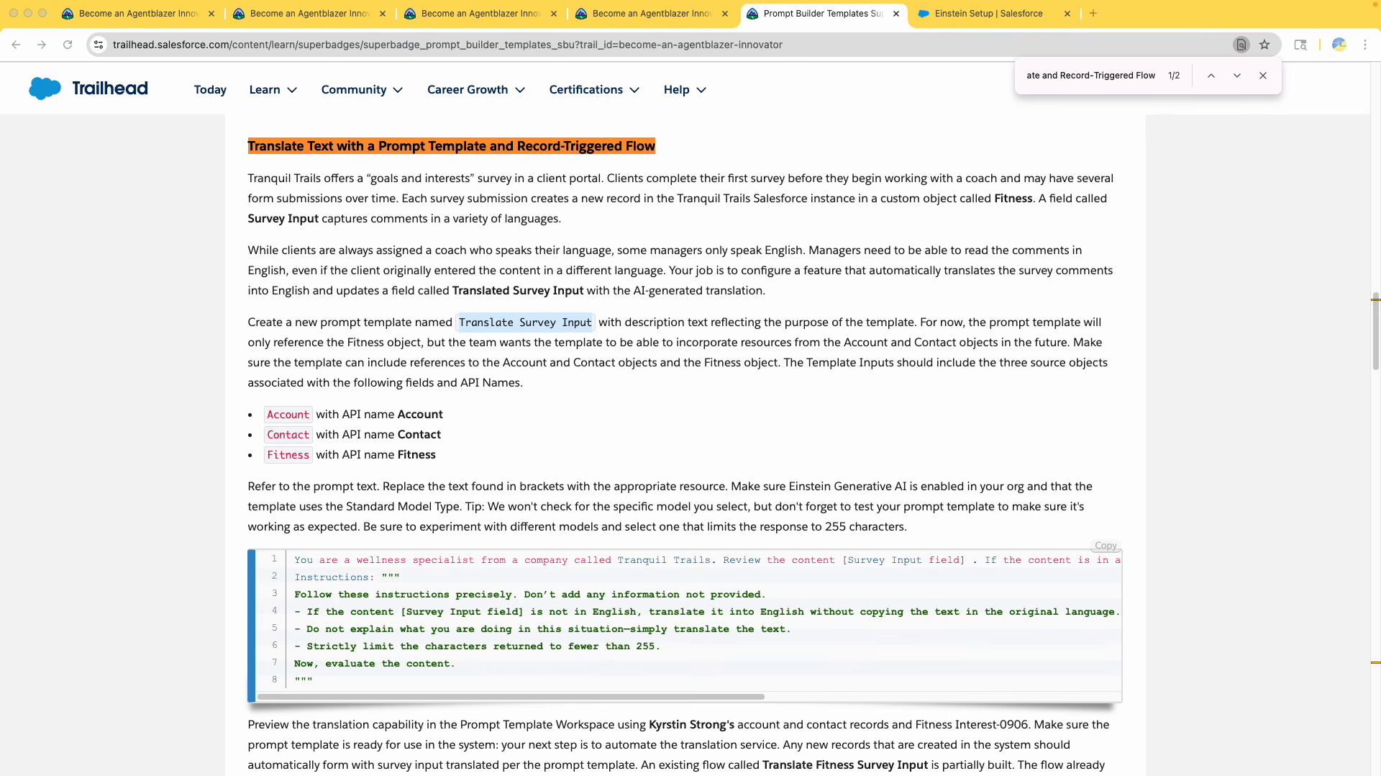
left_click(935, 22)
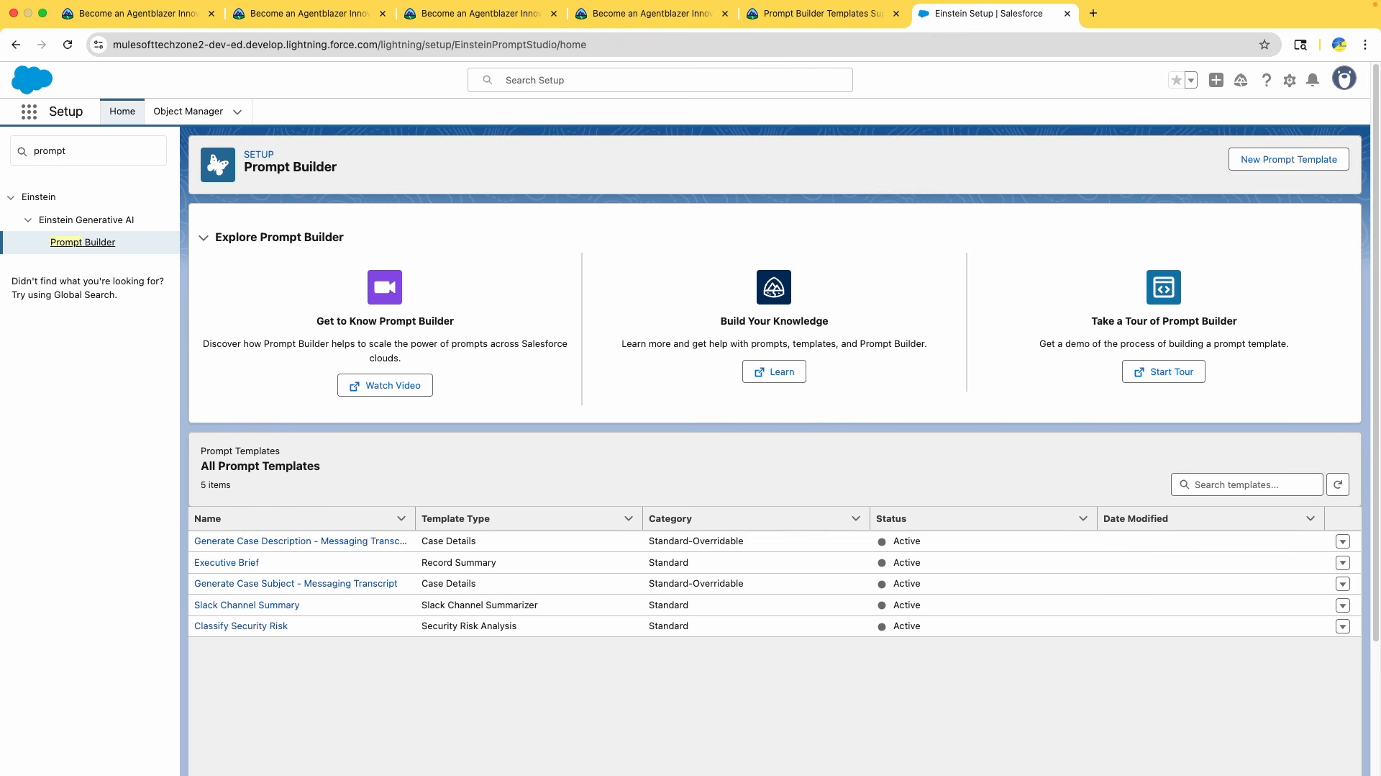
left_click(1266, 160)
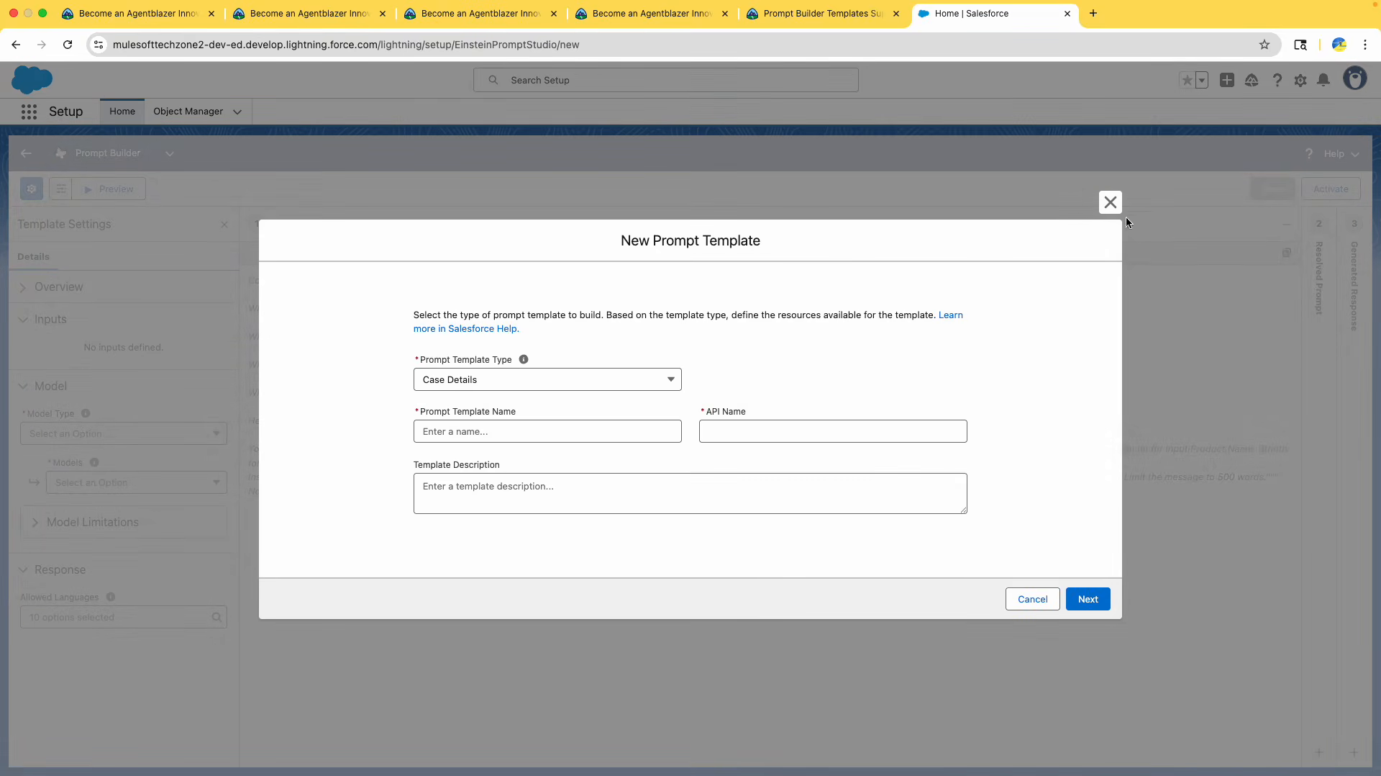
left_click(503, 383)
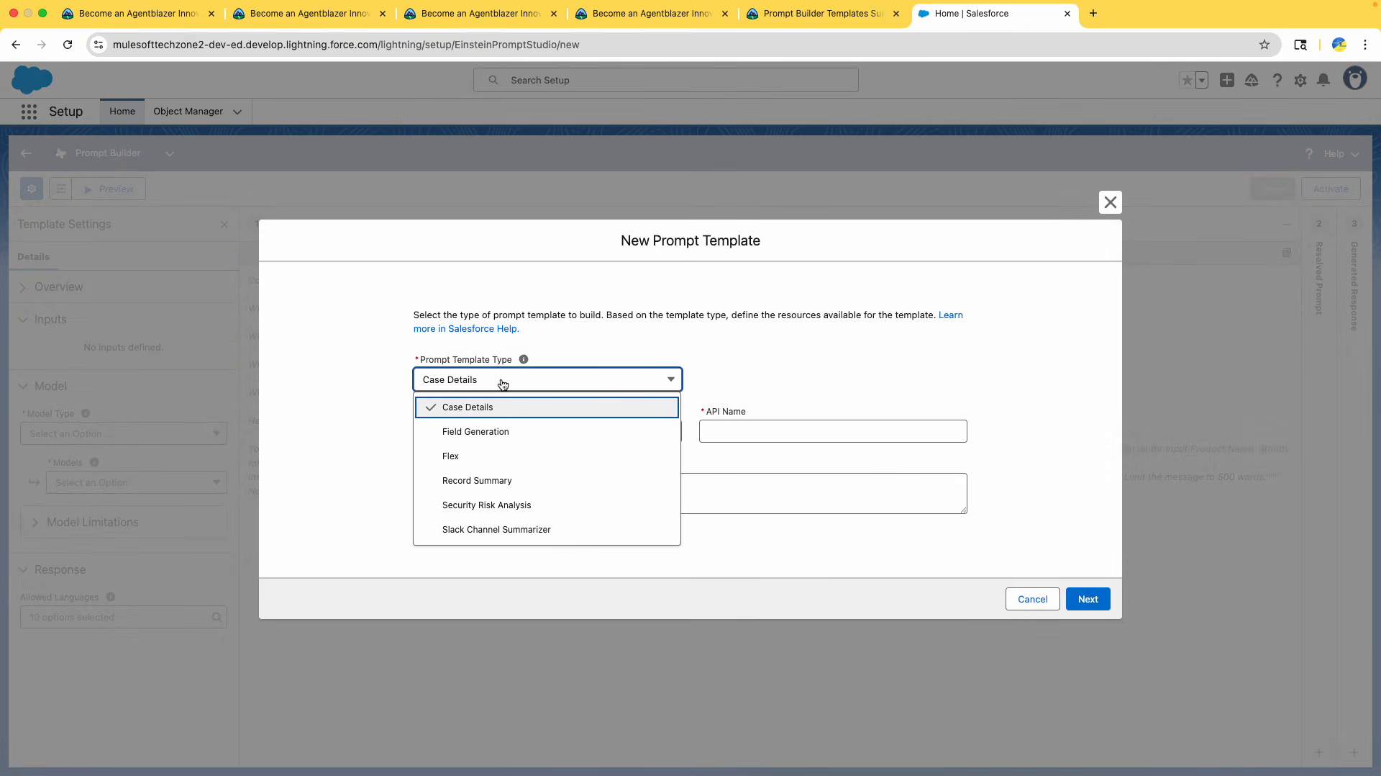
left_click(470, 457)
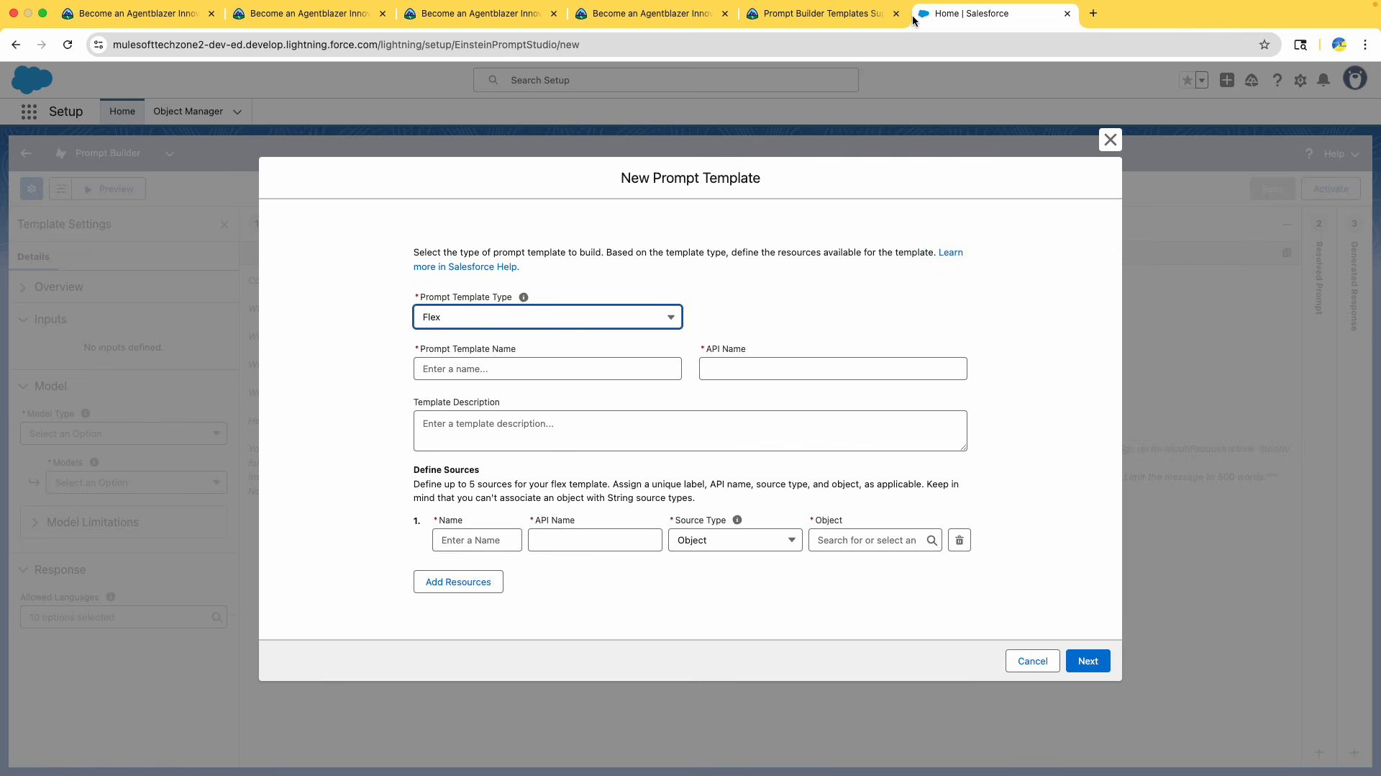
Search the superbadge page for "flex" and examine which prompt template types have to be configured
left_click(820, 13)
key("super+f")
type("flex")
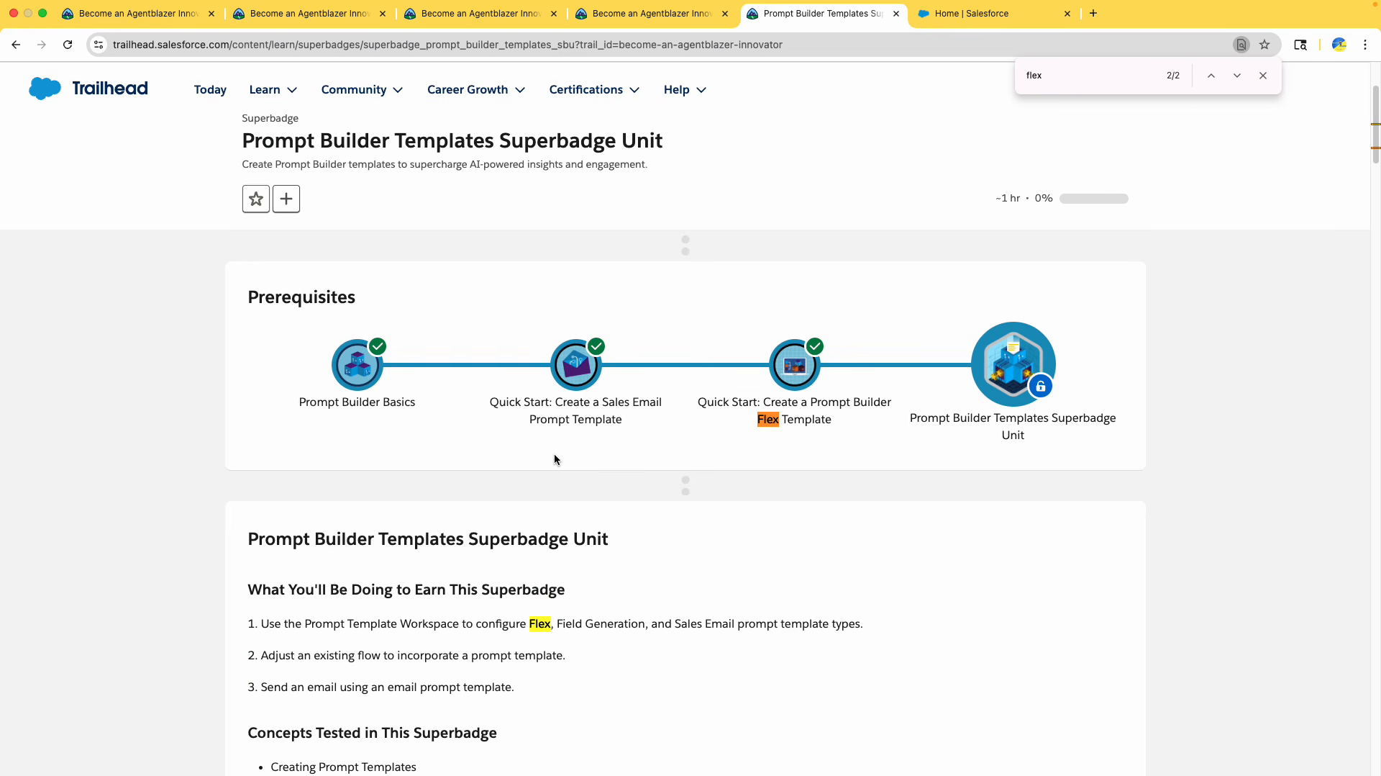
key("Return")
left_click_drag(277, 590, 663, 612)
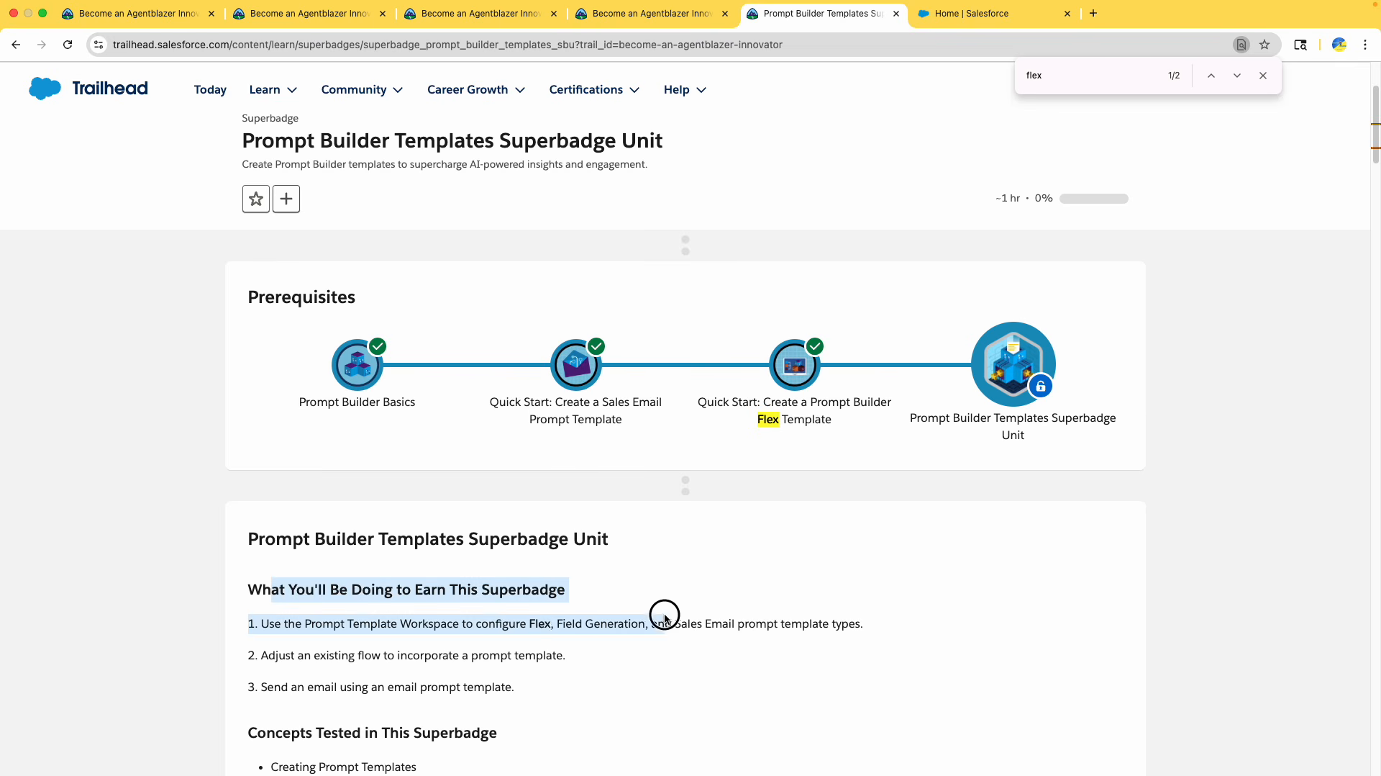
left_click(302, 640)
left_click_drag(315, 623, 508, 628)
double_click(509, 627)
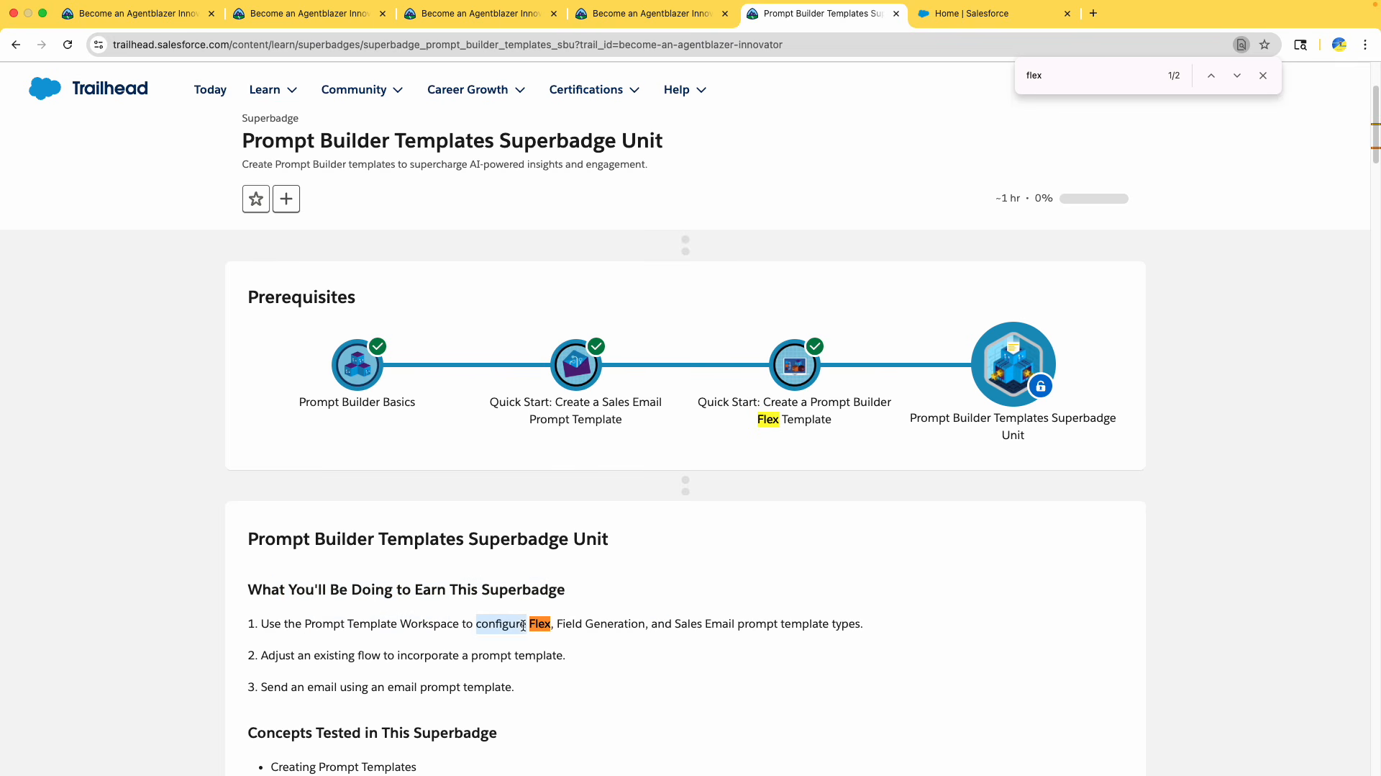
double_click(533, 625)
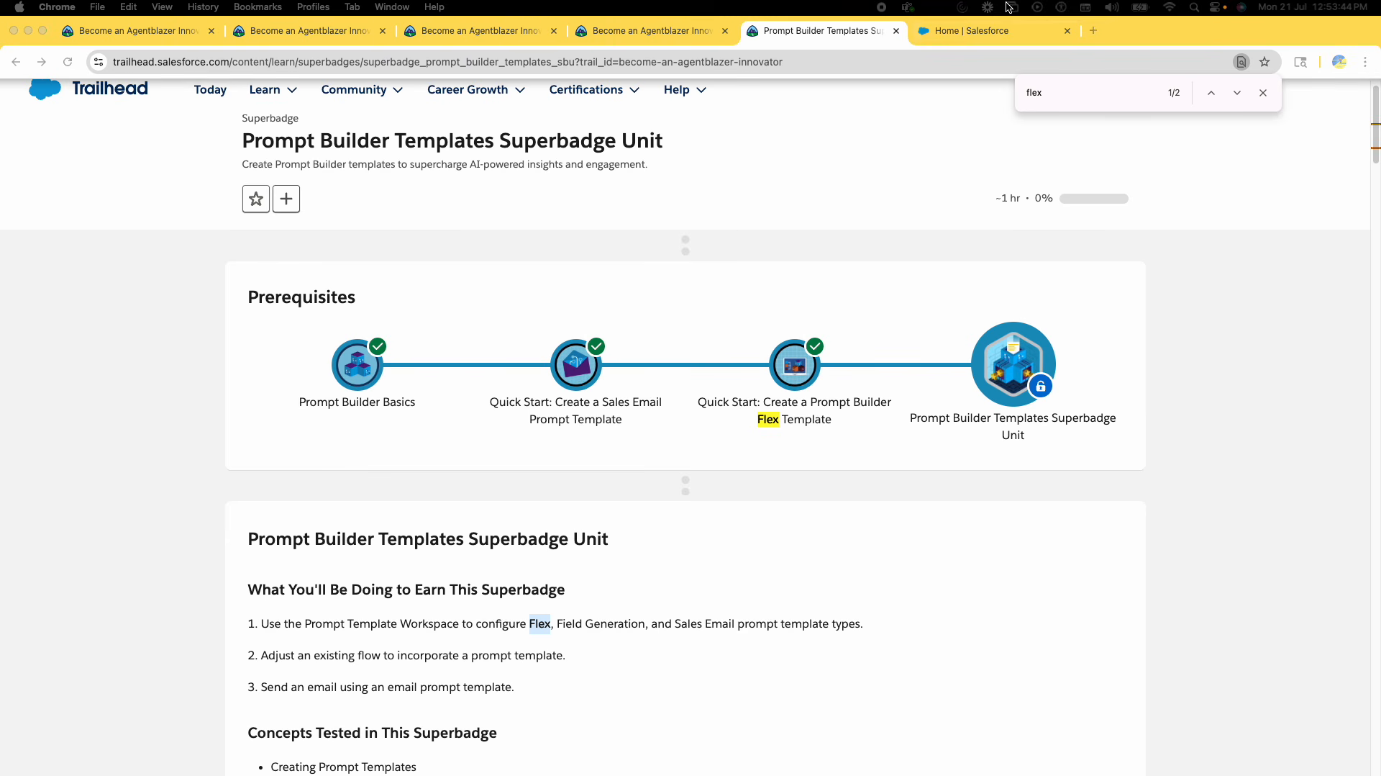
Copy the name Translate Survey Input from the translation challenge's requirements on the superbadge page
left_click(941, 29)
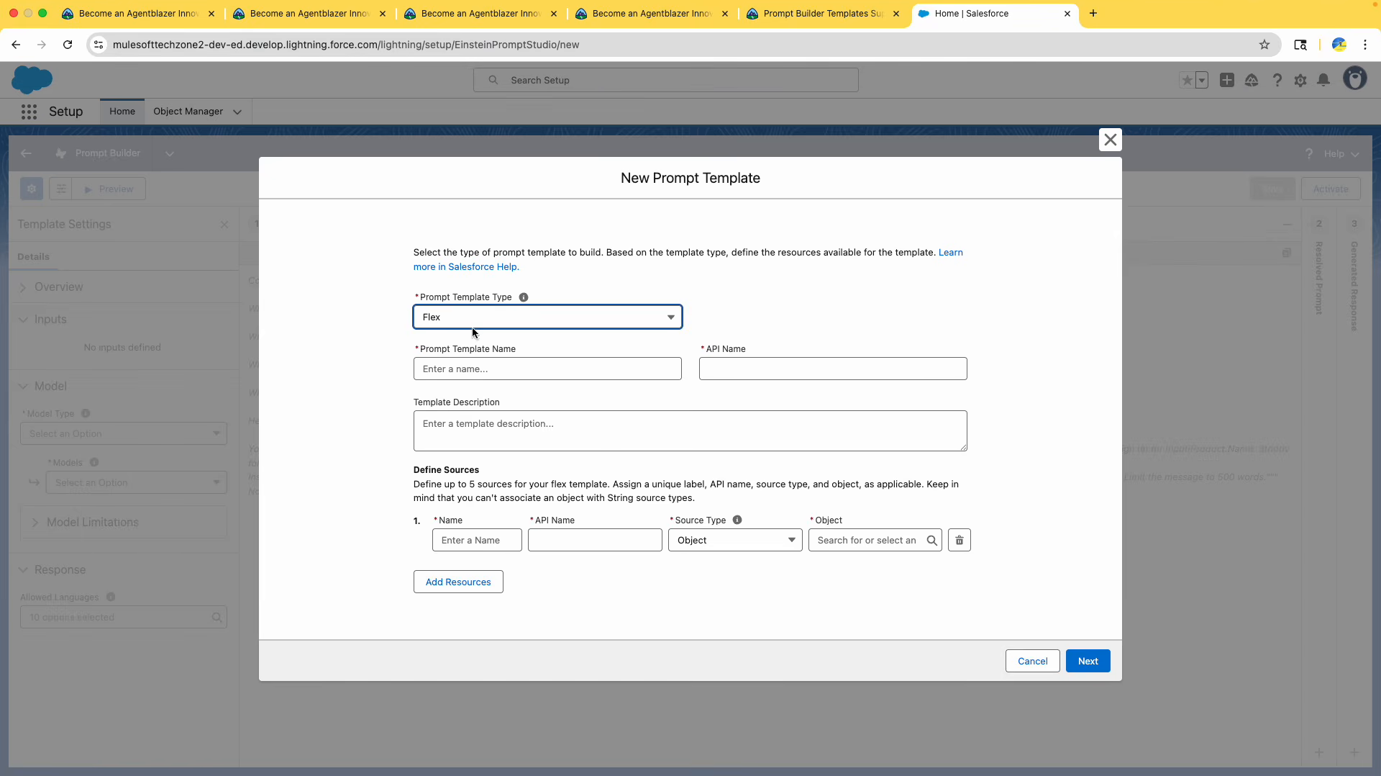
left_click(464, 370)
left_click(827, 14)
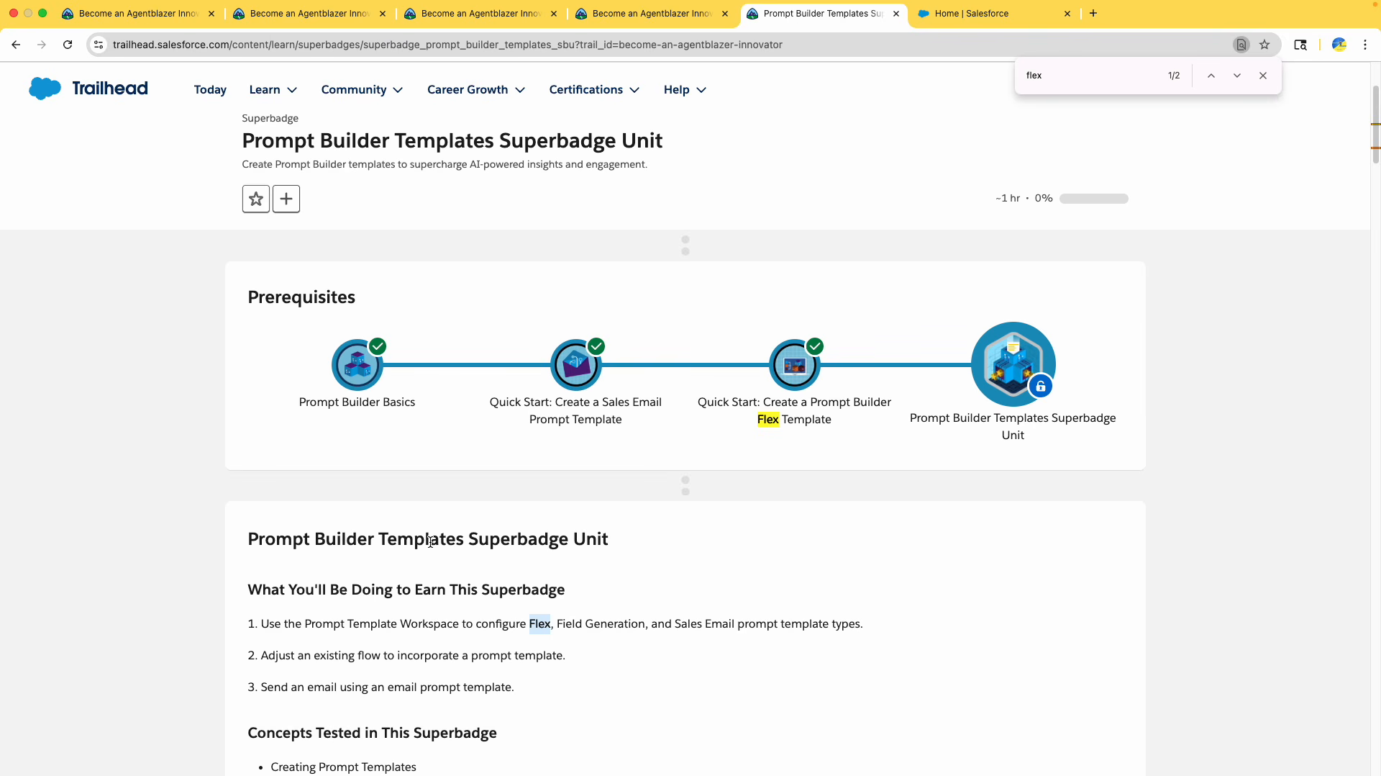
scroll(431, 543, "down", 20)
scroll(431, 543, "down", 15)
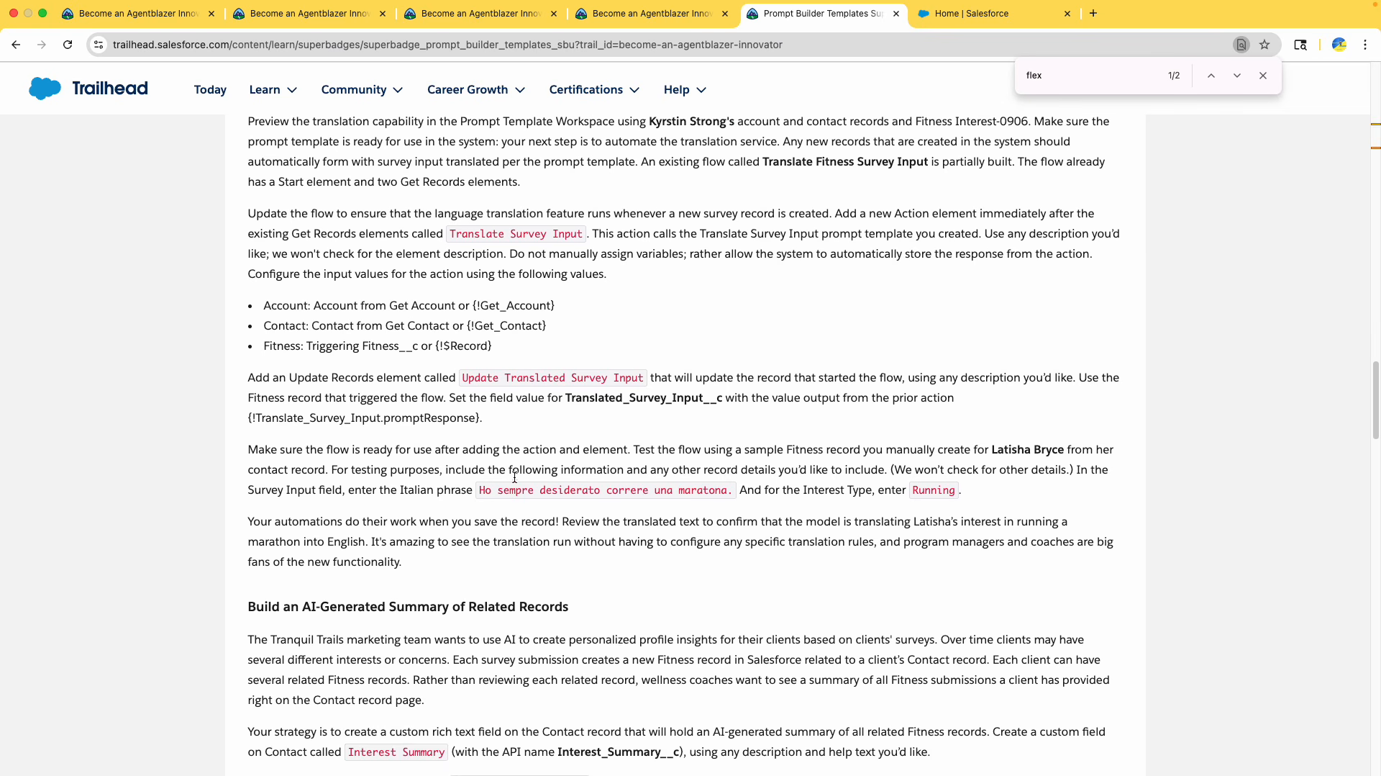
scroll(514, 477, "down", 15)
scroll(575, 488, "up", 10)
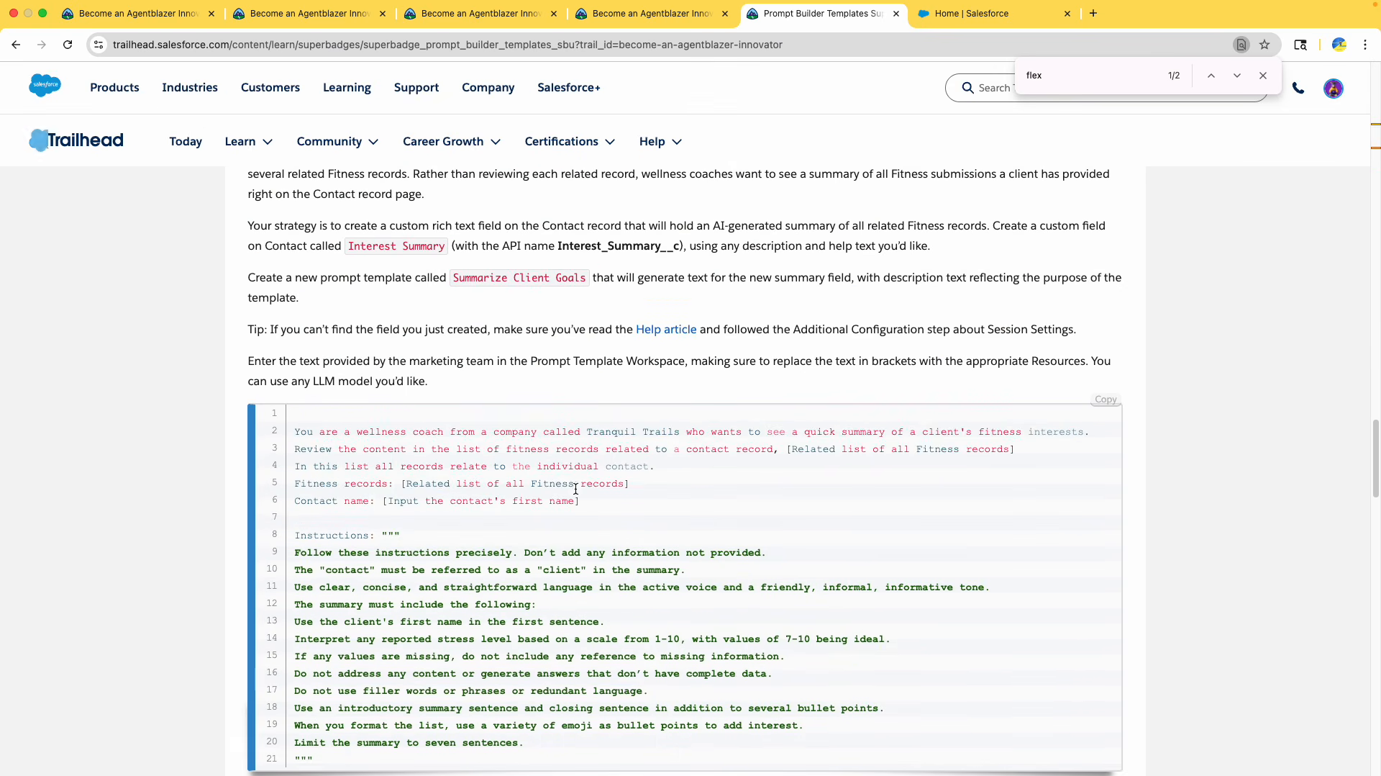
scroll(576, 488, "up", 8)
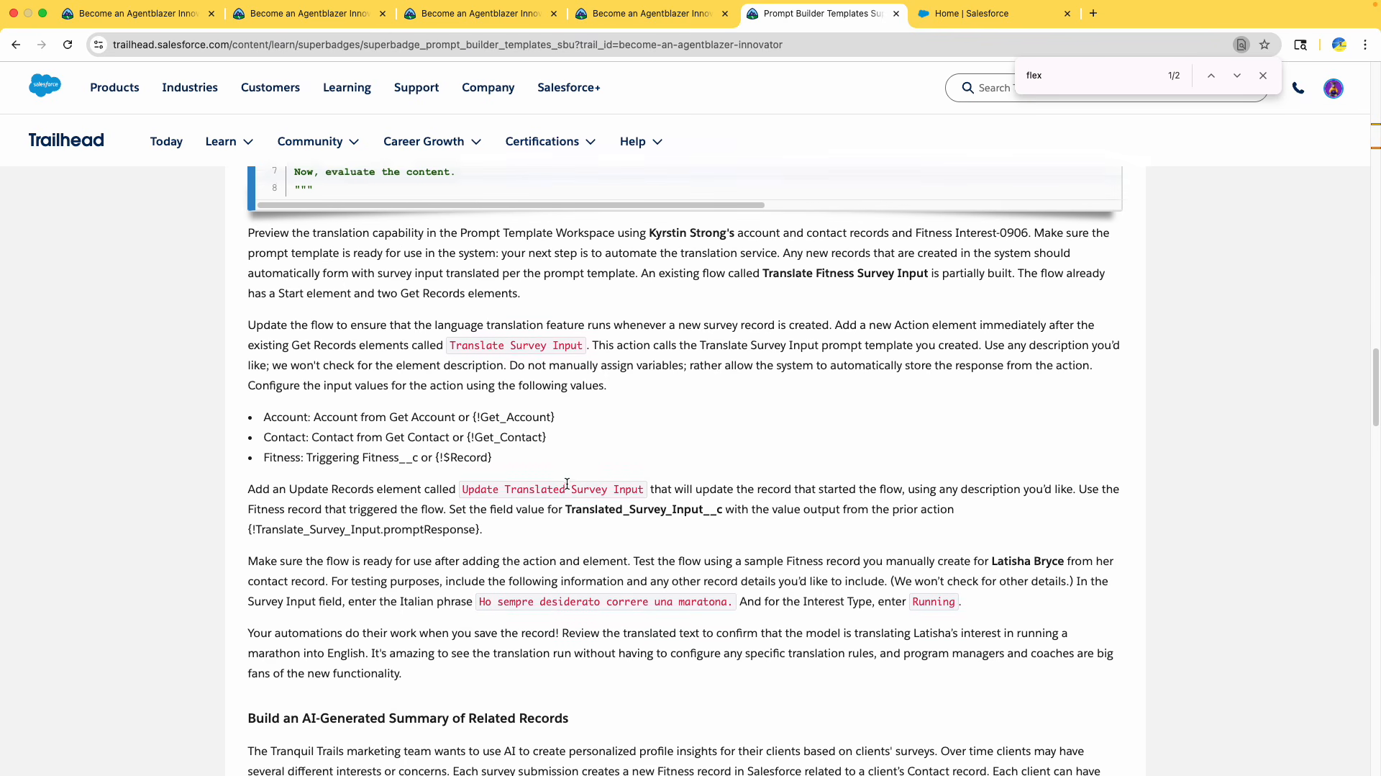
scroll(567, 484, "up", 2)
double_click(471, 410)
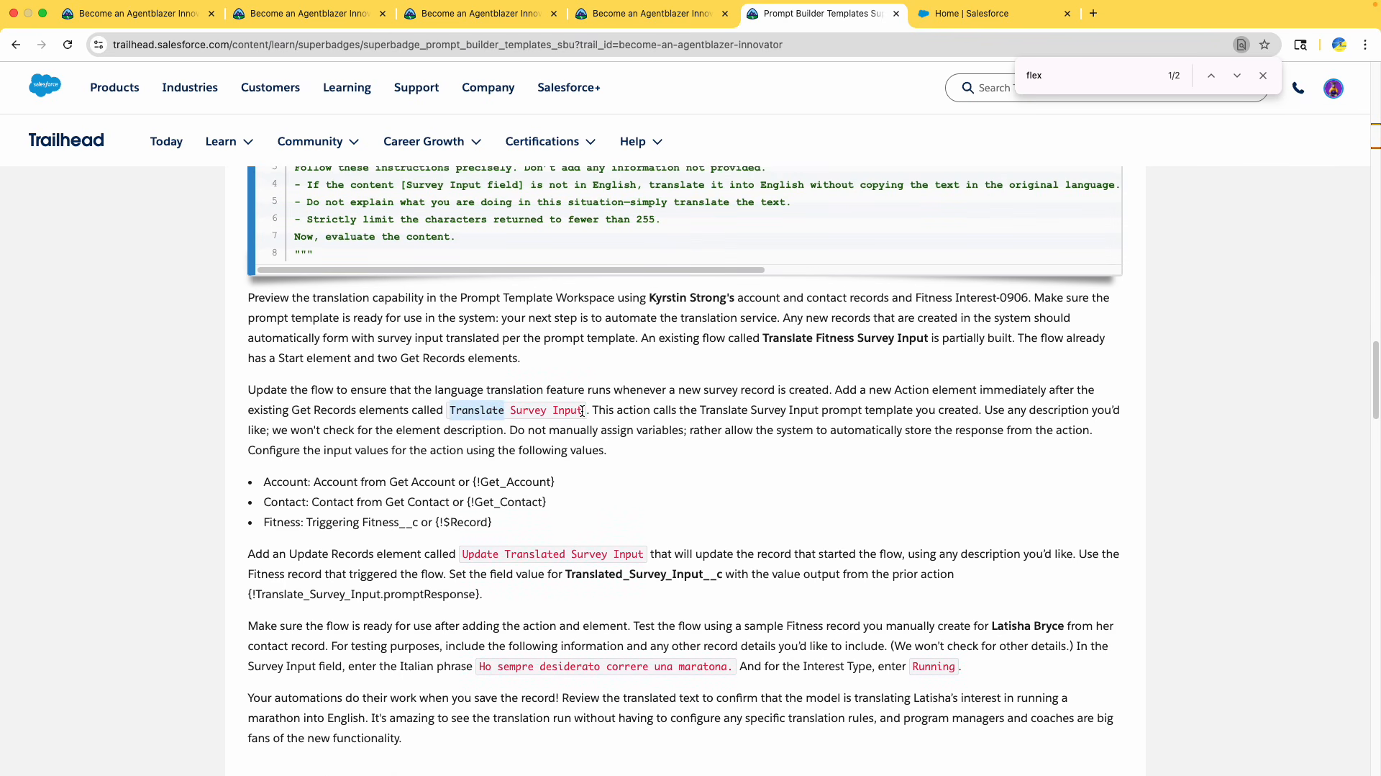
left_click_drag(582, 411, 584, 416)
key("super+c")
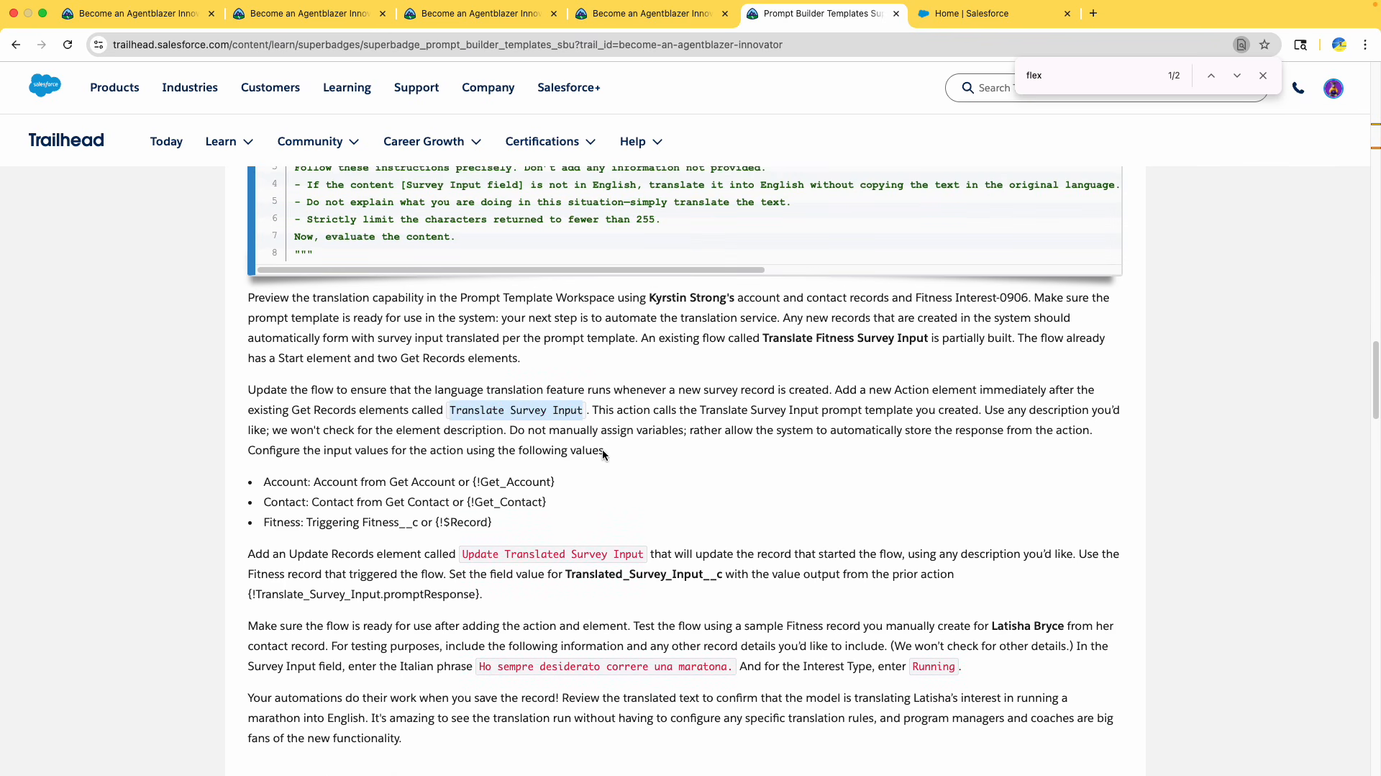
Name the new Flex template Translate Survey Input, with the API name Translate_Survey_Input
key("super+Tab")
left_click(958, 20)
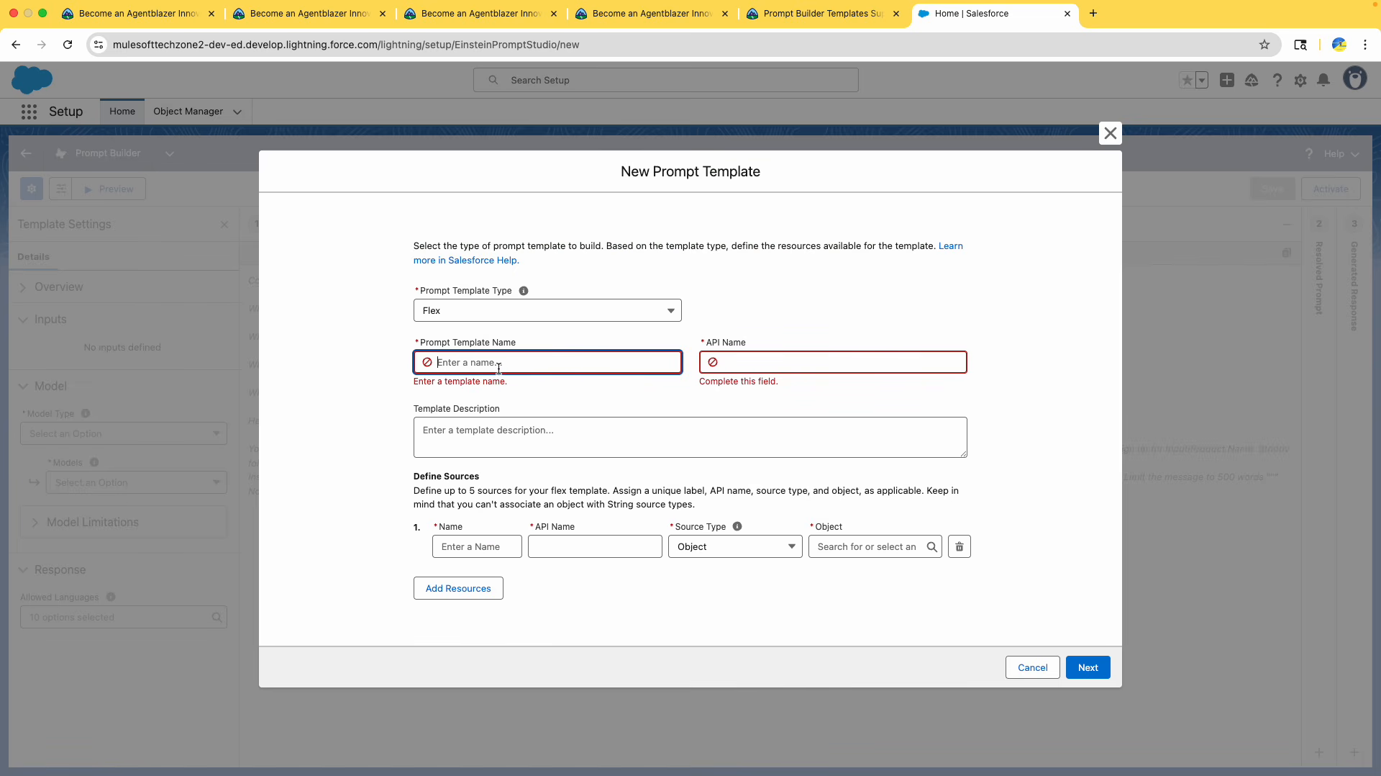
key("super+v")
left_click(343, 411)
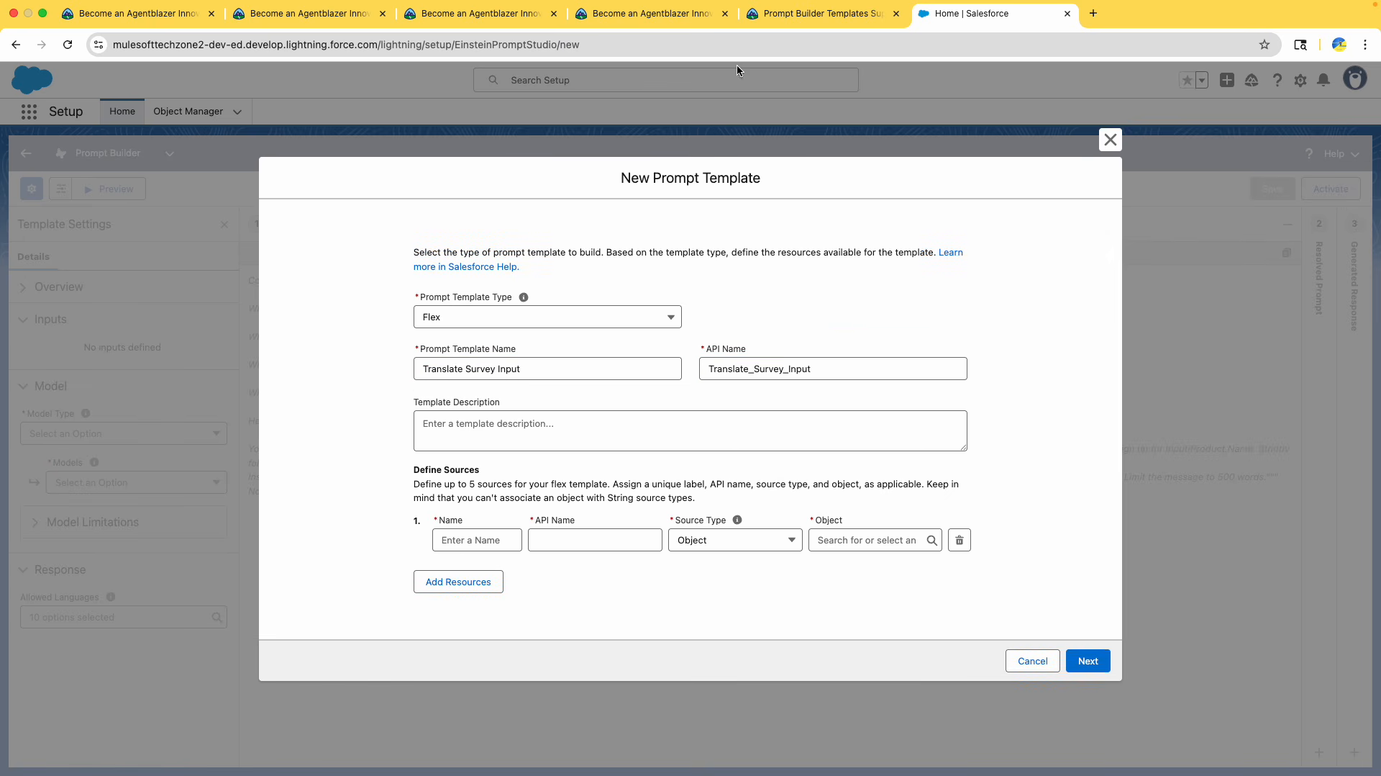
Search the superbadge page for "your jo" to locate the sentence describing the translation feature's purpose
left_click(775, 18)
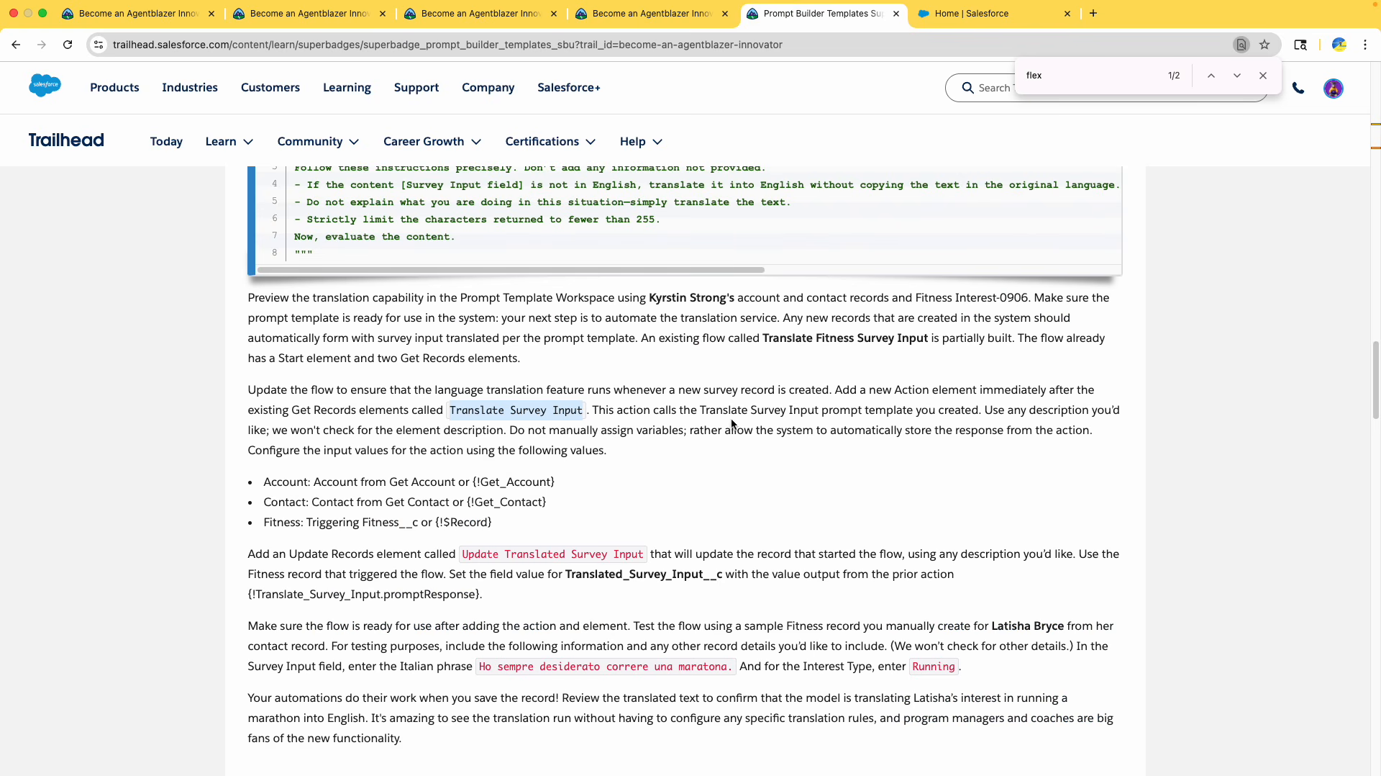
scroll(895, 423, "up", 1)
scroll(895, 423, "down", 2)
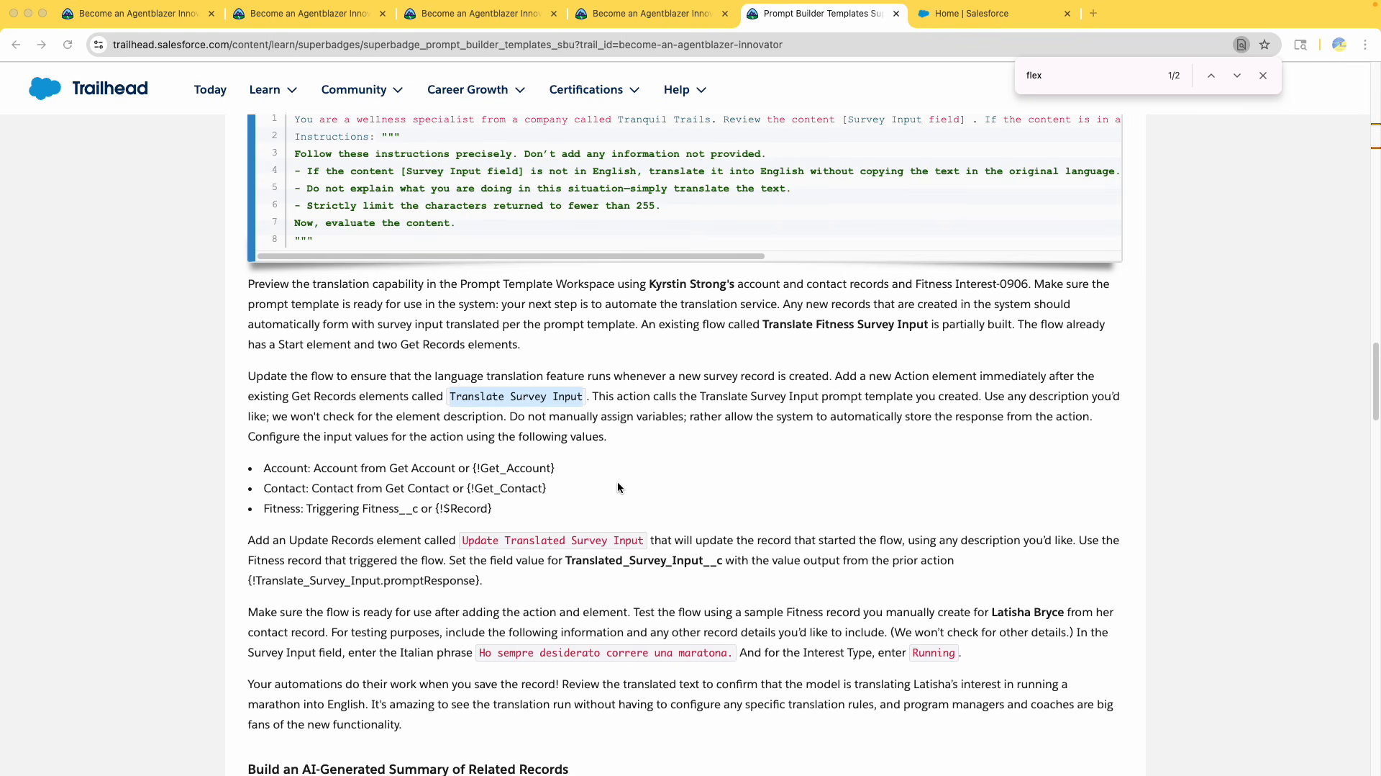
left_click(649, 420)
key("super+f")
type("your")
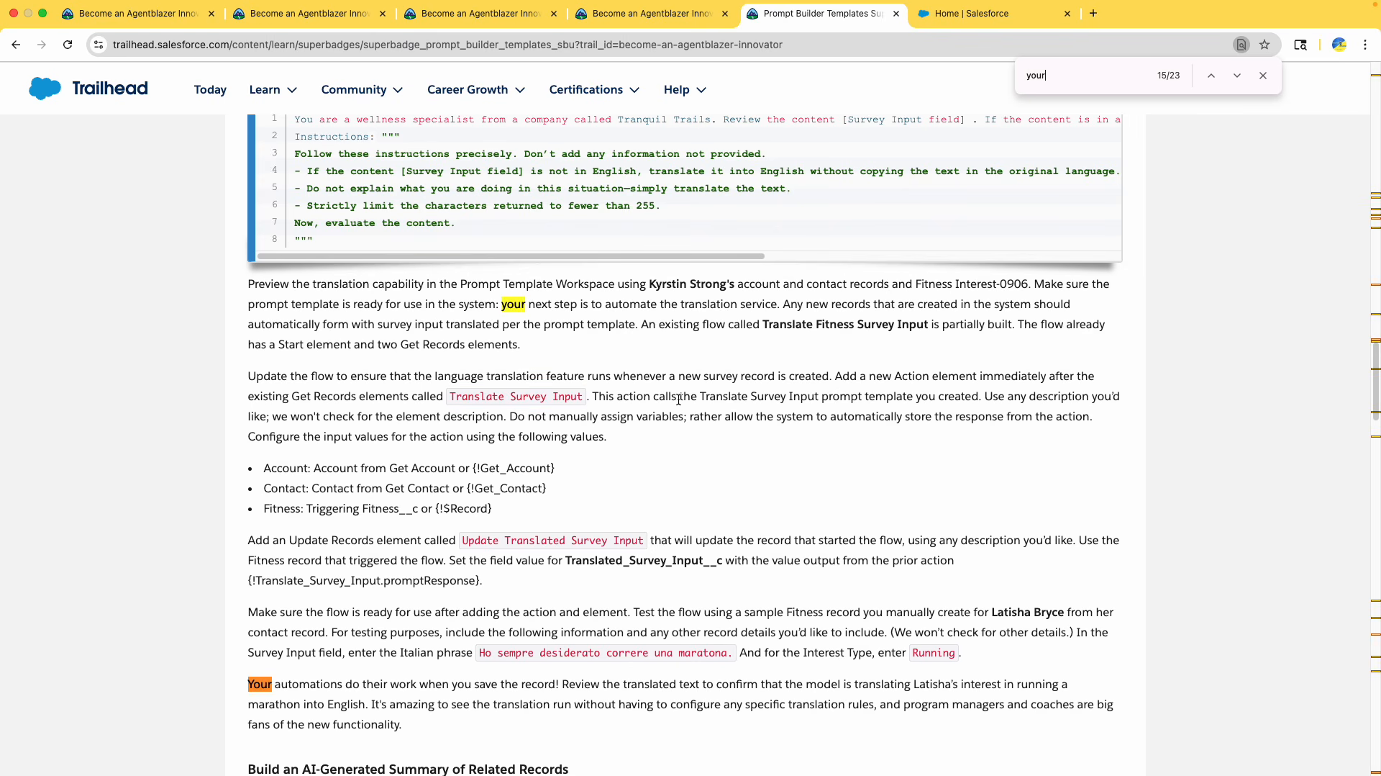
type(" jo")
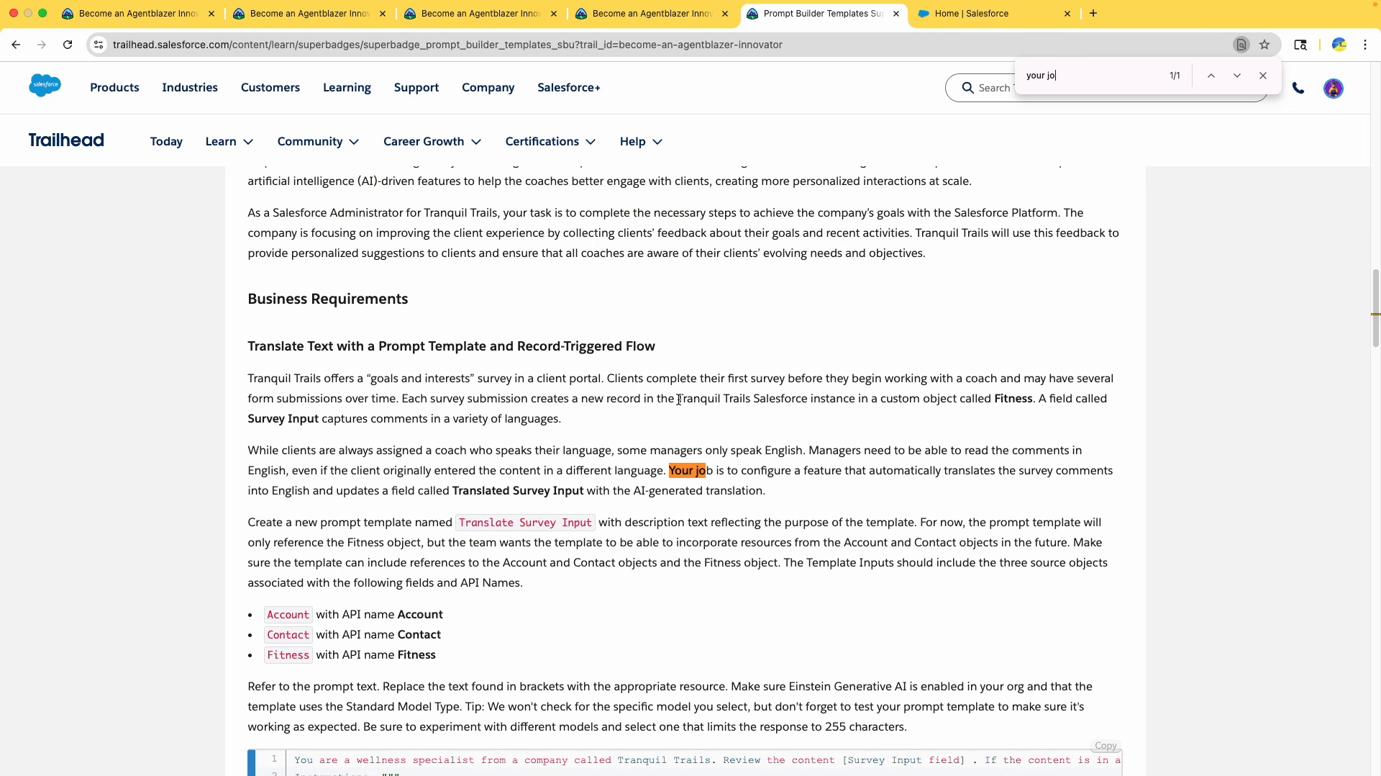
Examine the sentence on translating survey comments into English and updating the Translated Survey Input field
left_click_drag(266, 345, 553, 348)
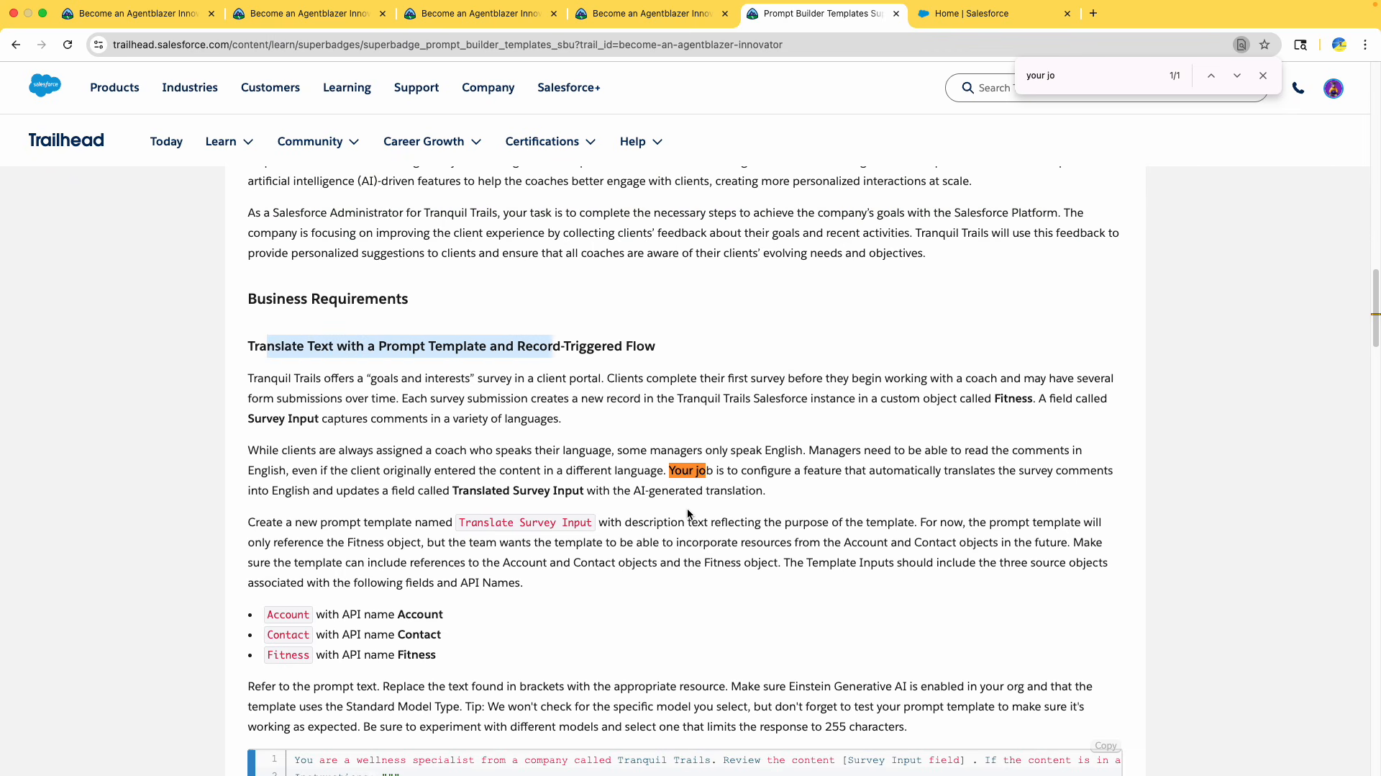
left_click_drag(669, 469, 772, 490)
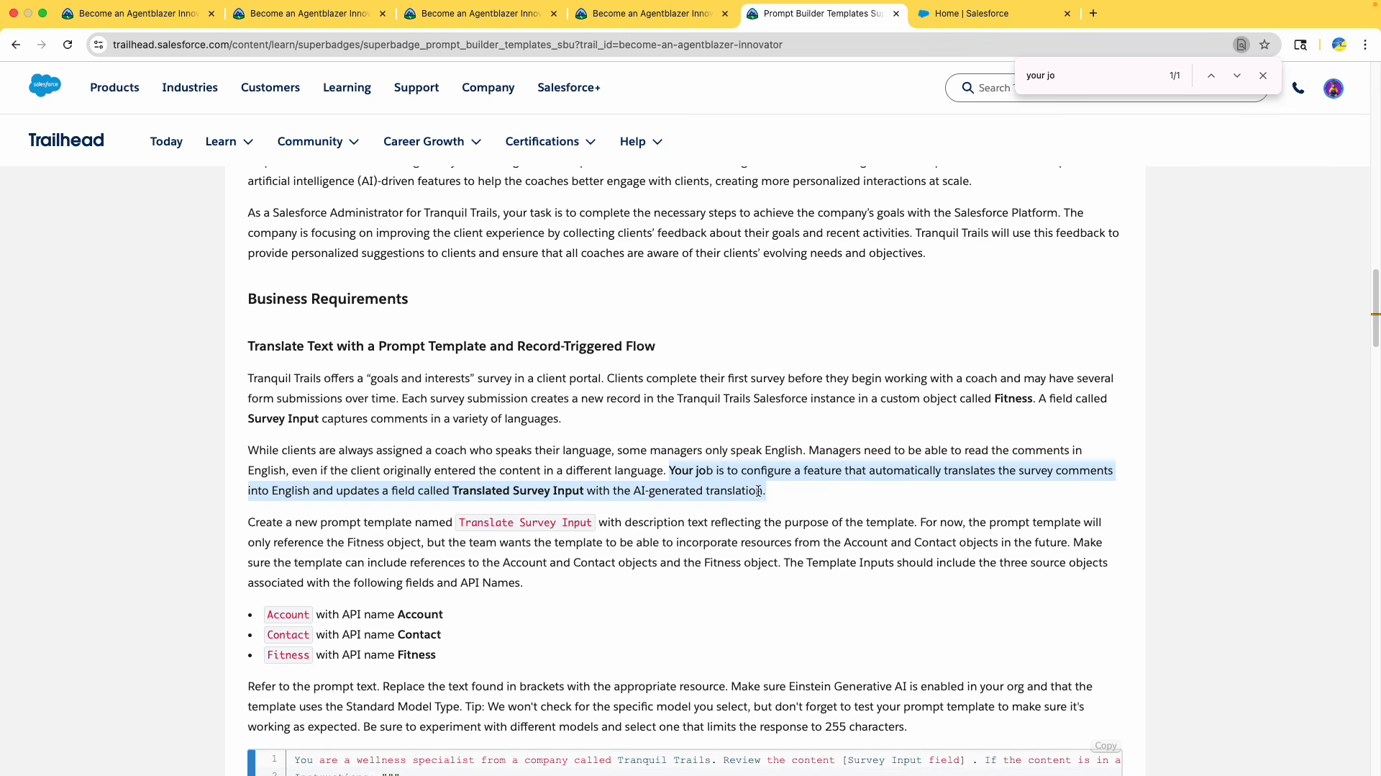
double_click(970, 468)
left_click_drag(1031, 471, 1127, 469)
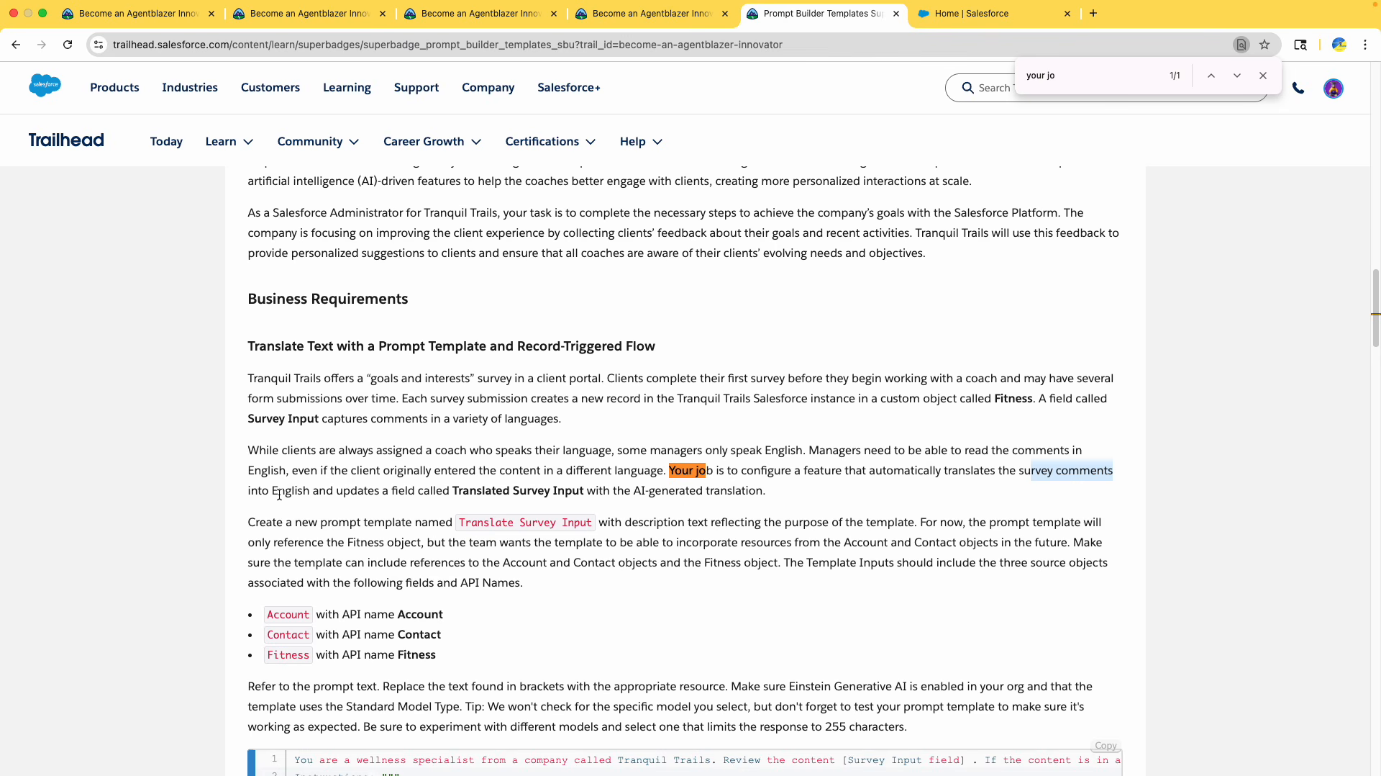
left_click_drag(344, 497, 455, 493)
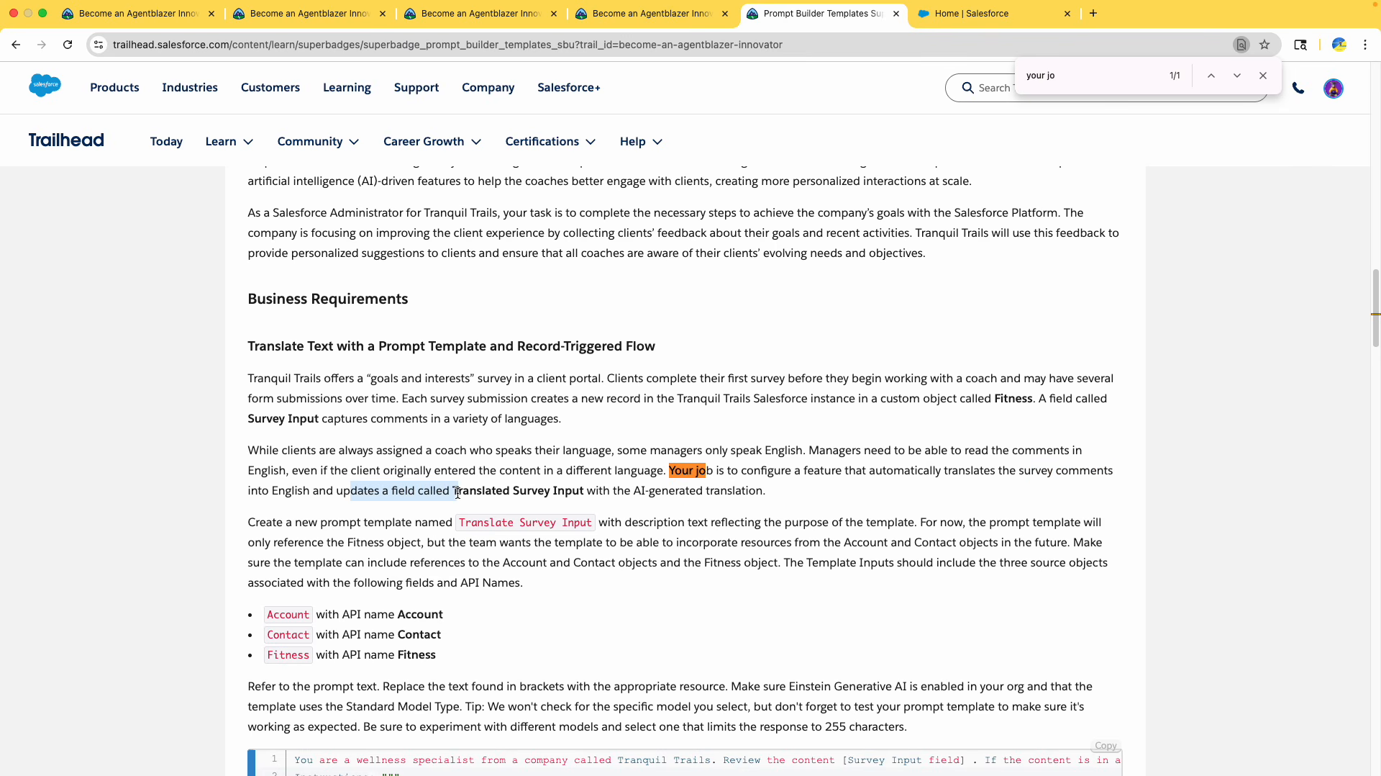
left_click(460, 493)
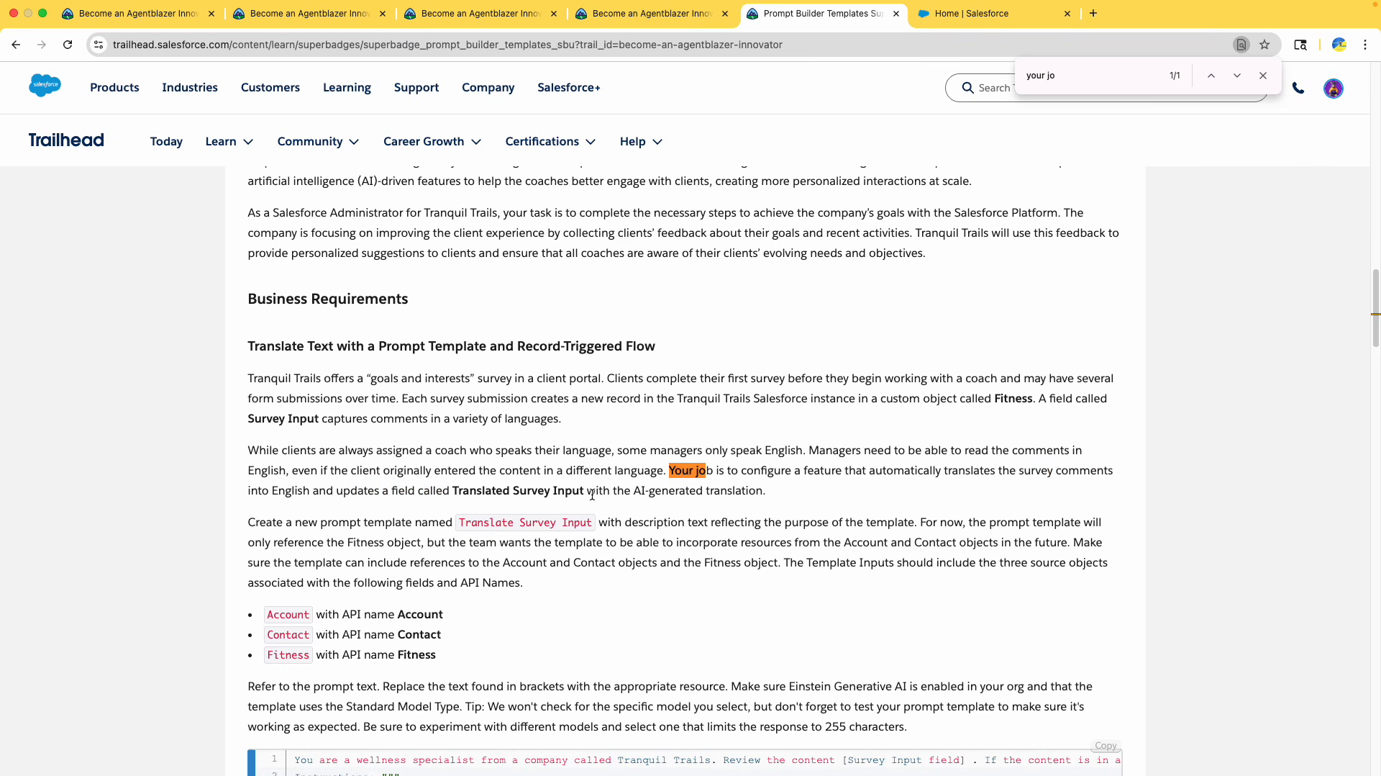
key("super+Tab")
left_click(774, 477)
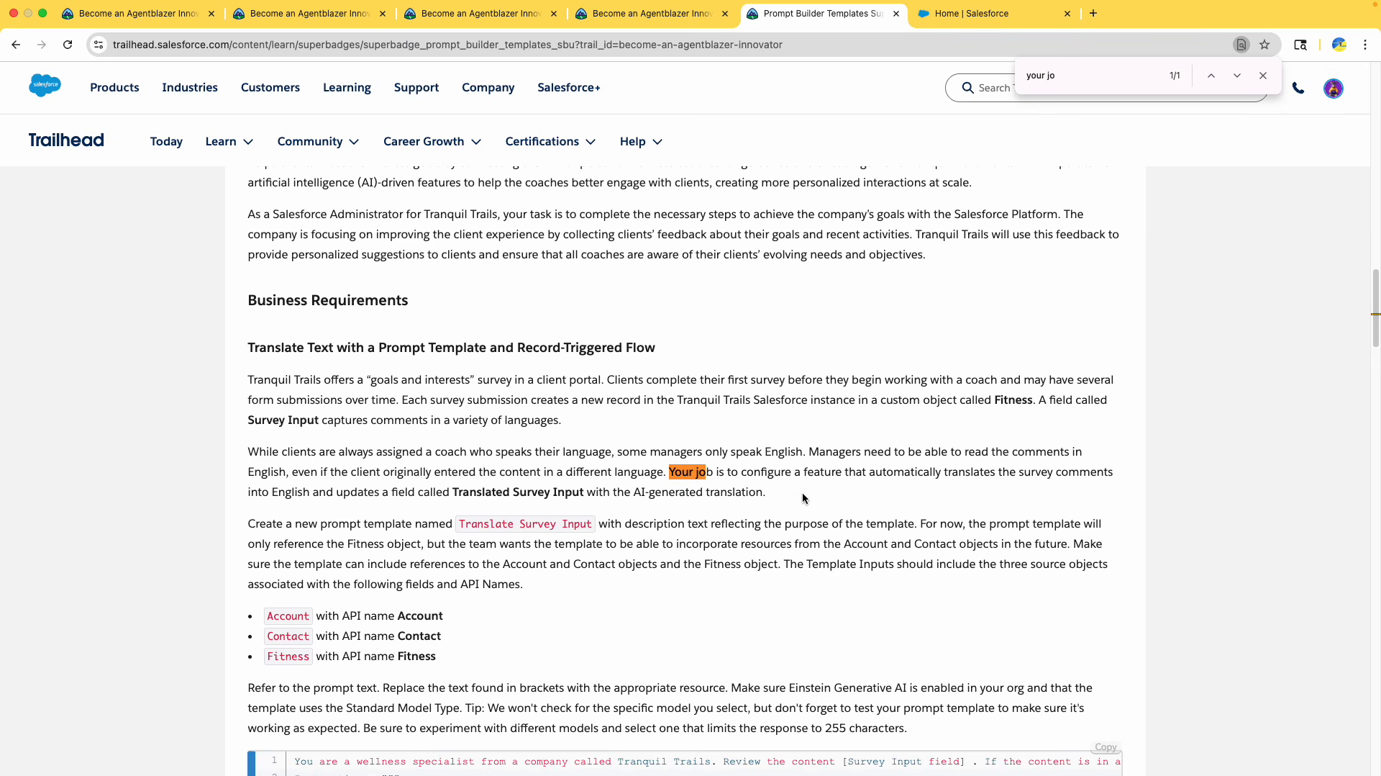
Copy the requirements sentence starting "Your job is to configure a feature" into the new template's description
left_click_drag(671, 473, 780, 441)
key("super+c")
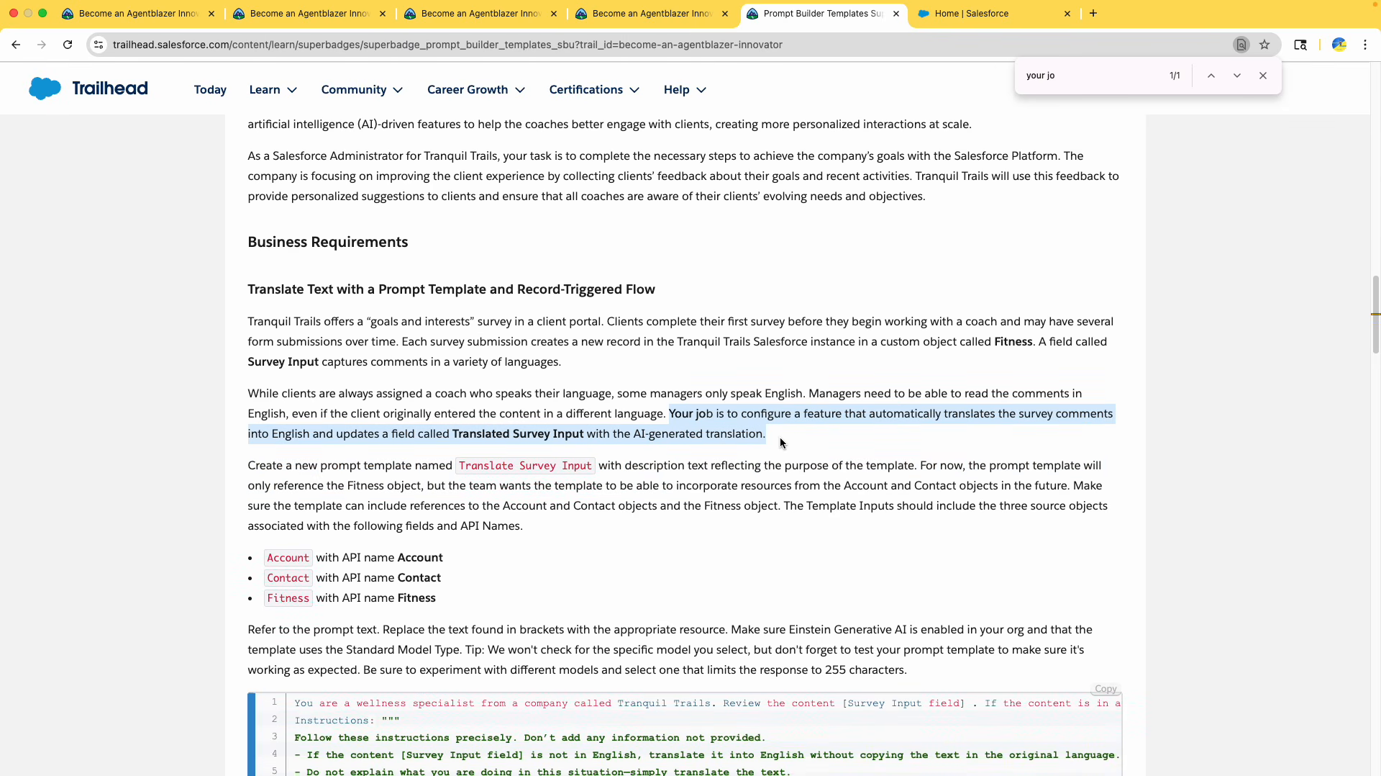
left_click(963, 14)
left_click(439, 426)
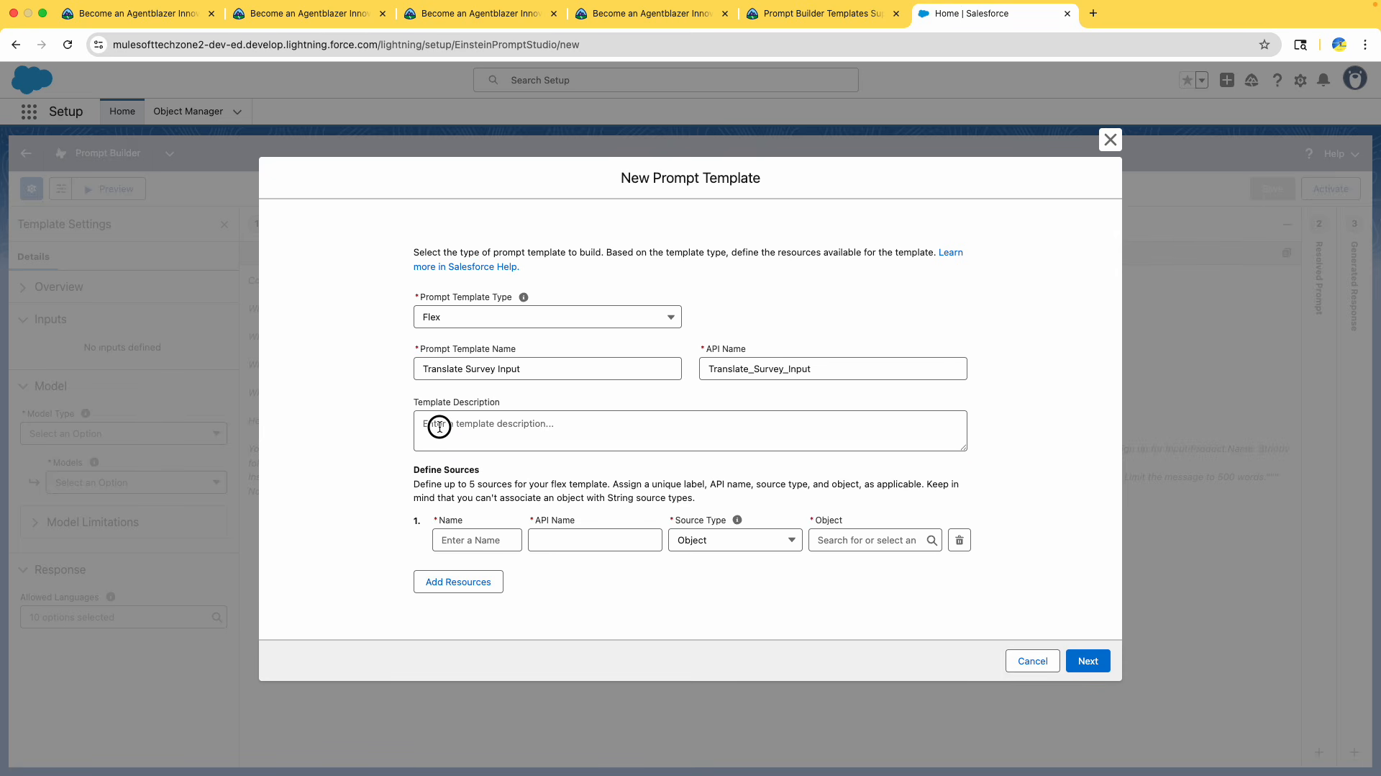
key("super+v")
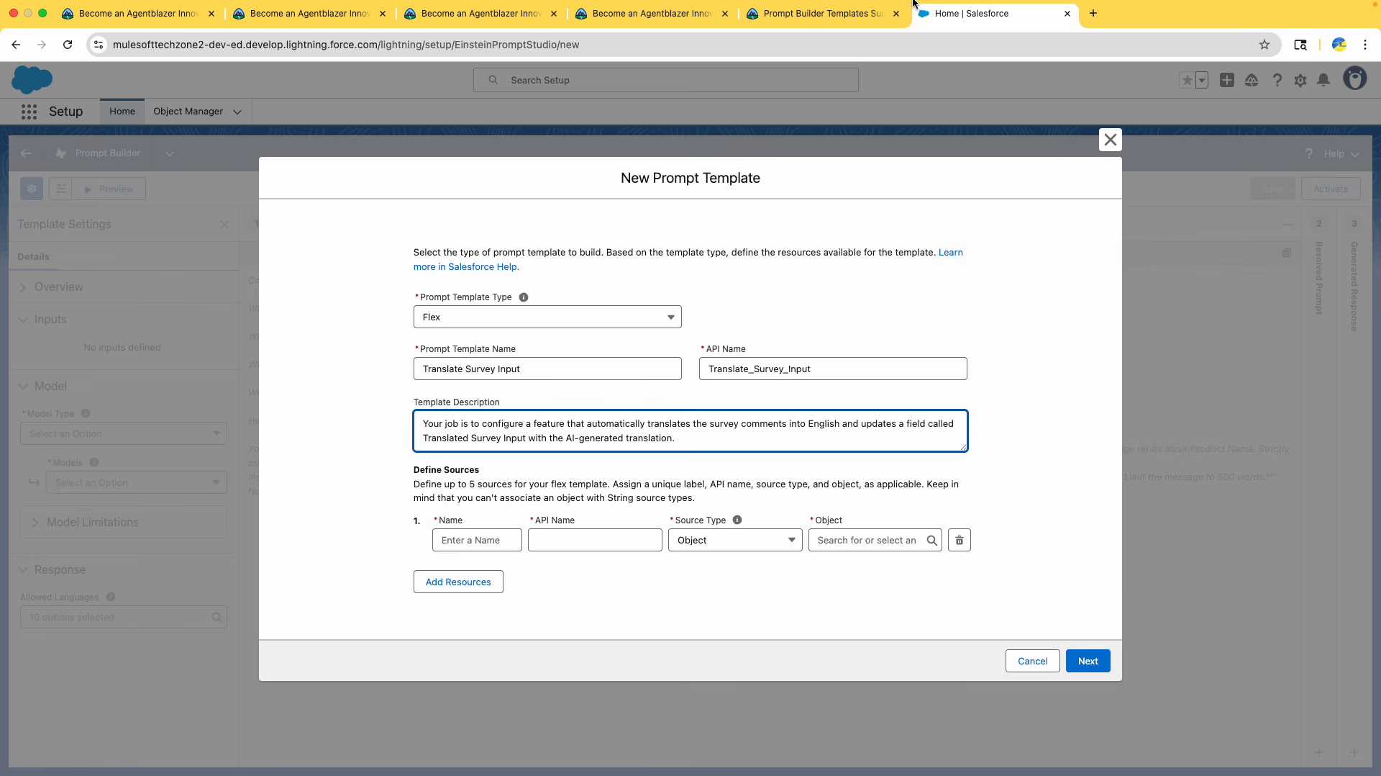
Examine the superbadge requirements on the template's name, its reference to the Fitness object, and future Account and Contact resources
left_click(824, 14)
scroll(459, 512, "down", 2)
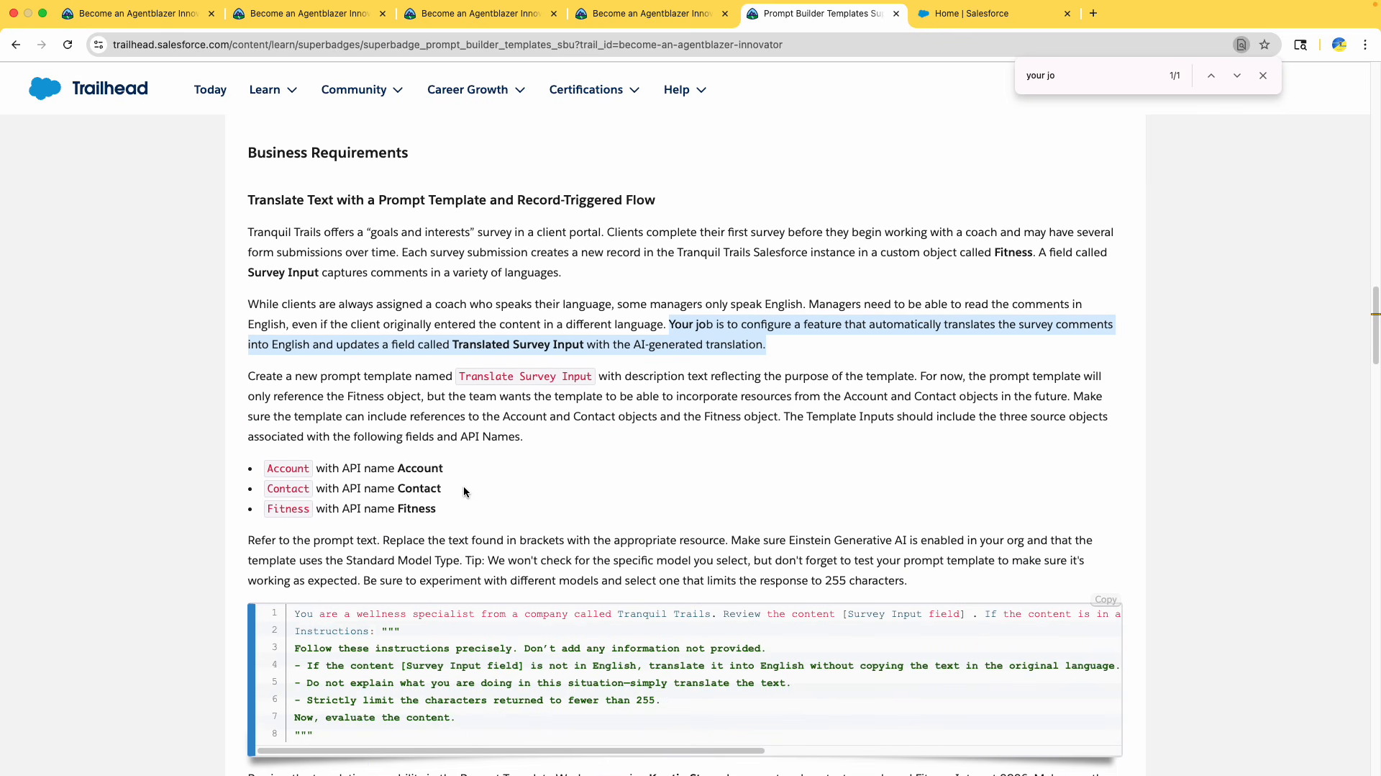
left_click(471, 374)
double_click(472, 374)
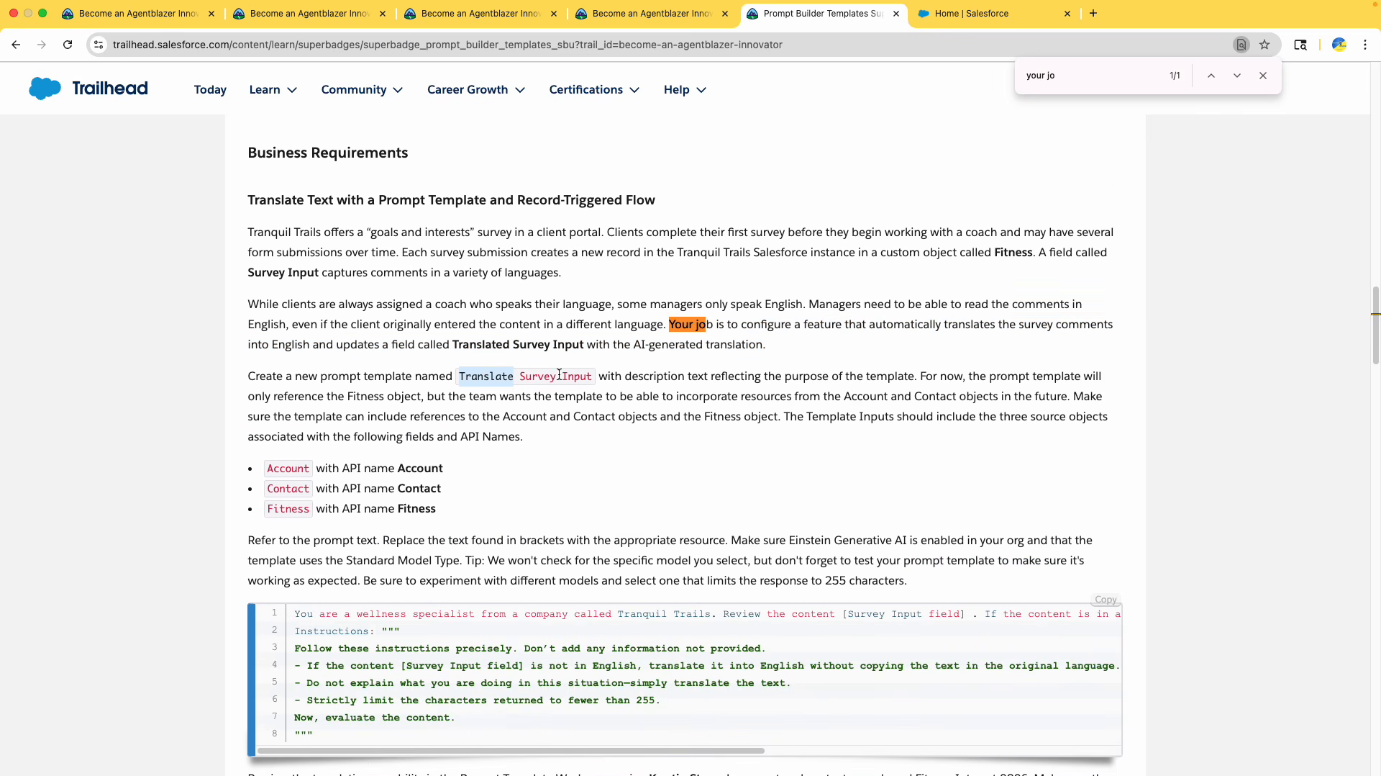
left_click_drag(591, 376, 508, 375)
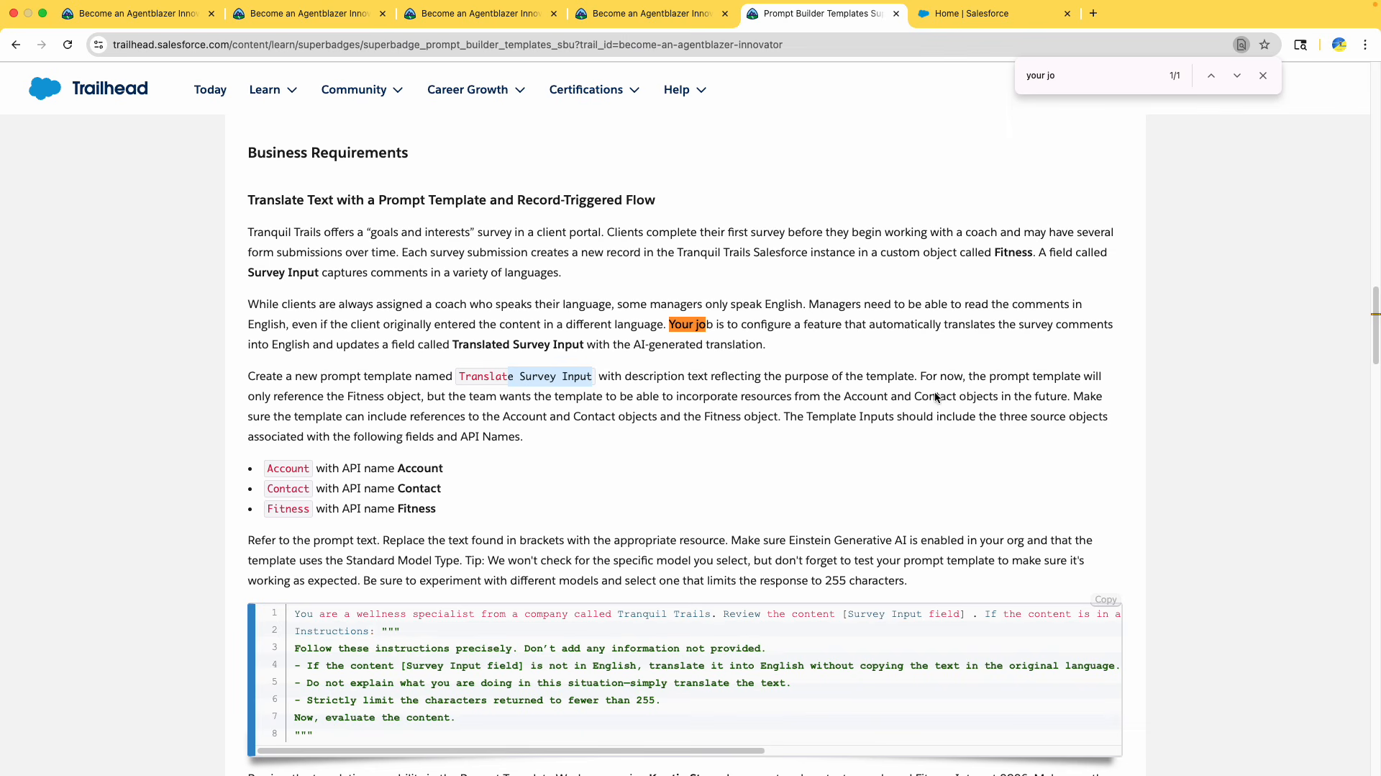
left_click_drag(950, 379, 1056, 378)
left_click(1073, 378)
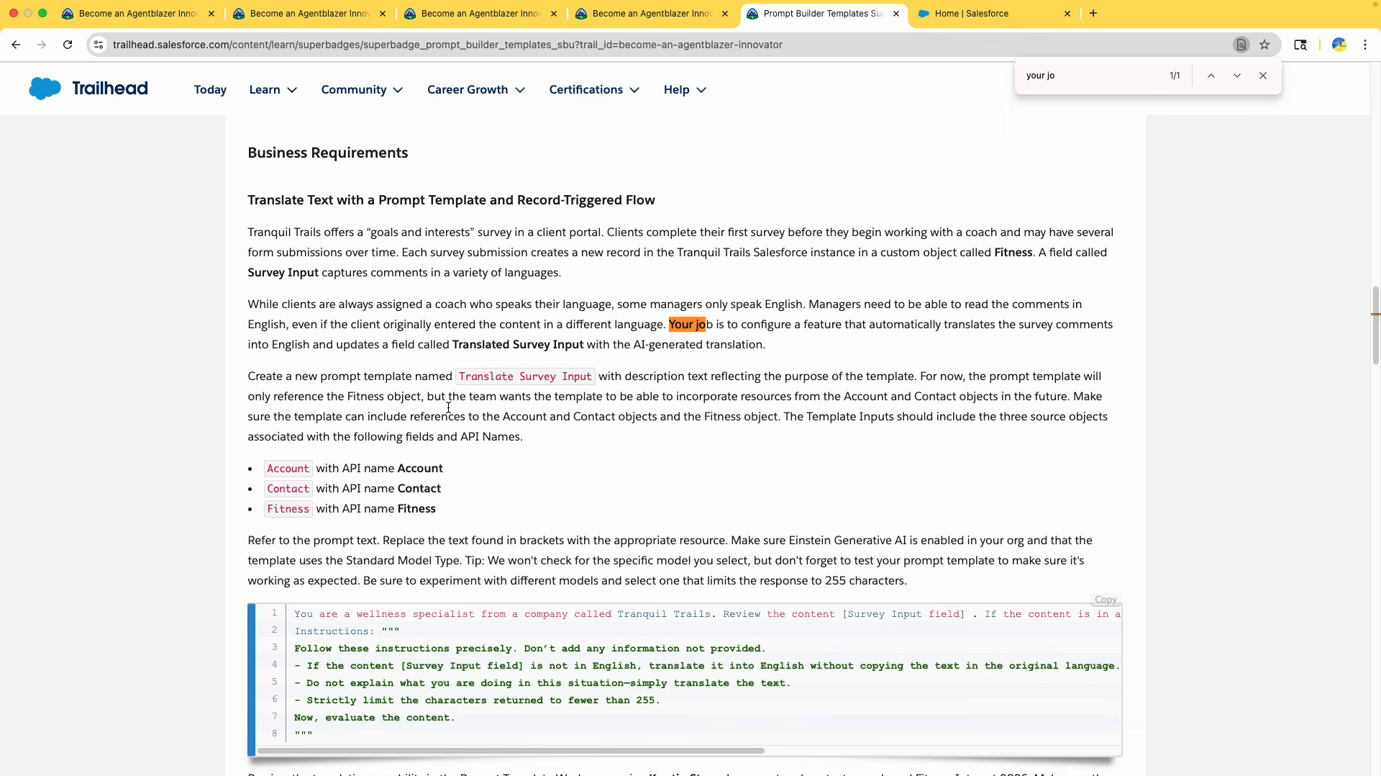
left_click_drag(260, 400, 565, 403)
left_click(395, 398)
left_click_drag(679, 403, 827, 407)
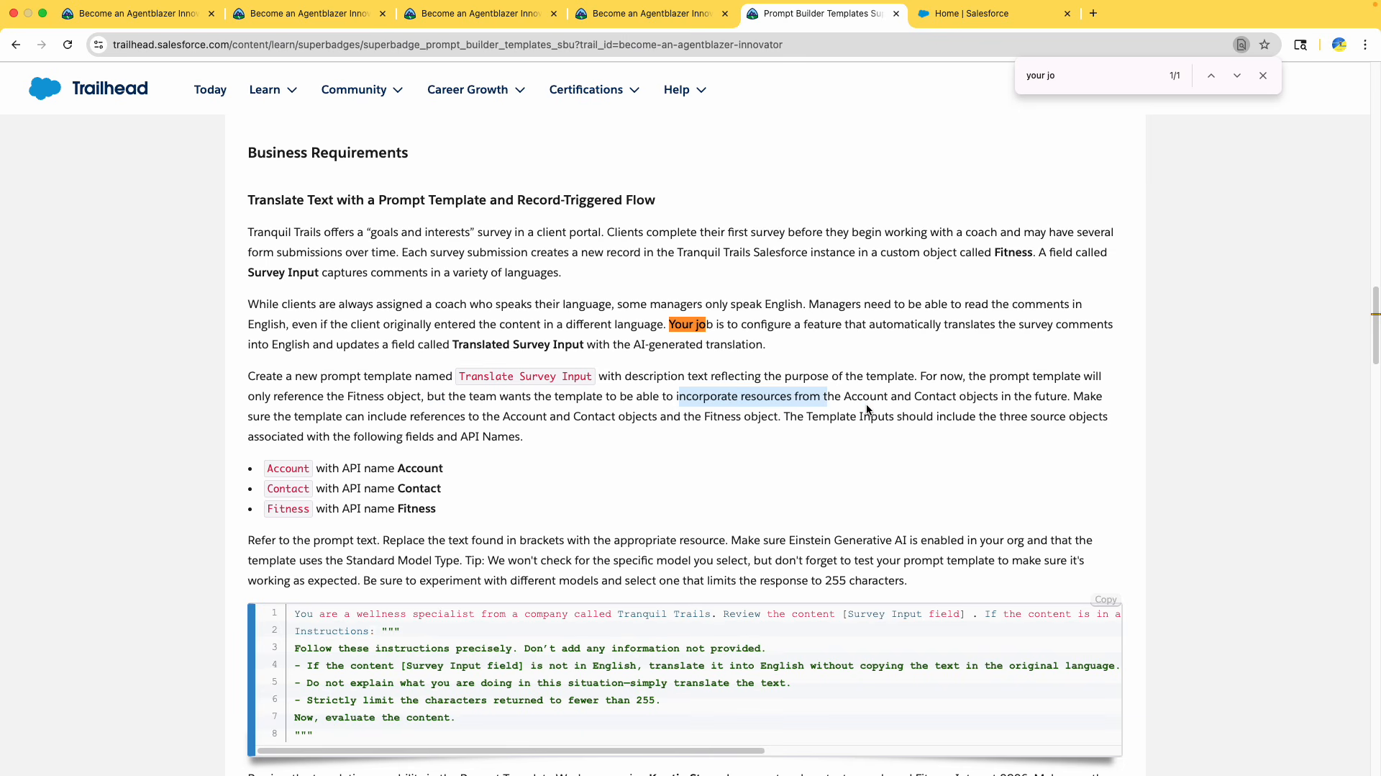
left_click(864, 398)
double_click(863, 398)
double_click(937, 397)
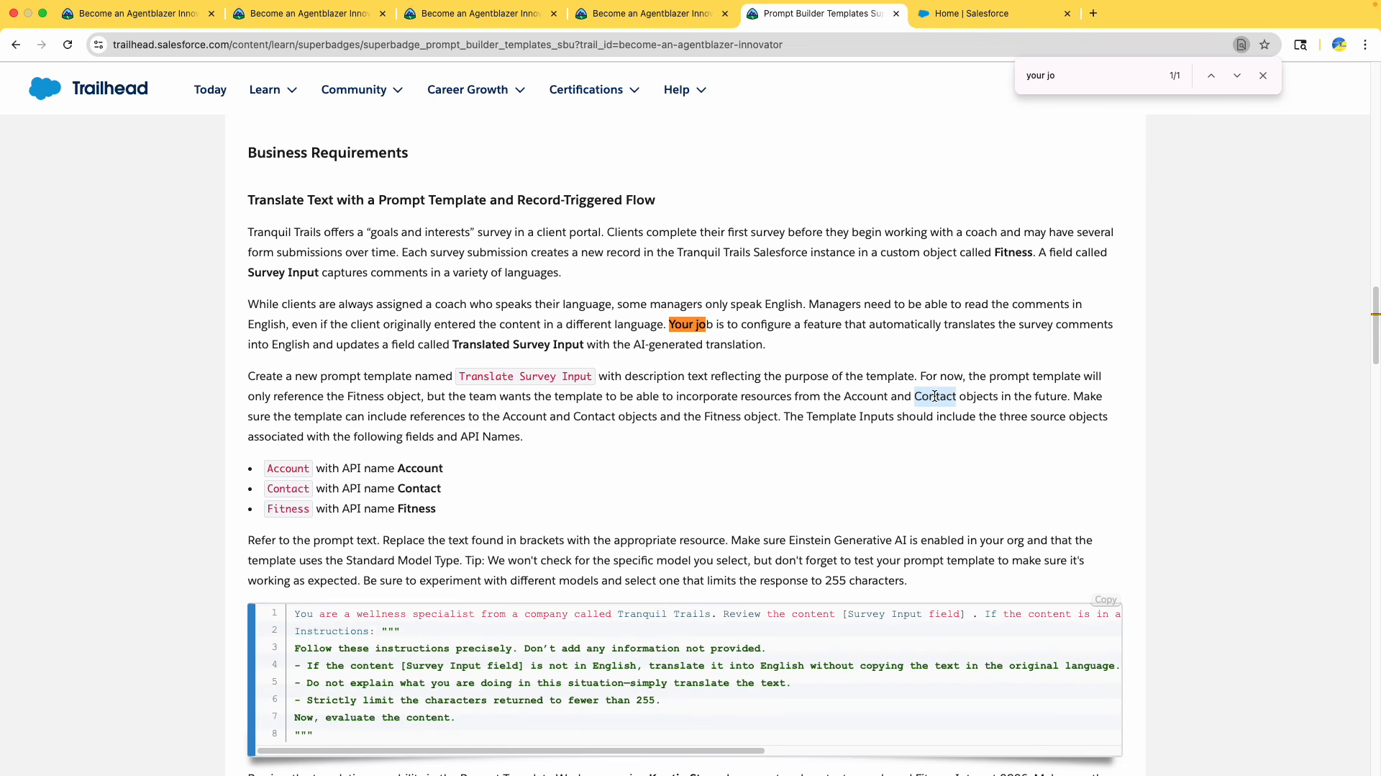
Read which three source objects the template inputs need and the API names listed for Account, Contact and Fitness
left_click(1048, 396)
double_click(1049, 397)
left_click_drag(304, 417, 448, 418)
double_click(521, 415)
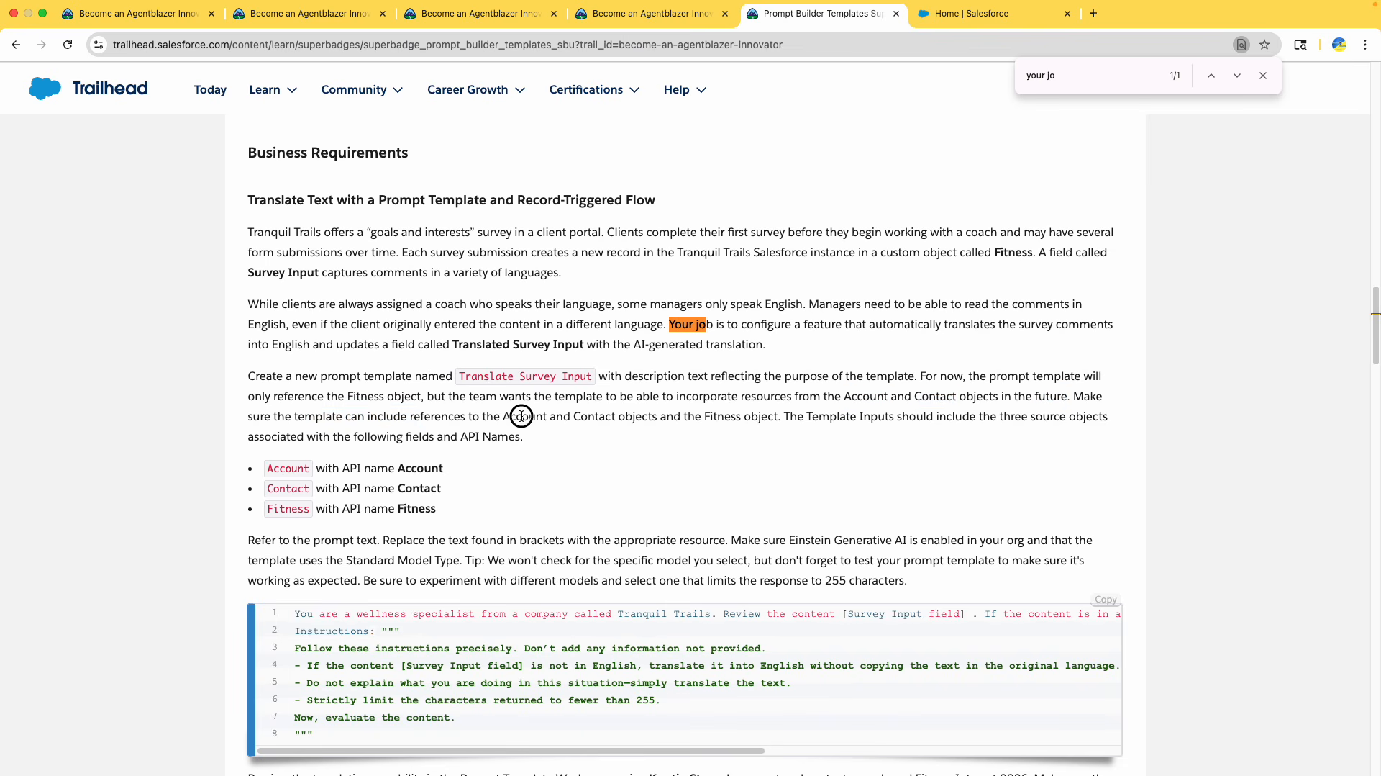
double_click(602, 414)
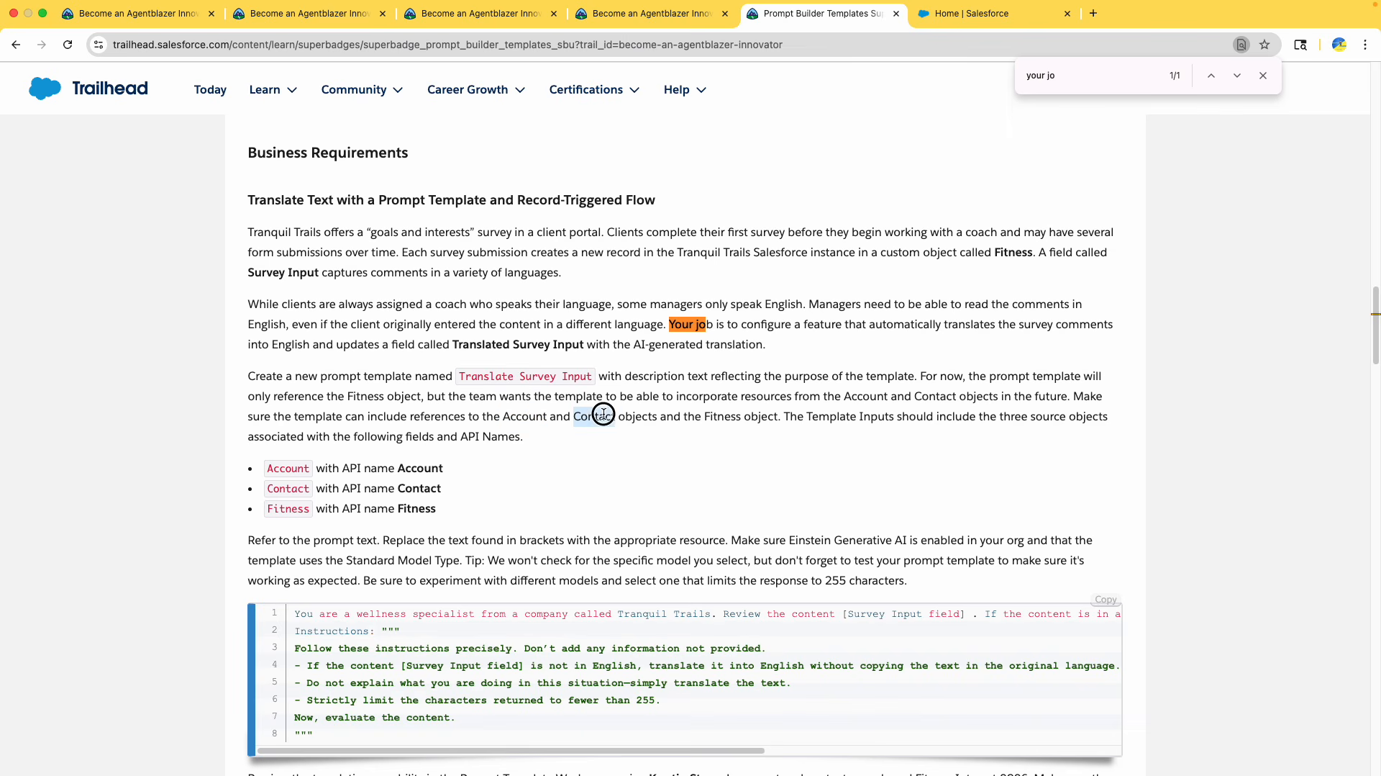
double_click(728, 416)
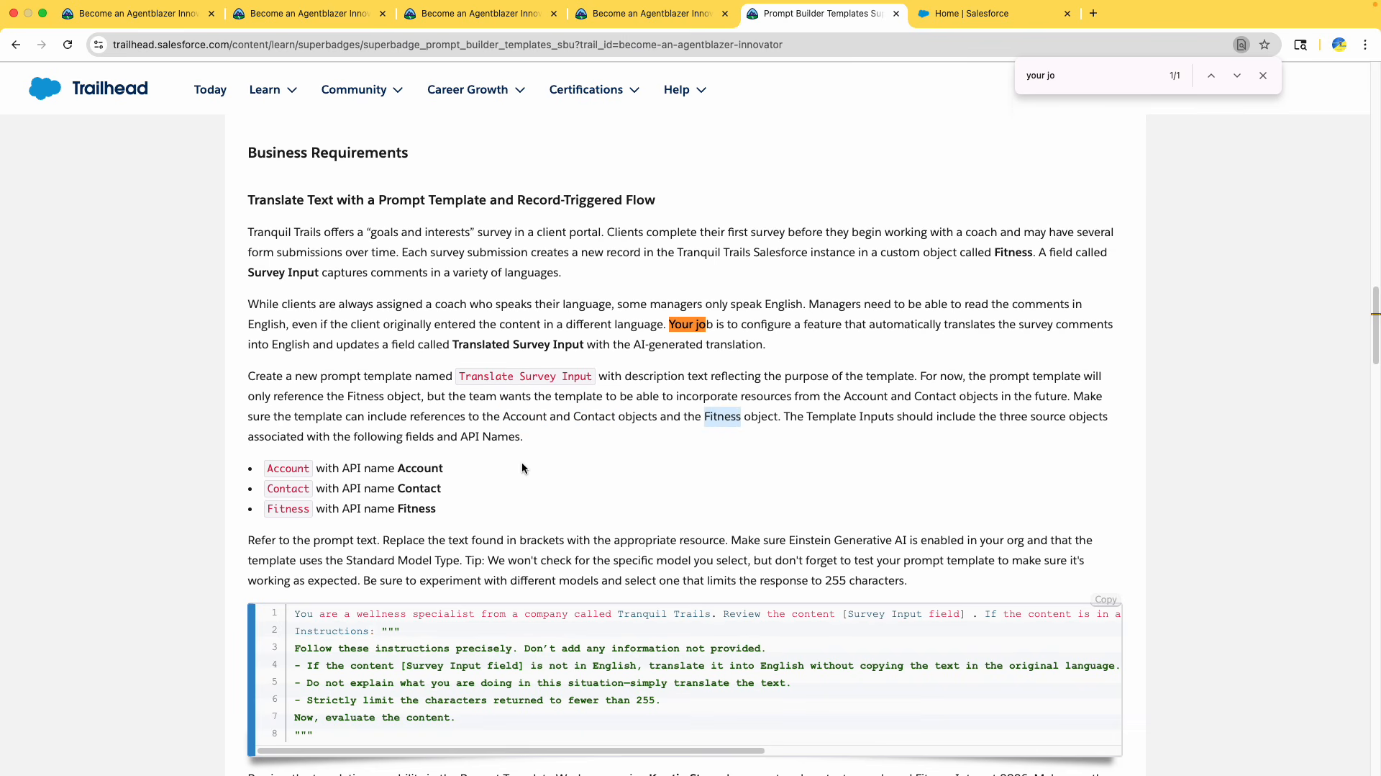
double_click(288, 468)
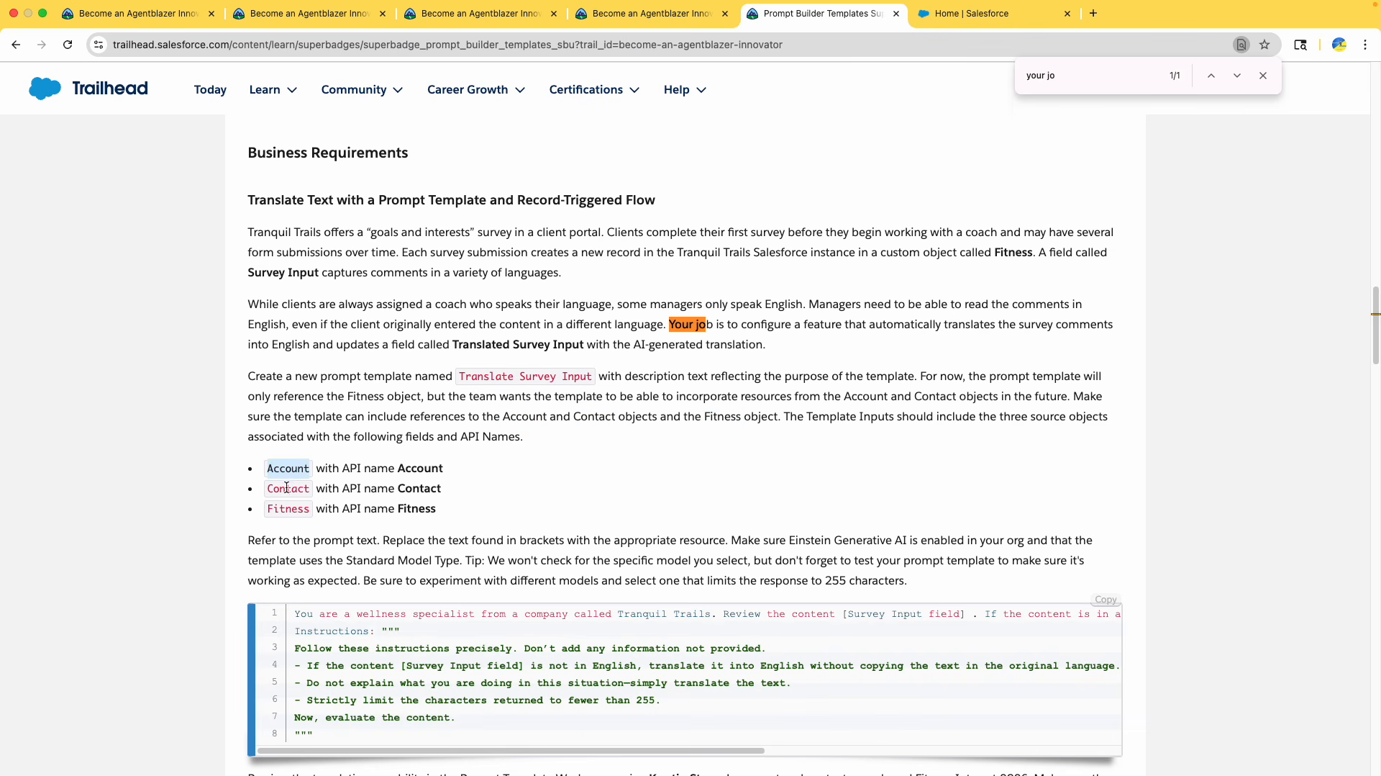
double_click(289, 489)
double_click(287, 508)
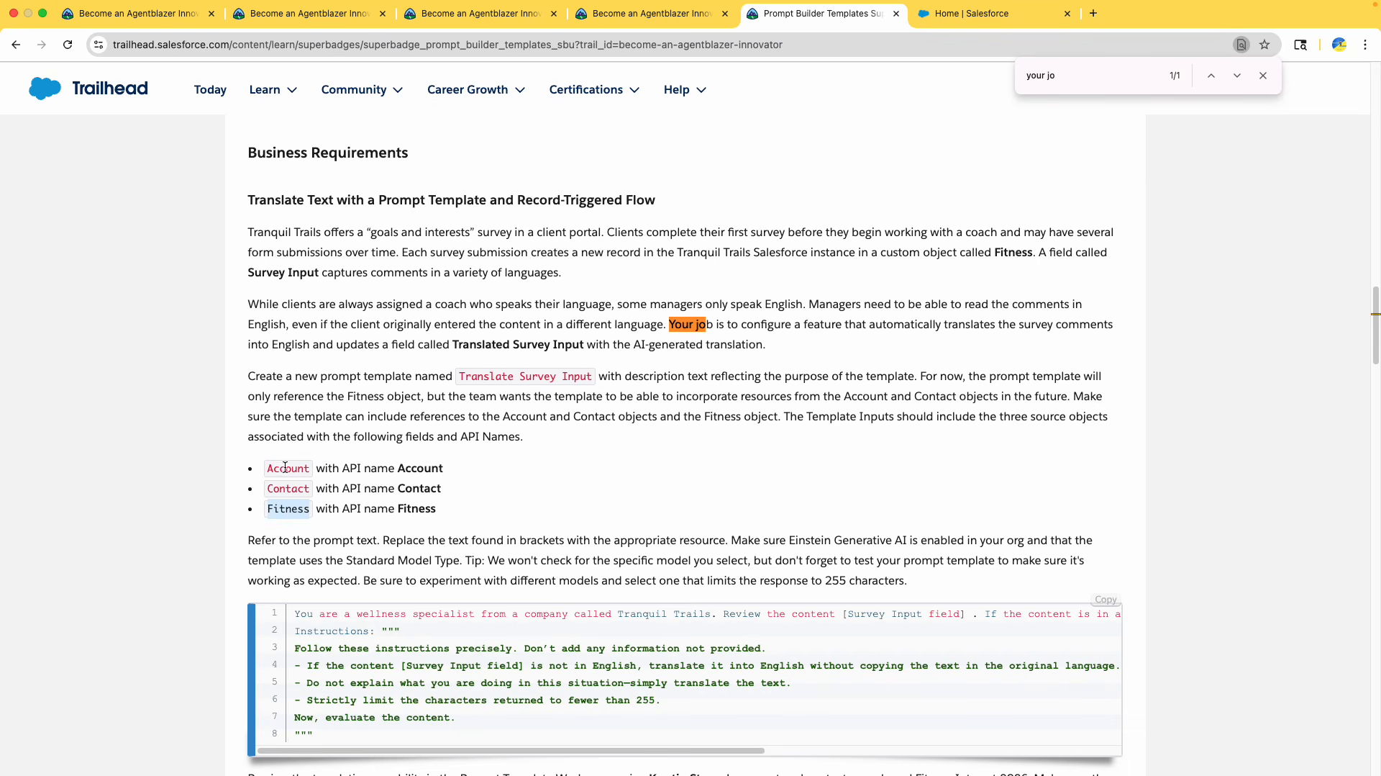
Define the new template's first source as Account, with API name Account, source type Object and the Account object
left_click(984, 22)
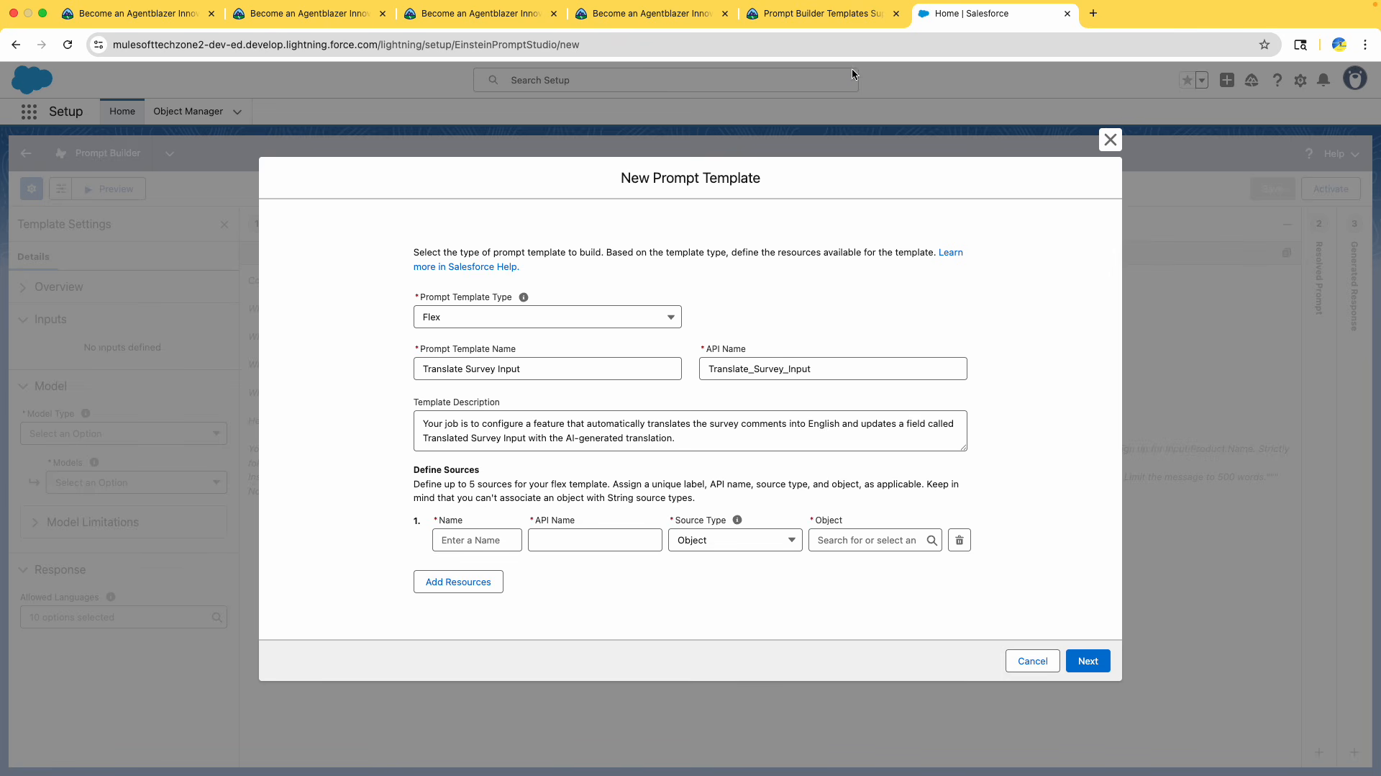
left_click(826, 16)
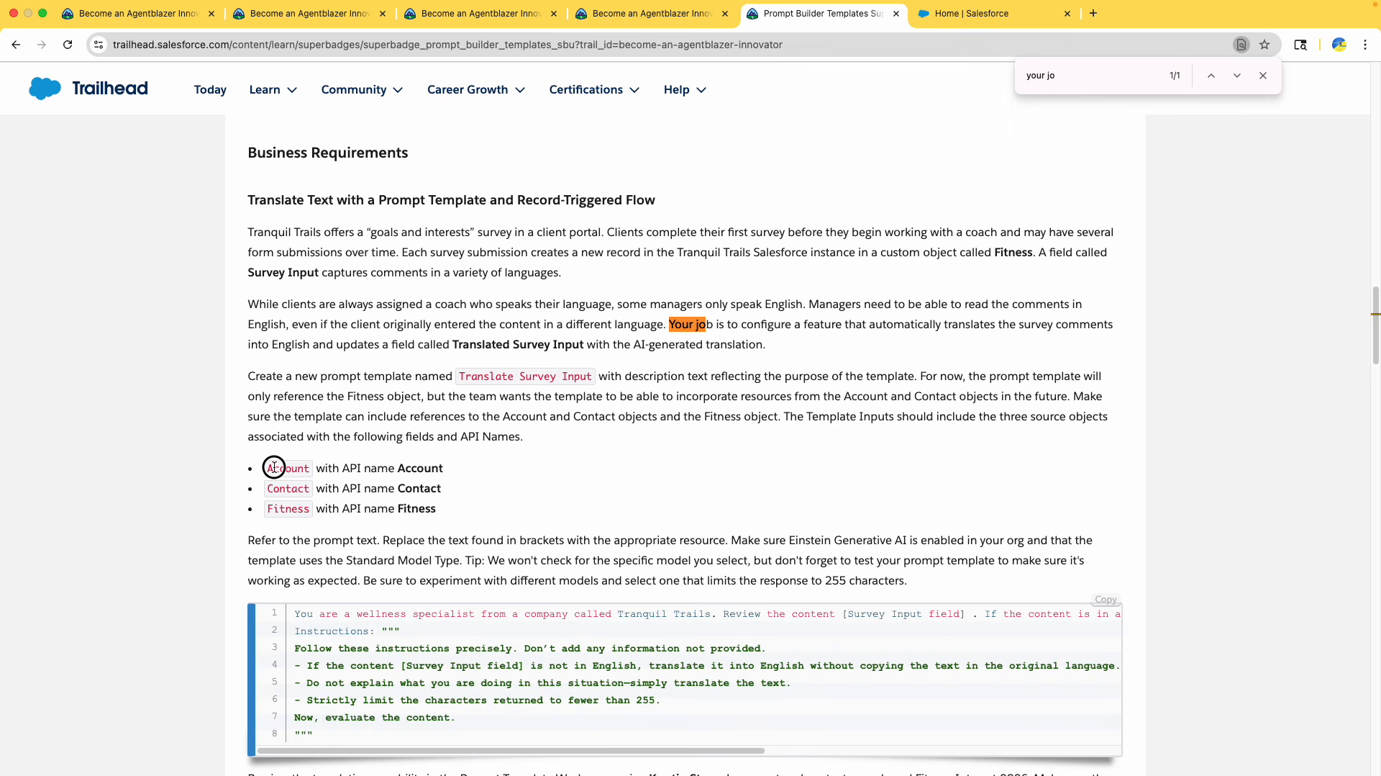
left_click(993, 13)
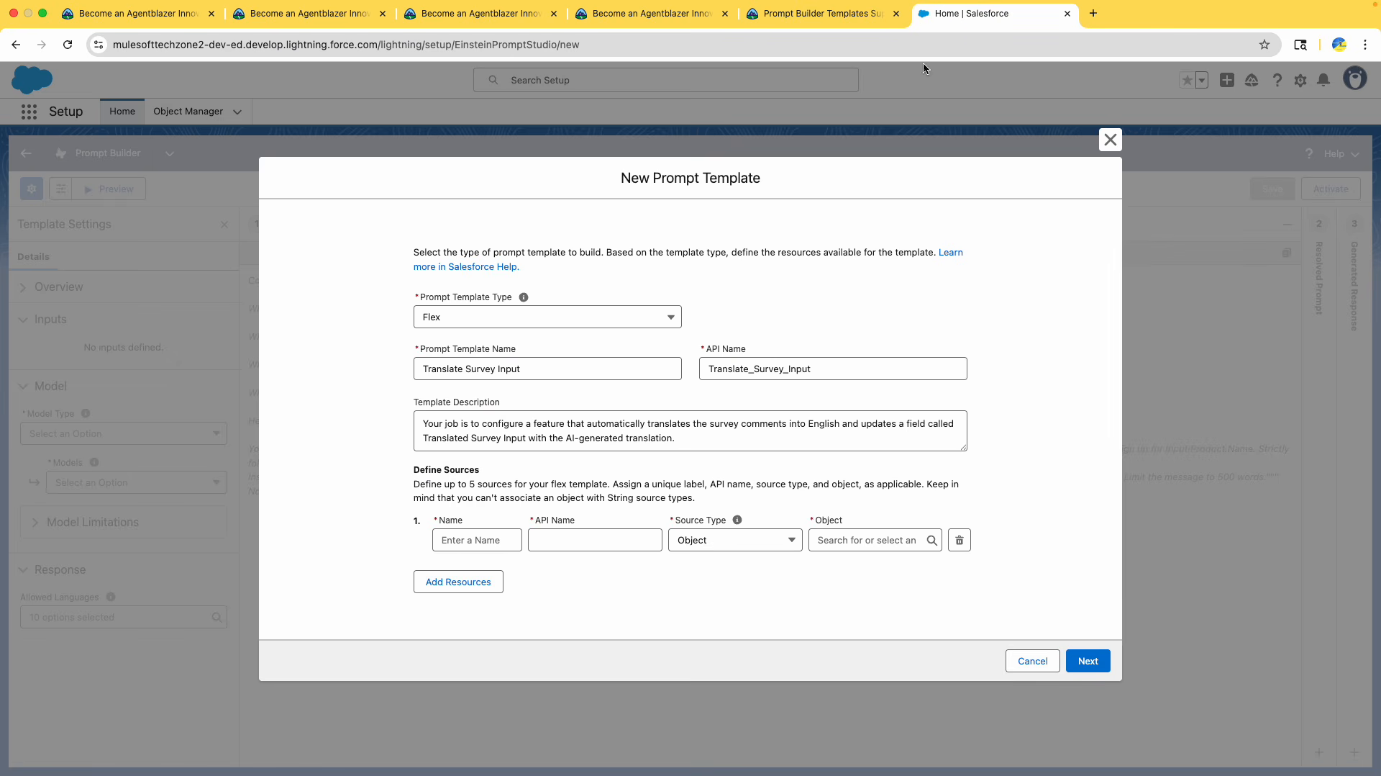
left_click(480, 539)
type("Account")
left_click(586, 540)
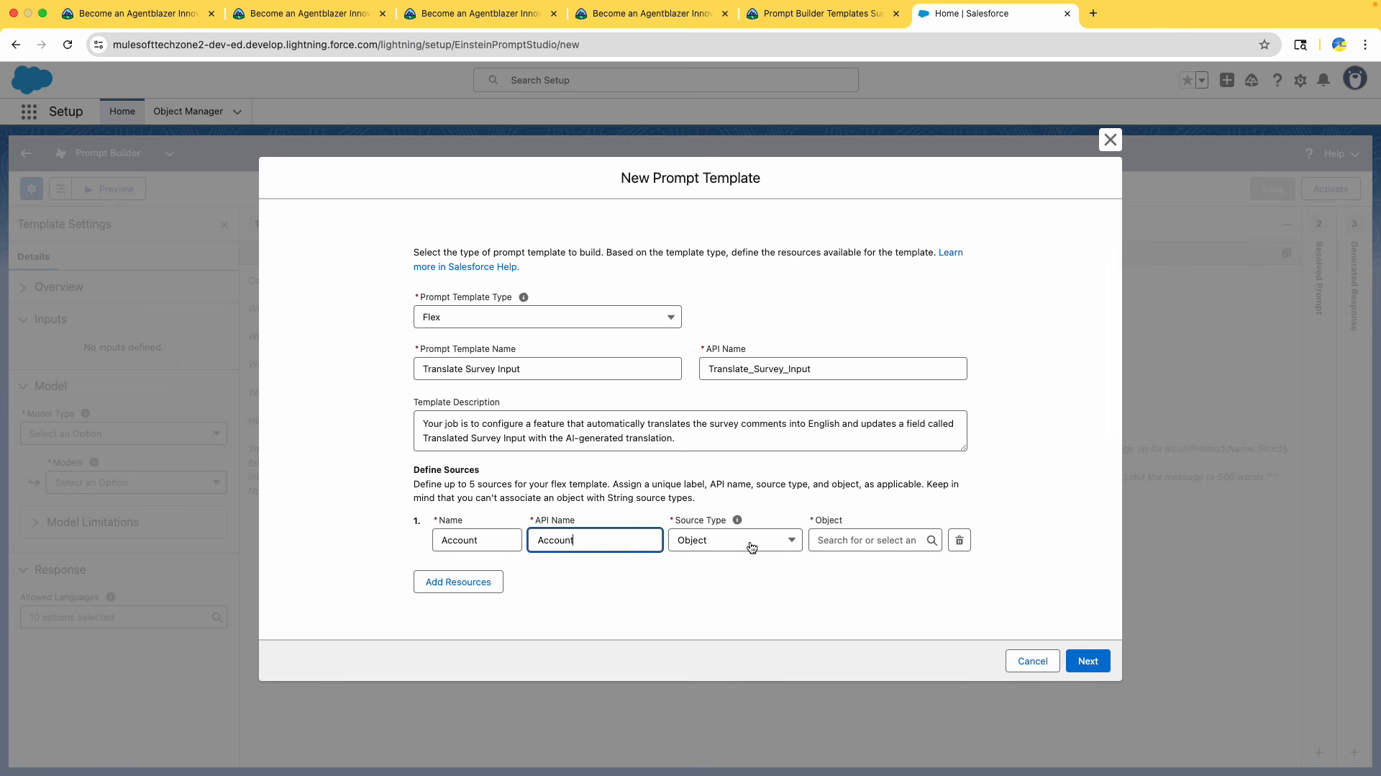
left_click(861, 541)
type("Account")
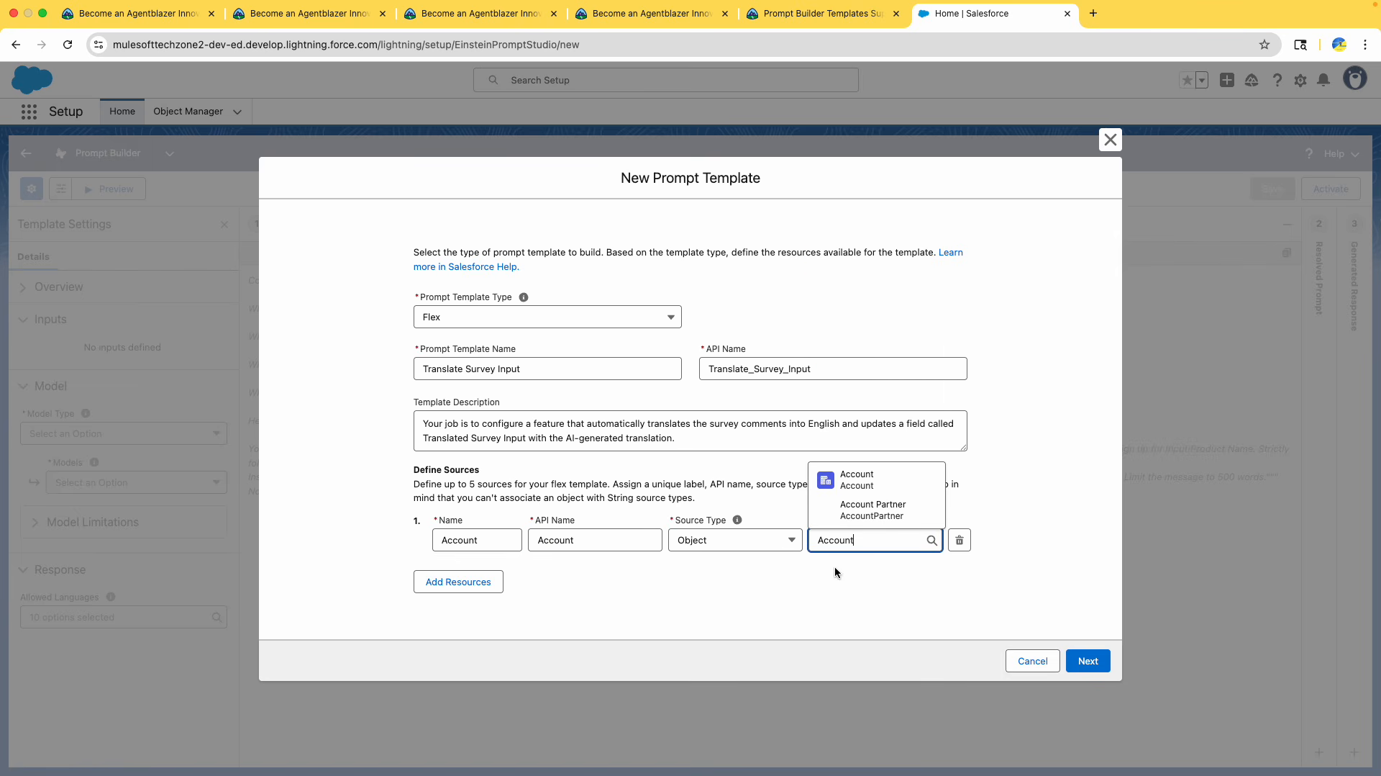
left_click(856, 478)
Add a second source named Contact, with API name Contact and the Contact object, copying the name from the requirements
left_click(466, 591)
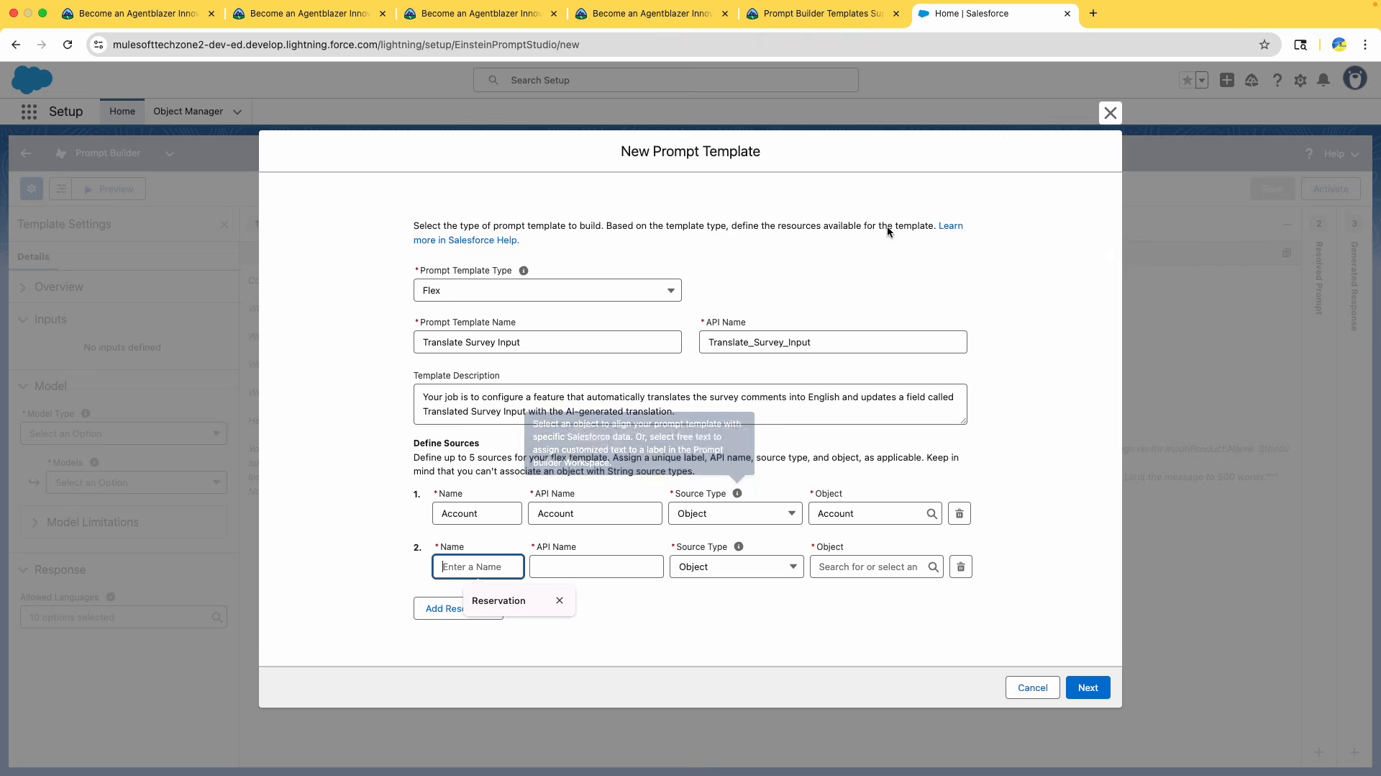
key("super+alt+Left")
double_click(303, 492)
key("super+c")
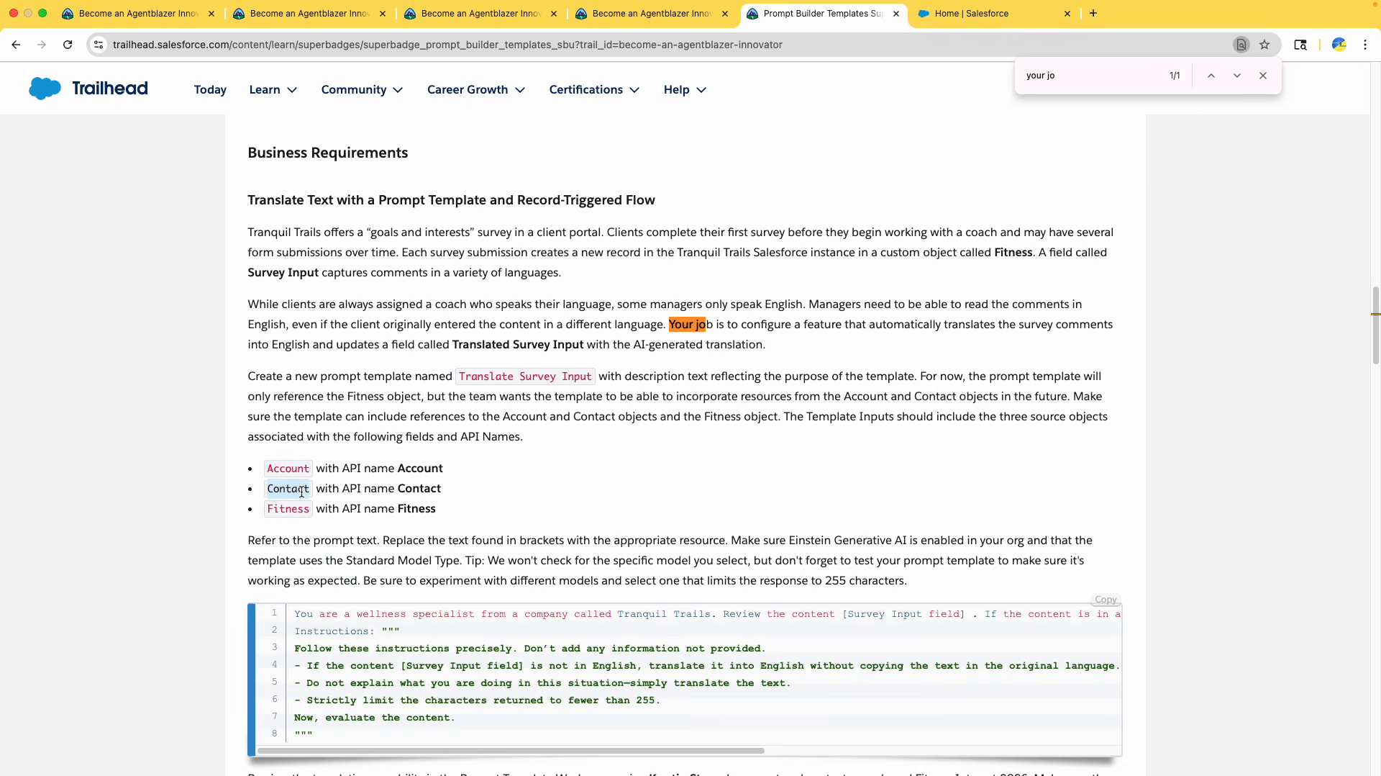
left_click(953, 17)
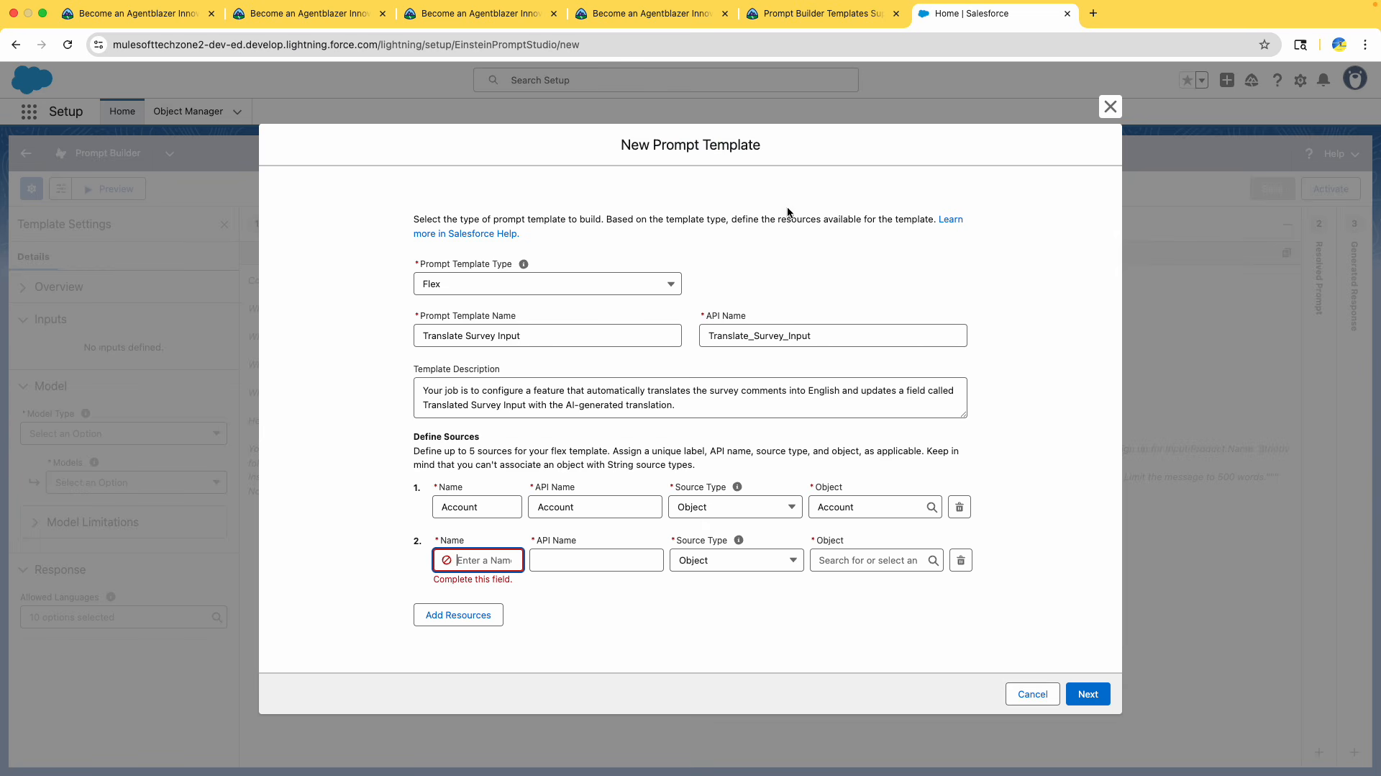
left_click(472, 567)
key("super+v")
left_click(592, 562)
left_click(861, 565)
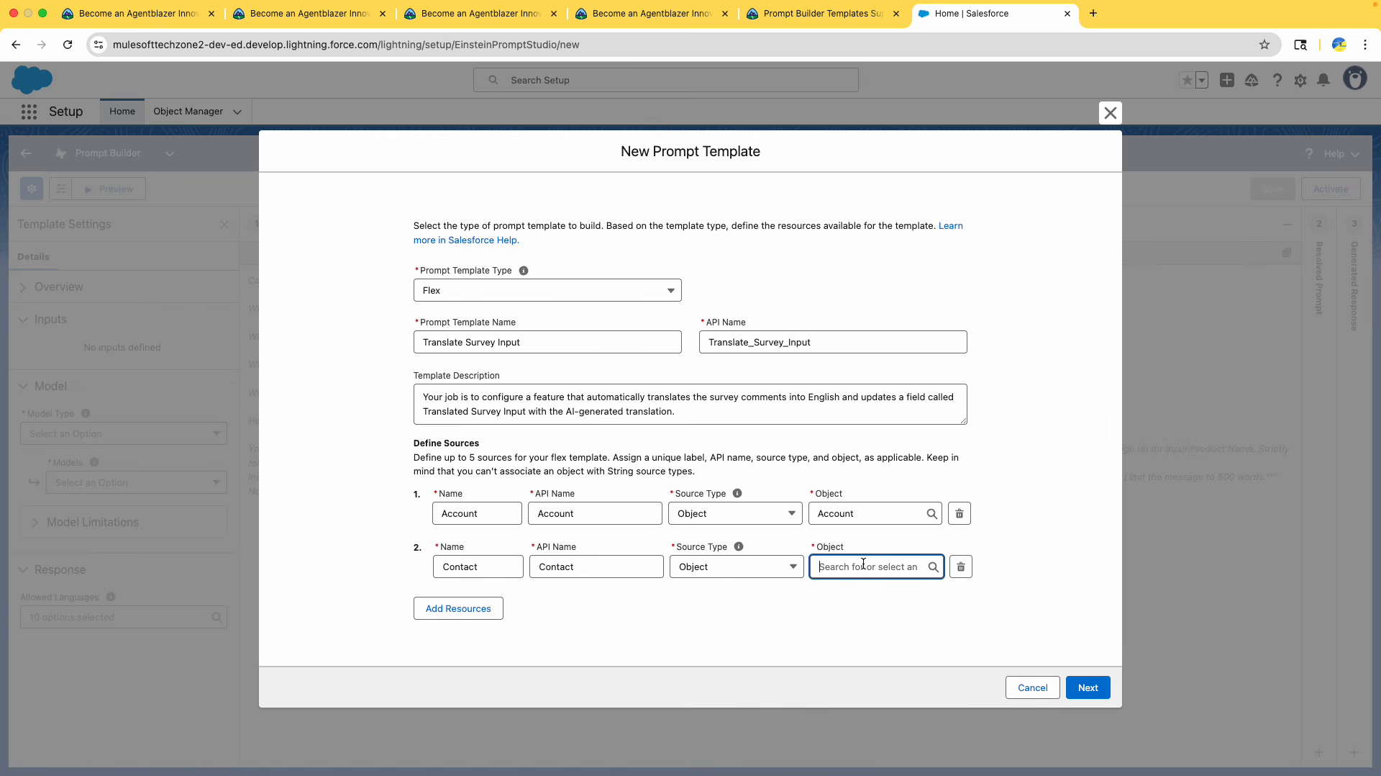
key("super+v")
left_click(860, 286)
Add a third source named Fitness, with API name Fitness and the Fitness object, and proceed to the prompt workspace
left_click(813, 15)
double_click(288, 508)
key("super+c")
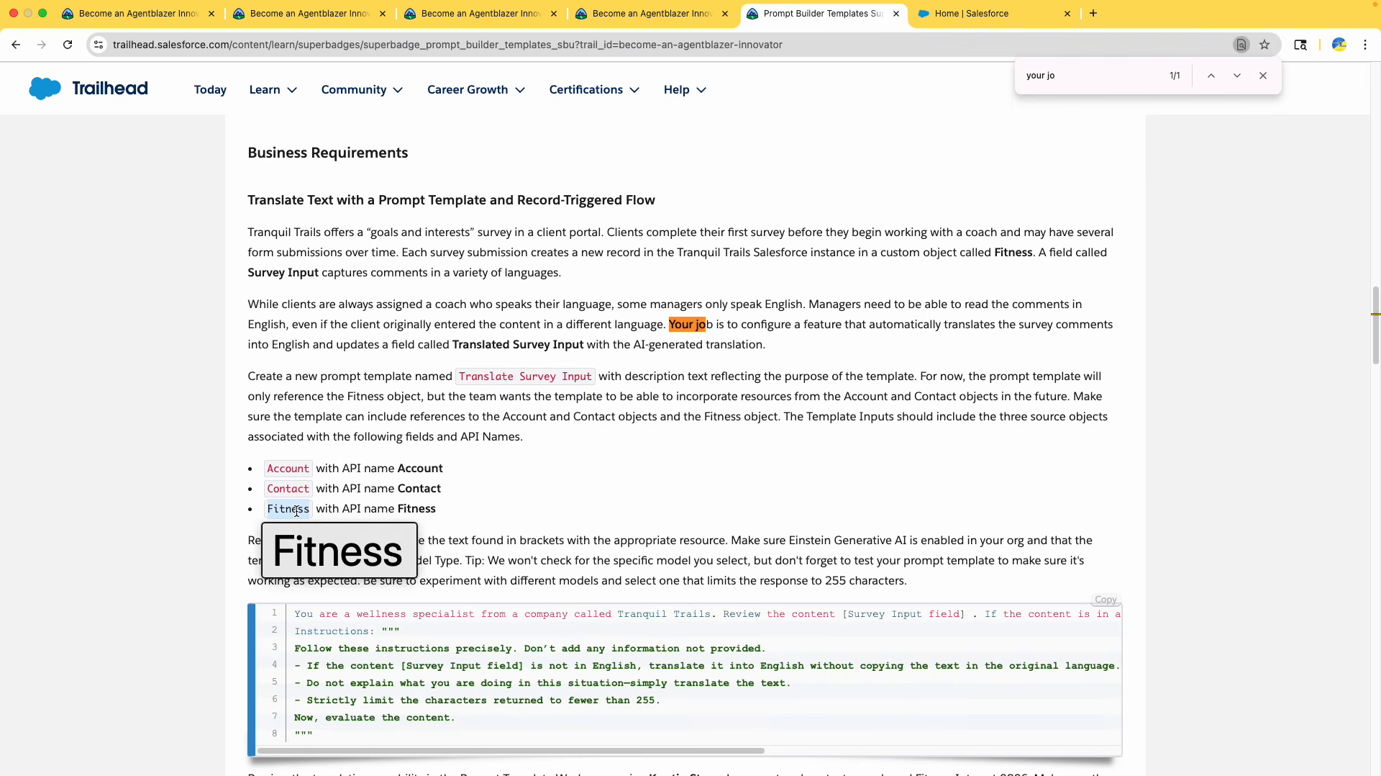
left_click(973, 16)
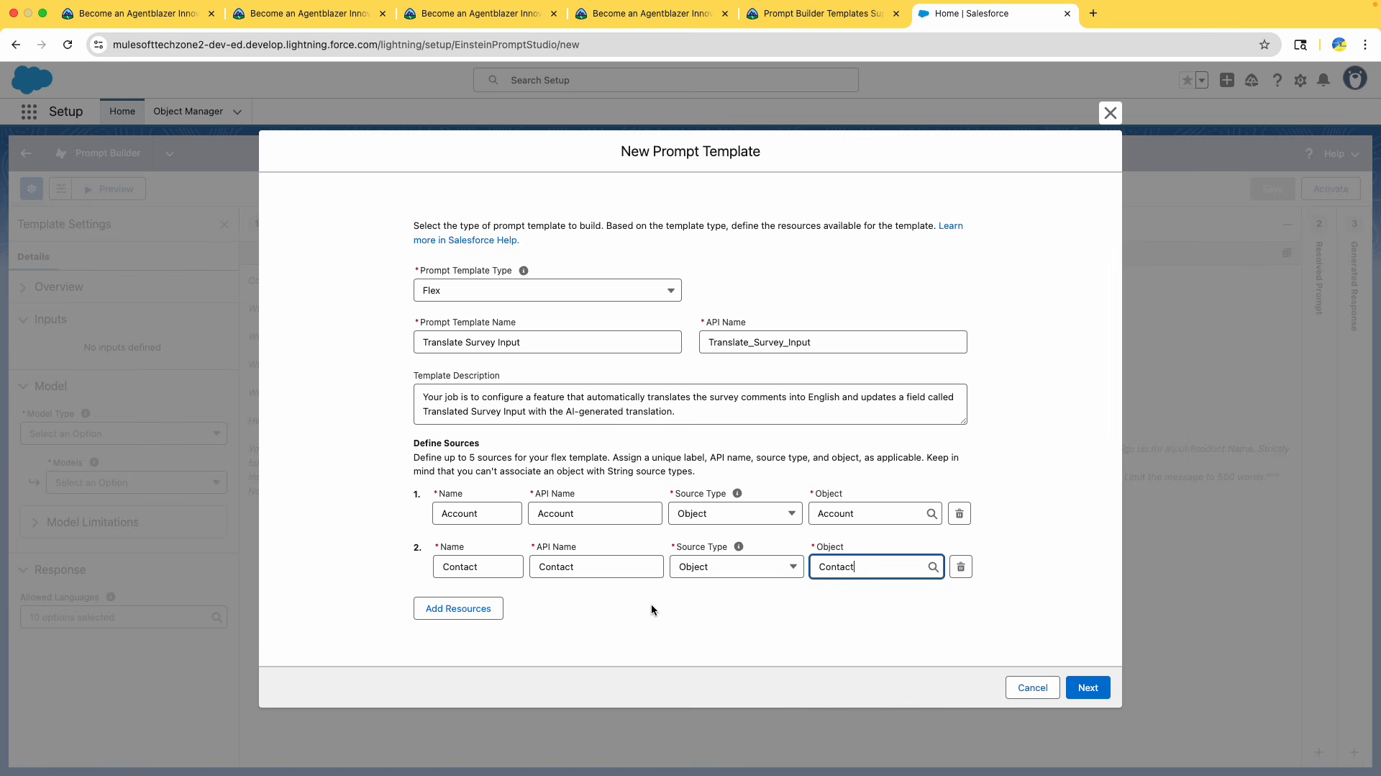
left_click(453, 607)
left_click(482, 597)
key("super+v")
key("Tab")
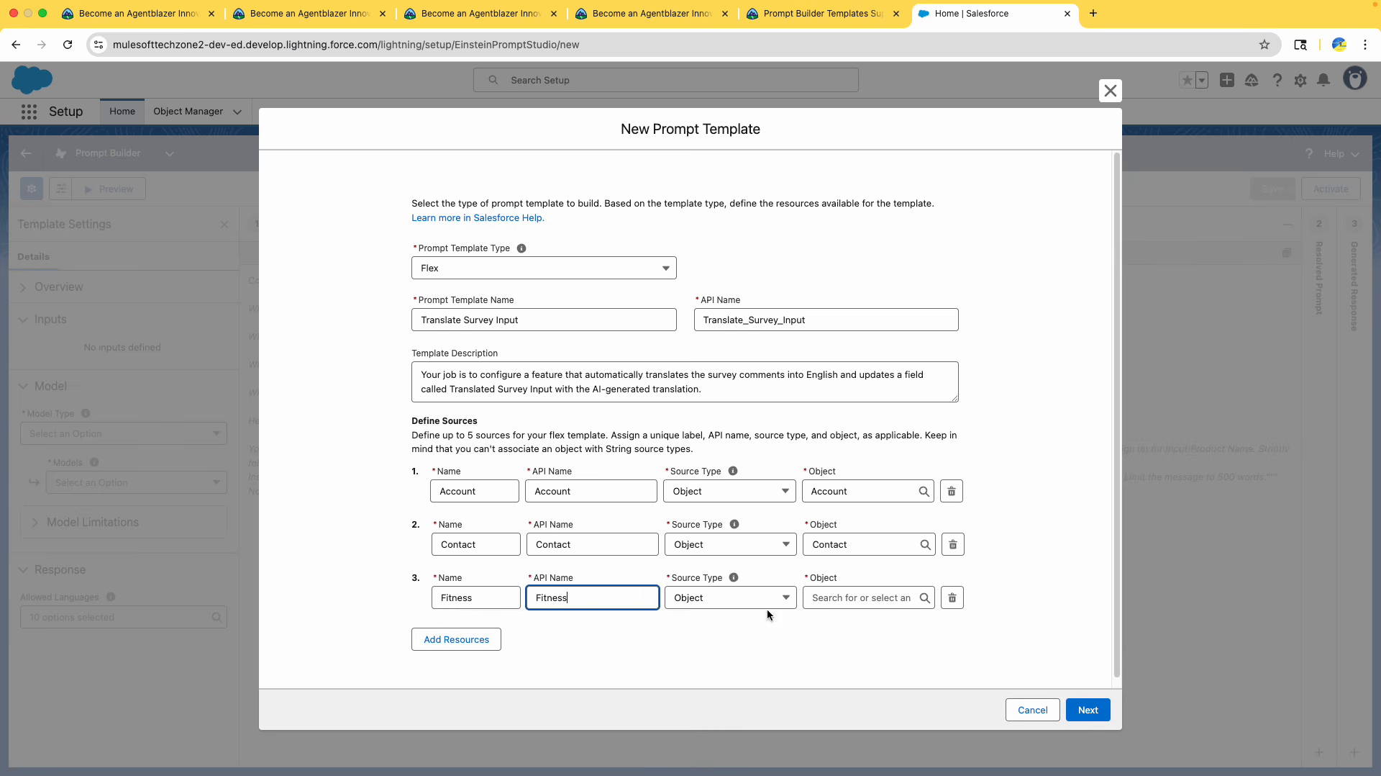
left_click(861, 597)
key("super+v")
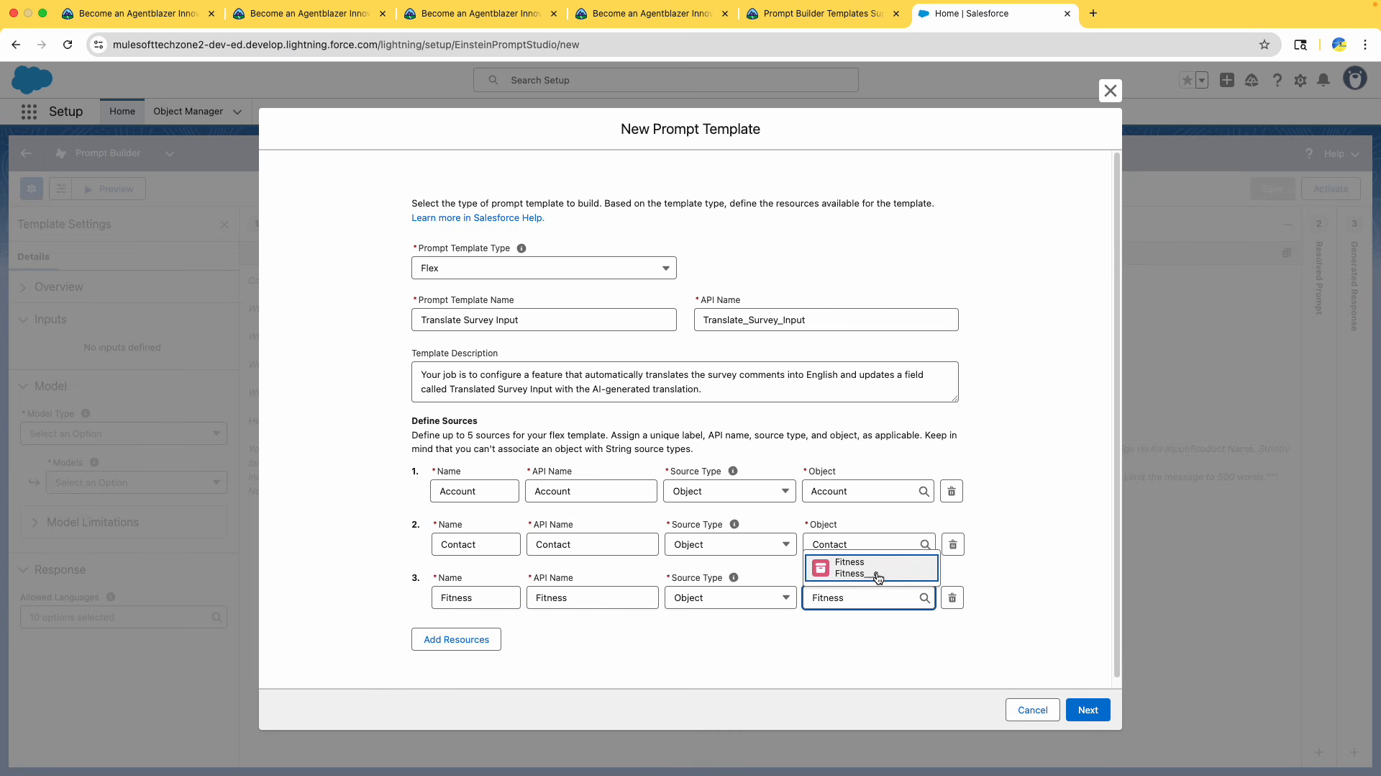
left_click(873, 572)
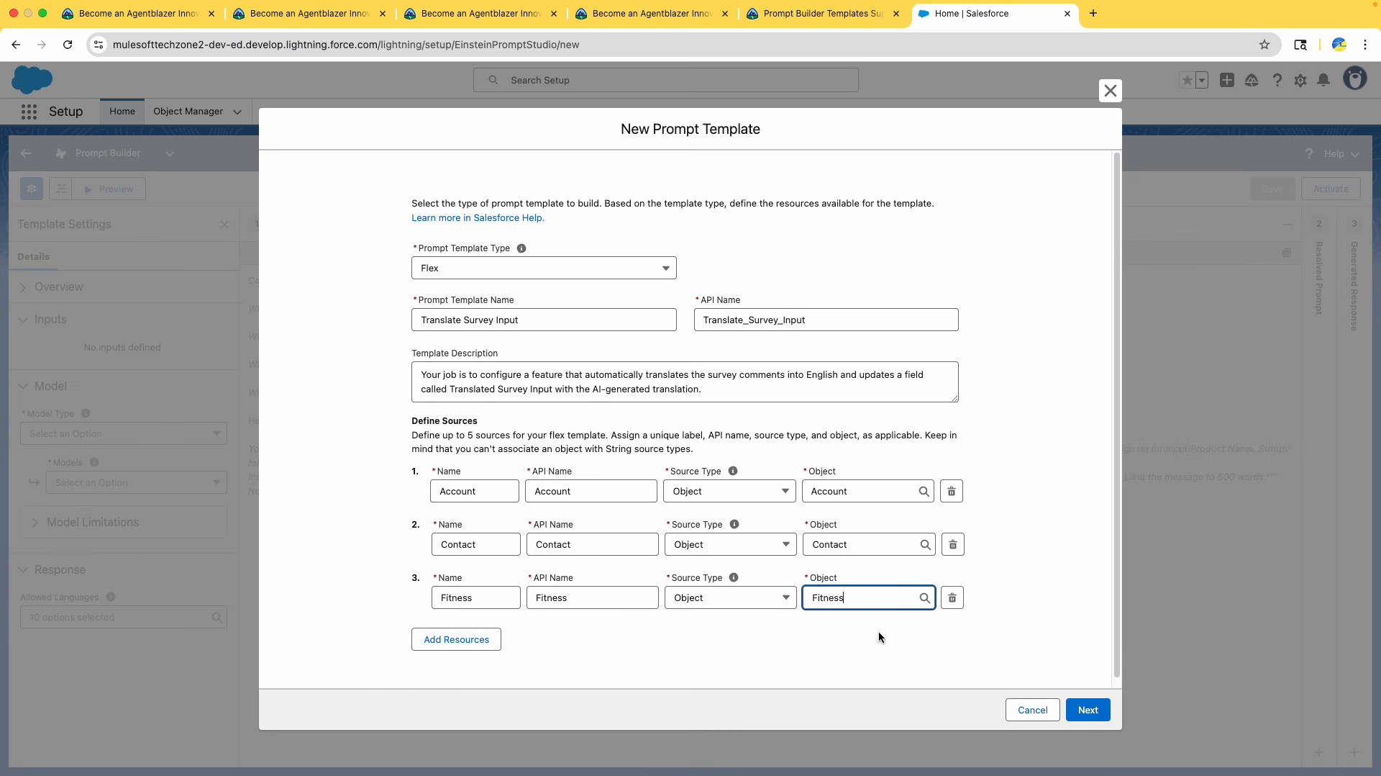
left_click(1083, 709)
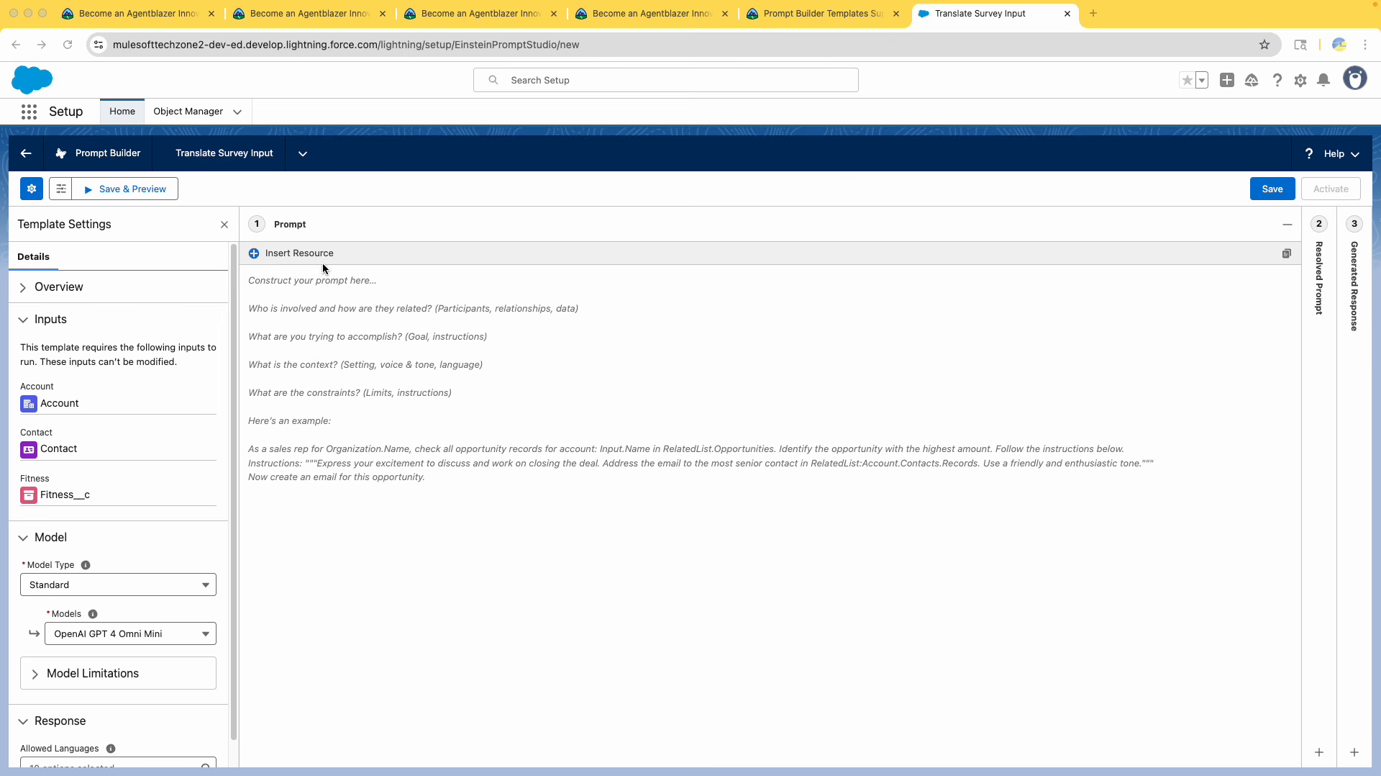
Read the superbadge instruction on replacing the bracketed text in the prompt with the appropriate resource
left_click(836, 14)
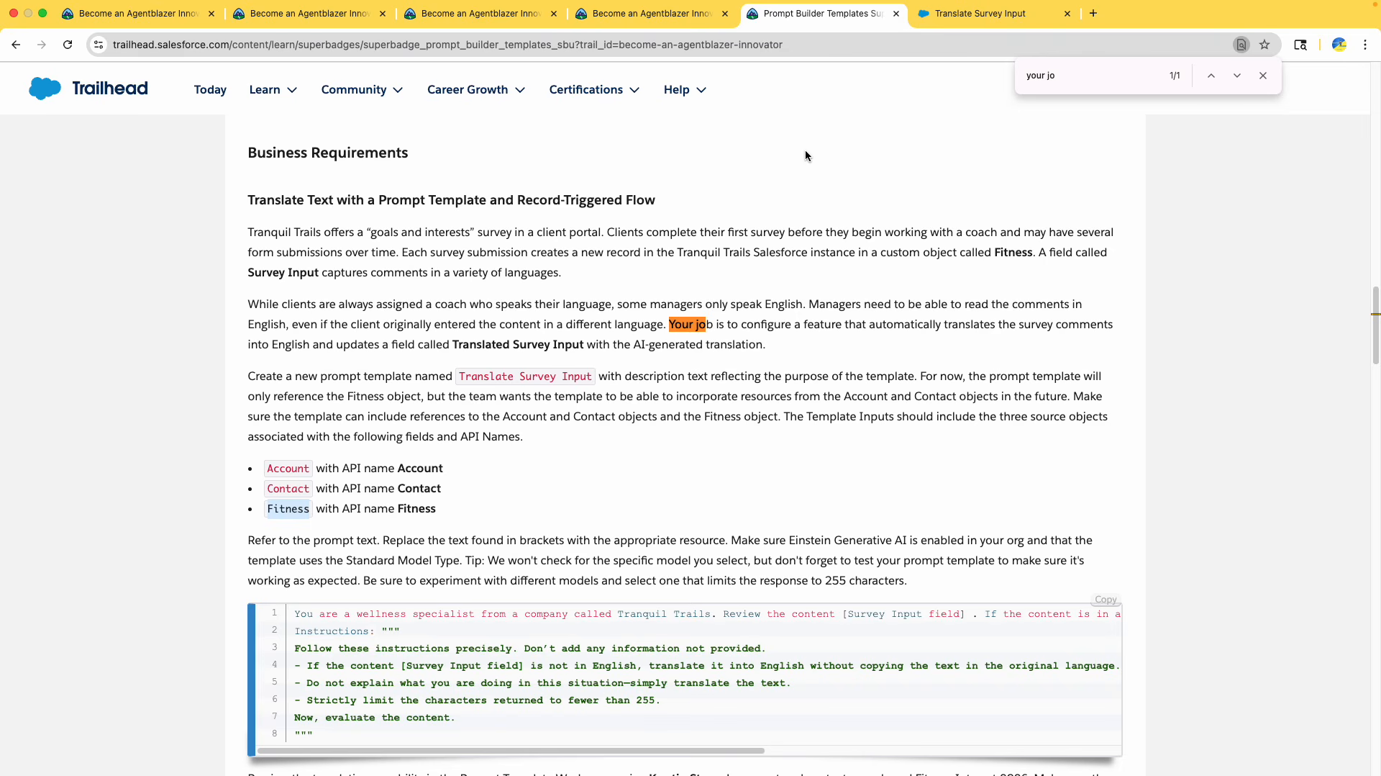
scroll(792, 172, "down", 5)
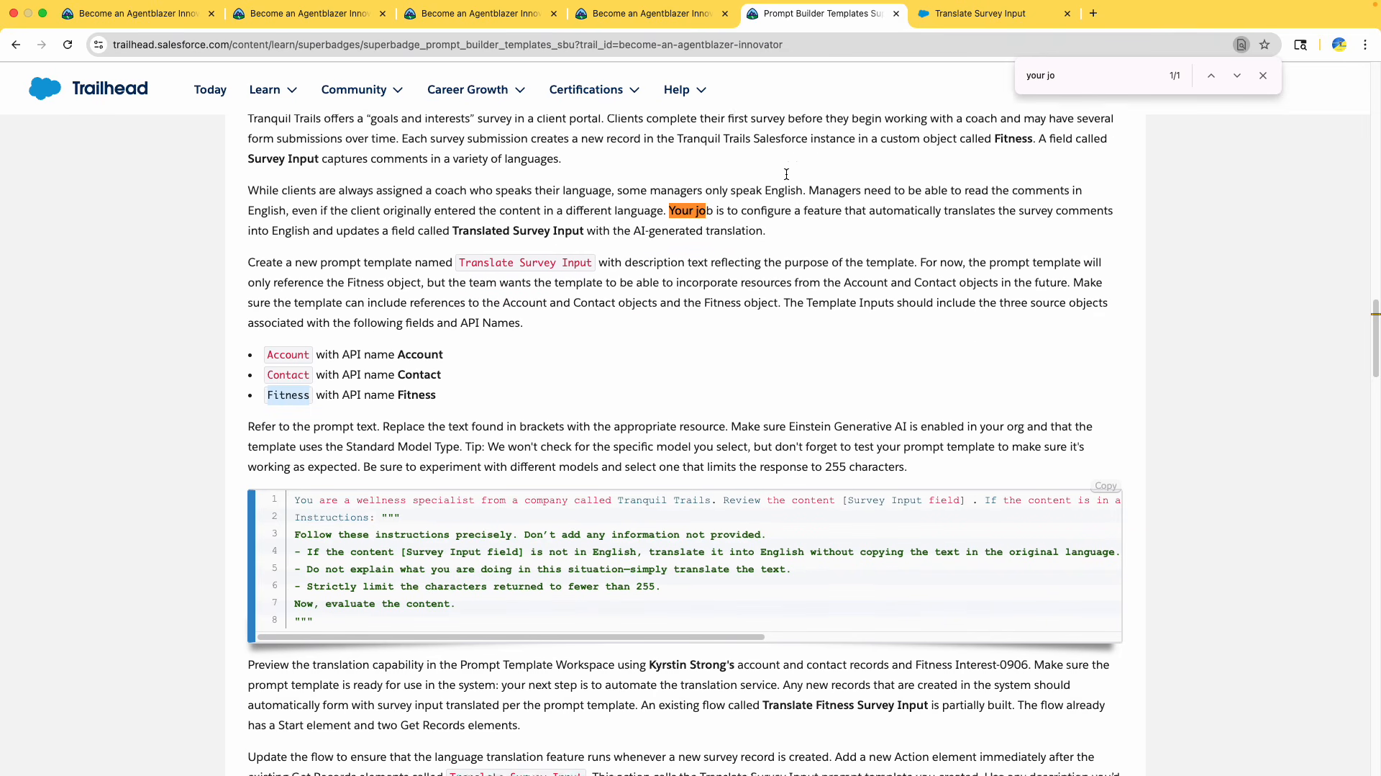
left_click(346, 315)
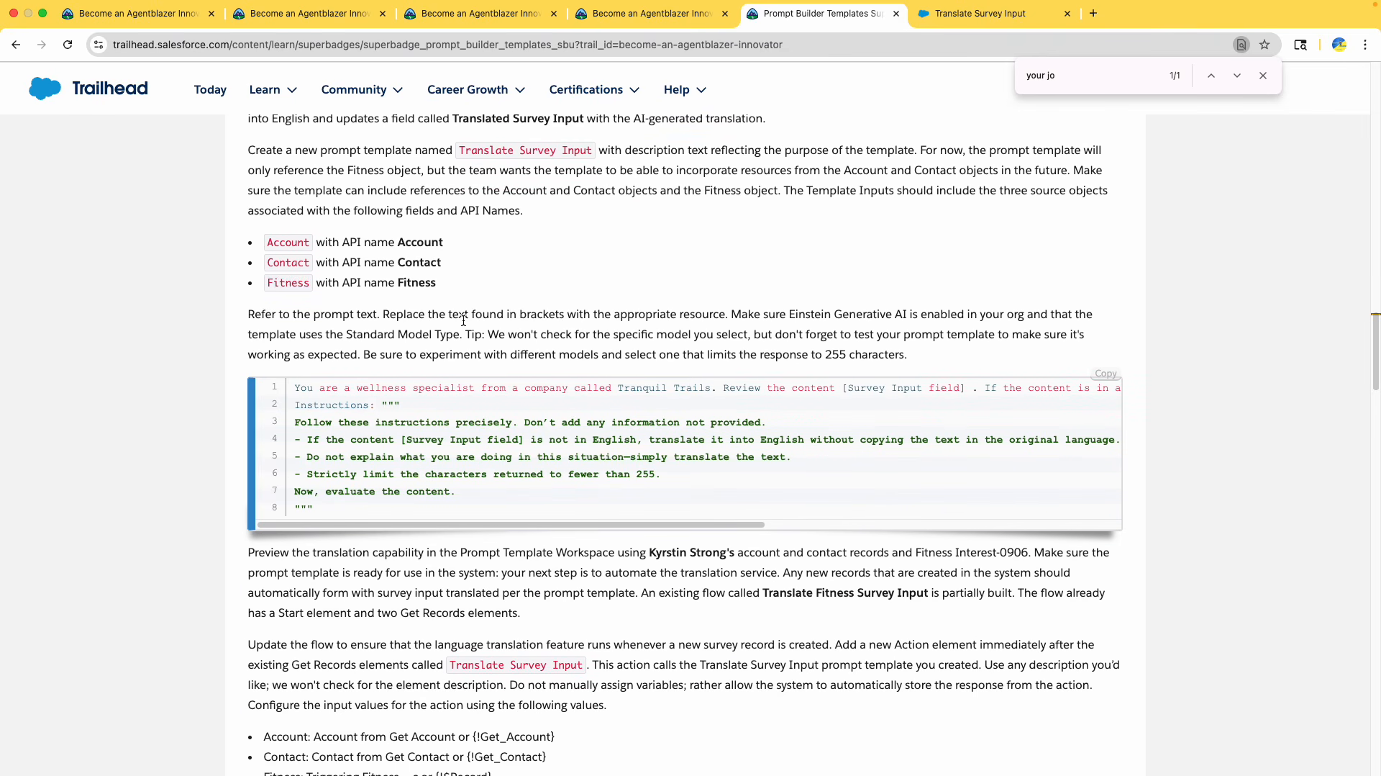
left_click_drag(419, 316, 715, 316)
double_click(535, 317)
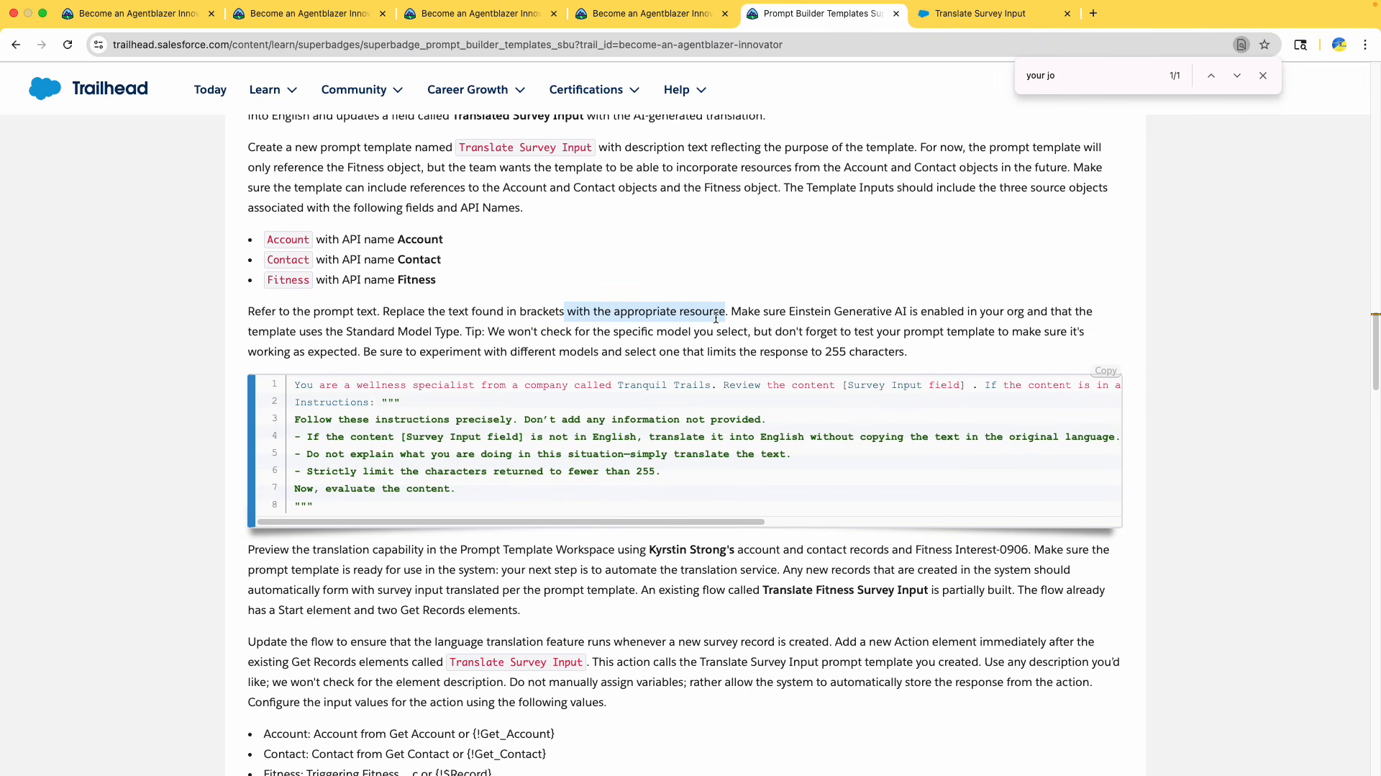
left_click(649, 314)
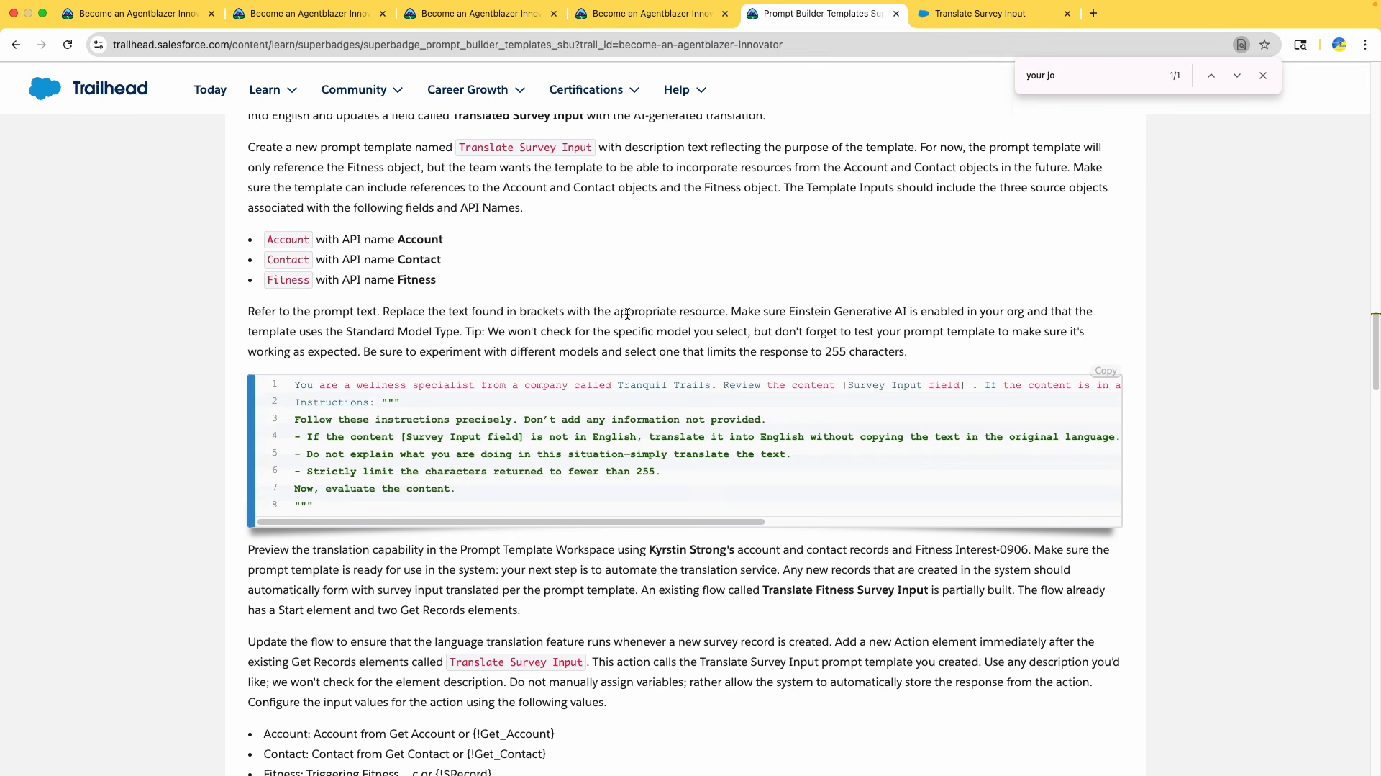
left_click_drag(613, 314, 715, 315)
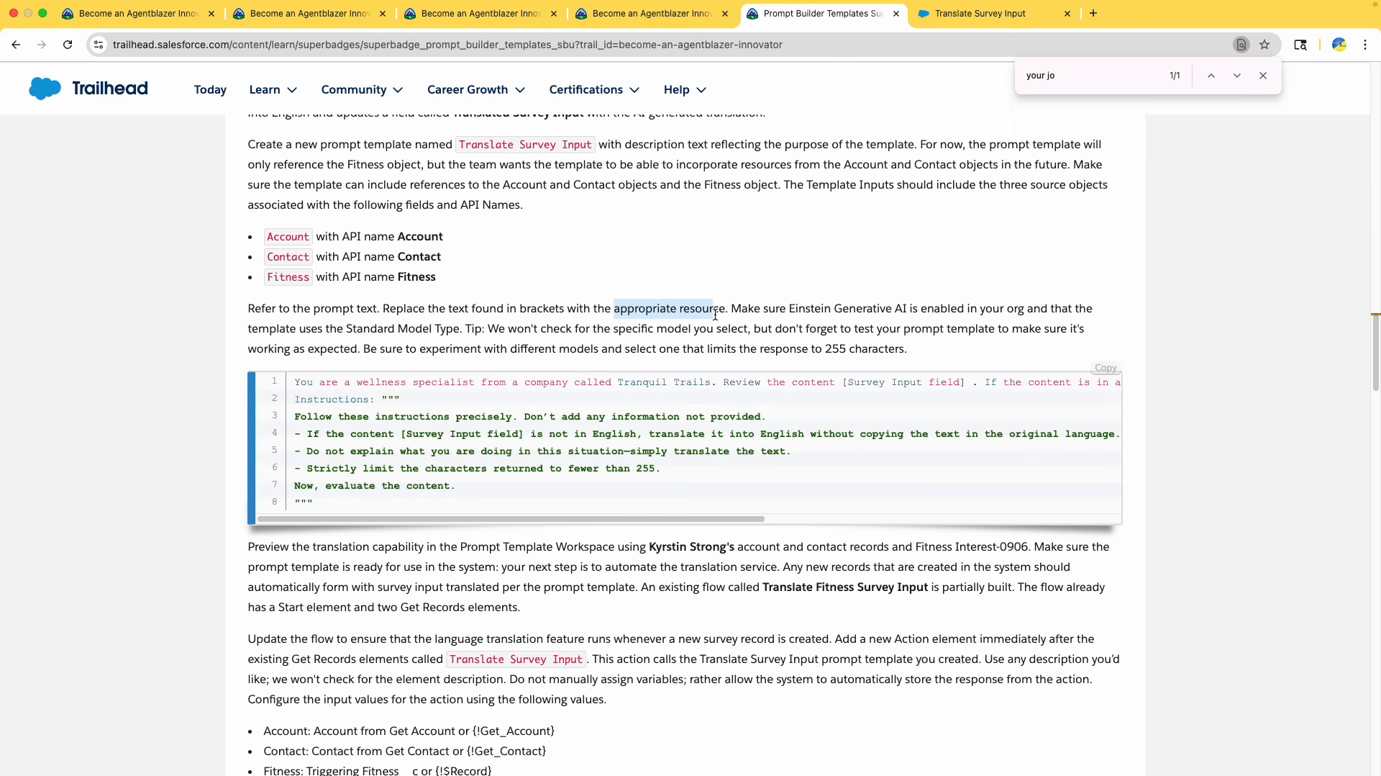
Copy the wellness specialist prompt text from the superbadge page into the Translate Survey Input template's prompt
left_click(1113, 368)
left_click(1052, 10)
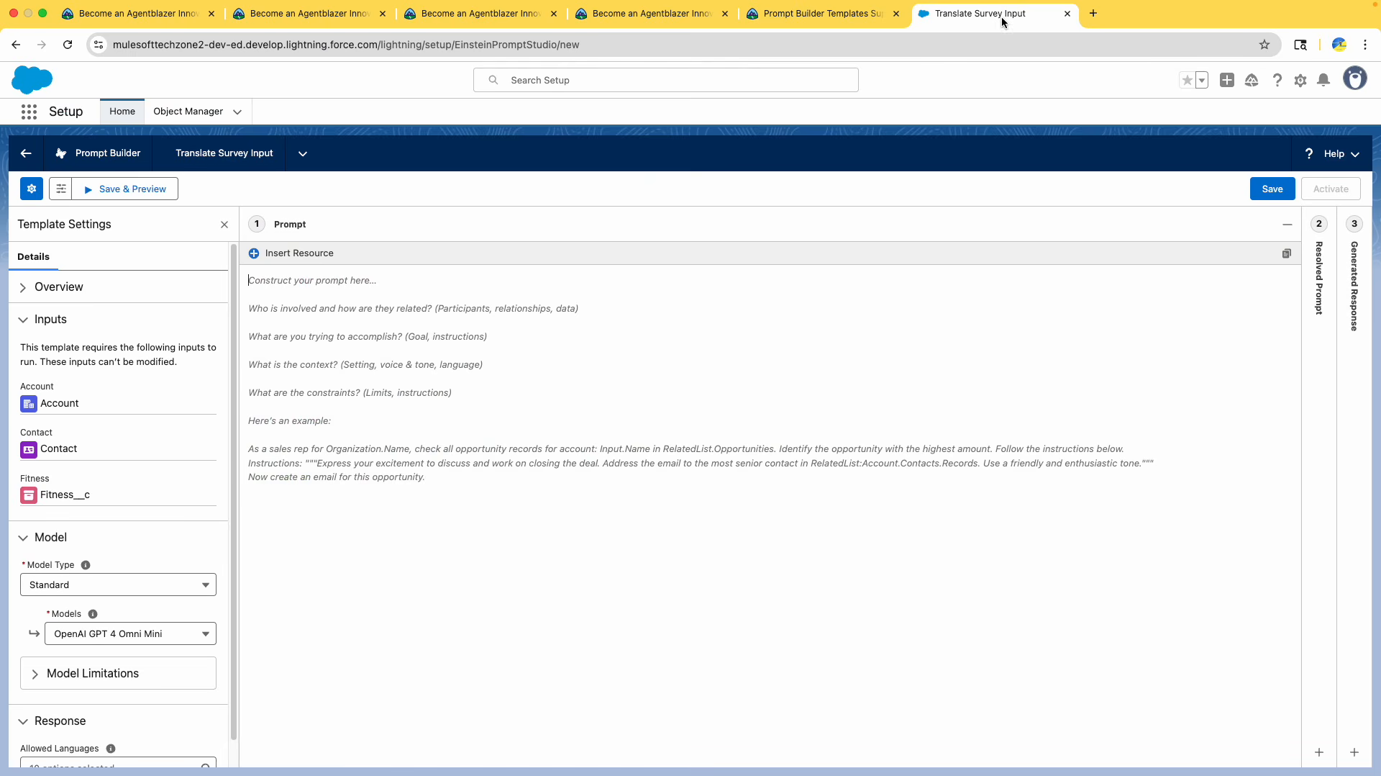
left_click(457, 369)
key("ctrl+a")
key("ctrl+v")
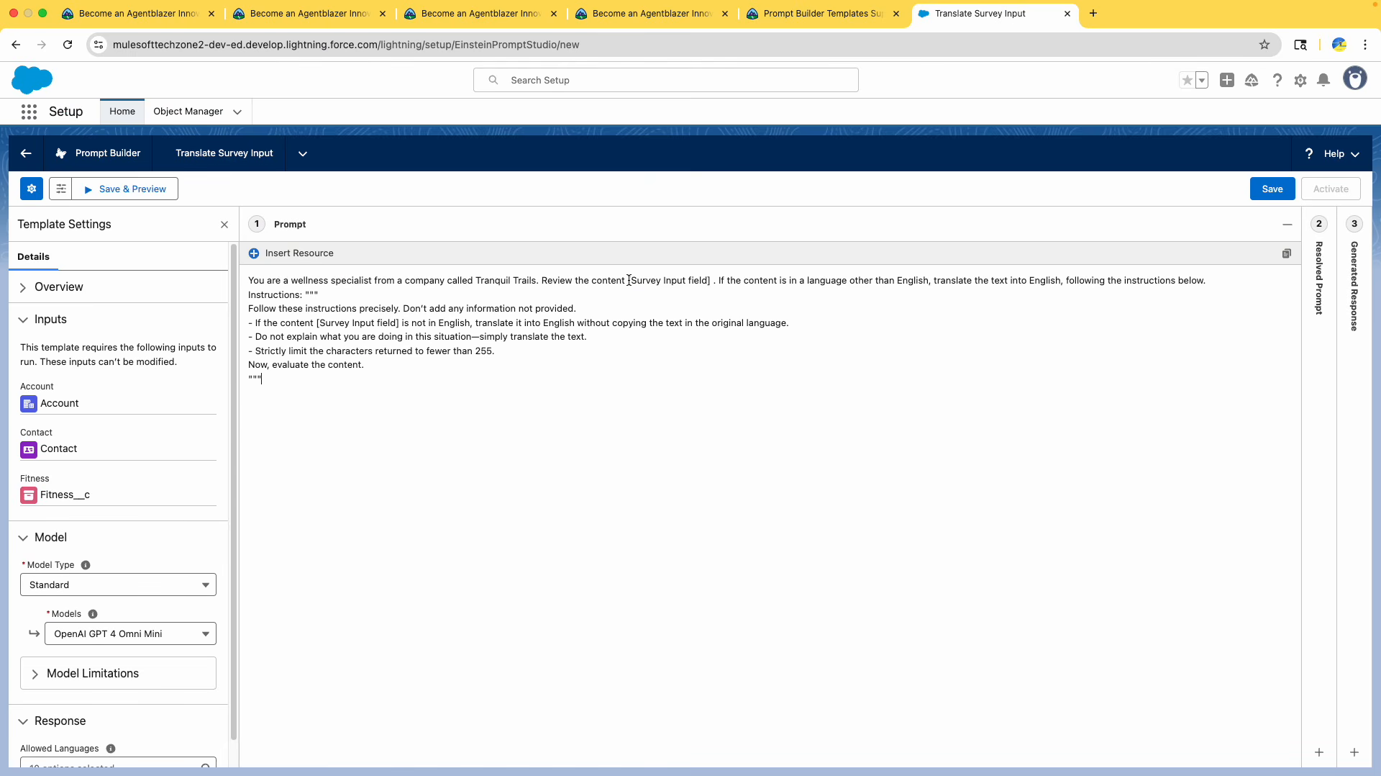
Check the superbadge requirements for the object and field that the prompt's bracketed Survey Input placeholder refers to
left_click_drag(629, 280, 712, 281)
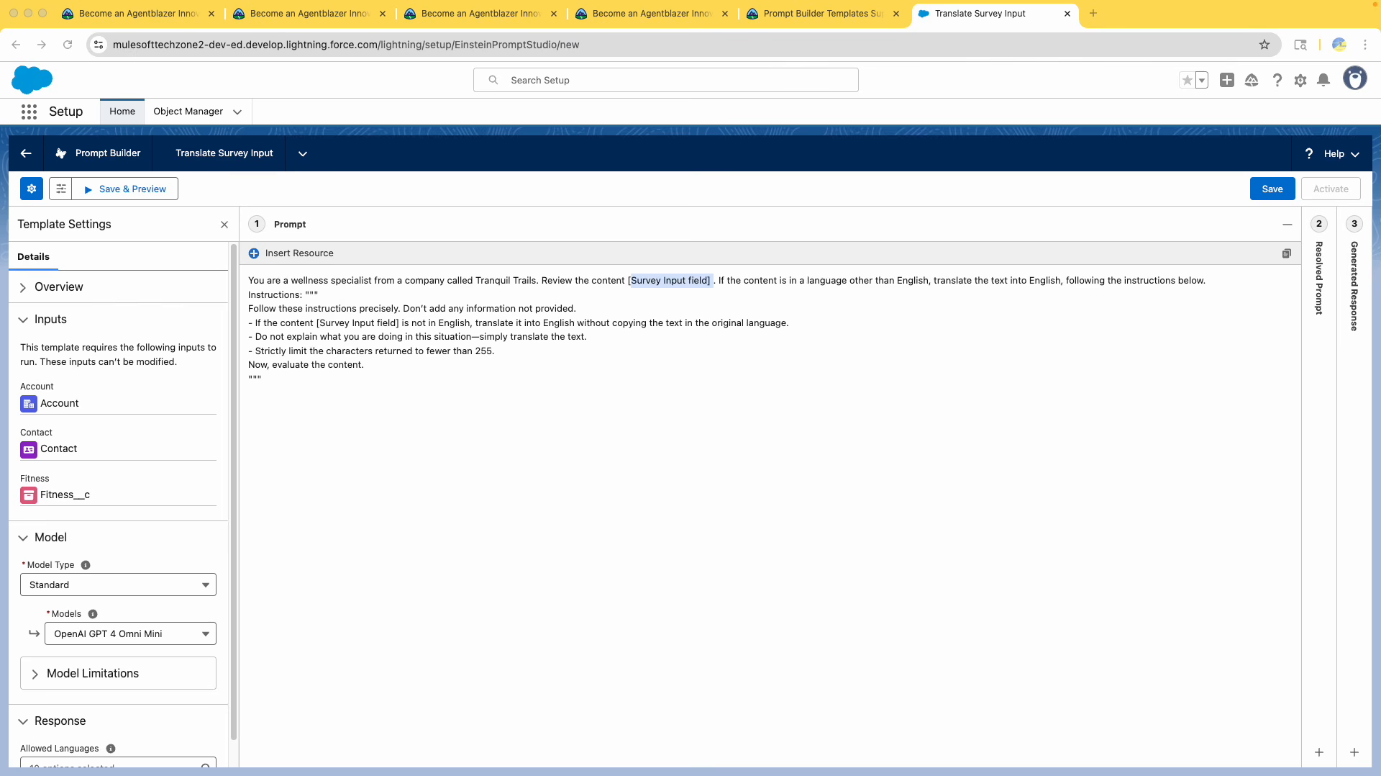
left_click(817, 14)
scroll(627, 355, "up", 3)
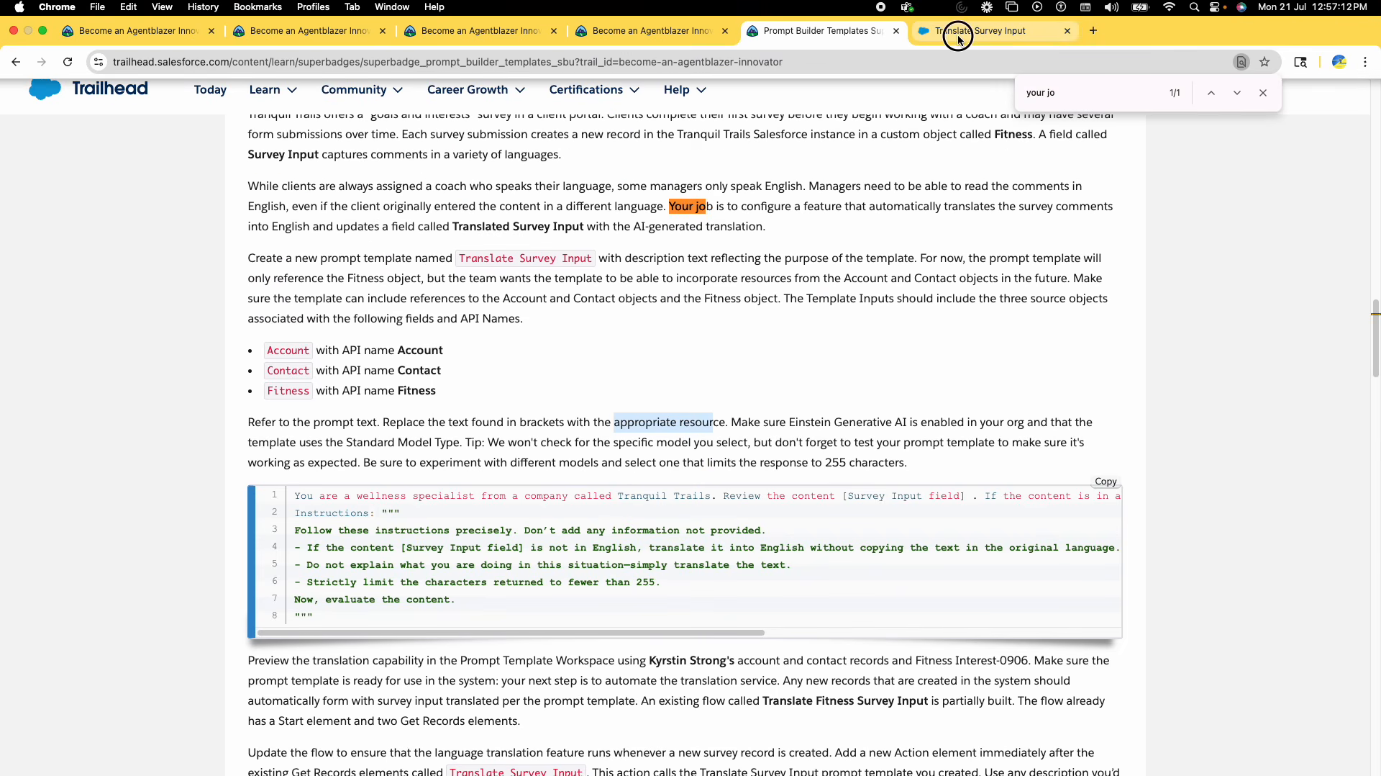
left_click(946, 16)
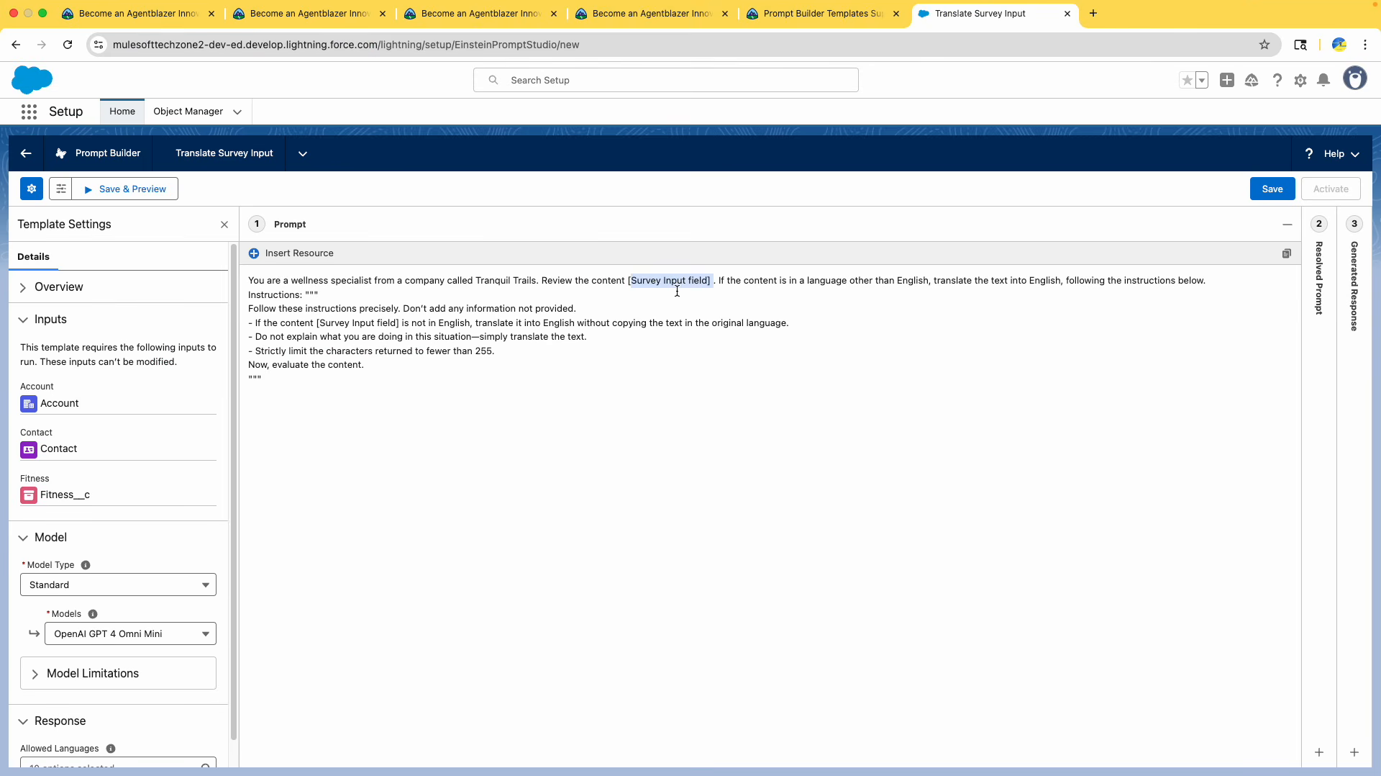
left_click(849, 16)
scroll(788, 416, "up", 6)
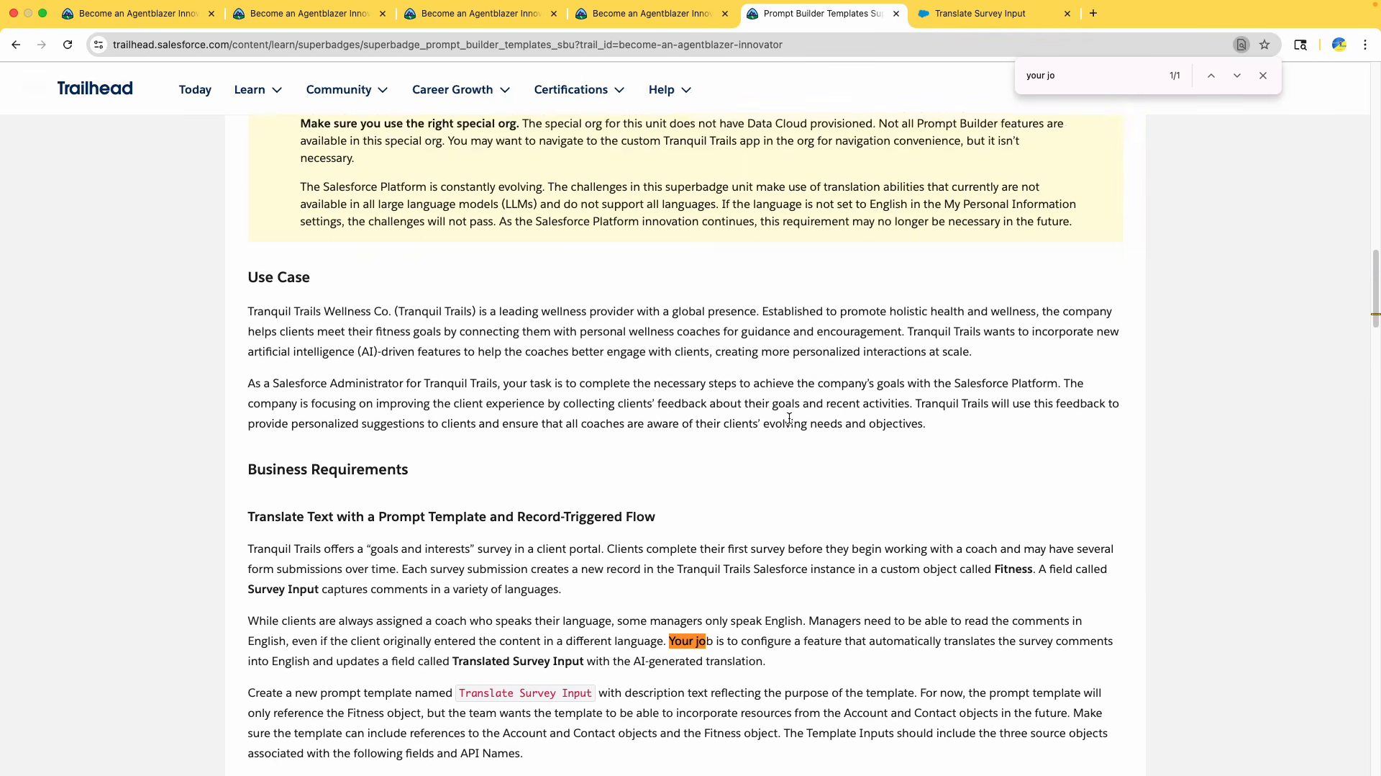
scroll(789, 416, "down", 3)
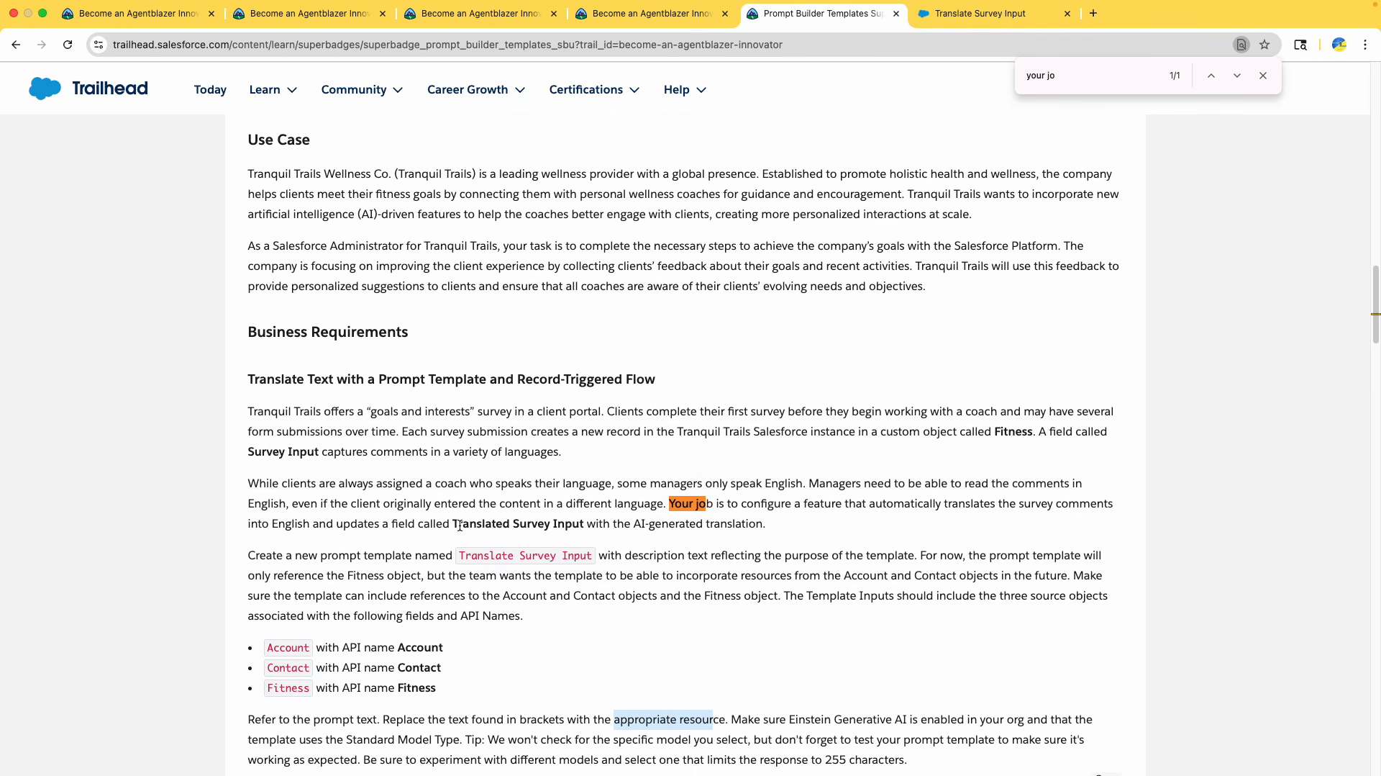
left_click_drag(254, 452, 512, 453)
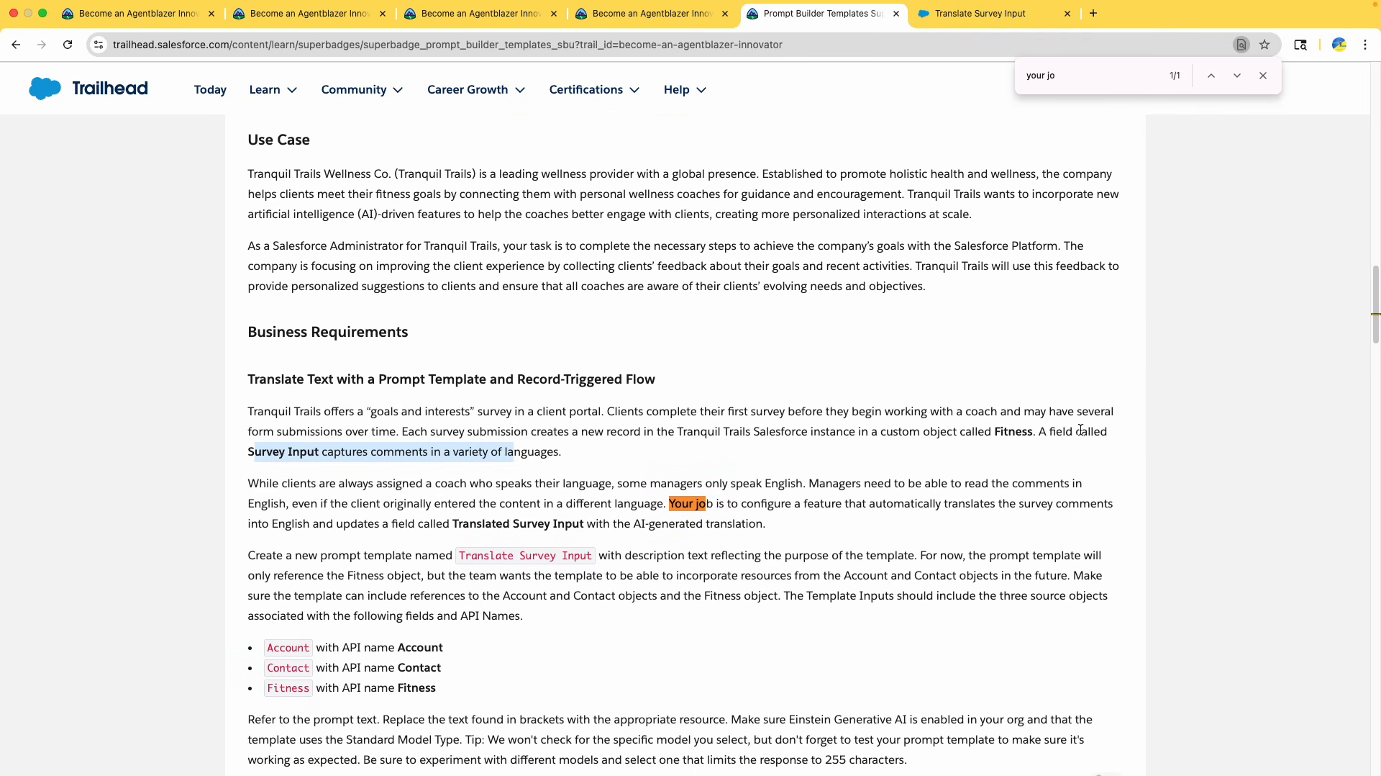
double_click(1011, 431)
left_click(1000, 13)
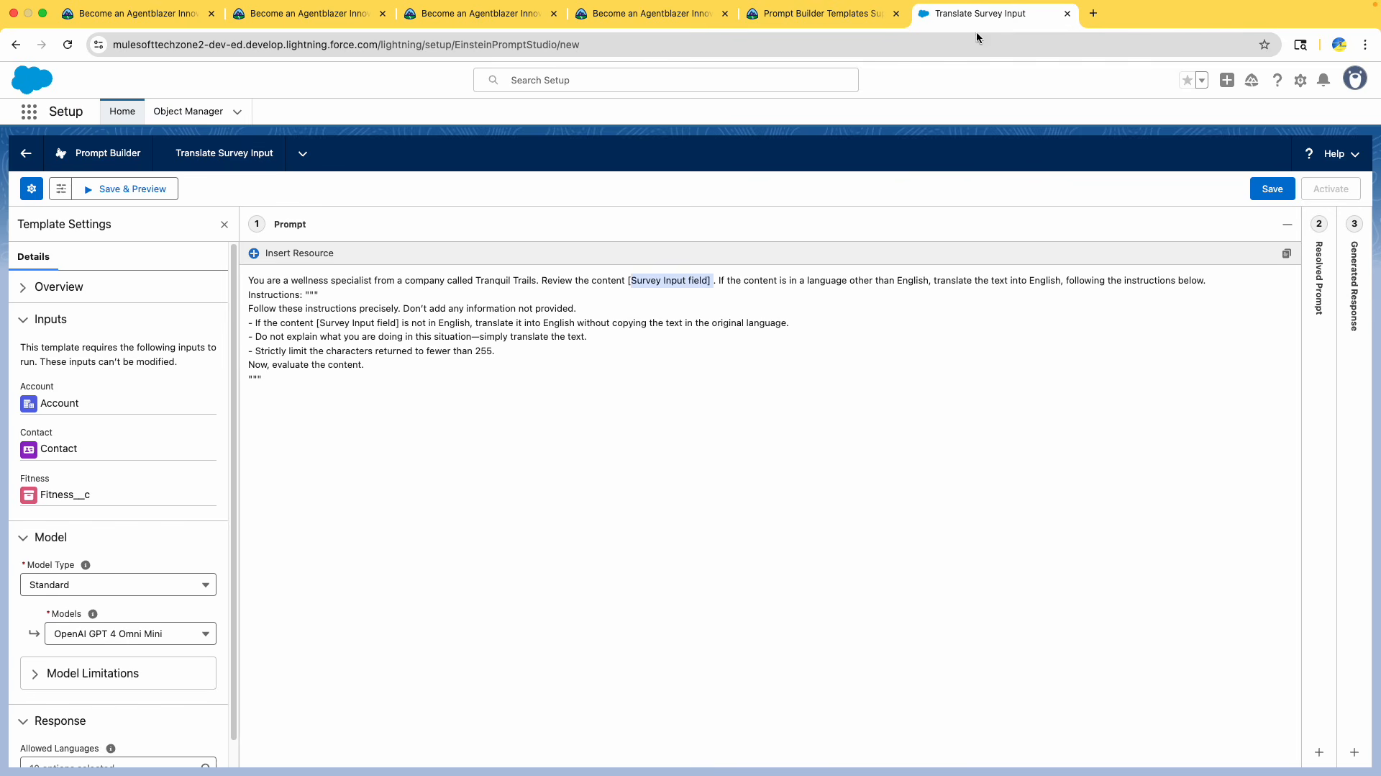
Replace the bracketed Survey Input field placeholder in the prompt's opening line with the Fitness object's Survey Input resource
left_click(624, 281)
left_click_drag(628, 282, 710, 281)
key("BackSpace")
left_click(302, 254)
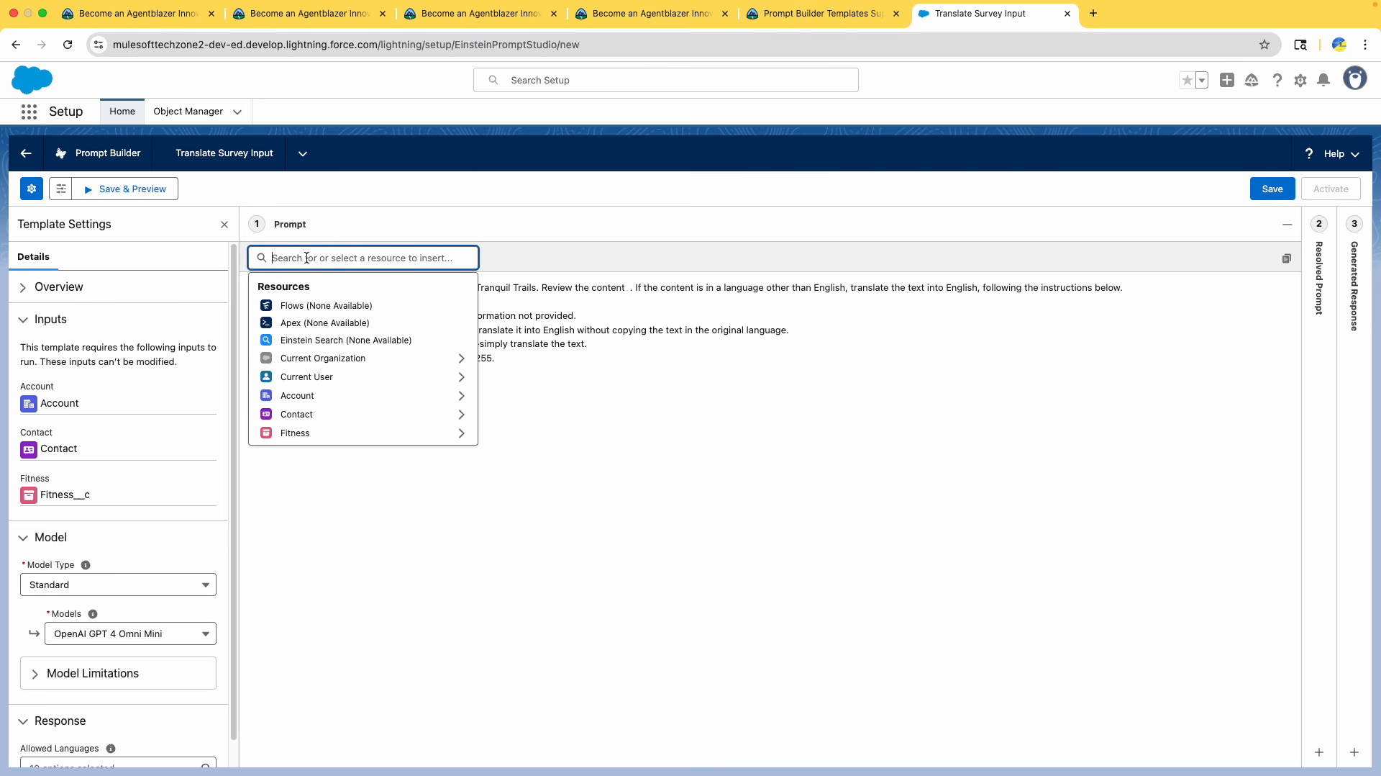
left_click(341, 433)
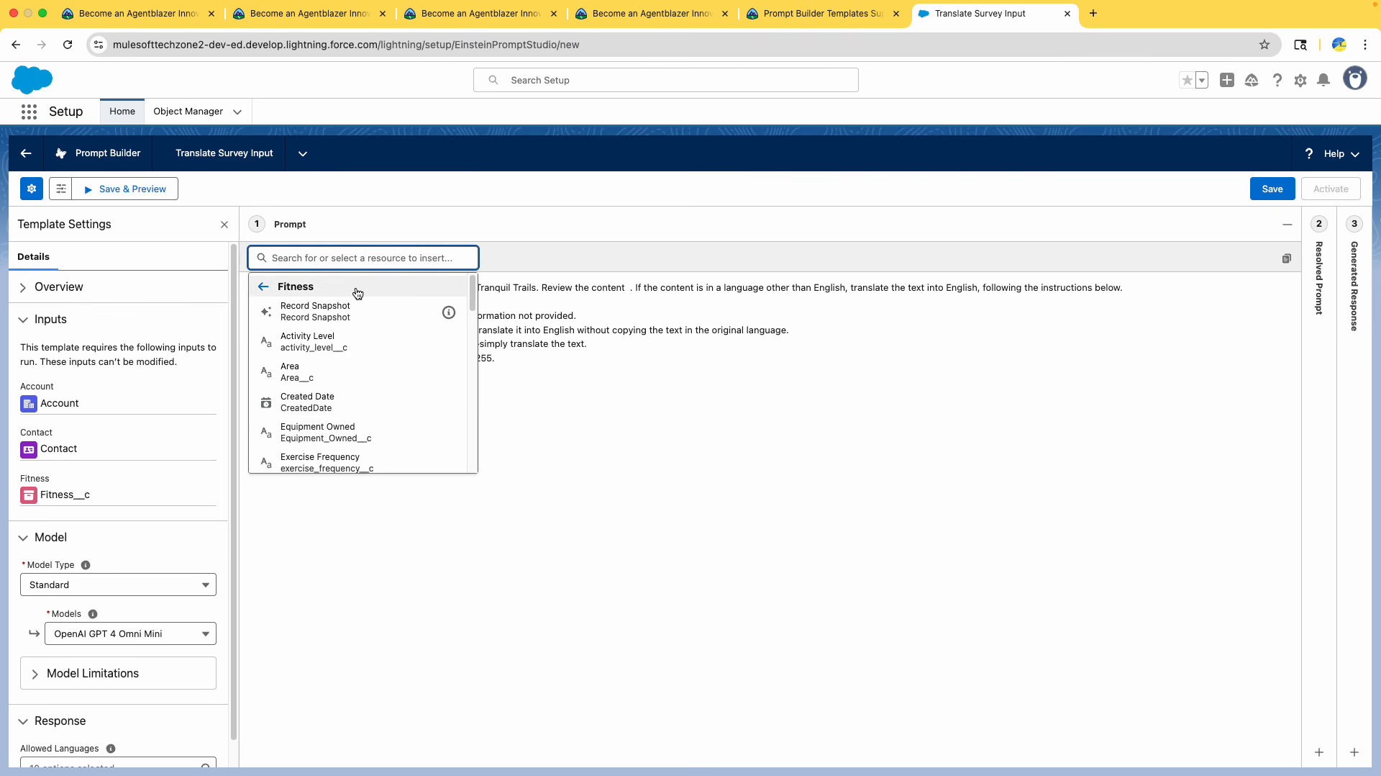
type("surv")
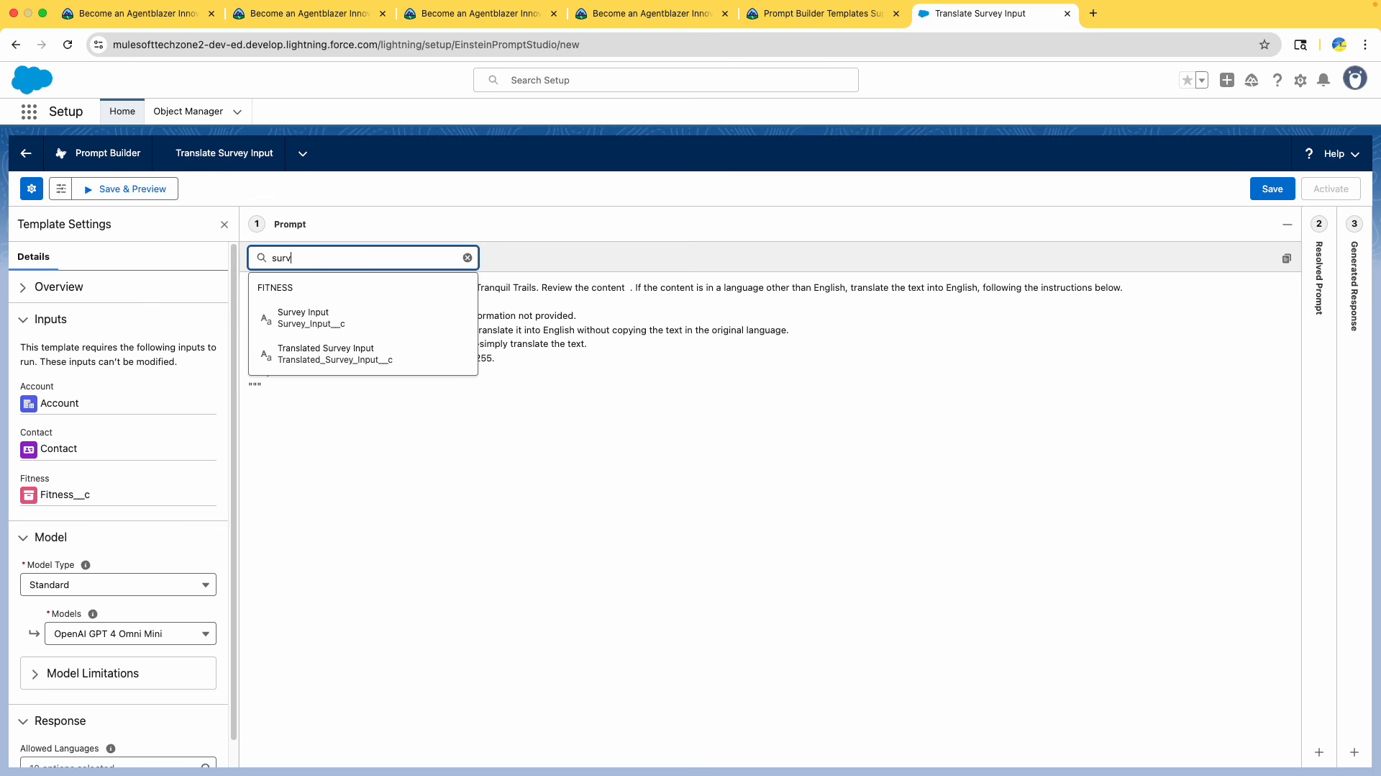
left_click(343, 331)
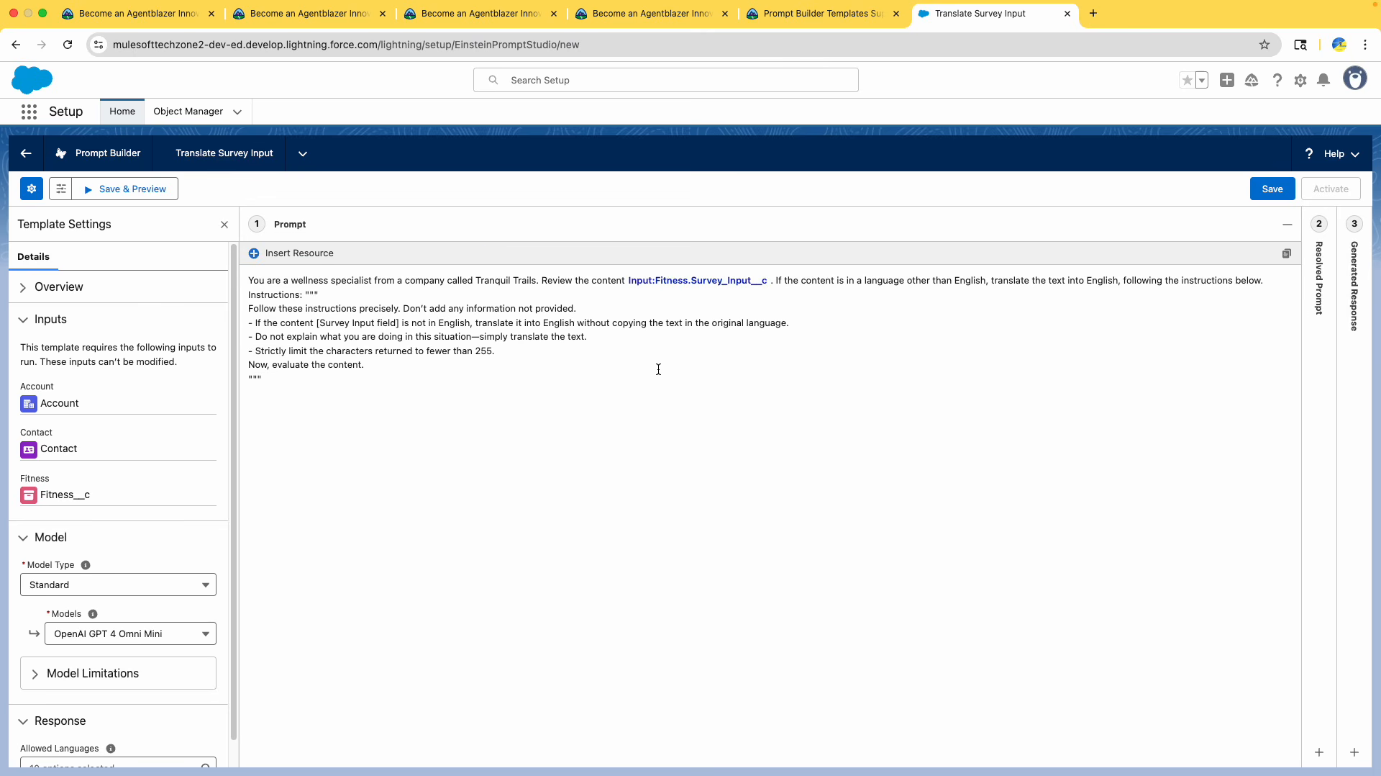
Delete the bracketed Survey Input field placeholder from the first instruction bullet and start inserting a resource in its place
double_click(321, 324)
left_click(266, 323)
left_click(318, 323)
left_click_drag(398, 324, 317, 324)
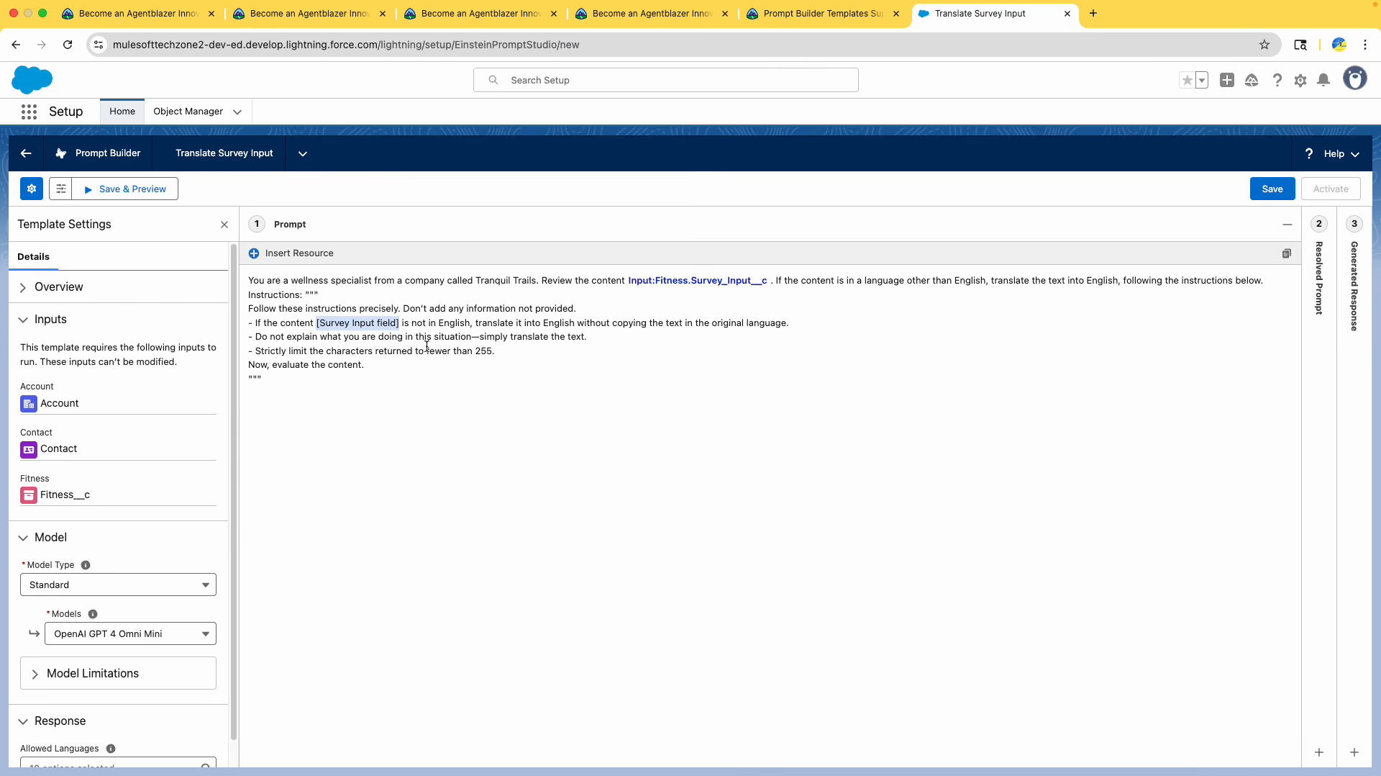
key("BackSpace")
left_click(298, 253)
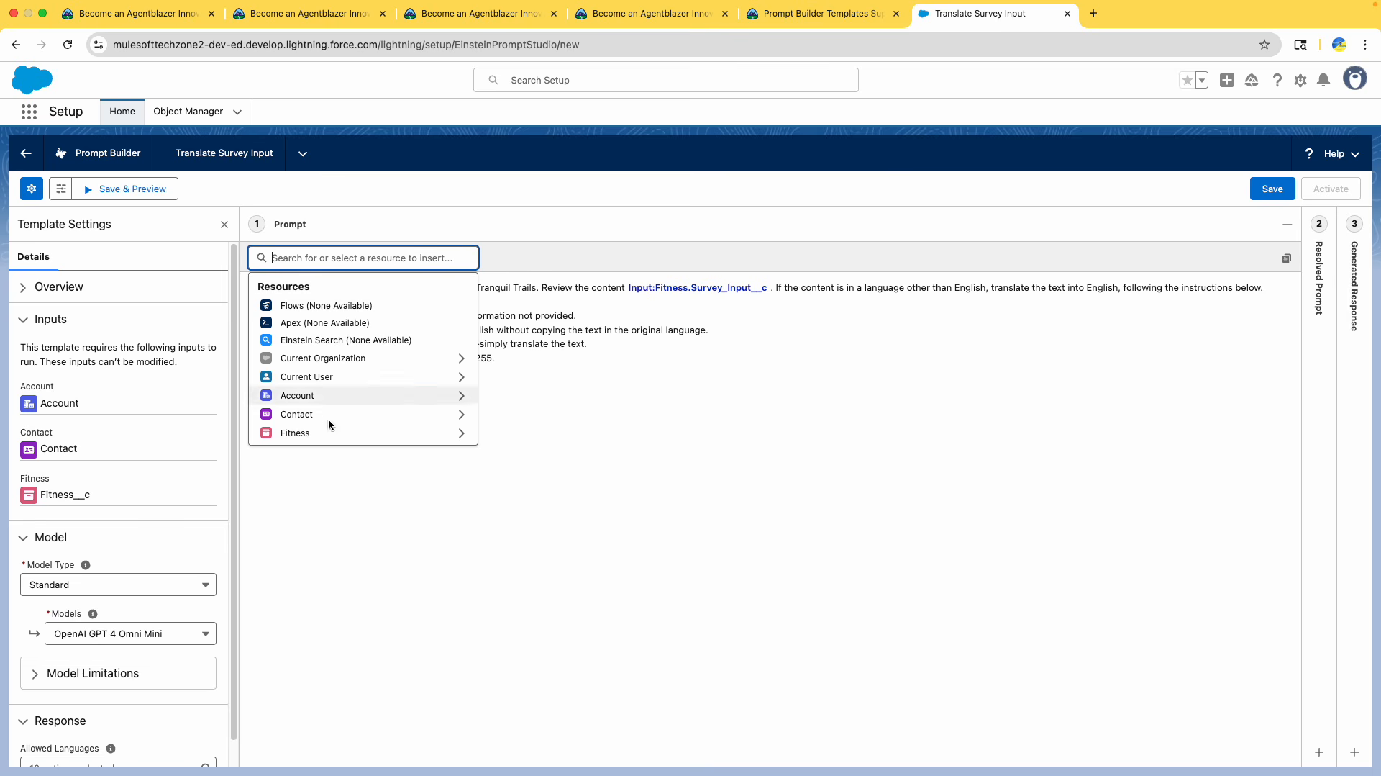
Insert the Fitness Survey Input field resource into the prompt's instruction line about content that is not in English
left_click(341, 434)
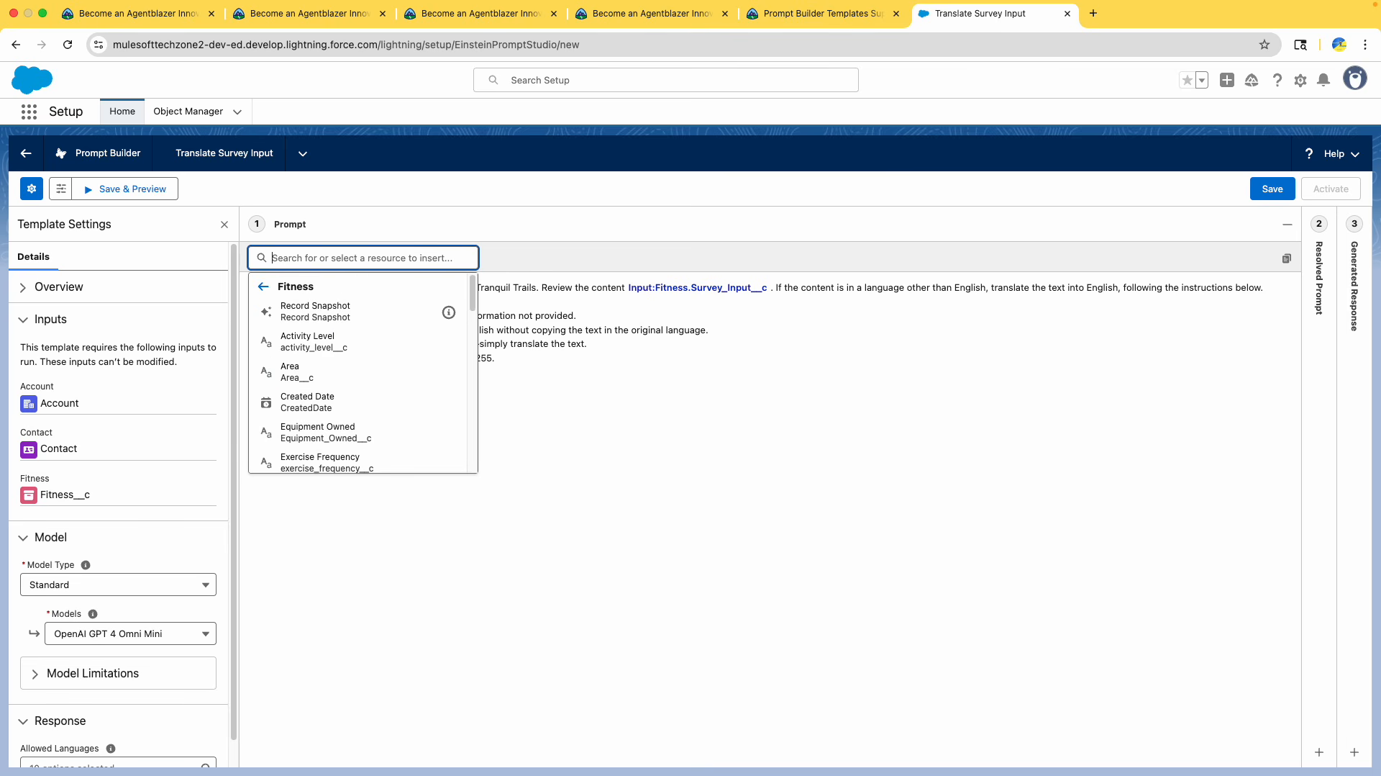
type("sur")
left_click(308, 318)
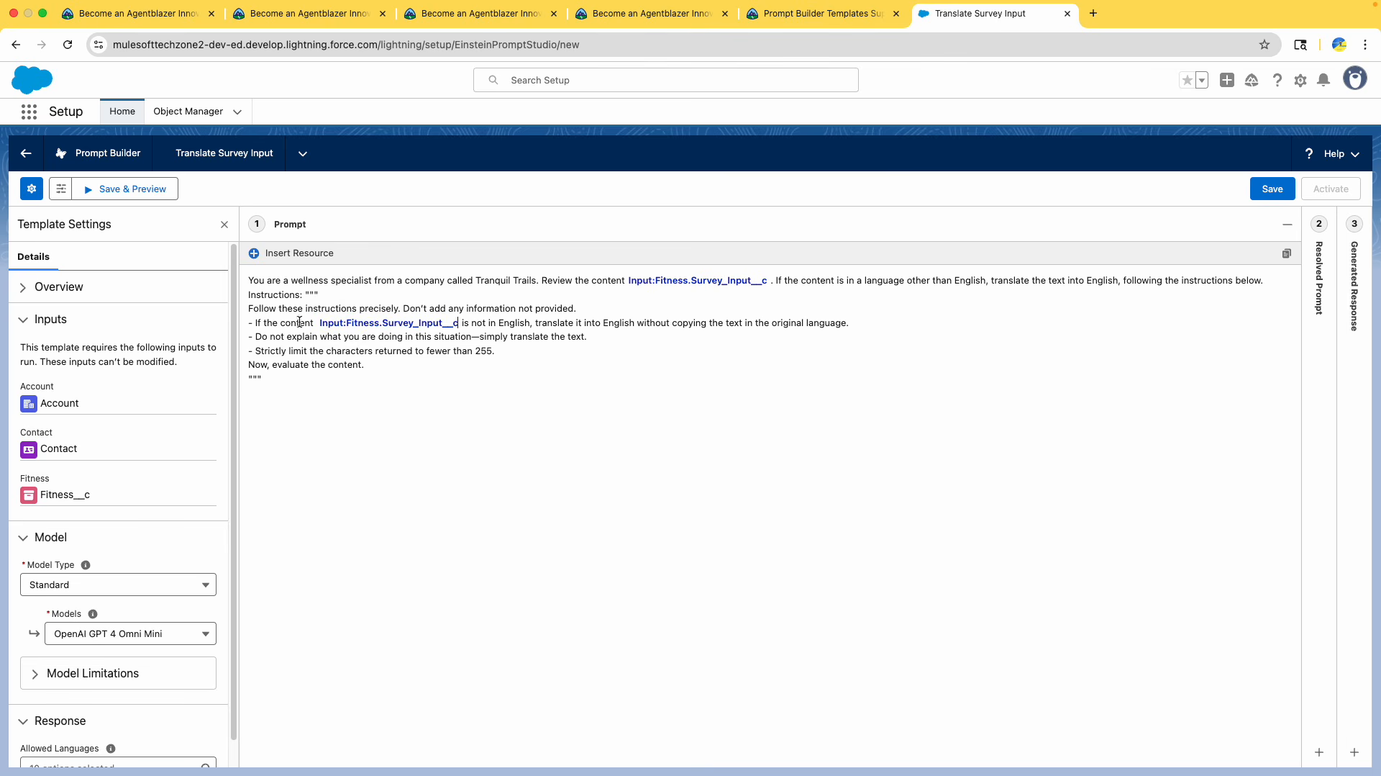
left_click_drag(471, 324, 539, 324)
left_click(567, 323)
left_click_drag(374, 406, 225, 263)
left_click(563, 445)
Switch to the Trailhead superbadge page and read the requirements for the template's inputs, prompt text and model type
left_click(839, 14)
scroll(640, 385, "down", 3)
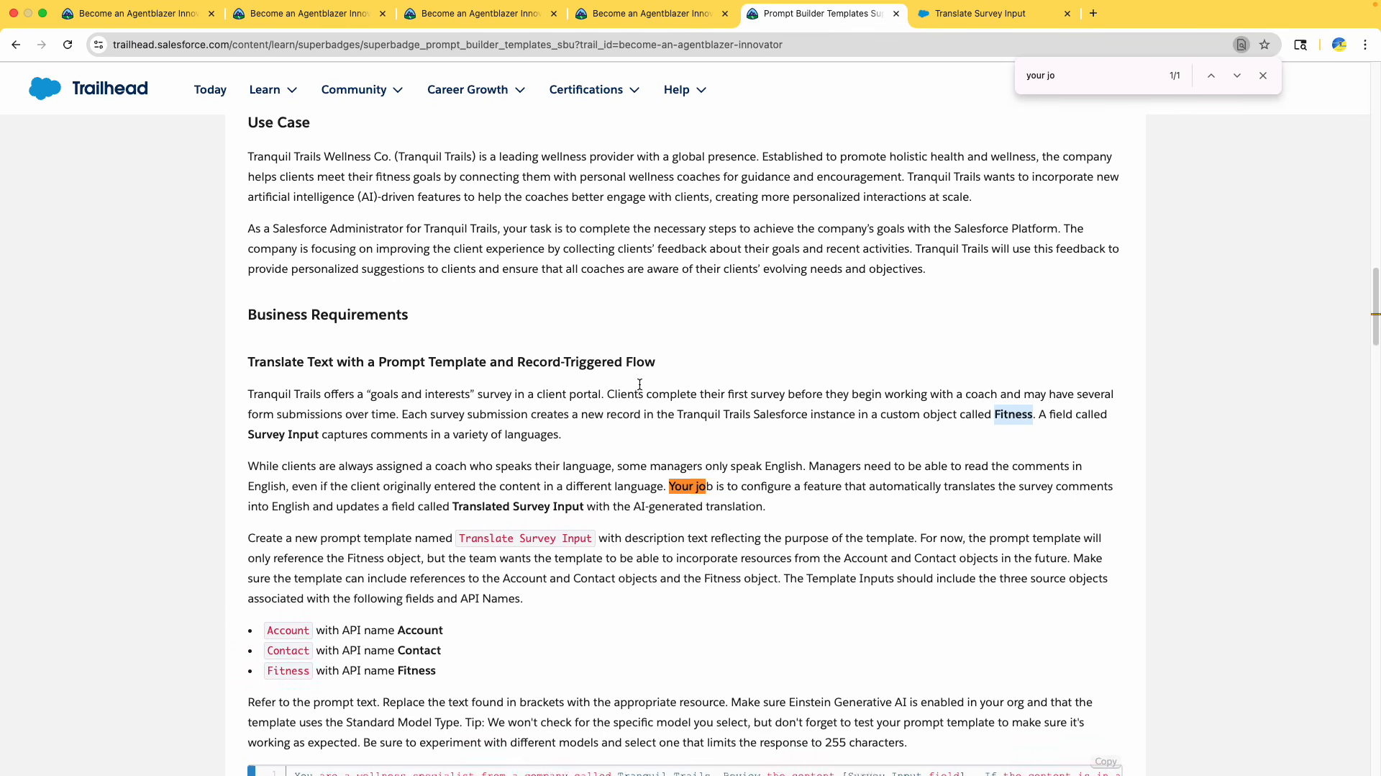
scroll(640, 385, "down", 1)
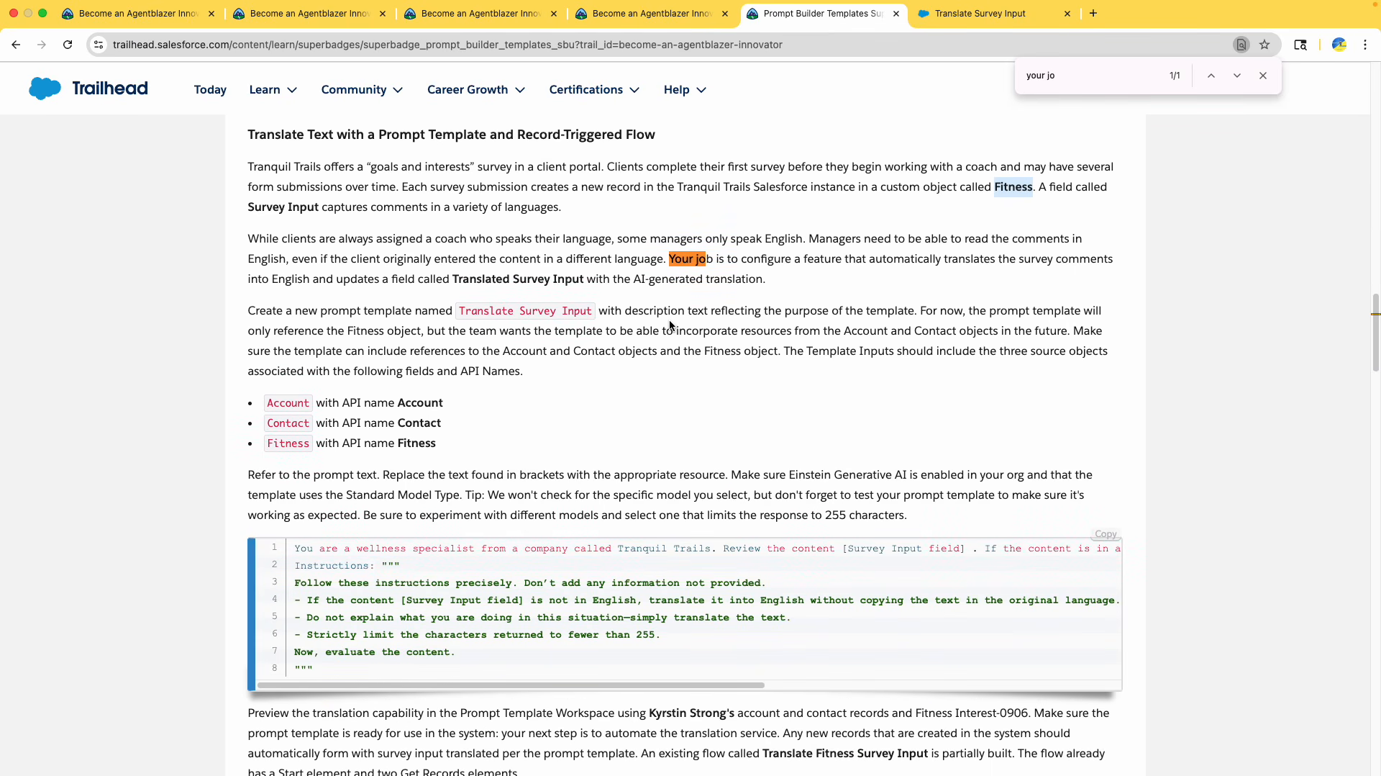
scroll(403, 346, "down", 3)
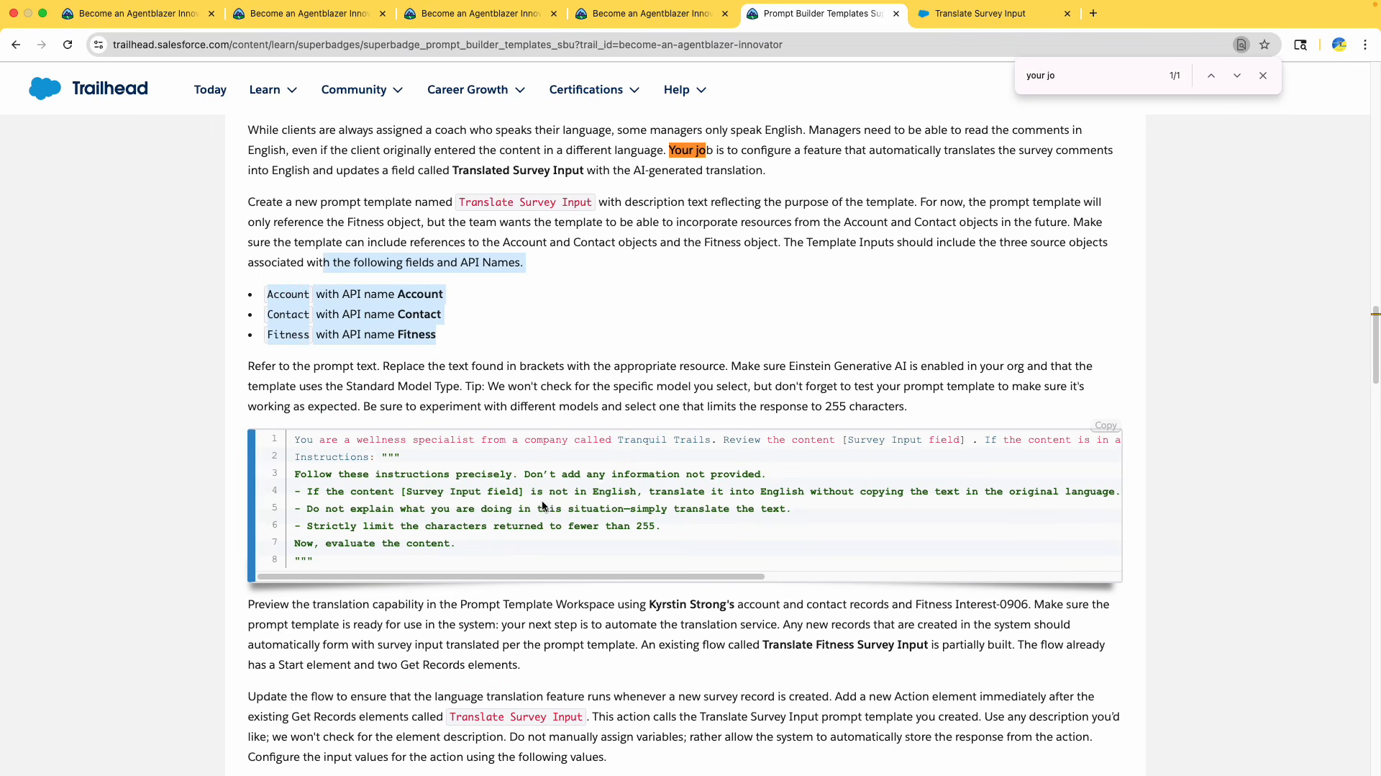
scroll(542, 500, "down", 4)
left_click_drag(559, 392, 393, 311)
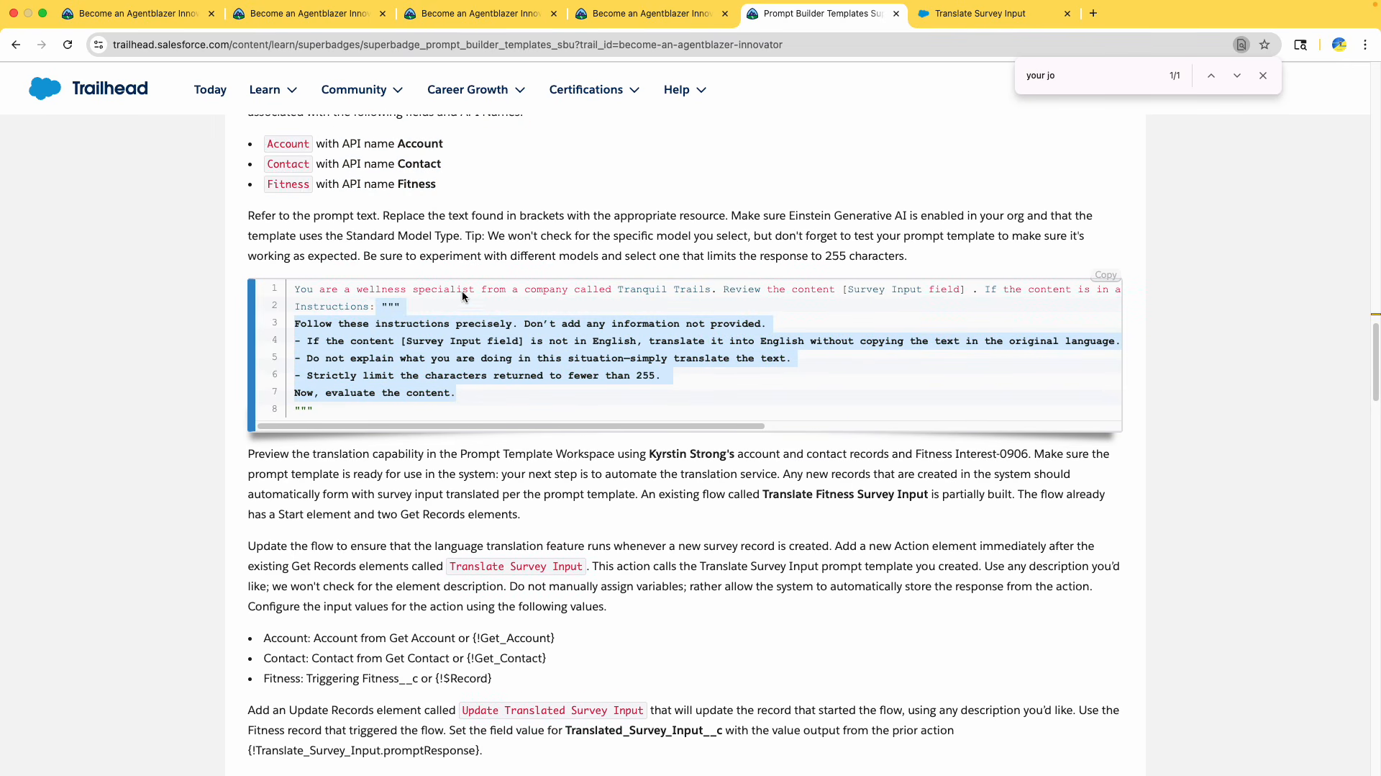
double_click(533, 257)
scroll(581, 260, "down", 4)
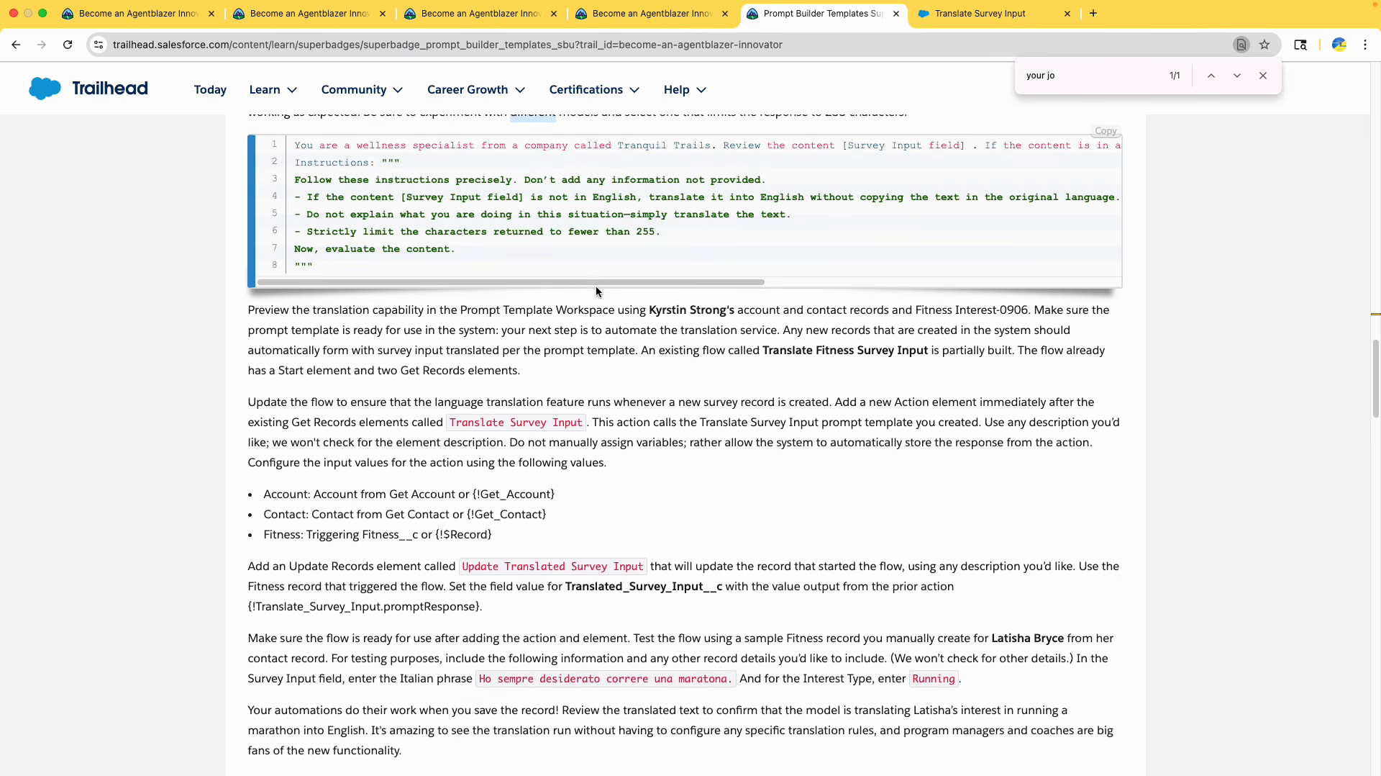
scroll(597, 312, "up", 3)
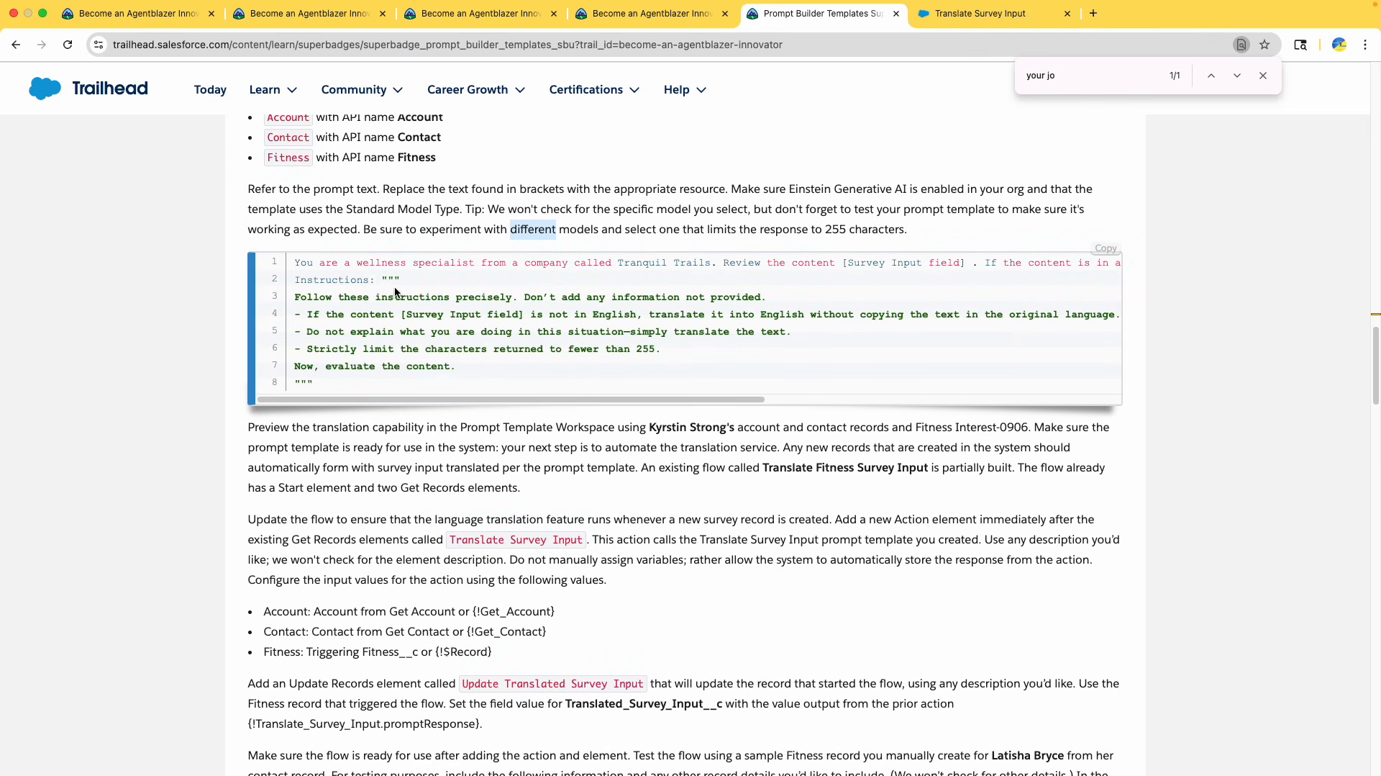
left_click(935, 15)
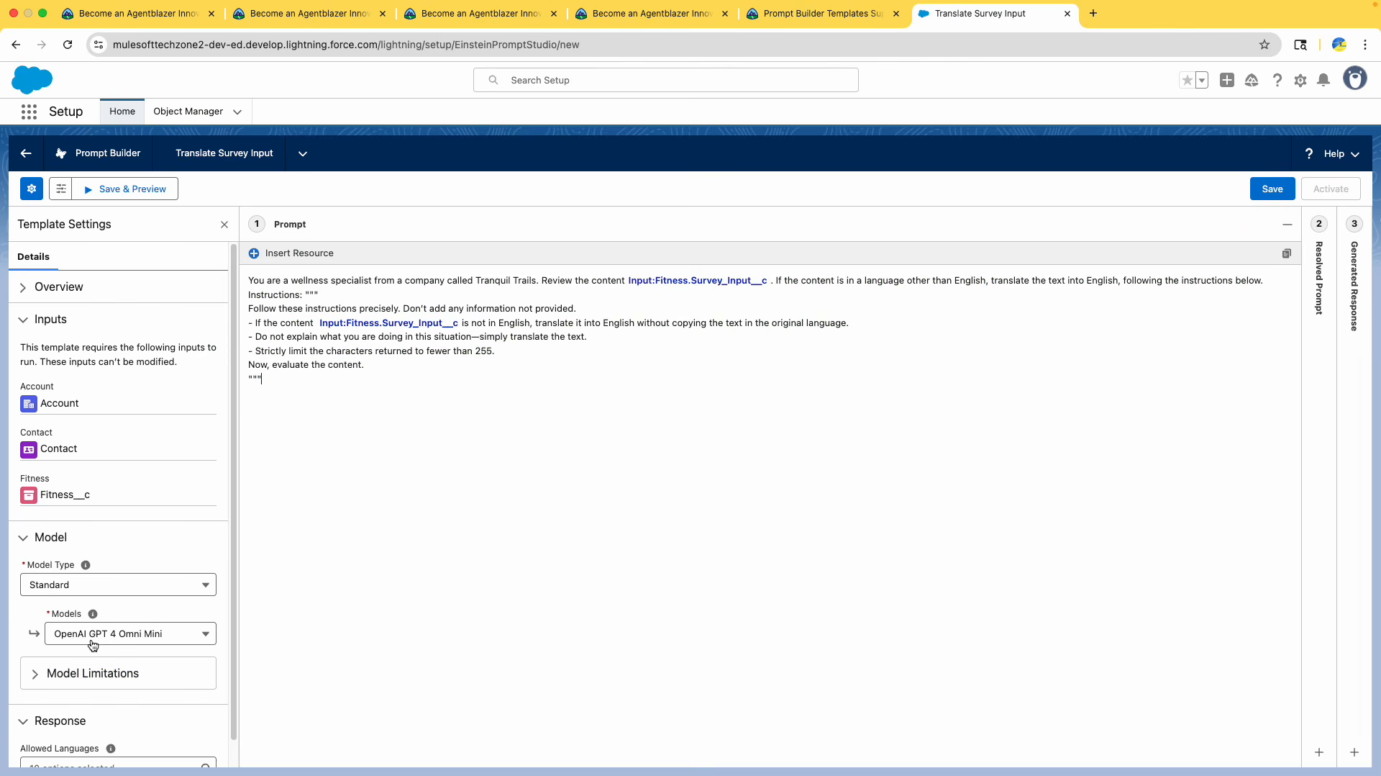
Read the Trailhead instructions on choosing a model that limits responses to 255 characters and on which records to preview with
left_click(797, 14)
scroll(805, 228, "down", 2)
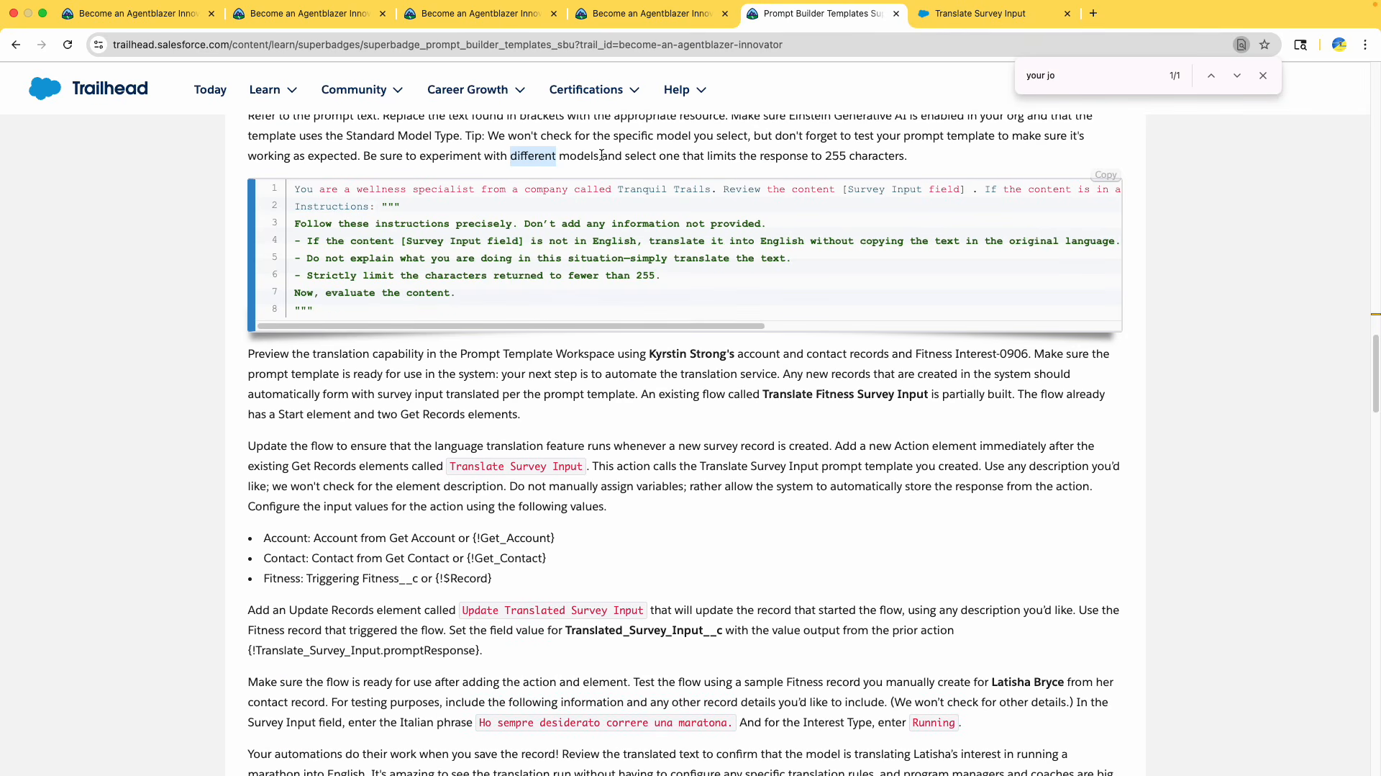
left_click_drag(664, 155, 756, 155)
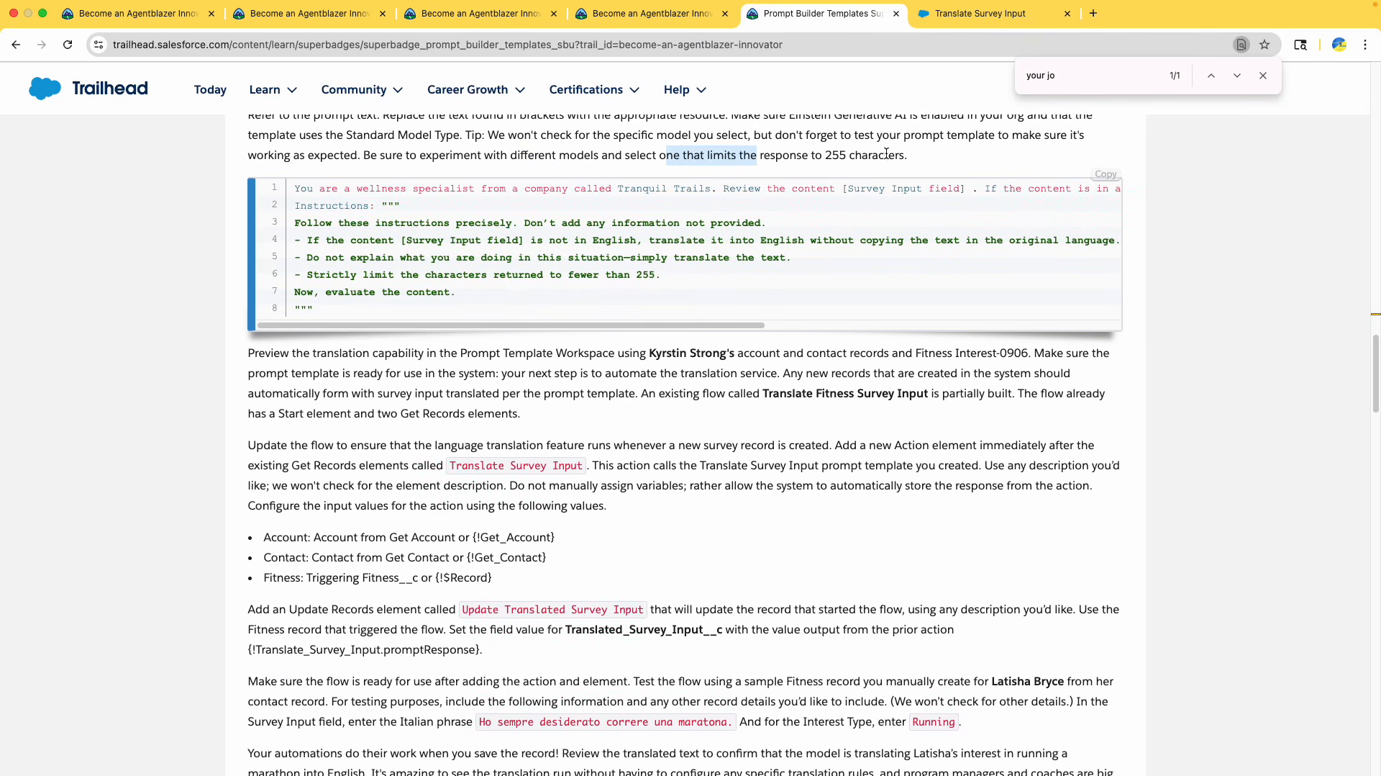
left_click_drag(904, 155, 826, 155)
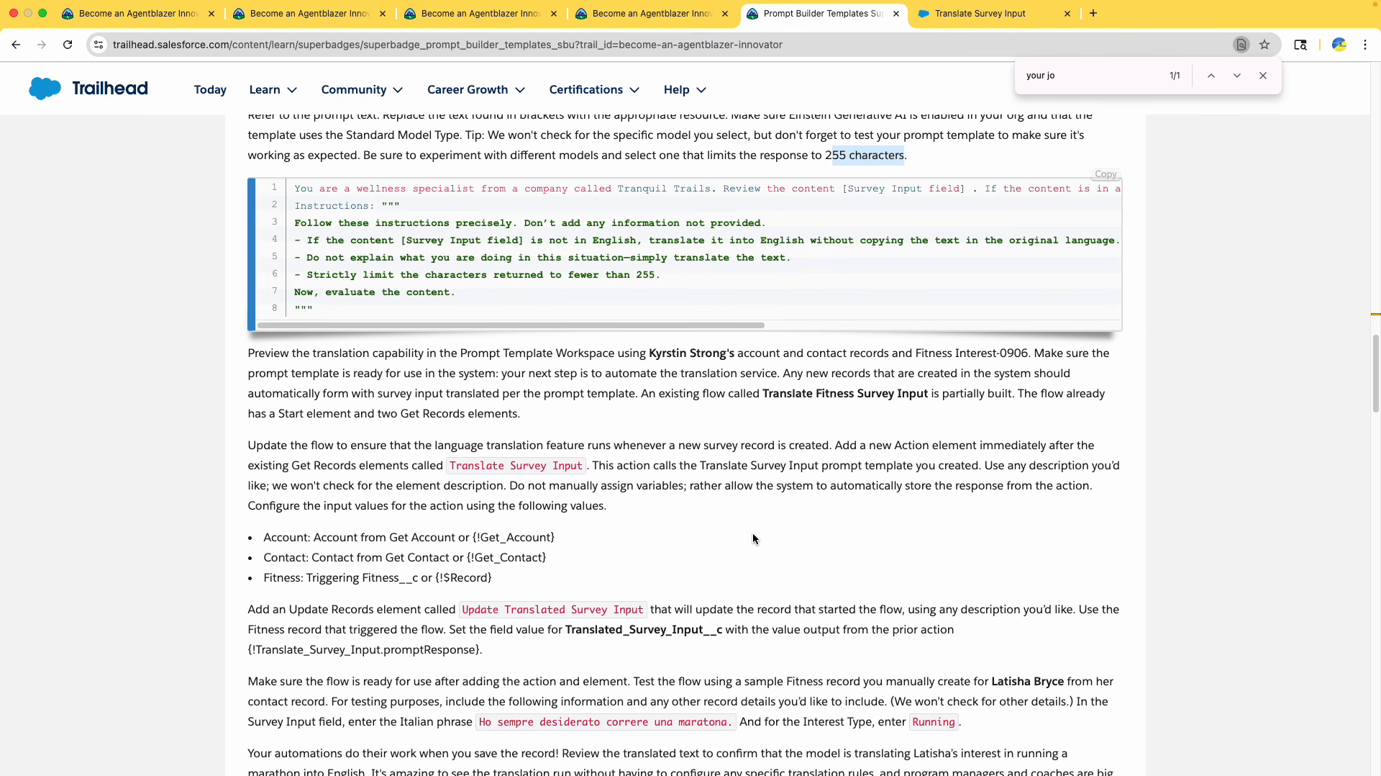
scroll(753, 538, "down", 2)
left_click(353, 275)
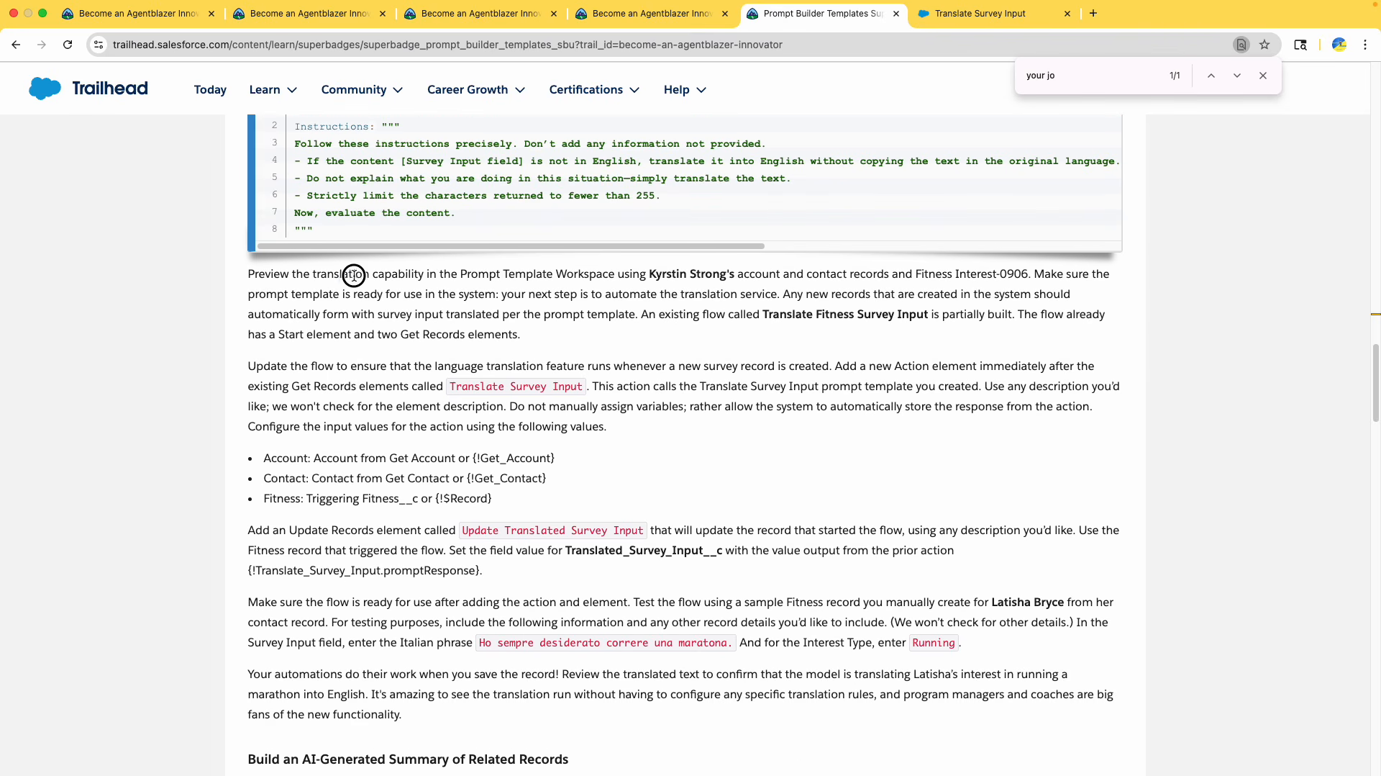
left_click_drag(353, 275, 538, 287)
left_click(593, 277)
left_click_drag(651, 275, 722, 273)
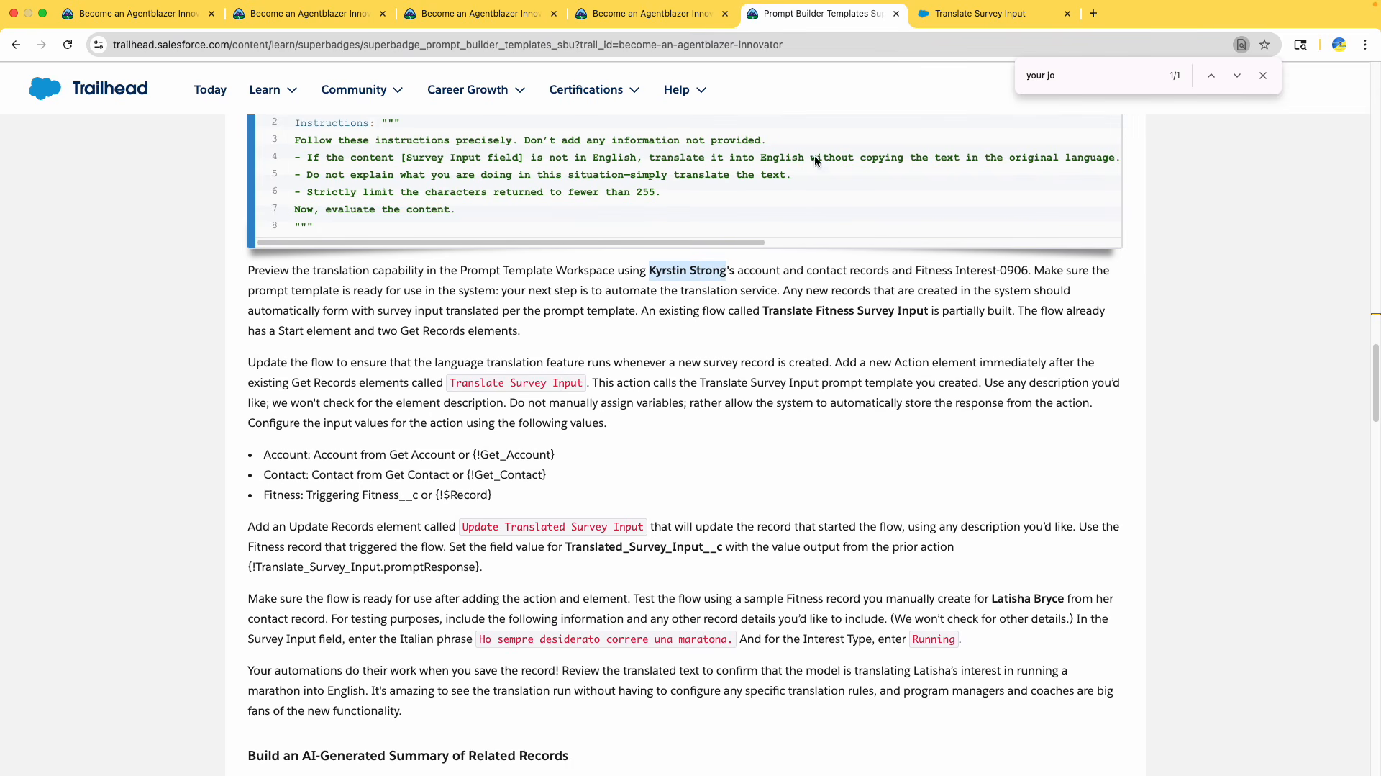
Return to Prompt Builder, save the Translate Survey Input template and open its preview settings
left_click(944, 17)
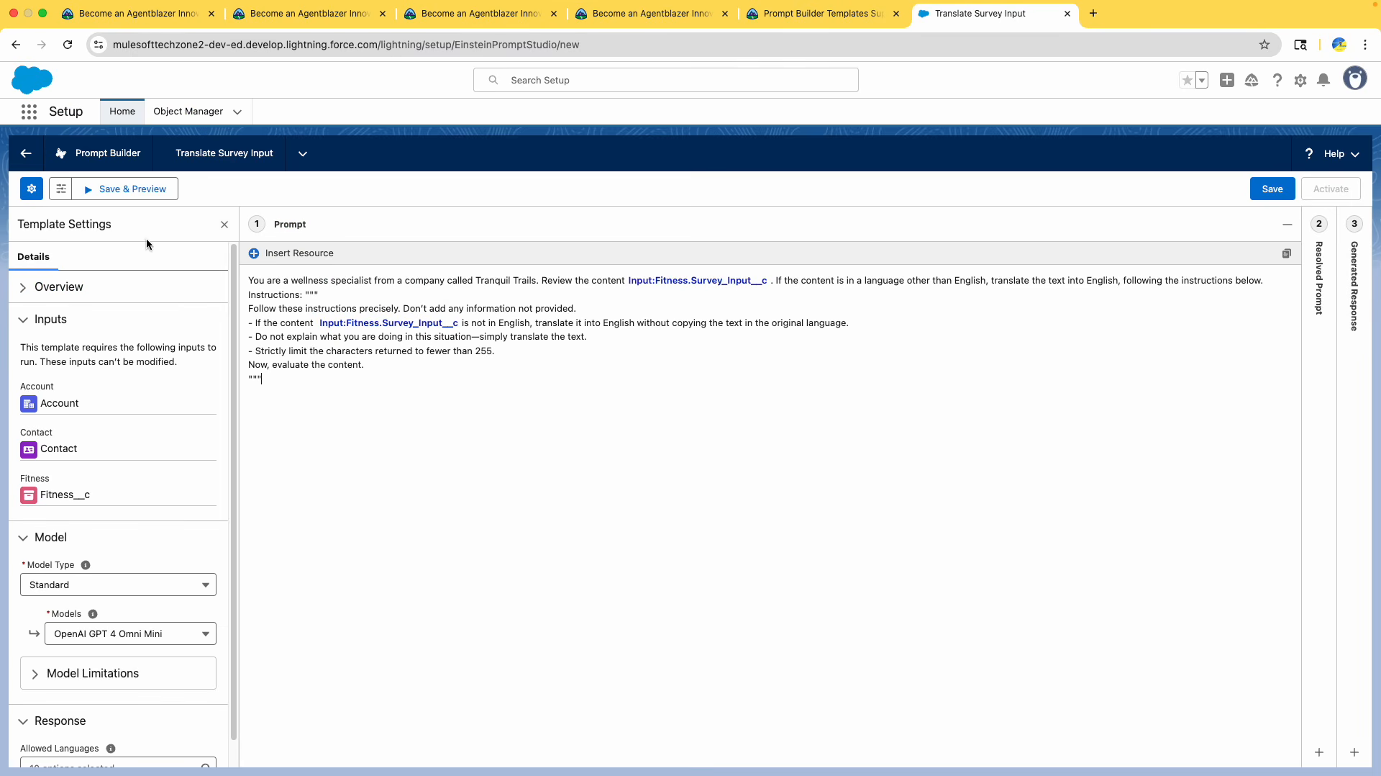
left_click(1272, 190)
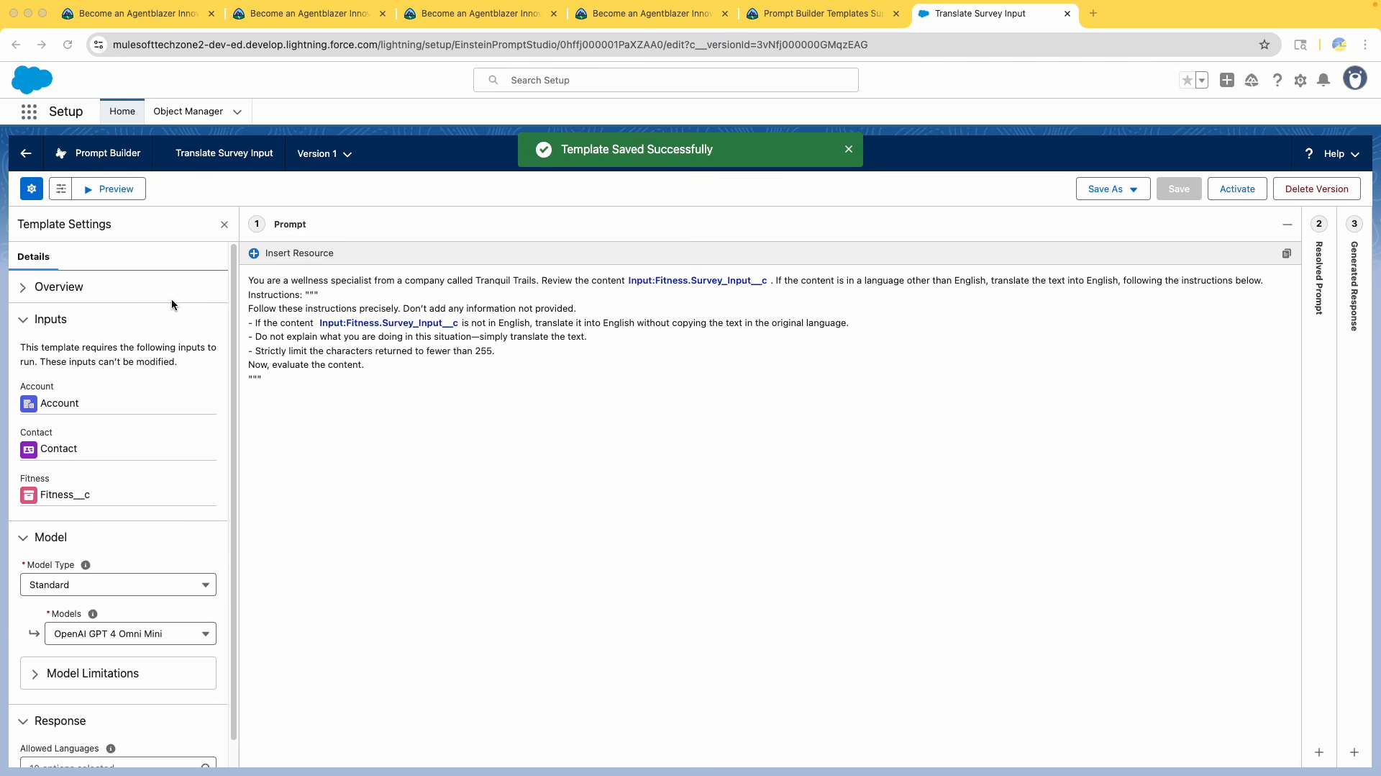
left_click(96, 188)
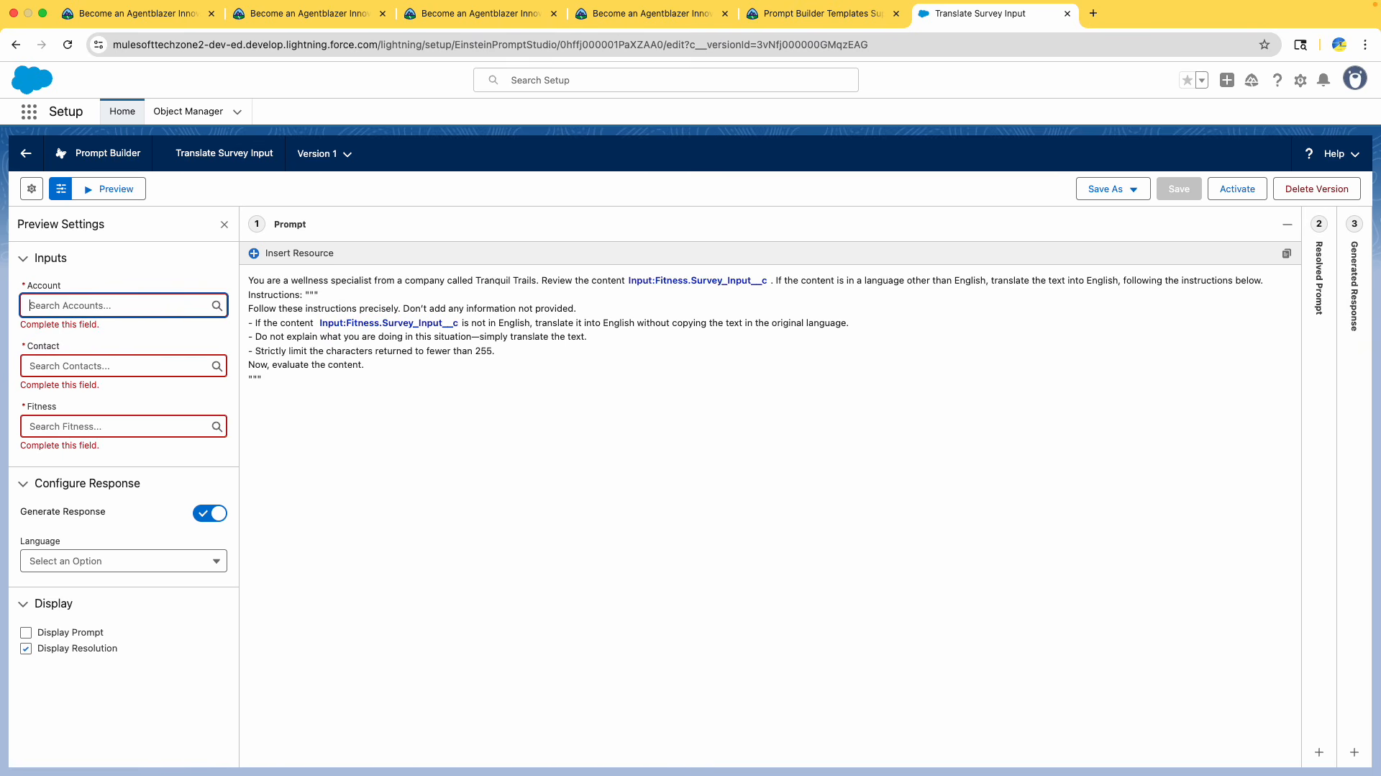
Set the preview's Account and Contact inputs to the records of the client named in the Trailhead instructions
left_click(86, 364)
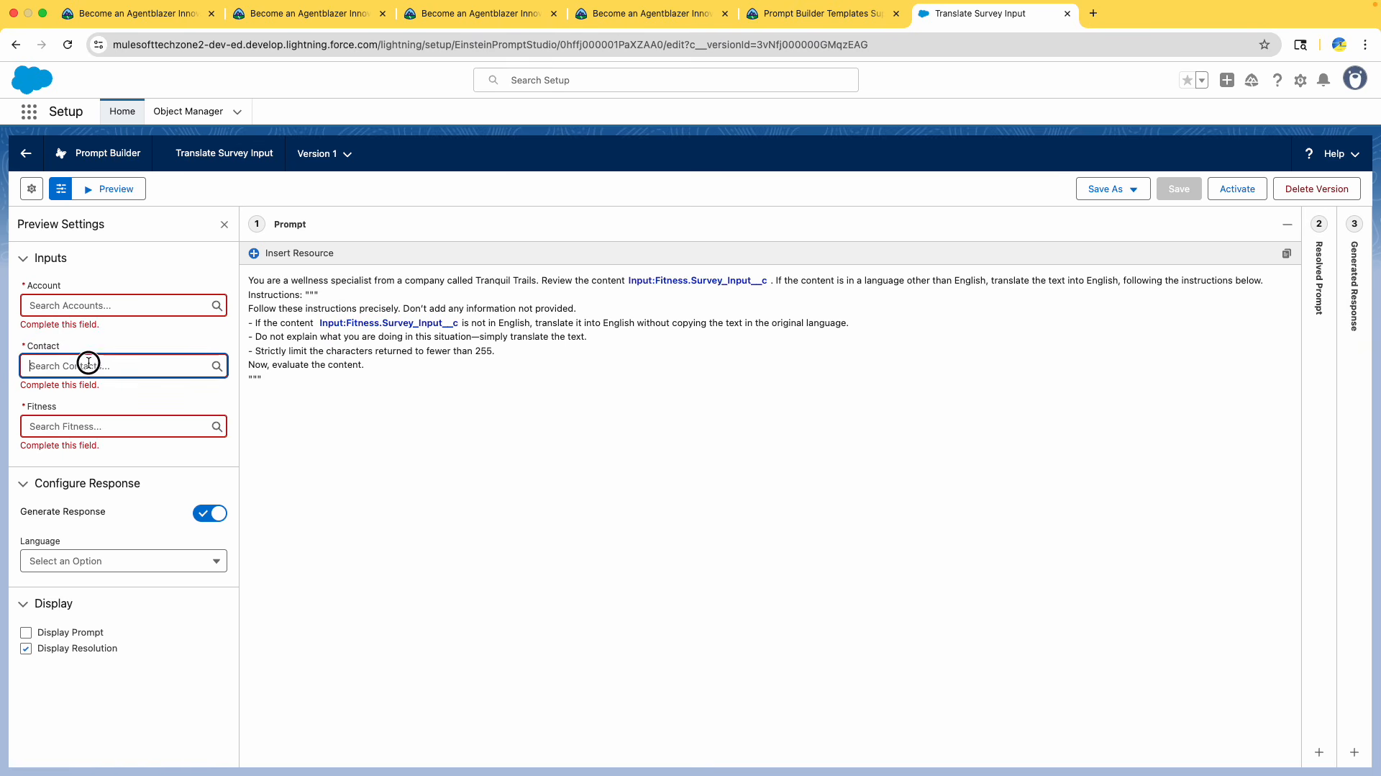
left_click(68, 302)
left_click(804, 16)
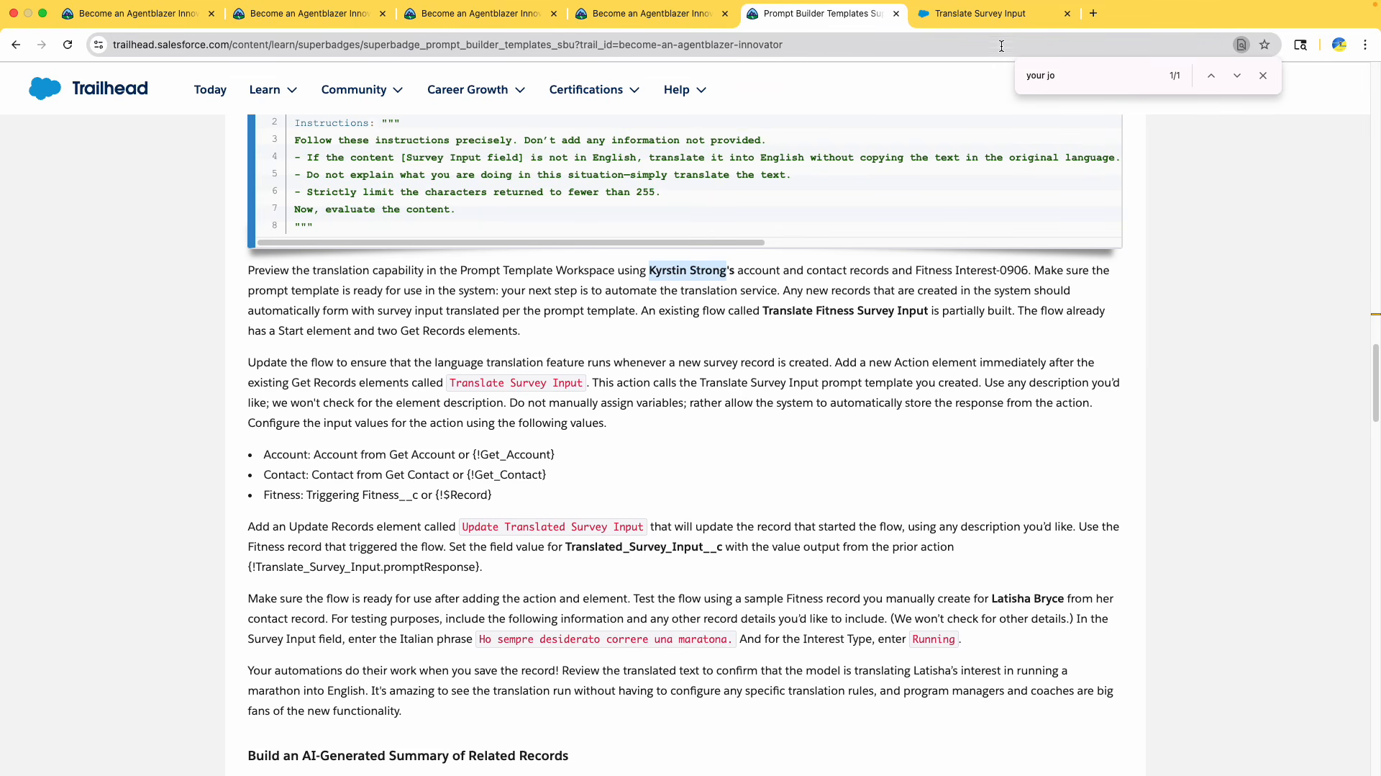
key("super+c")
left_click(978, 16)
key("super+v")
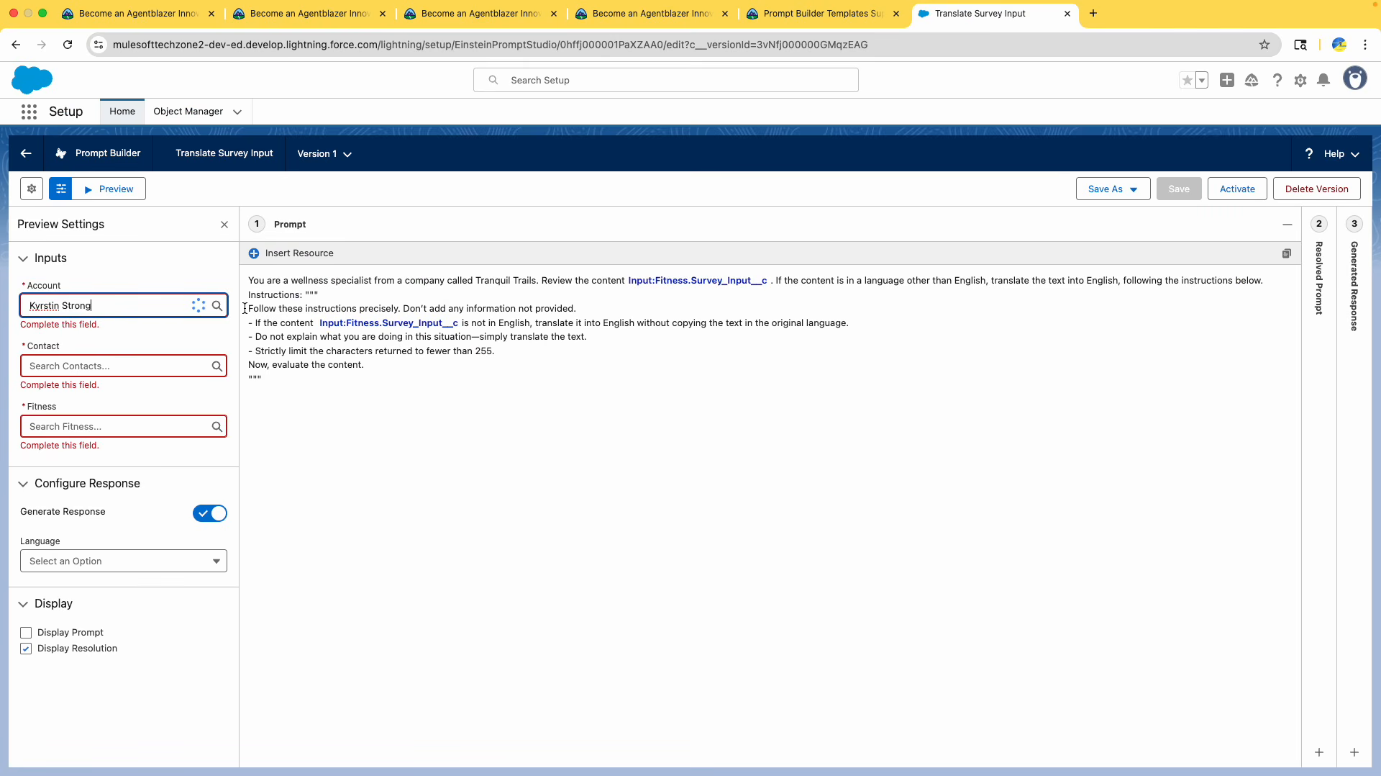
left_click(124, 345)
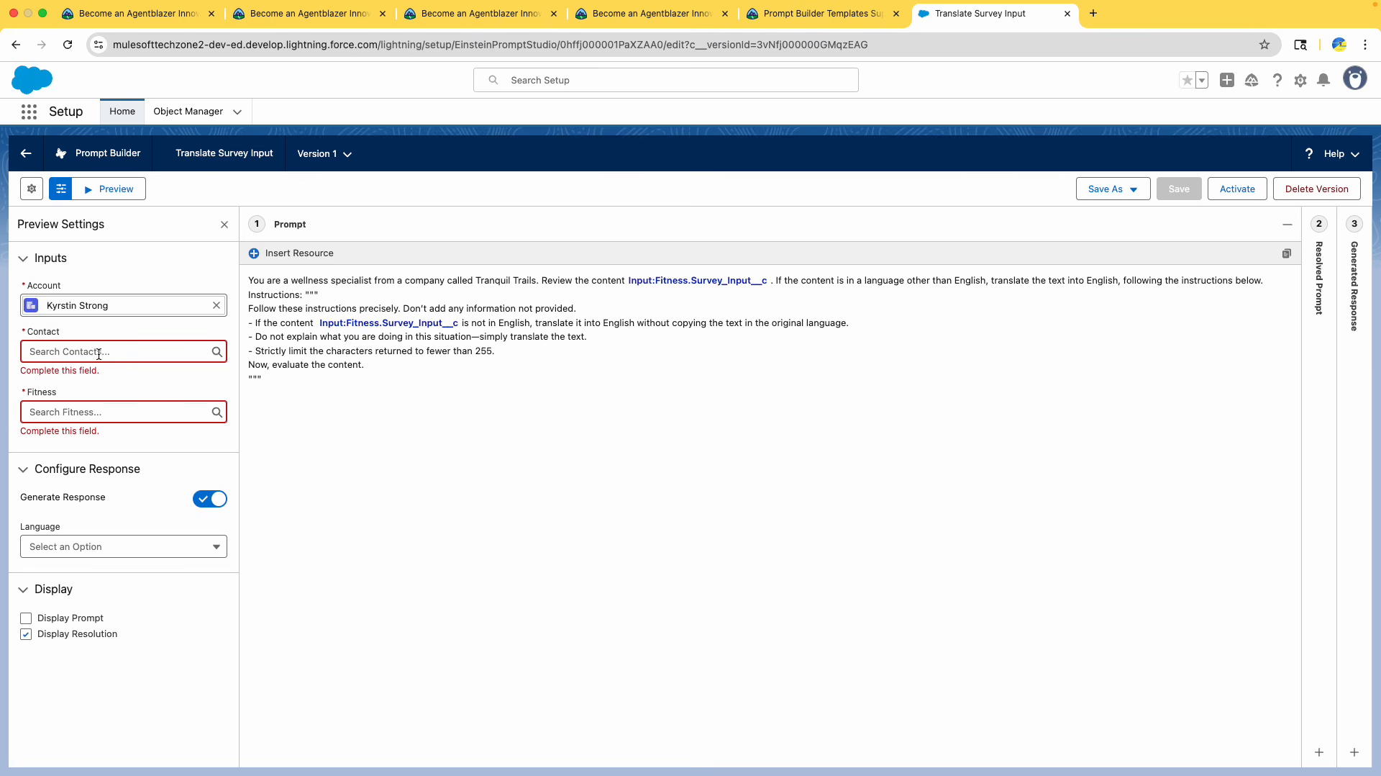
left_click(99, 352)
key("super+v")
left_click(125, 381)
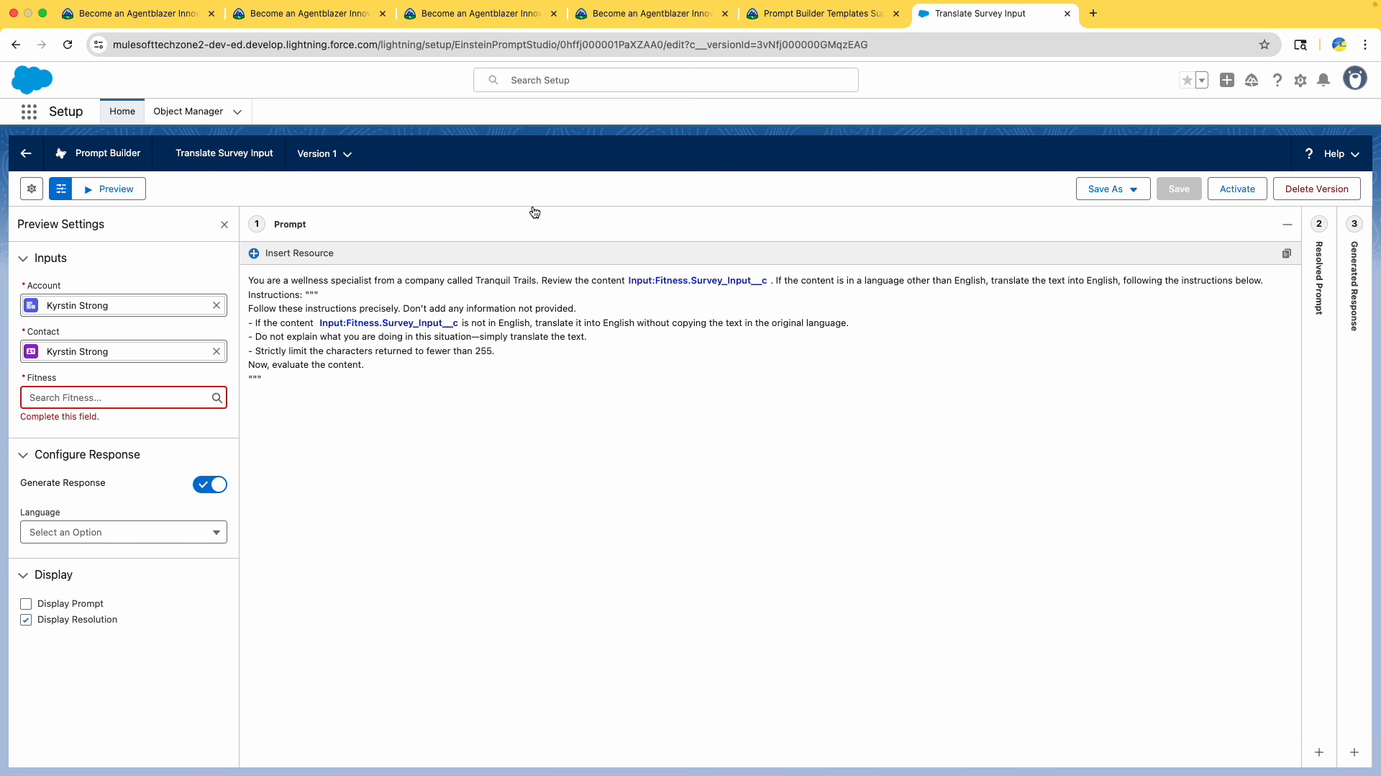
Set the preview's Fitness input to Fitness Interest-0906, copied from the Trailhead instructions, and run the preview
key("ctrl+shift+Tab")
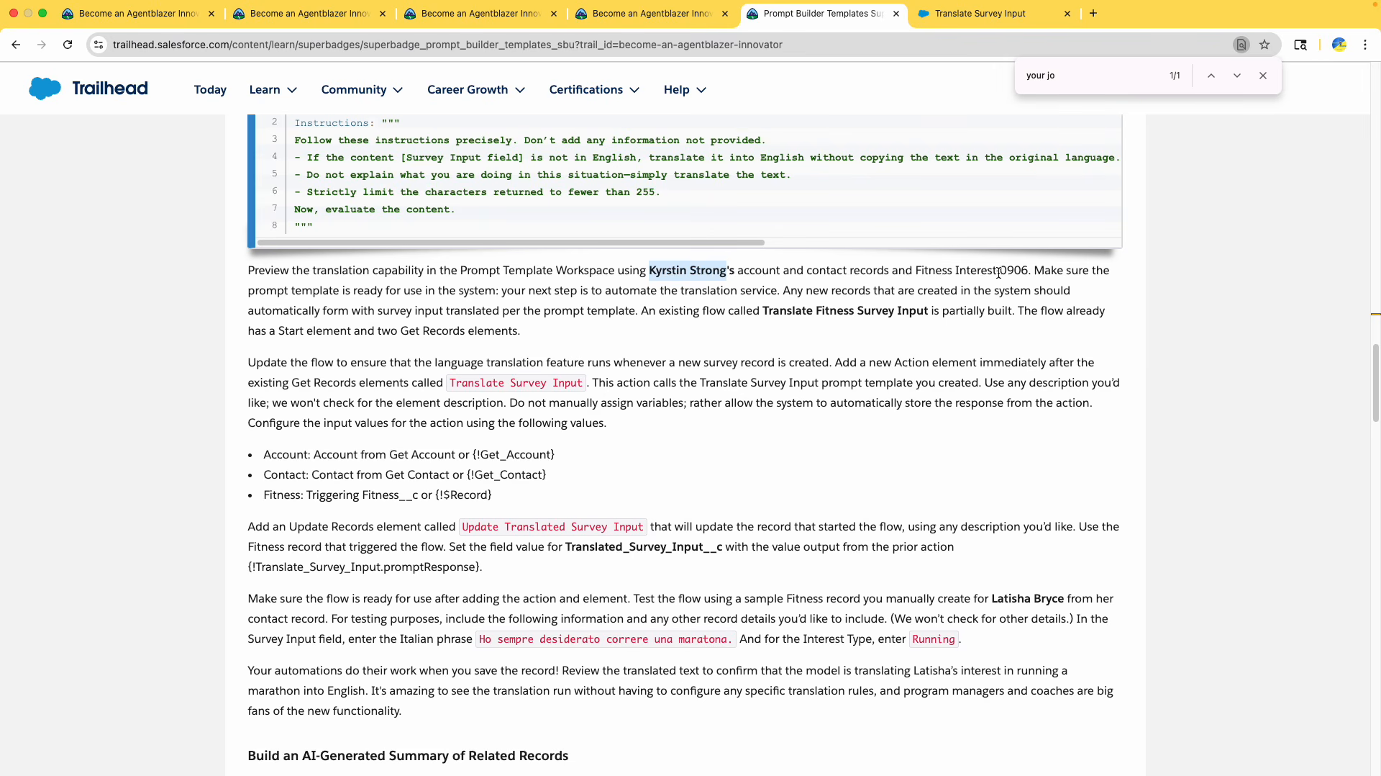
left_click_drag(956, 272, 1032, 271)
key("super+c")
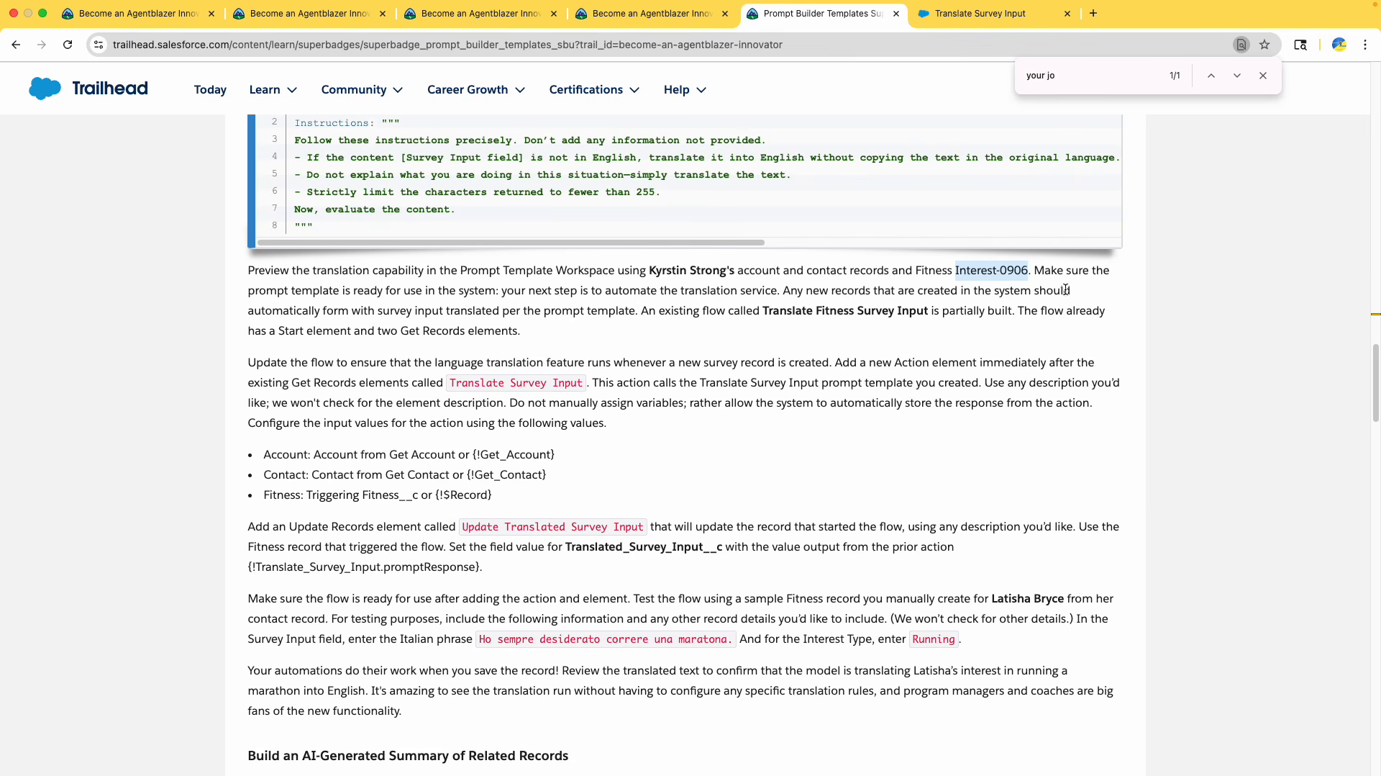
left_click(991, 13)
left_click(176, 398)
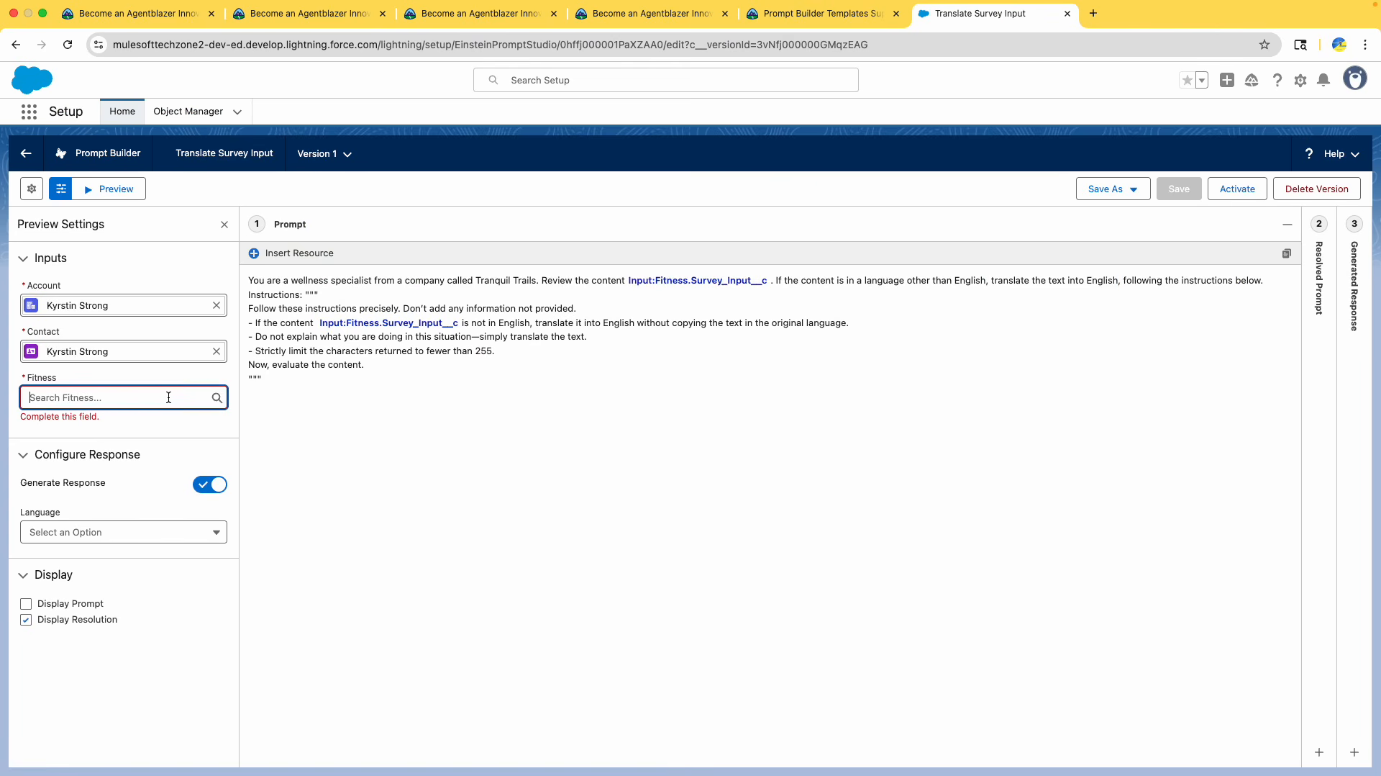
key("super+v")
left_click(111, 425)
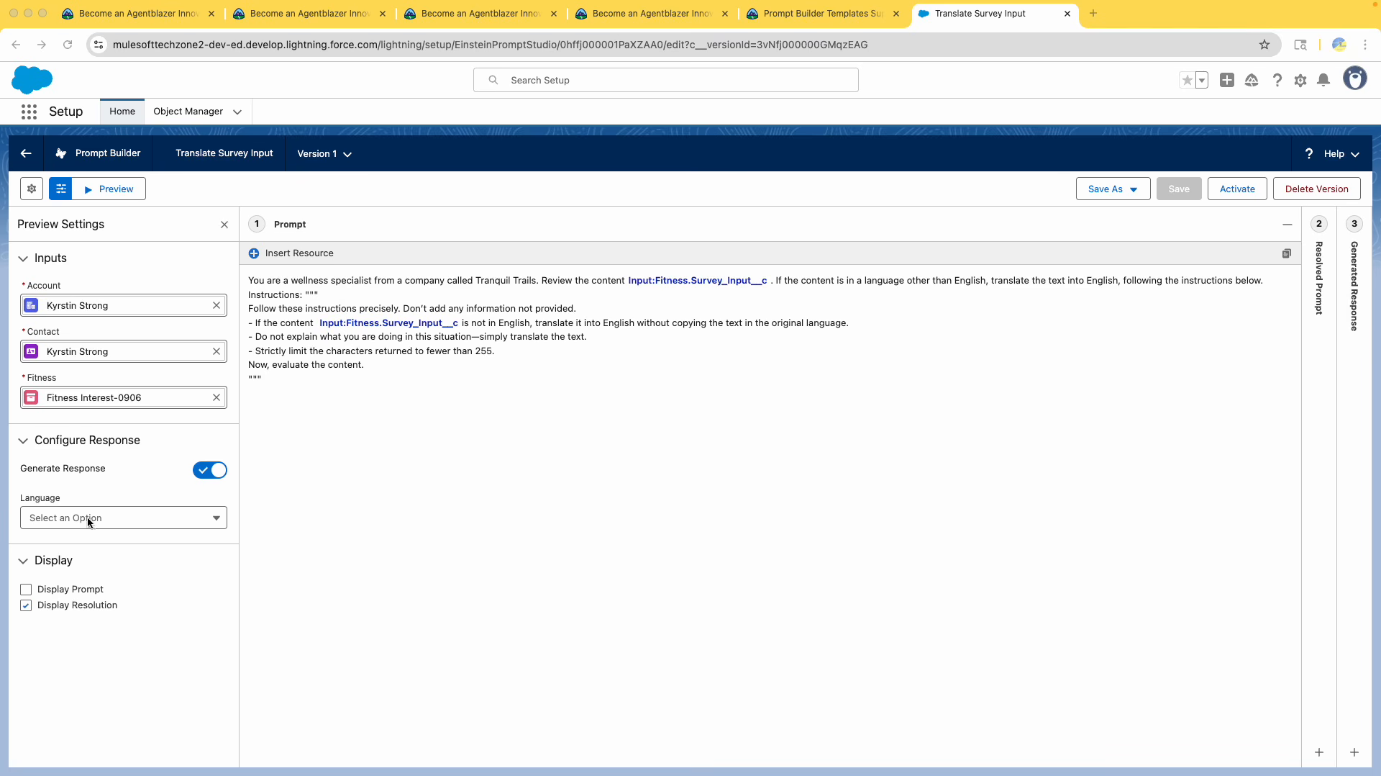
left_click(167, 224)
left_click(111, 188)
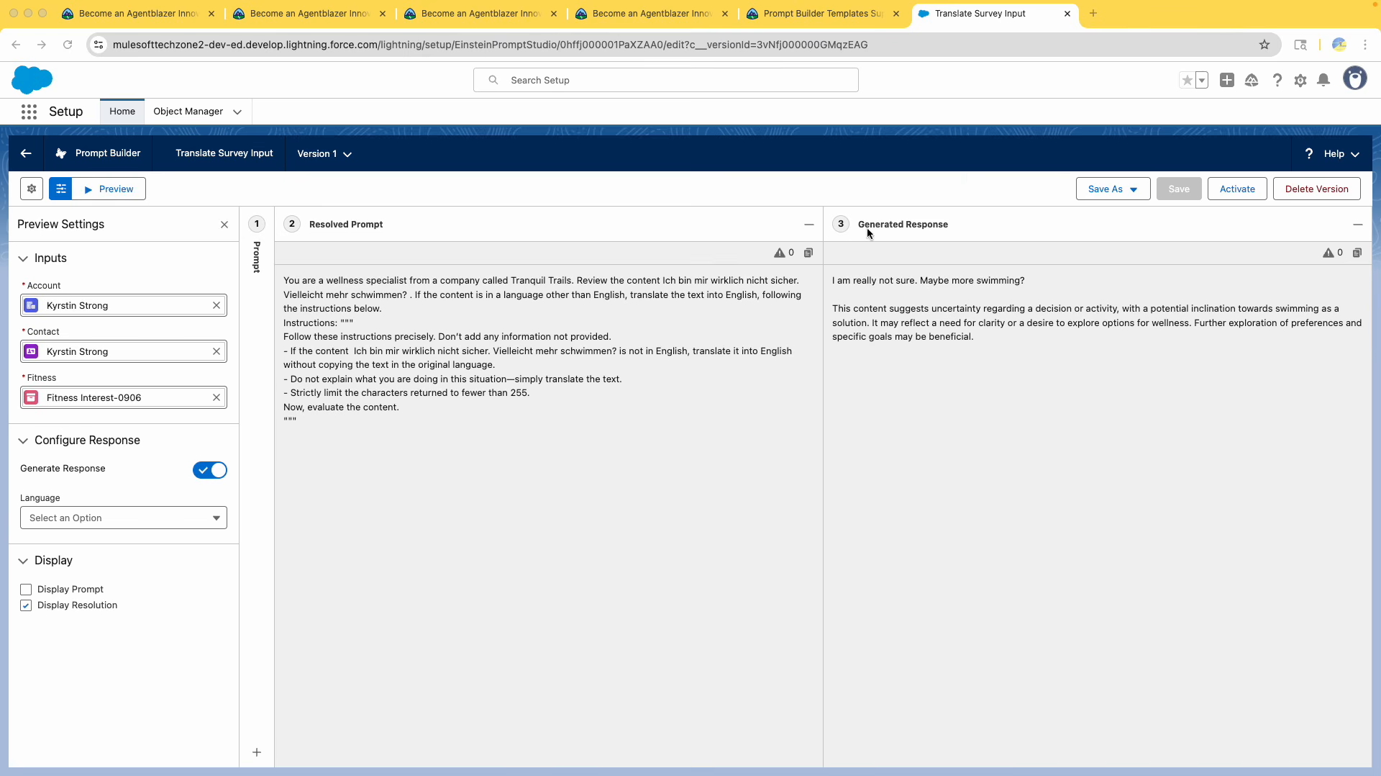
Compare the survey text in the resolved prompt with its English translation in the generated response
left_click(454, 386)
left_click_drag(286, 280, 352, 309)
left_click(510, 302)
left_click_drag(665, 281, 416, 295)
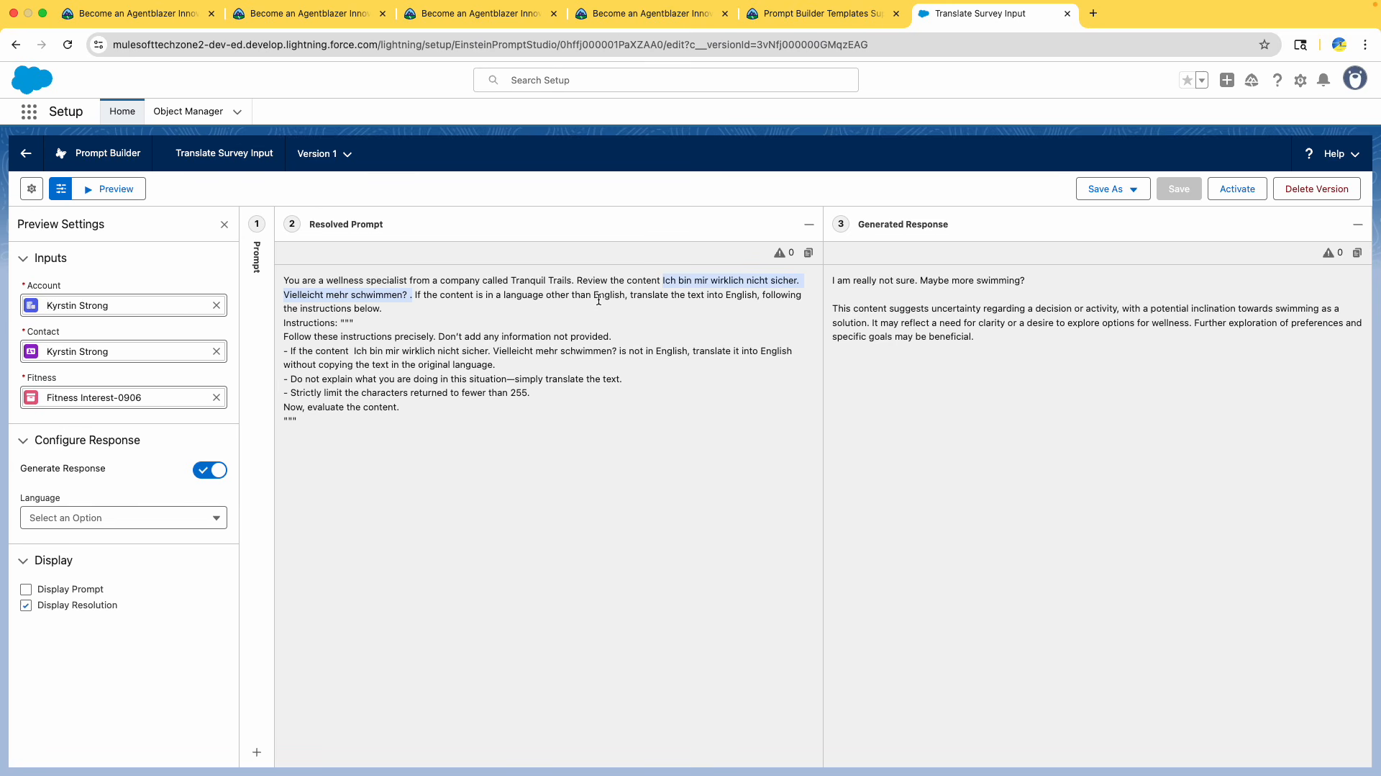
left_click_drag(603, 295, 625, 296)
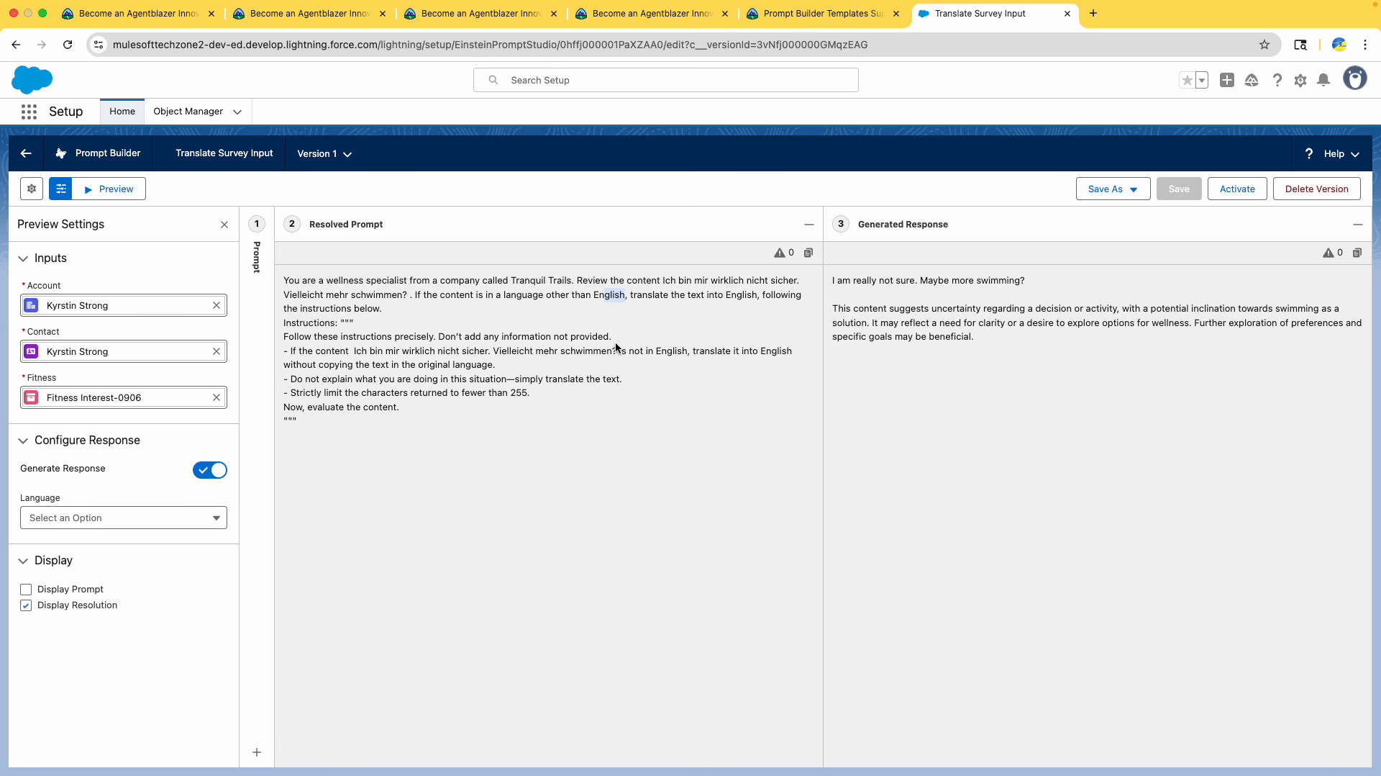
left_click_drag(868, 282, 1007, 285)
left_click(968, 283)
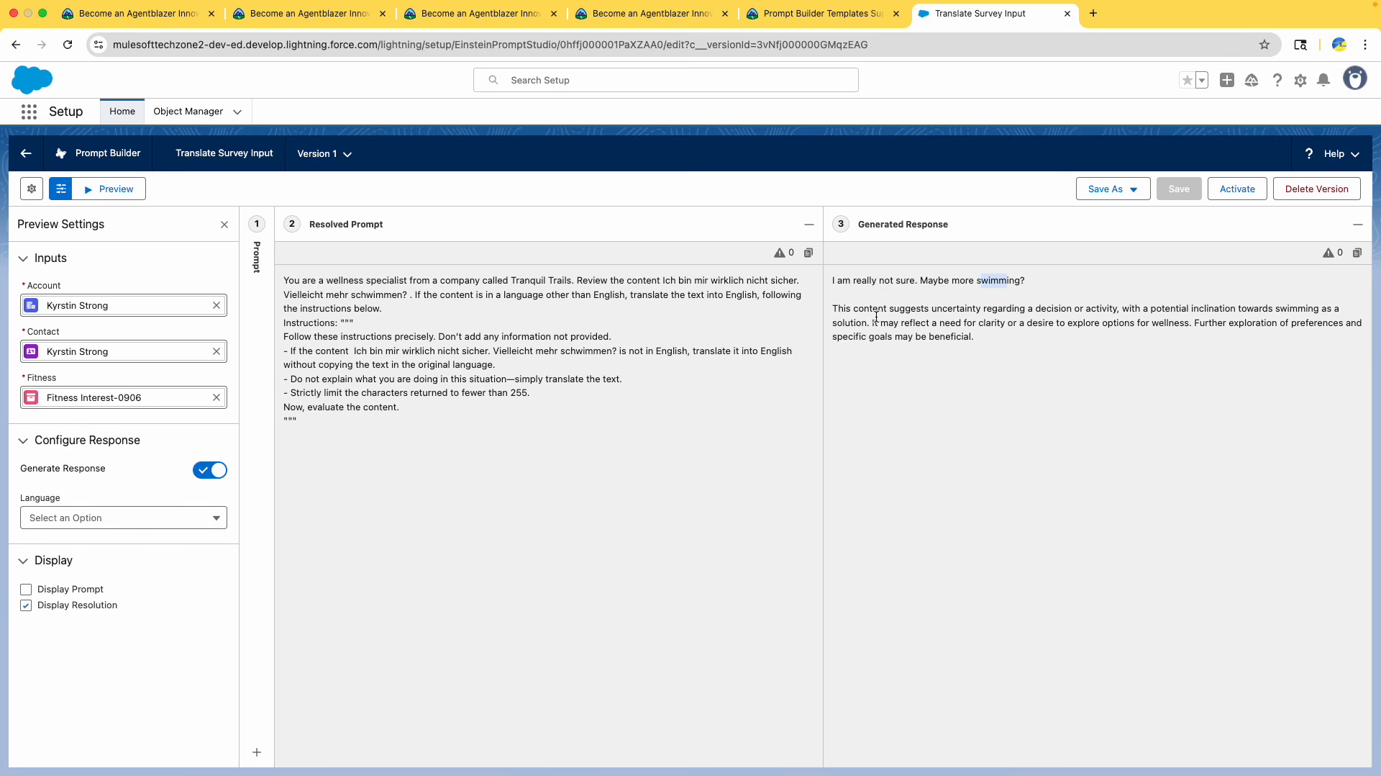
triple_click(957, 282)
left_click_drag(859, 310, 827, 277)
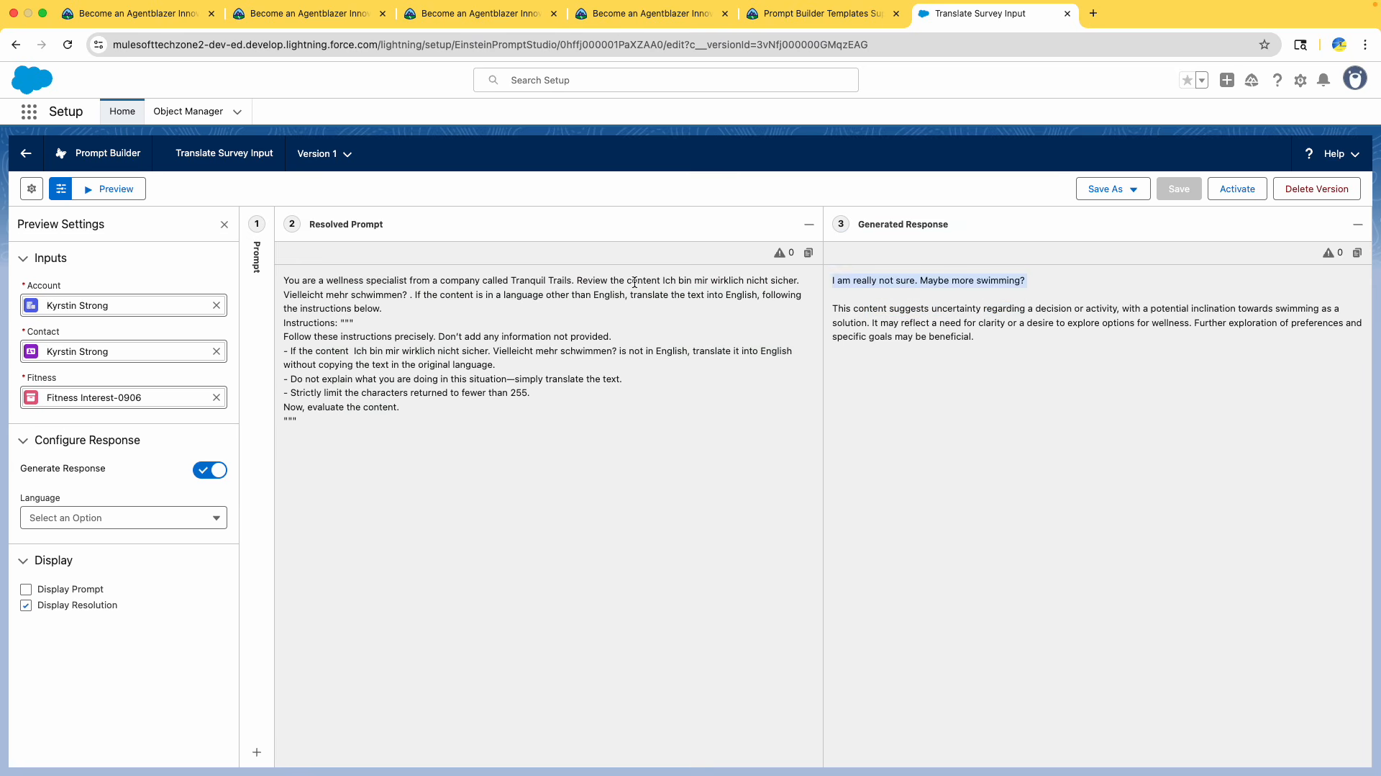
left_click_drag(662, 281, 746, 281)
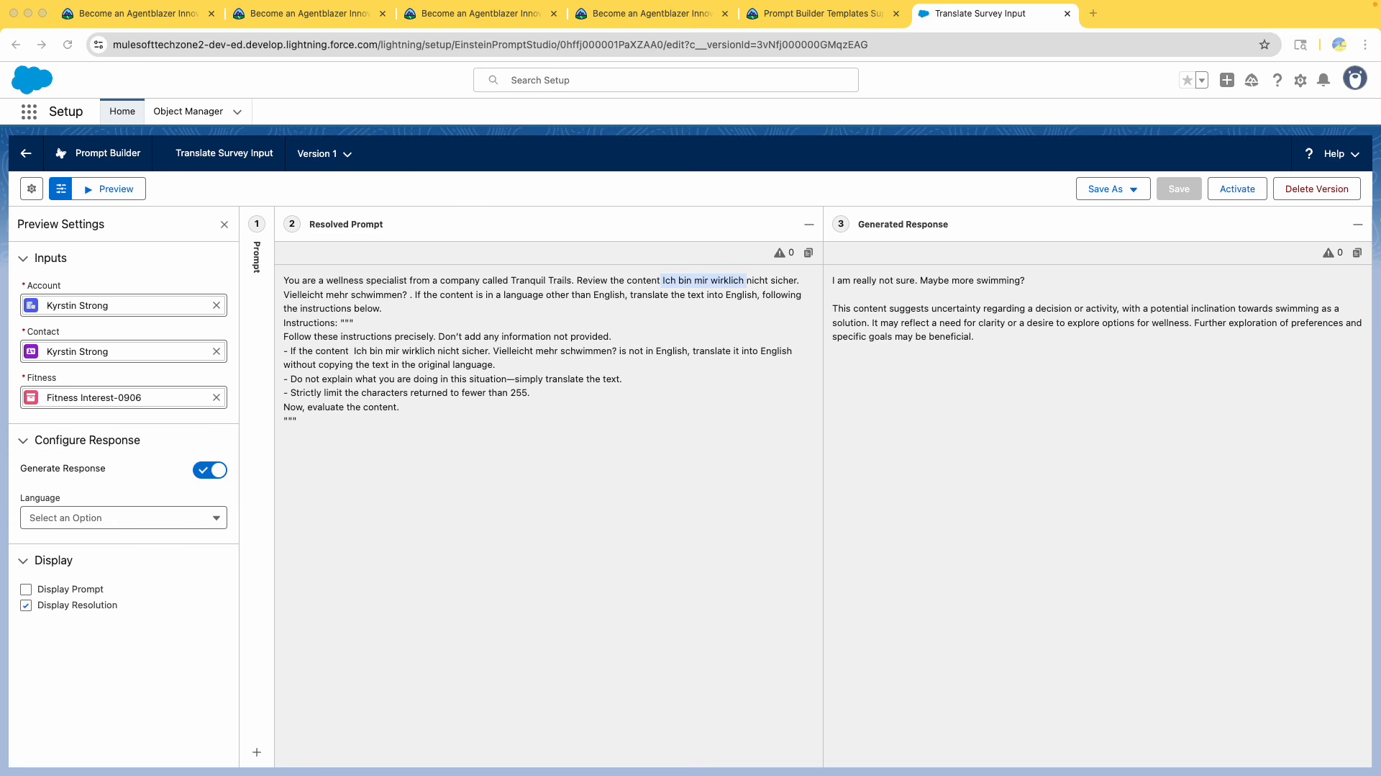
Check the Trailhead page for the next requirements on readying the template and updating the flow, and return to Prompt Builder
left_click(756, 16)
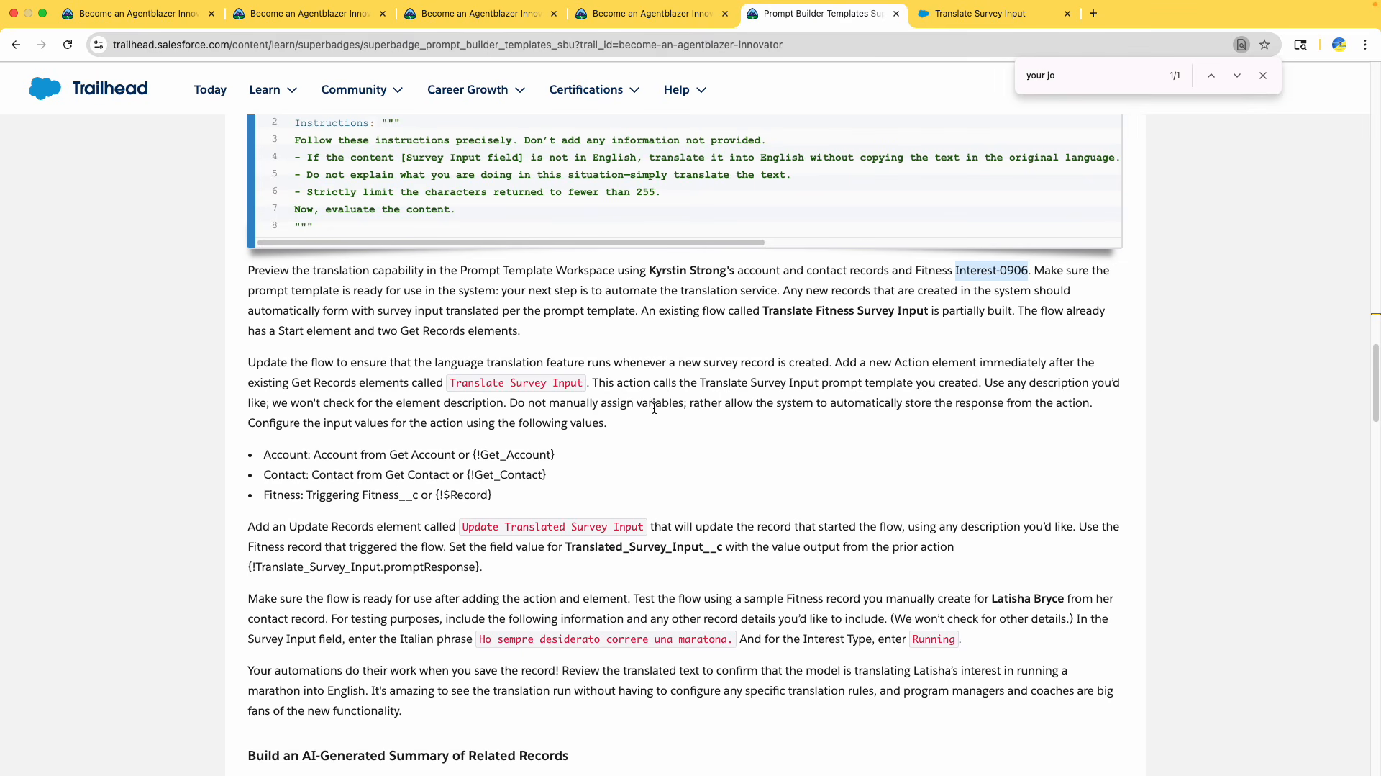
scroll(654, 408, "down", 3)
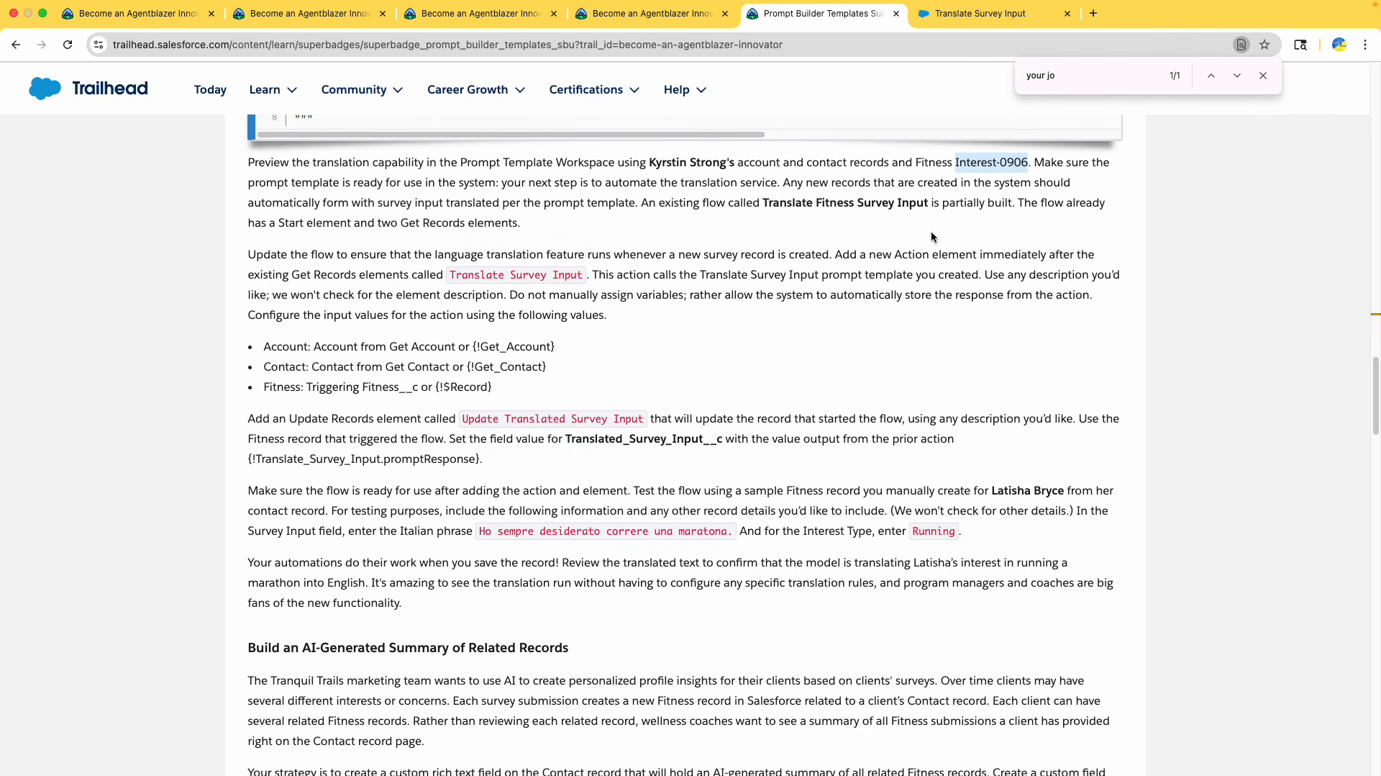
left_click(965, 15)
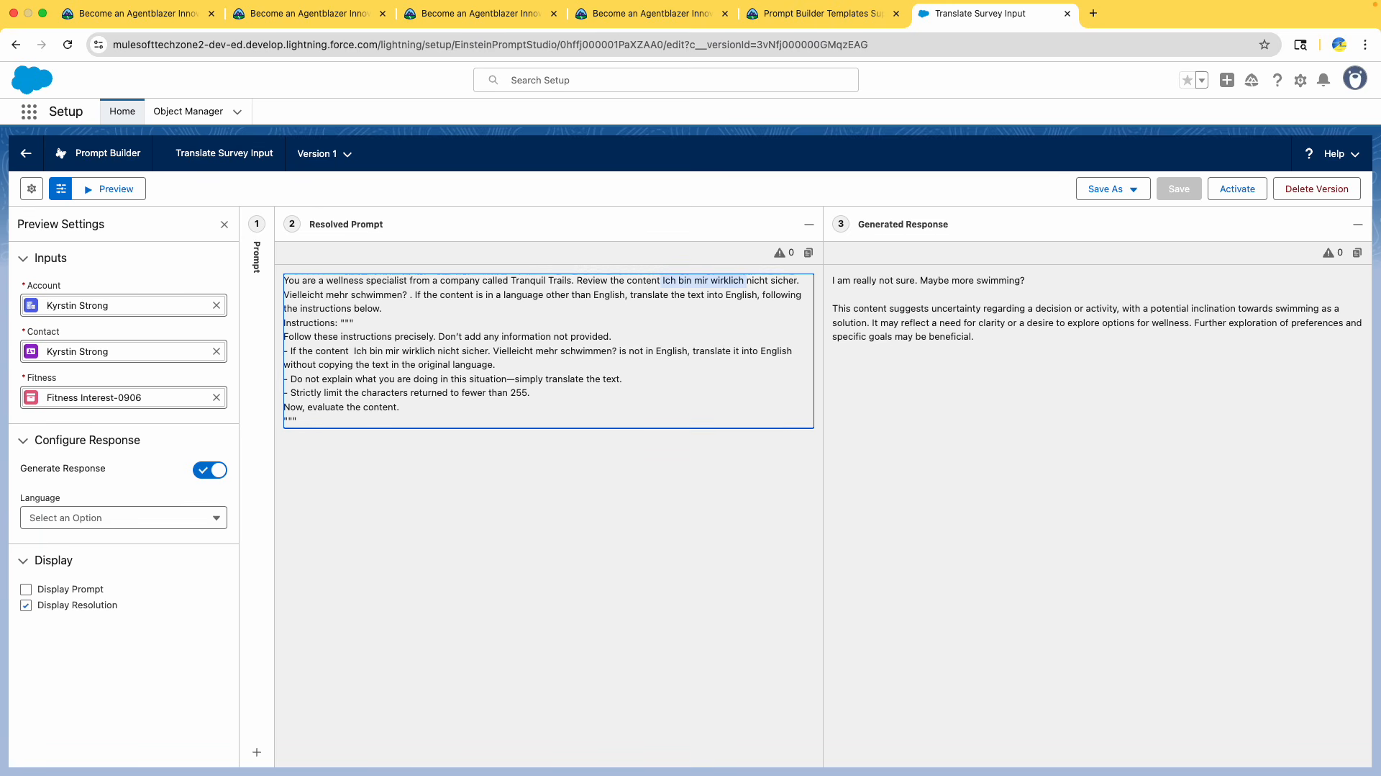
Save the Translate Survey Input template as a new version, activate that version and return to the prompt template list
key("super+Tab")
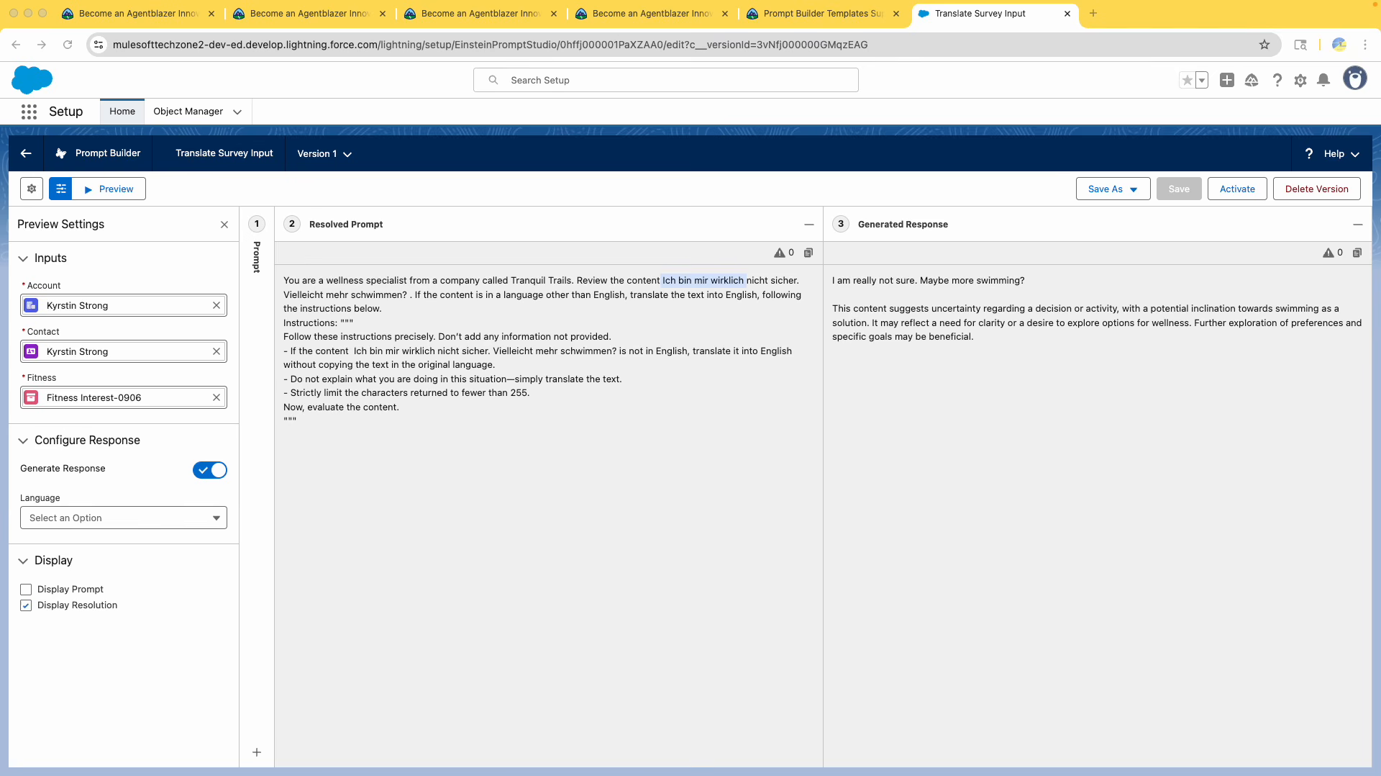
left_click(1131, 194)
left_click(1132, 198)
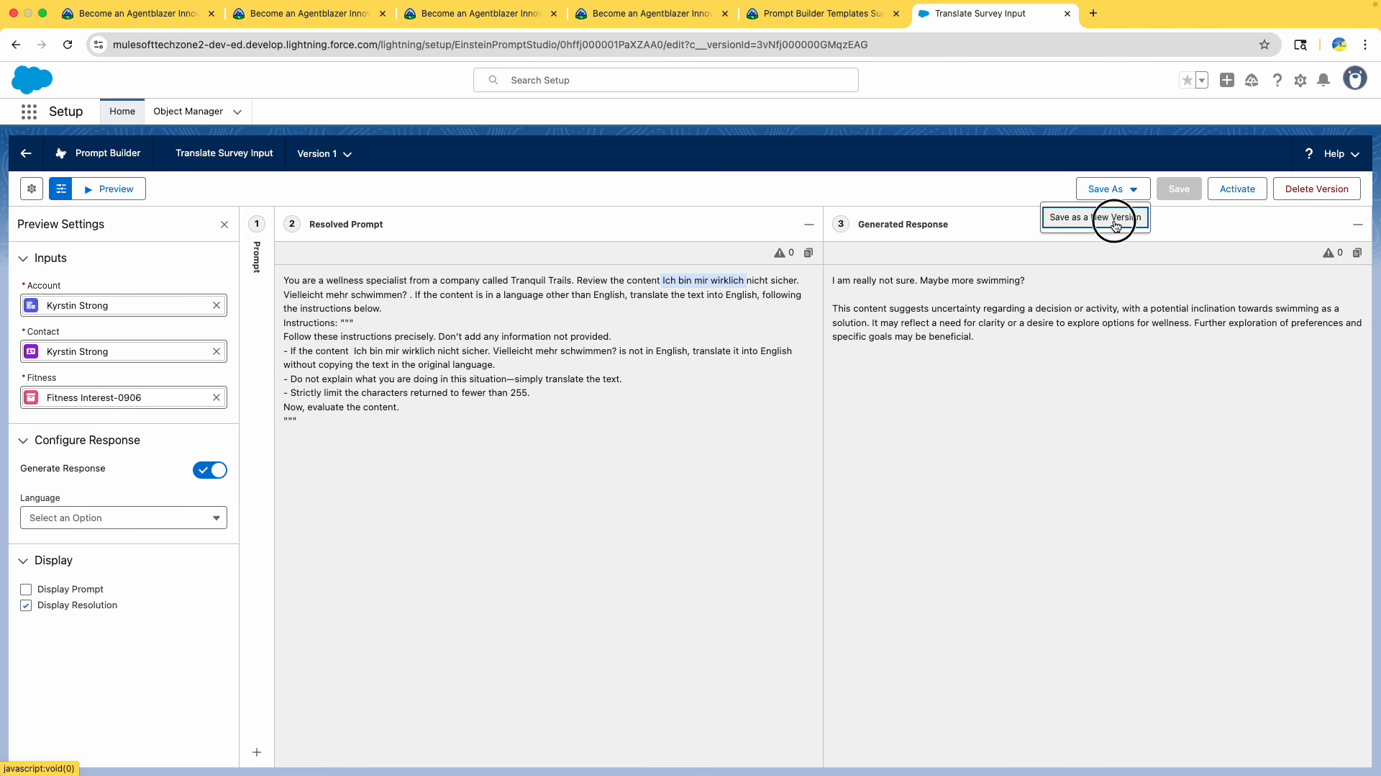
left_click(1111, 220)
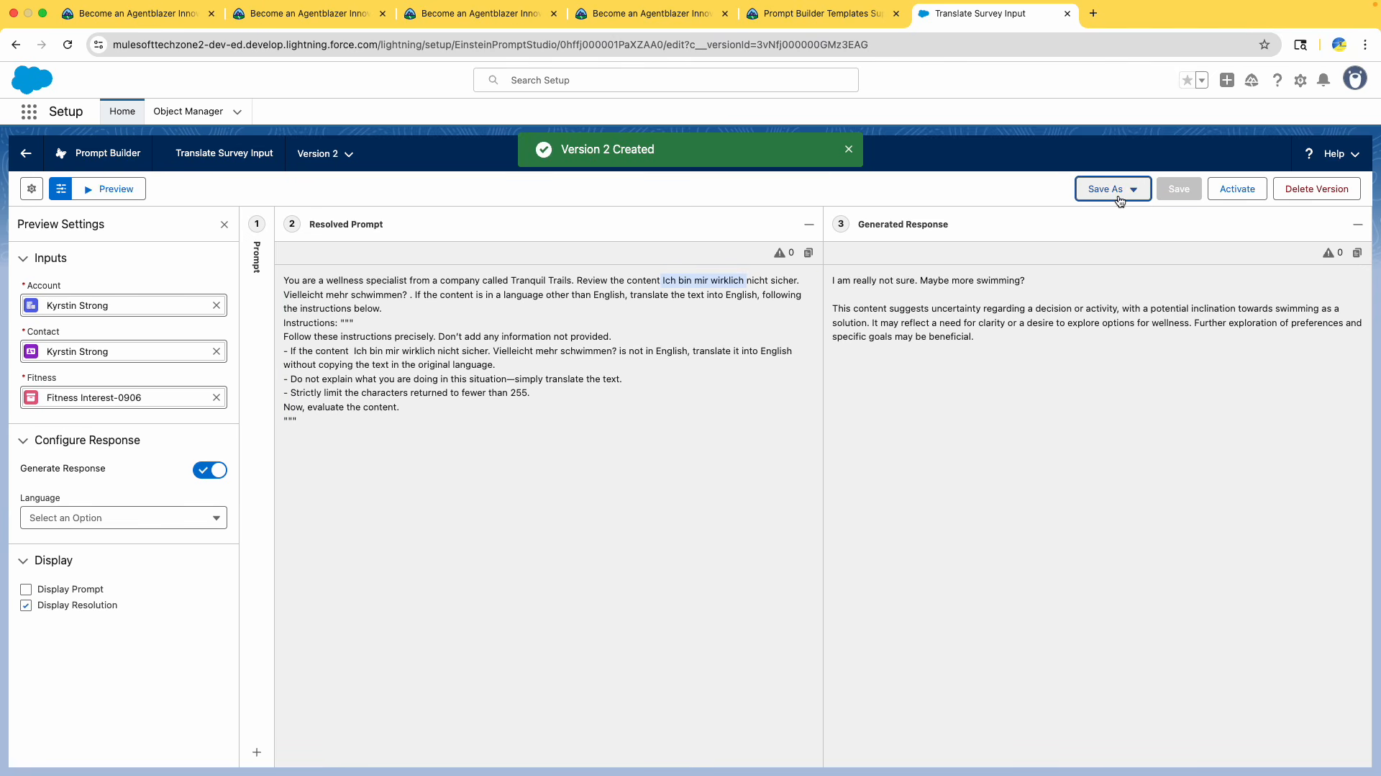
left_click(1238, 191)
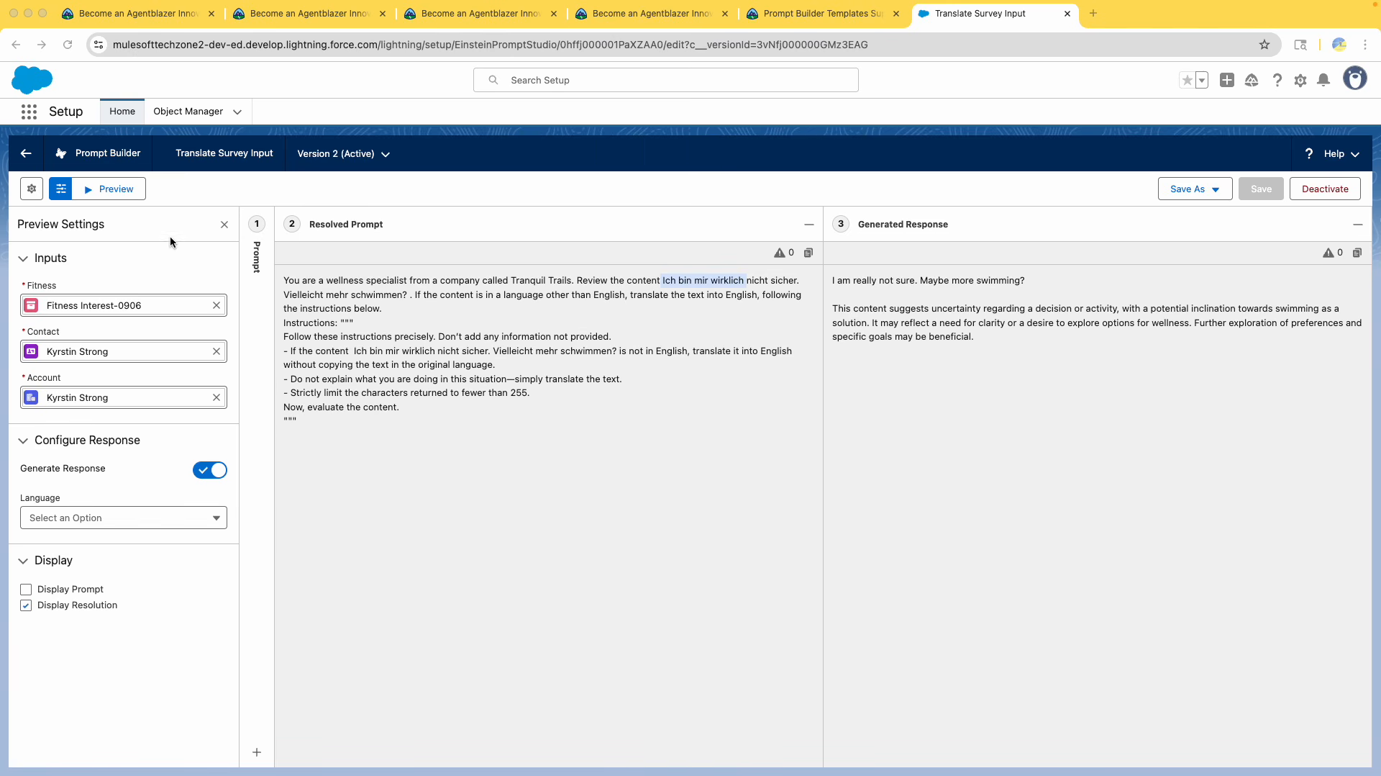
left_click(26, 153)
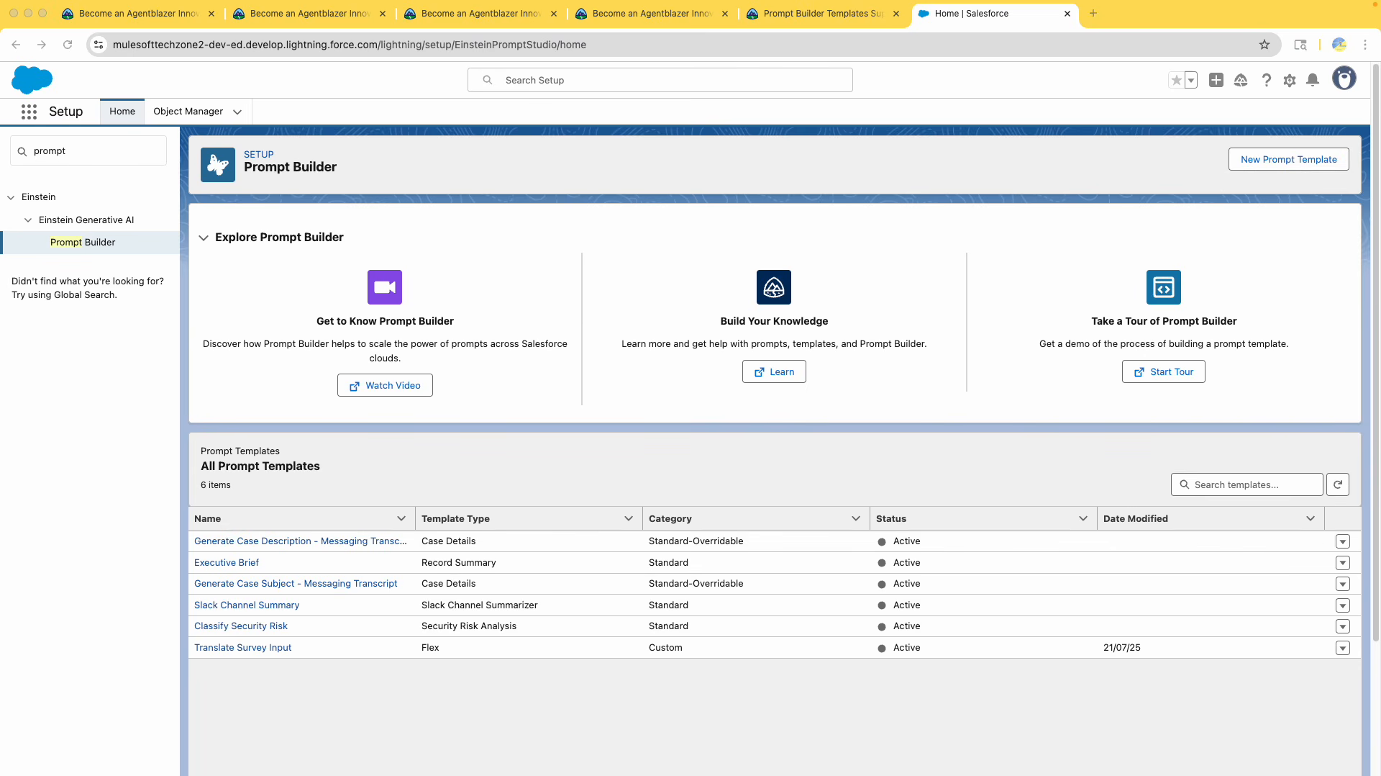
Read the Trailhead instructions on readying the prompt template and automating survey translation for new records
left_click(819, 16)
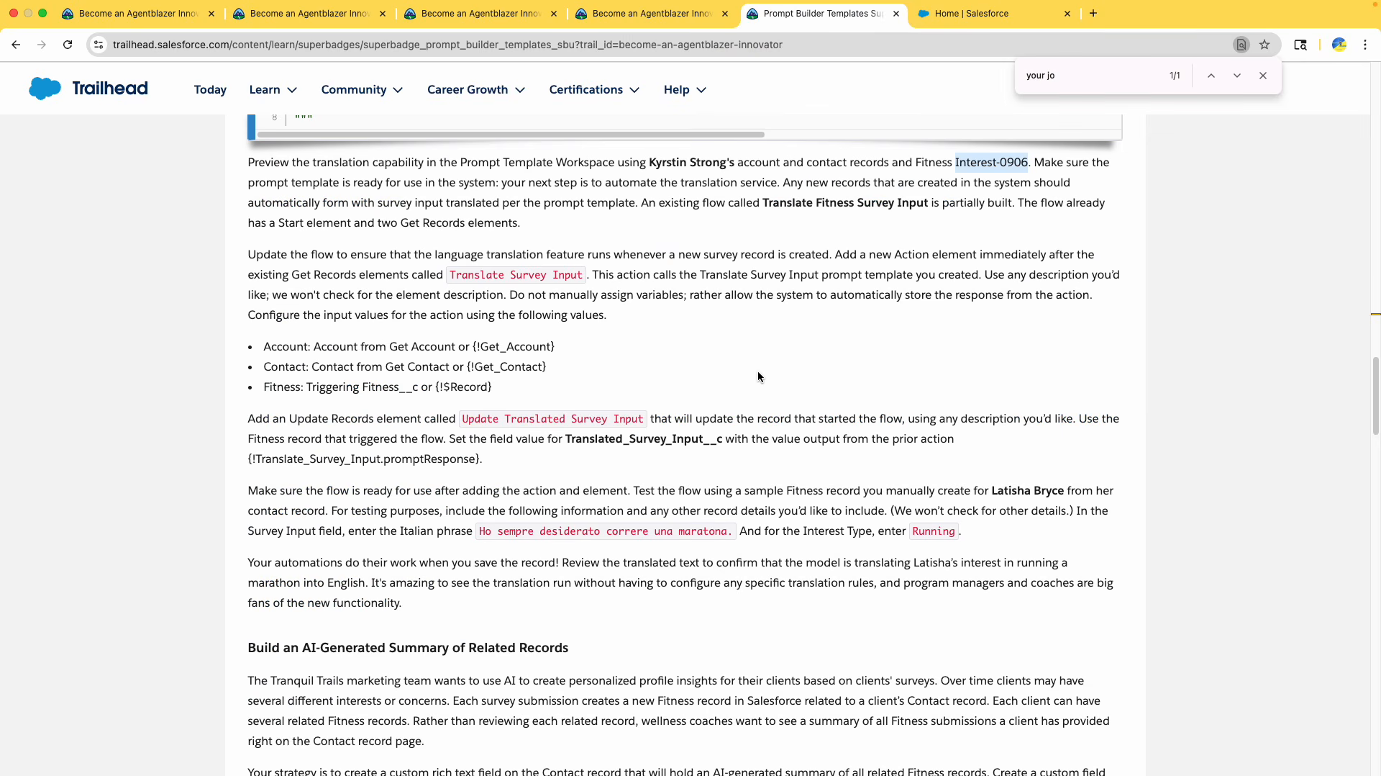
scroll(753, 374, "up", 1)
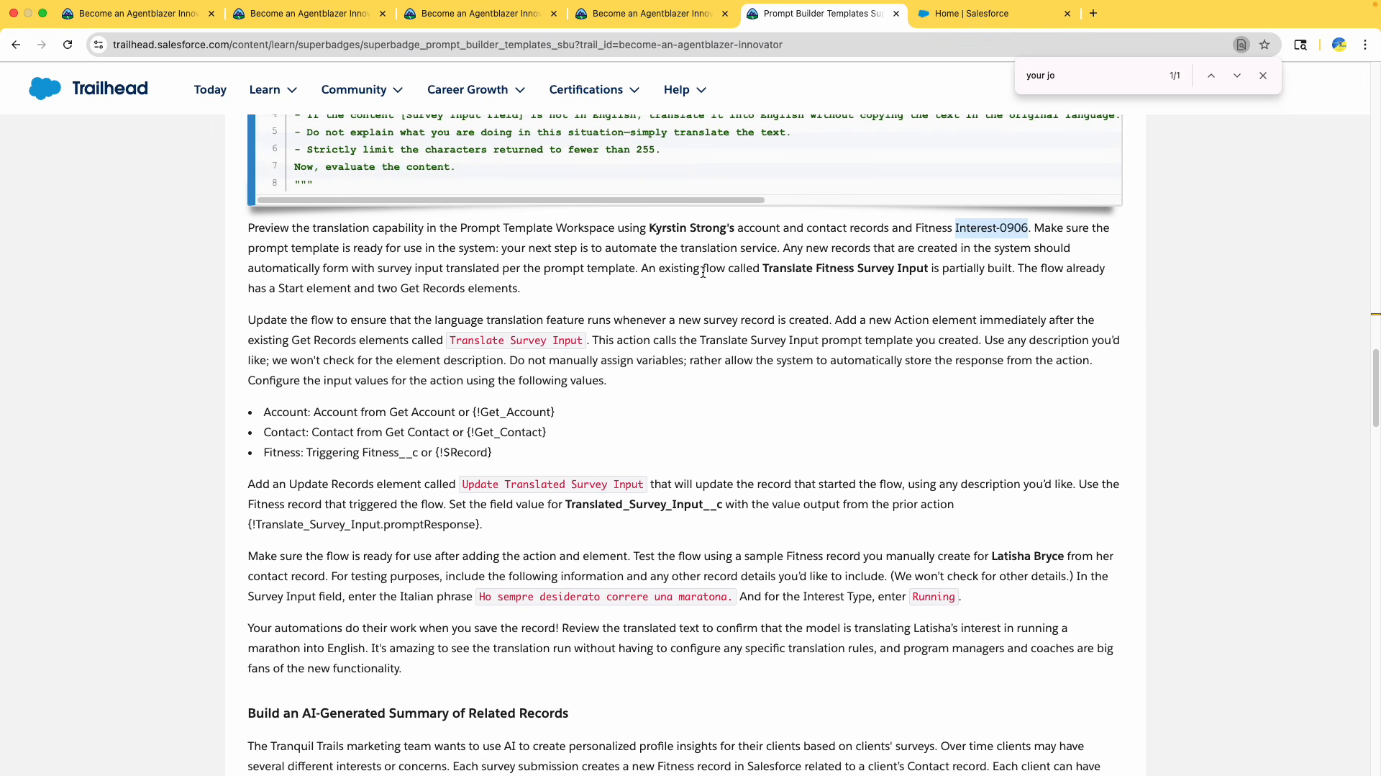
left_click(656, 269)
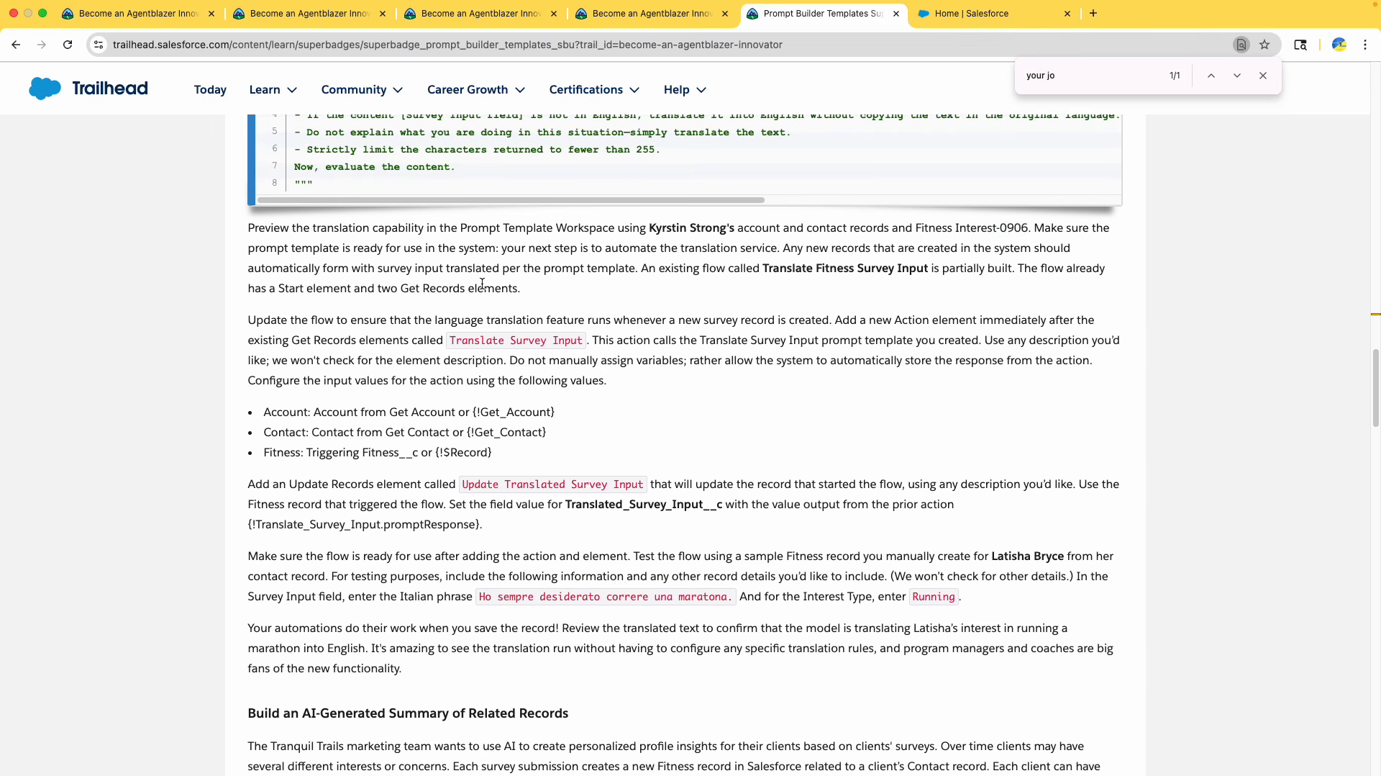
left_click_drag(1057, 229, 1072, 268)
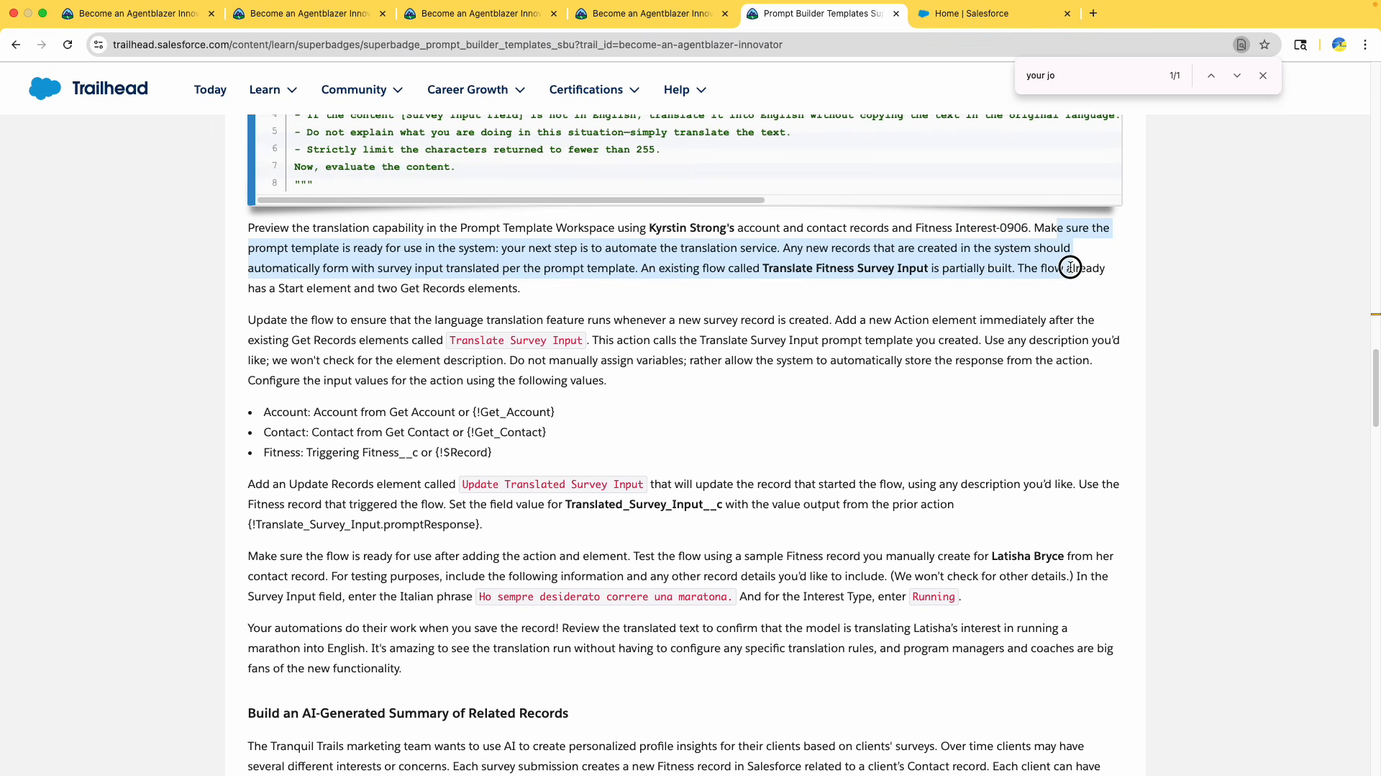
left_click(572, 253)
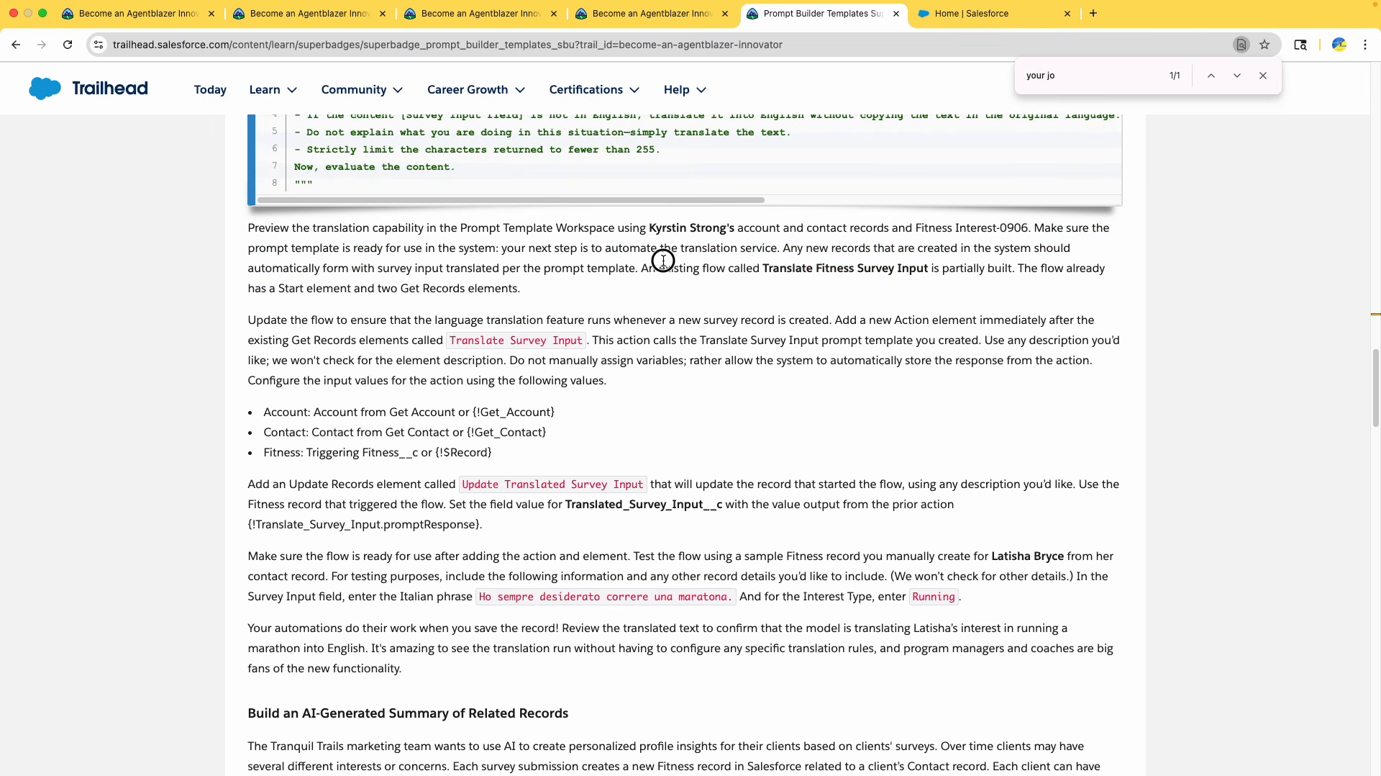
left_click_drag(779, 248, 530, 248)
left_click_drag(783, 252, 461, 274)
scroll(506, 275, "down", 1)
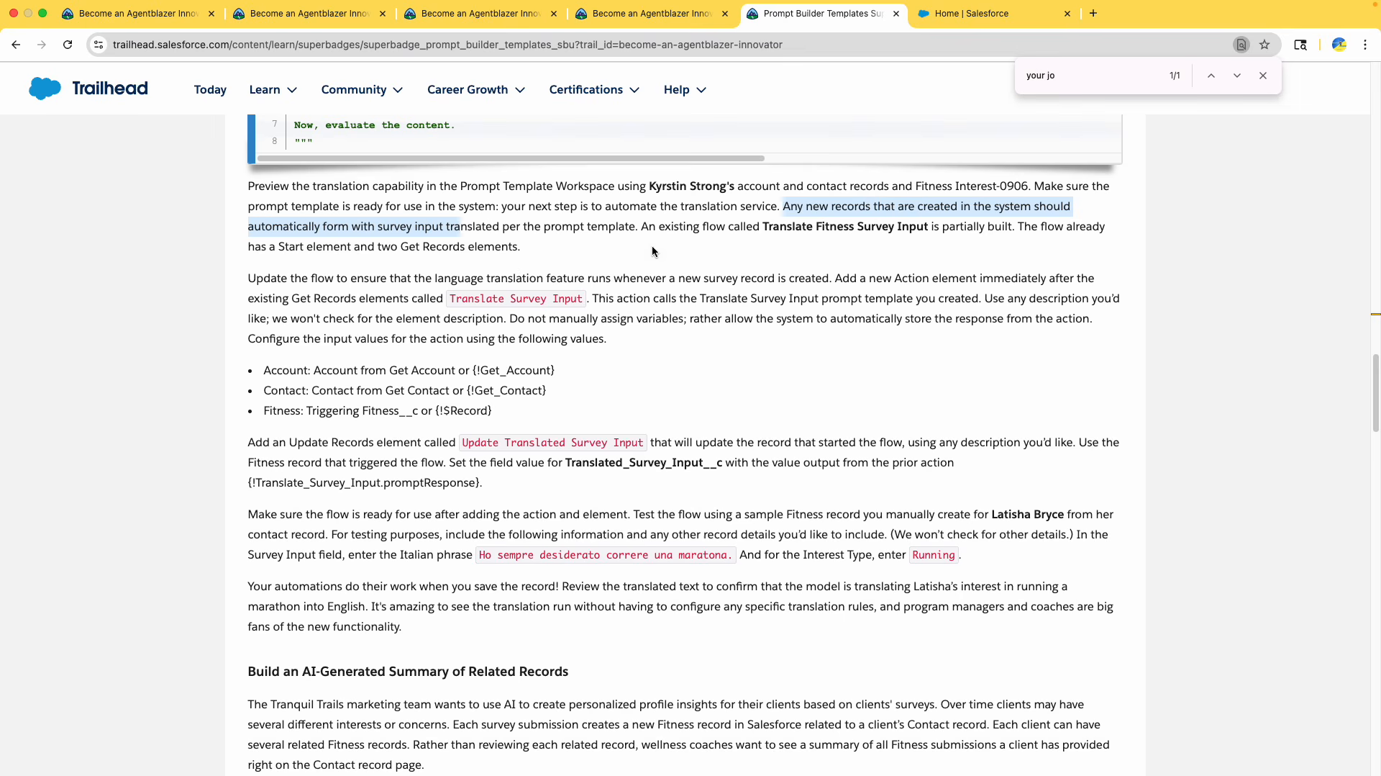
Check the Trailhead page for the name of the partially built flow and the elements it already has
left_click_drag(642, 226, 792, 225)
left_click(803, 227)
double_click(804, 227)
double_click(839, 227)
double_click(884, 227)
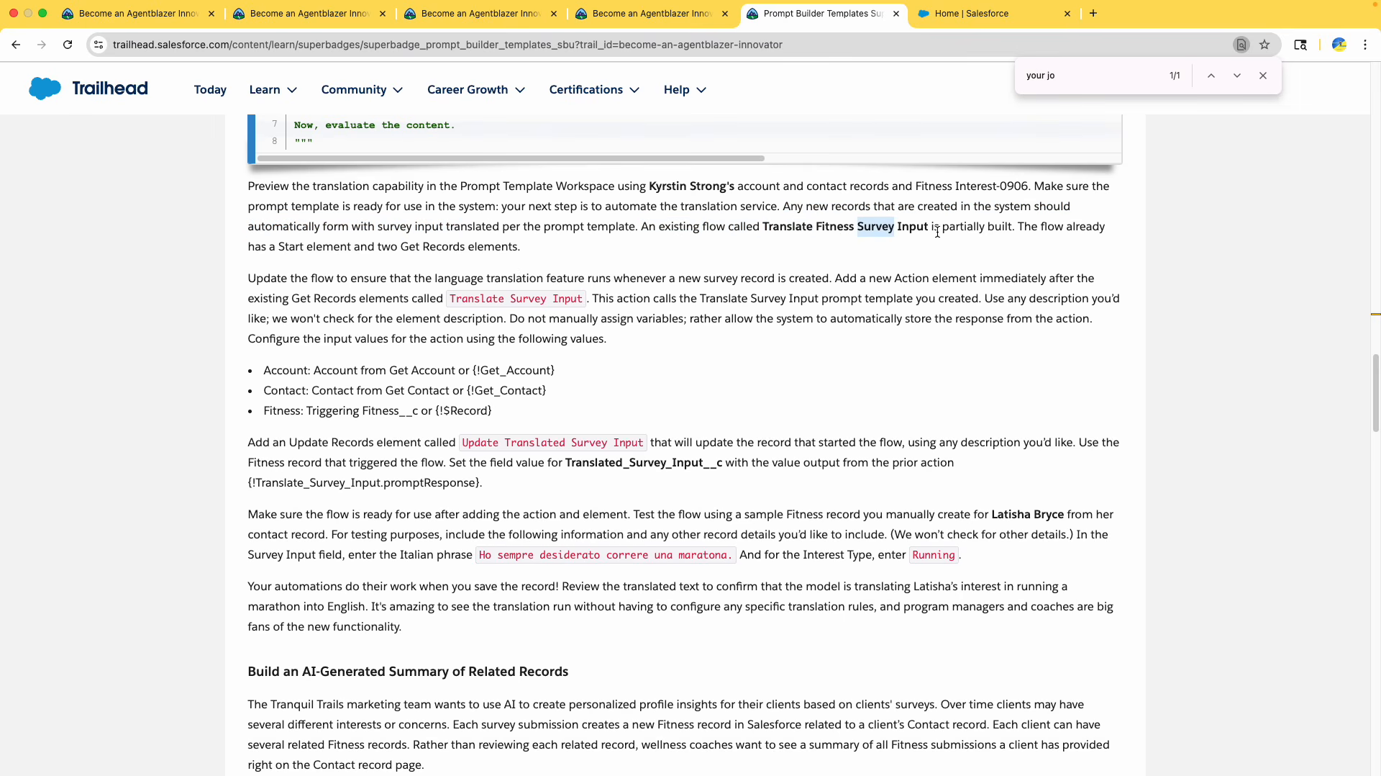
left_click_drag(1011, 227, 916, 232)
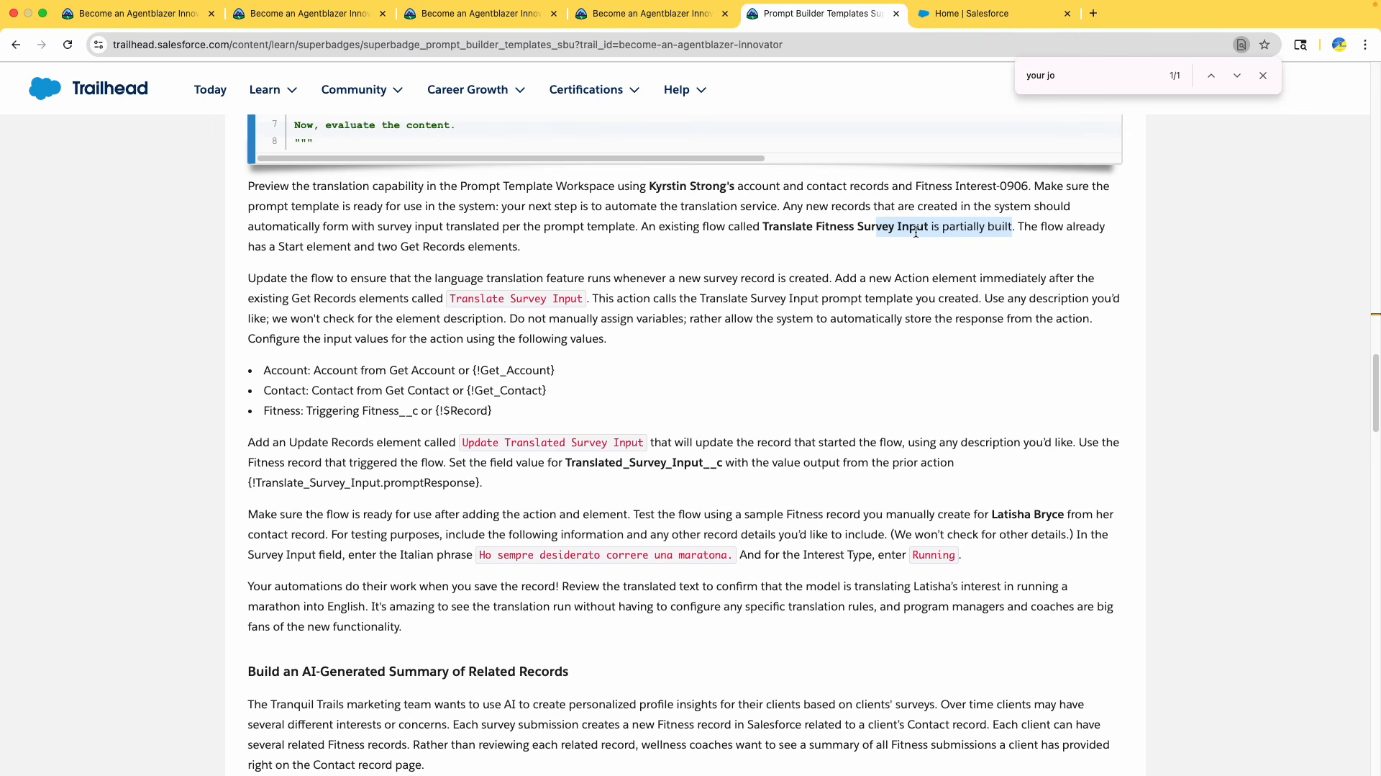
left_click(257, 252)
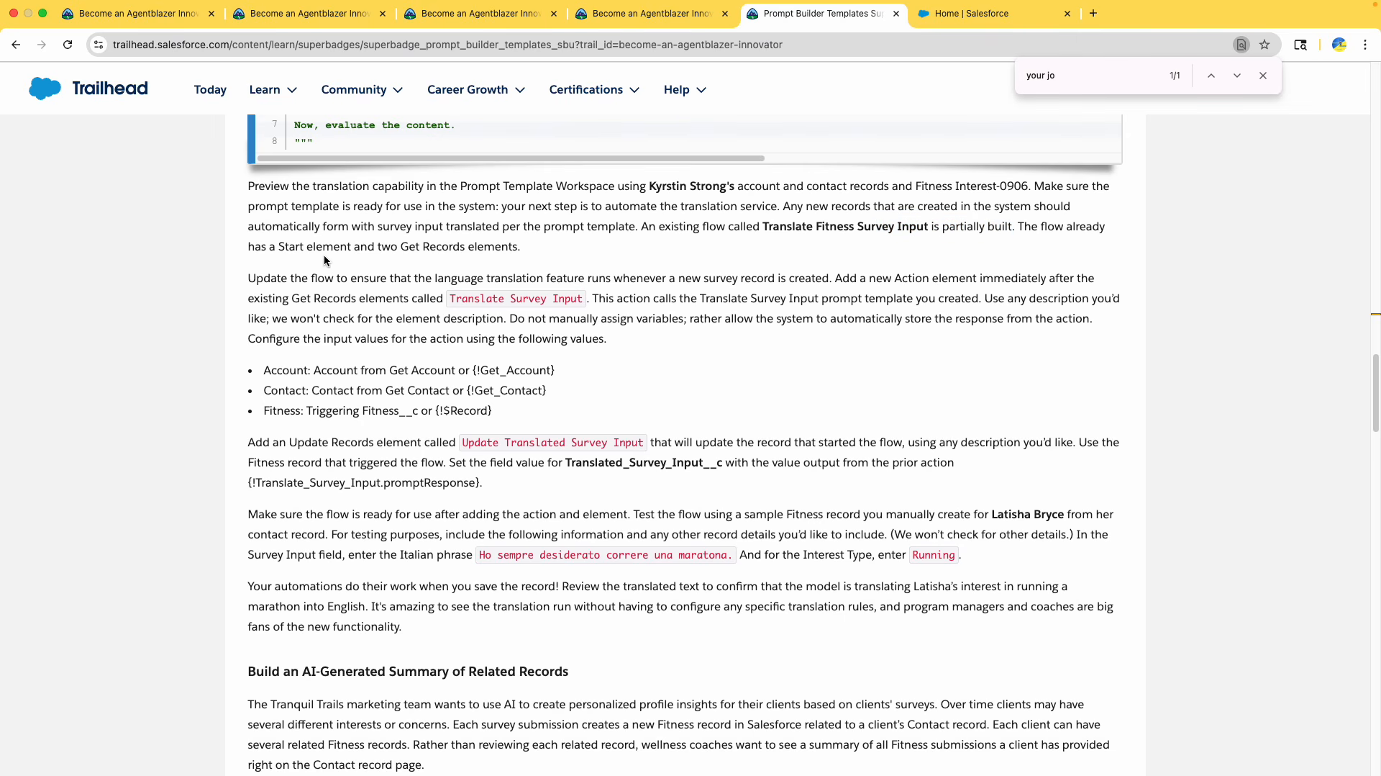
left_click_drag(295, 244, 475, 242)
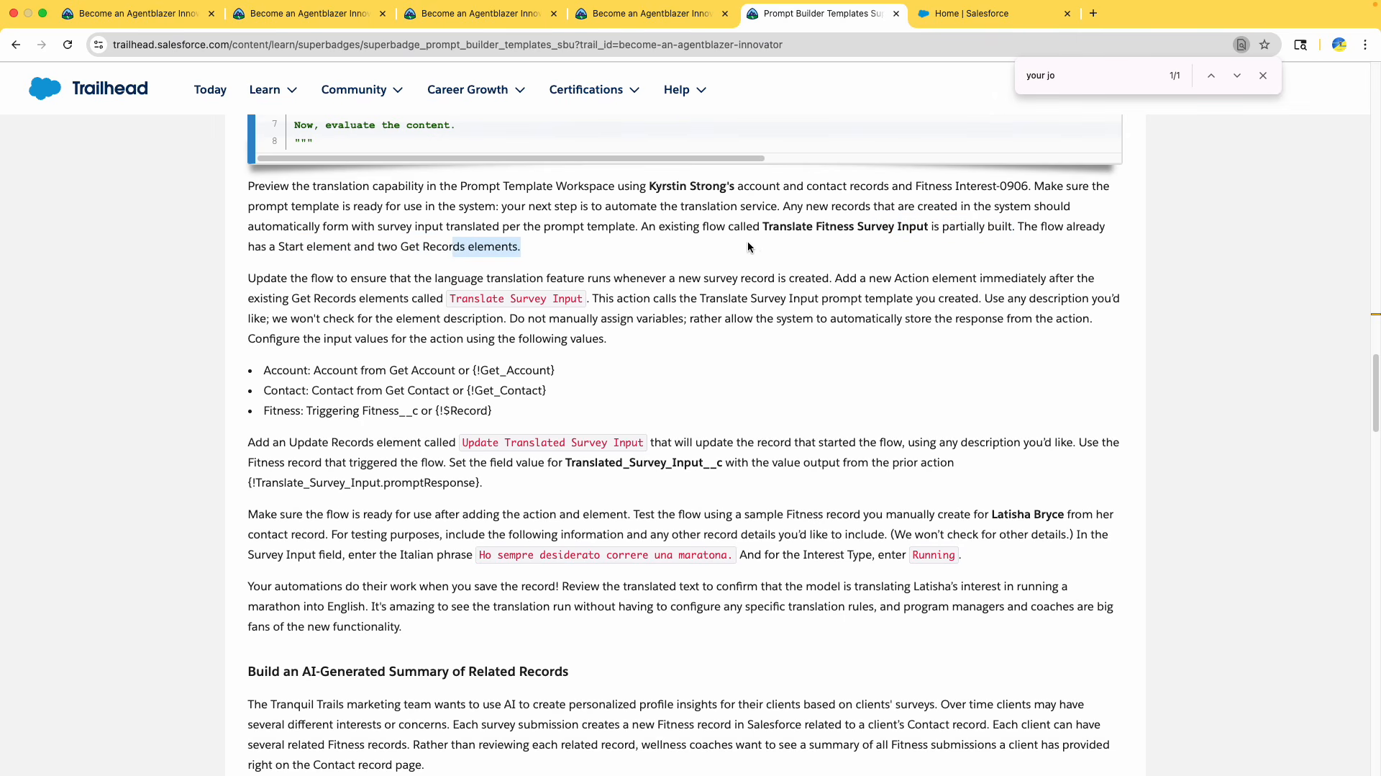
Find the Translate Fitness Survey Input flow among the flows in Salesforce Setup and open it in Flow Builder beside the Trailhead page
left_click(1008, 19)
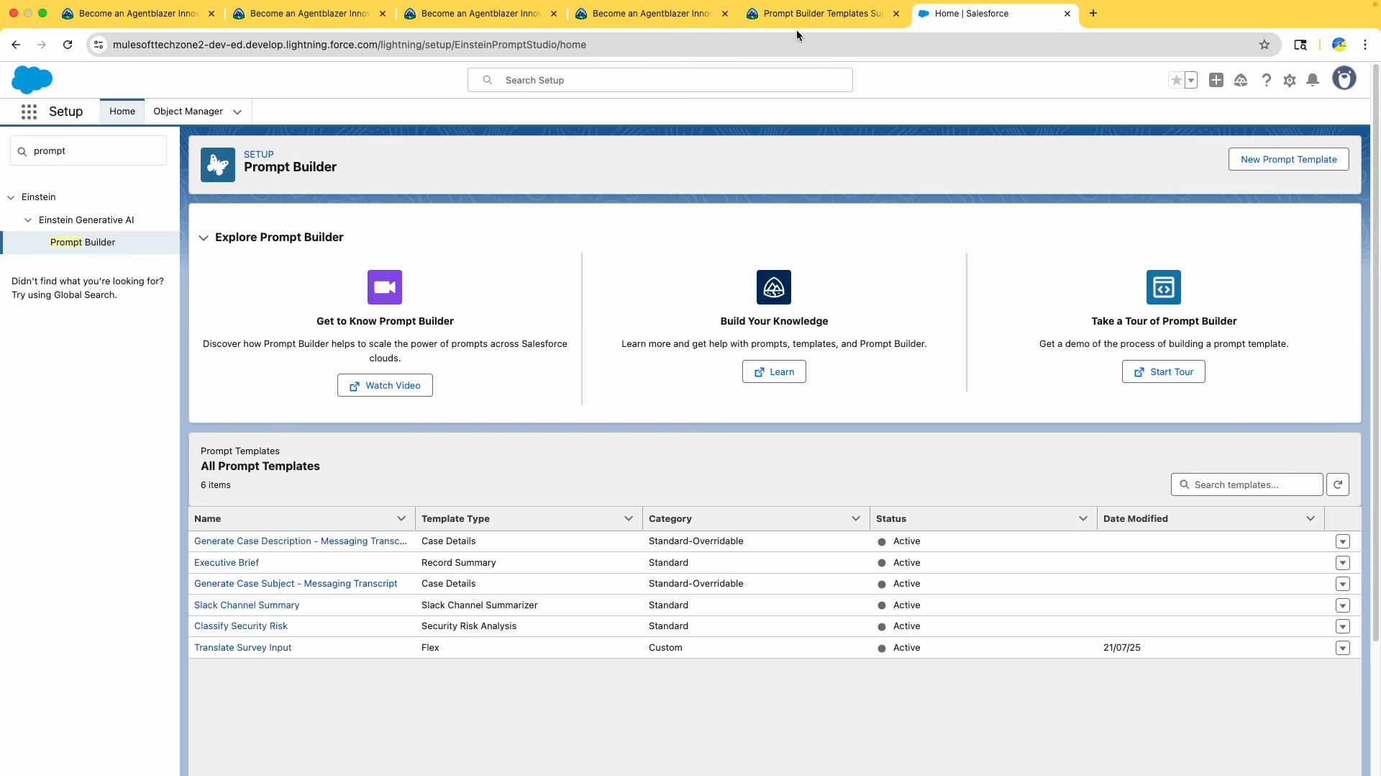
double_click(53, 154)
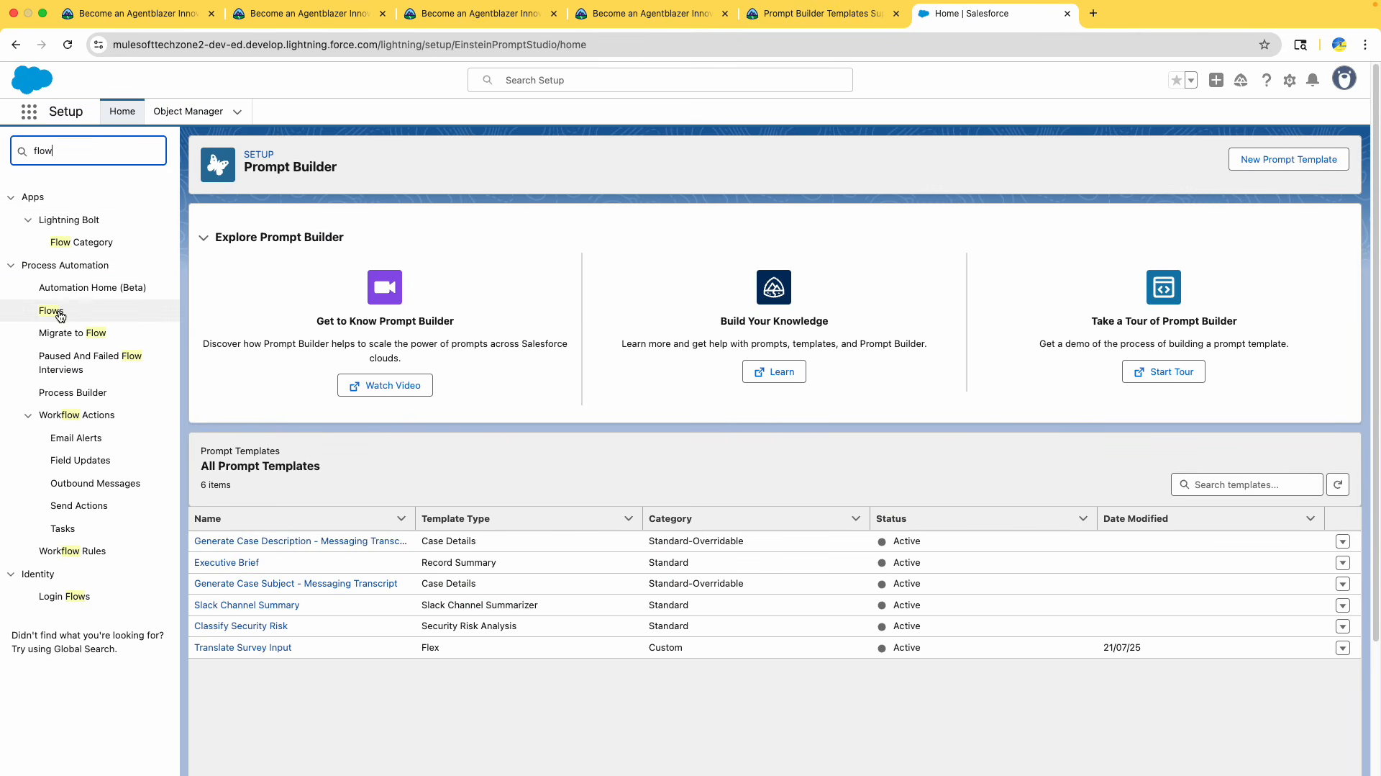
left_click(51, 310)
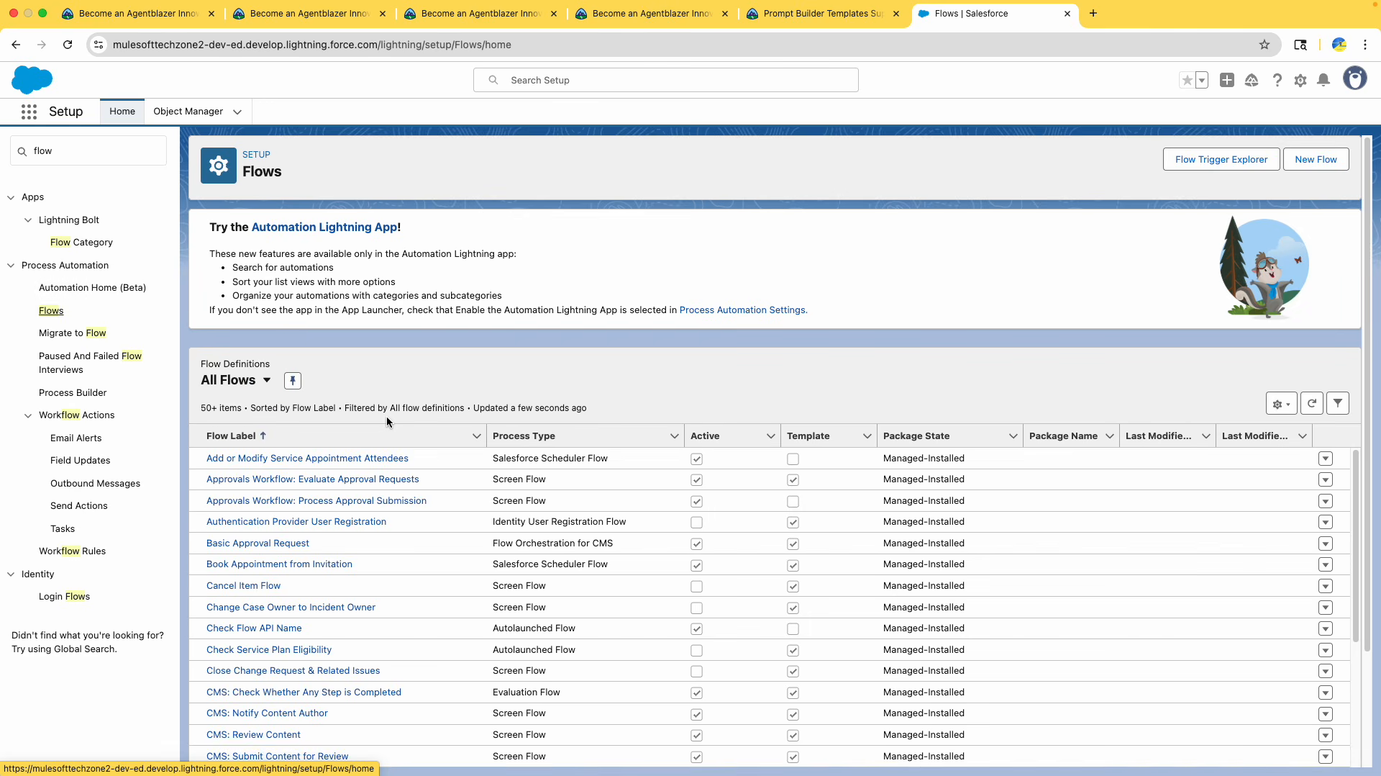
scroll(387, 421, "down", 15)
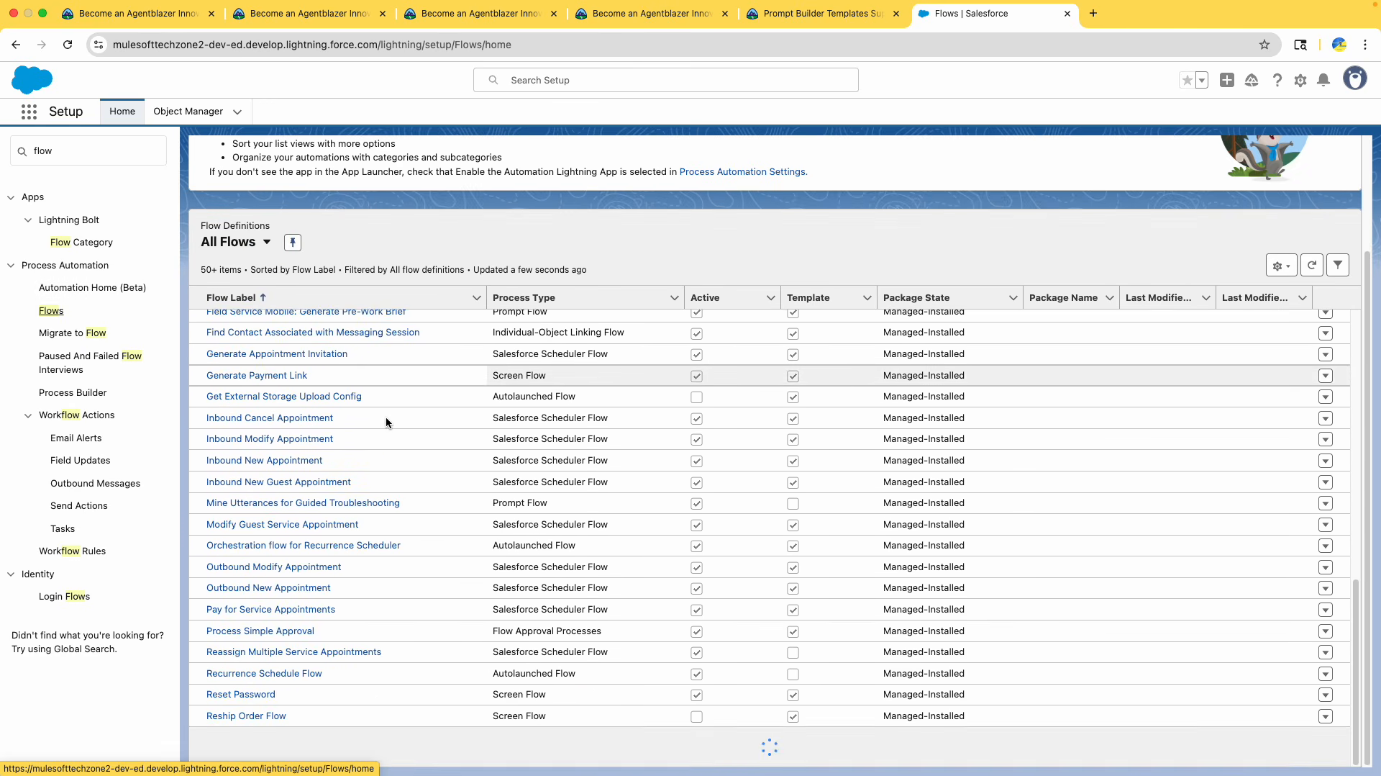
scroll(388, 421, "down", 7)
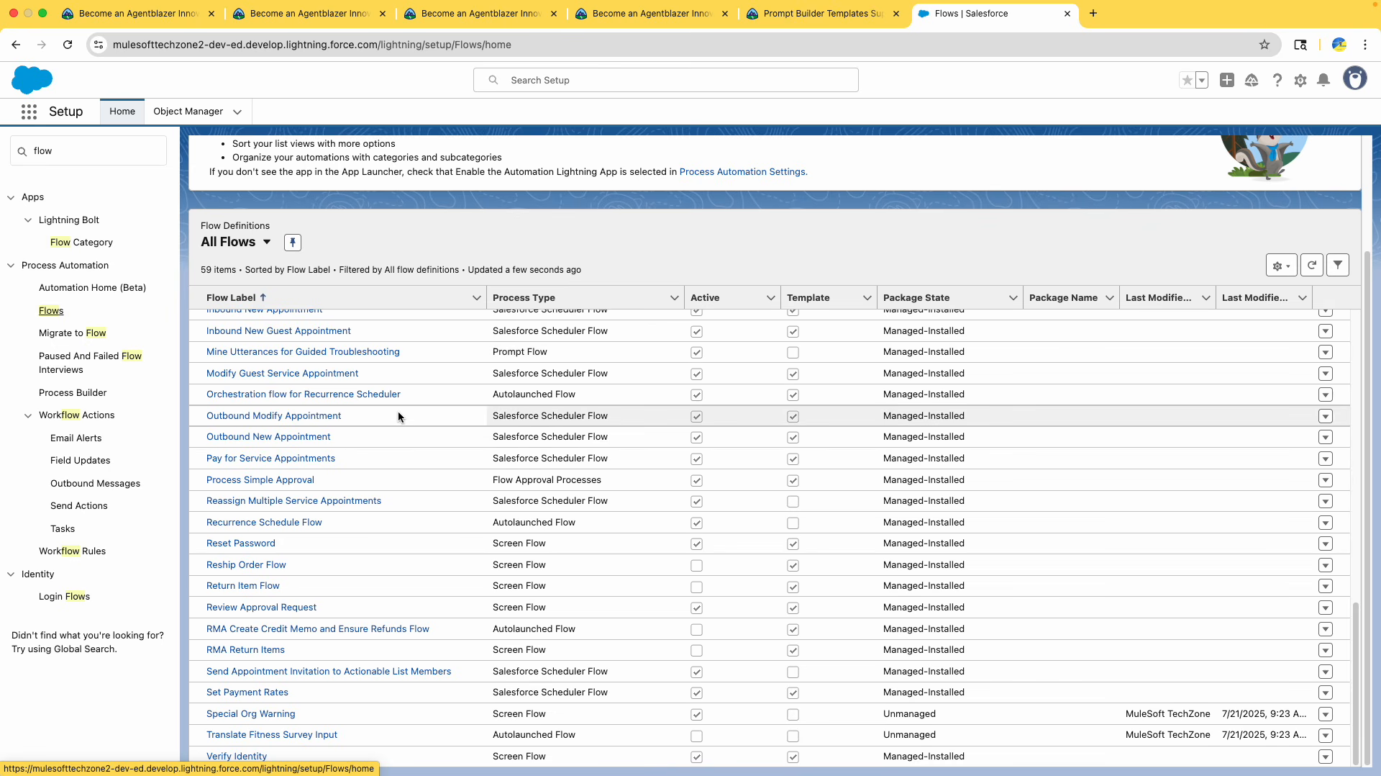
left_click_drag(338, 734, 180, 743)
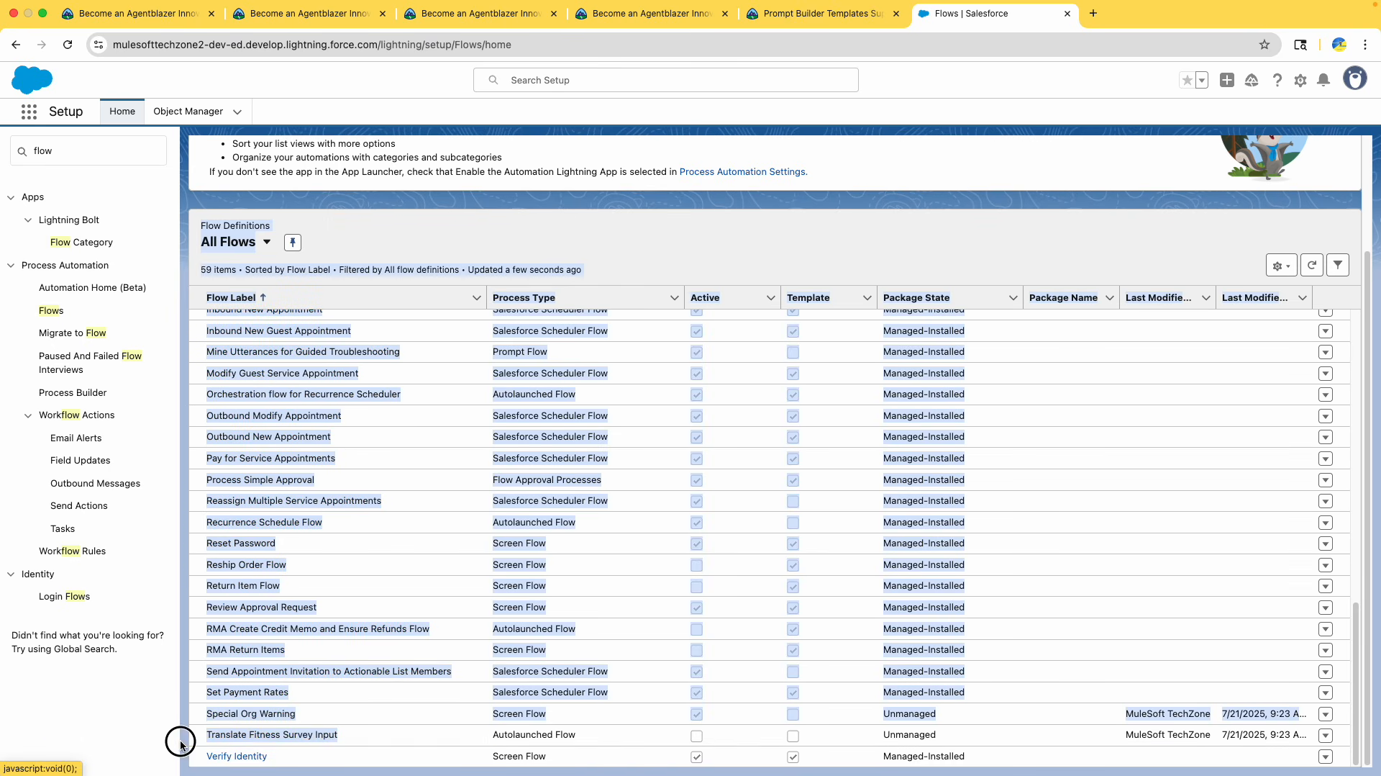
left_click(182, 741)
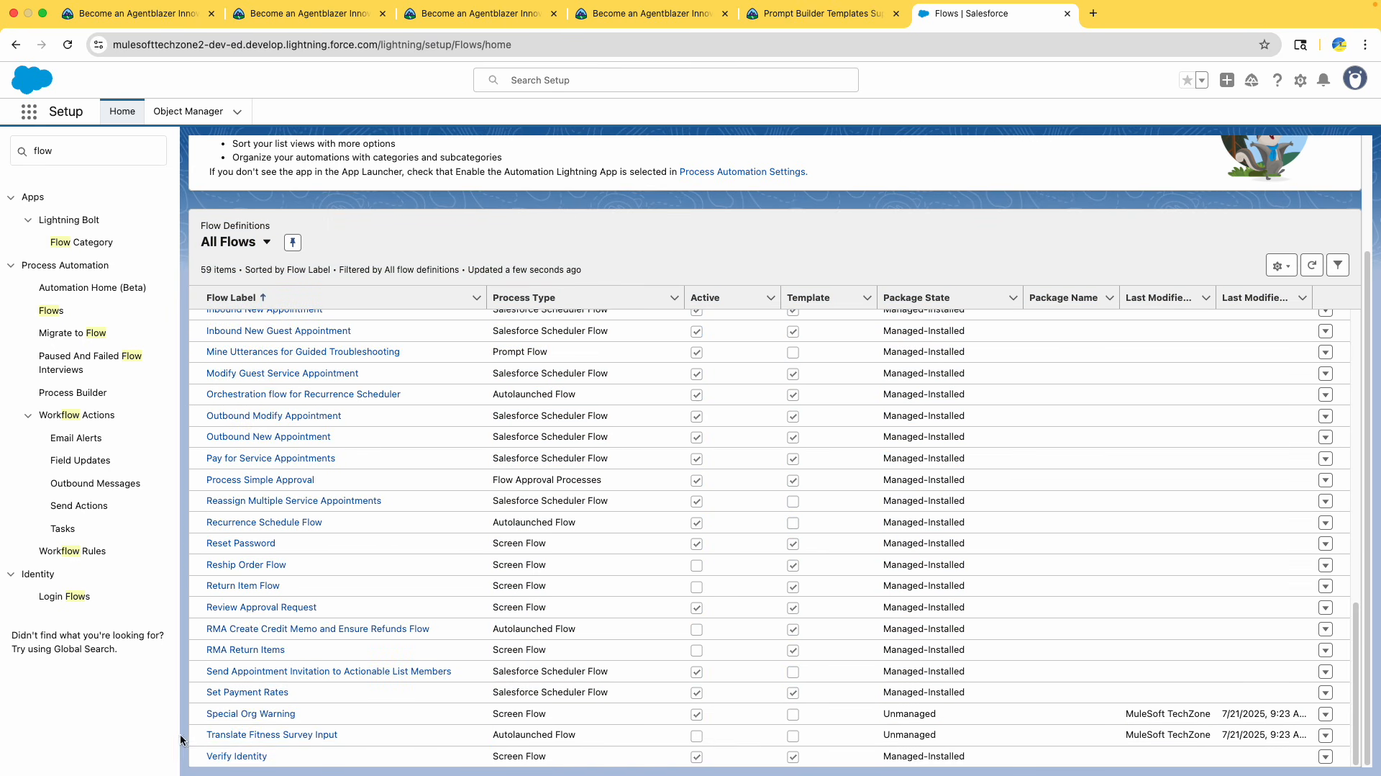
left_click(273, 735)
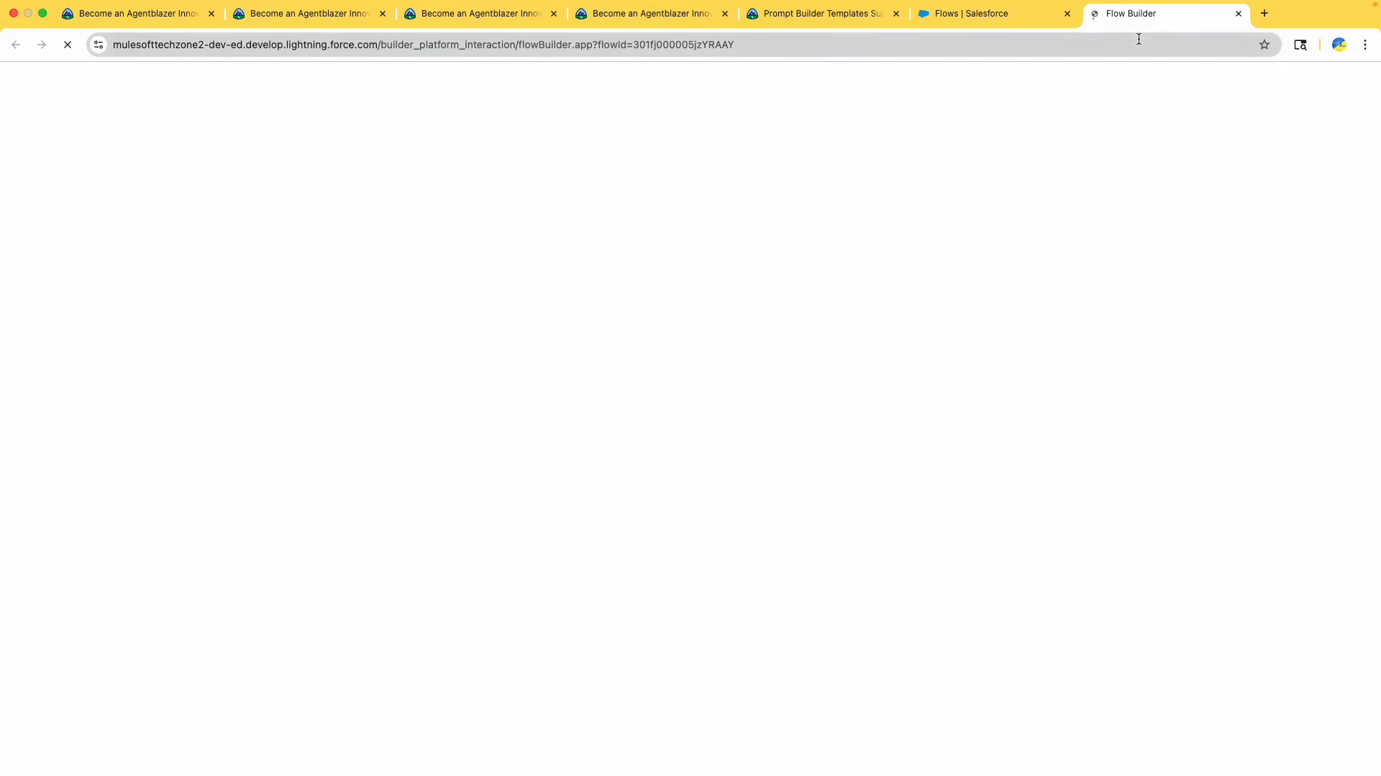
left_click_drag(1139, 16, 957, 17)
Compare the flow's Start and Get Records elements with the Trailhead description and read where the new Action element must go
left_click(805, 18)
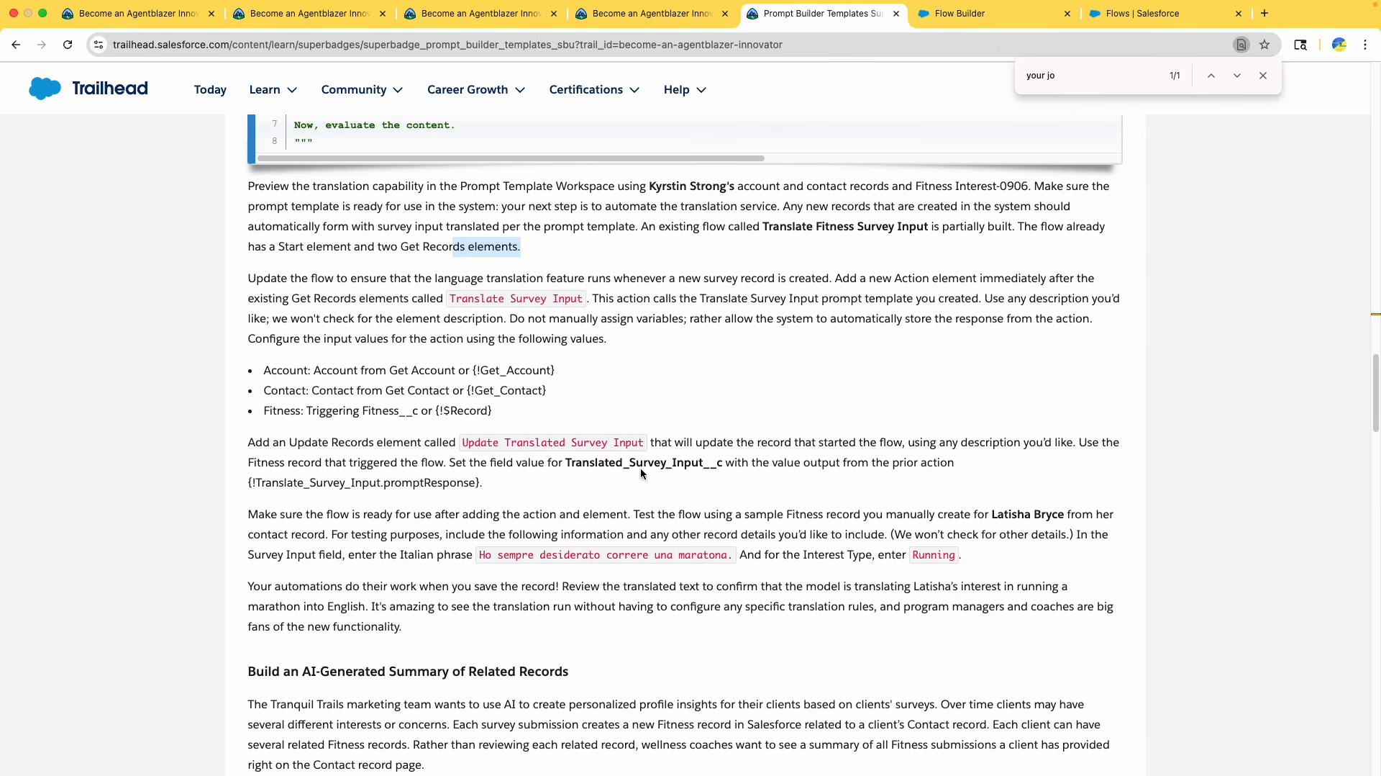
scroll(695, 321, "down", 1)
left_click_drag(1025, 217, 1097, 243)
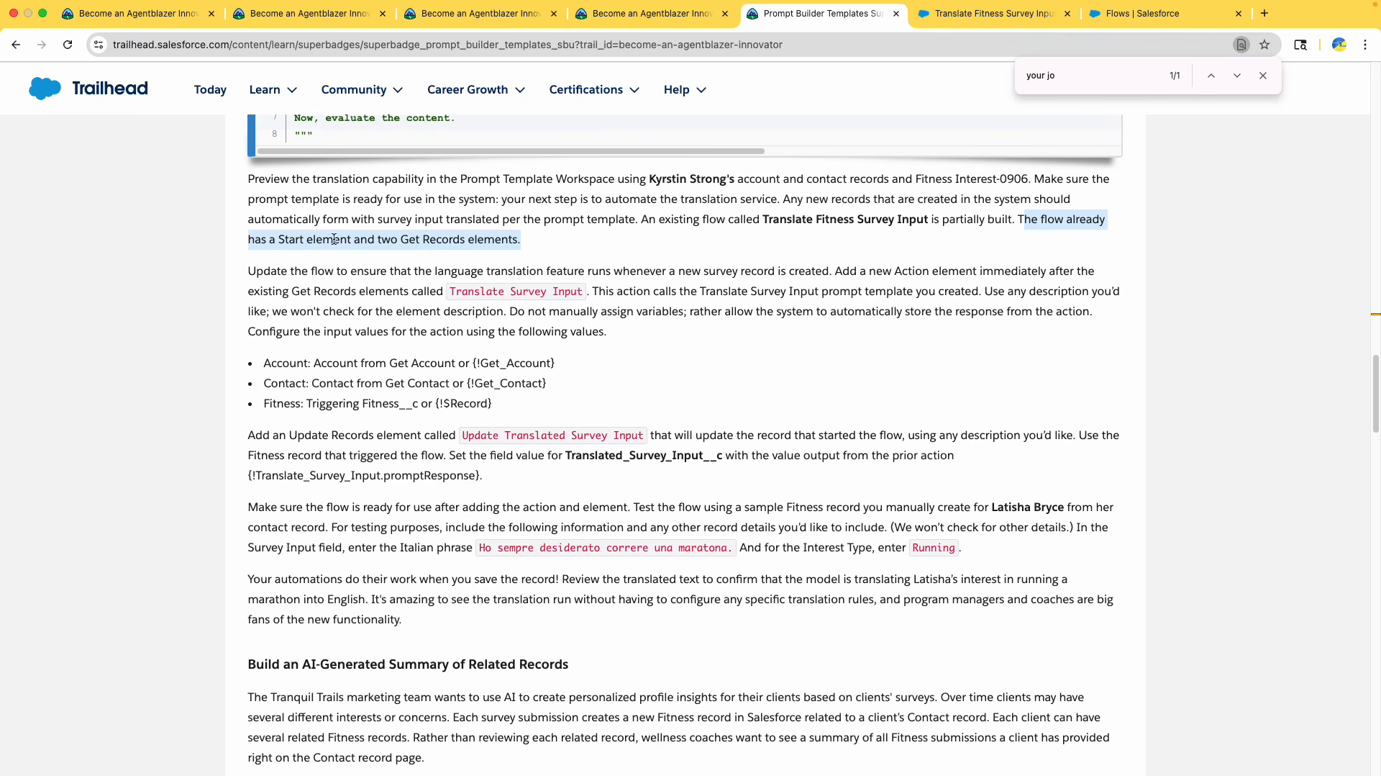
left_click(993, 14)
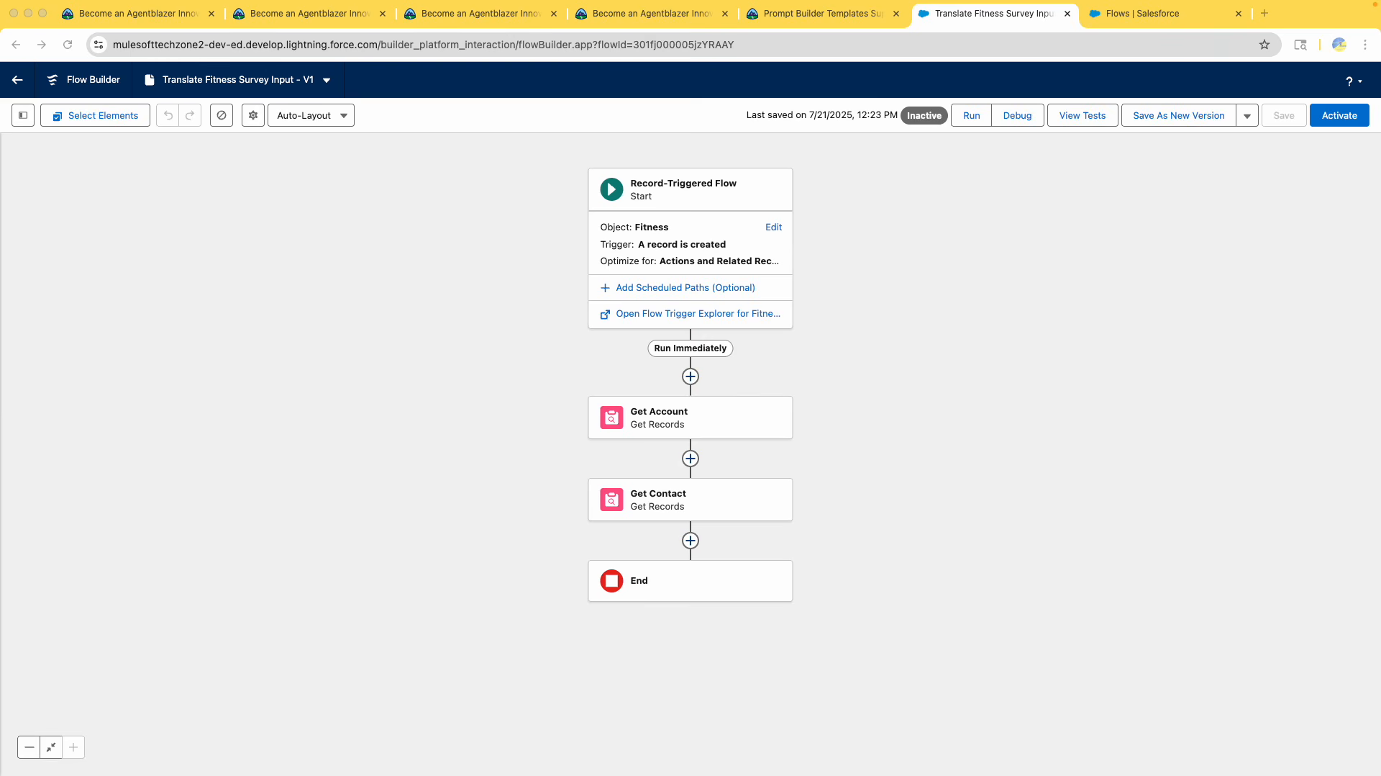
left_click(791, 14)
scroll(512, 472, "down", 1)
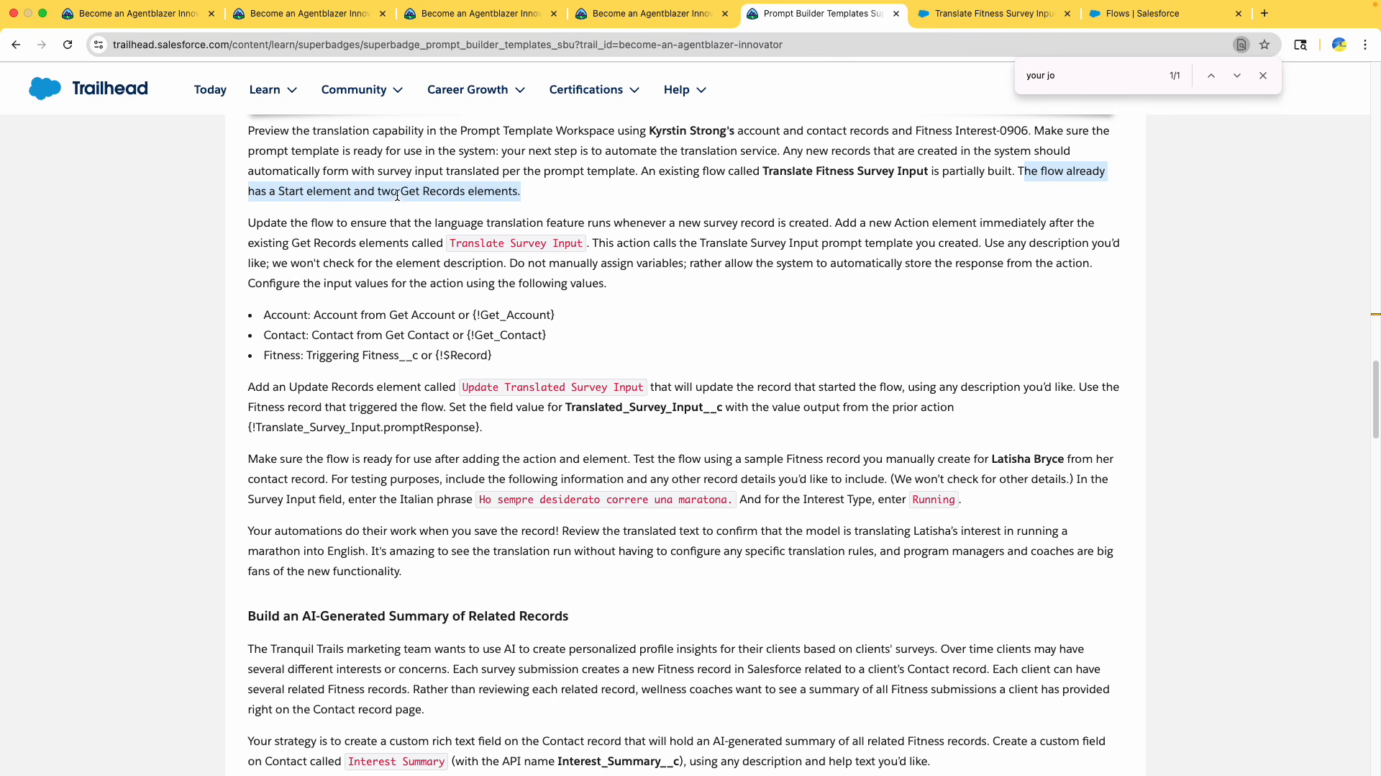
left_click_drag(458, 223, 665, 229)
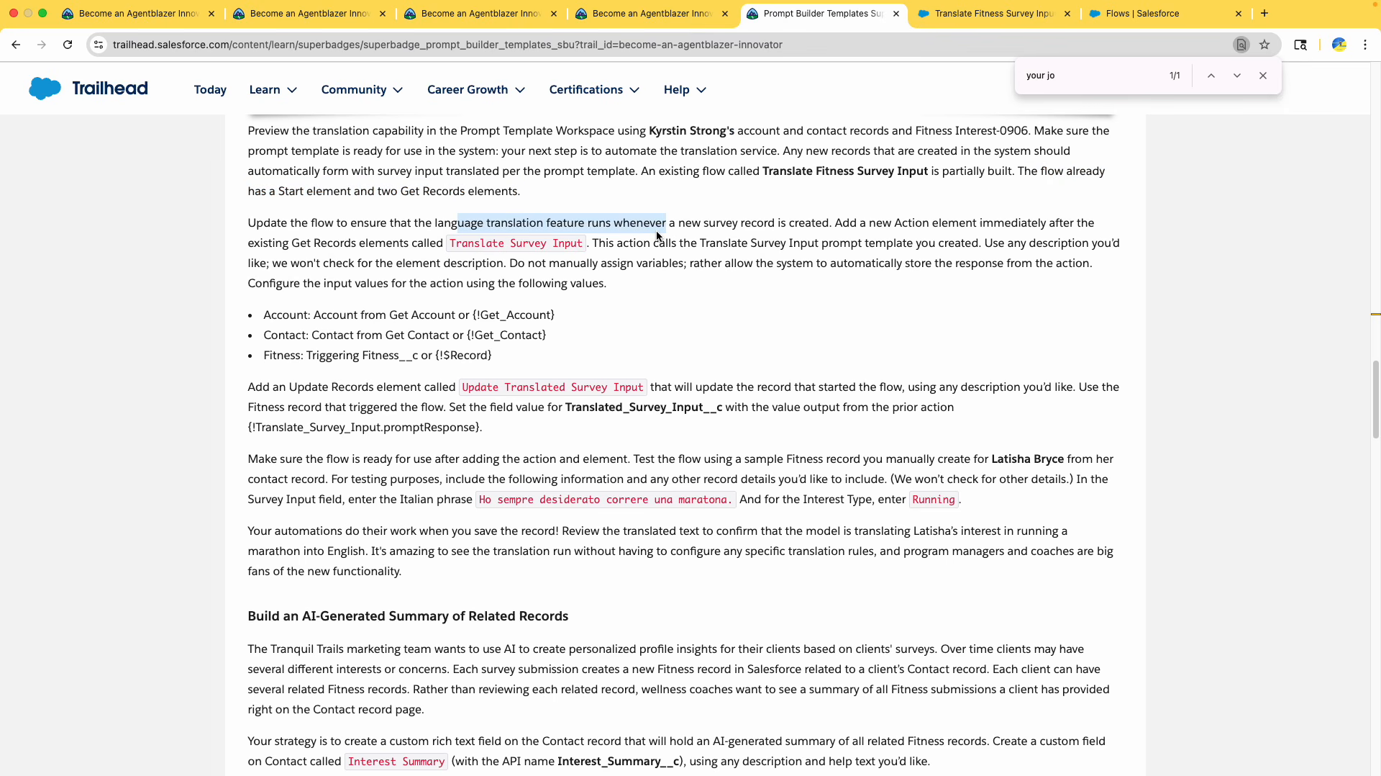
left_click_drag(833, 224, 436, 243)
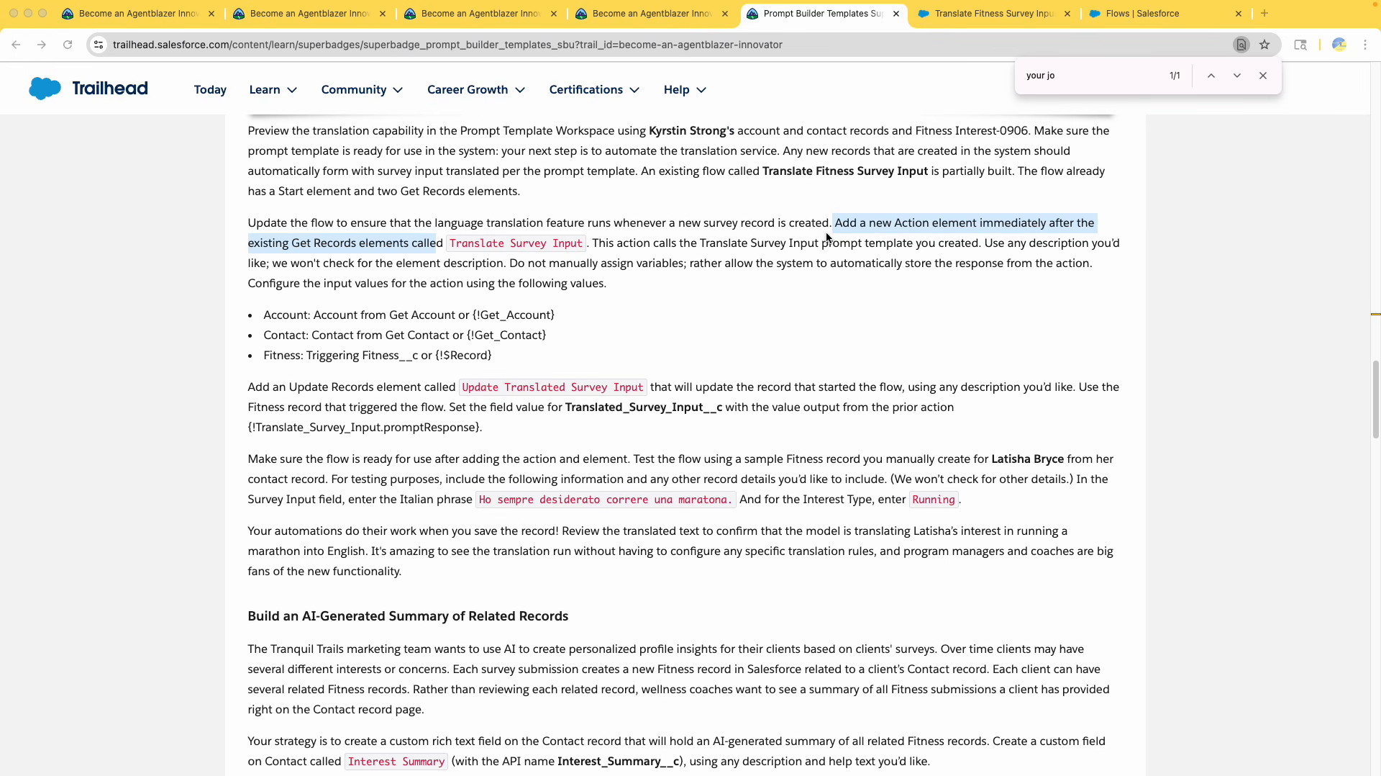
Add an Action element to the Translate Fitness Survey Input flow directly after the Get Contact element
left_click(958, 19)
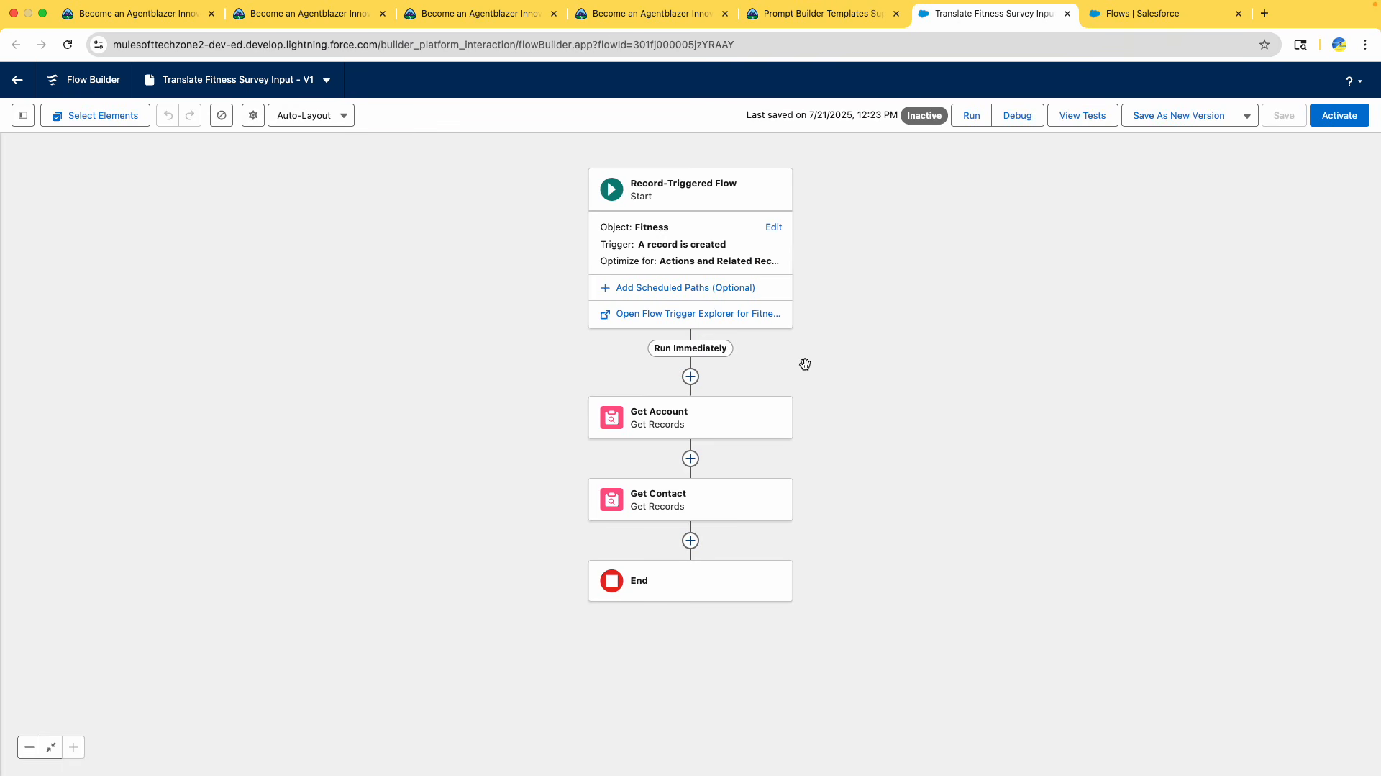
left_click(690, 541)
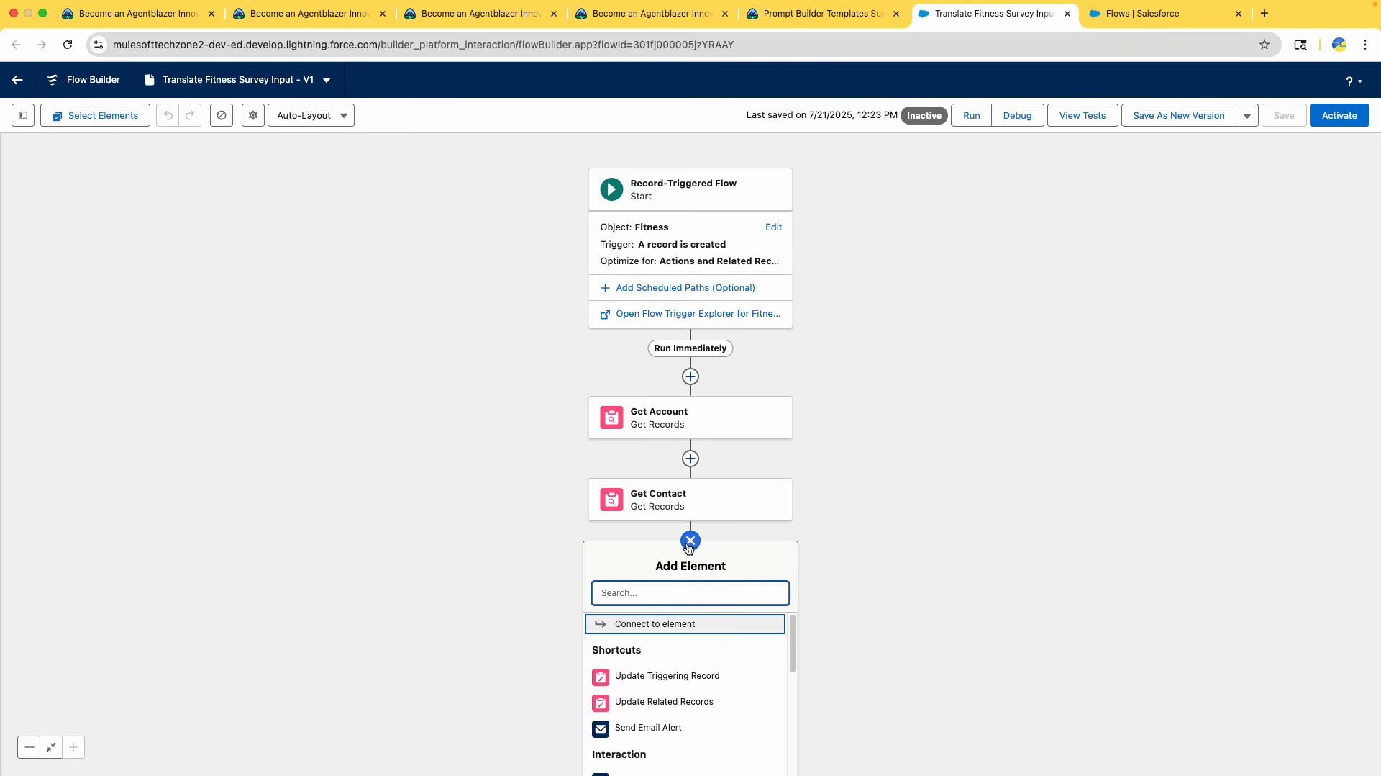
type("act")
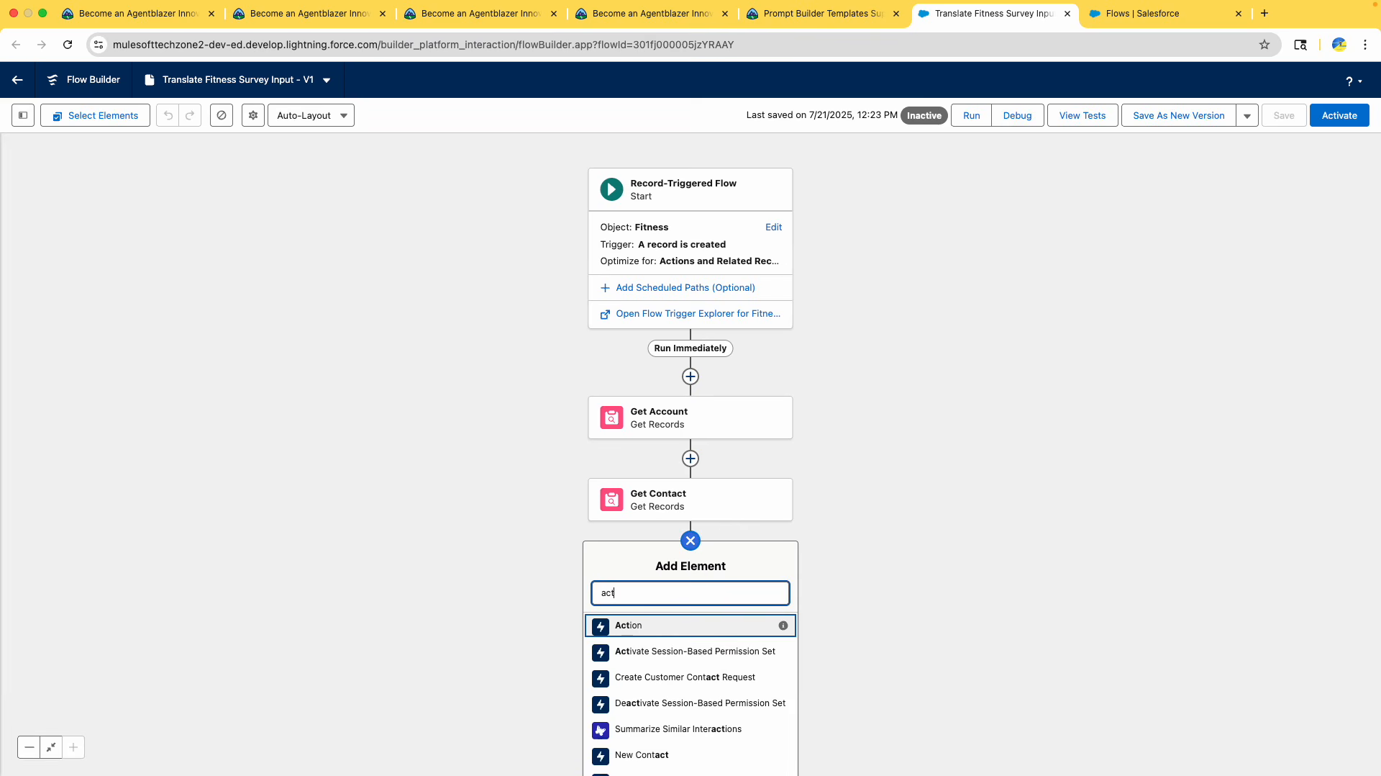
left_click(671, 626)
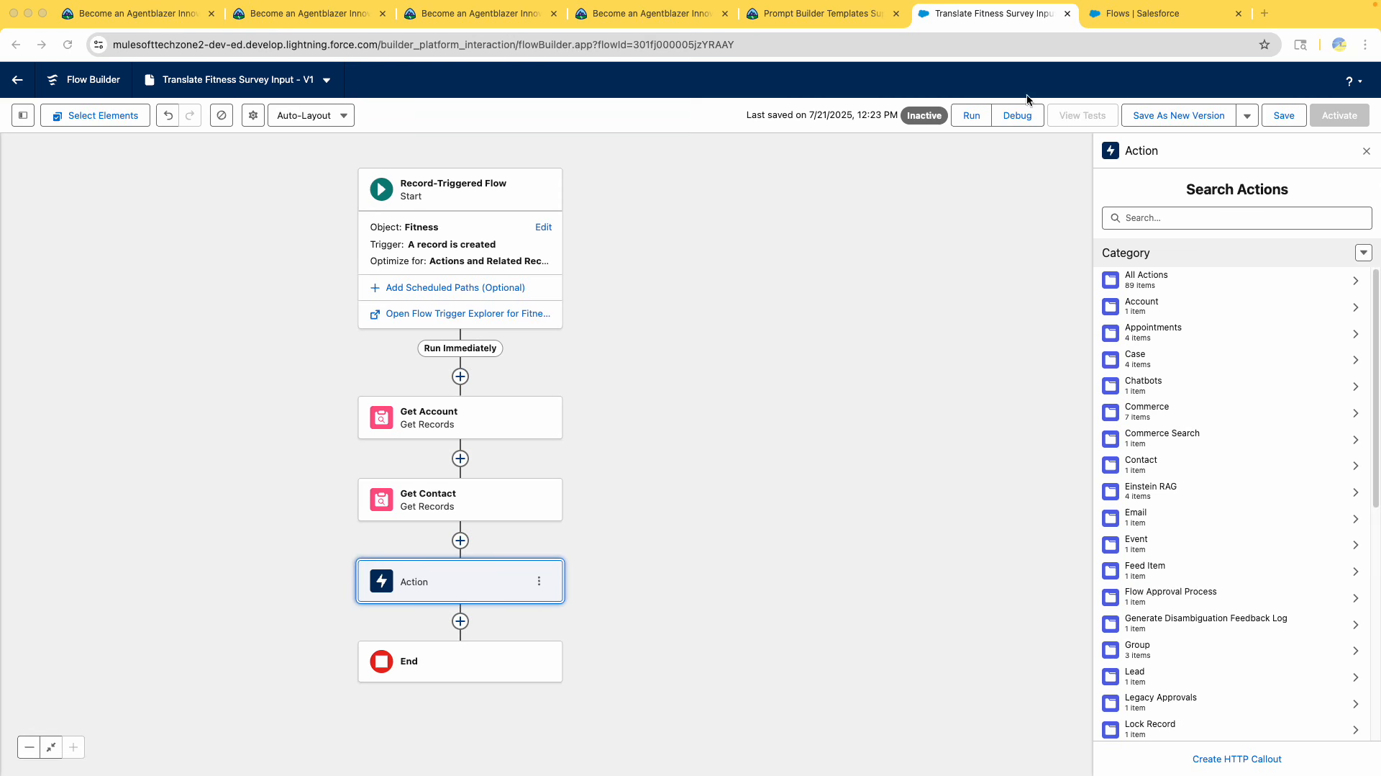
Find the Translate Survey Input prompt template action named on the Trailhead page and choose it for the new Action element
left_click(810, 13)
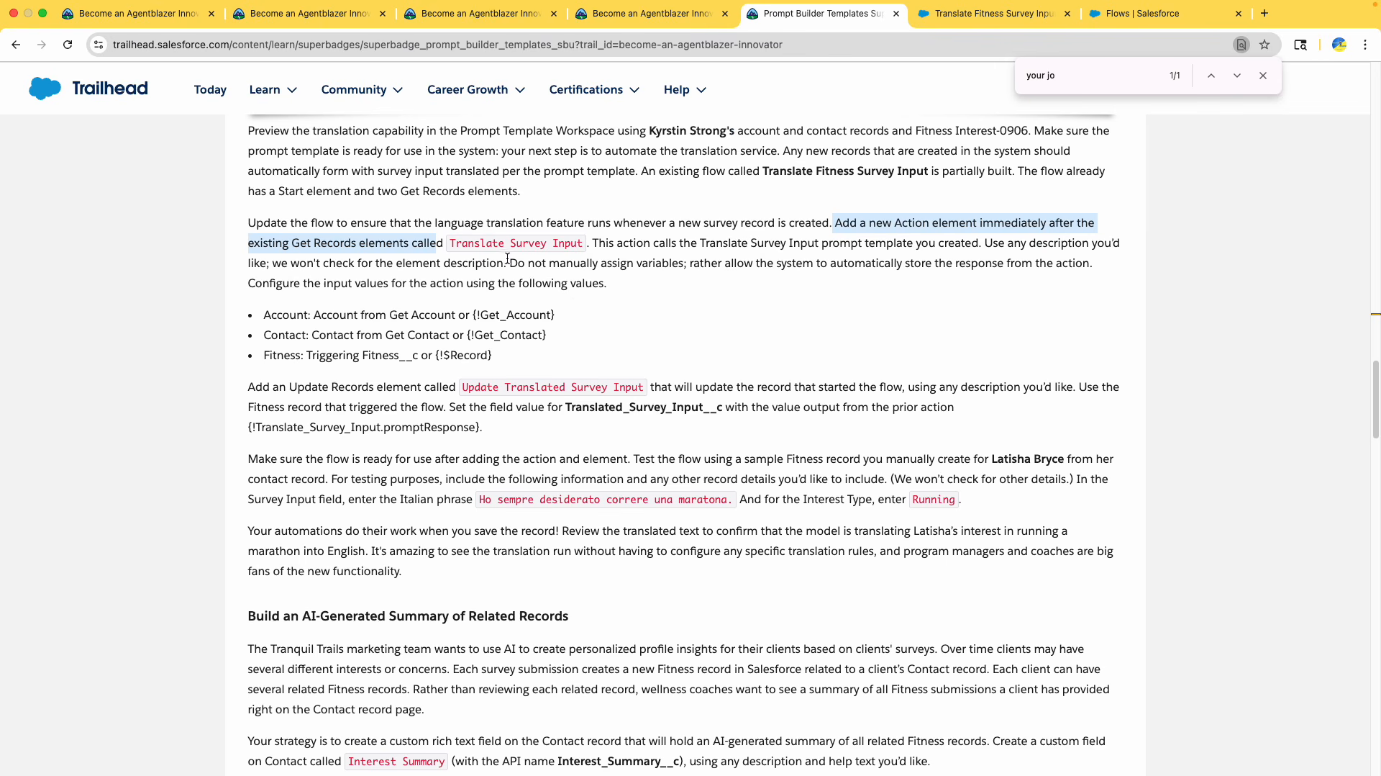
double_click(457, 243)
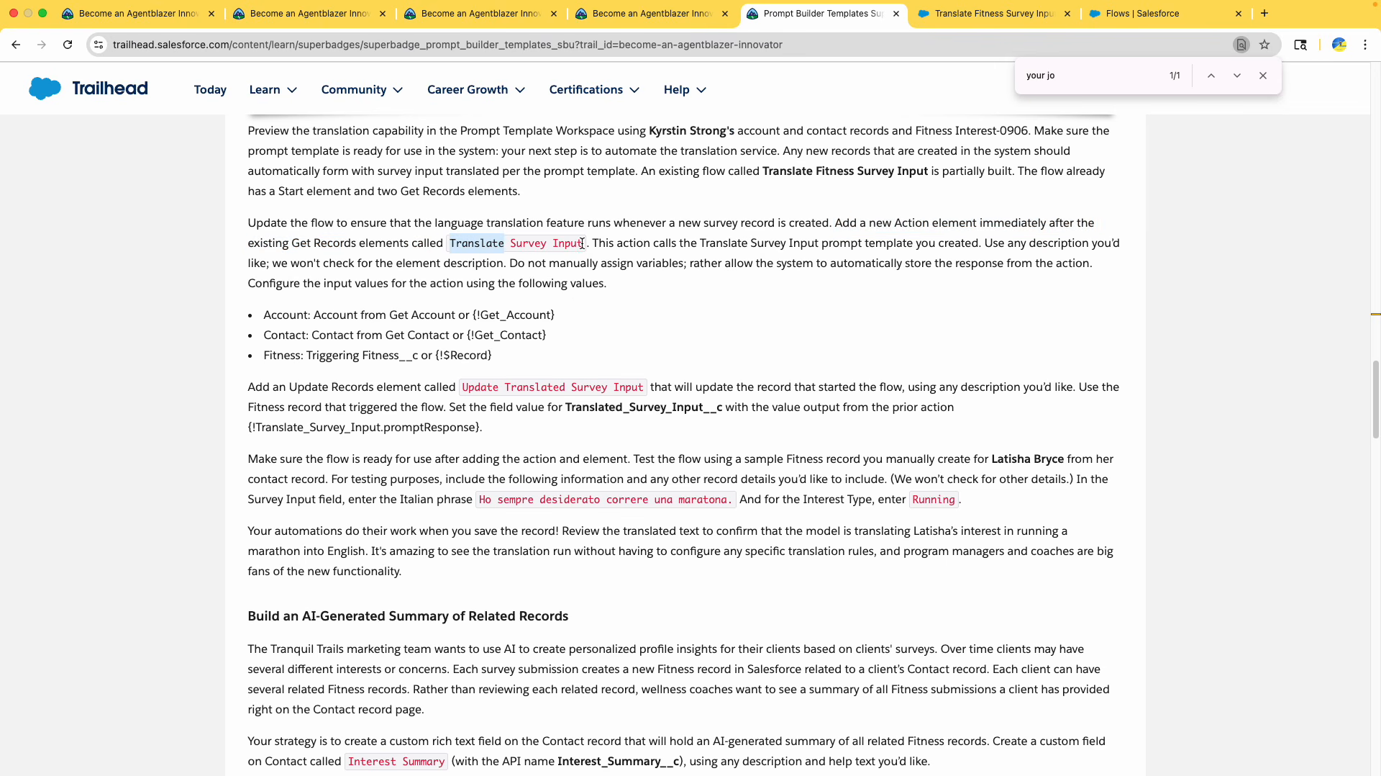
left_click(584, 243, "shift")
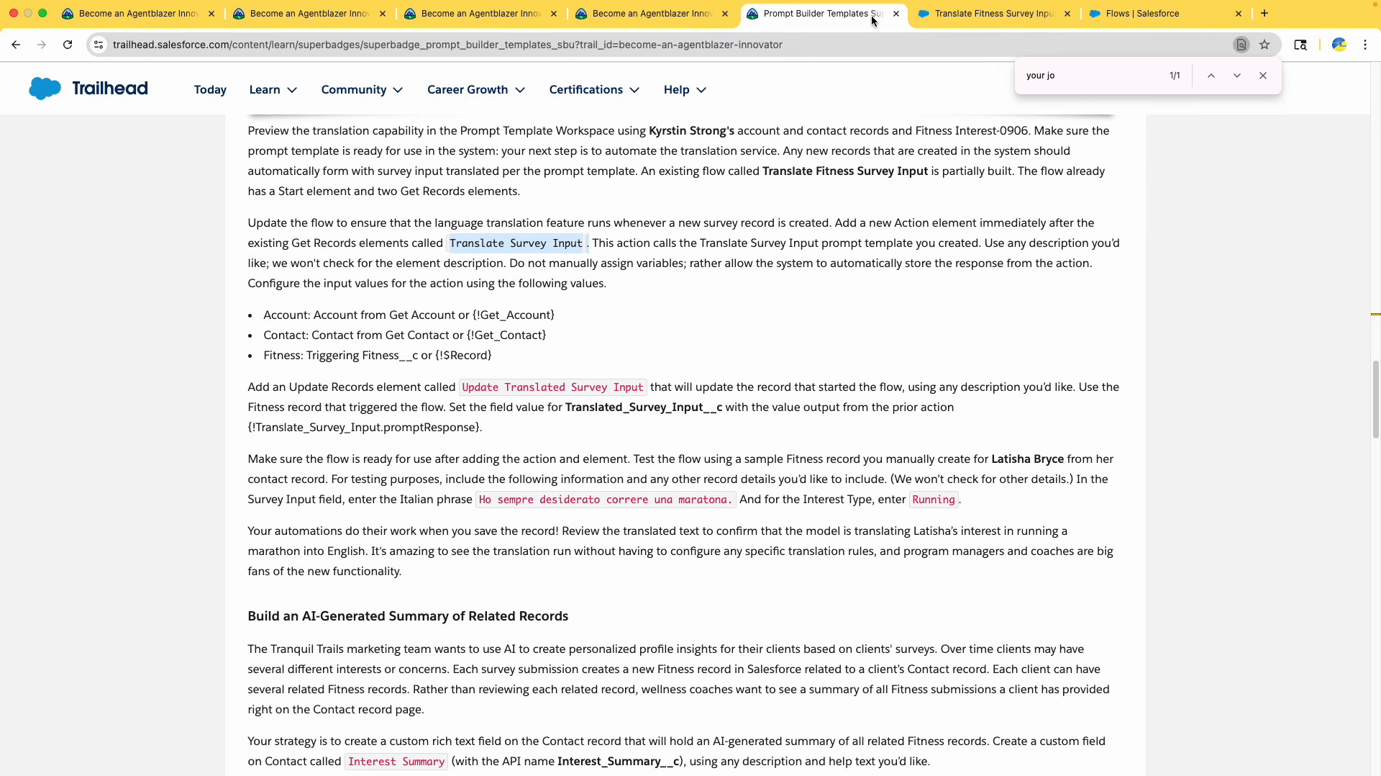
left_click(993, 14)
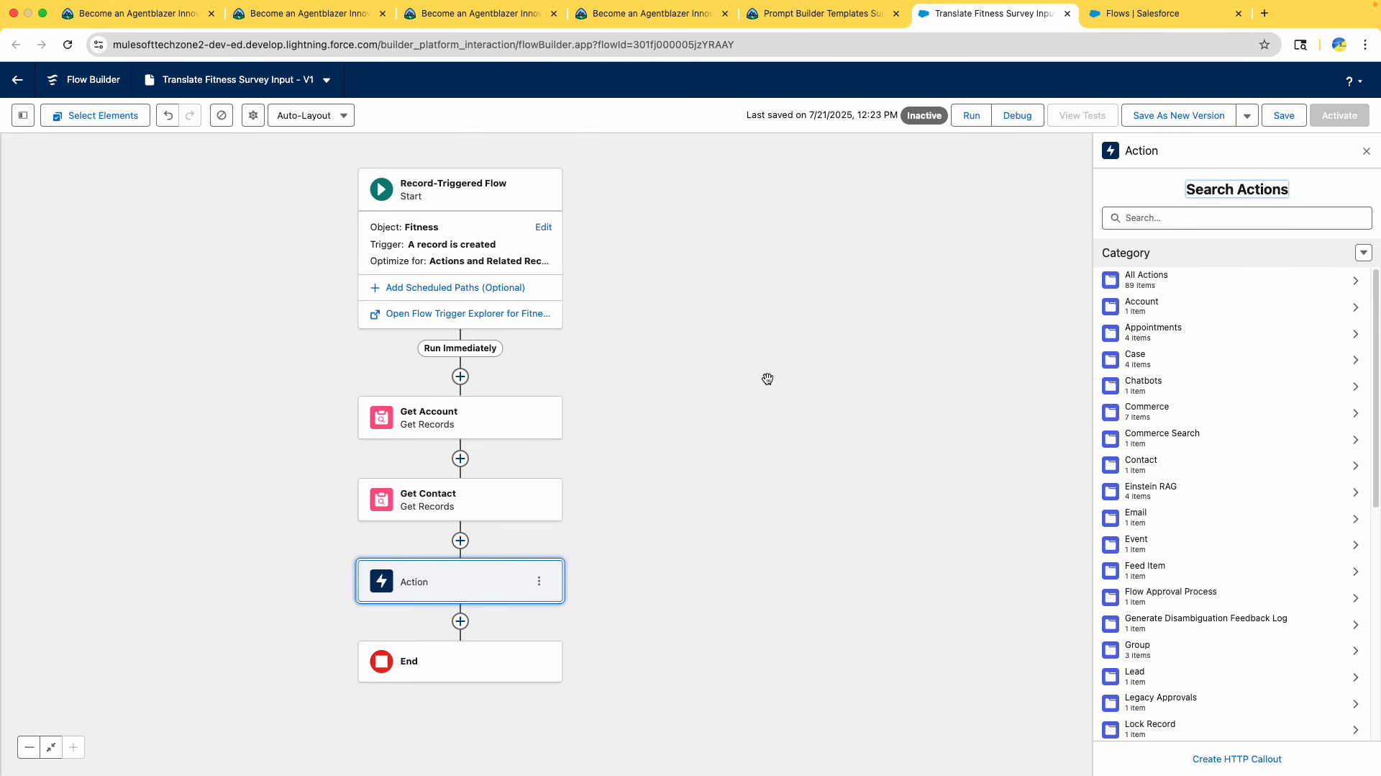
left_click(1180, 218)
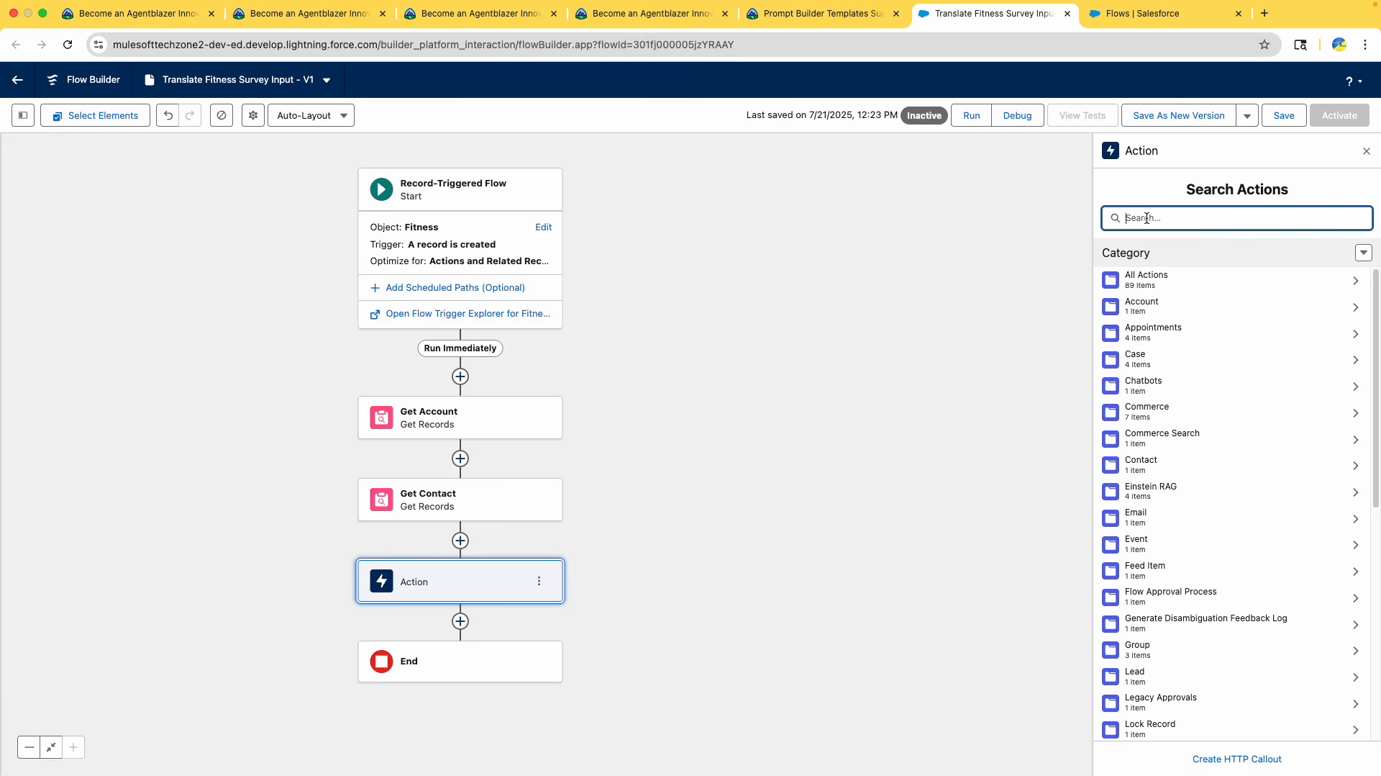
type("Translate Survey Input.\\")
type("\\")
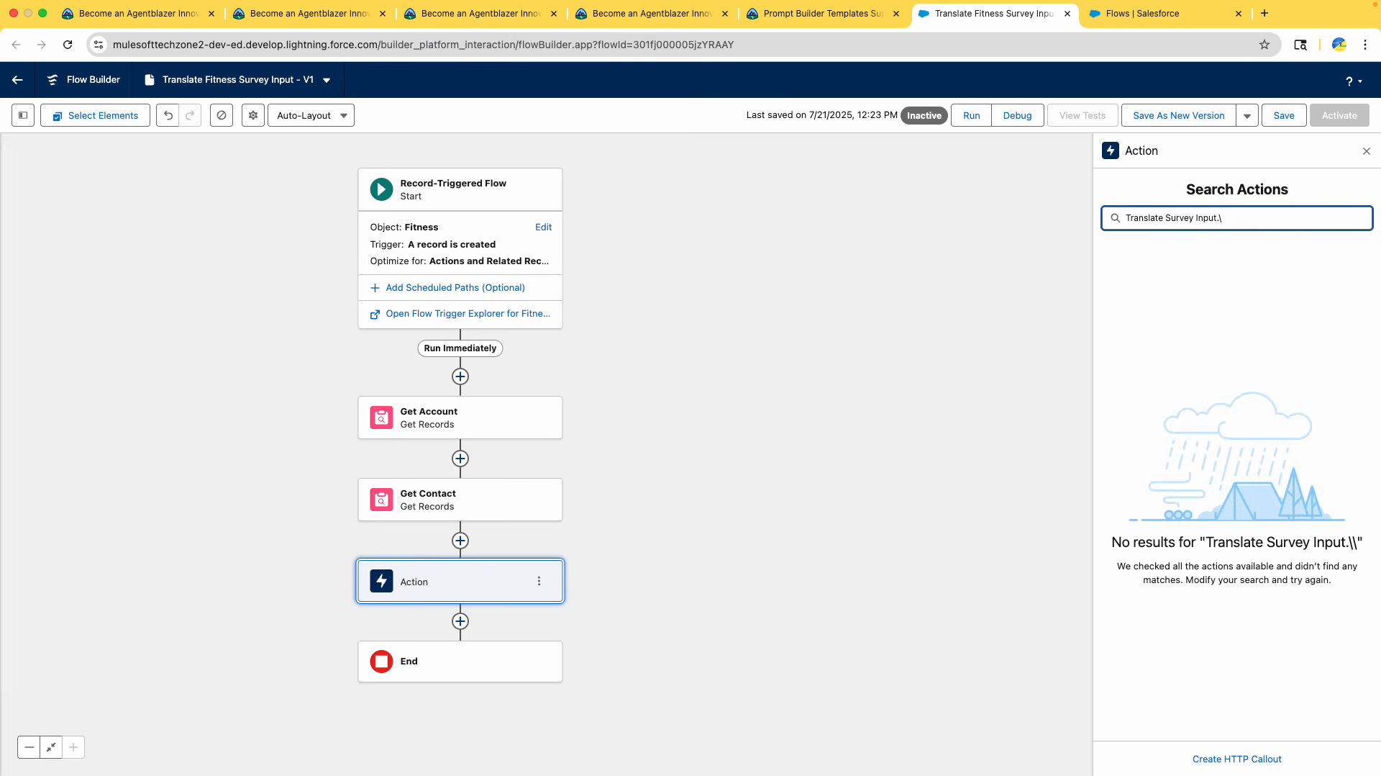
key("BackSpace")
key("BackSpace")
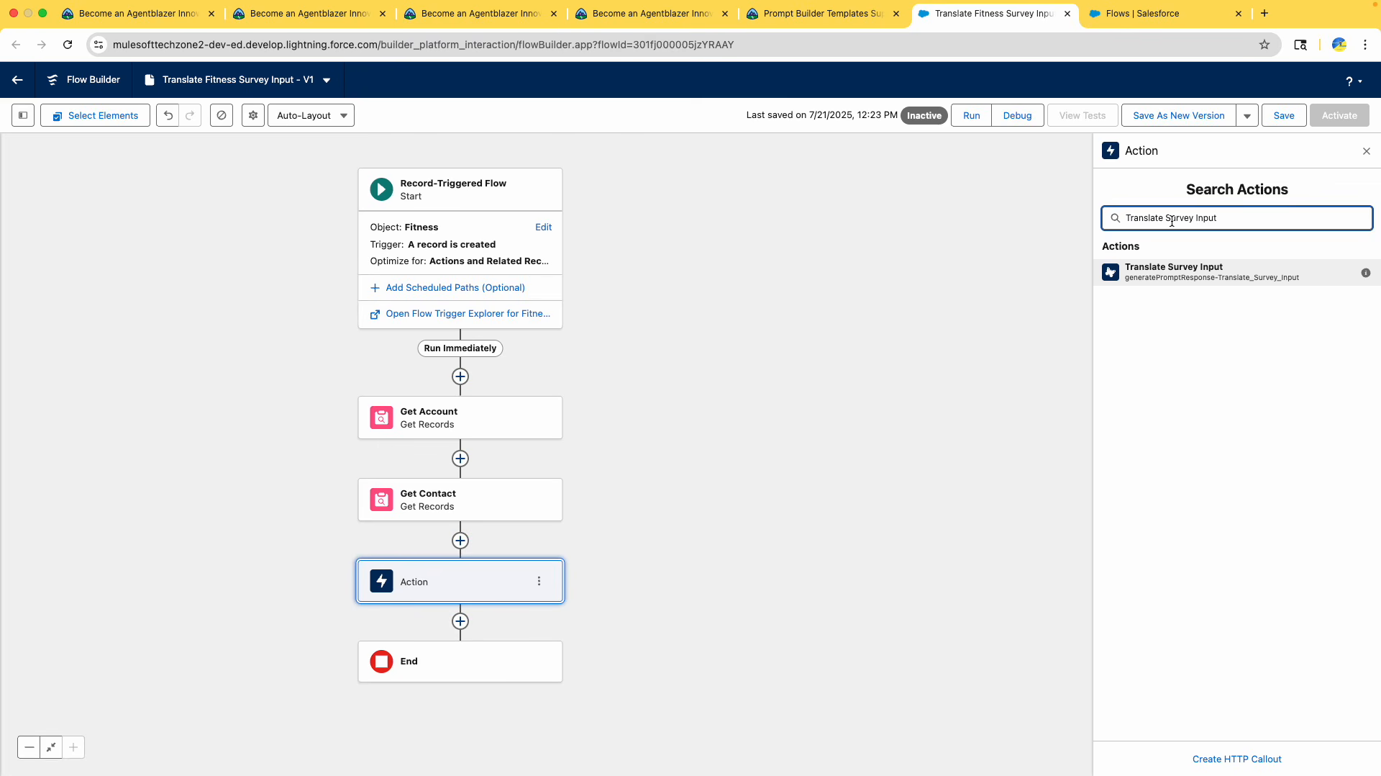
left_click(1194, 277)
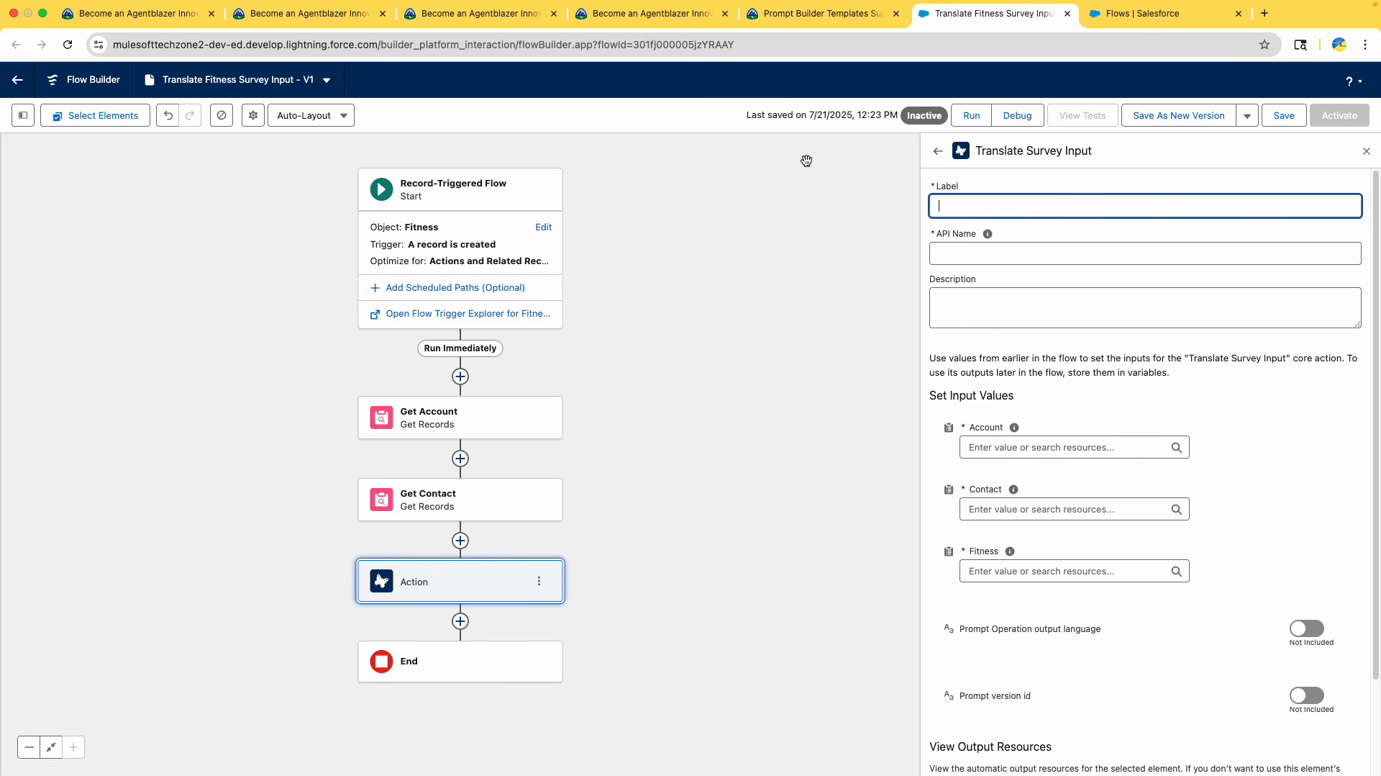
Label the action element Translate Survey Input, copying the name from the Trailhead page, and let its API name fill in
left_click(818, 21)
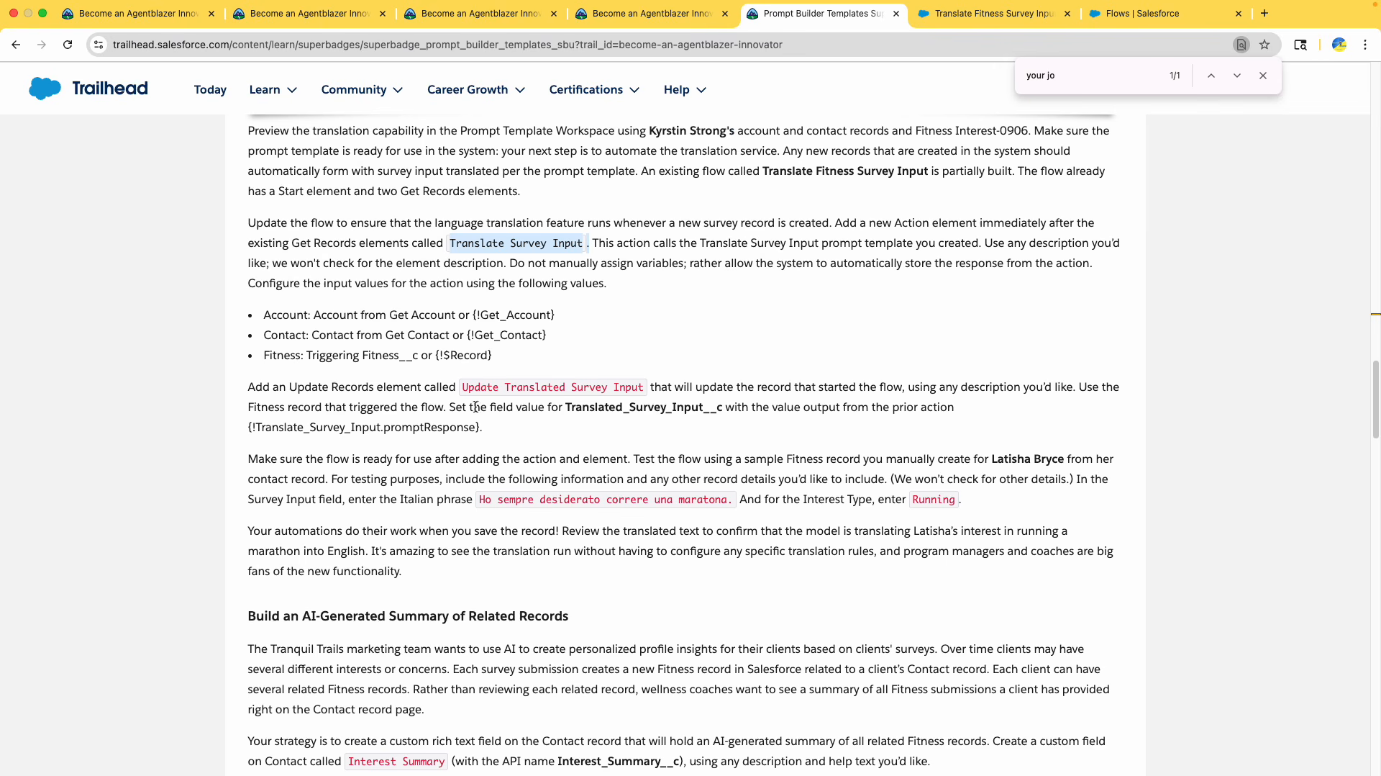
left_click(507, 257)
left_click_drag(449, 244, 585, 247)
key("super+c")
left_click(964, 13)
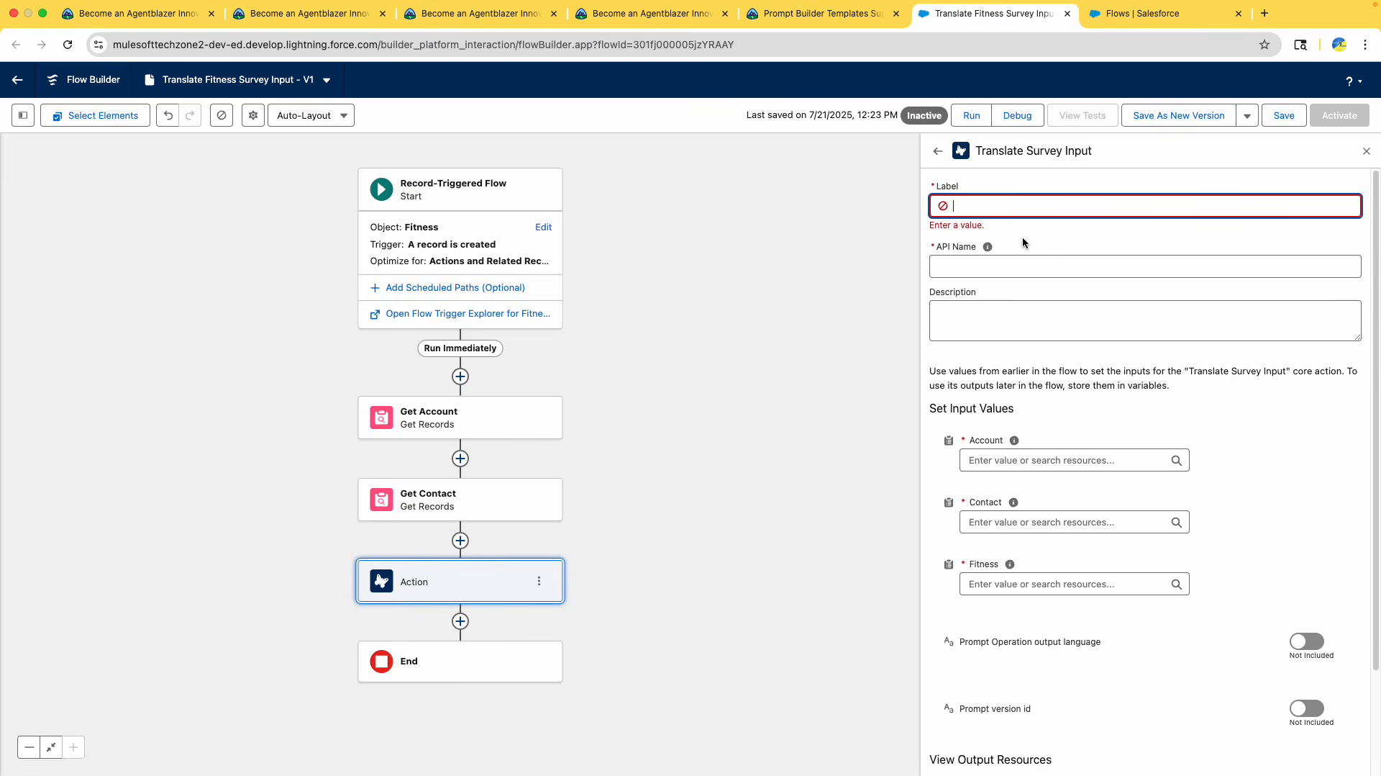
key("super+v")
left_click(976, 313)
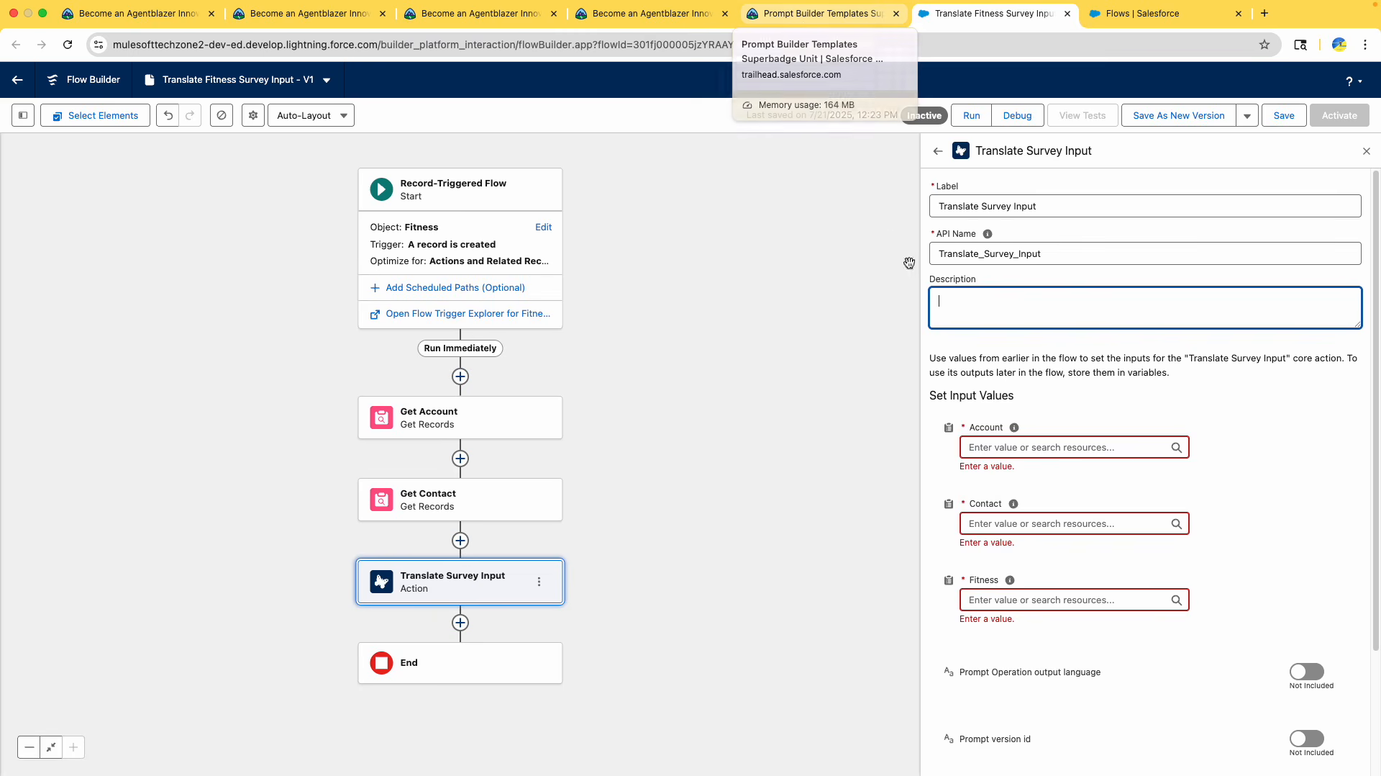
Set the action's Account input value to the entire Account from Get Account resource, as specified on the Trailhead page
left_click(791, 14)
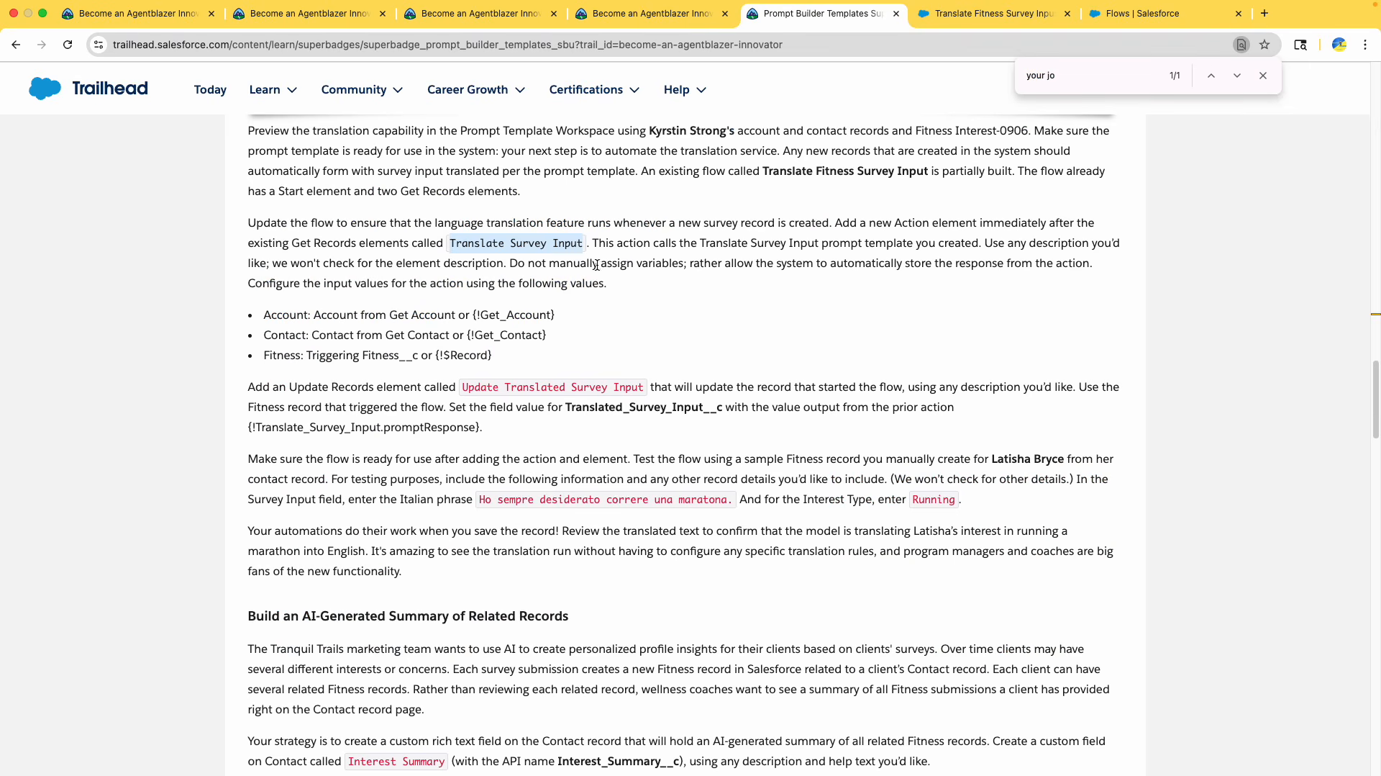
left_click_drag(314, 315, 579, 319)
double_click(335, 313)
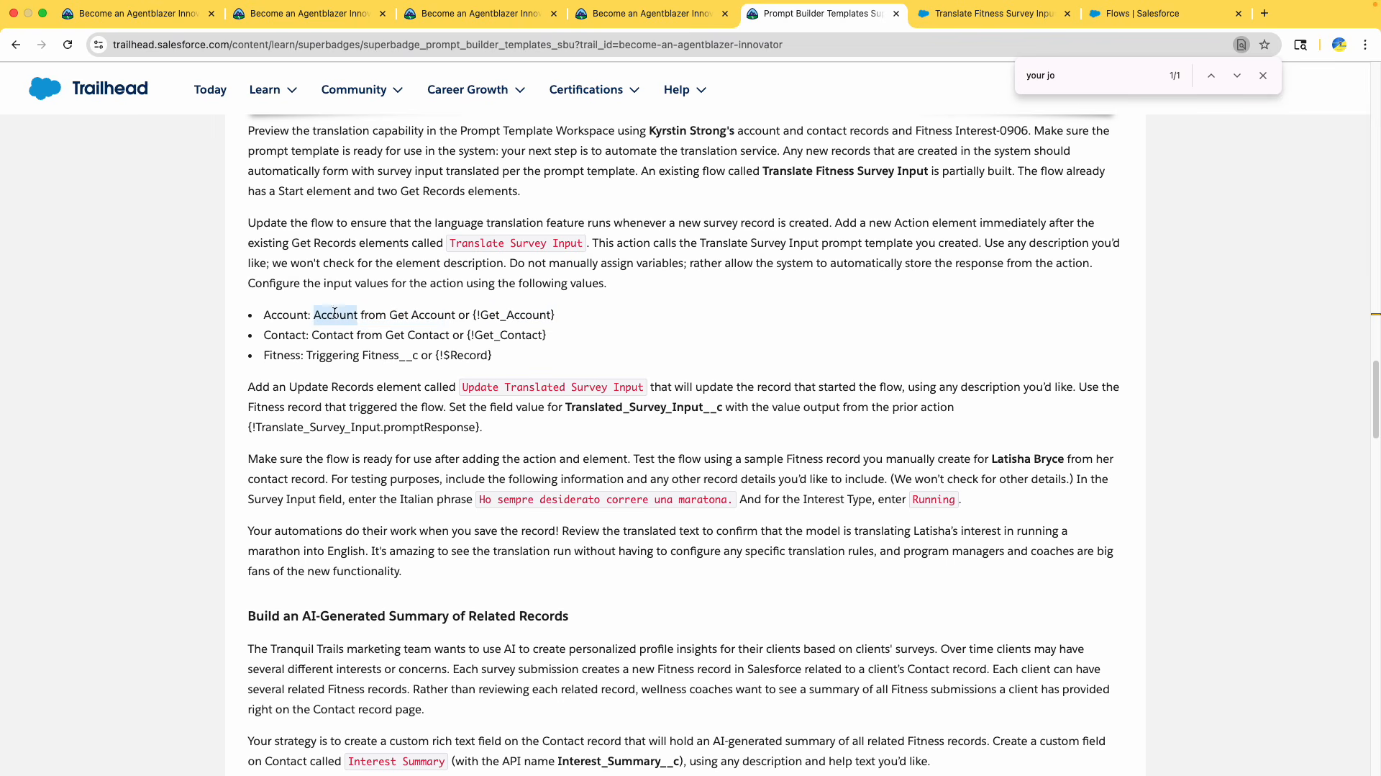
left_click(454, 317, "shift")
key("ctrl+c")
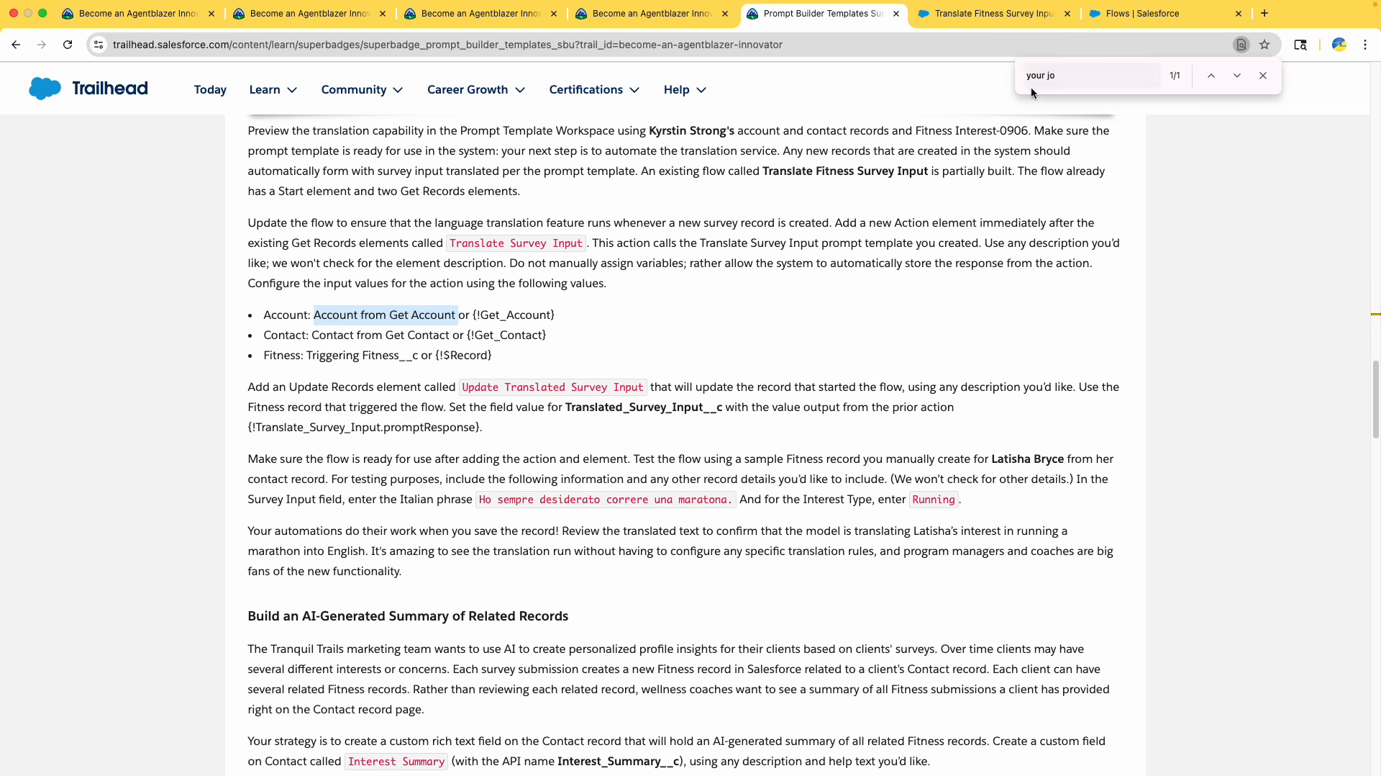
left_click(964, 16)
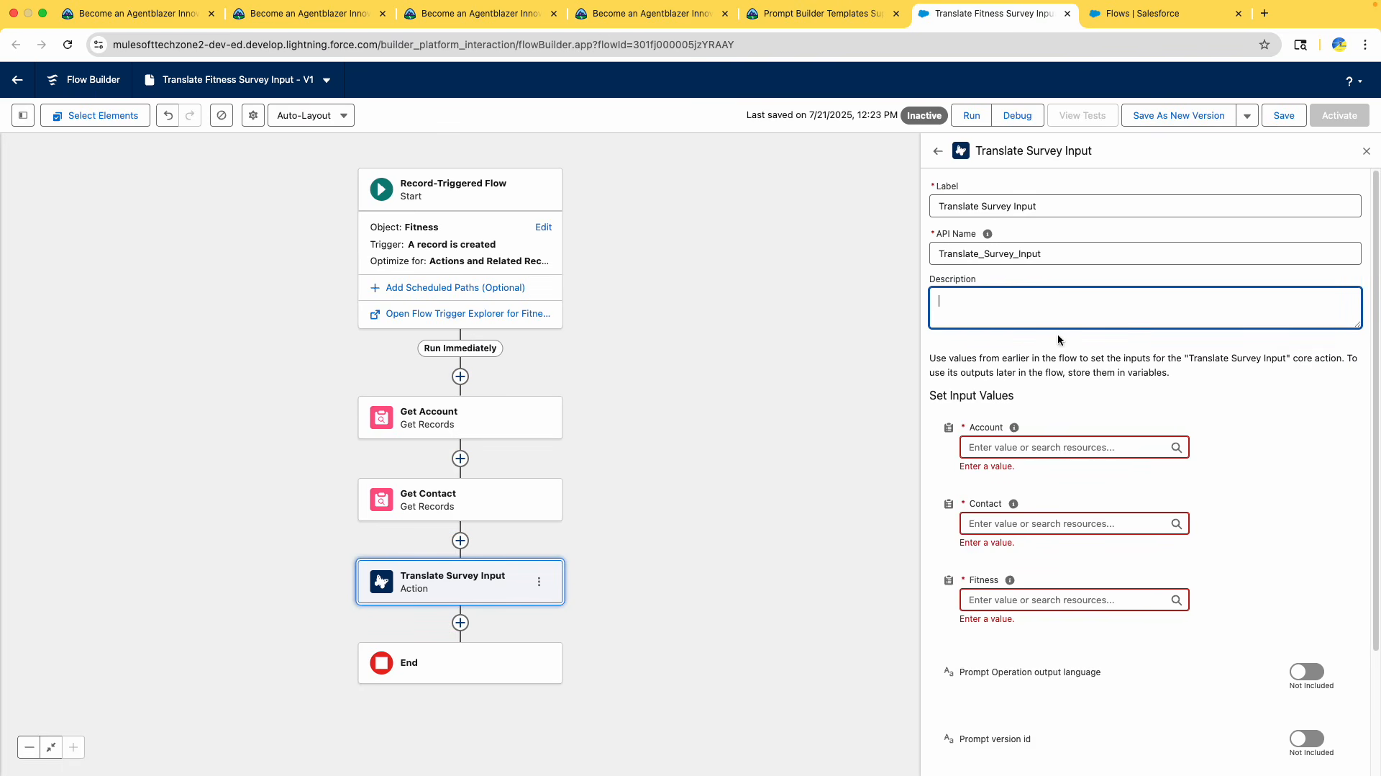
left_click(994, 447)
key("ctrl+v")
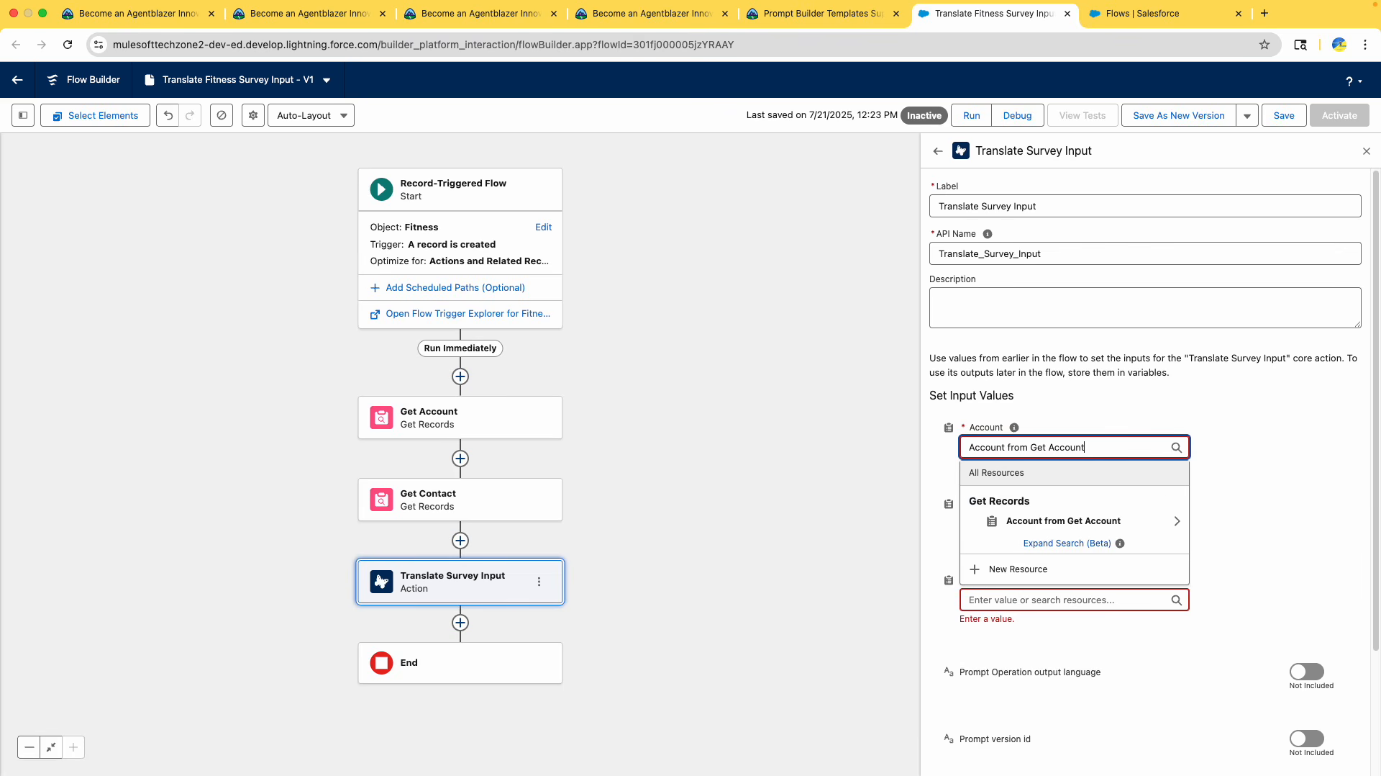
left_click(1058, 521)
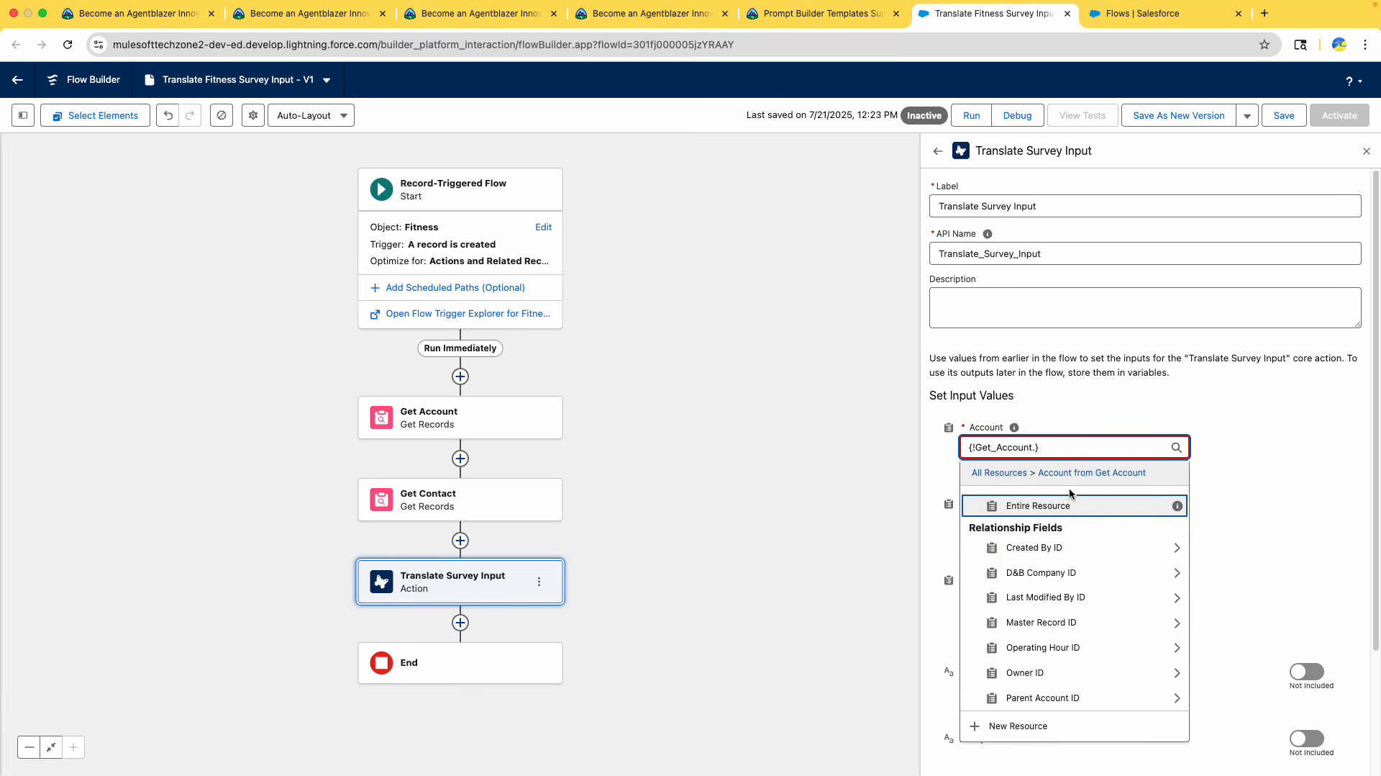
left_click(856, 14)
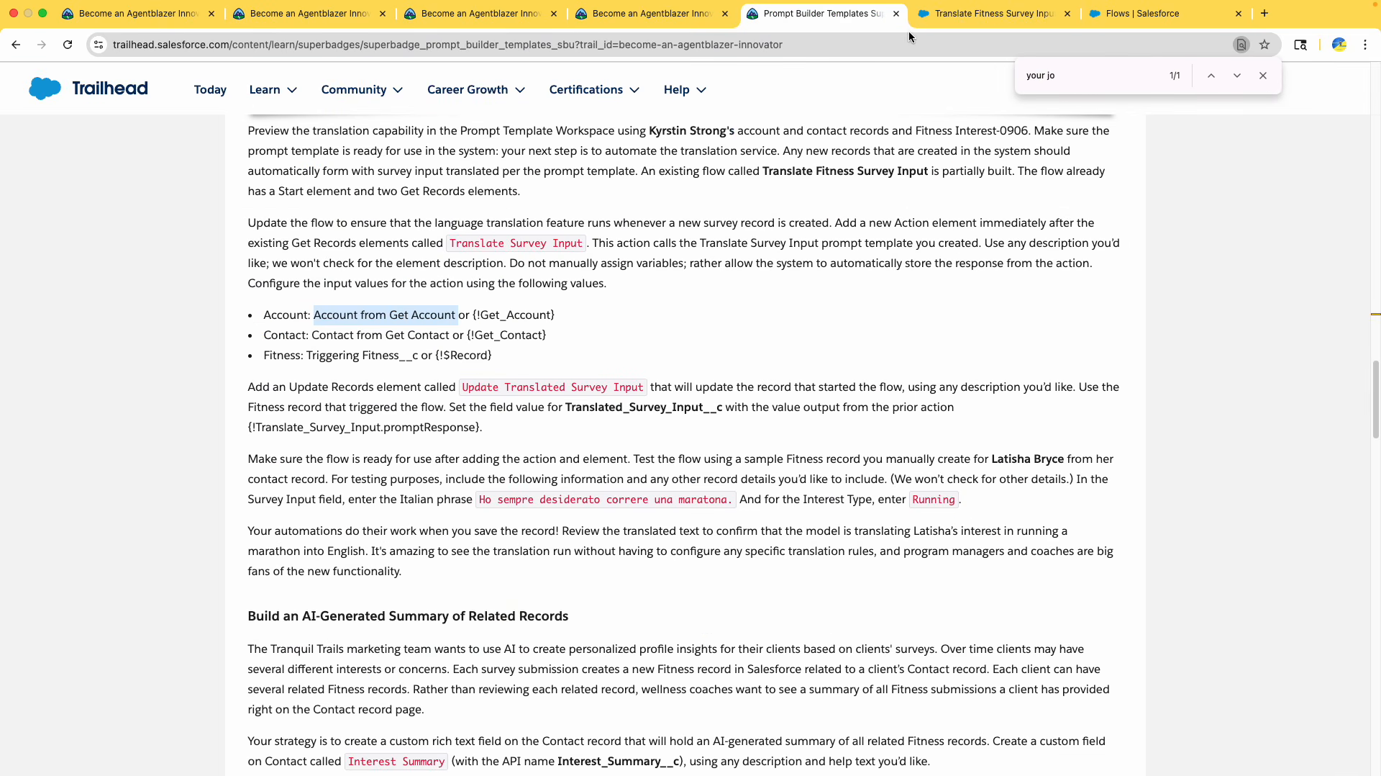
left_click(940, 29)
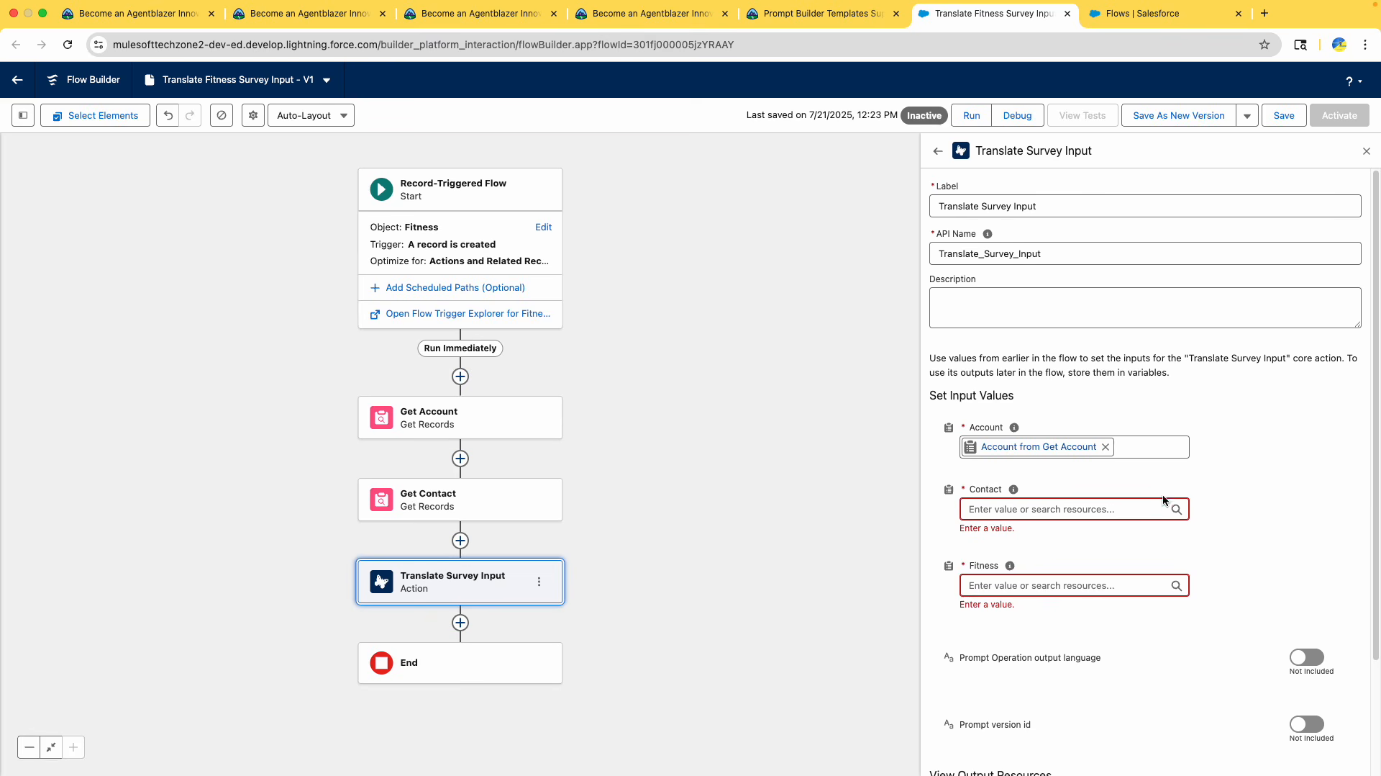
Set the action's Contact input value to {!Get_Contact}, copied from the Trailhead page
left_click(821, 25)
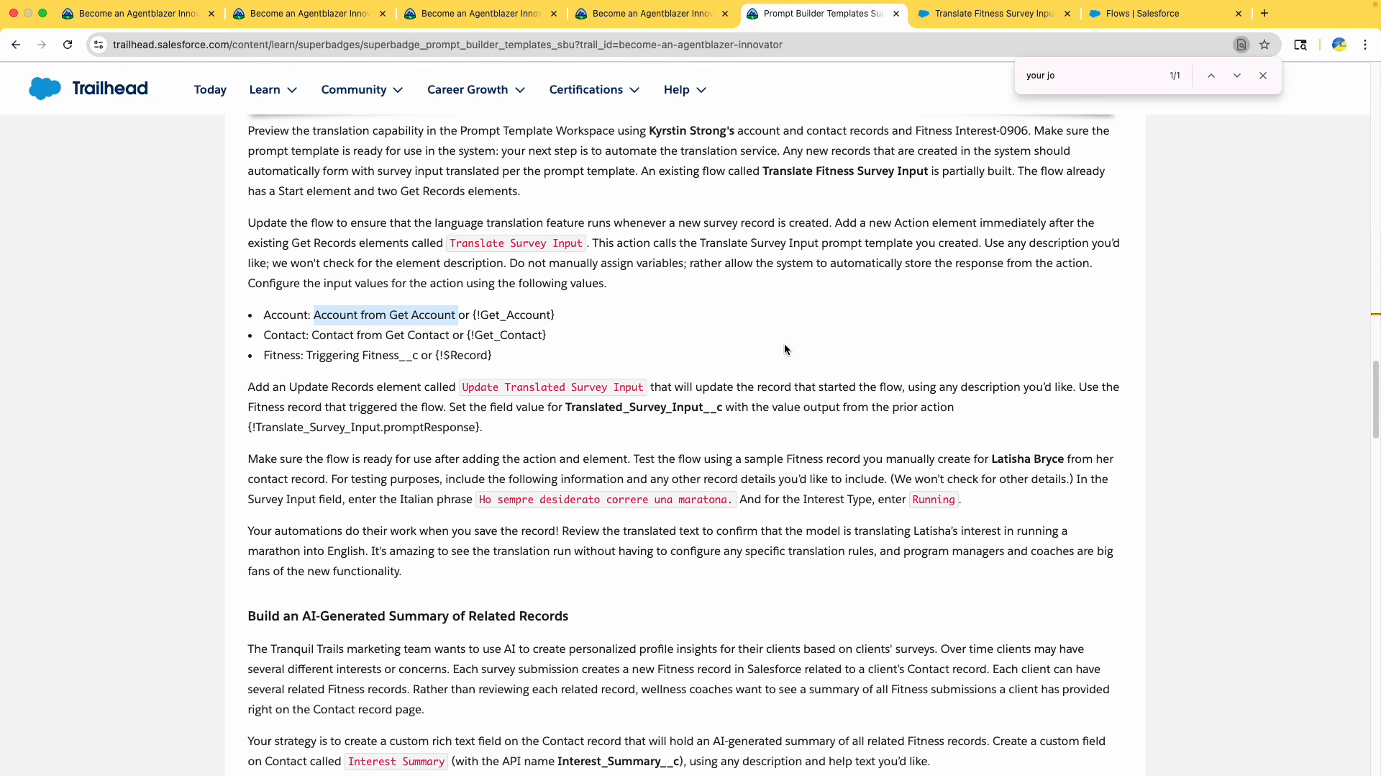
left_click(477, 339)
left_click_drag(466, 335, 573, 337)
key("super+c")
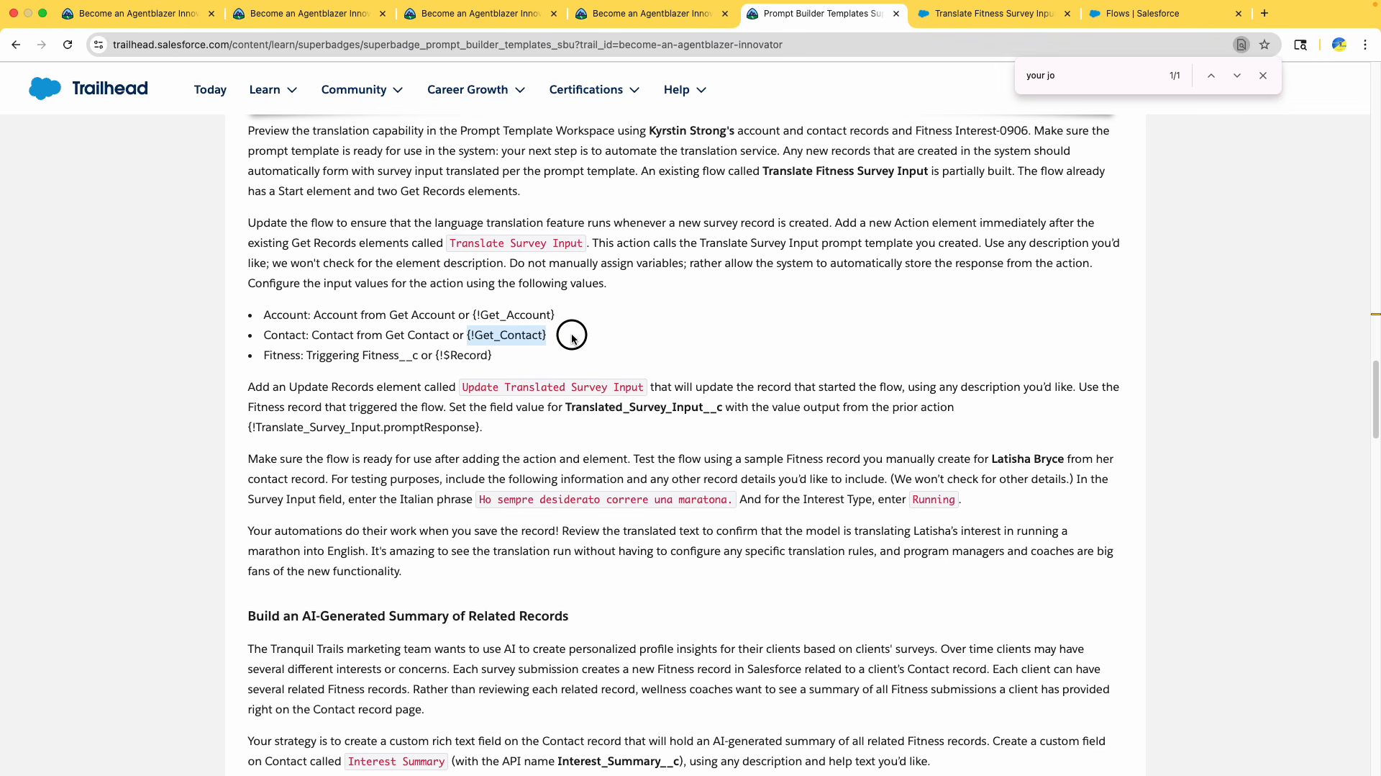
left_click(957, 14)
left_click(1028, 509)
key("super+v")
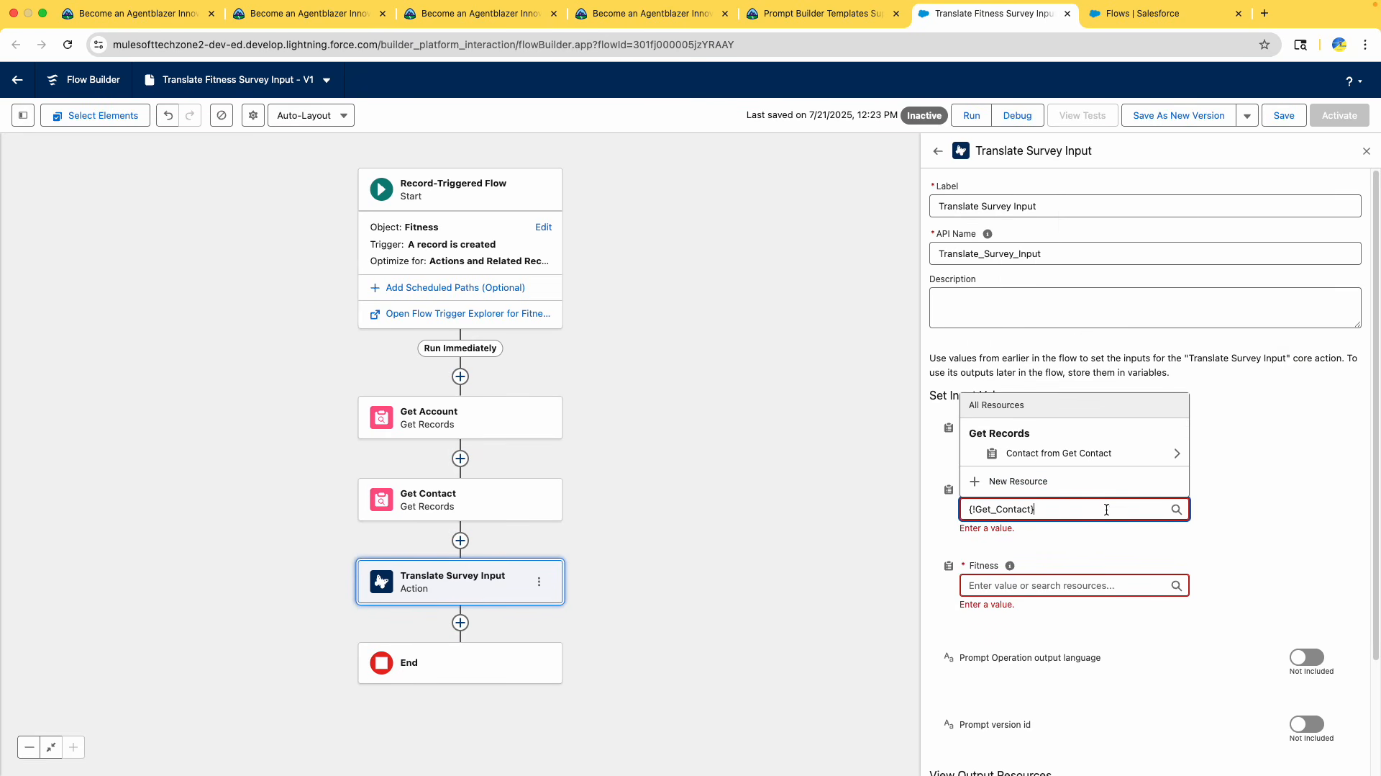
left_click(1262, 519)
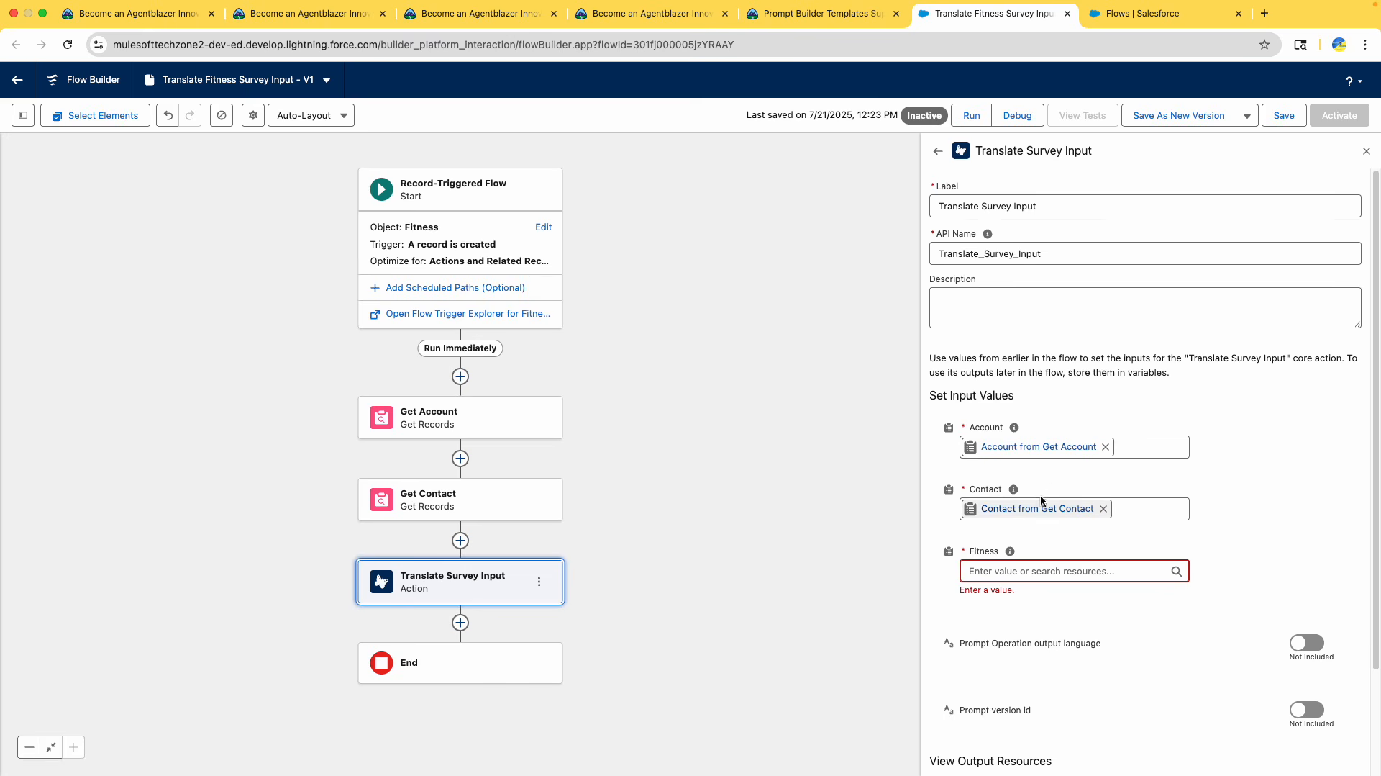
Set the action's Fitness input value to the triggering record, {!$Record}, copied from the Trailhead page
left_click(827, 14)
left_click_drag(436, 354, 521, 359)
key("super+c")
left_click(957, 13)
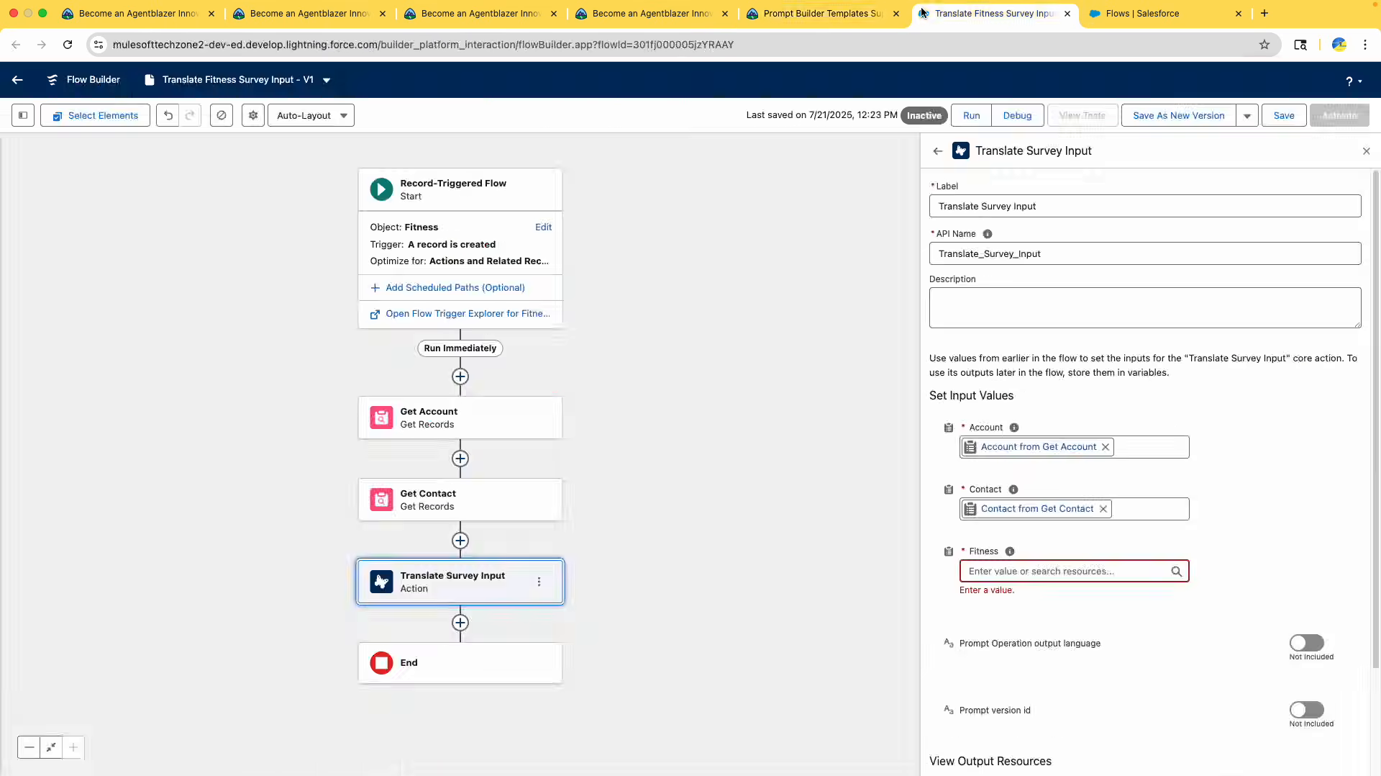
left_click(1027, 571)
key("super+v")
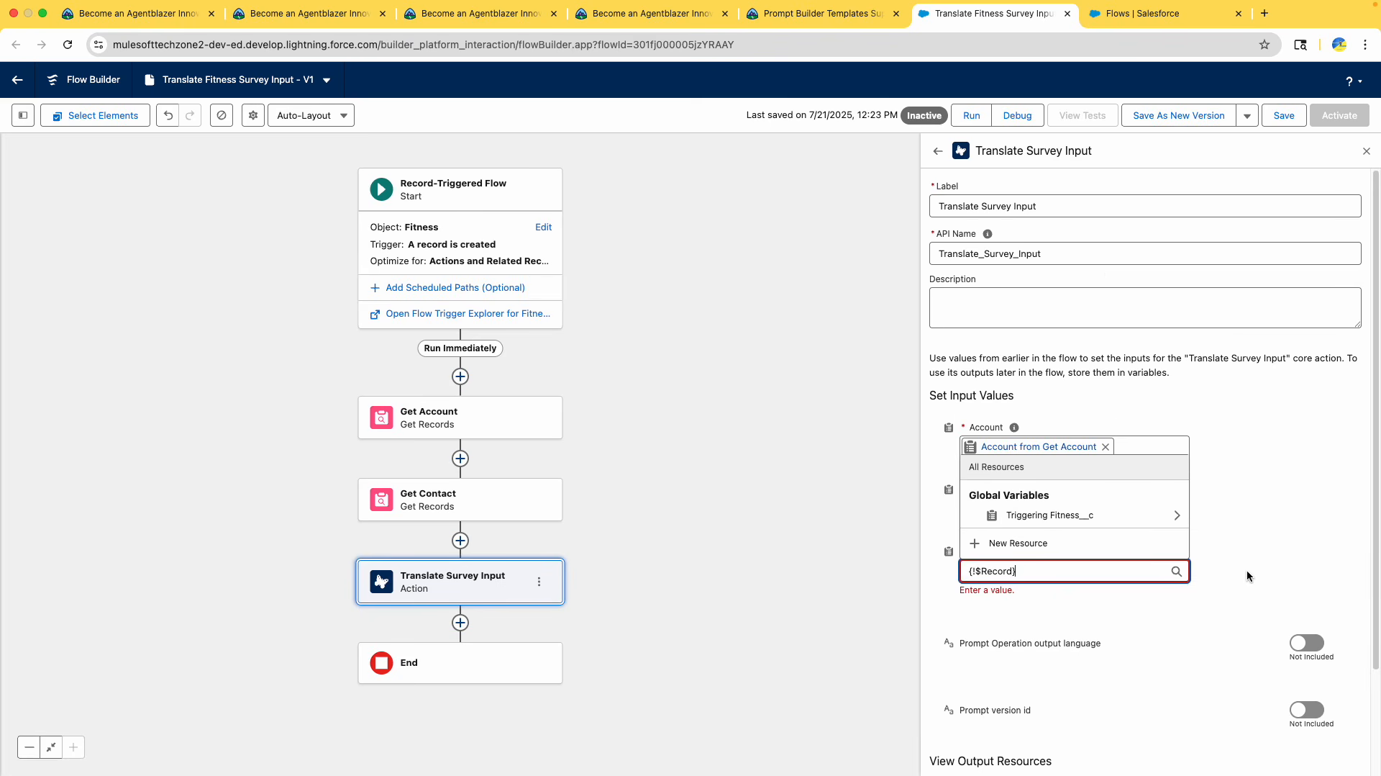
left_click(1248, 569)
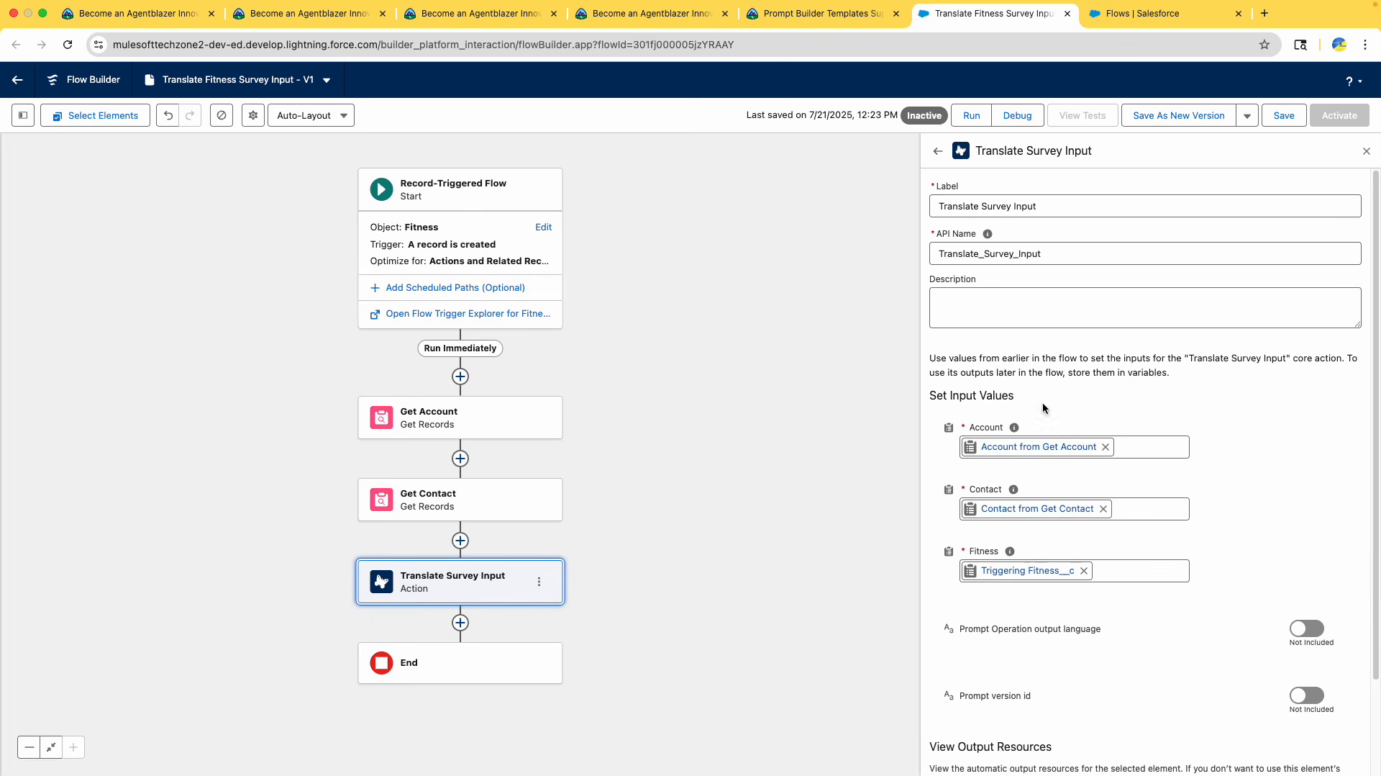
Add an Update Records element immediately after the Translate Survey Input action, following the Trailhead instructions, and dismiss the introductory tip
left_click(829, 13)
left_click(357, 356)
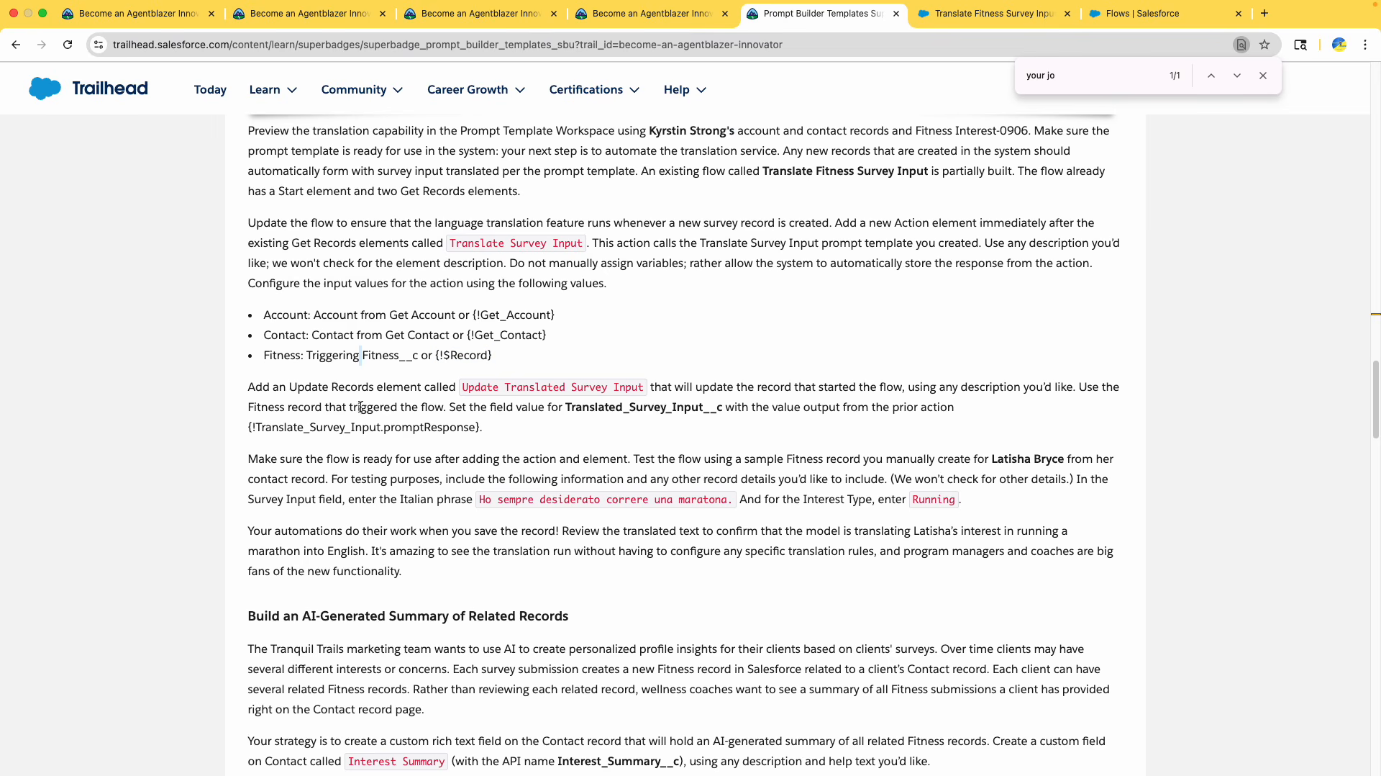
scroll(360, 407, "down", 2)
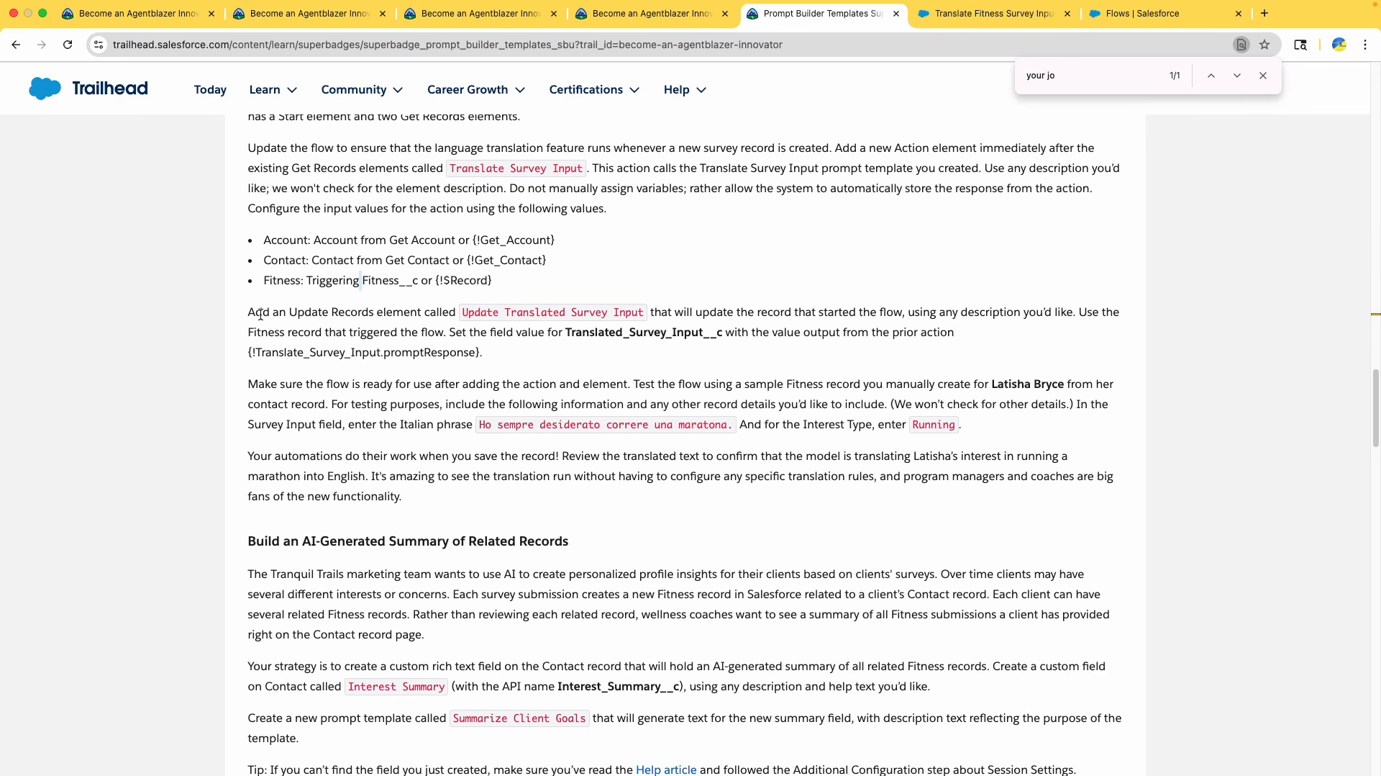
left_click_drag(289, 313, 465, 313)
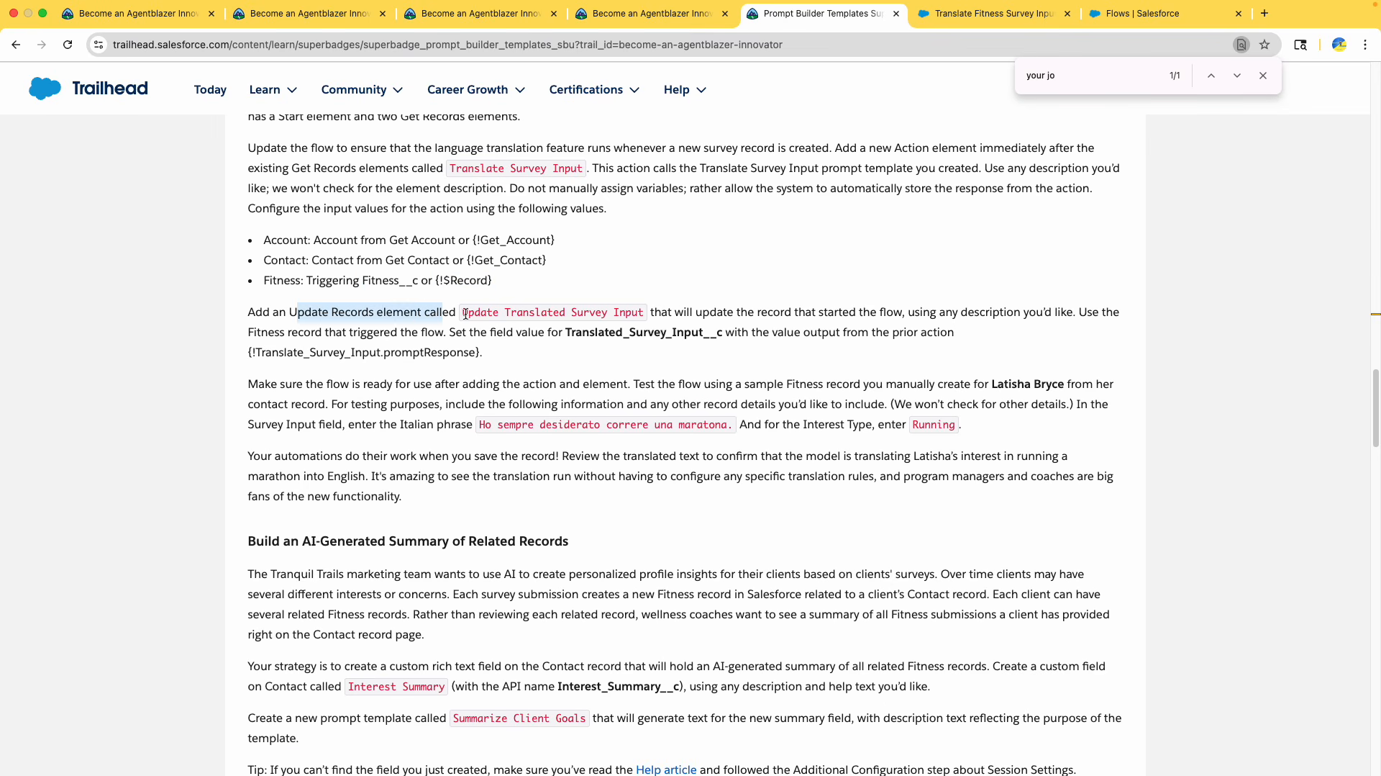
left_click(476, 313)
double_click(476, 313)
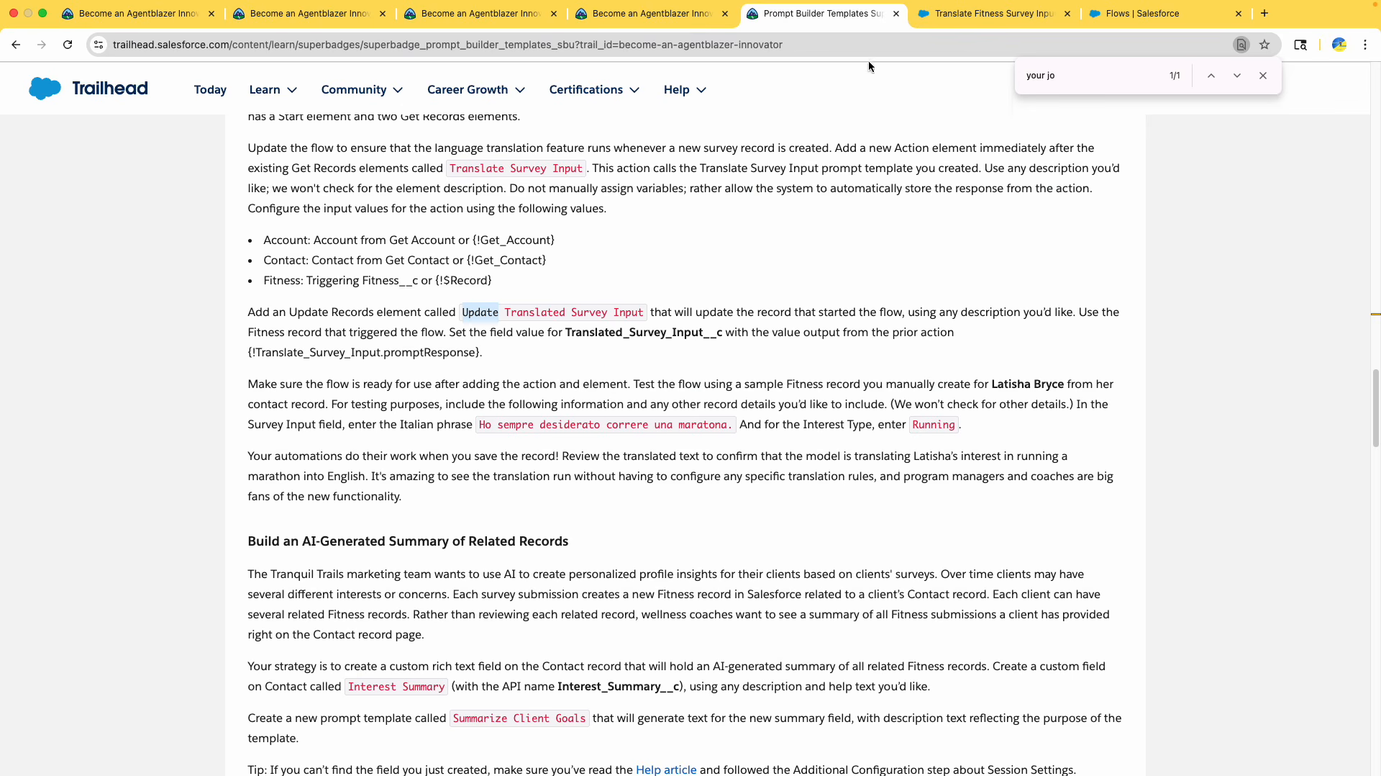
left_click(954, 14)
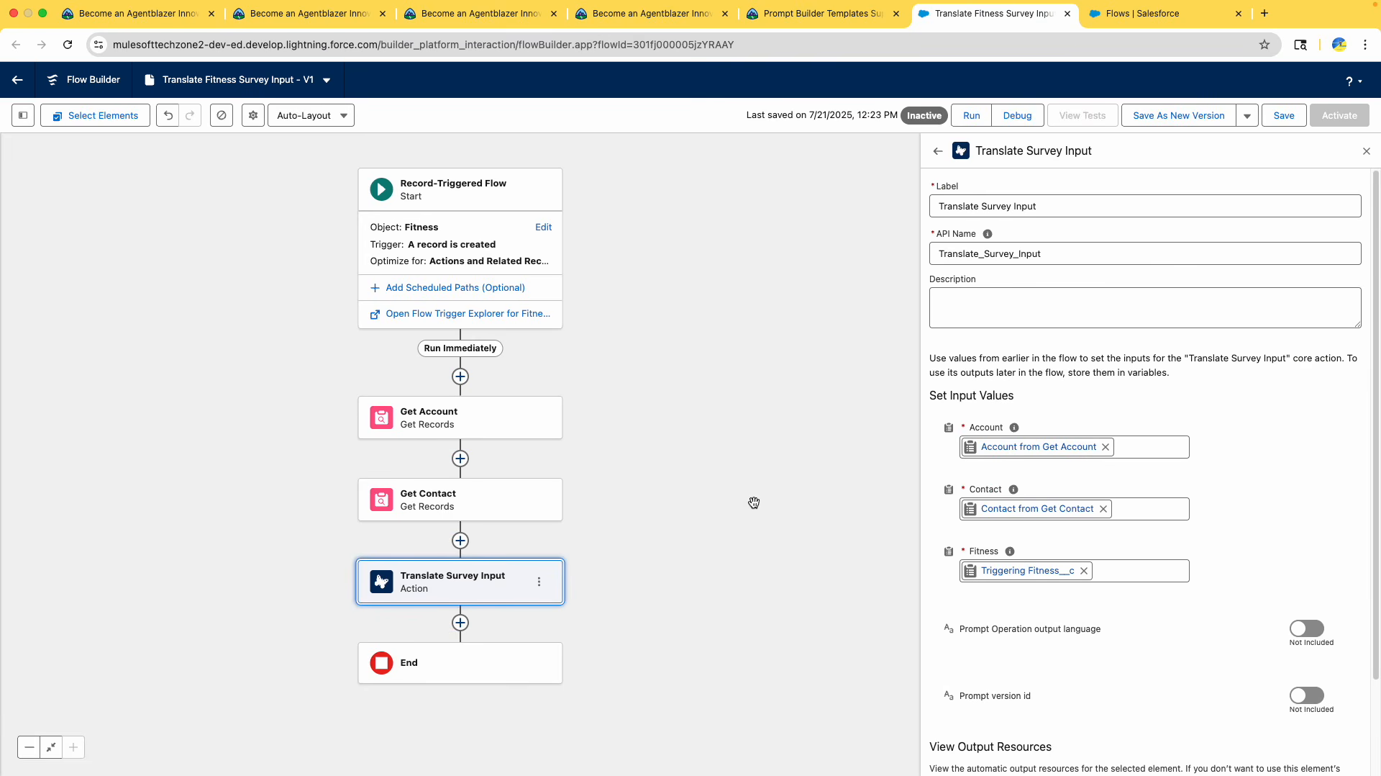
left_click(460, 623)
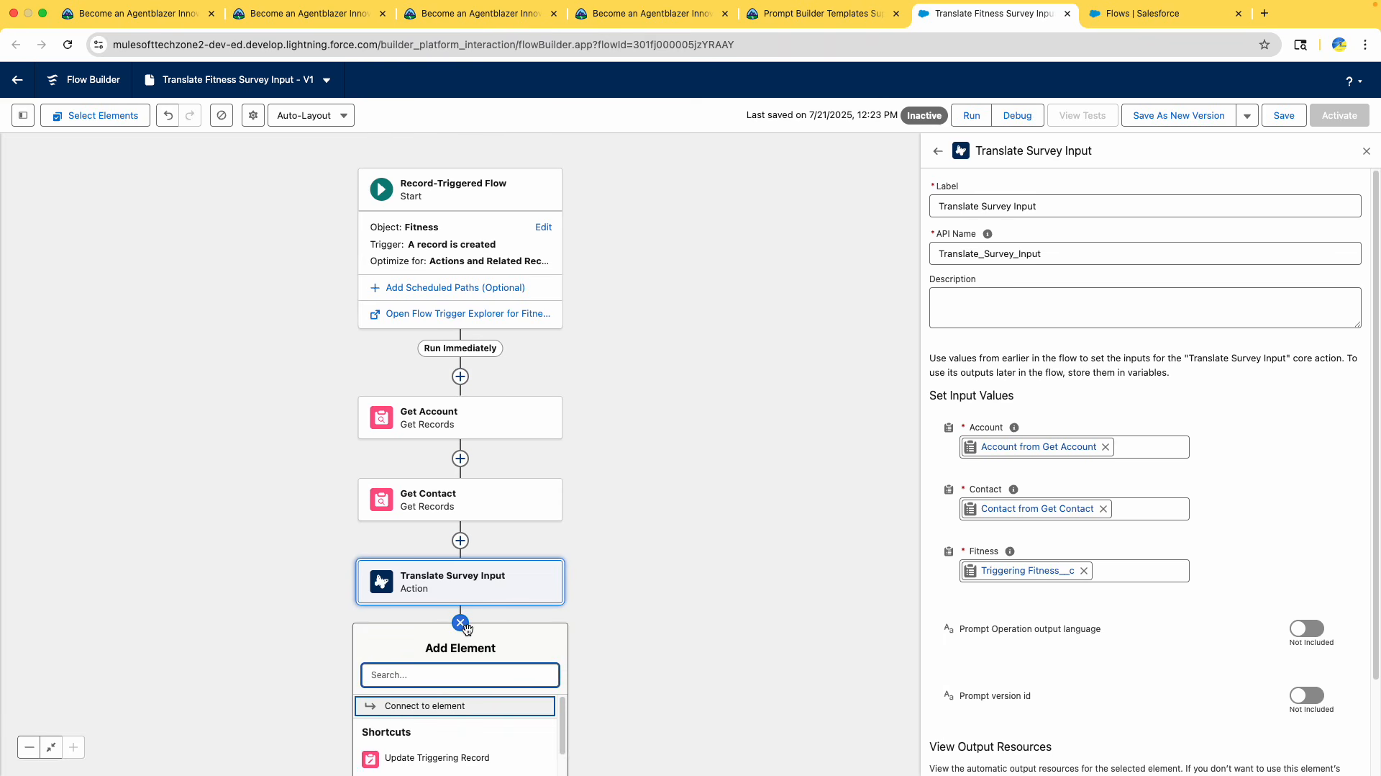
type("update")
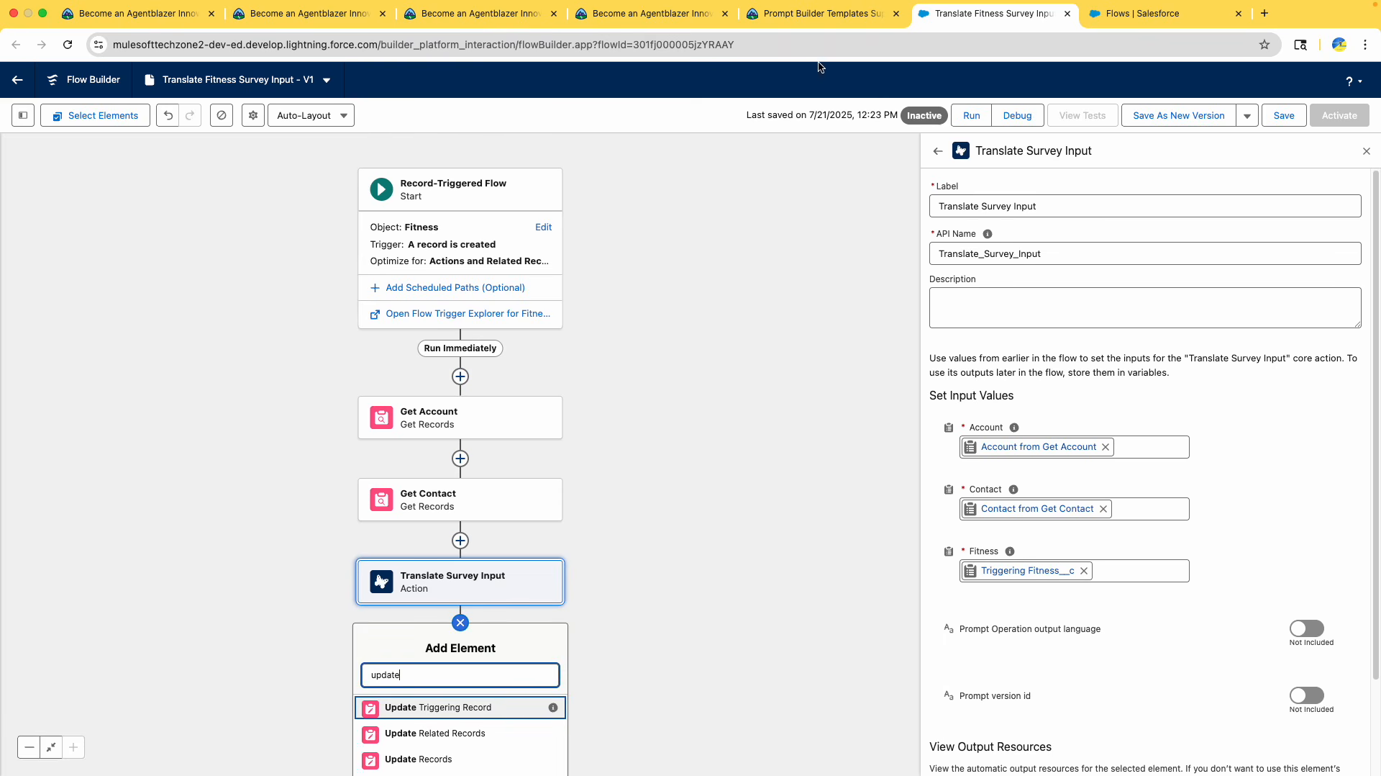
left_click(827, 13)
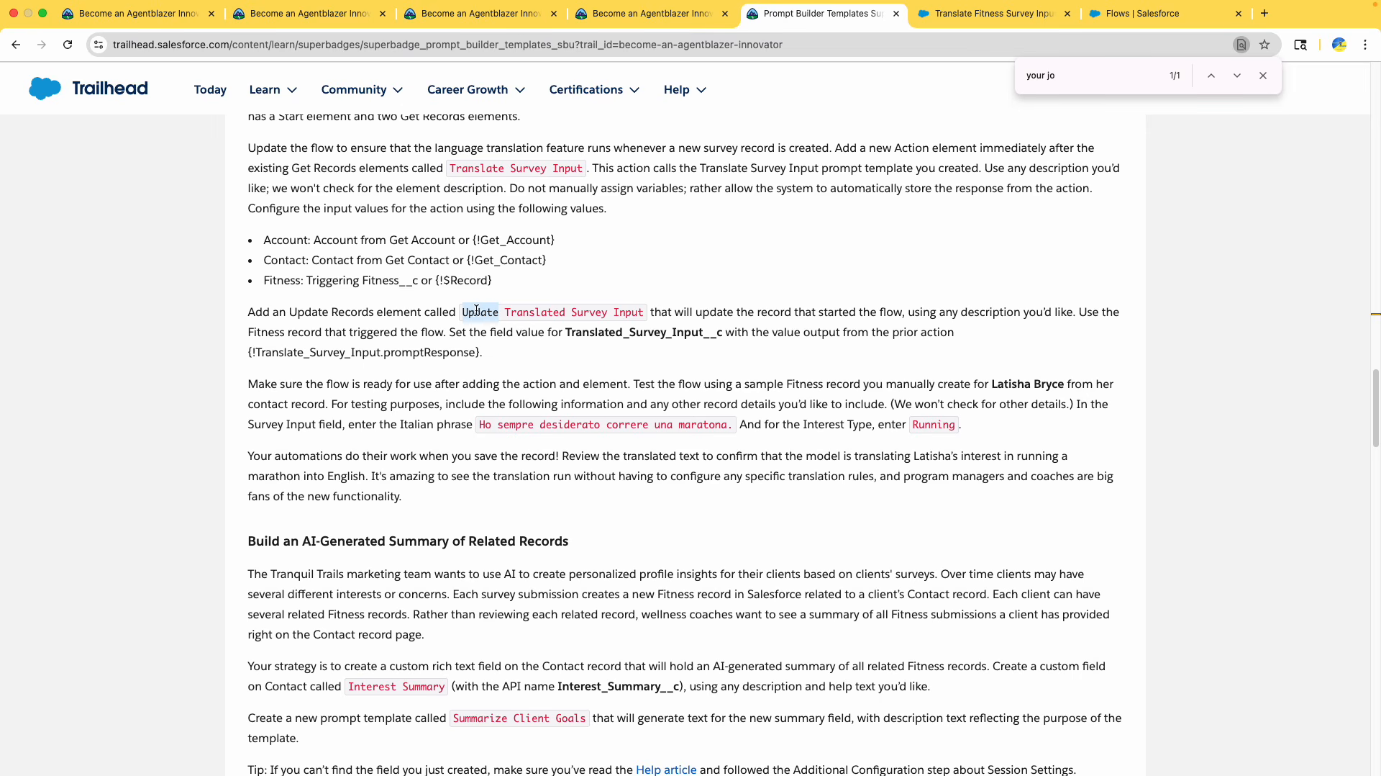
left_click(1007, 13)
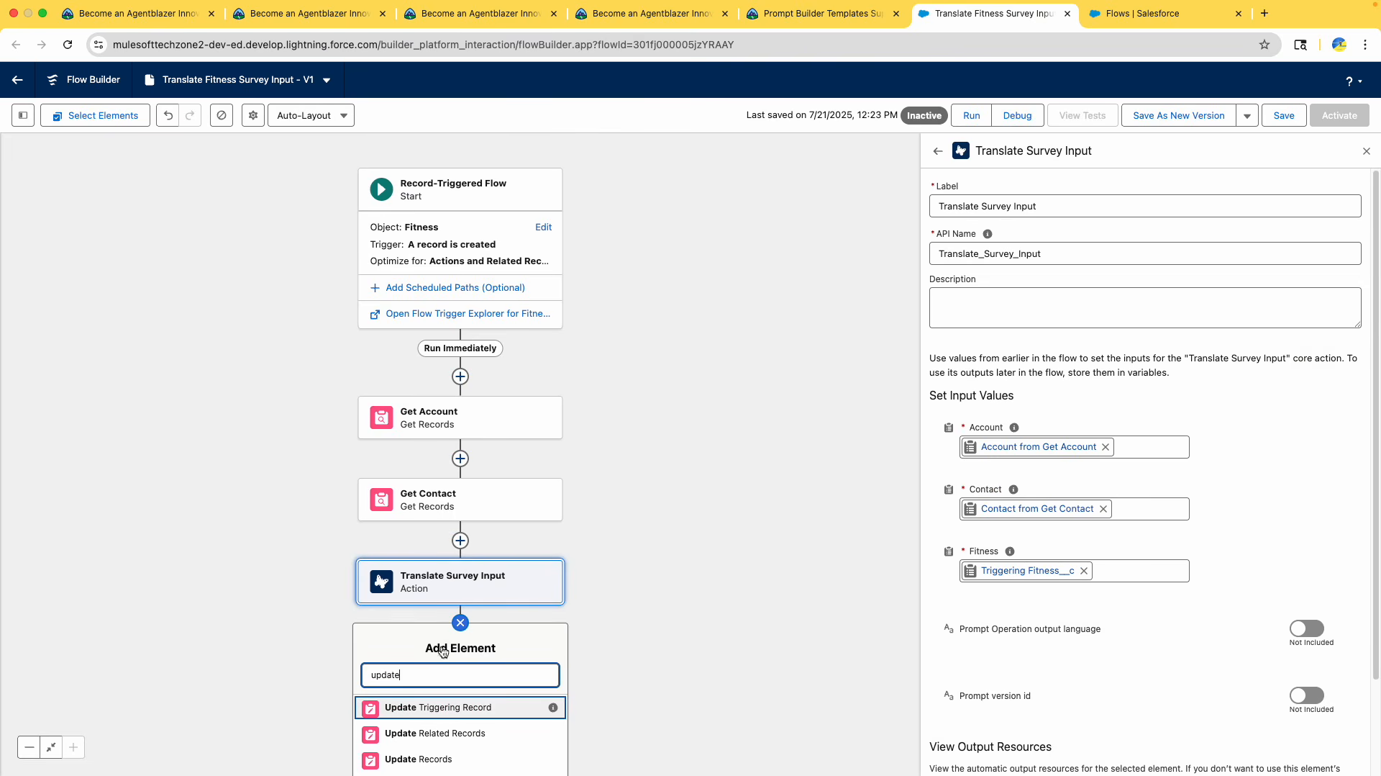
left_click(442, 760)
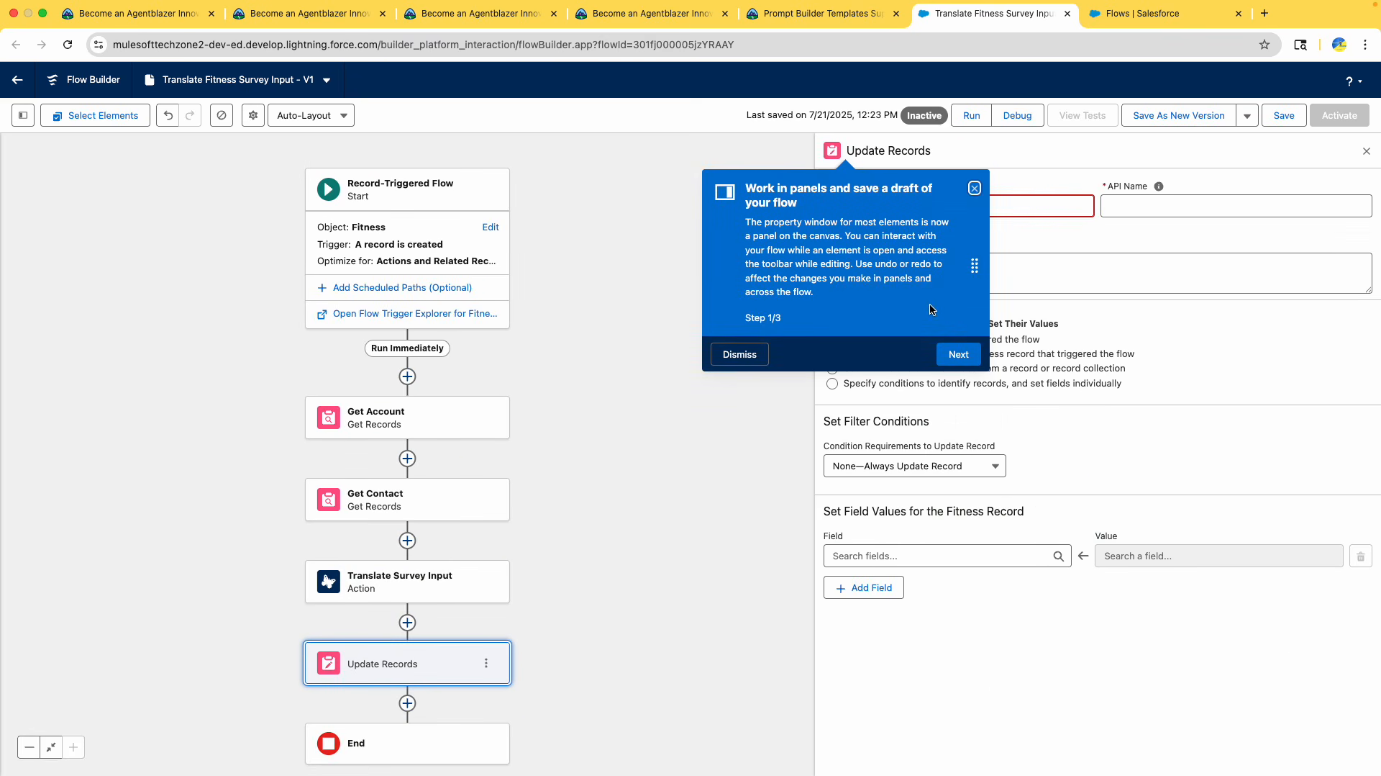
left_click(732, 356)
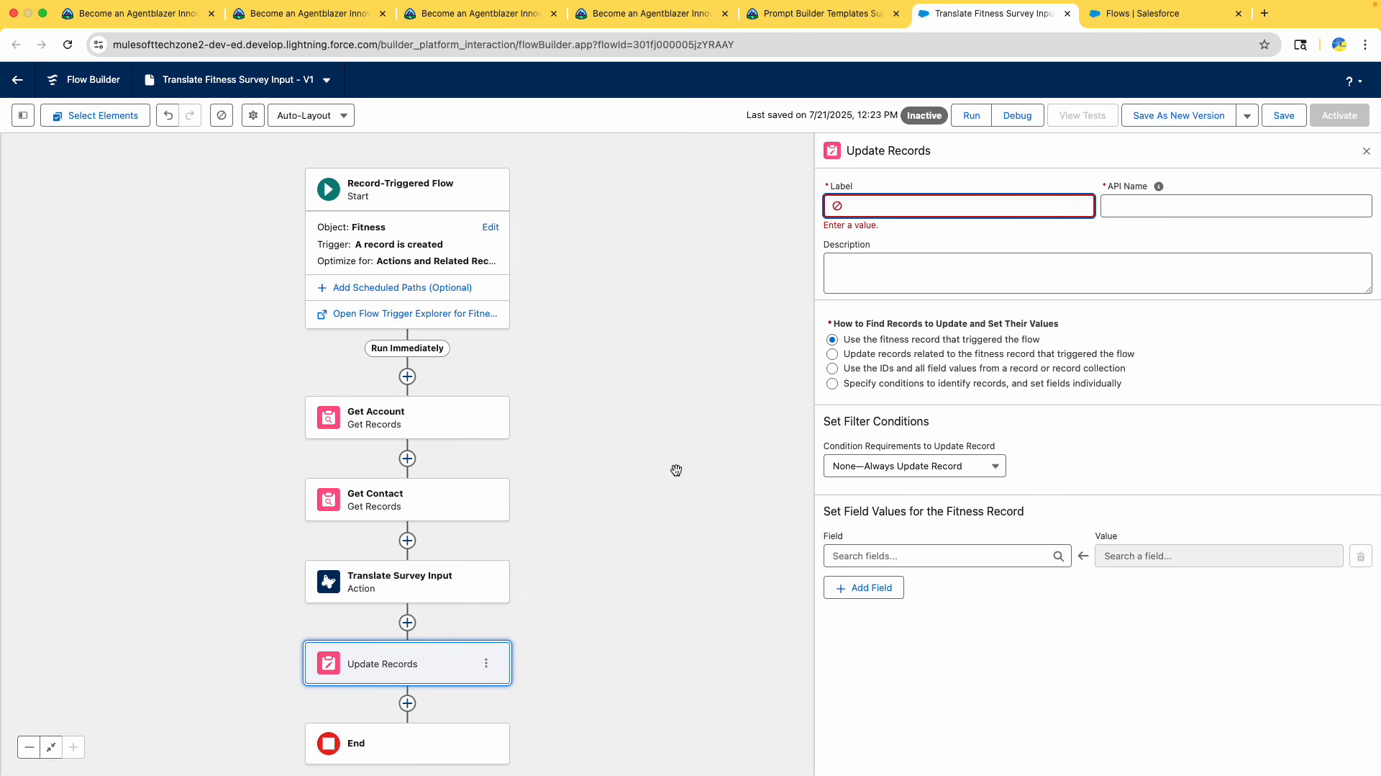
Label the new element Update Translated Survey Input, copying the name from the Trailhead page, and let its API name fill in
left_click(846, 14)
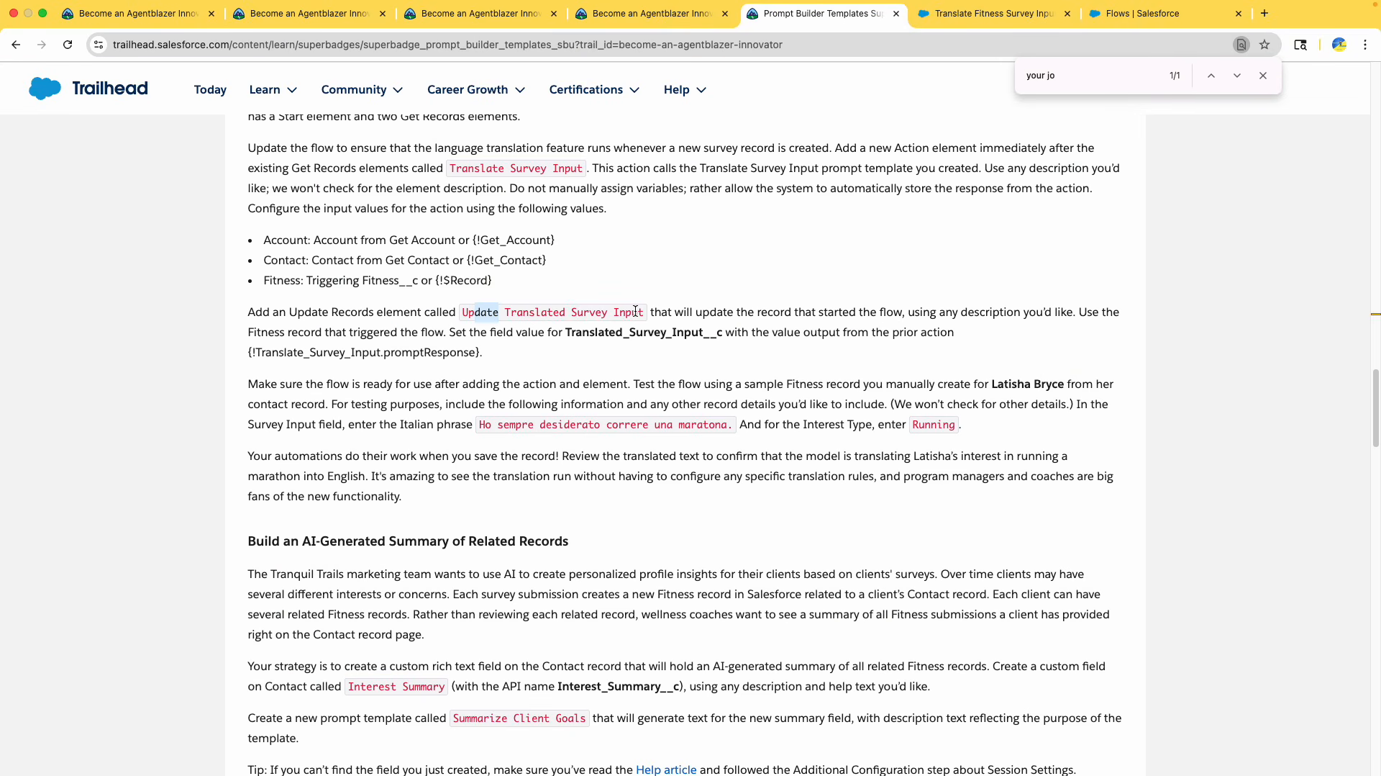
left_click_drag(643, 311, 463, 308)
key("super+c")
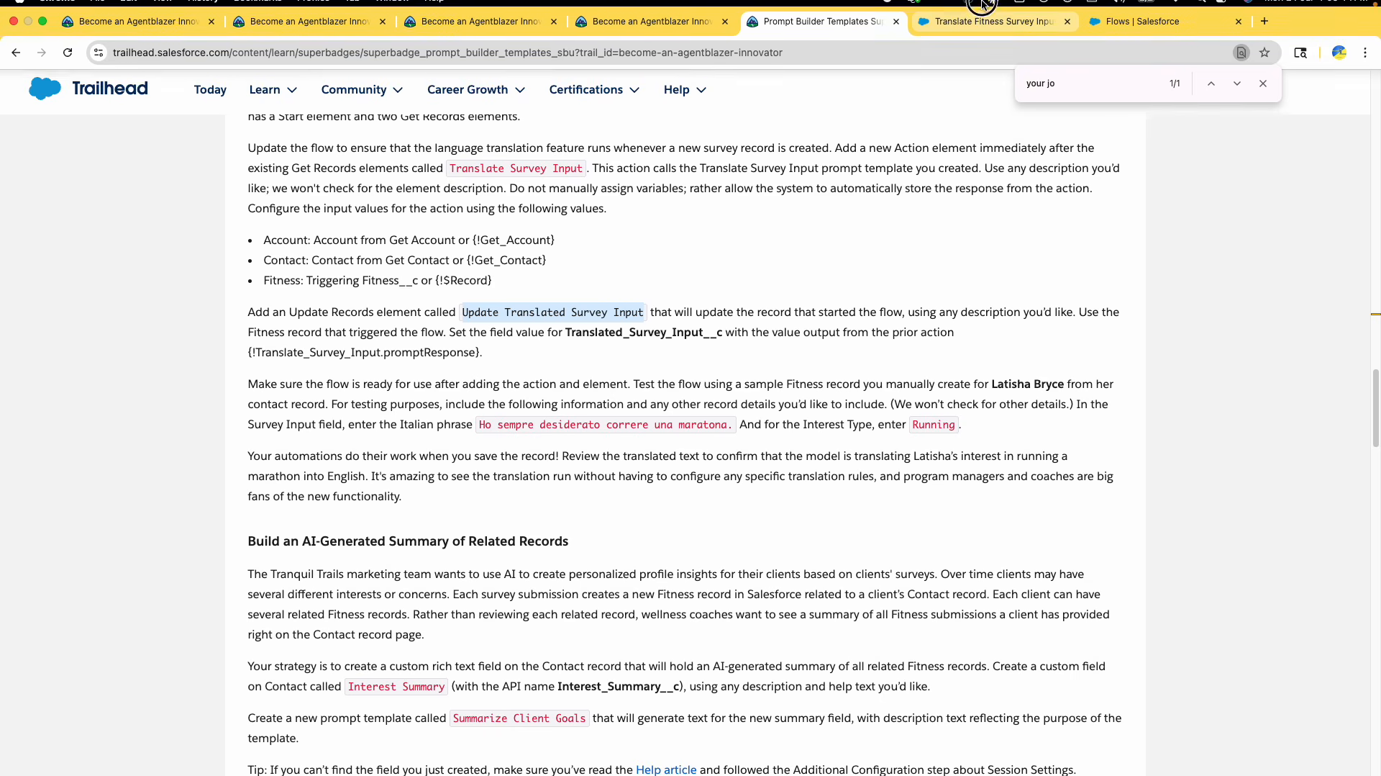
left_click(972, 33)
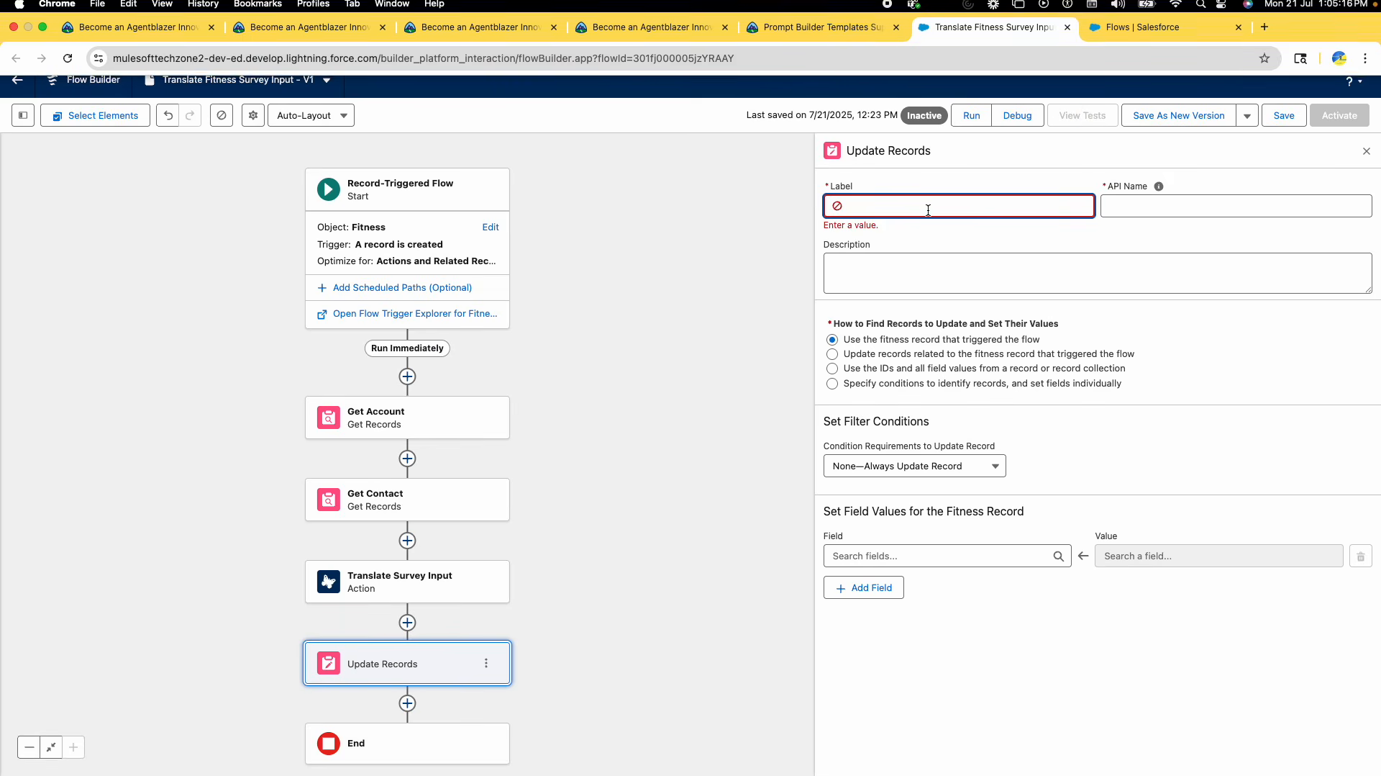
key("super+v")
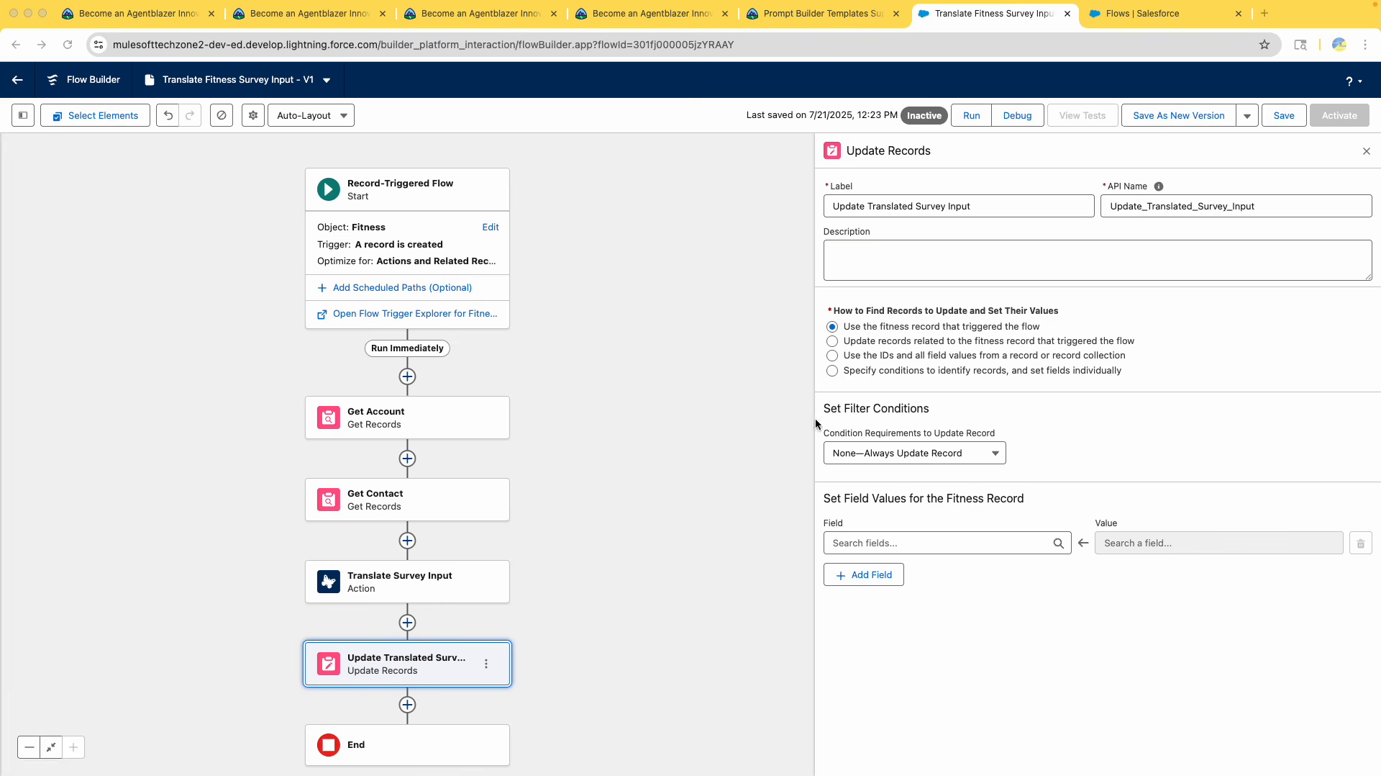
Choose Translated Survey Input as the Fitness record field to update, using the Translated_Survey_Input__c name copied from the Trailhead page
left_click(885, 16)
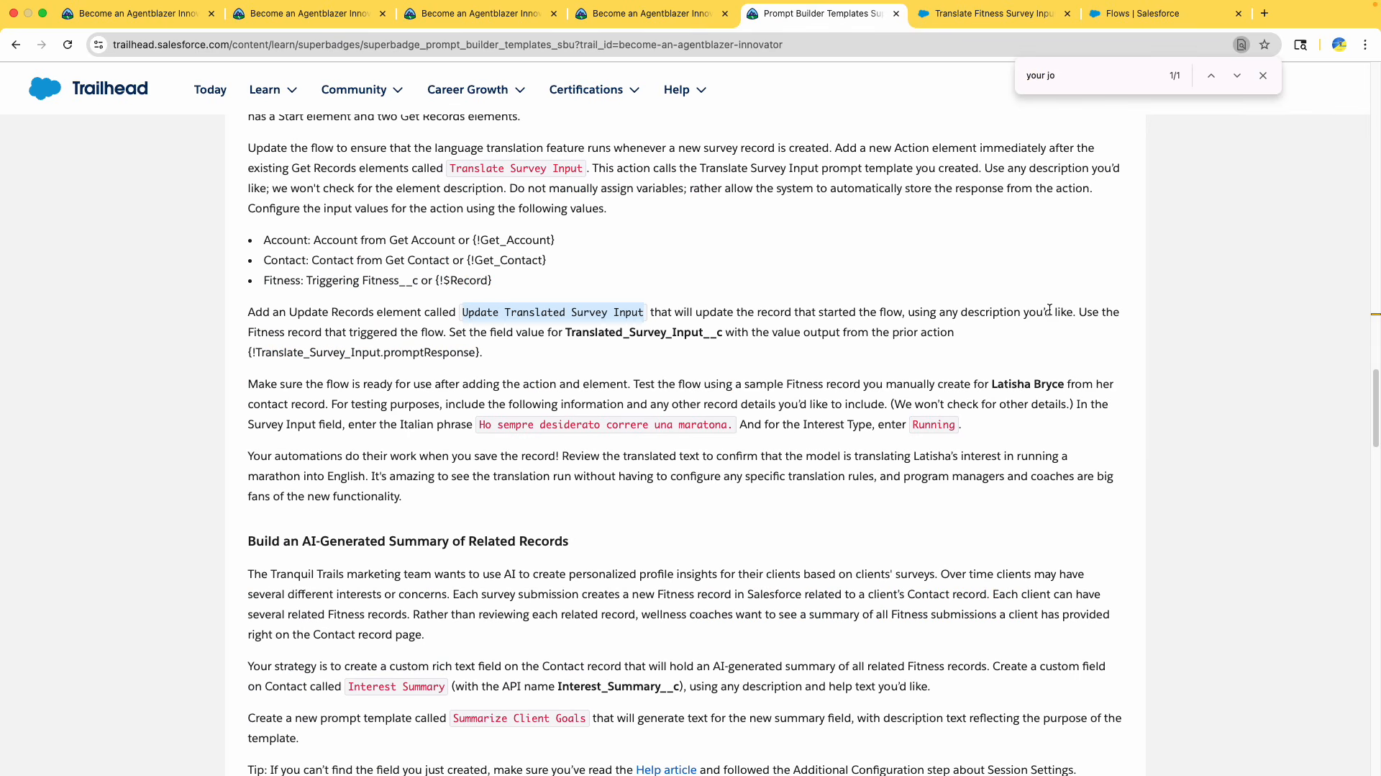
left_click(268, 328)
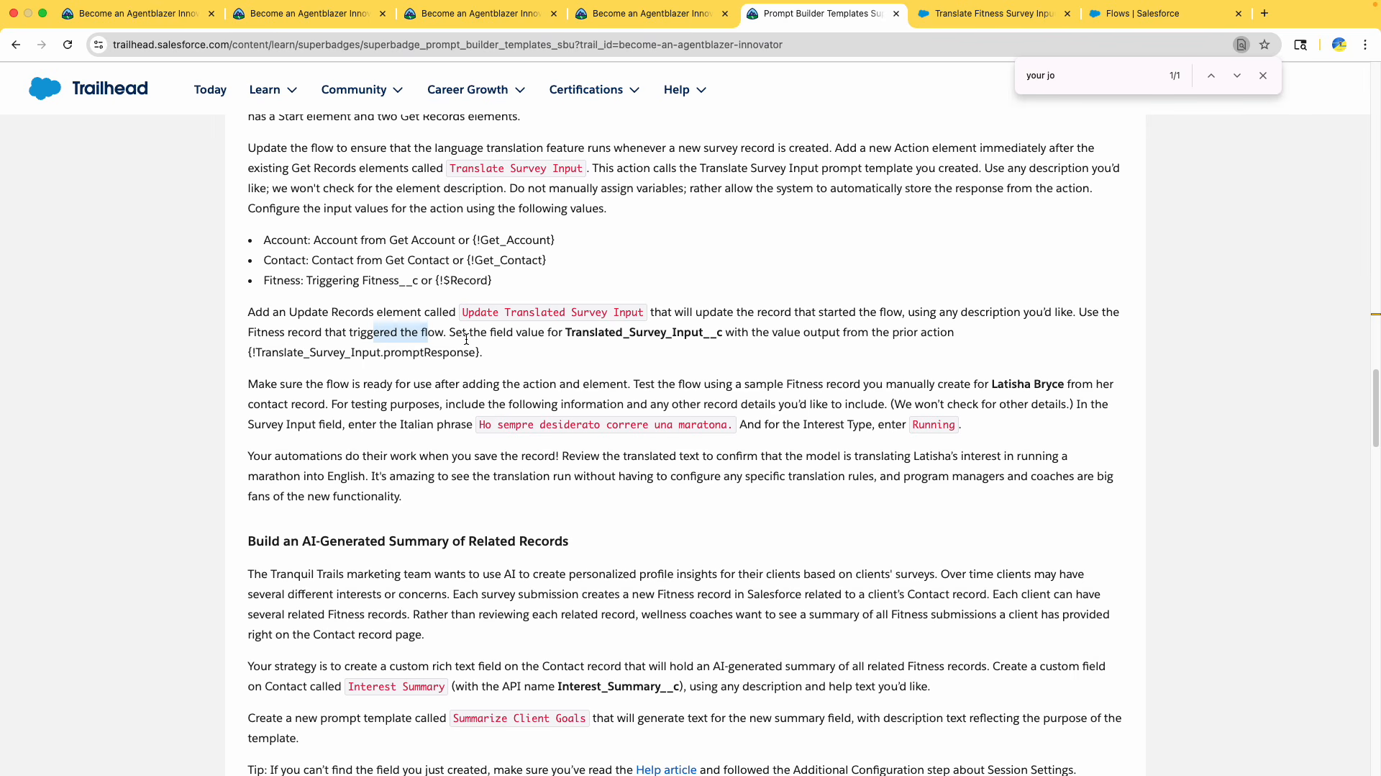
double_click(606, 330)
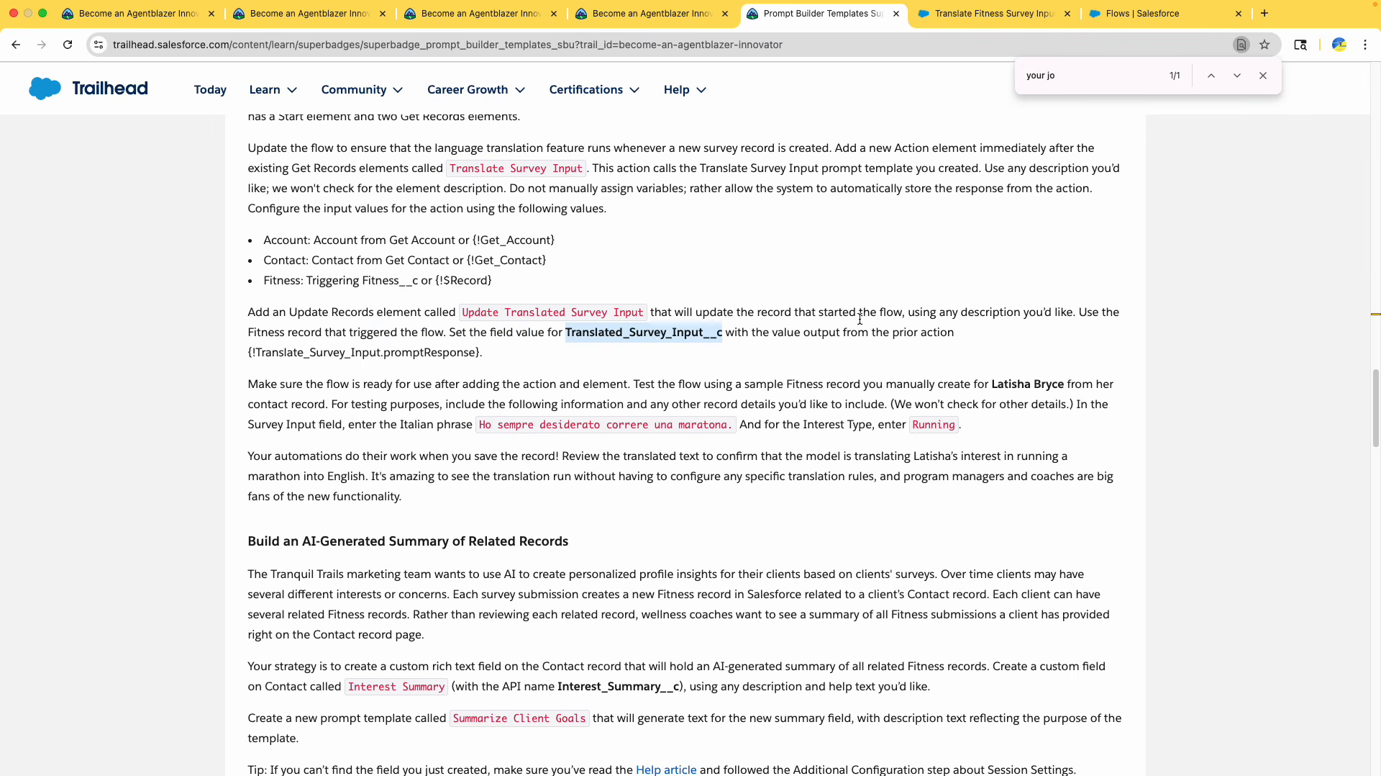
left_click_drag(914, 332, 940, 331)
double_click(628, 333)
key("super+c")
left_click(993, 13)
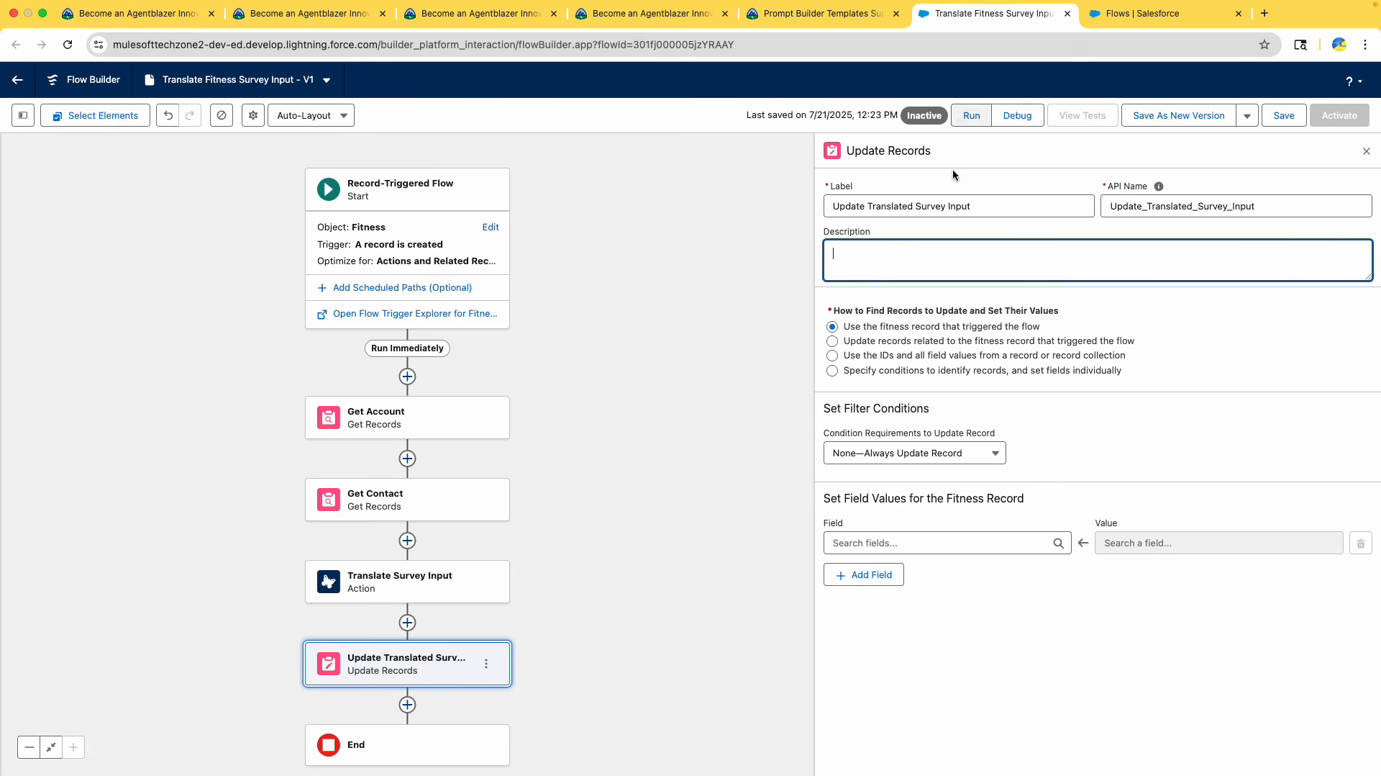
left_click(872, 544)
key("super+v")
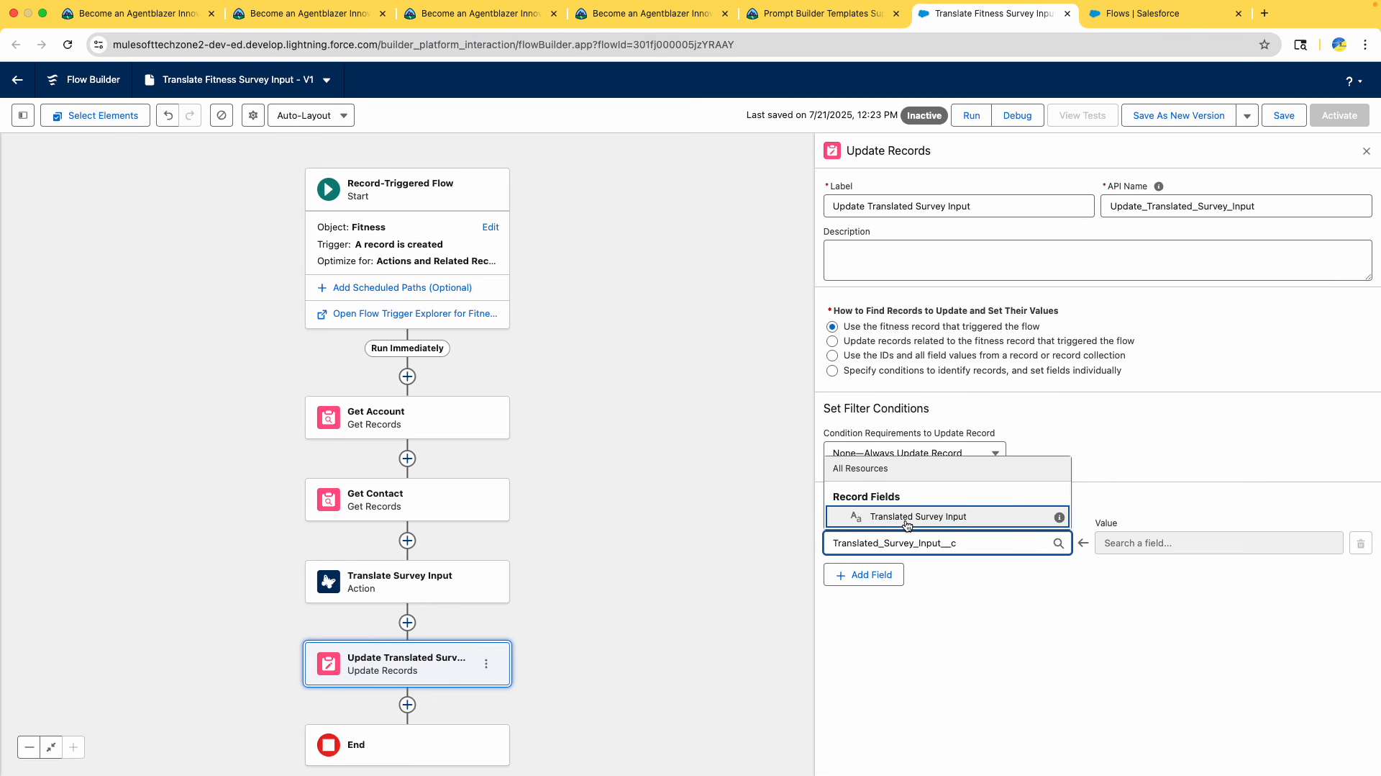
left_click(908, 524)
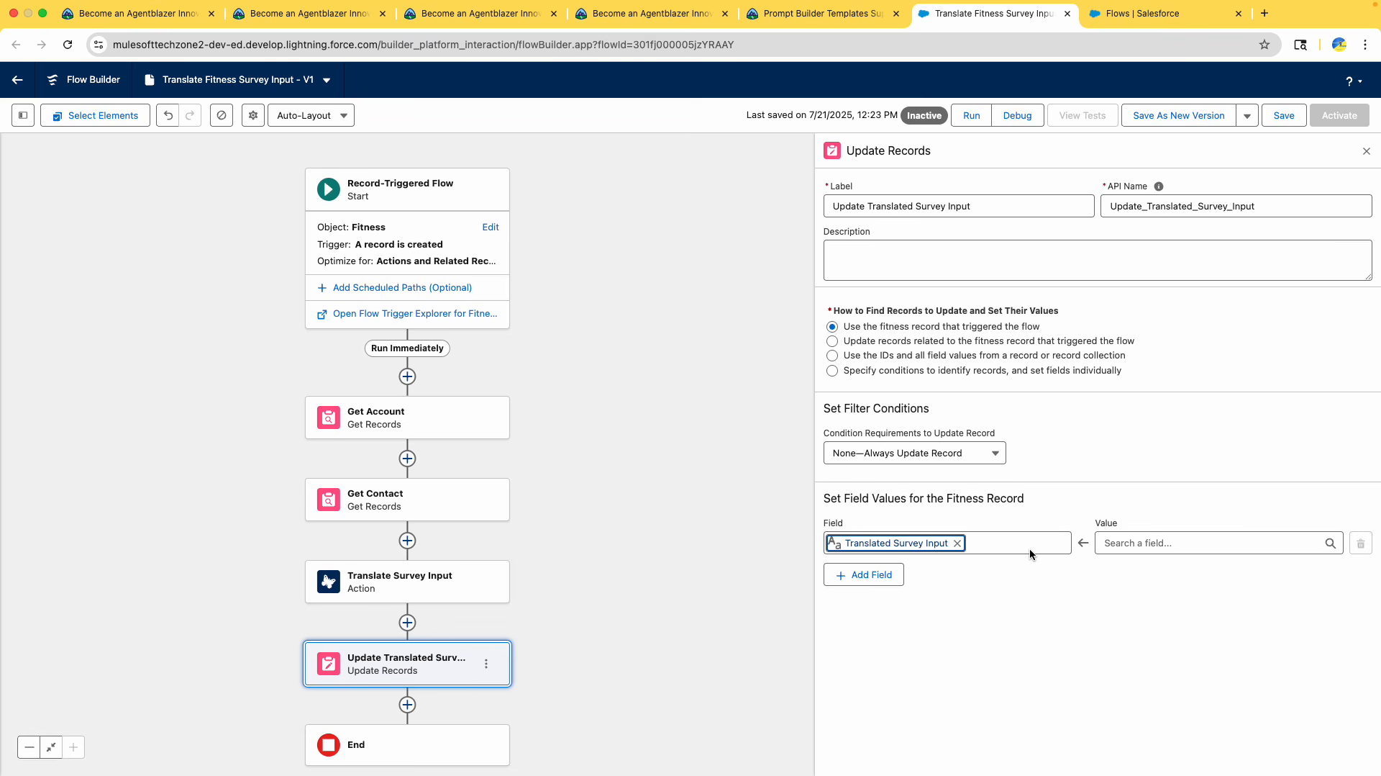
Set the Translated Survey Input field's value to {!Translate_Survey_Input.promptResponse}, copied from the Trailhead page
left_click(827, 13)
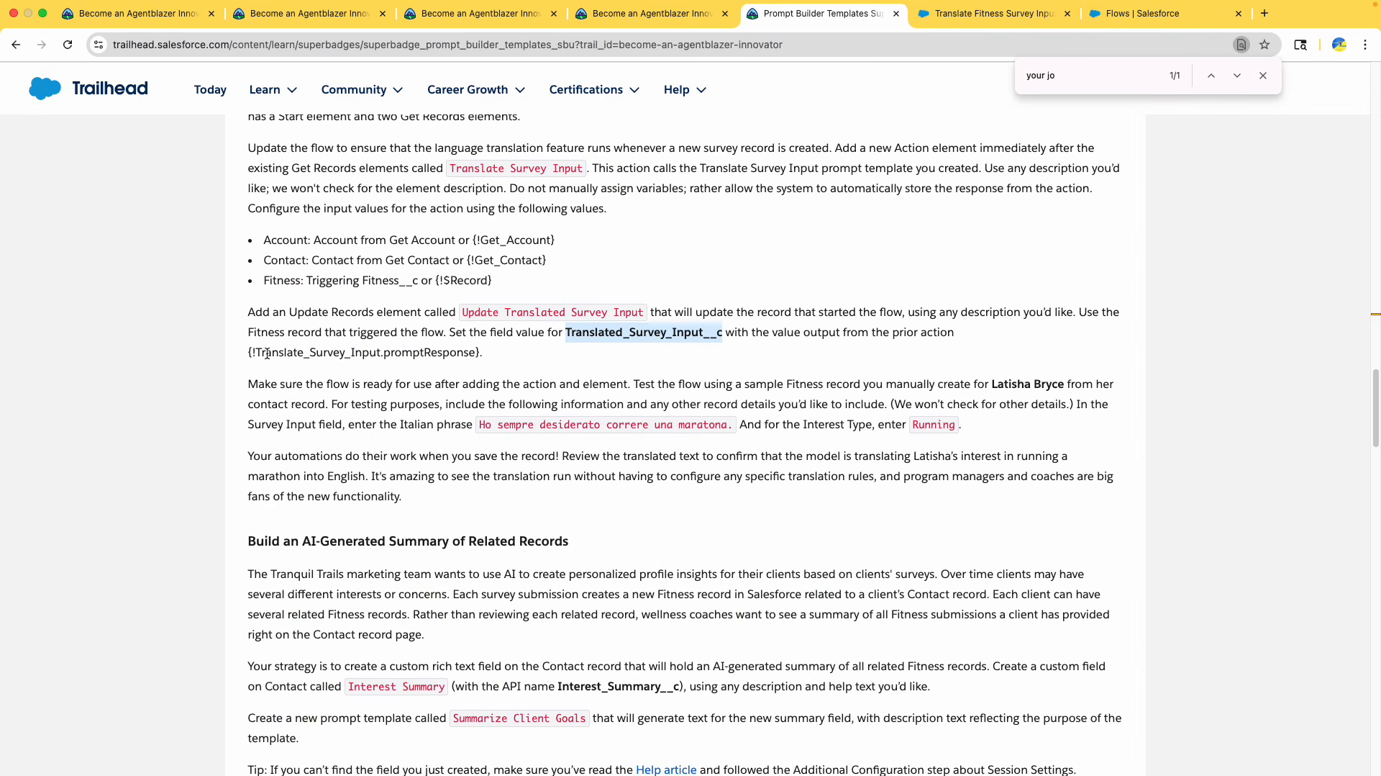
left_click_drag(248, 352, 480, 358)
key("cmd+c")
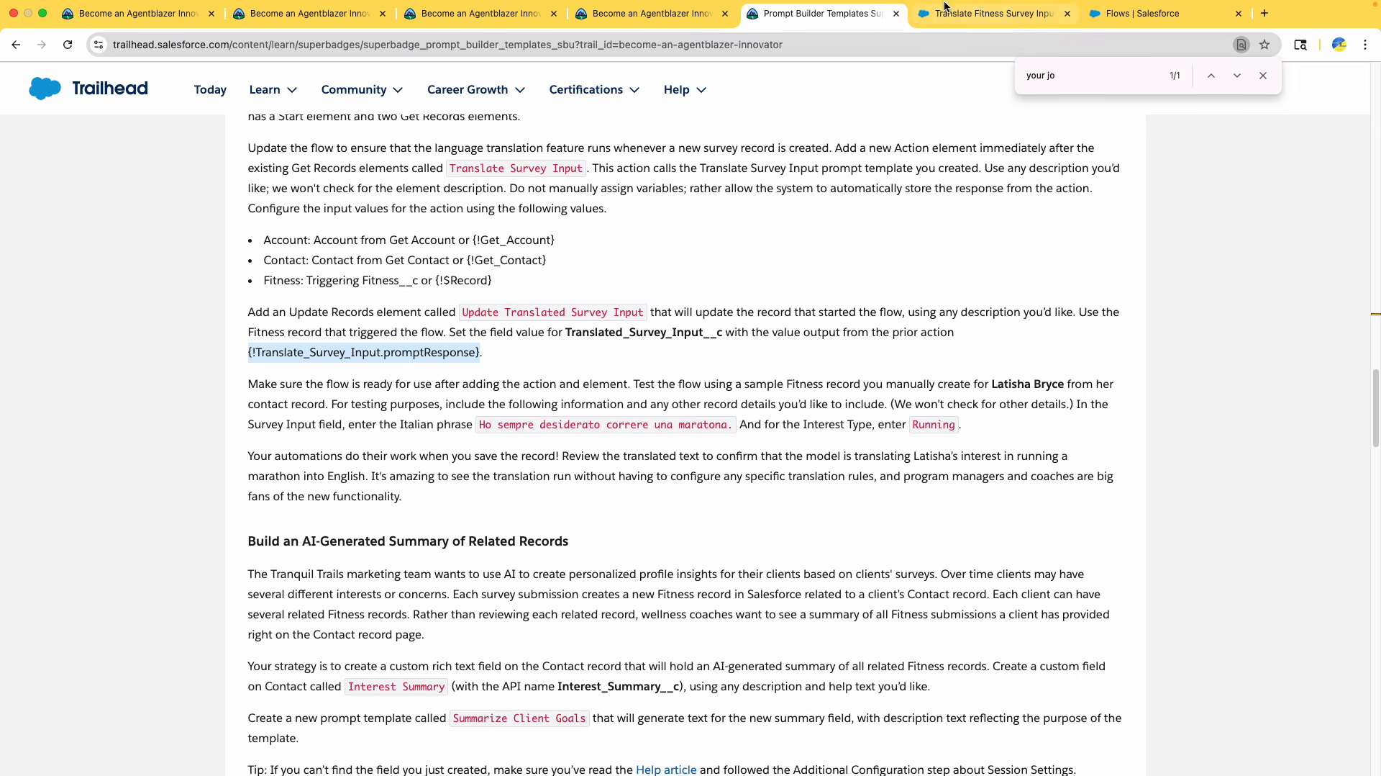
left_click(993, 13)
left_click(1123, 542)
key("cmd+v")
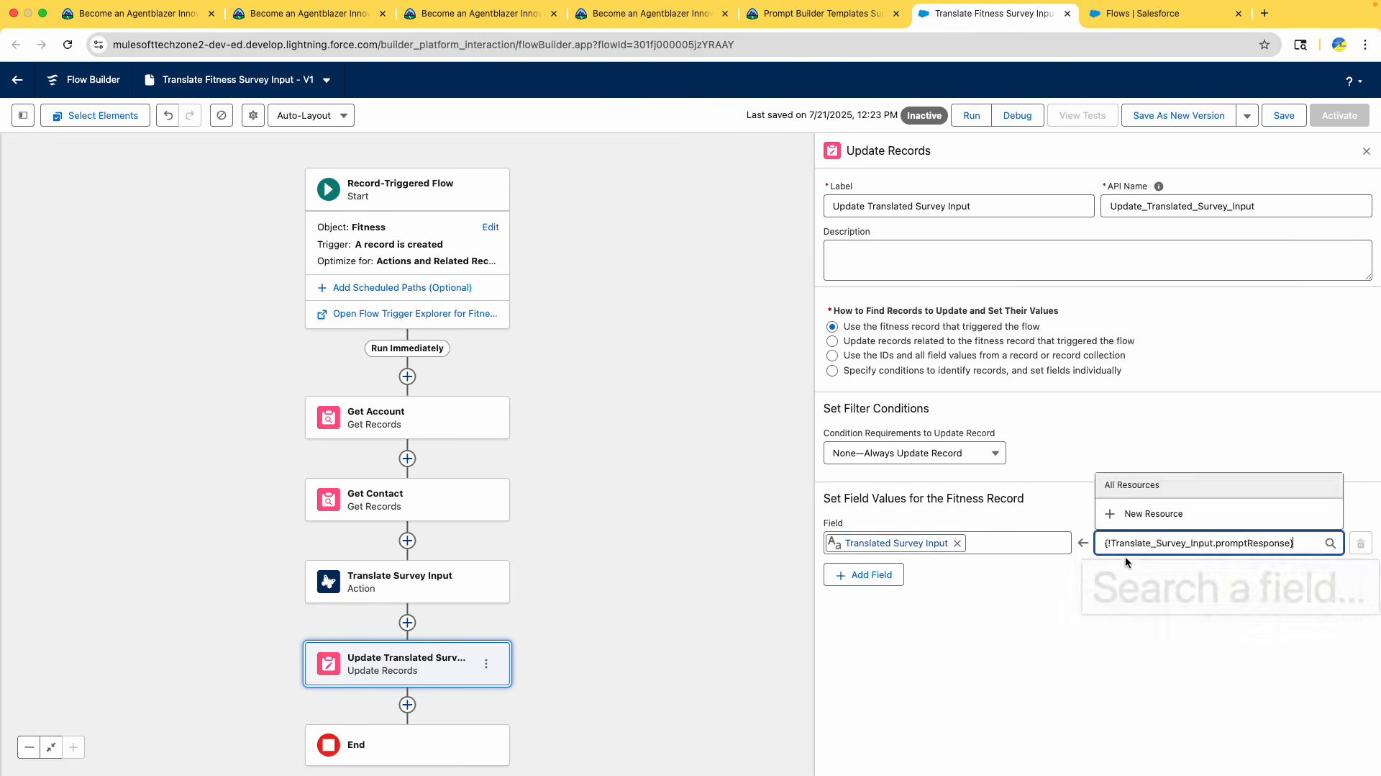
left_click(1155, 595)
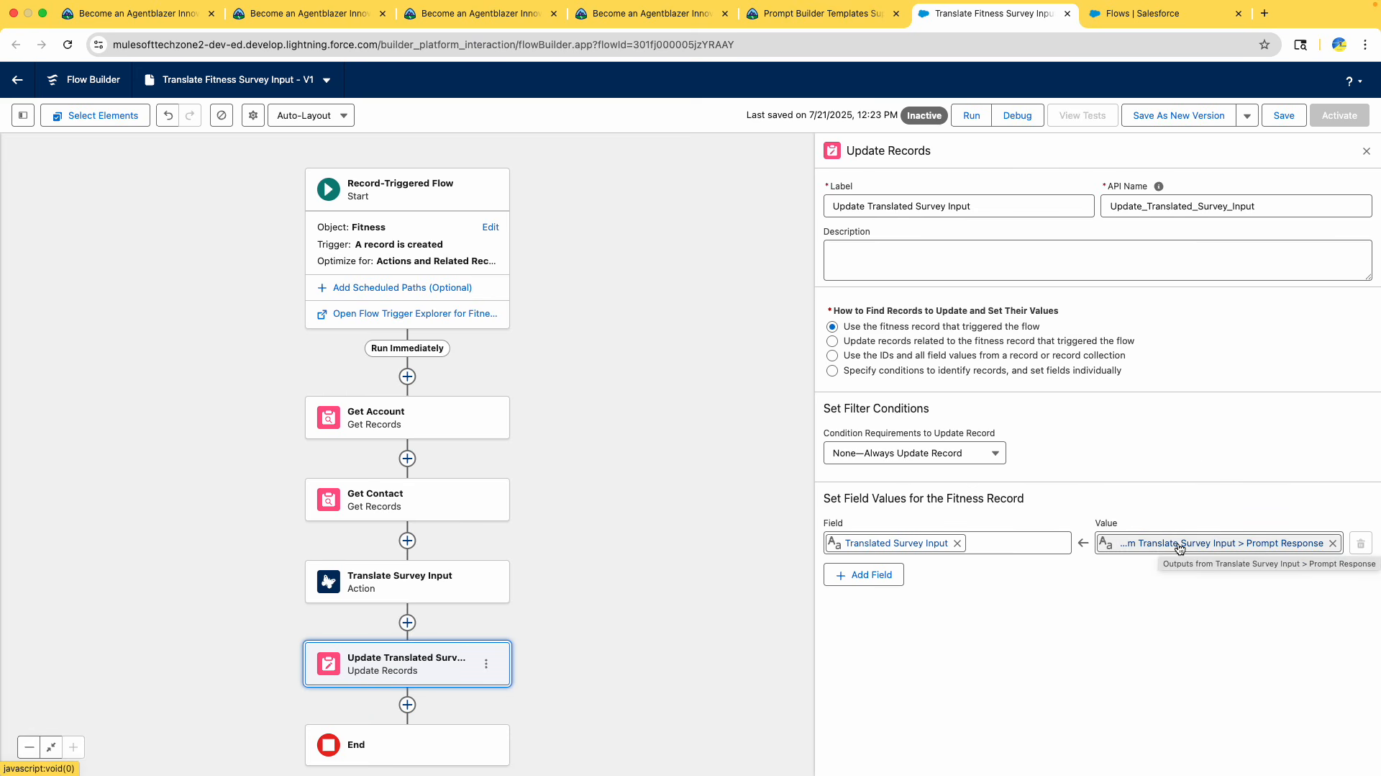
Read the Trailhead instructions on readying and testing the flow, and view the options for saving it as a new version without saving
left_click(824, 16)
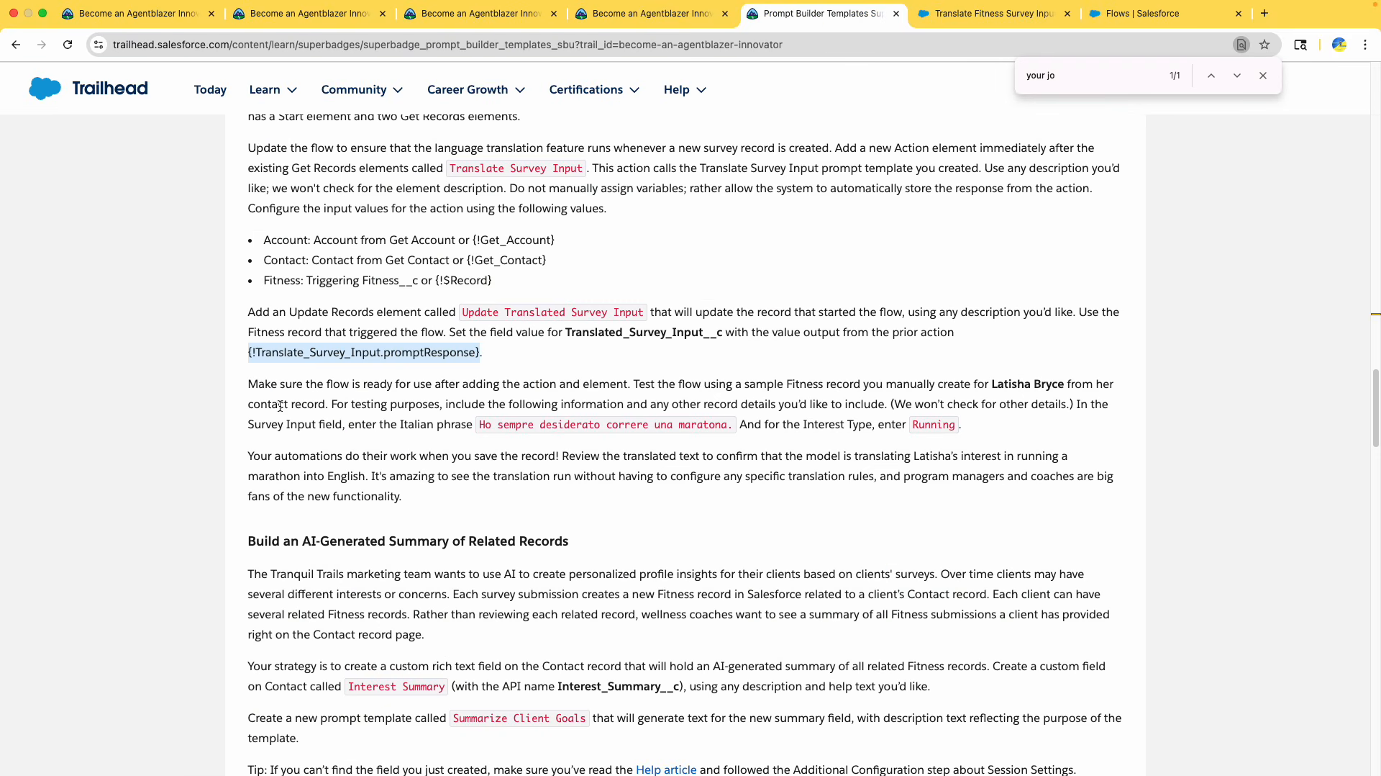
left_click_drag(315, 384, 560, 404)
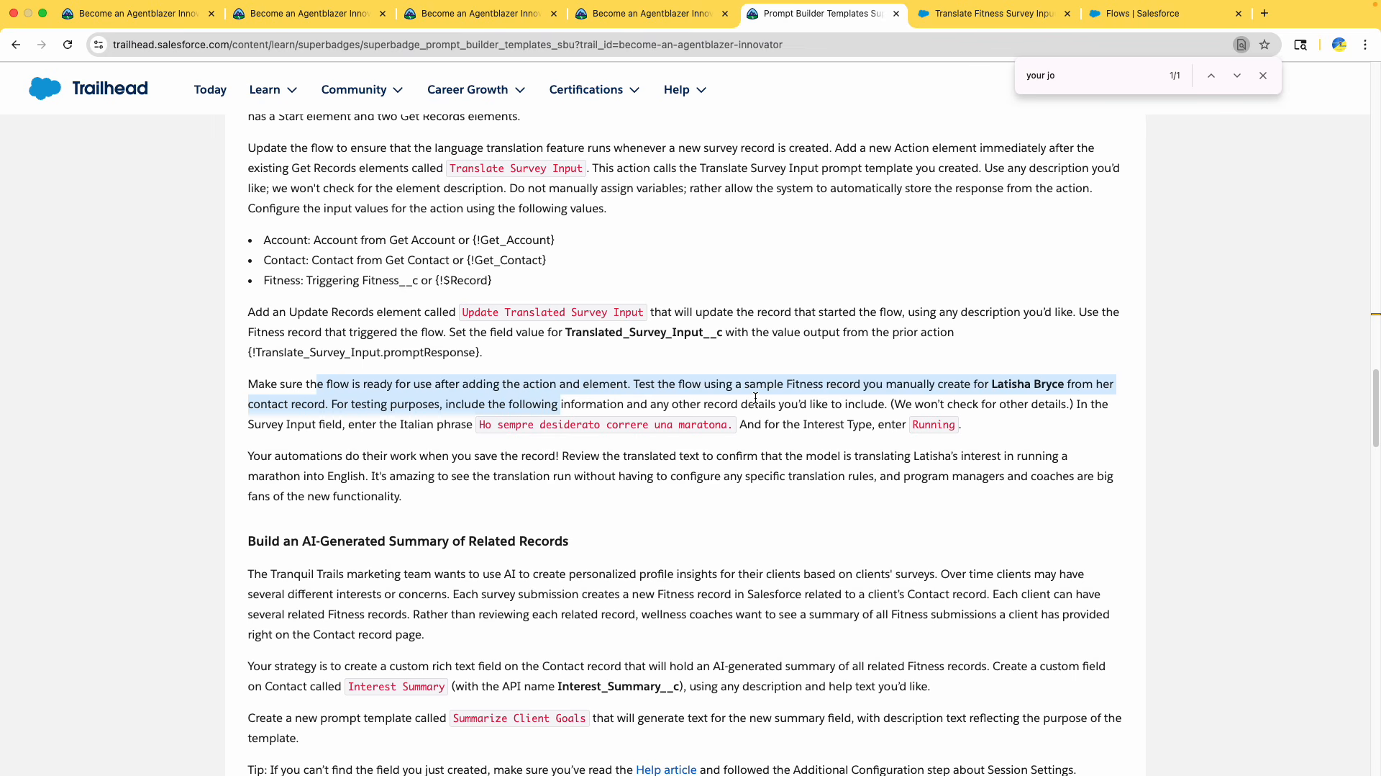
left_click(915, 385)
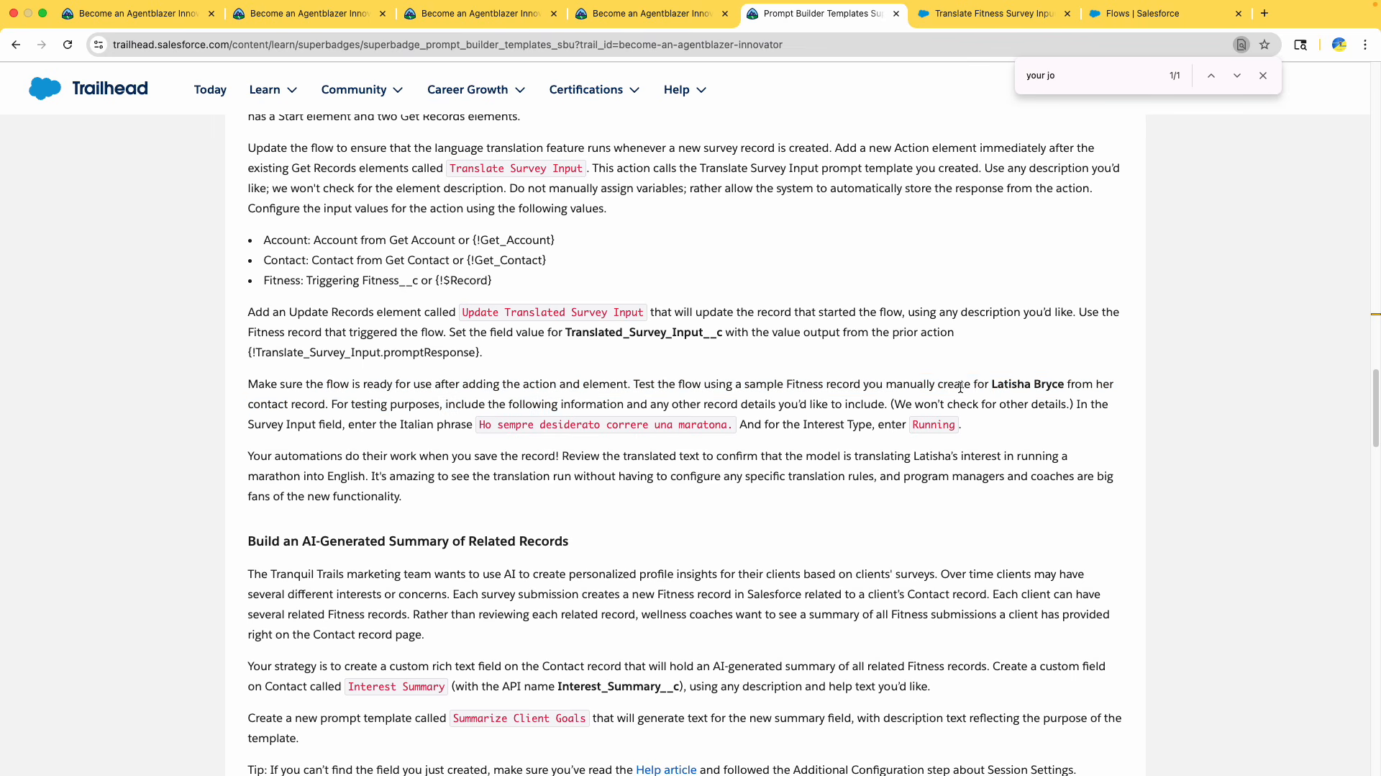
left_click(954, 15)
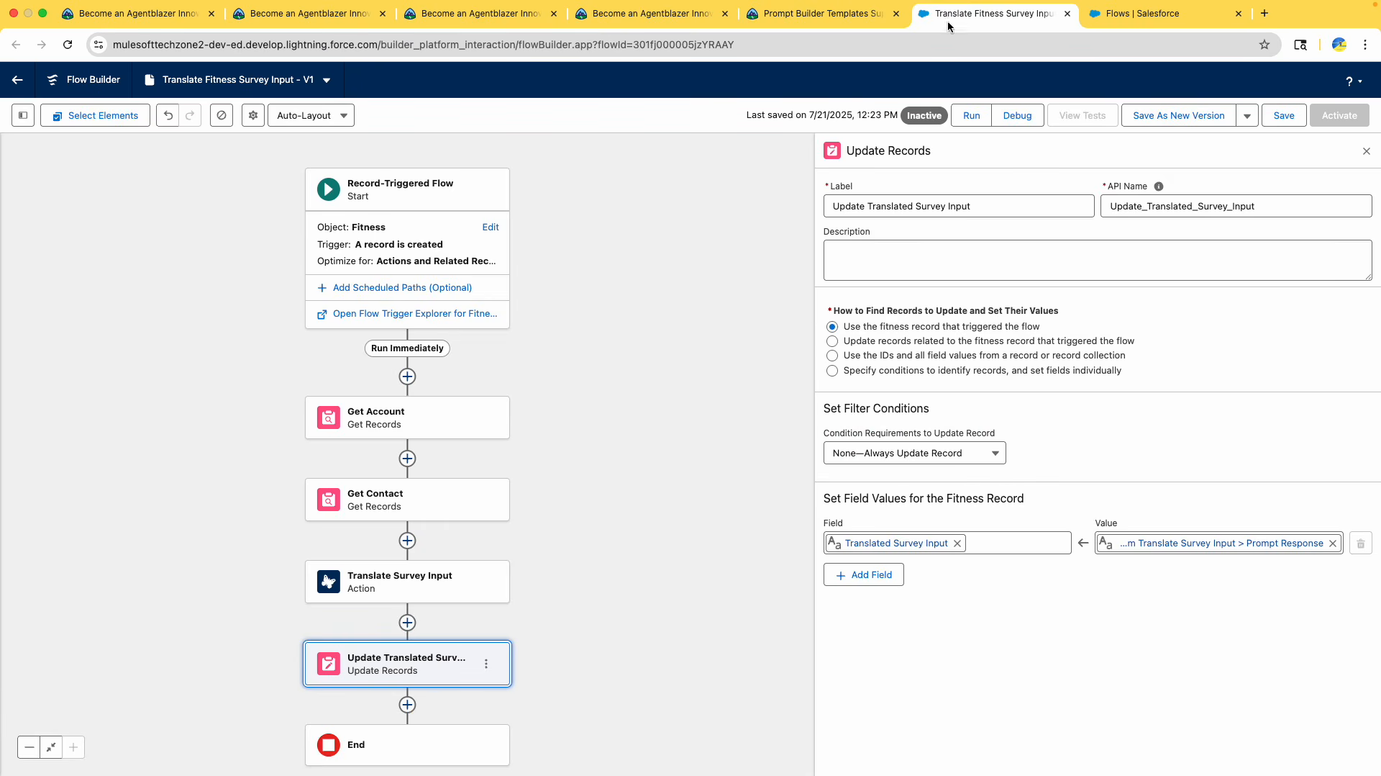
left_click(1161, 124)
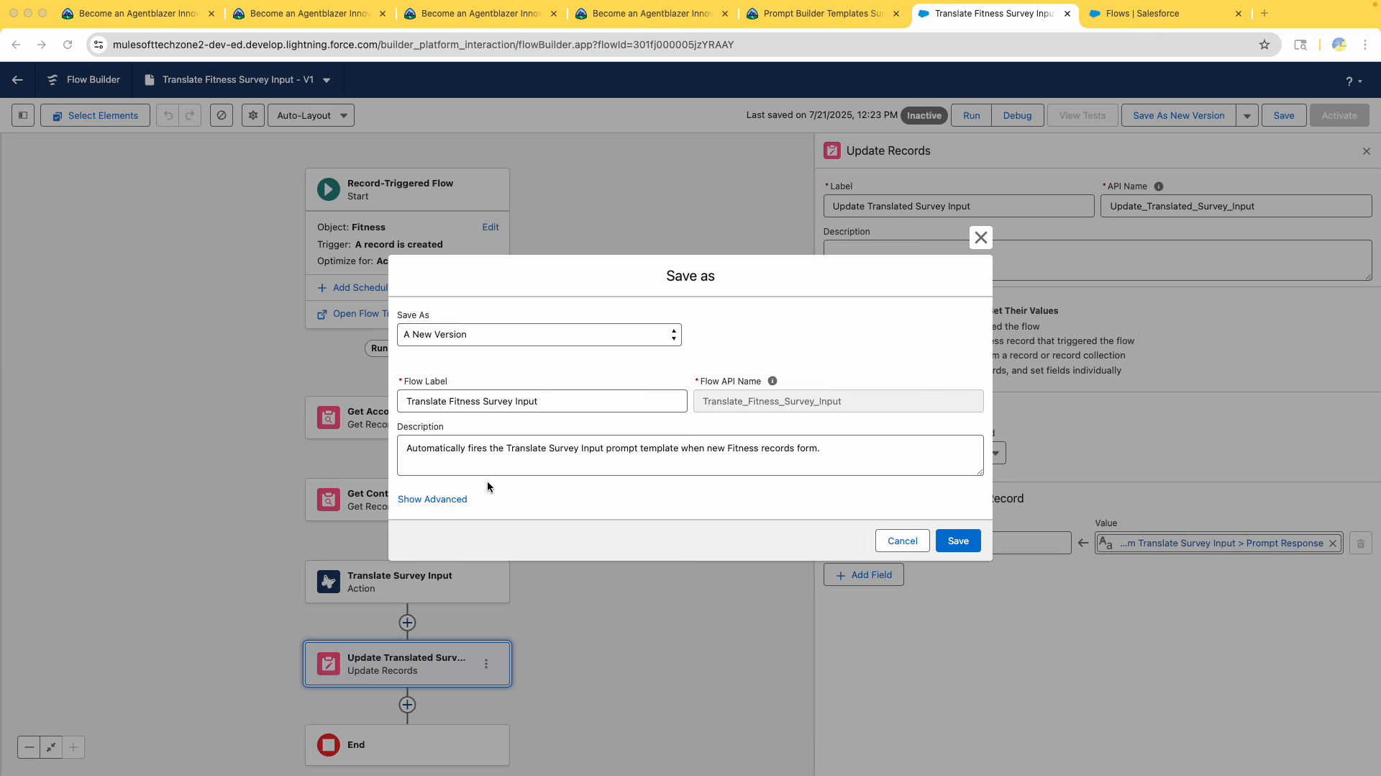
left_click(982, 240)
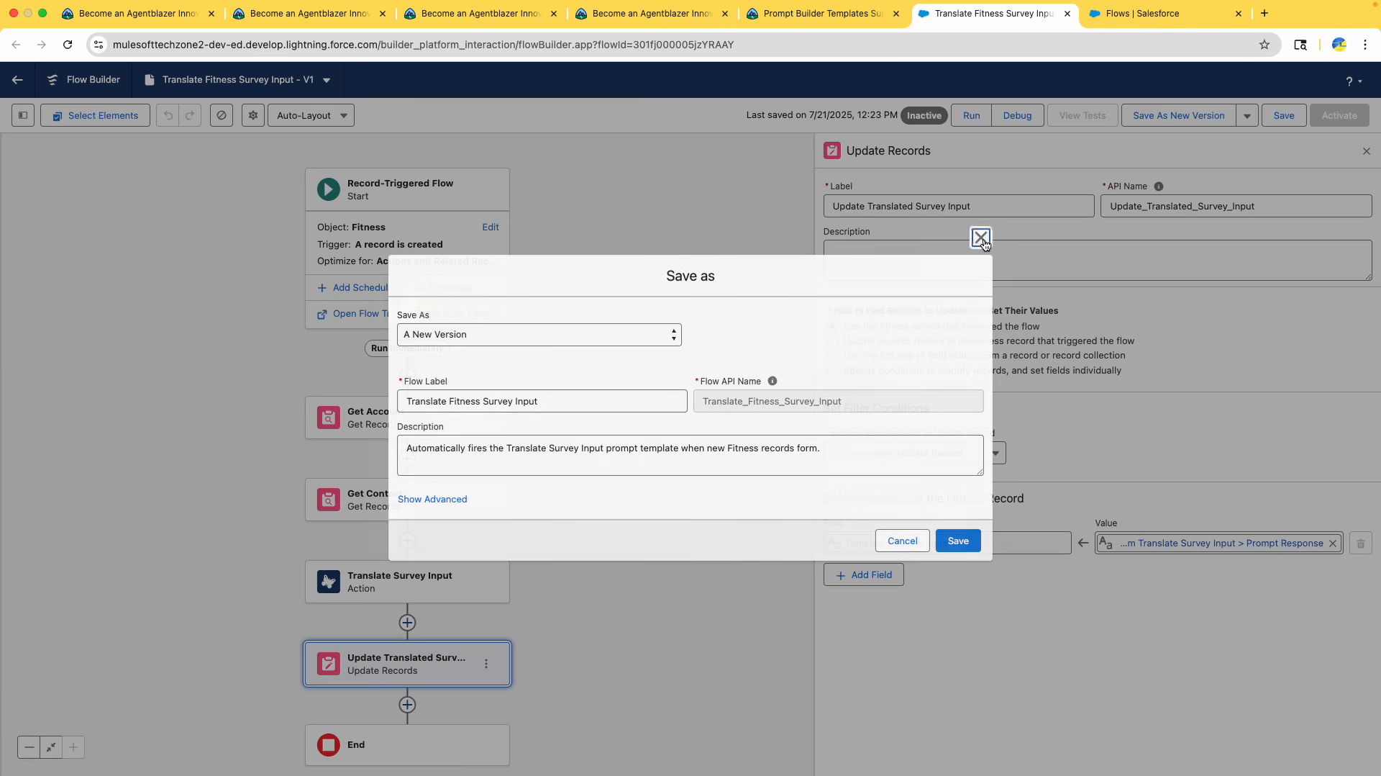
Clear the Translated Survey Input field's value and pick Prompt Response from the Translate Survey Input action's outputs instead
left_click(1295, 543)
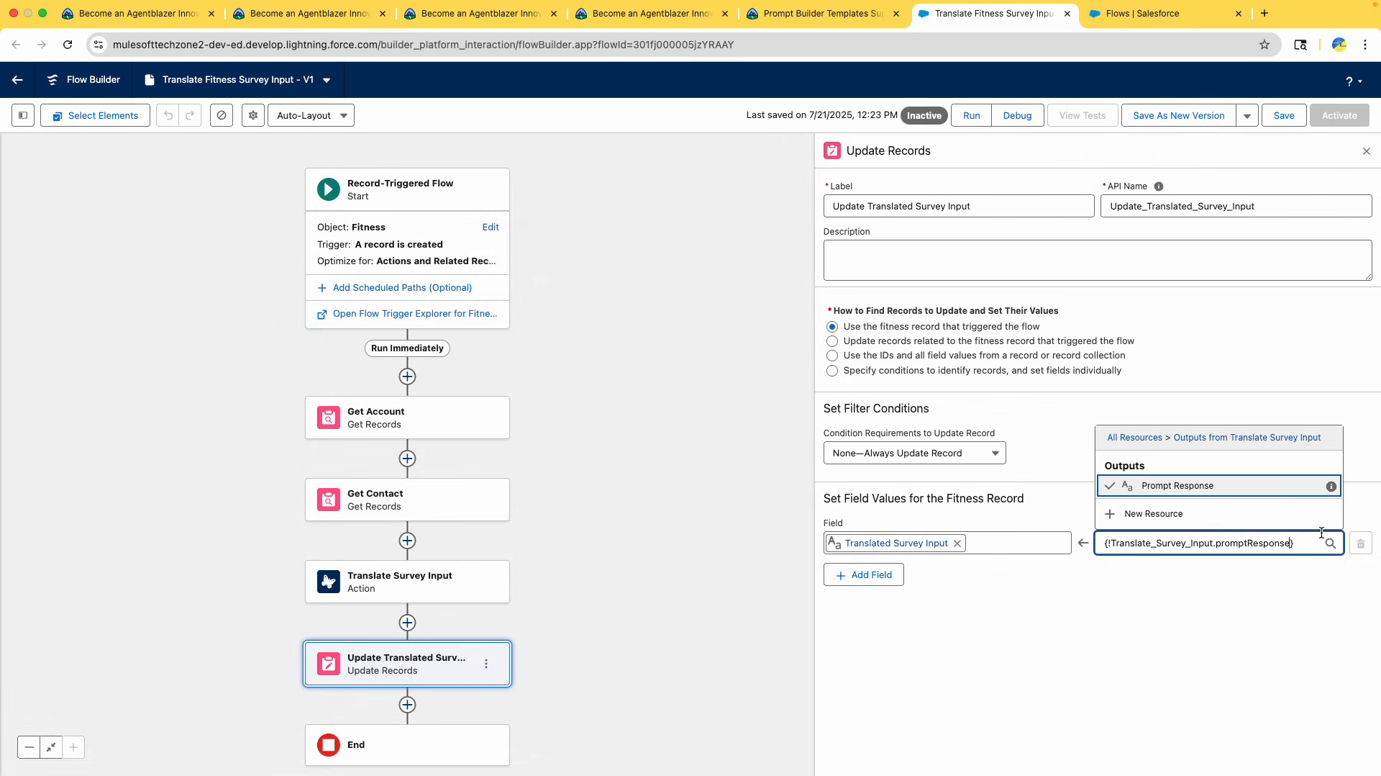
left_click_drag(1294, 544, 1087, 537)
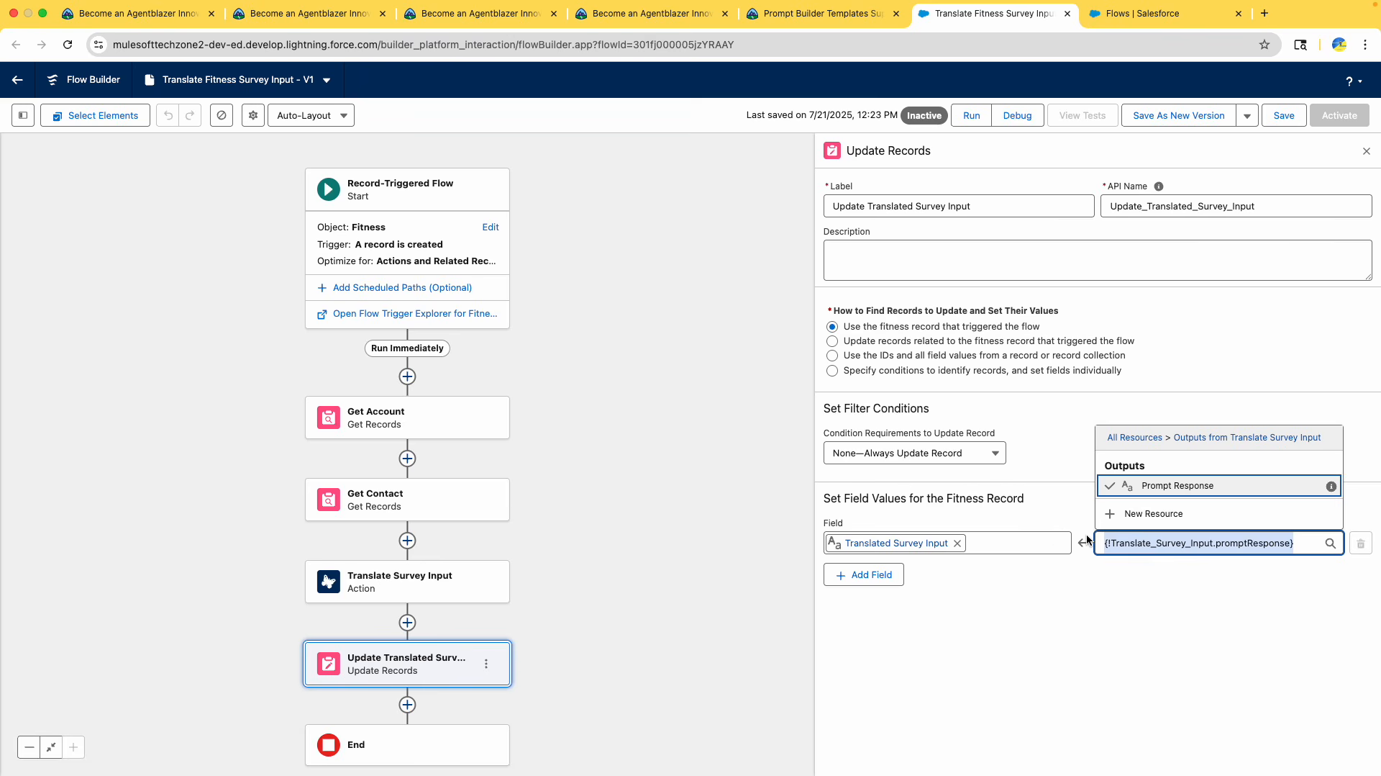
key("BackSpace")
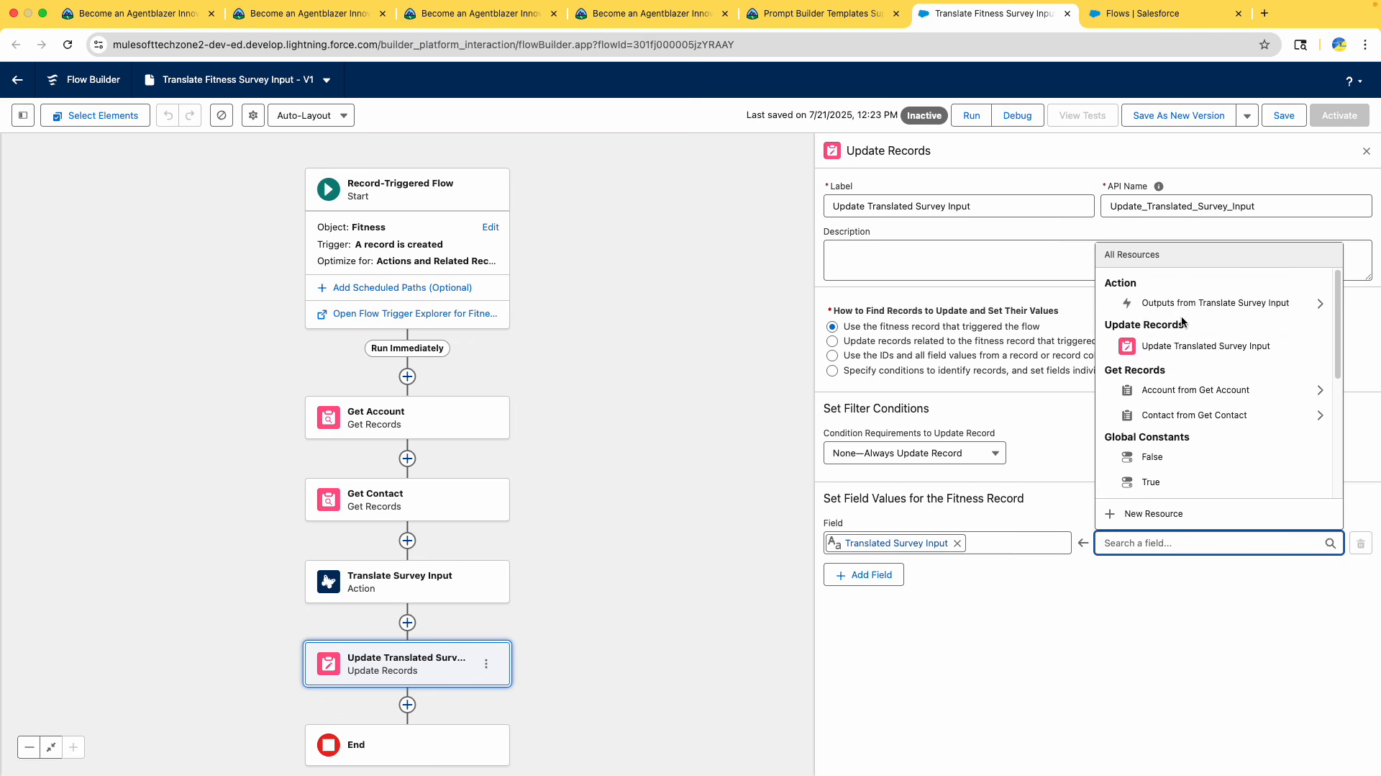
left_click(1208, 303)
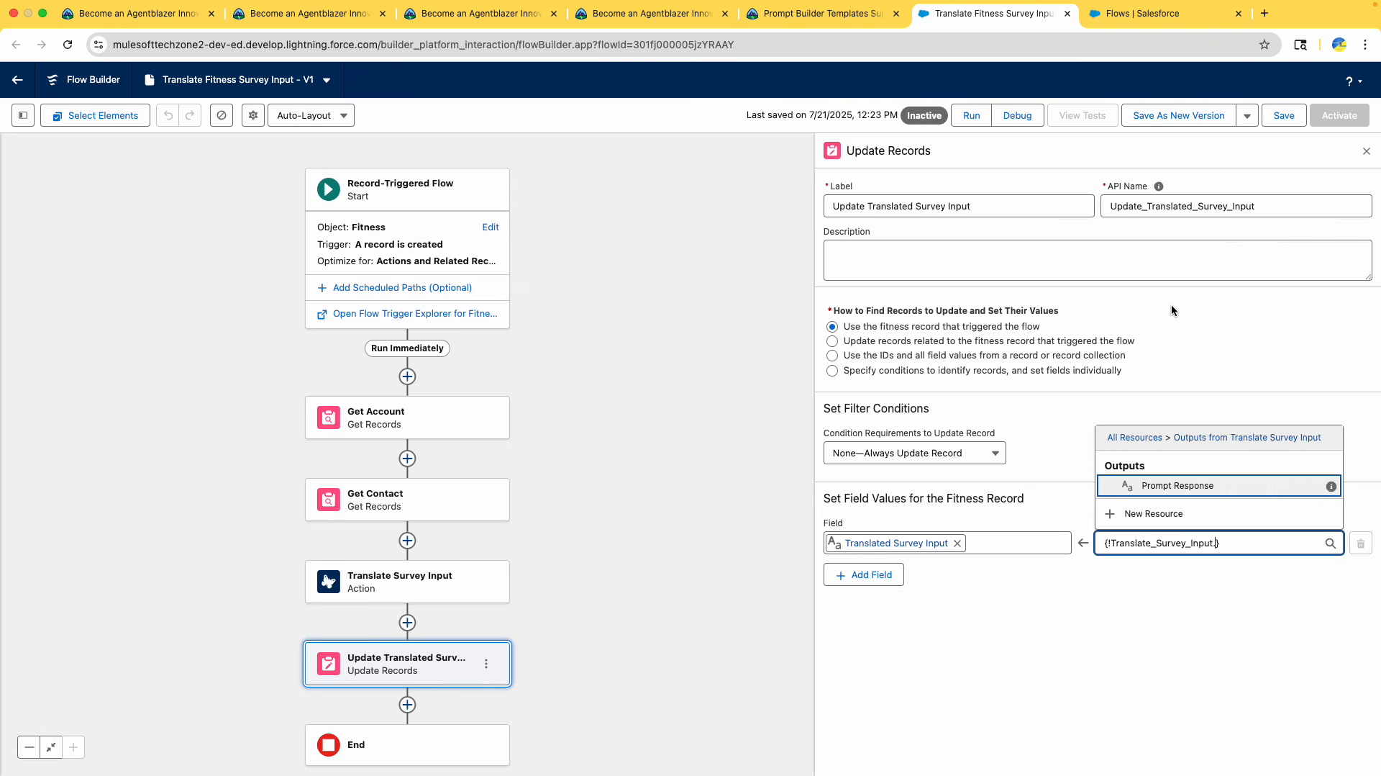
left_click(1173, 487)
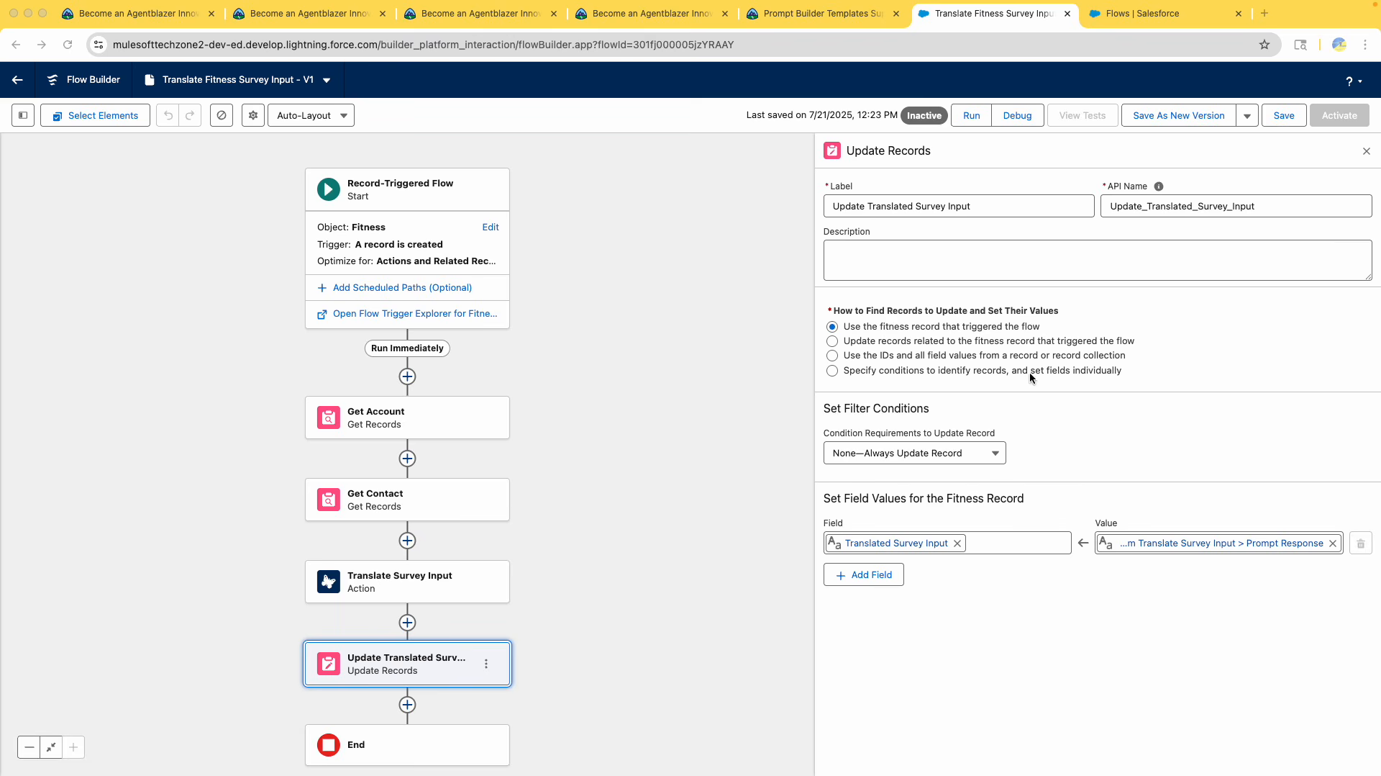
Save the Translate Fitness Survey Input flow as a new version and activate it
left_click(1162, 116)
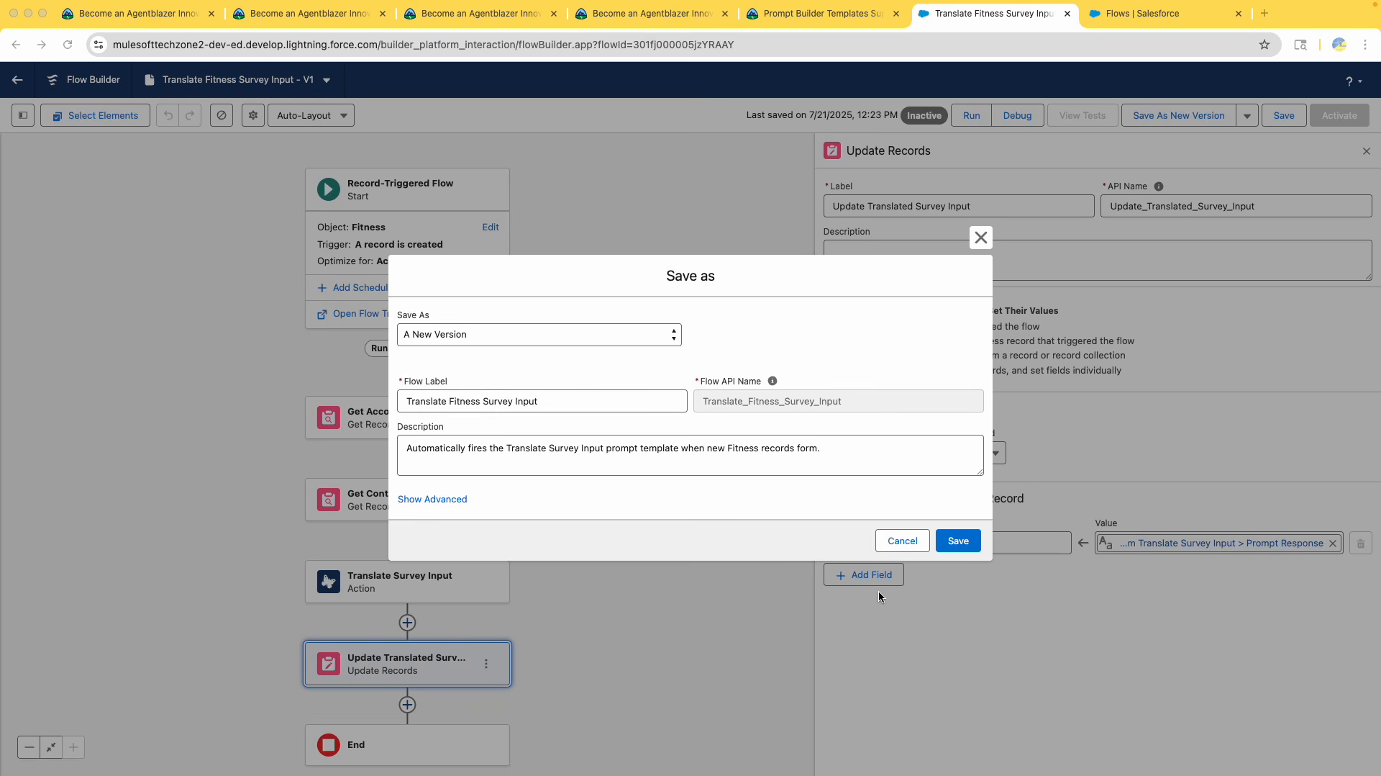
left_click(964, 540)
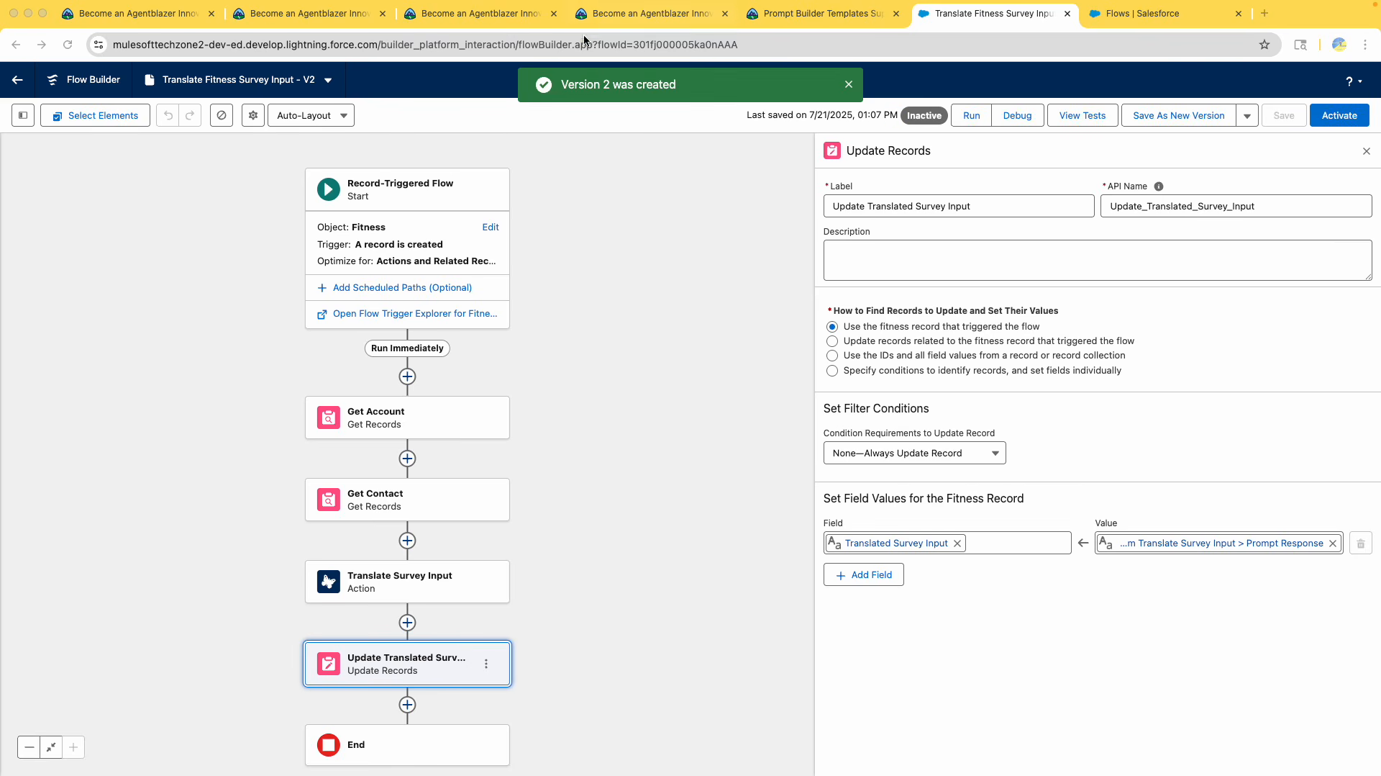
left_click(592, 86)
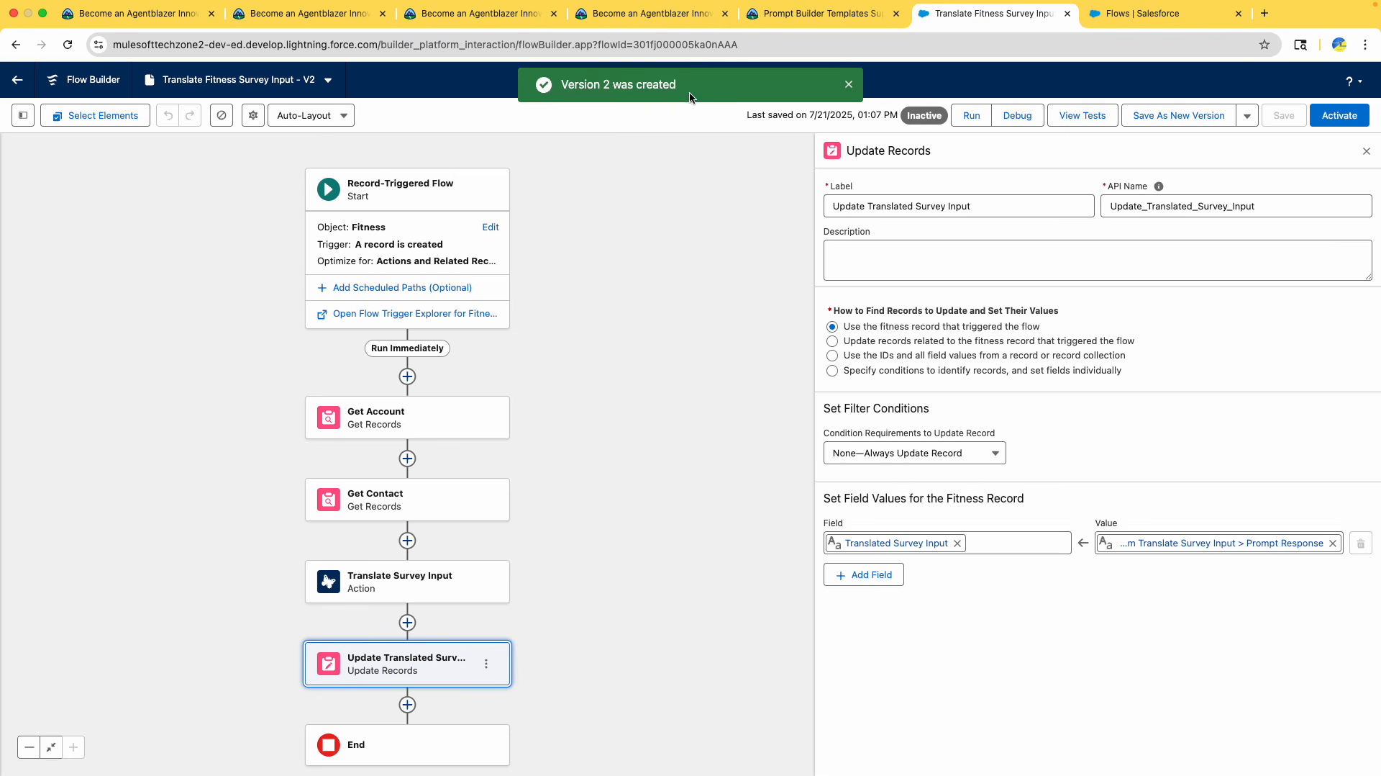
left_click(1358, 115)
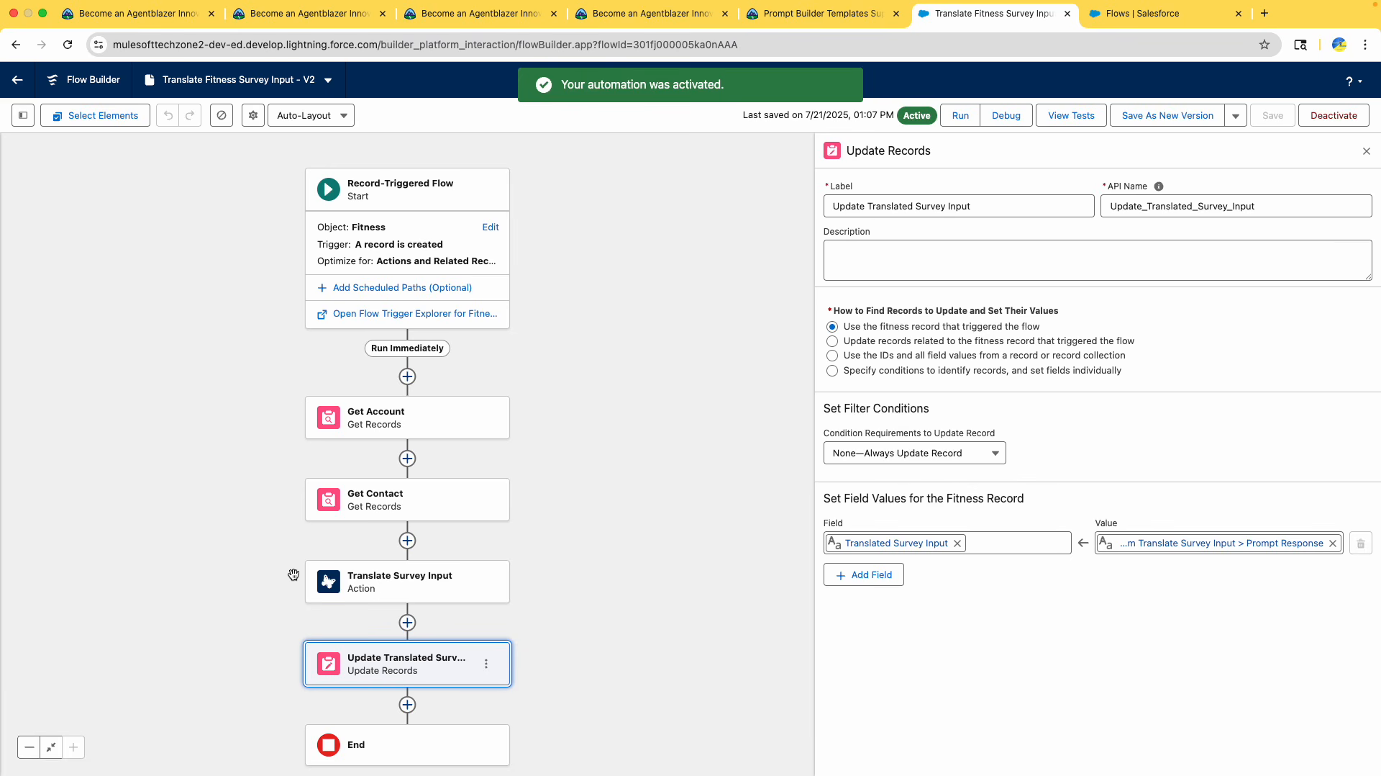
Review the Translate Survey Input action's settings, and read the Trailhead instructions on testing the flow with a sample Fitness record
left_click(346, 586)
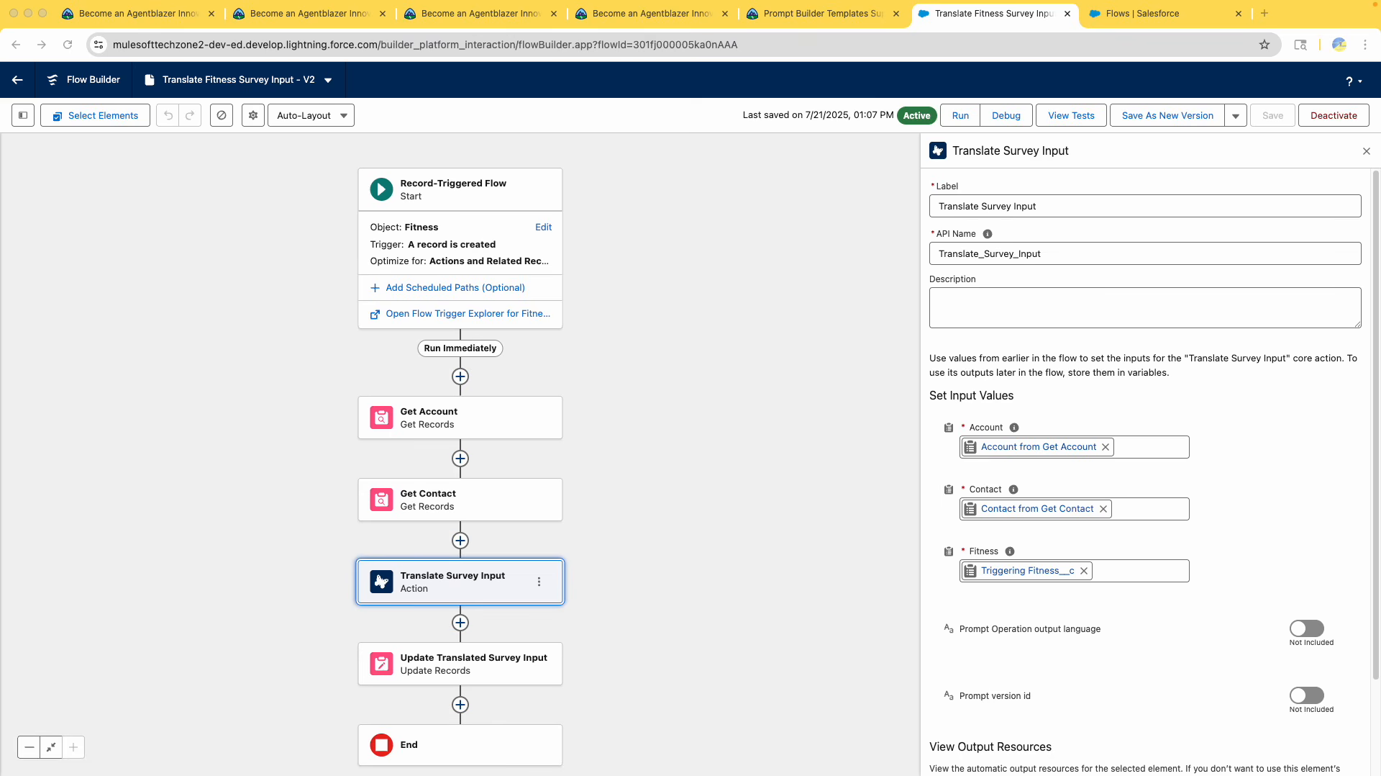
left_click(787, 16)
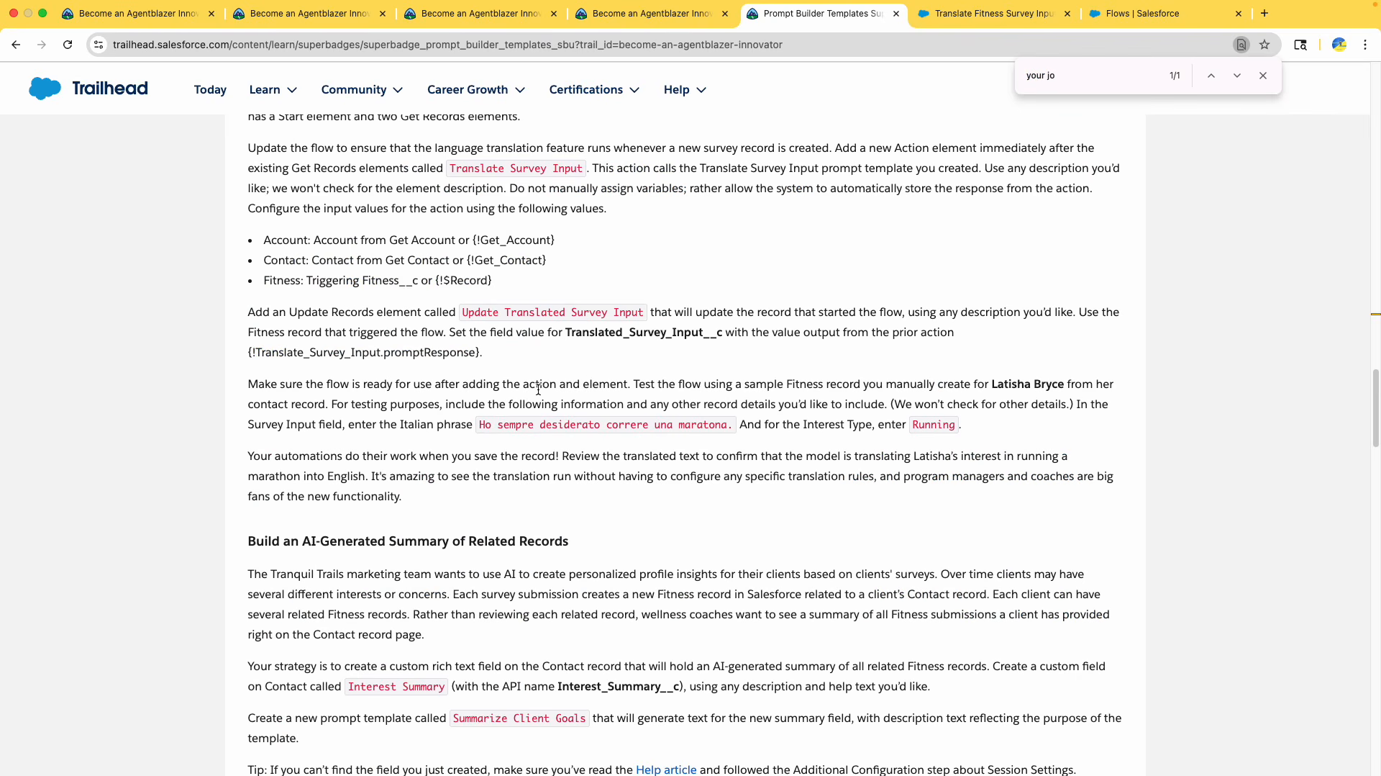
left_click_drag(305, 385, 646, 396)
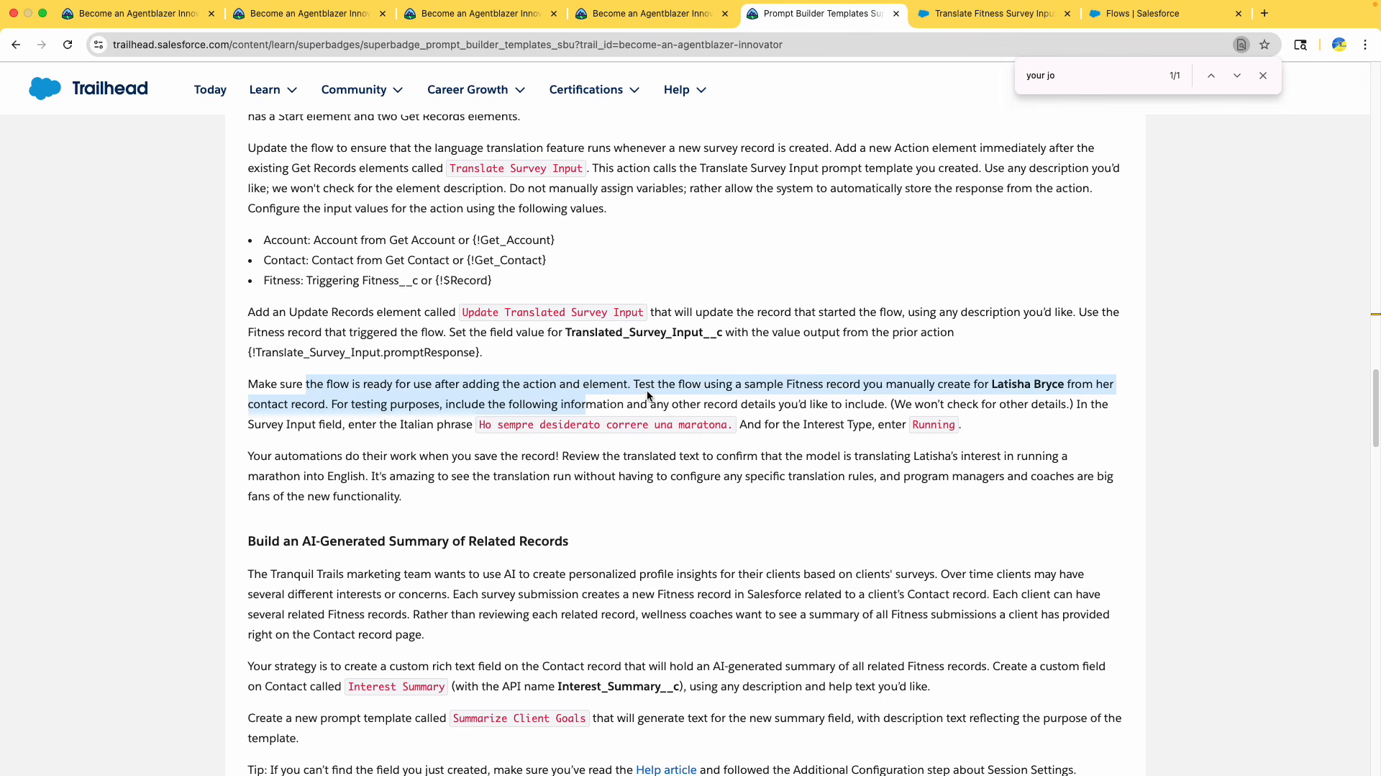
left_click(656, 389)
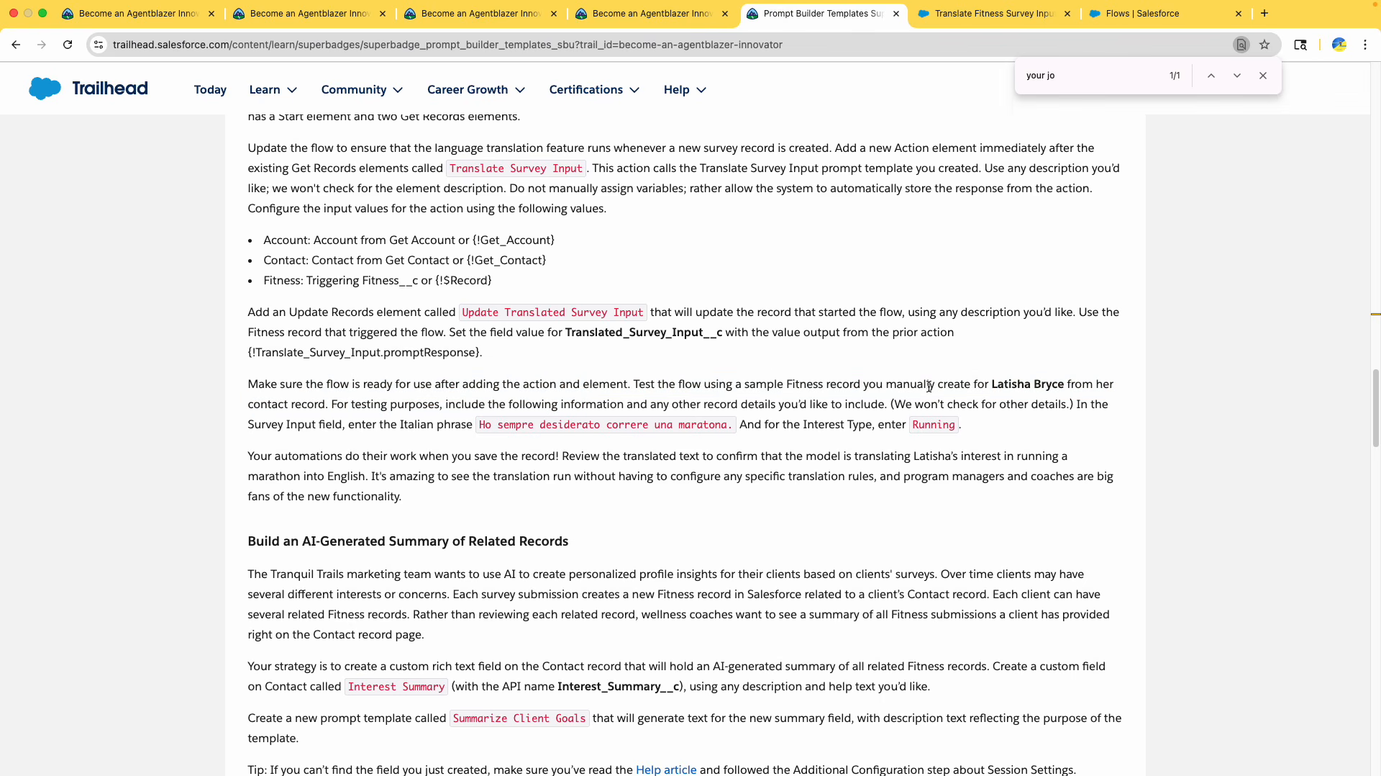
left_click_drag(1012, 383, 1034, 383)
key("super+Tab")
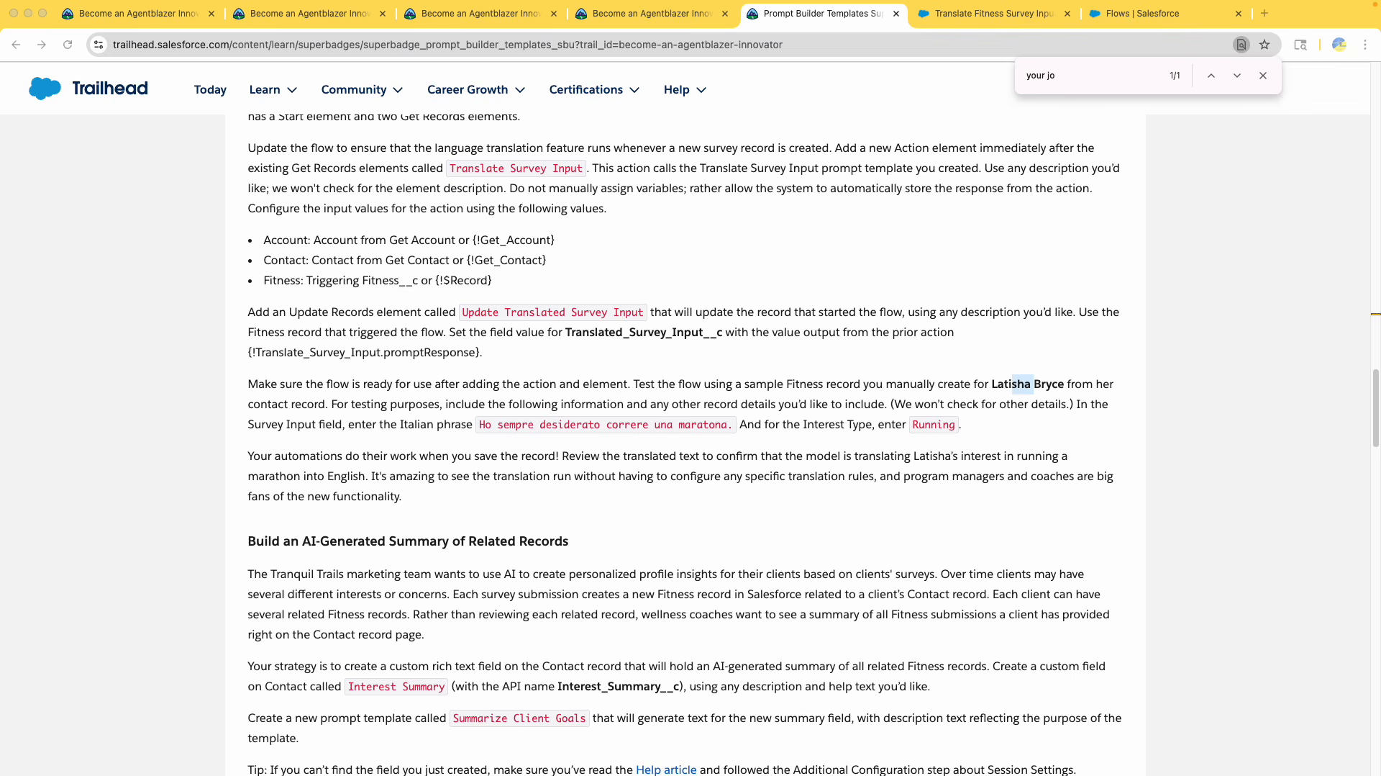
Leave Flow Builder for the Tranquil Trails app and view the All Records list of Fitness records
left_click(987, 10)
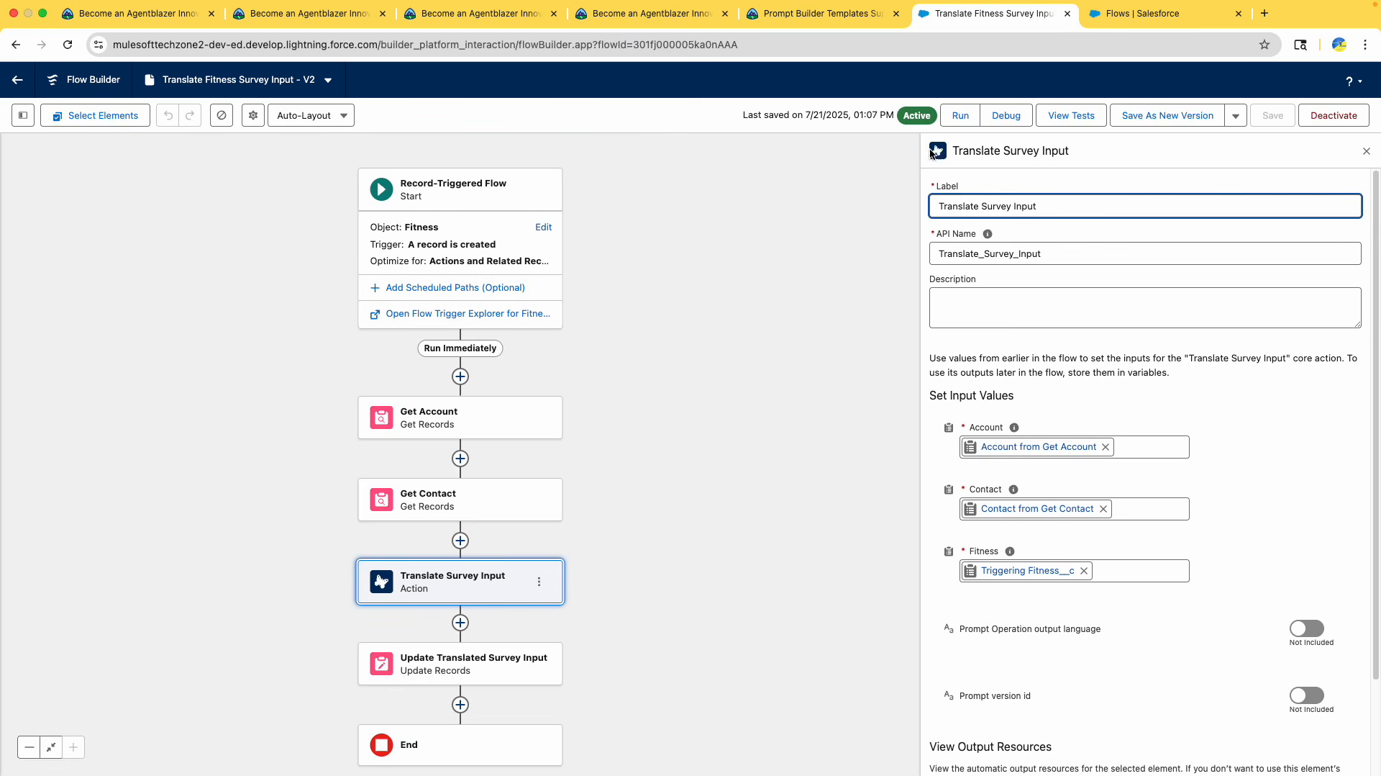
left_click(20, 82)
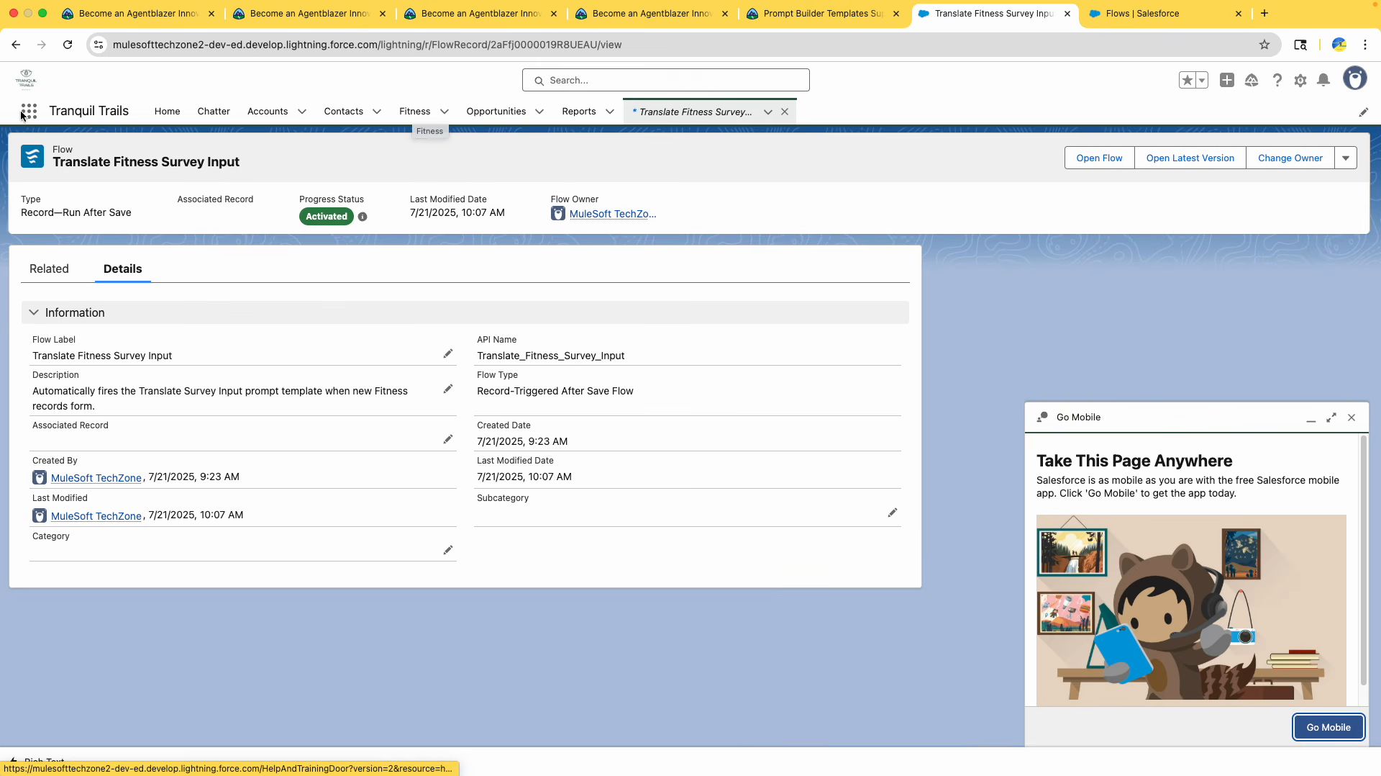
left_click_drag(49, 110, 142, 113)
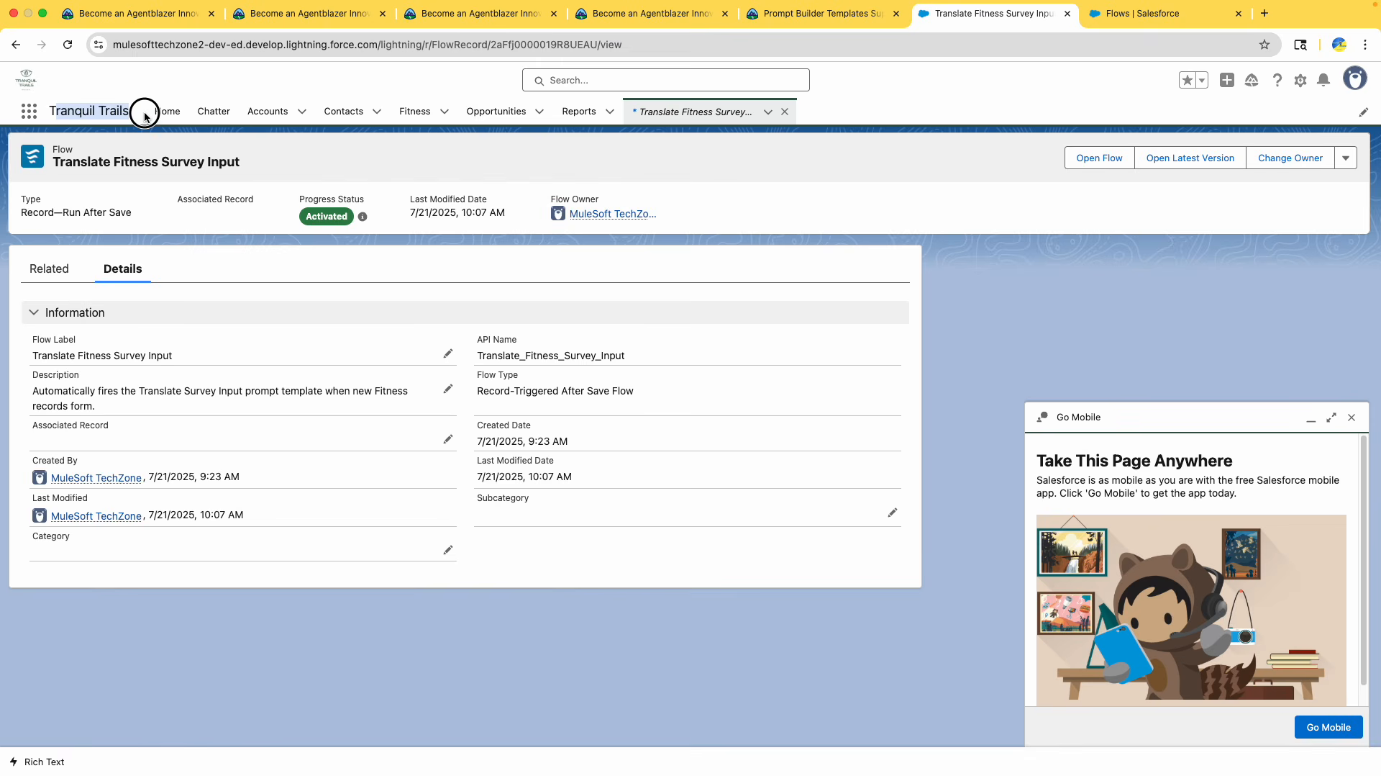
left_click(416, 111)
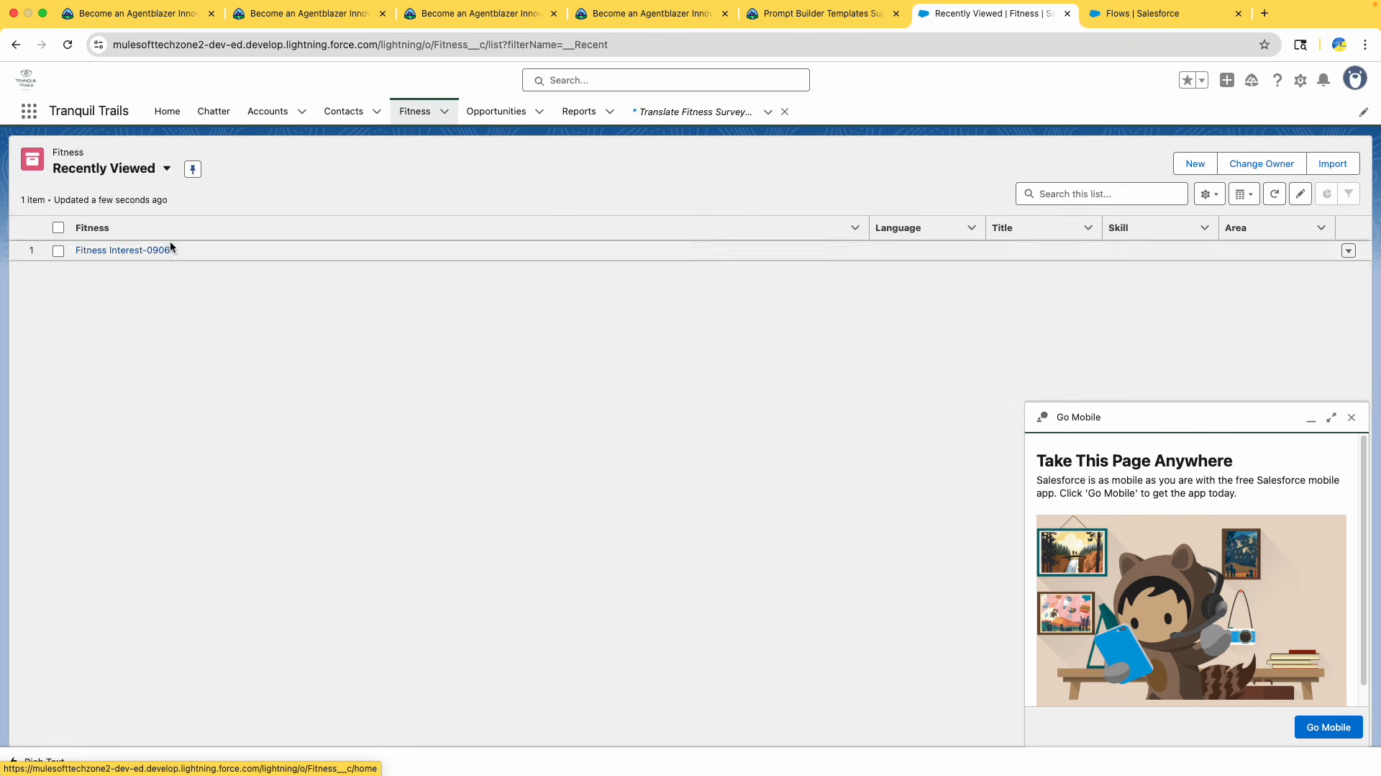
left_click(162, 169)
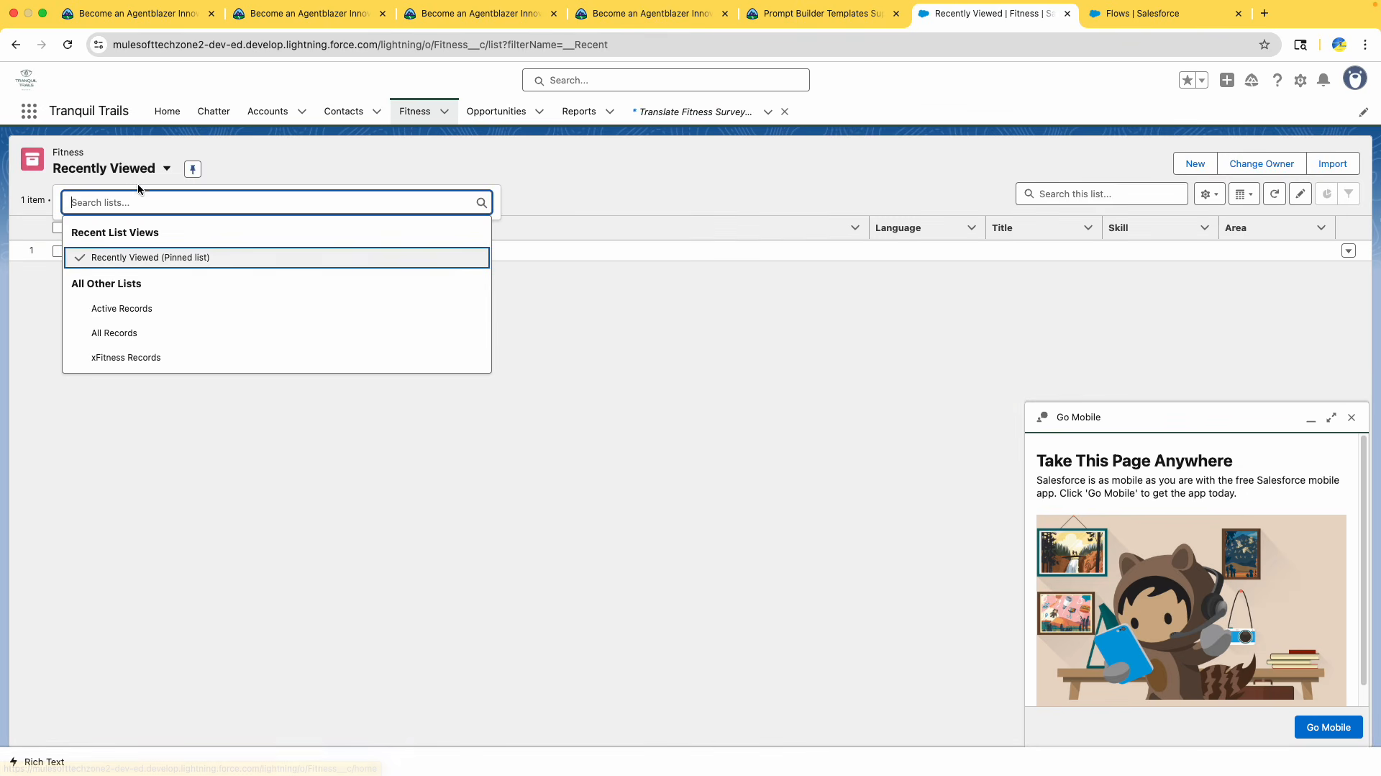
left_click(160, 334)
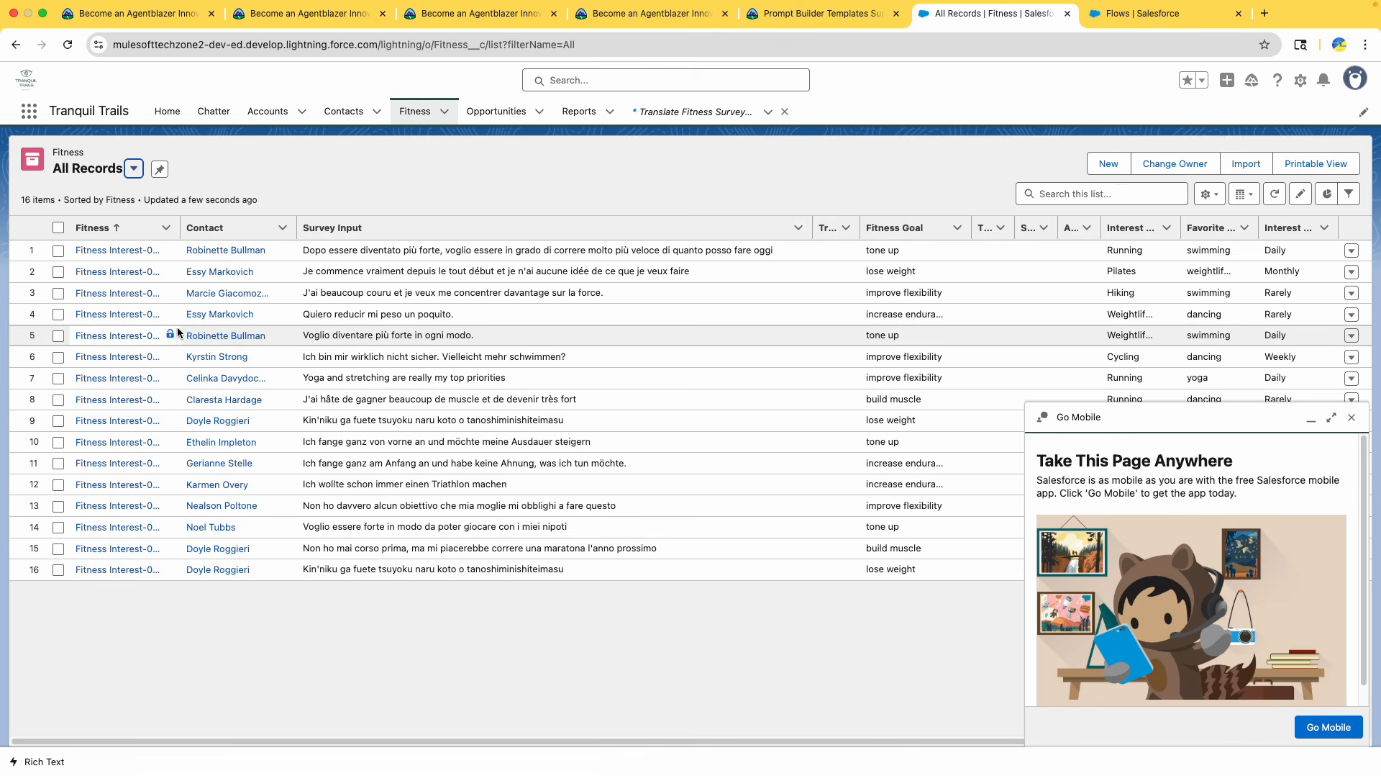
Open the contact record of the person named in the Trailhead test instructions from My Contacts
left_click(357, 116)
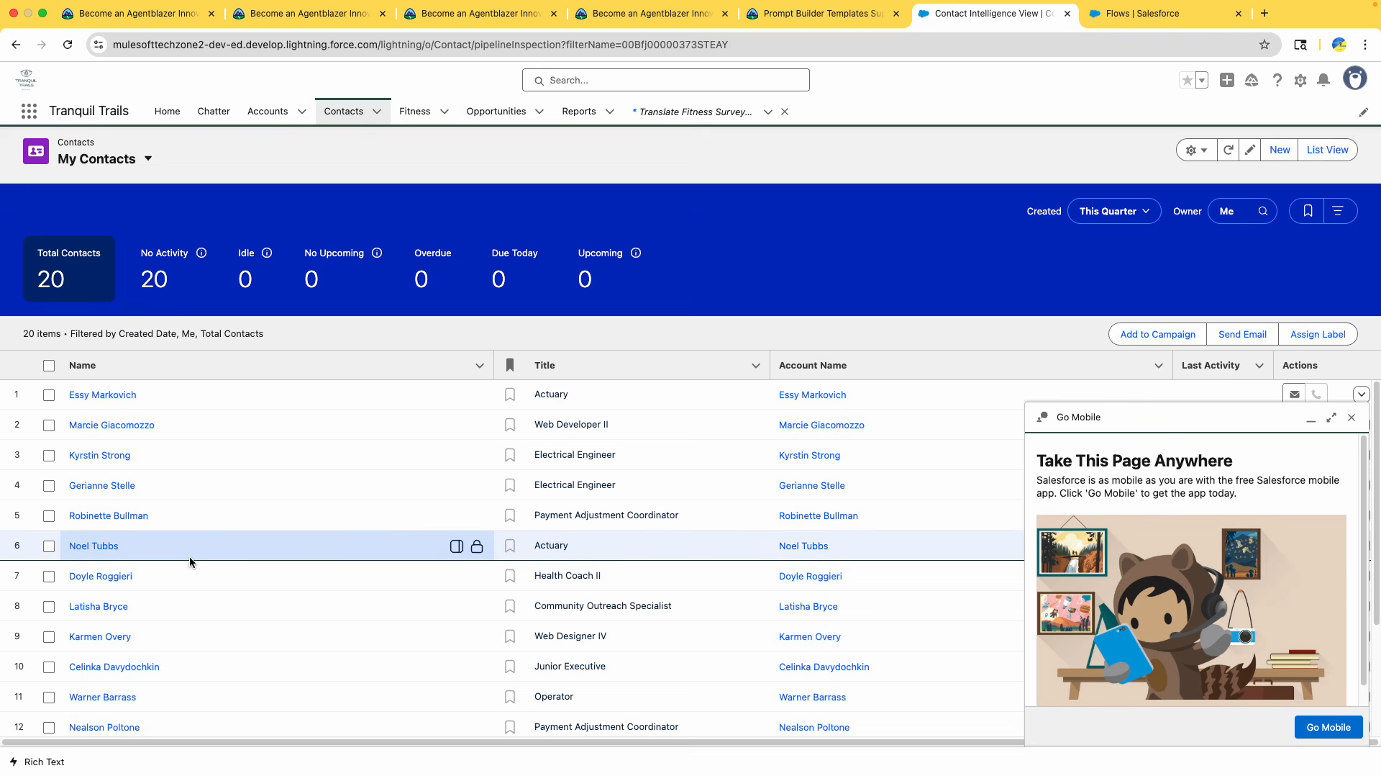
scroll(189, 558, "down", 1)
left_click(84, 586)
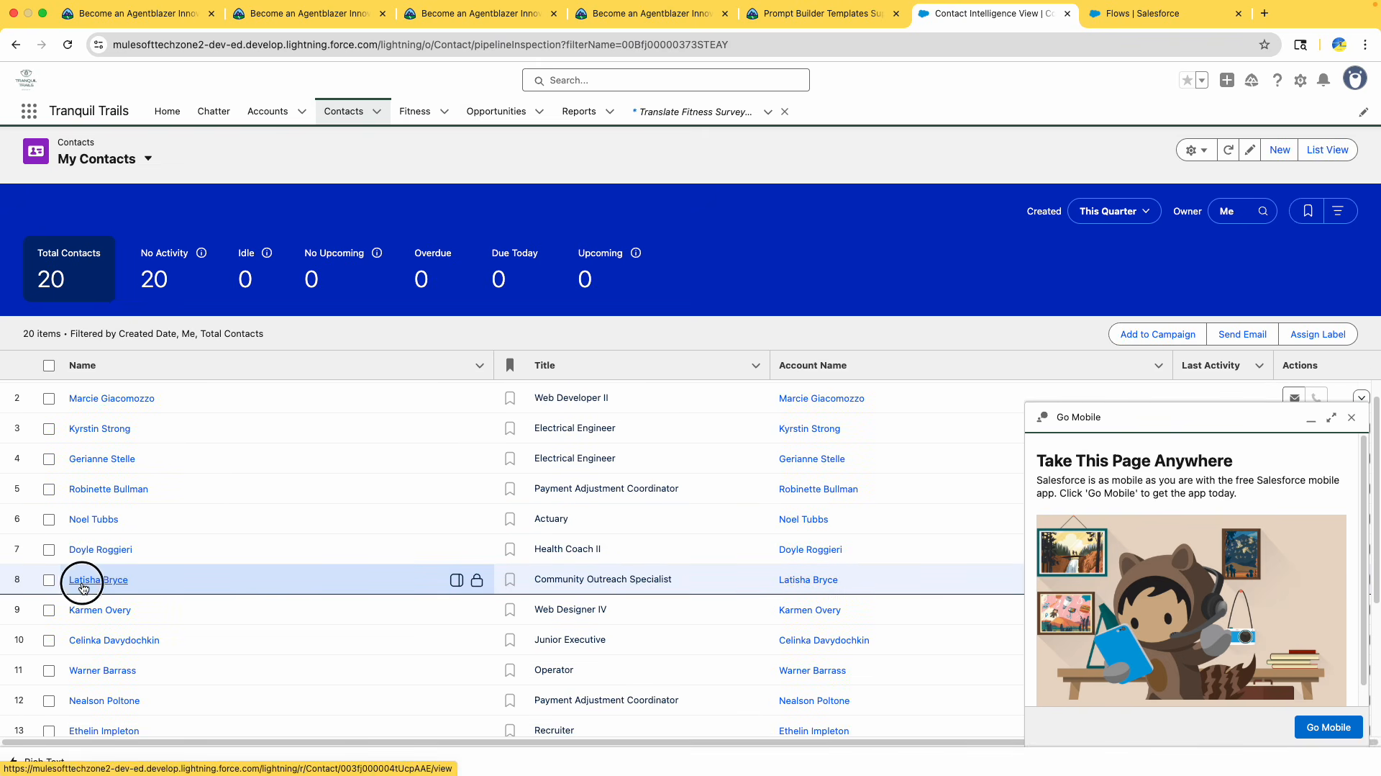
Read the Trailhead requirements for the sample Fitness record, including its contact, Italian Survey Input phrase and Interest Type
left_click(824, 16)
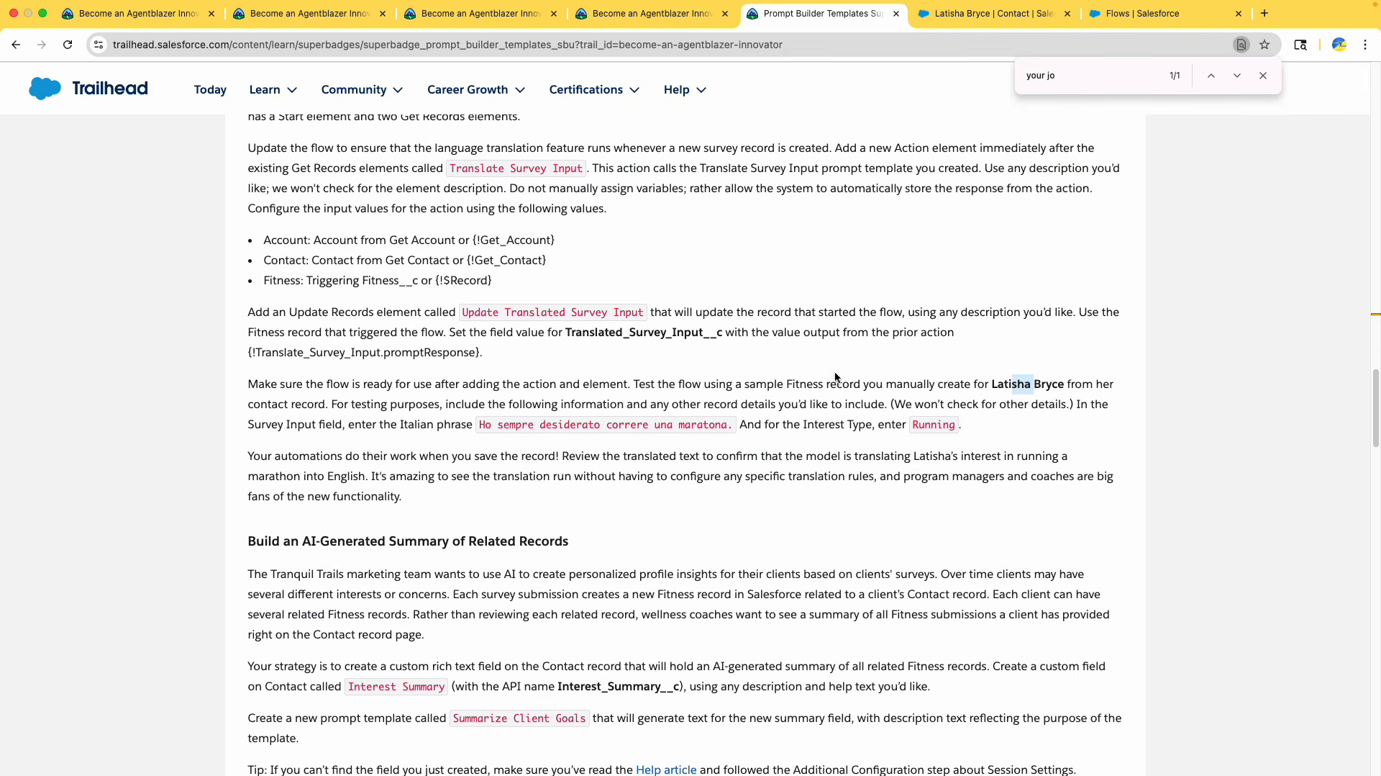
left_click_drag(992, 382, 1067, 382)
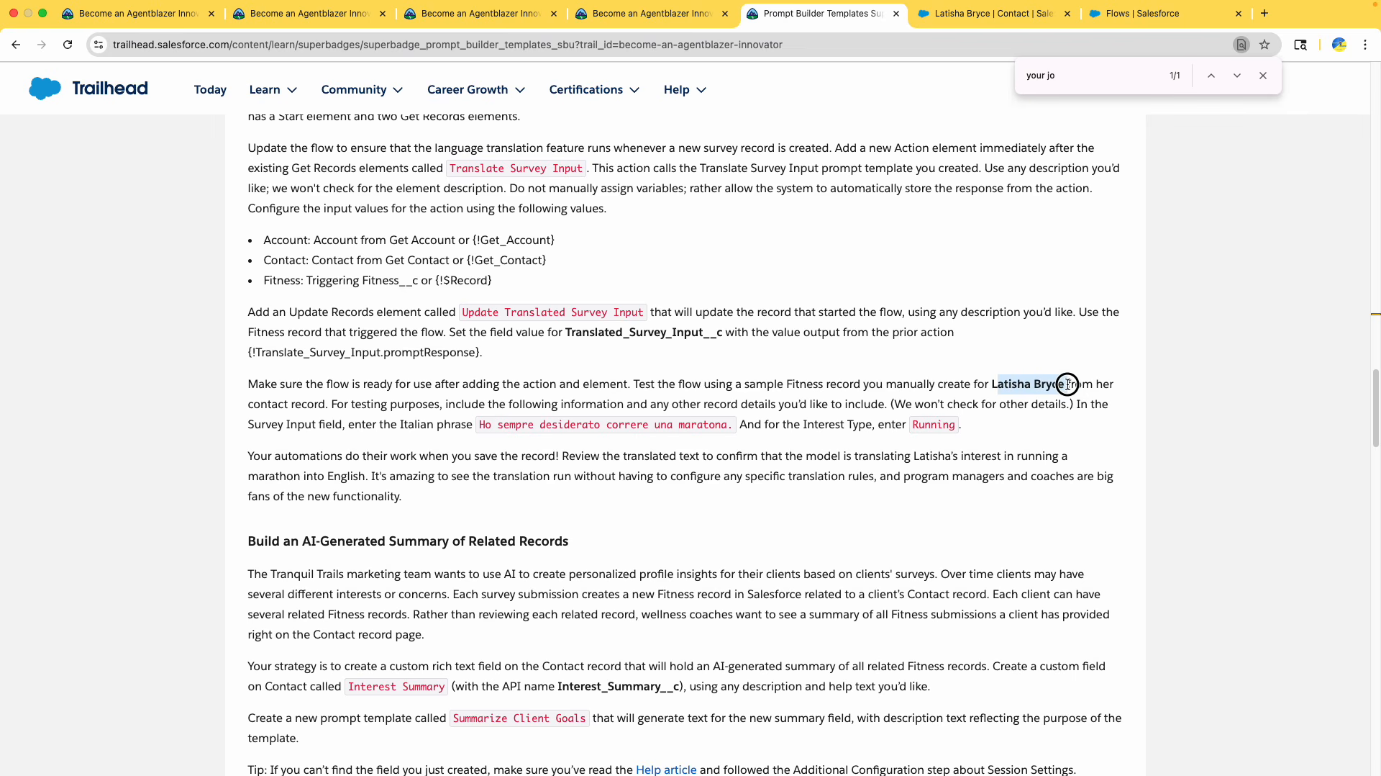
scroll(427, 407, "down", 2)
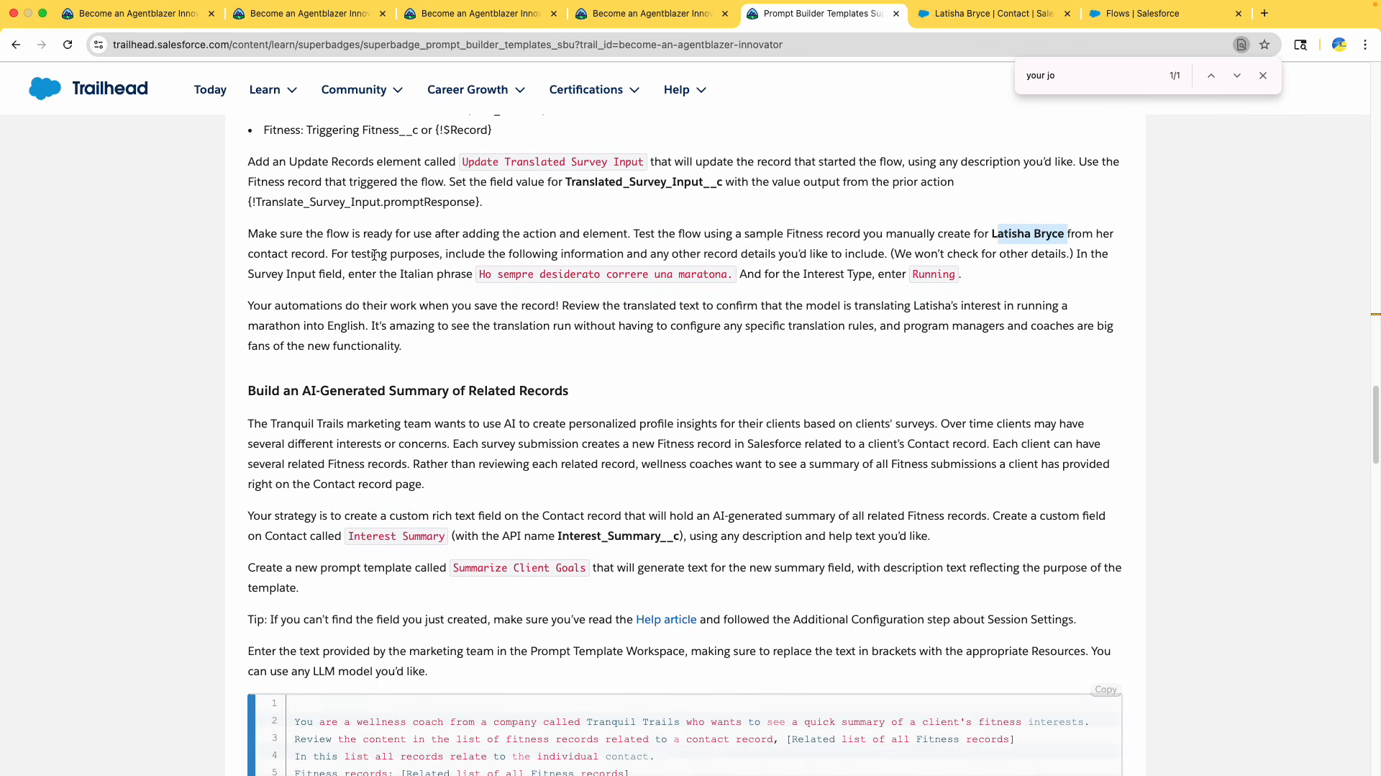
left_click(379, 255)
left_click_drag(519, 253, 679, 253)
left_click(723, 257)
left_click_drag(766, 253, 1055, 253)
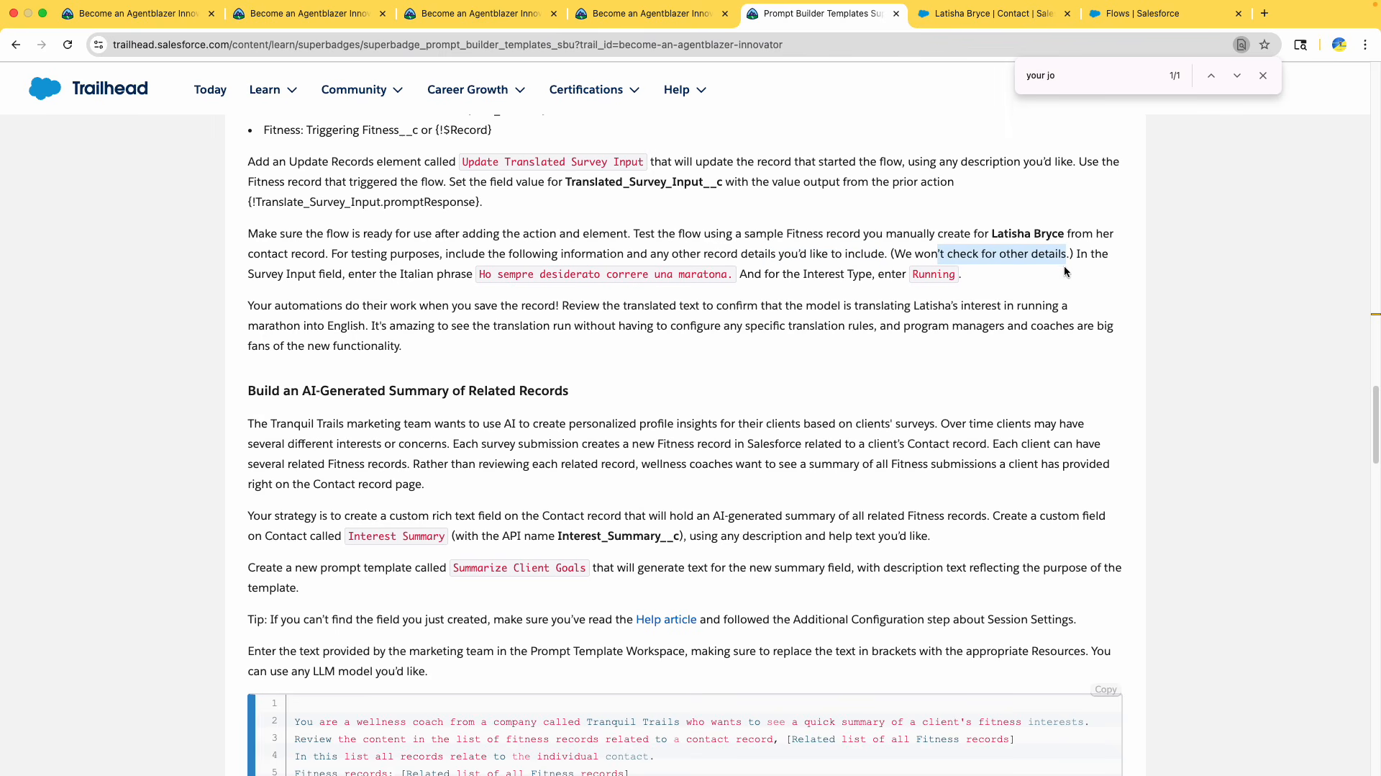
left_click_drag(287, 274, 348, 274)
left_click(369, 279)
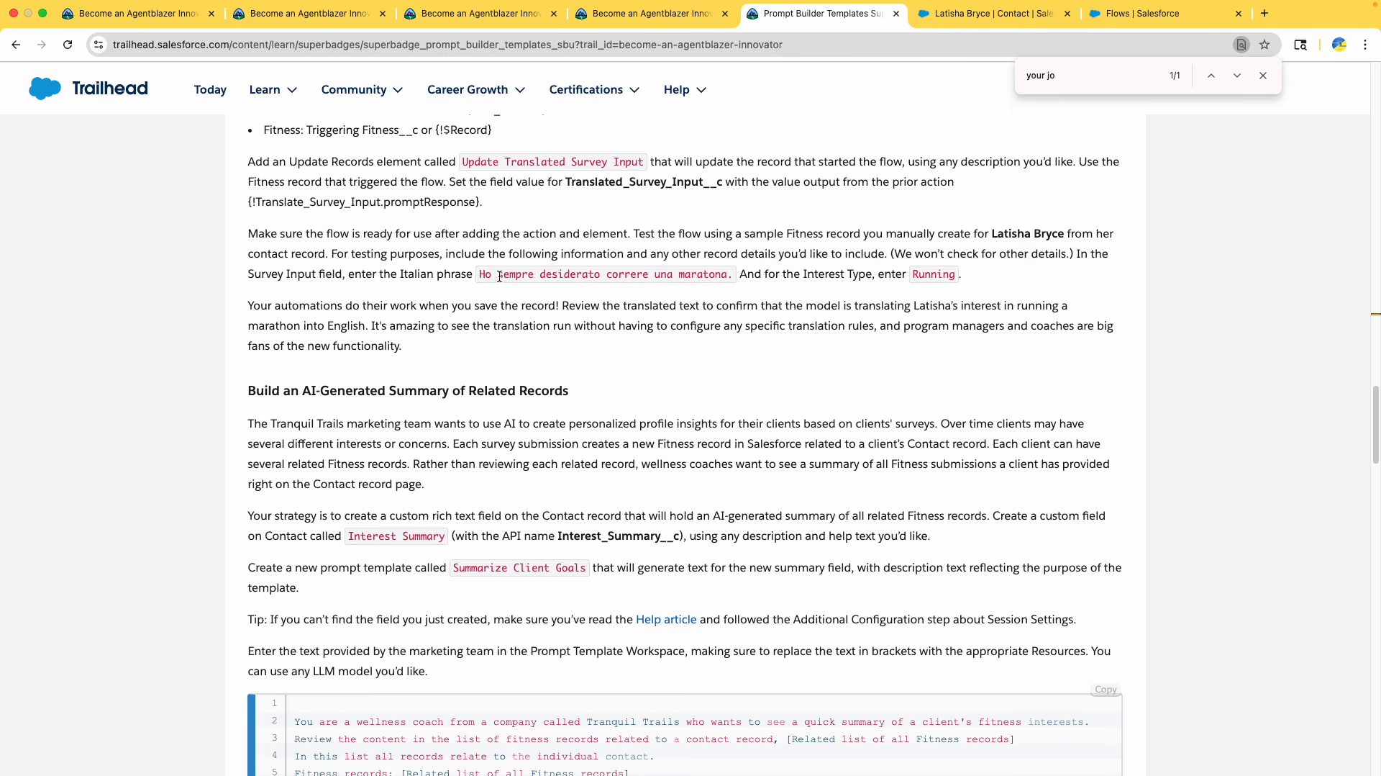
left_click_drag(485, 276, 732, 275)
scroll(723, 277, "up", 1)
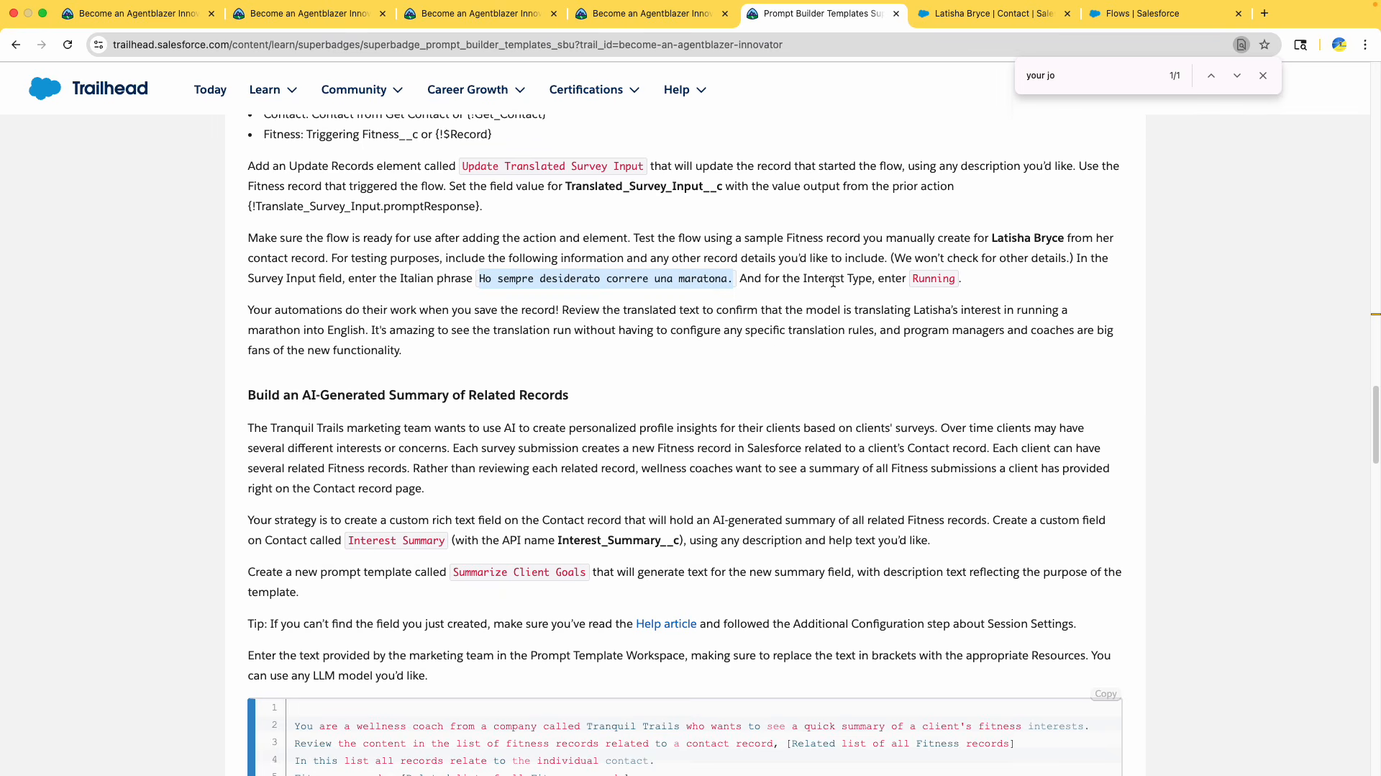
left_click_drag(833, 281, 955, 279)
Dismiss the Go Mobile prompt on the contact record and start a new Fitness record from its Fitness related list
left_click(964, 13)
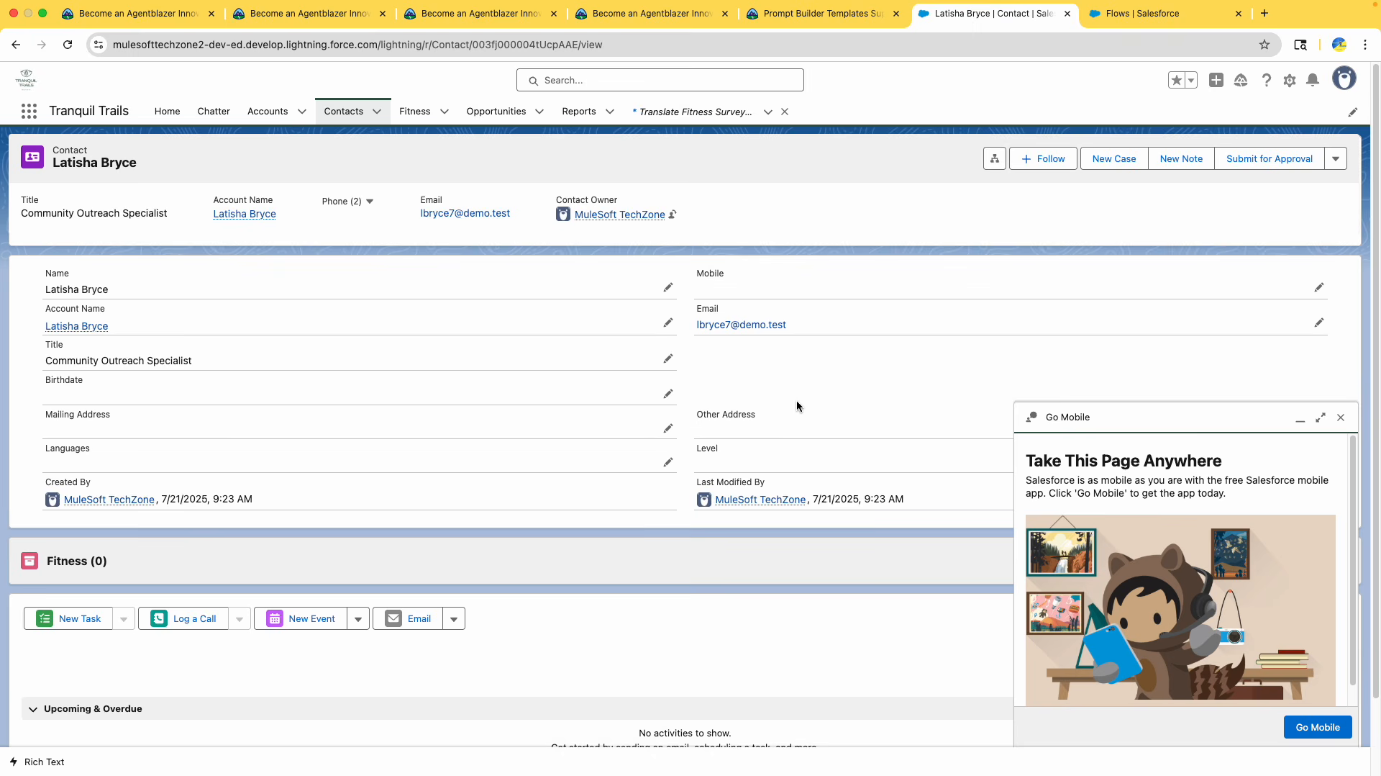
left_click(1341, 417)
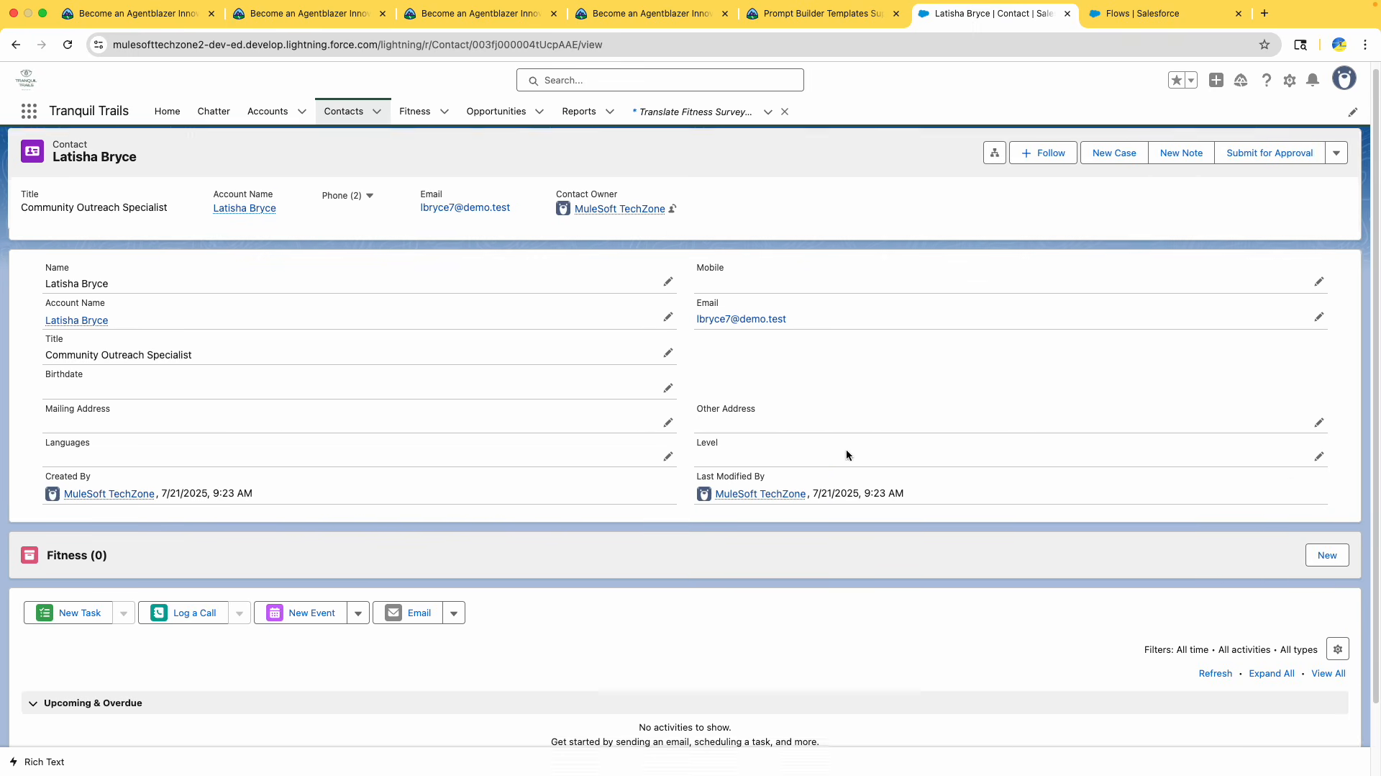
scroll(576, 482, "down", 2)
left_click_drag(123, 483, 47, 479)
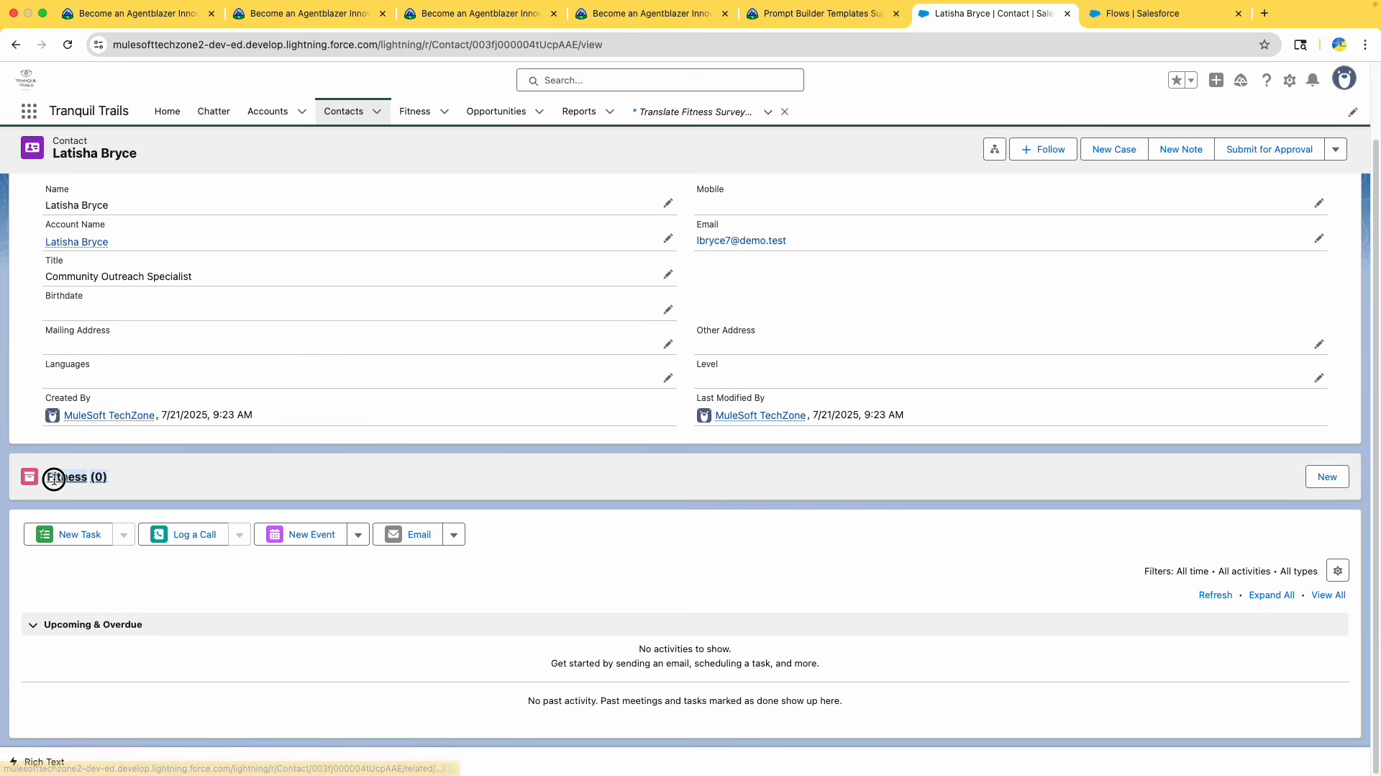
left_click(1324, 477)
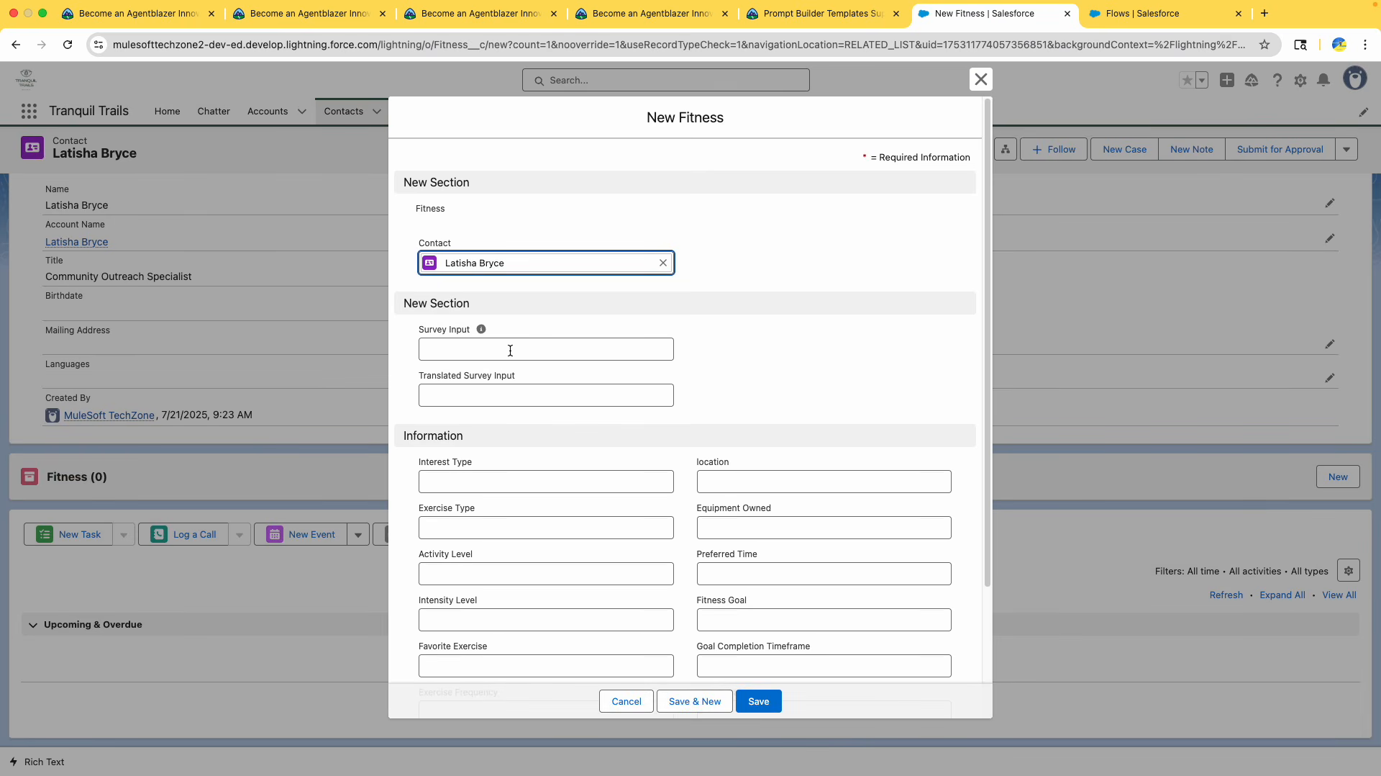
Enter "Ho sempre desiderato correre una maratona." as the new Fitness record's Survey Input
key("super+Tab")
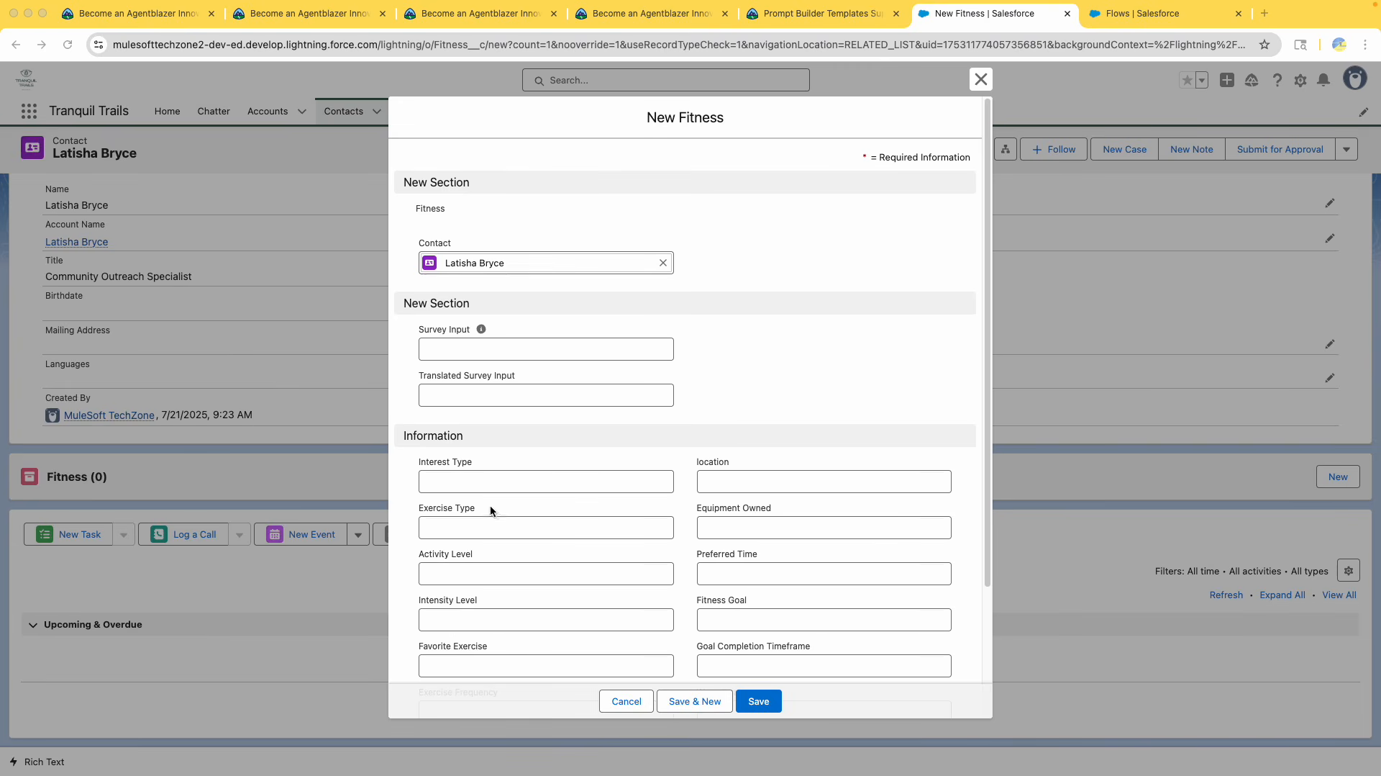
key("super+Tab")
left_click(478, 349)
type("Ho sempre desiderato correre una maratona.")
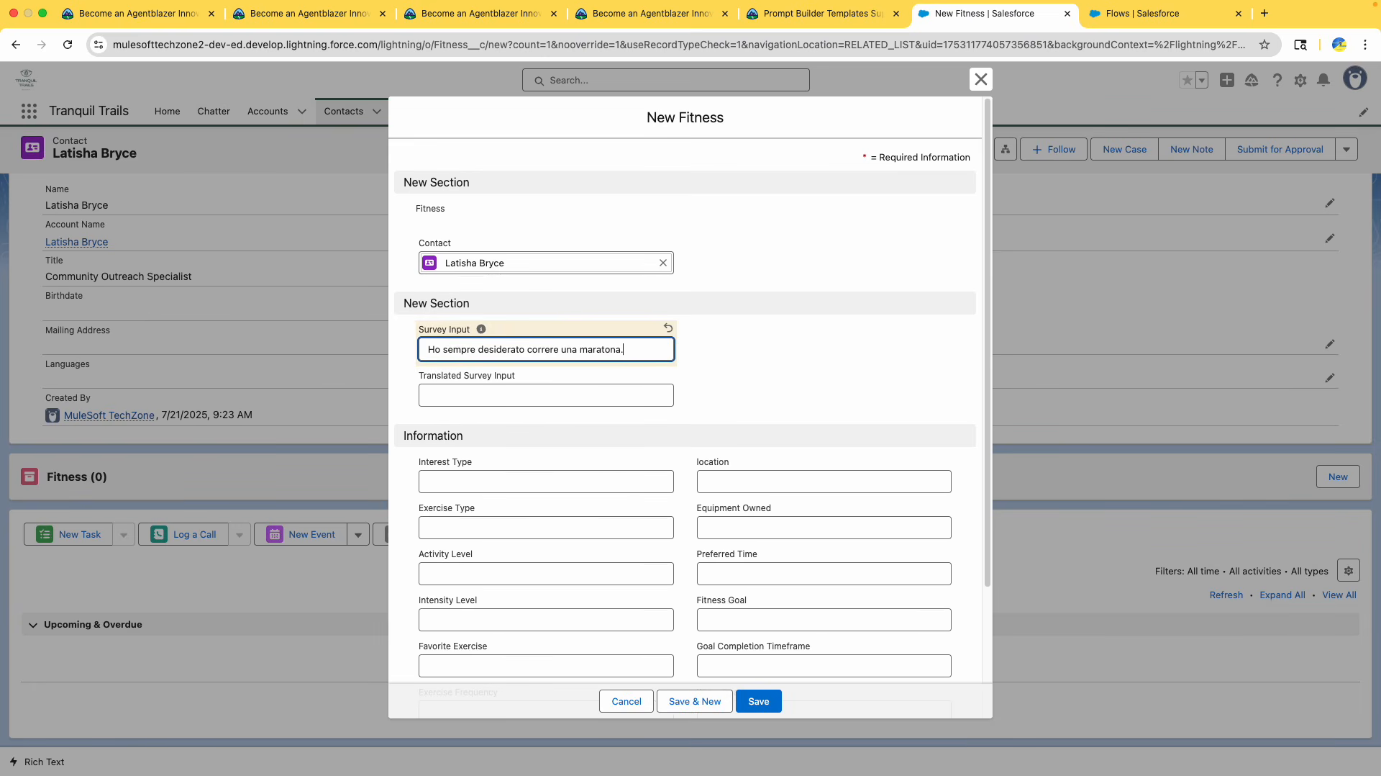
key("super+Tab")
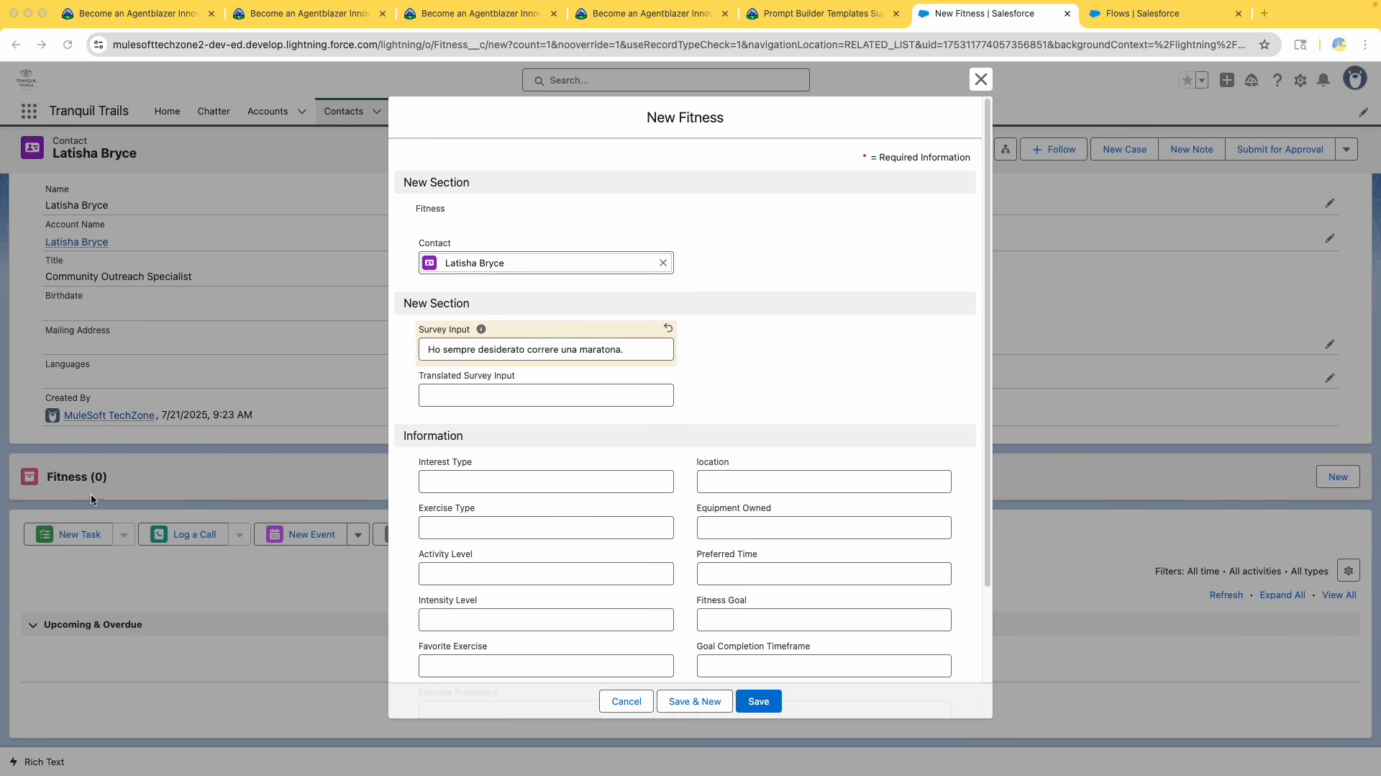
Set the new Fitness record's Interest Type to "Running" and try to save the record
key("super+Tab")
left_click(499, 477)
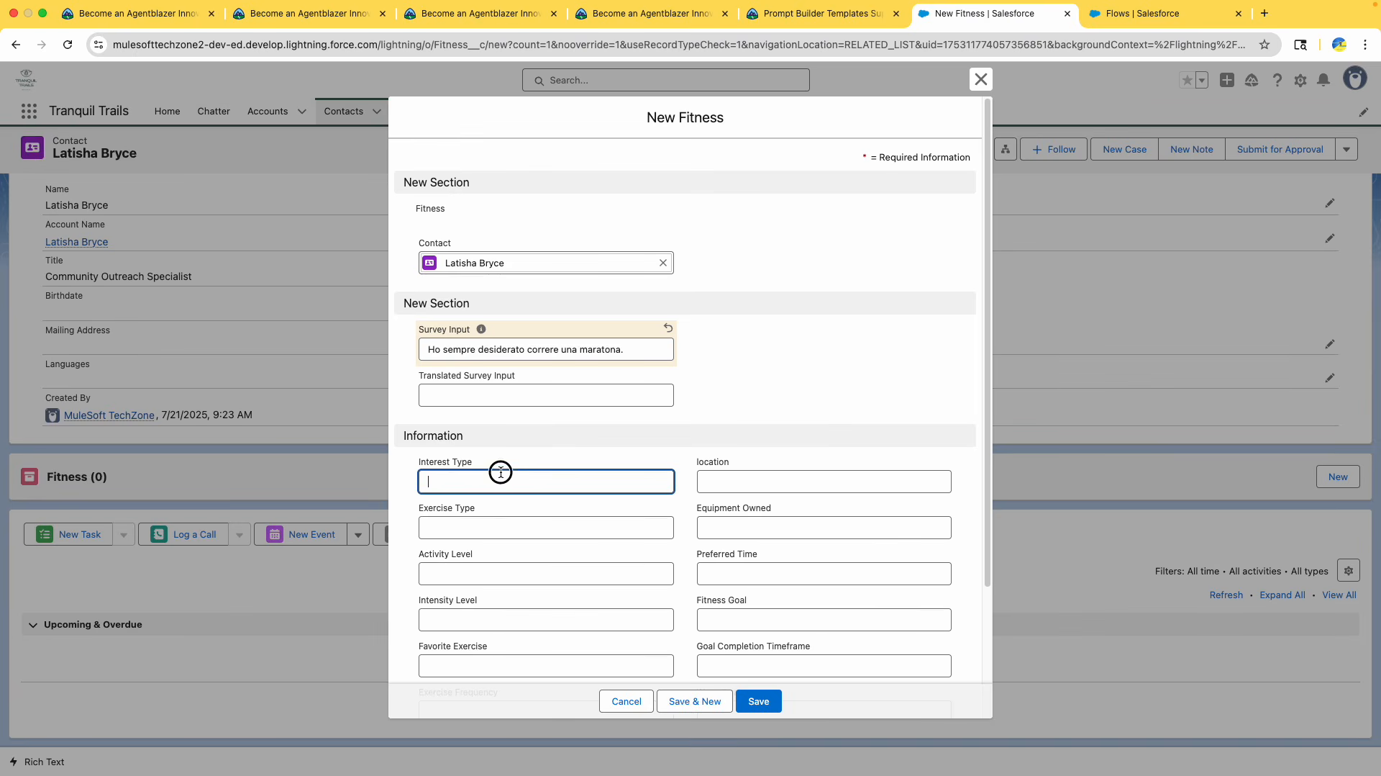
left_click(835, 17)
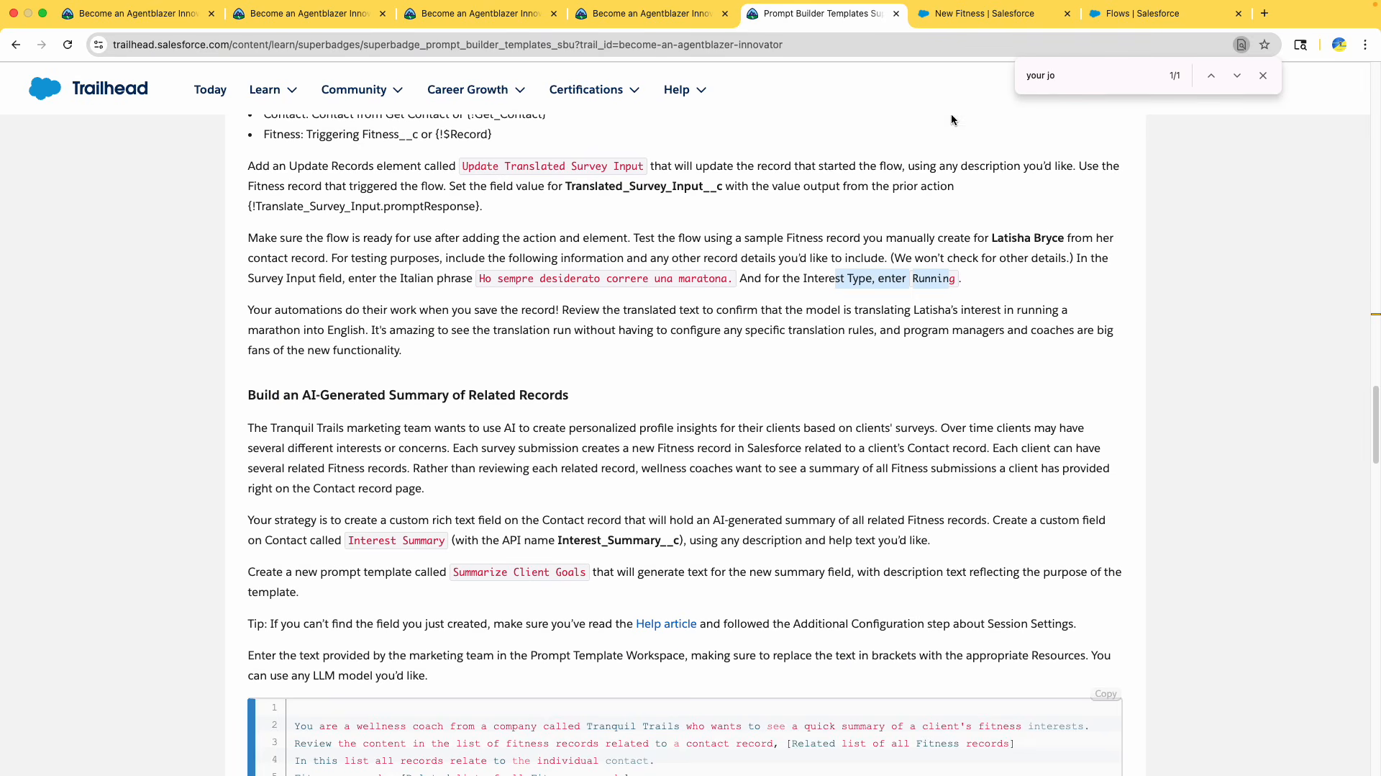
left_click(924, 25)
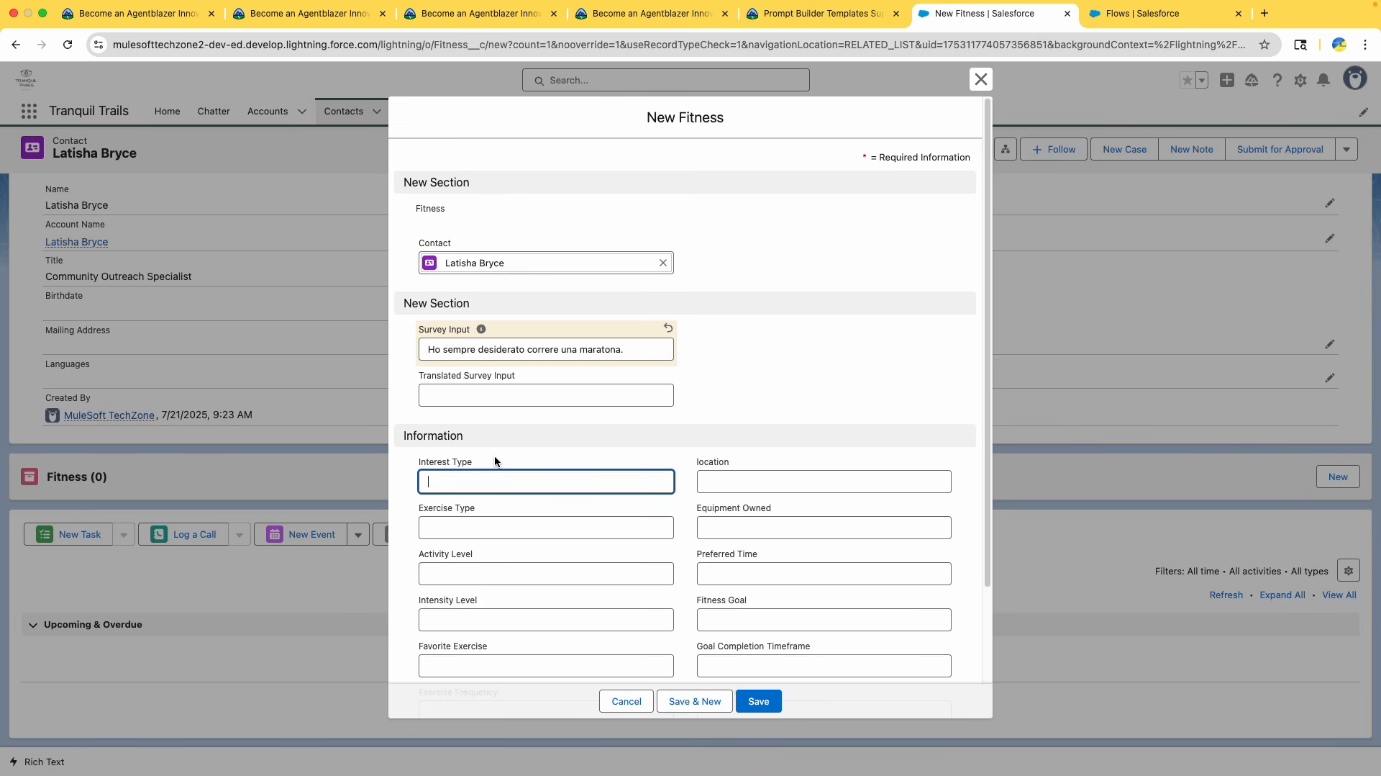
type("Running")
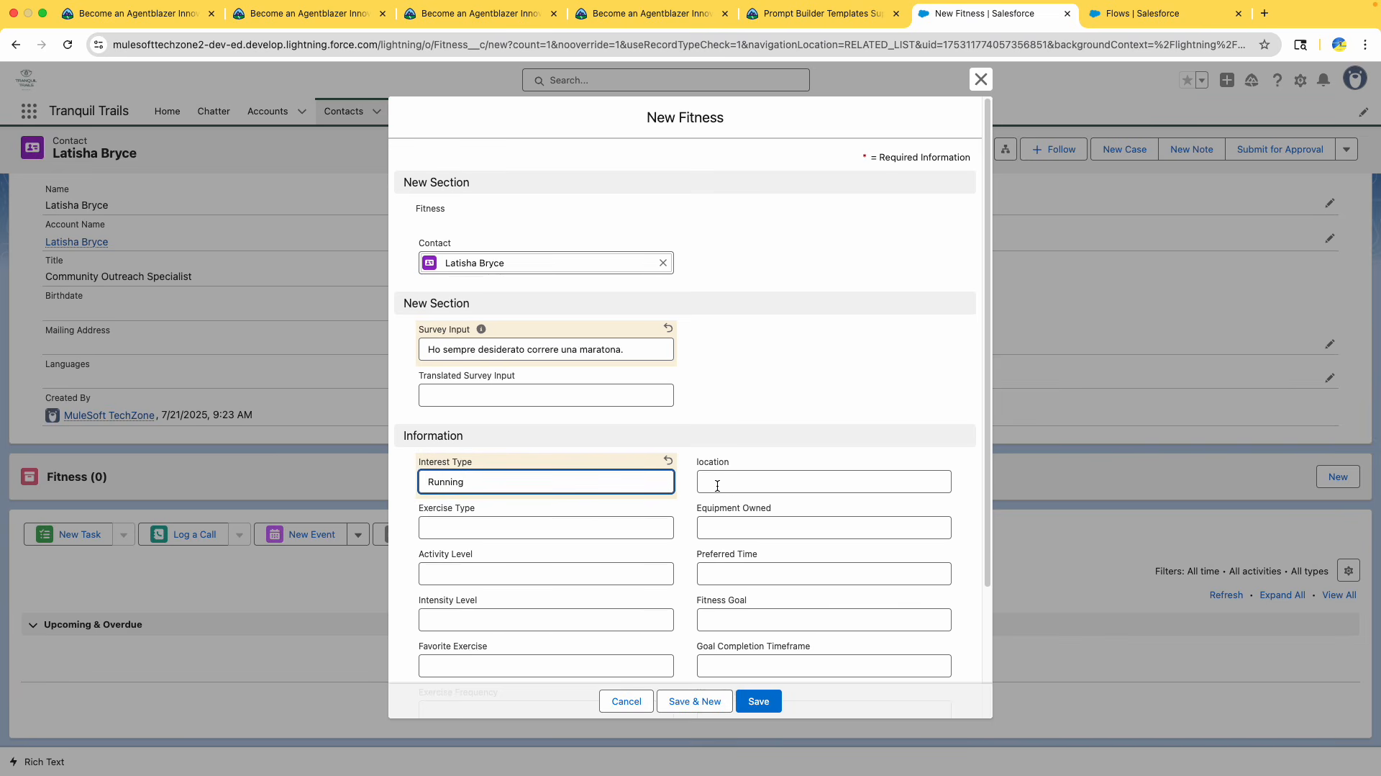
scroll(717, 486, "down", 3)
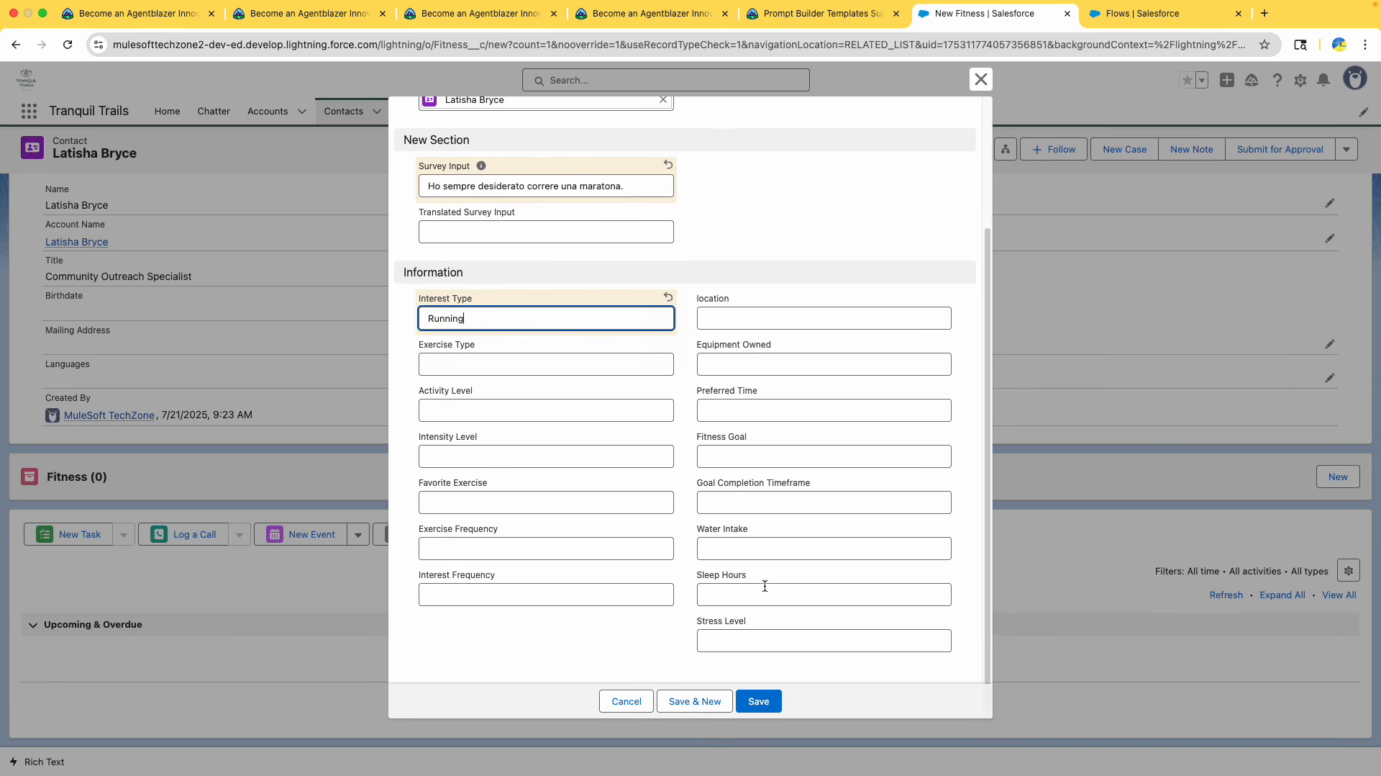
left_click(758, 701)
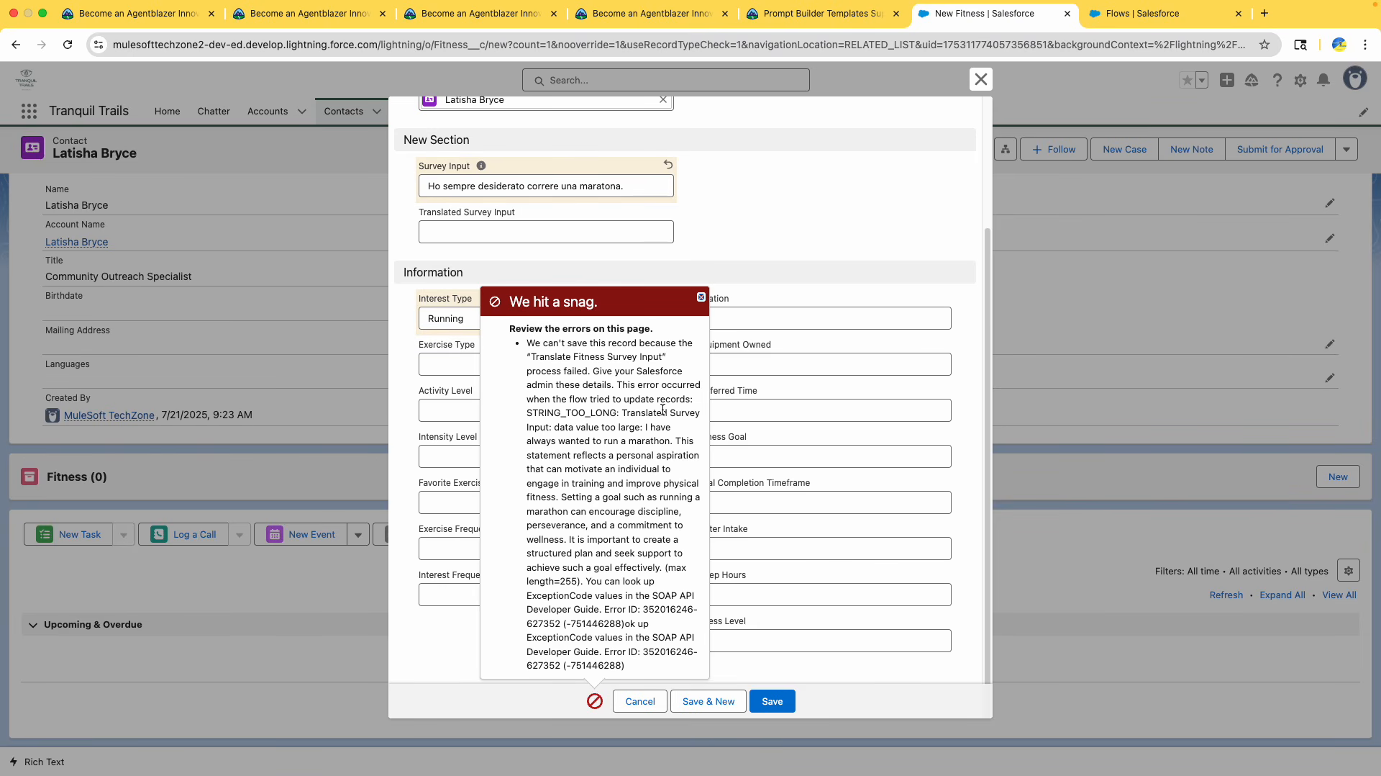
double_click(568, 582)
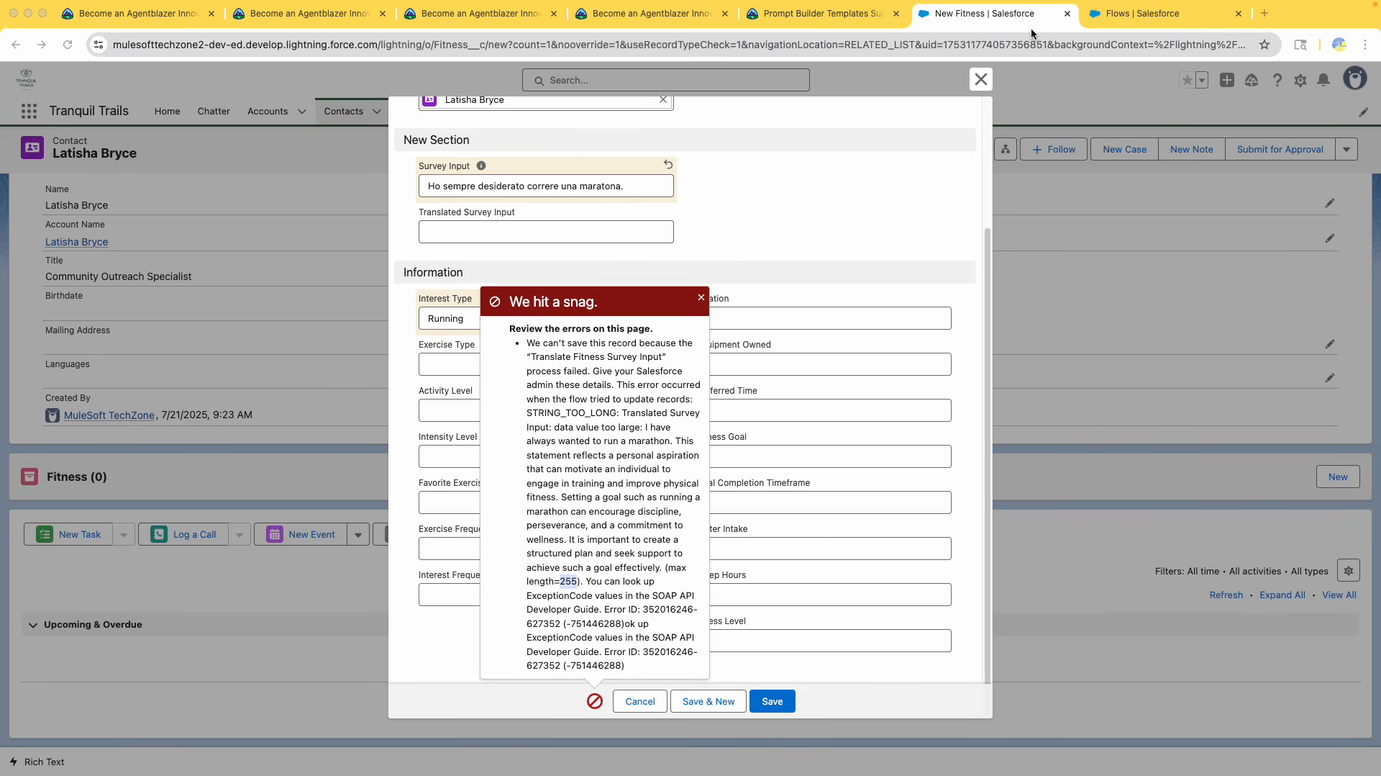
Find Prompt Builder in Setup and open the Translate Survey Input prompt template
left_click(1114, 14)
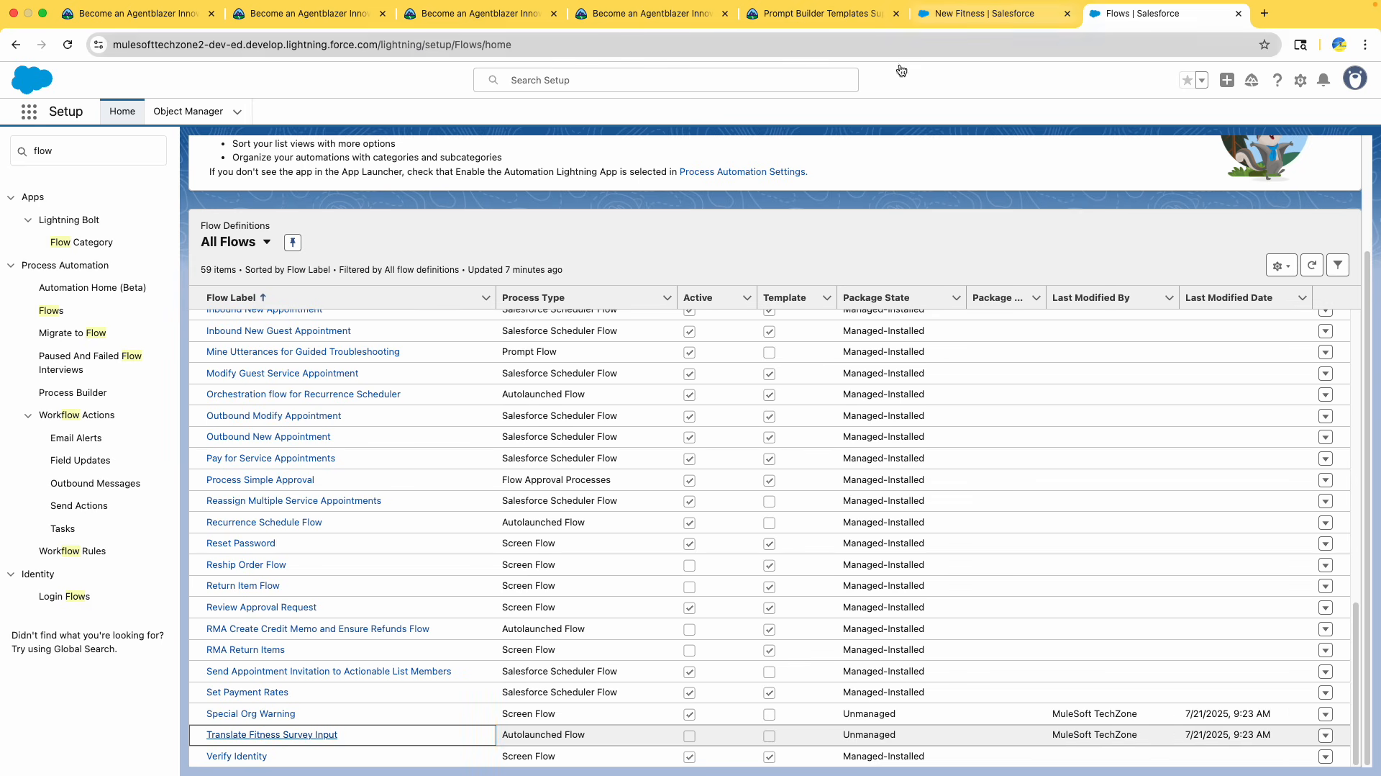
double_click(50, 152)
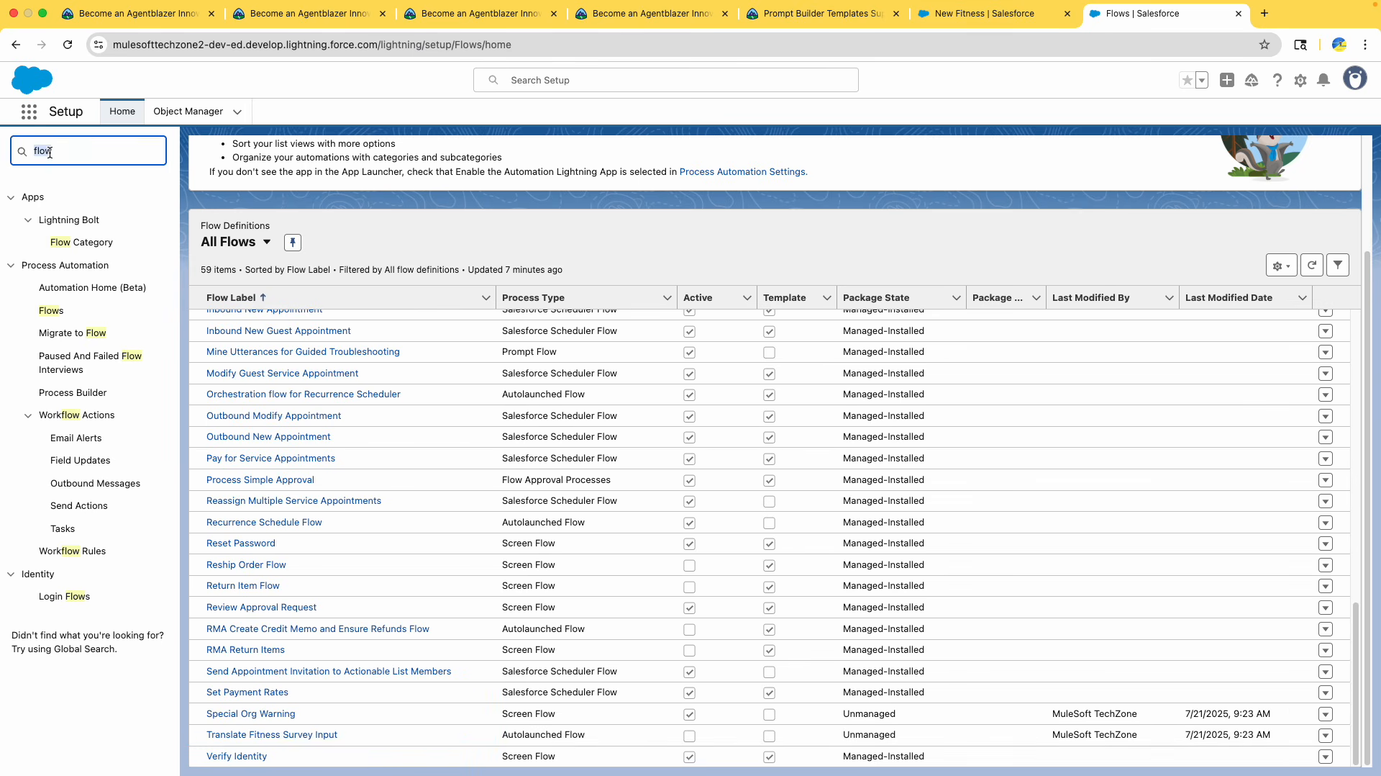
type("promp")
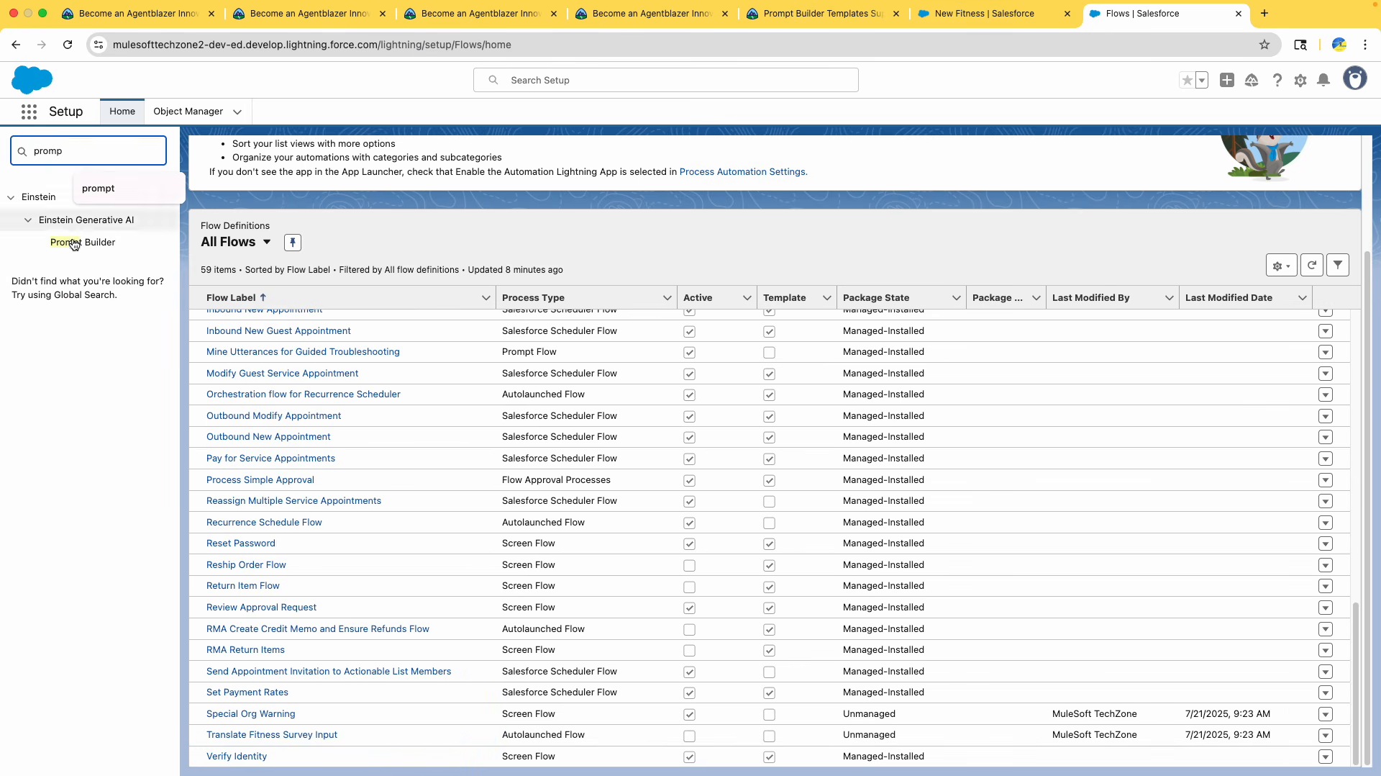
left_click(74, 243)
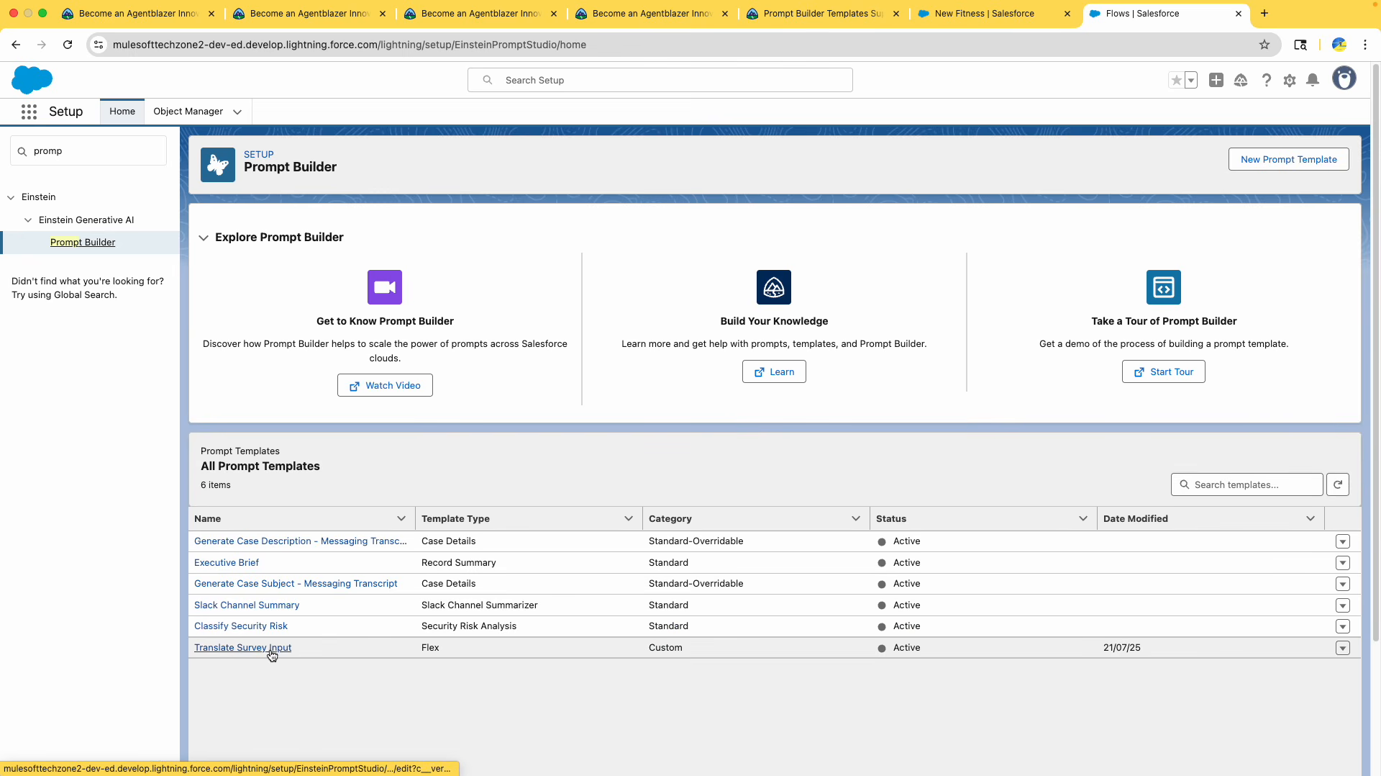
left_click(271, 649)
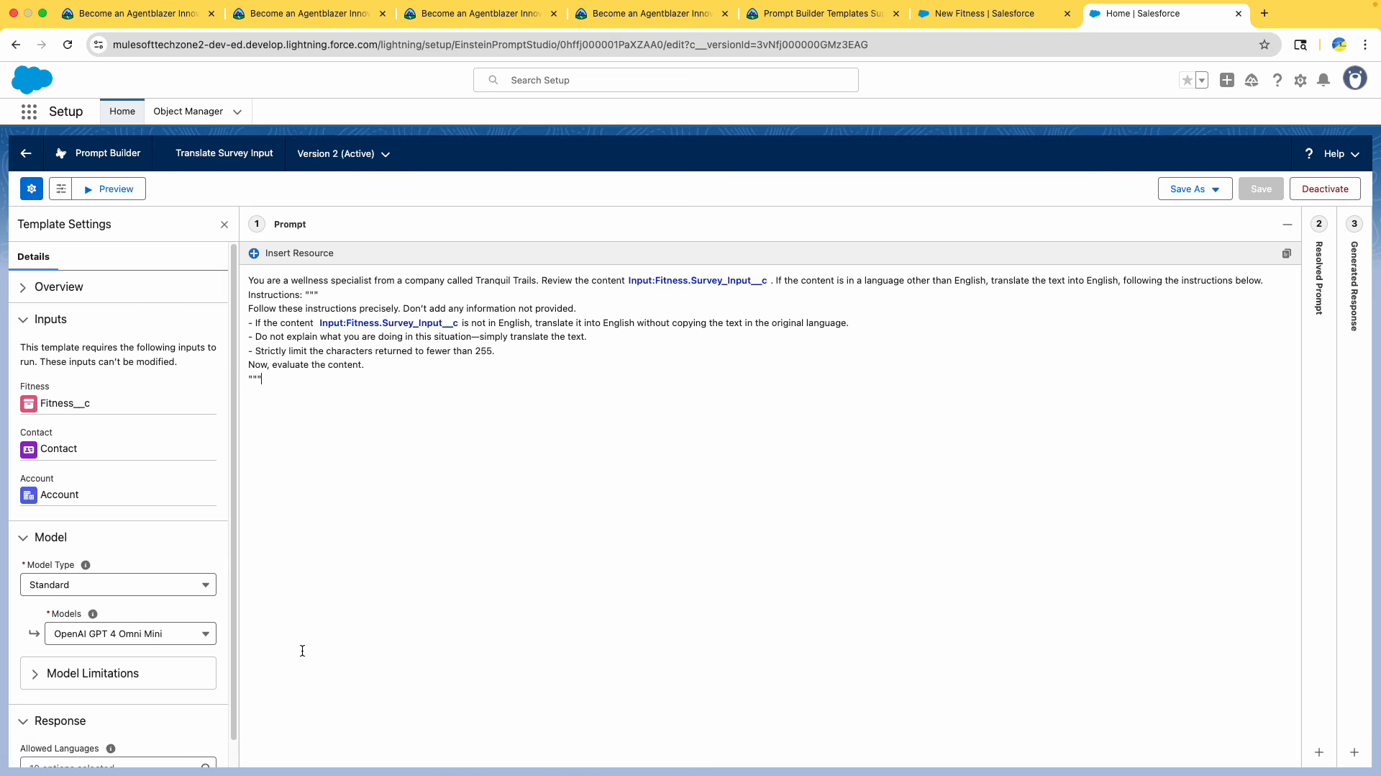
Change the Translate Survey Input template's standard model to (Rerouted) OpenAI GPT 4 Turbo
left_click(117, 633)
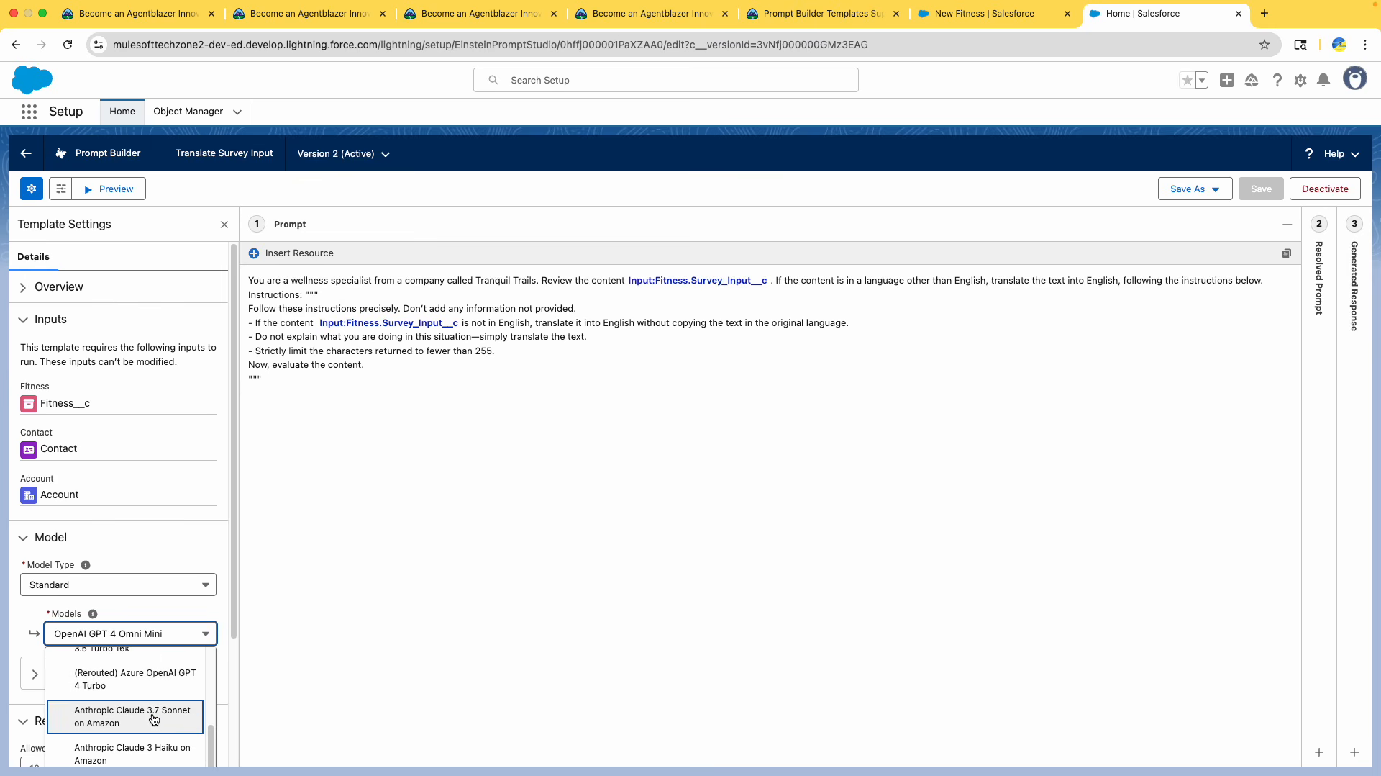
scroll(154, 718, "up", 5)
scroll(153, 718, "down", 3)
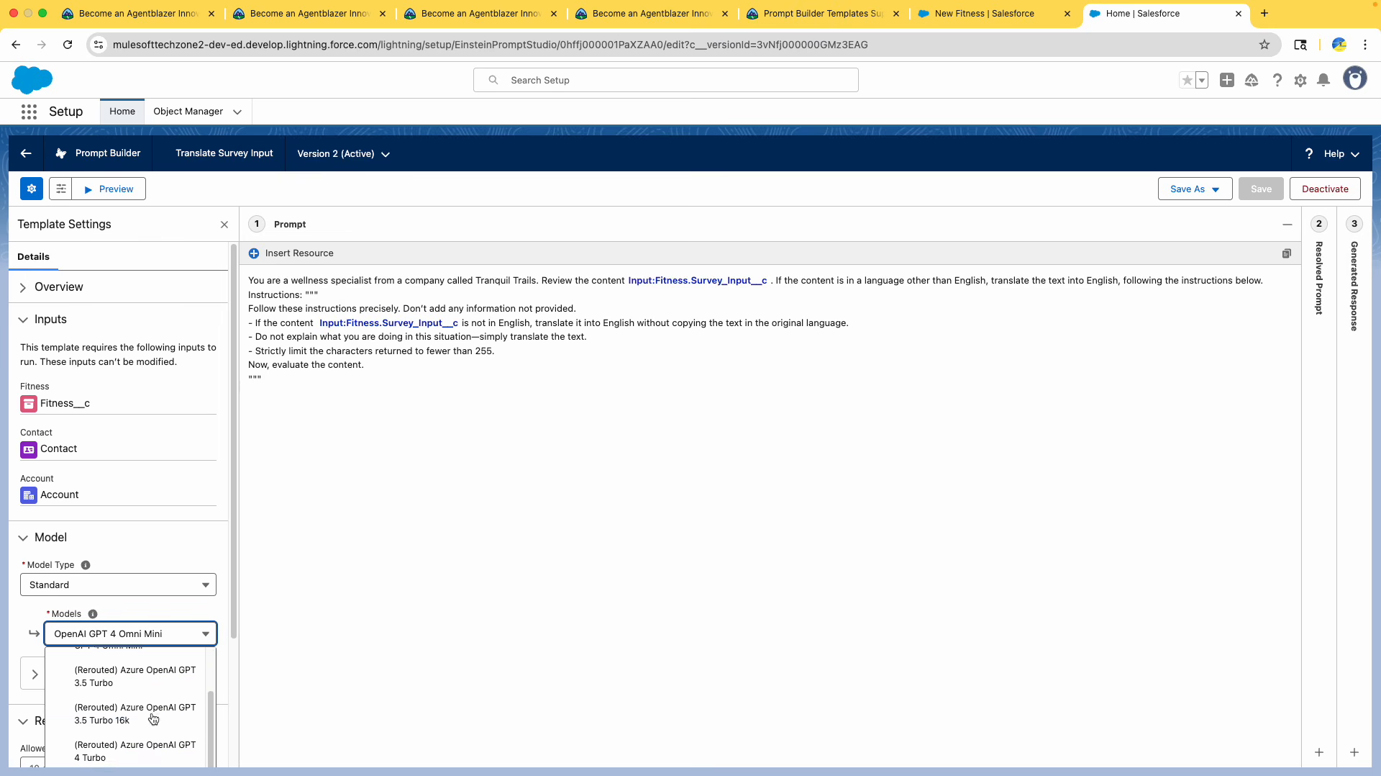
scroll(153, 718, "down", 5)
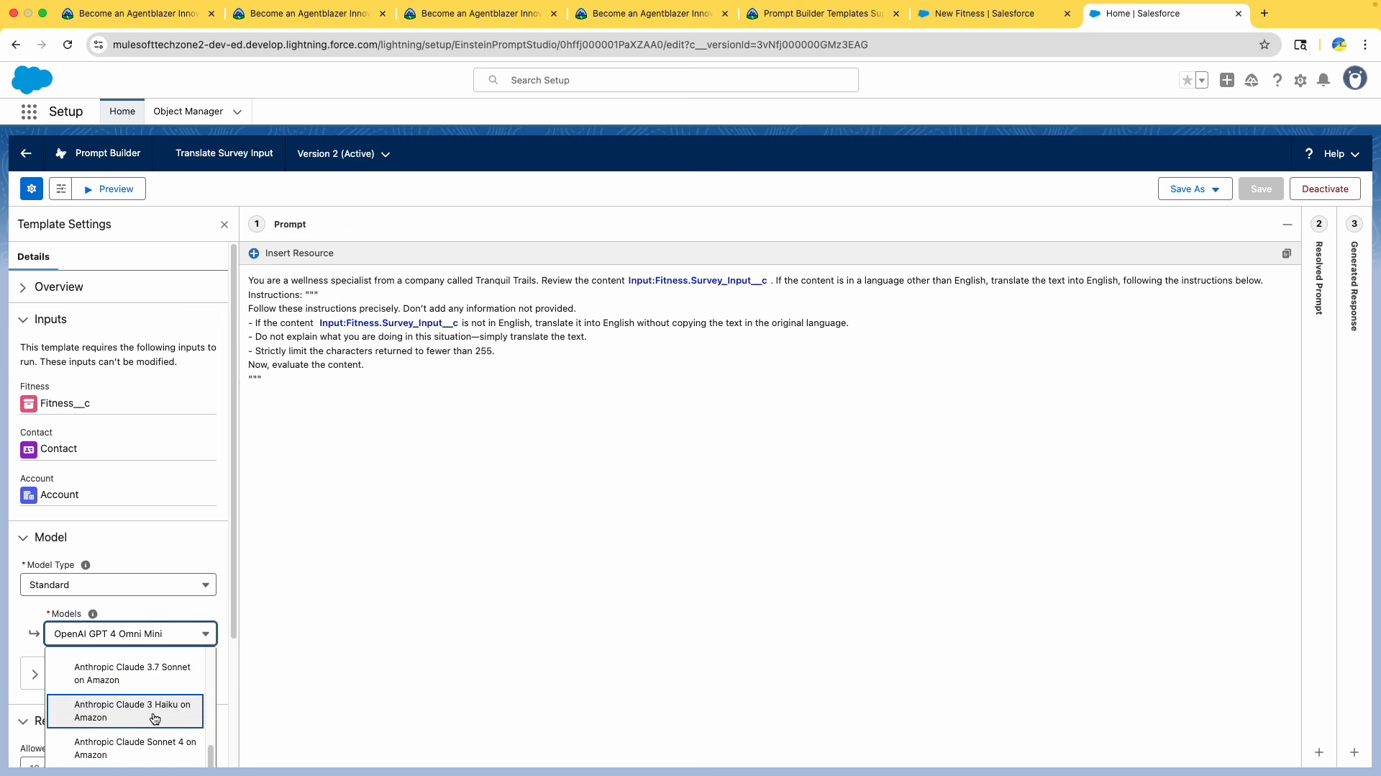
scroll(140, 630, "down", 1)
left_click(136, 629)
left_click(137, 628)
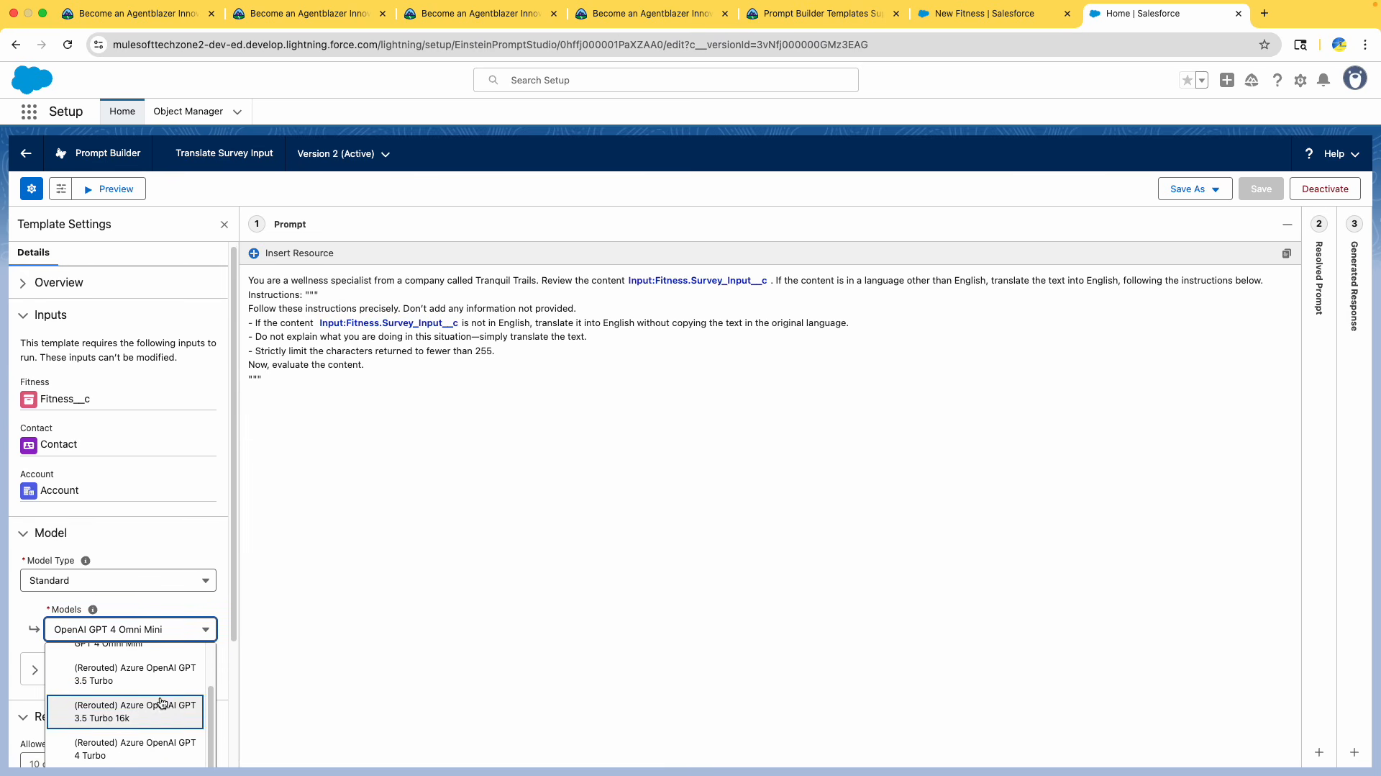
scroll(155, 705, "up", 3)
scroll(162, 703, "down", 5)
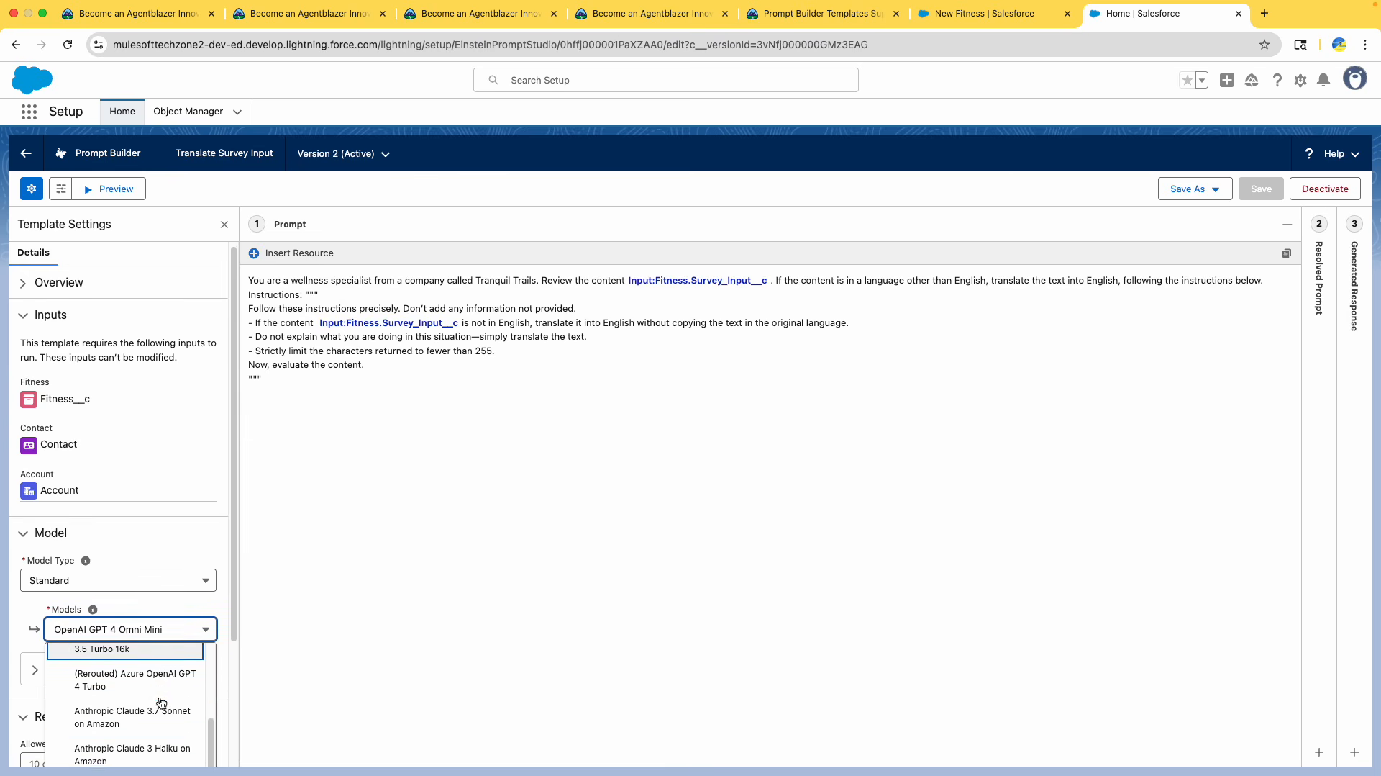
scroll(159, 701, "up", 3)
scroll(160, 702, "down", 3)
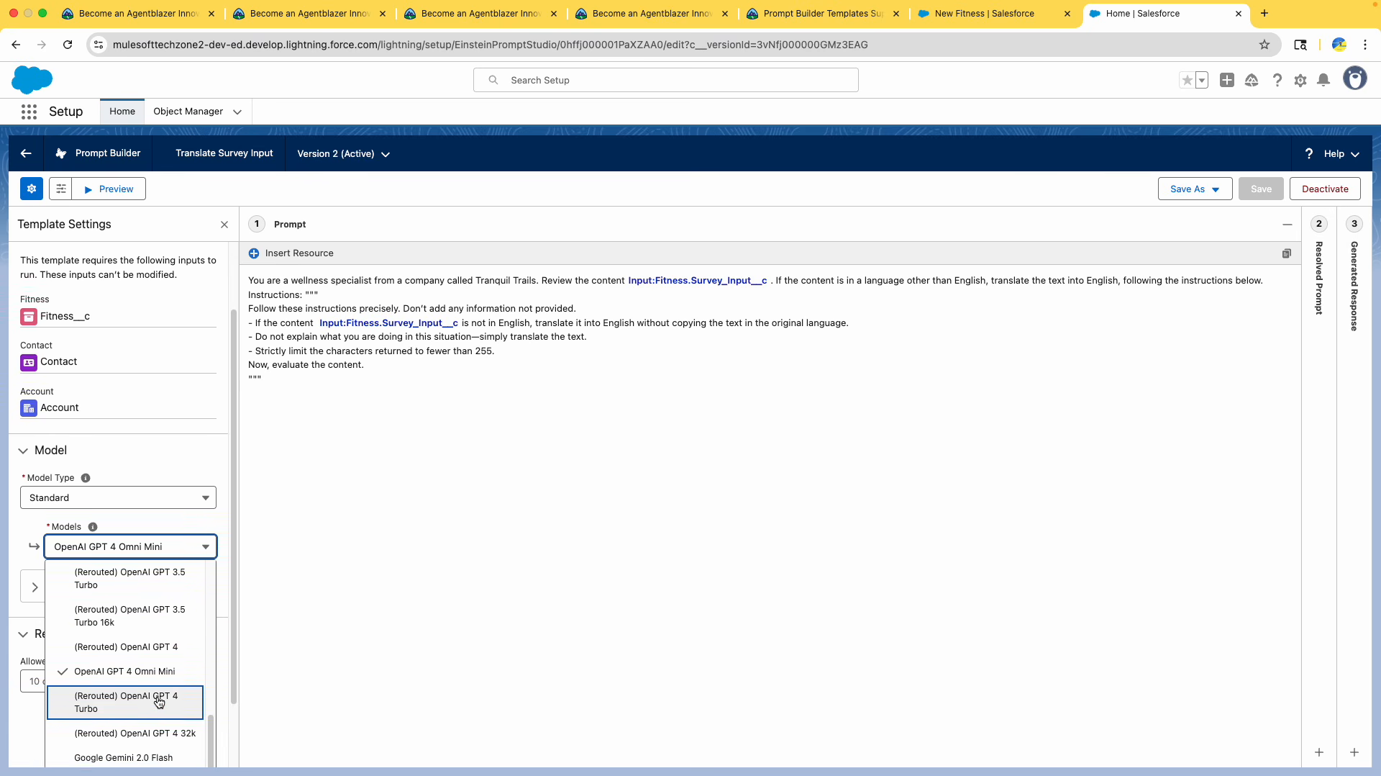
left_click(115, 669)
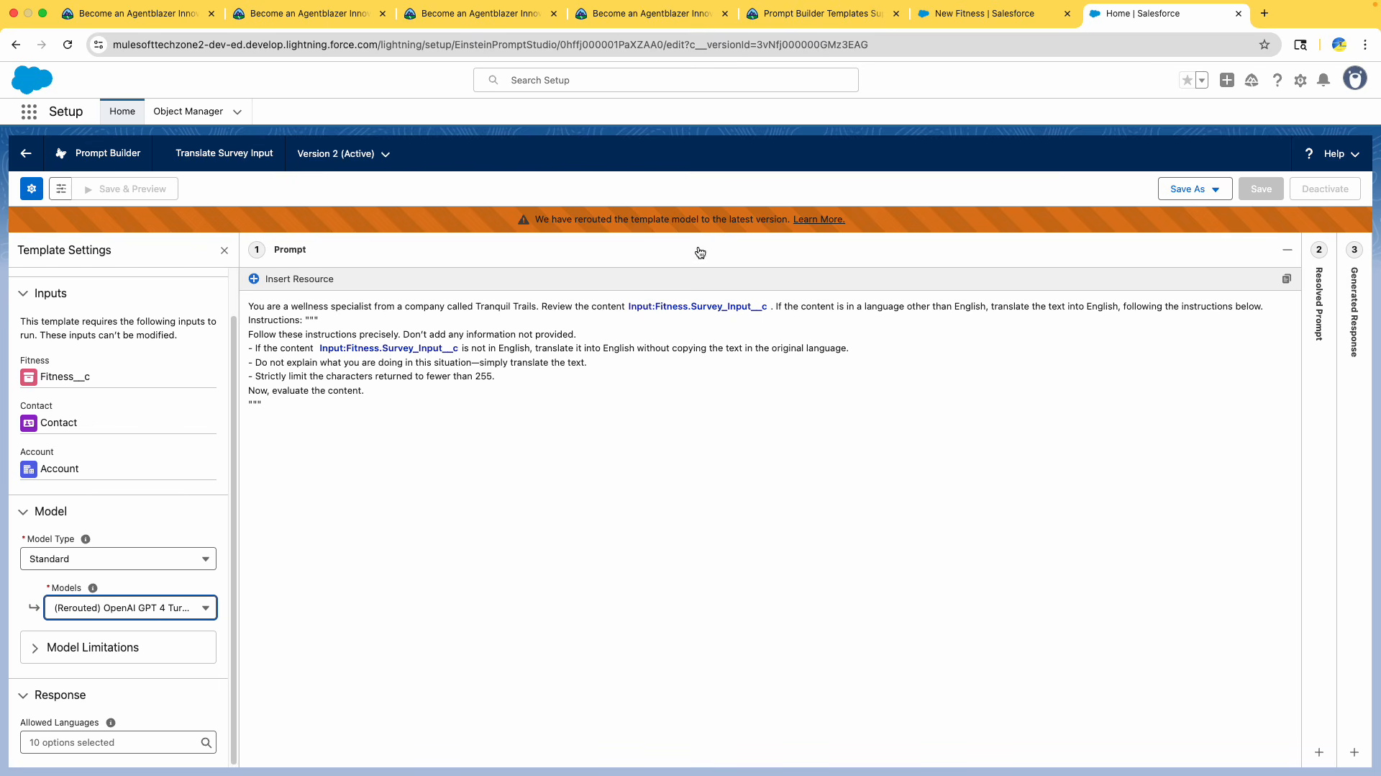
Save the Translate Survey Input template as a new version and activate that version
left_click(1213, 190)
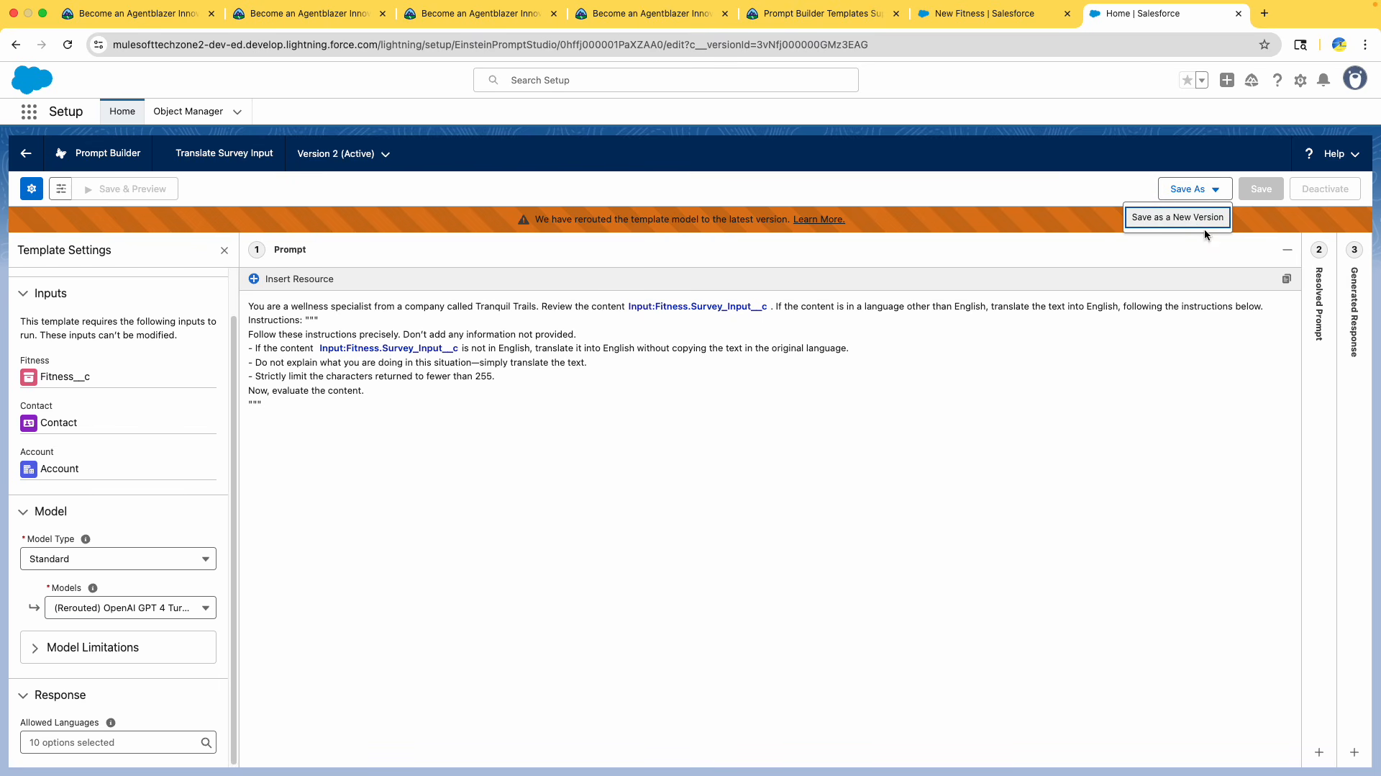
left_click(1191, 218)
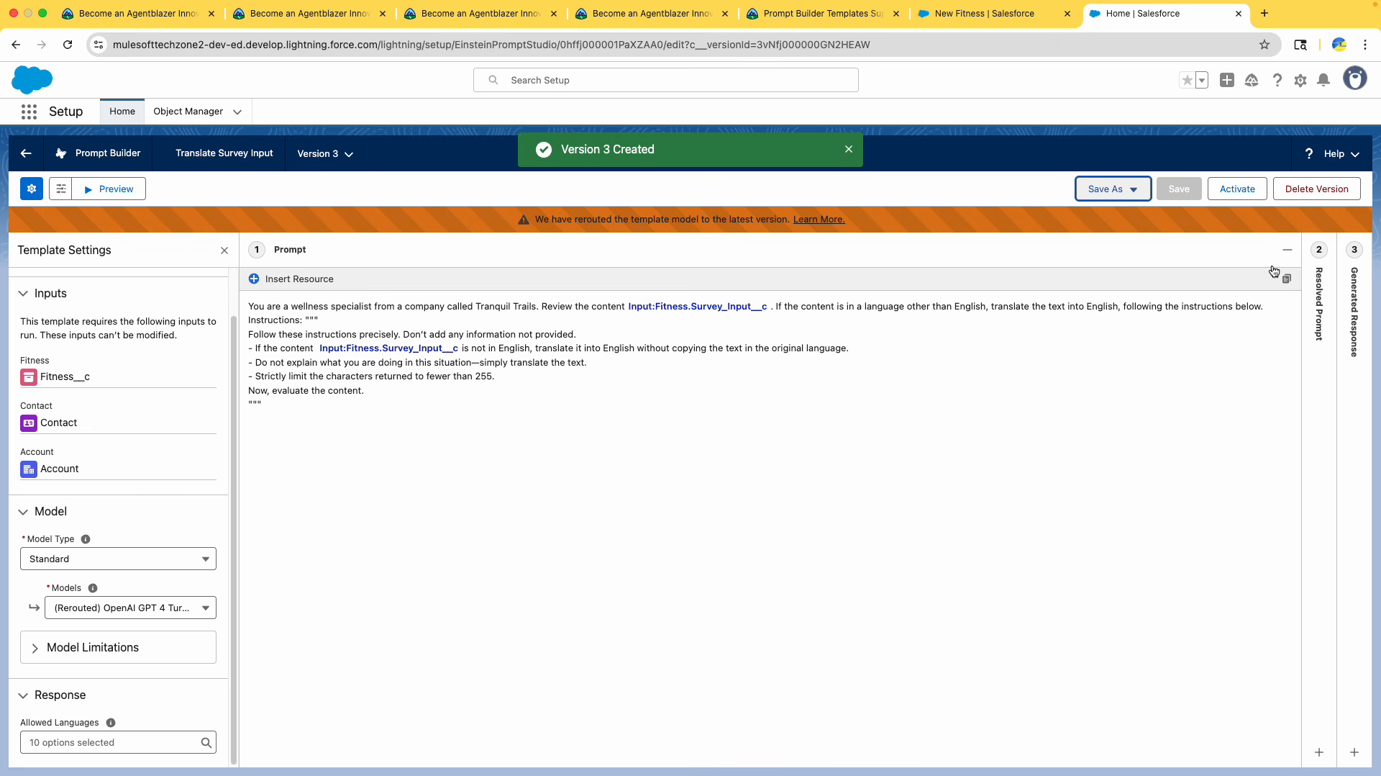
left_click(1238, 189)
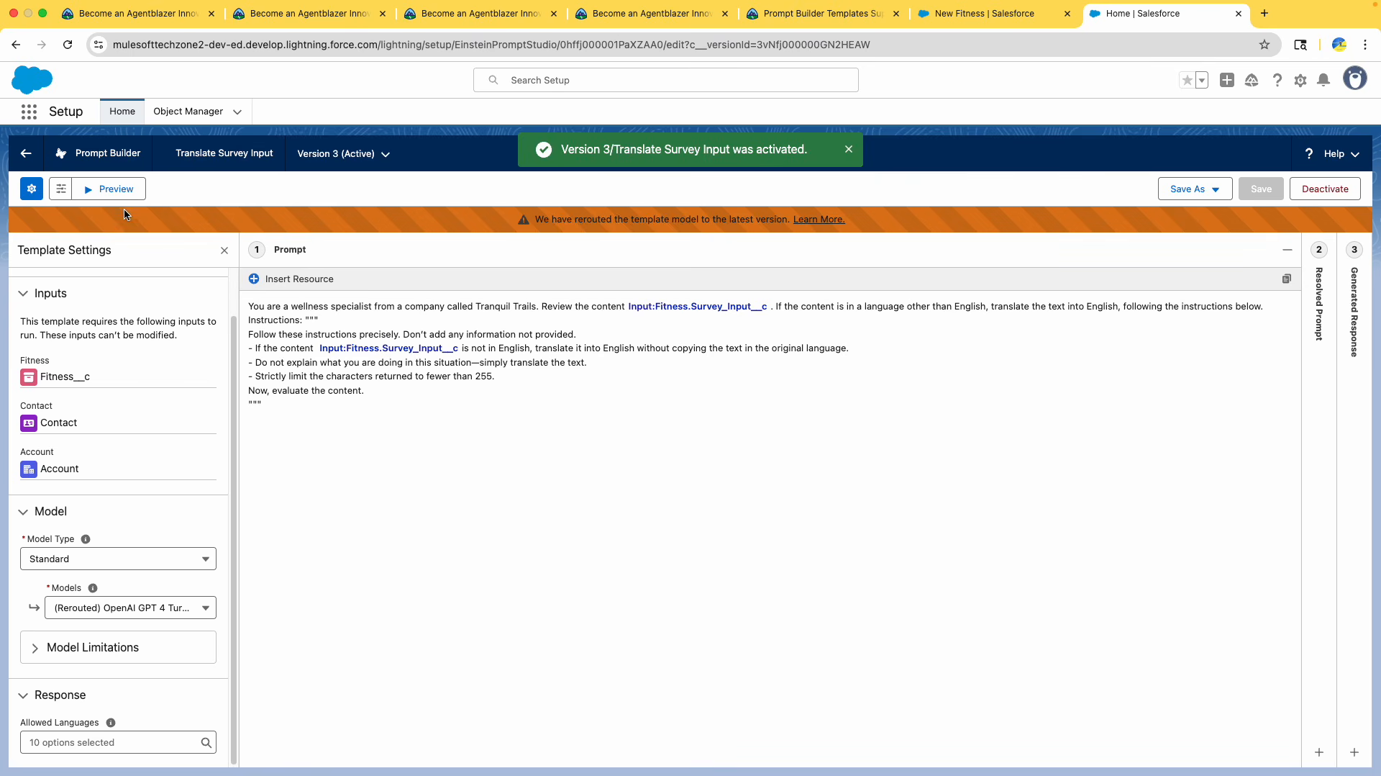
left_click(111, 189)
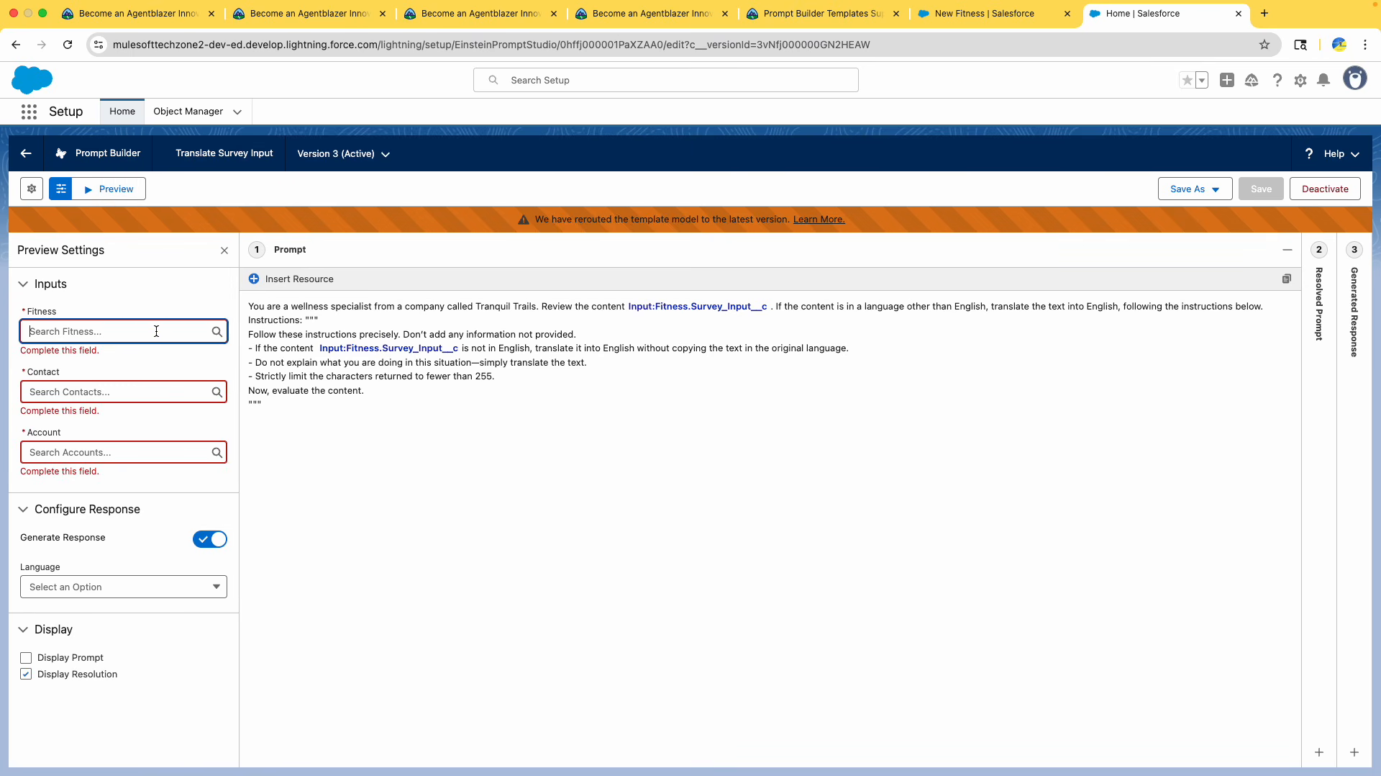
left_click(181, 333)
type("Kry")
double_click(105, 329)
key("BackSpace")
type("inte")
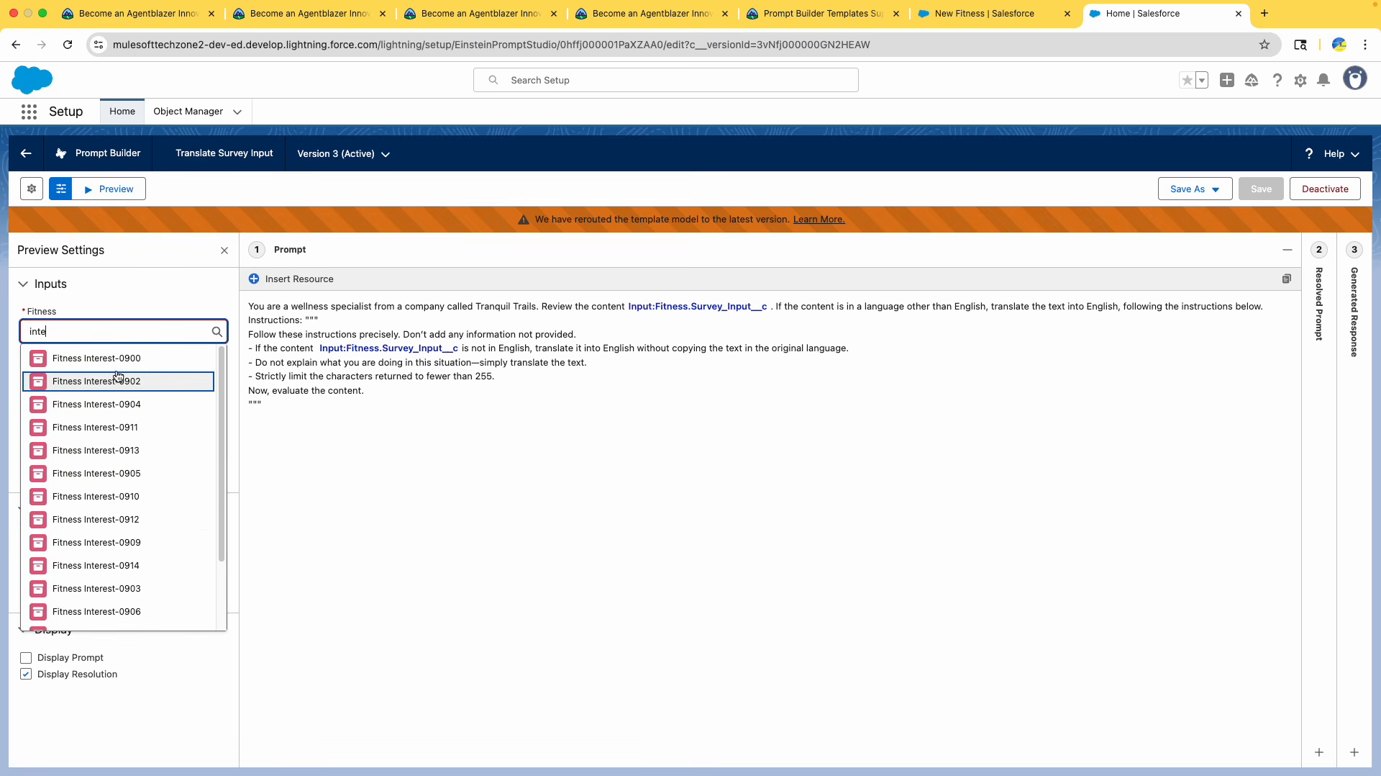
type("res")
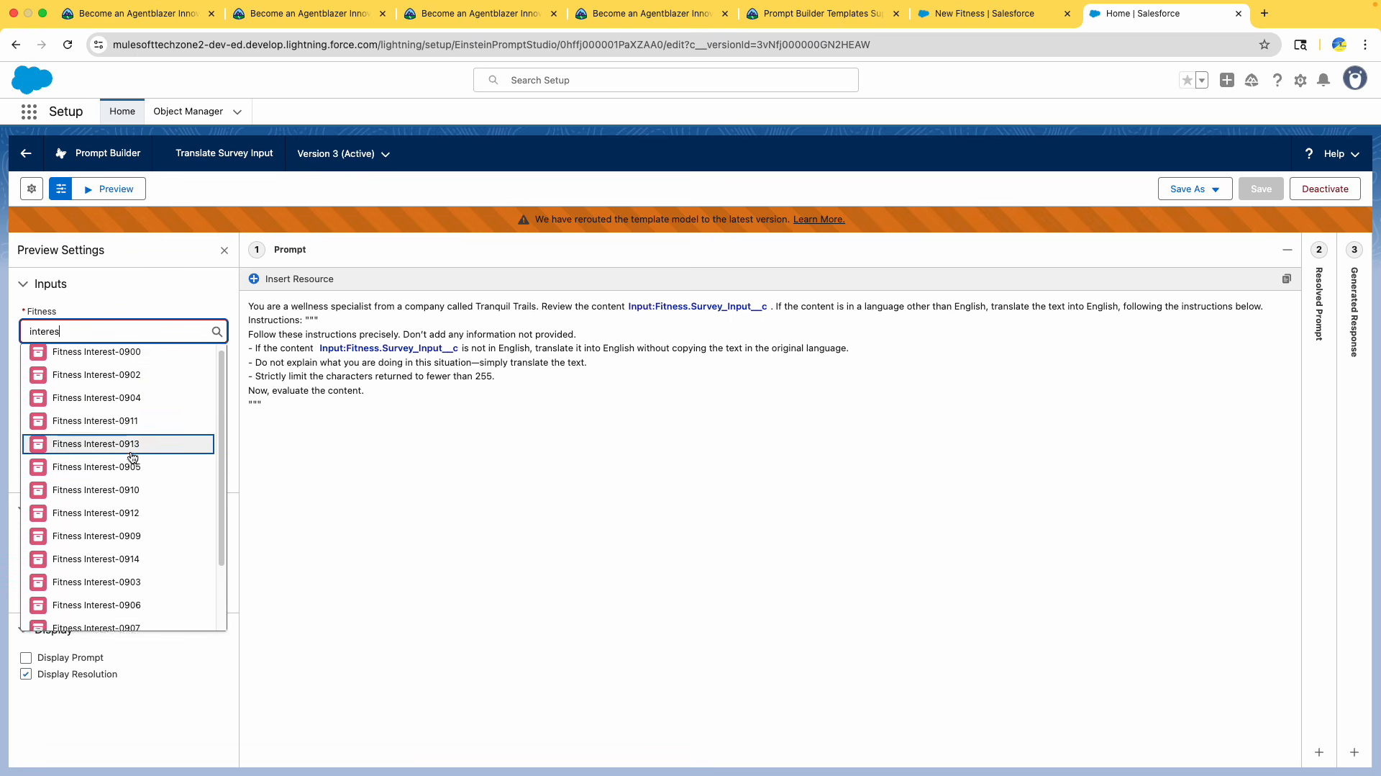
left_click(346, 496)
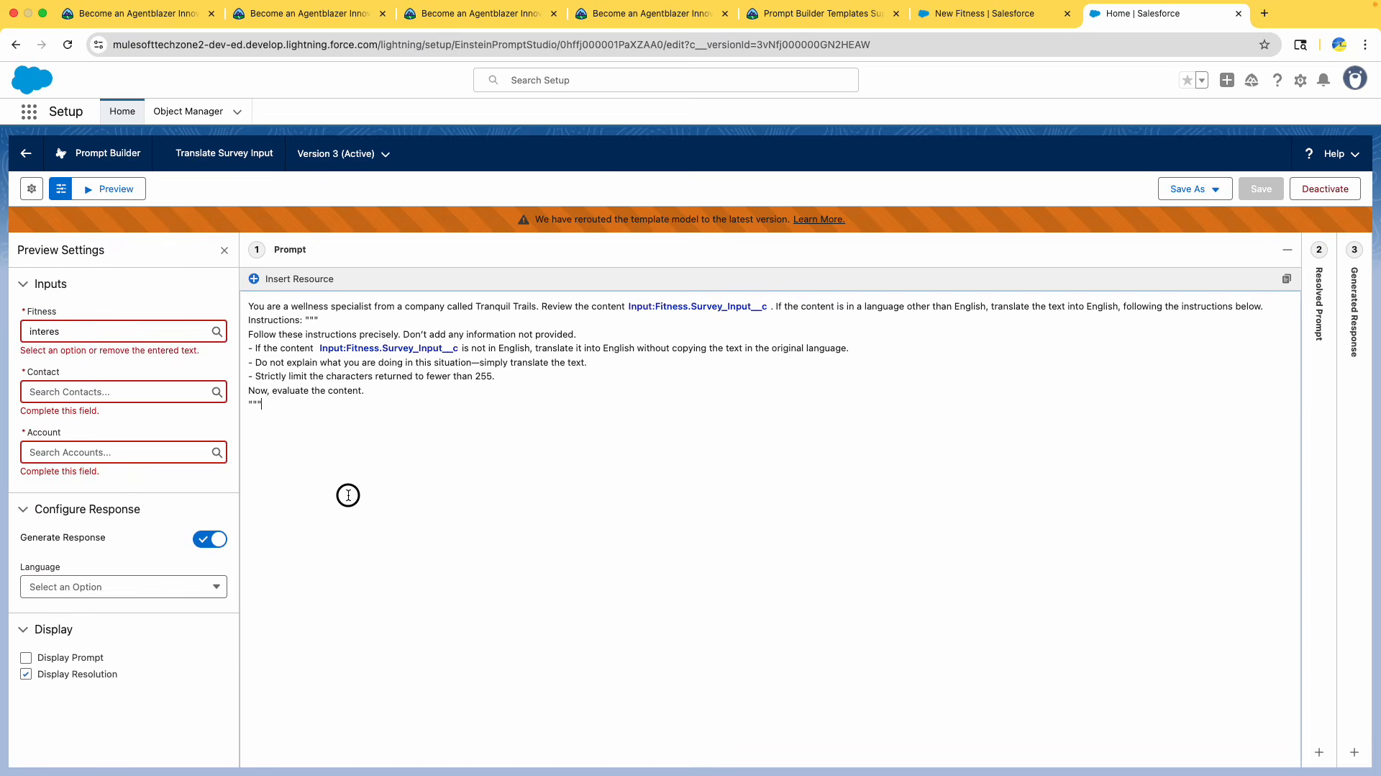
left_click(137, 391)
type("kry")
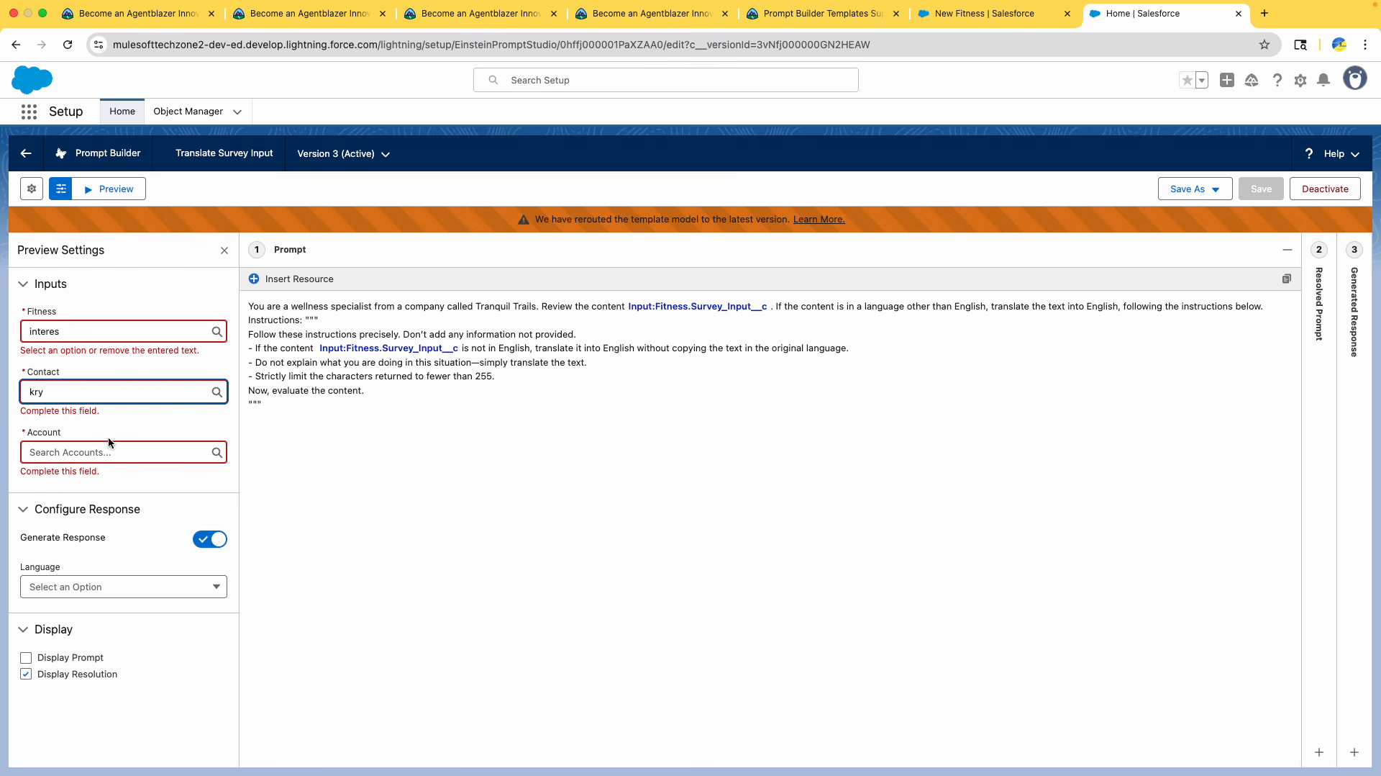
left_click(119, 451)
type("kry")
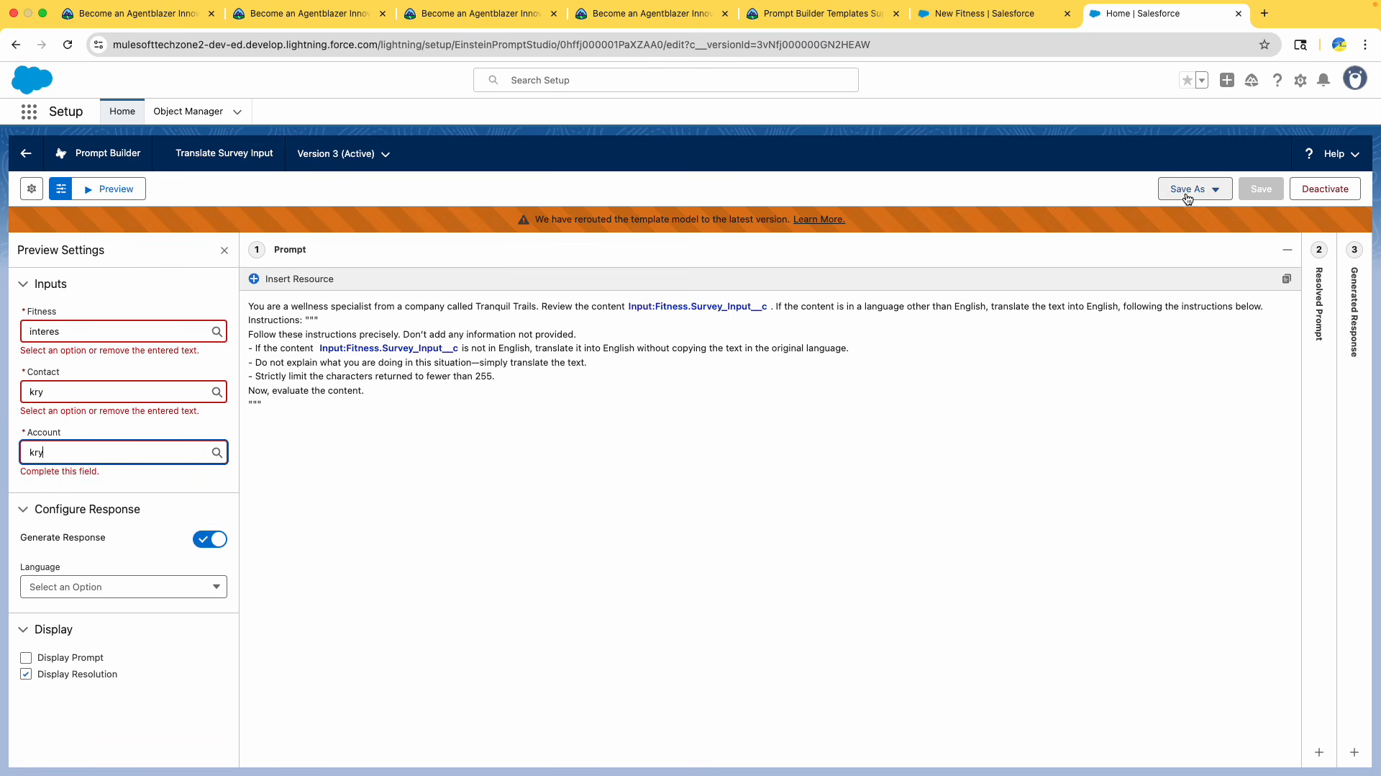
Return to the pending New Fitness form, dismiss its error message and save the record again
left_click(944, 15)
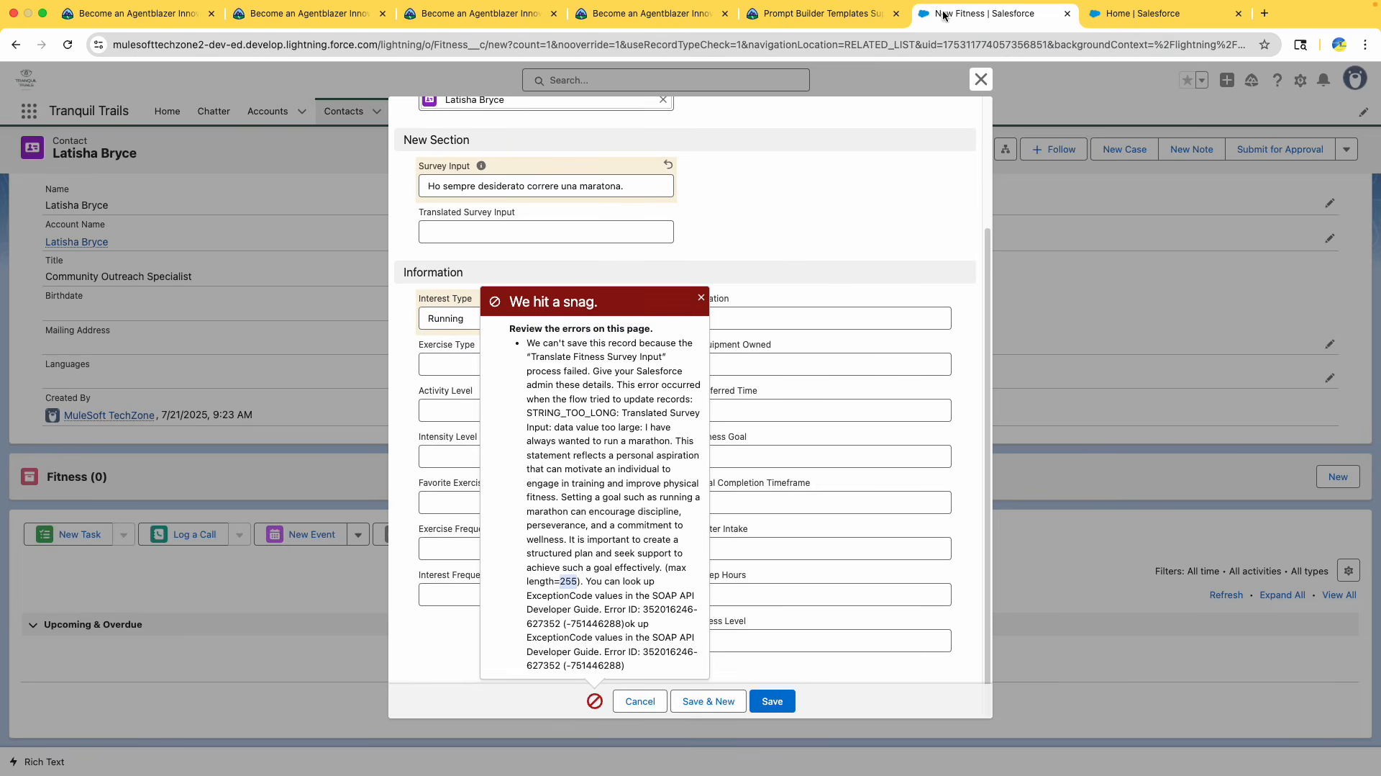
left_click(815, 219)
left_click(772, 701)
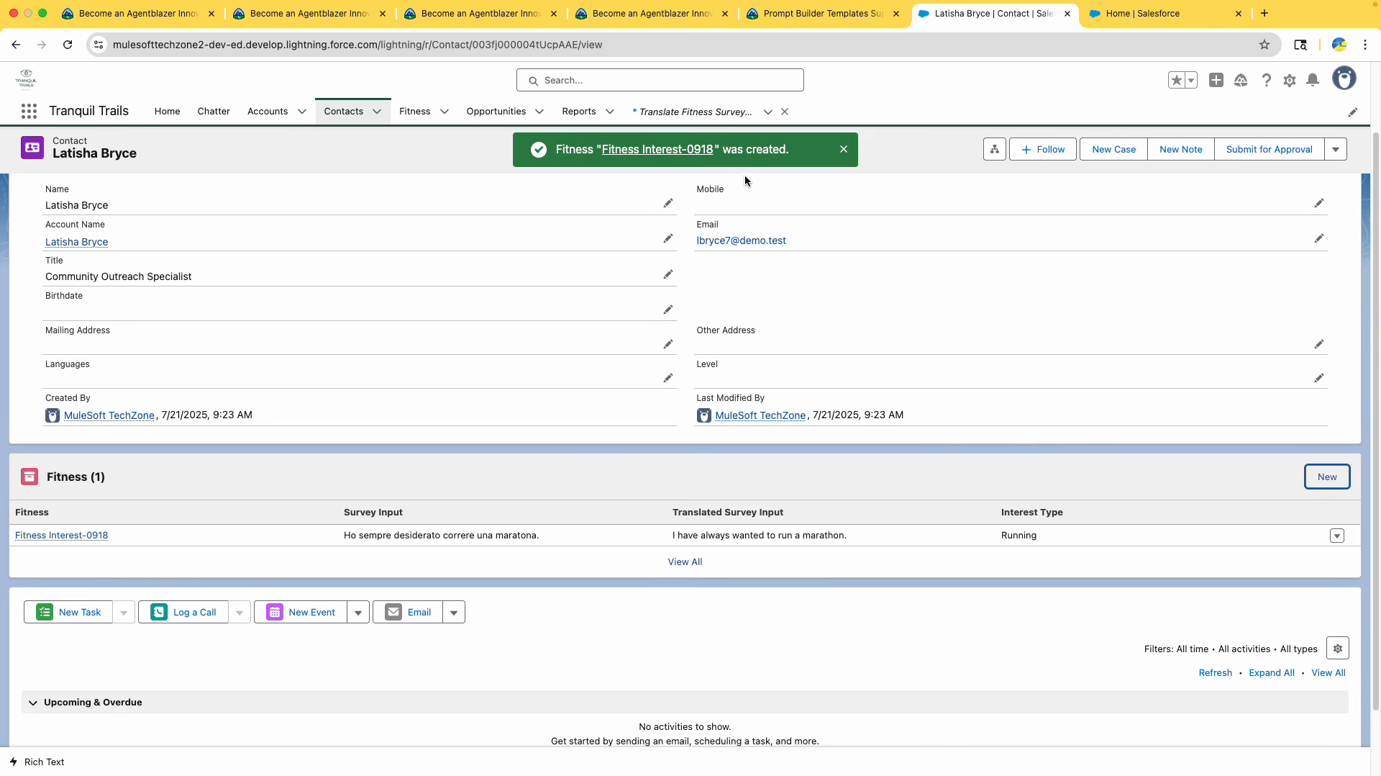
Leave the template preview and reopen the Translate Survey Input template to review its selected model
left_click(1133, 15)
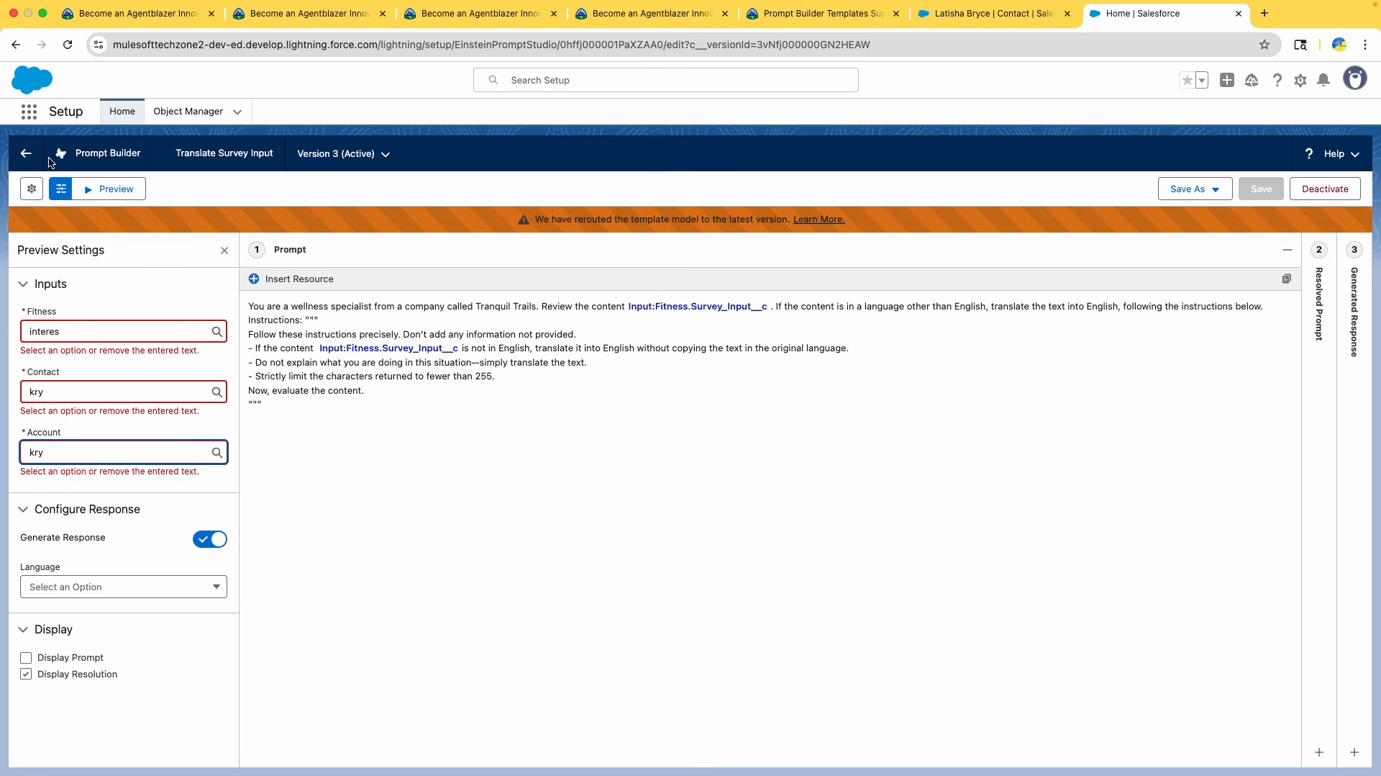
left_click(26, 153)
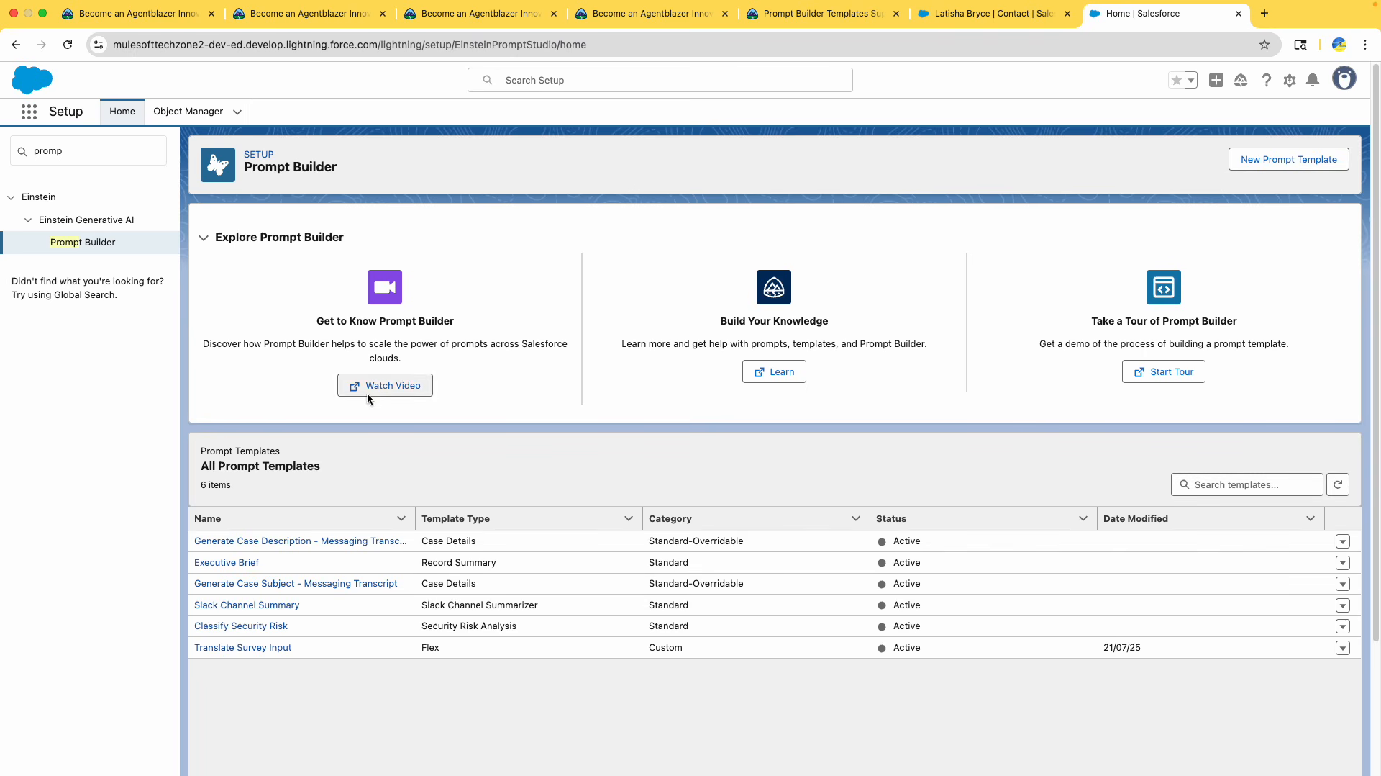
left_click(233, 647)
scroll(123, 635, "down", 1)
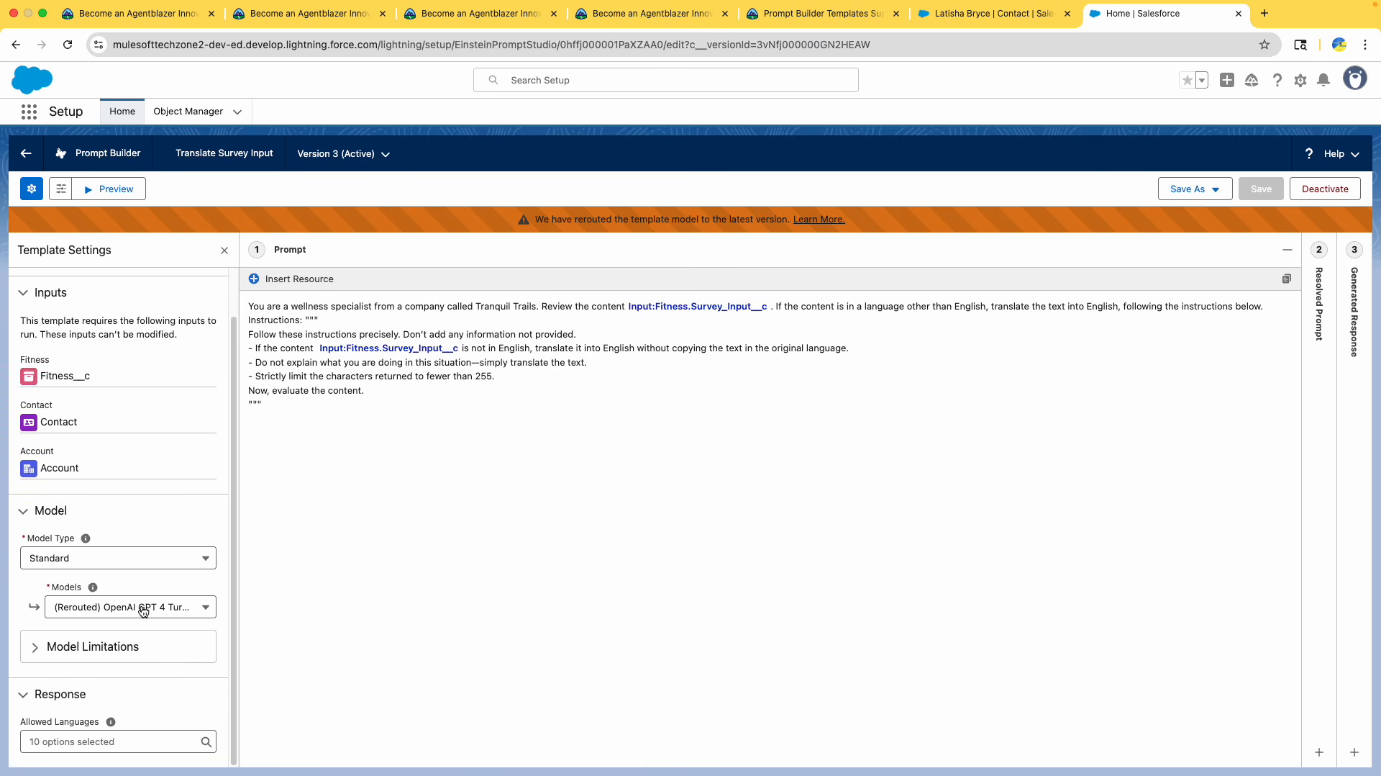
Return to the contact record and compare the Fitness entry's Italian Survey Input with its Translated Survey Input
left_click(1019, 14)
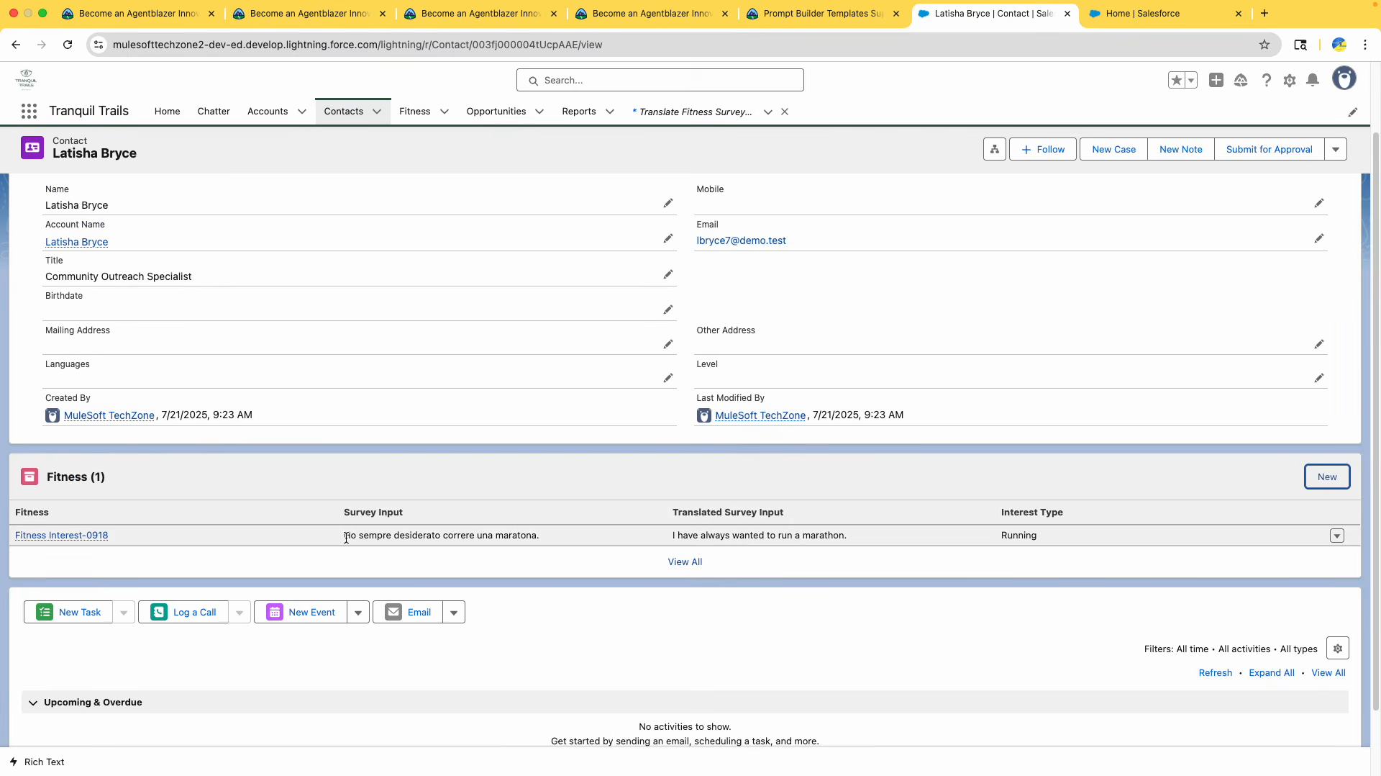
left_click_drag(346, 535, 546, 540)
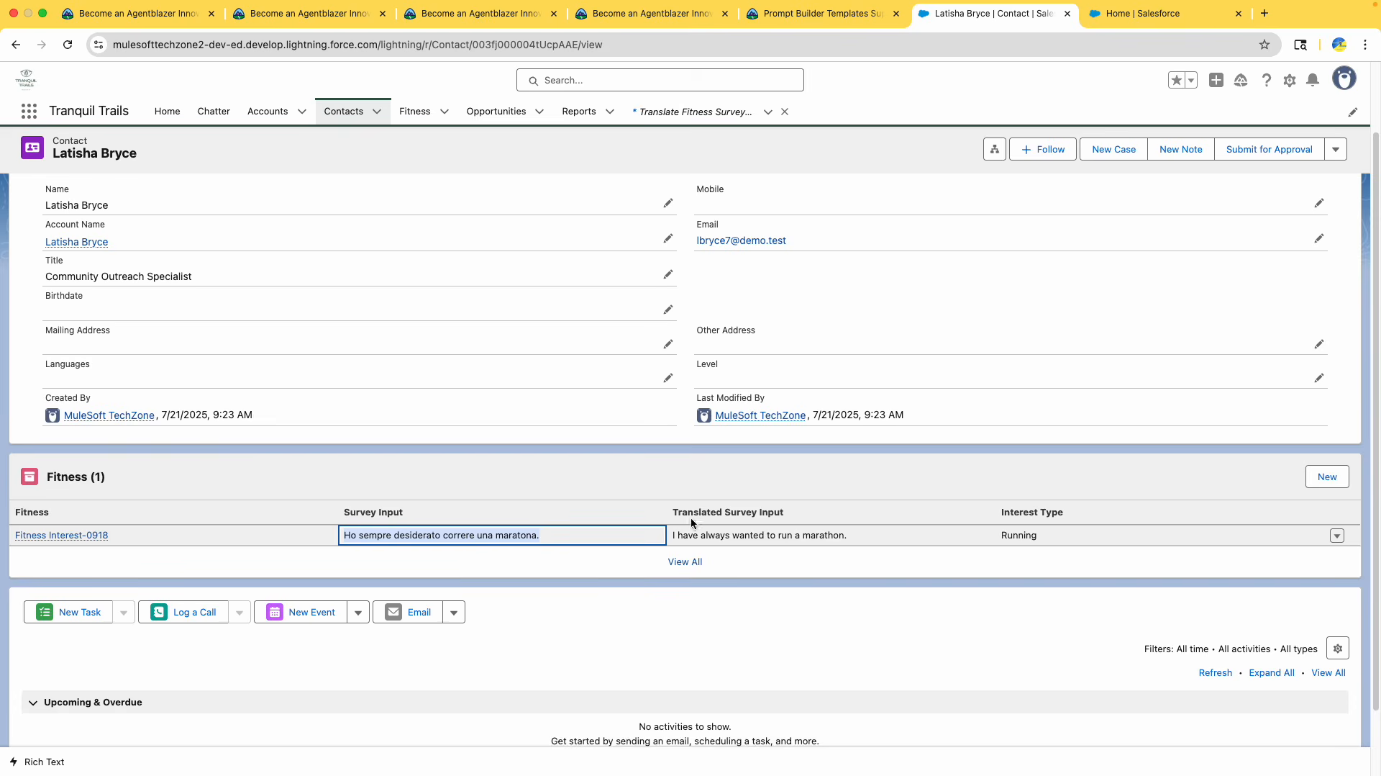
left_click_drag(674, 535, 858, 543)
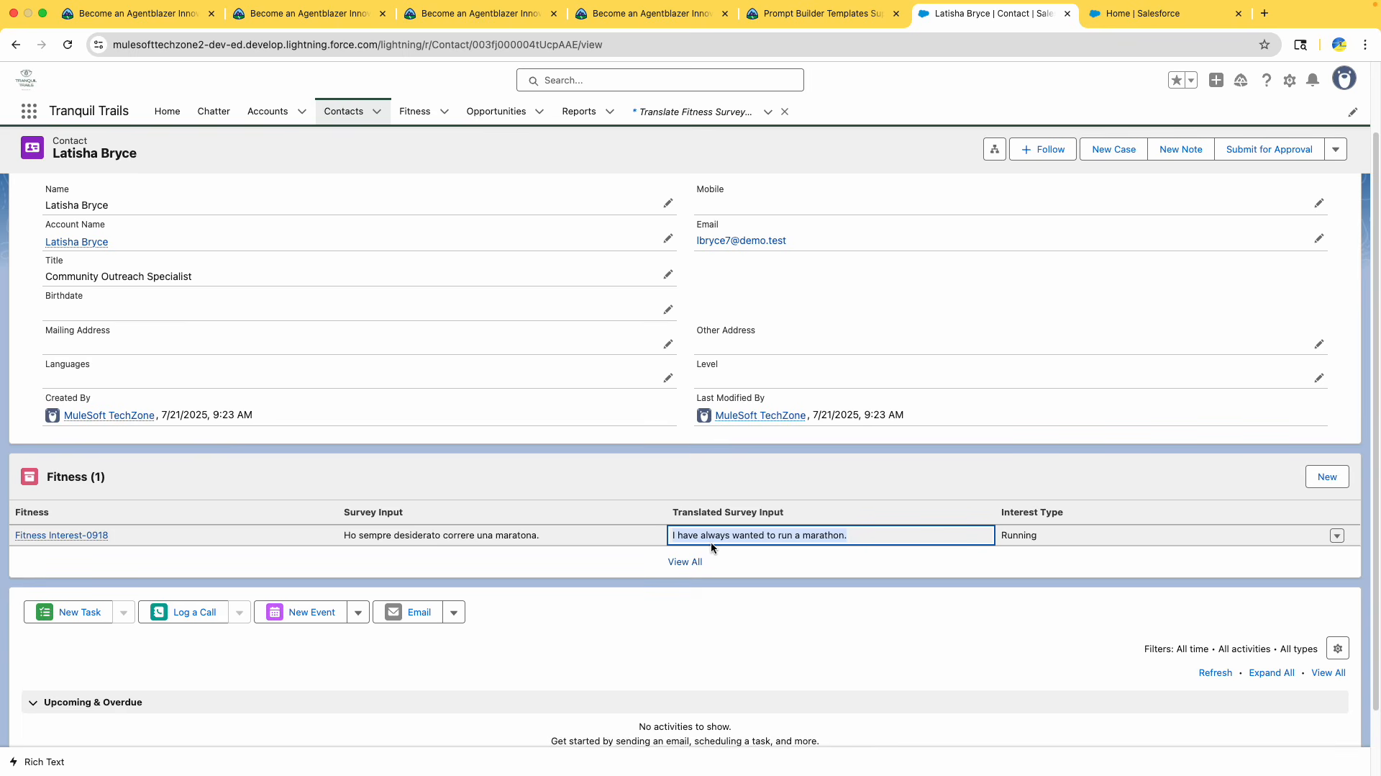
scroll(710, 543, "down", 1)
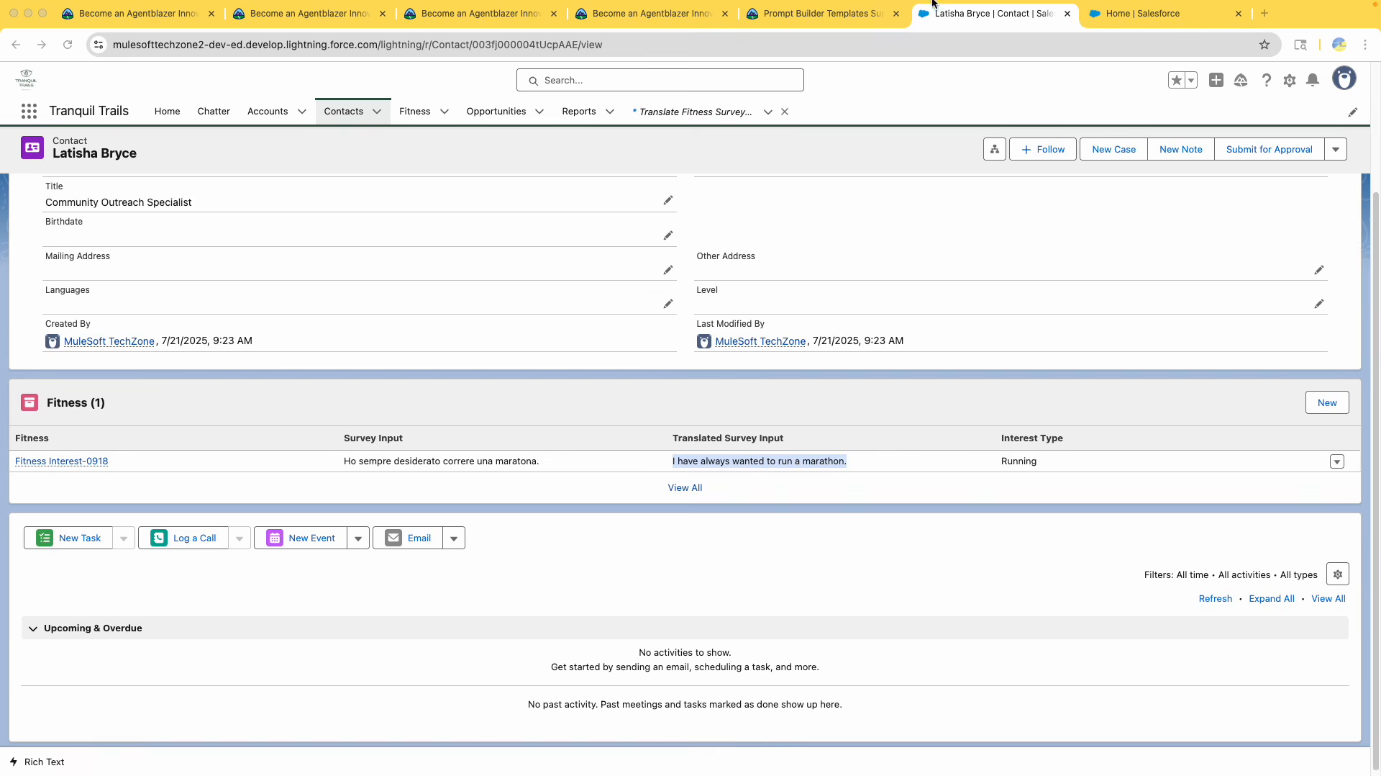
Switch to the Trailhead superbadge page and check the challenge Translate Text with a Prompt Template and Record-Triggered Flow
left_click(820, 13)
scroll(806, 625, "down", 1)
scroll(805, 625, "down", 15)
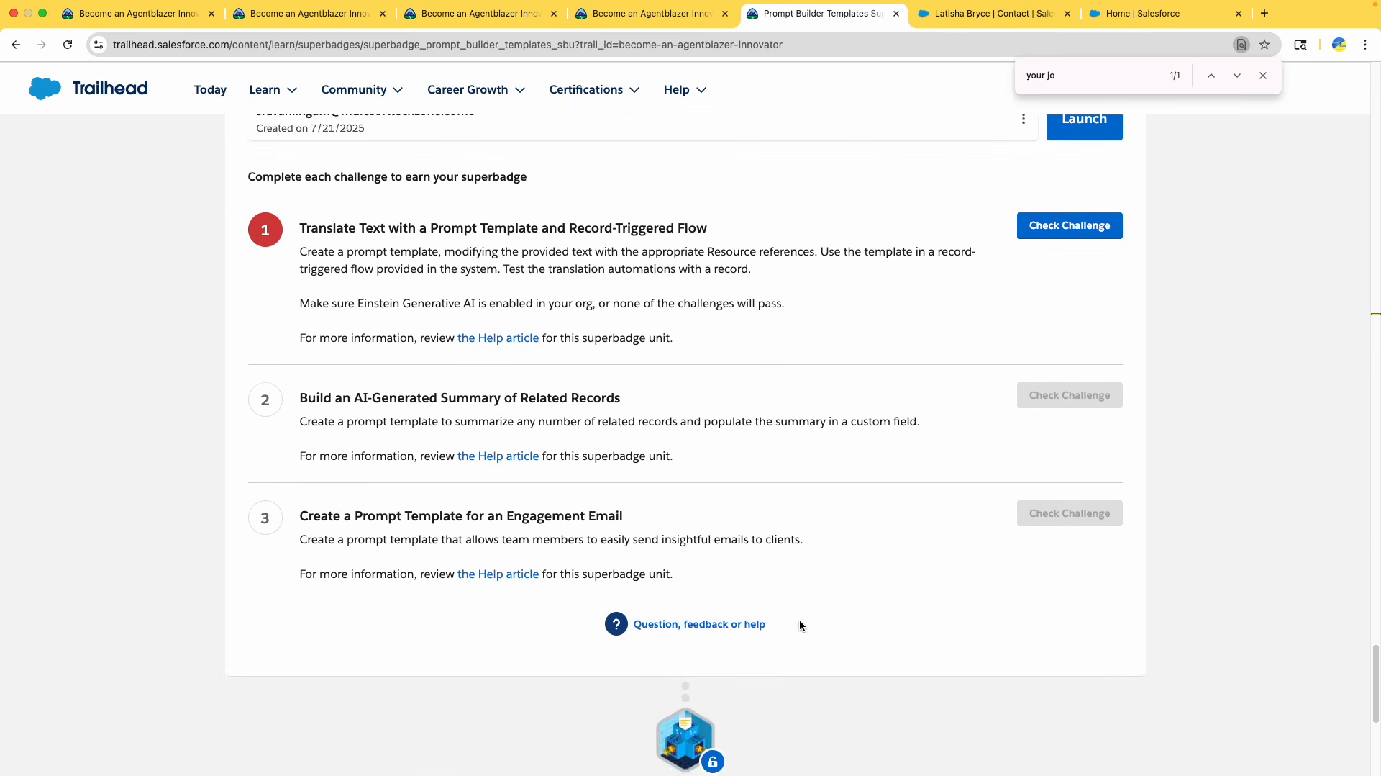
left_click(1106, 309)
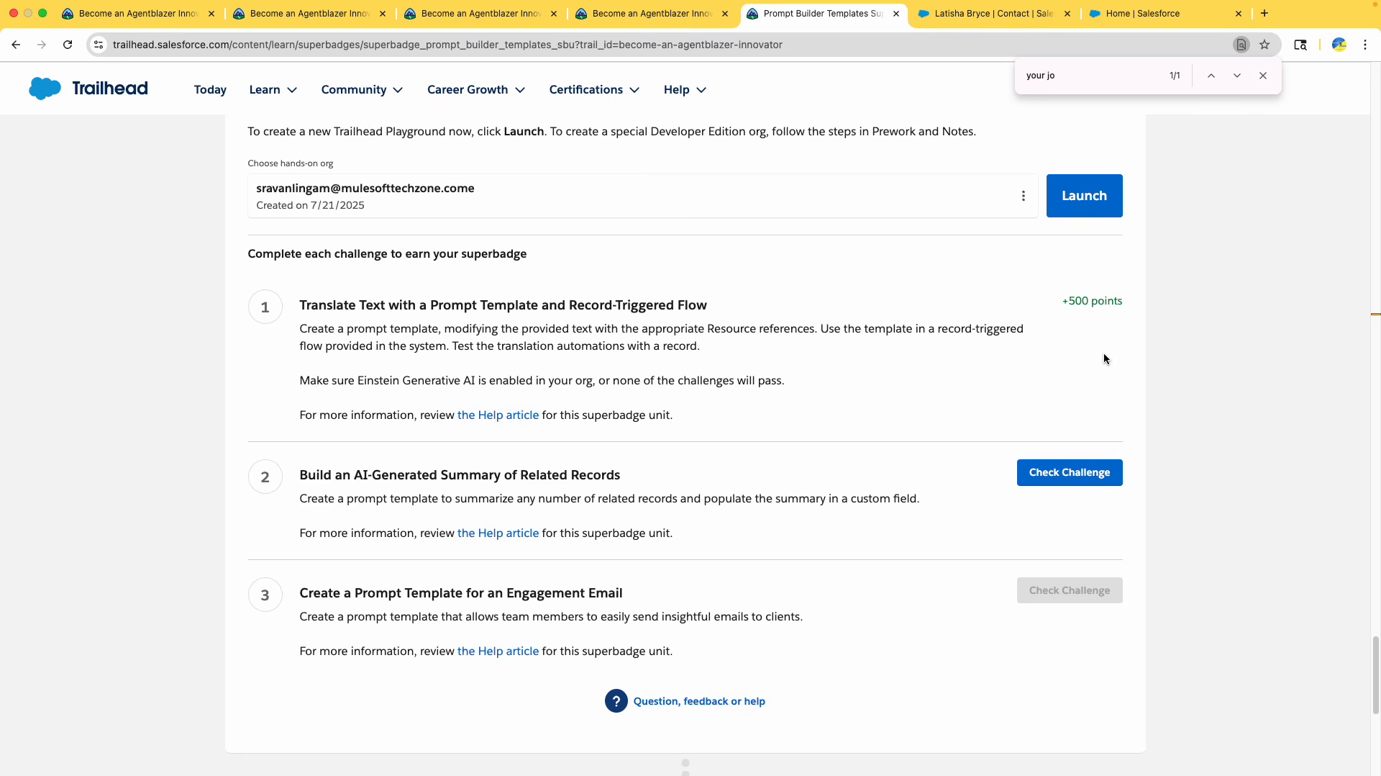
triple_click(1094, 299)
Review the superbadge instructions for the translation, related-records summary and engagement email challenges, and the list of challenges to complete
scroll(1136, 312, "up", 20)
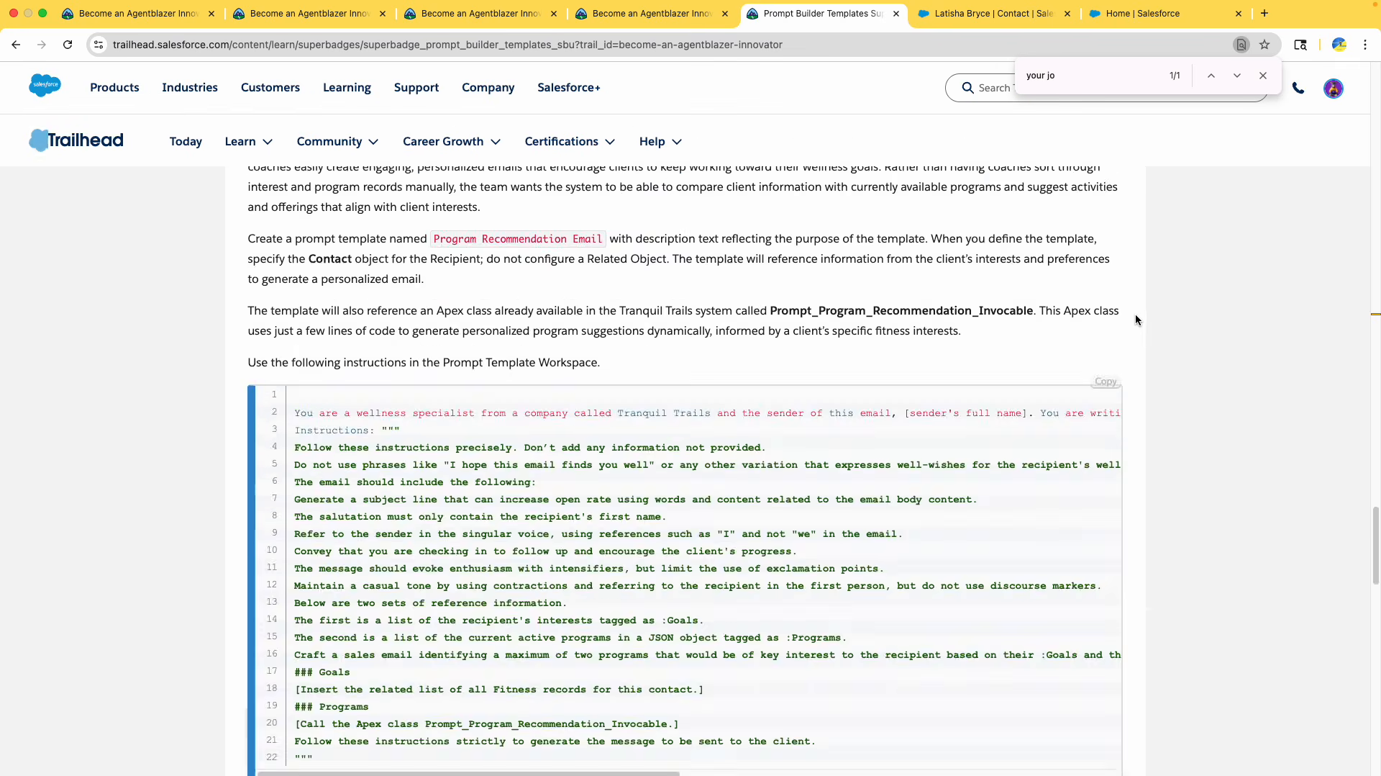
scroll(1132, 314, "up", 5)
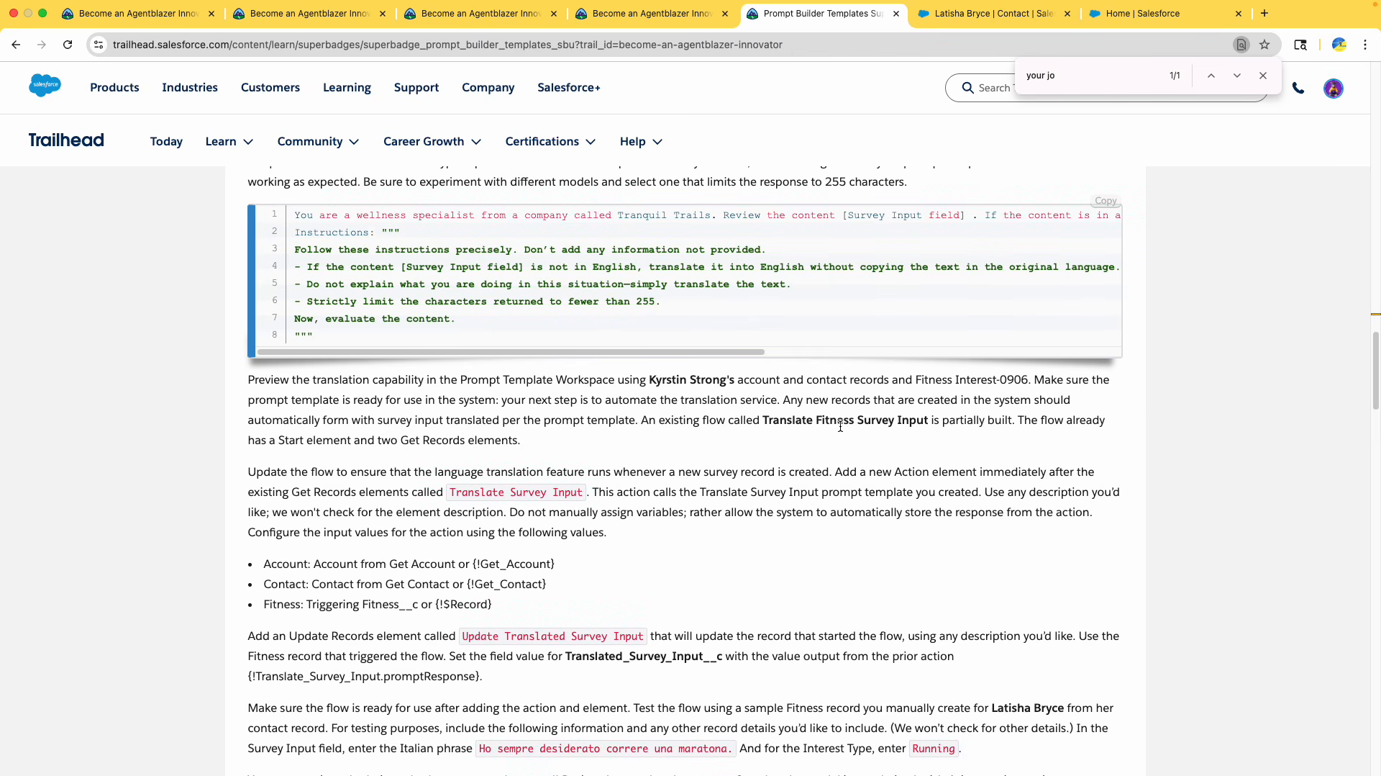
scroll(839, 423, "down", 5)
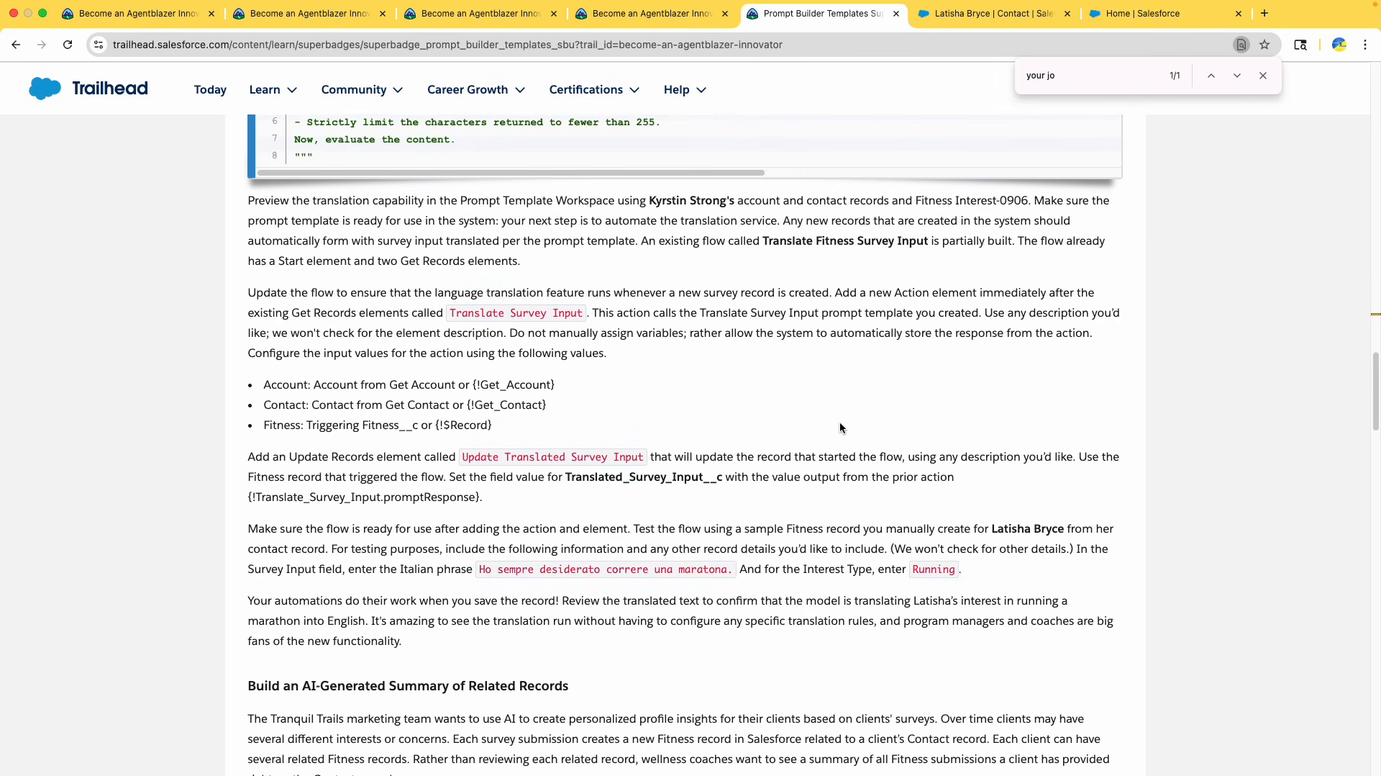
scroll(841, 425, "down", 9)
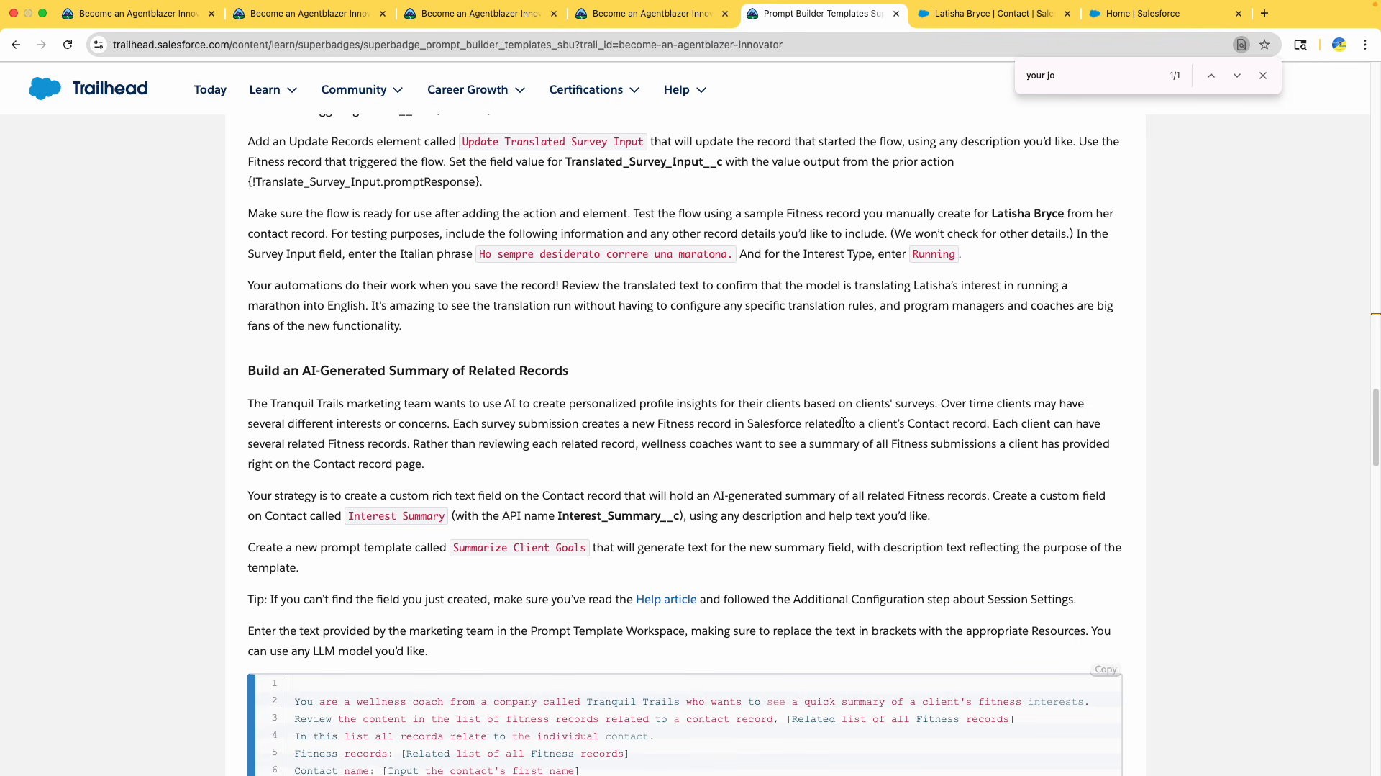
scroll(843, 423, "down", 20)
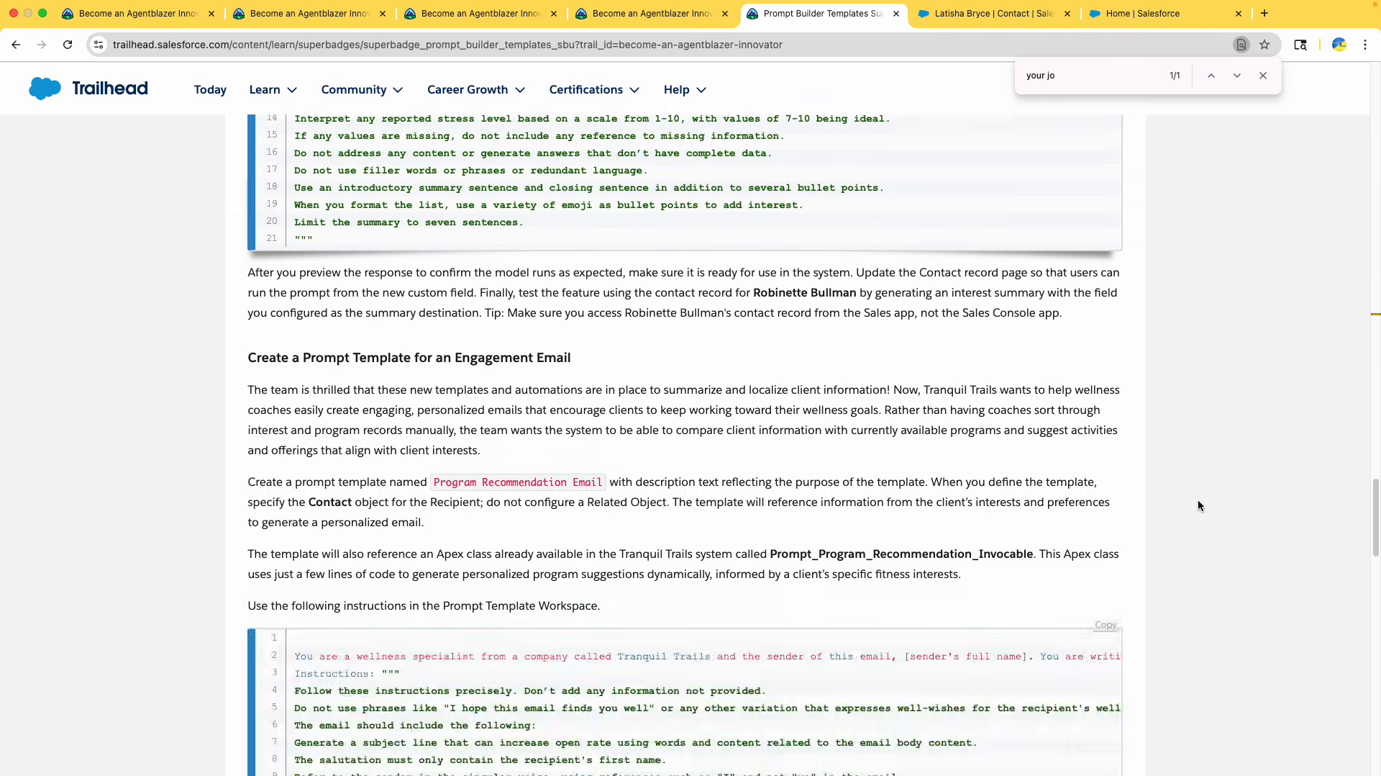
scroll(1198, 505, "down", 20)
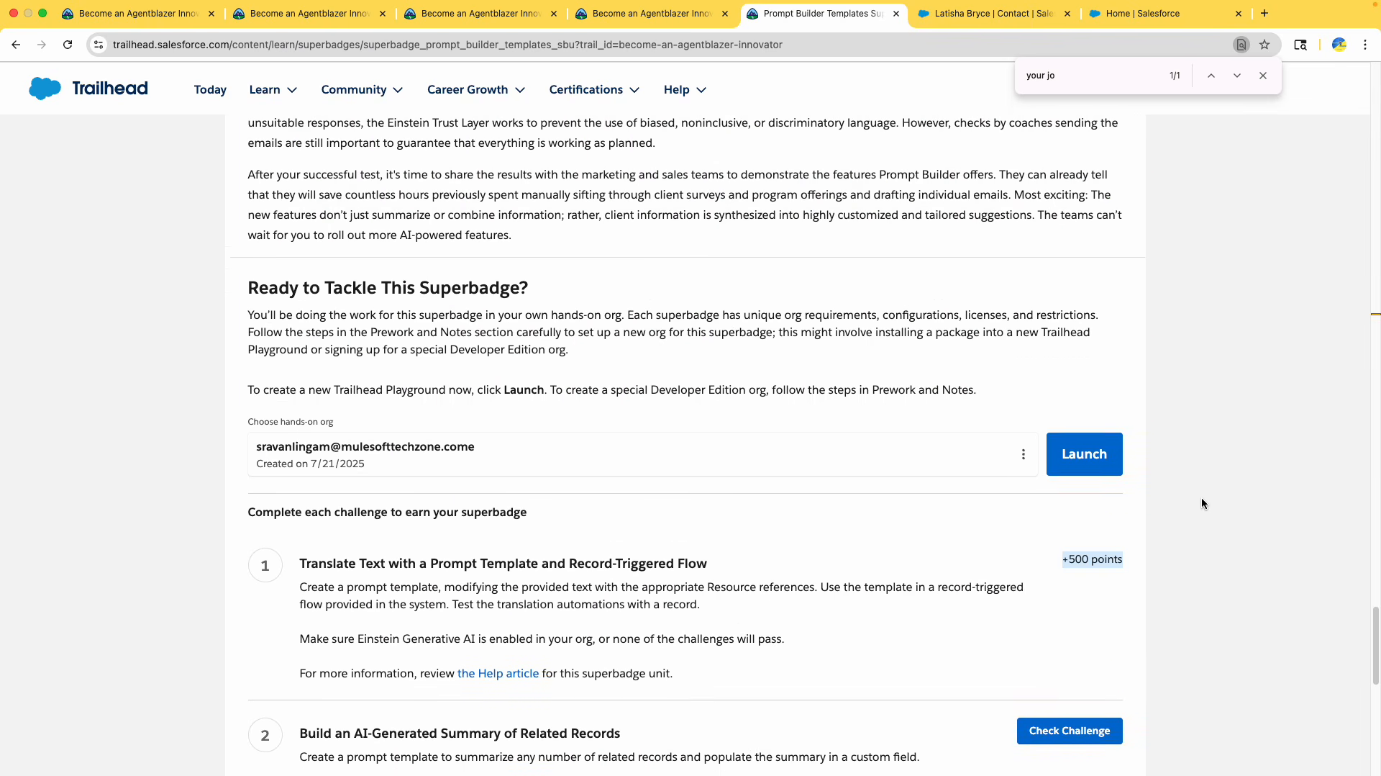
scroll(1202, 503, "down", 11)
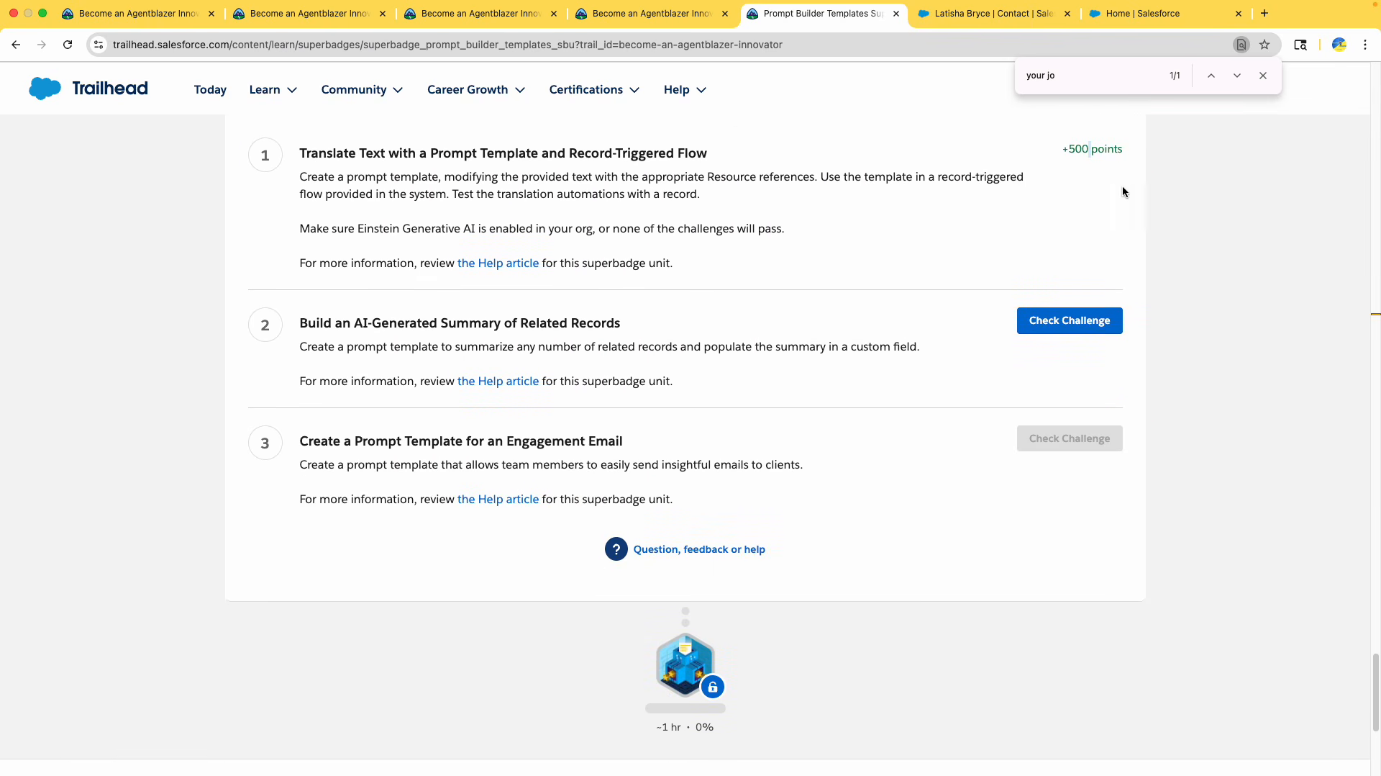
scroll(1137, 192, "up", 3)
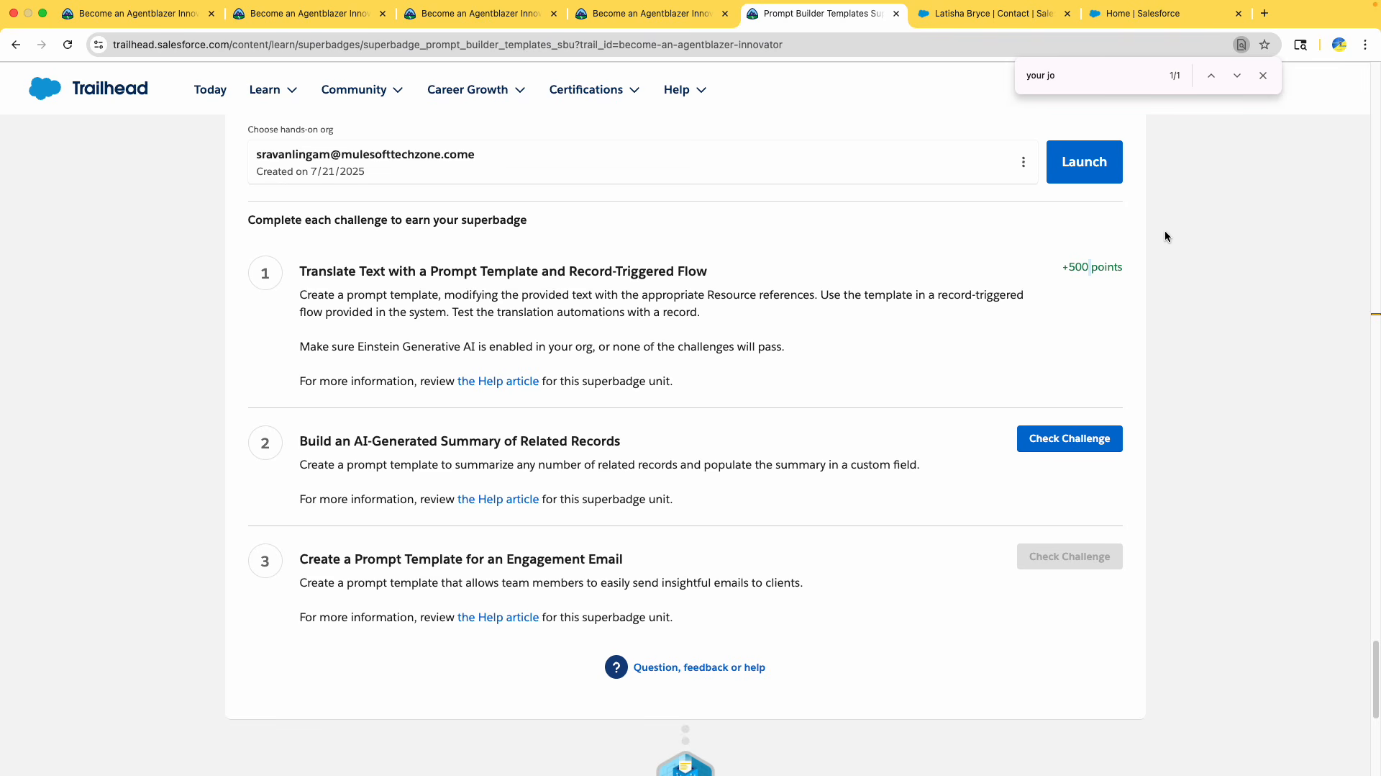